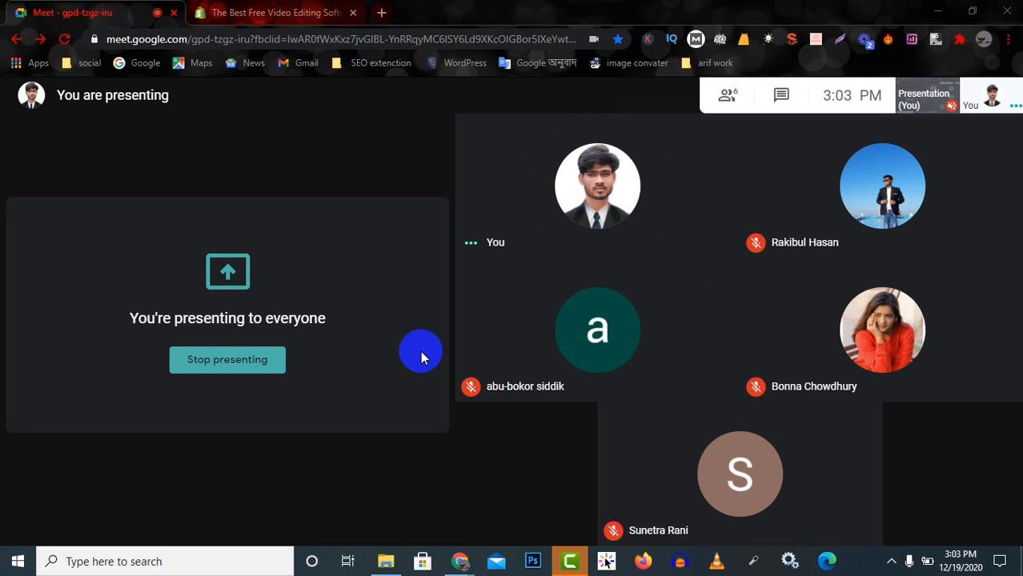
- Switch to Camtasia, create a new project and dismiss the update check
mouse_move(573, 464)
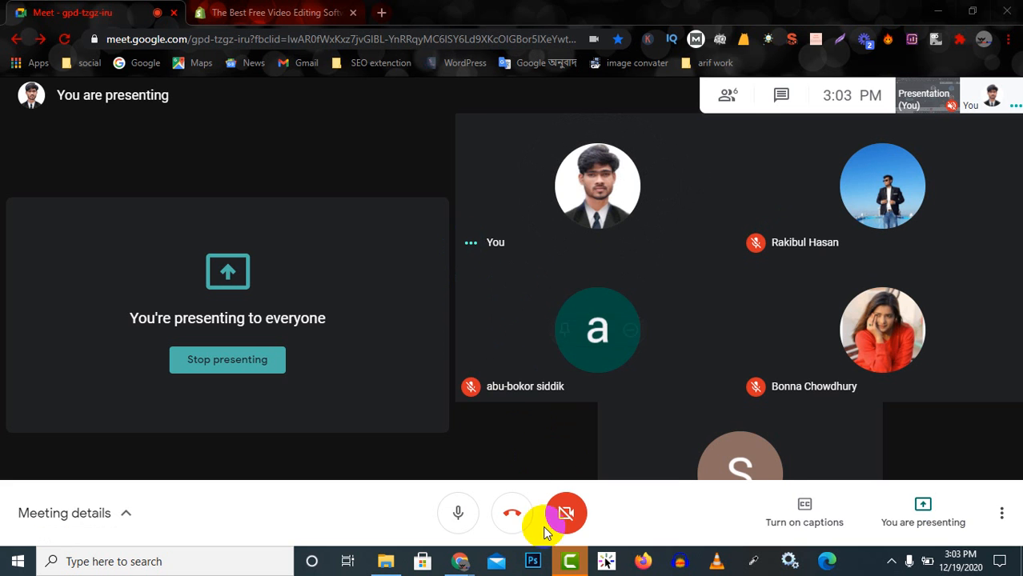
left_click(567, 563)
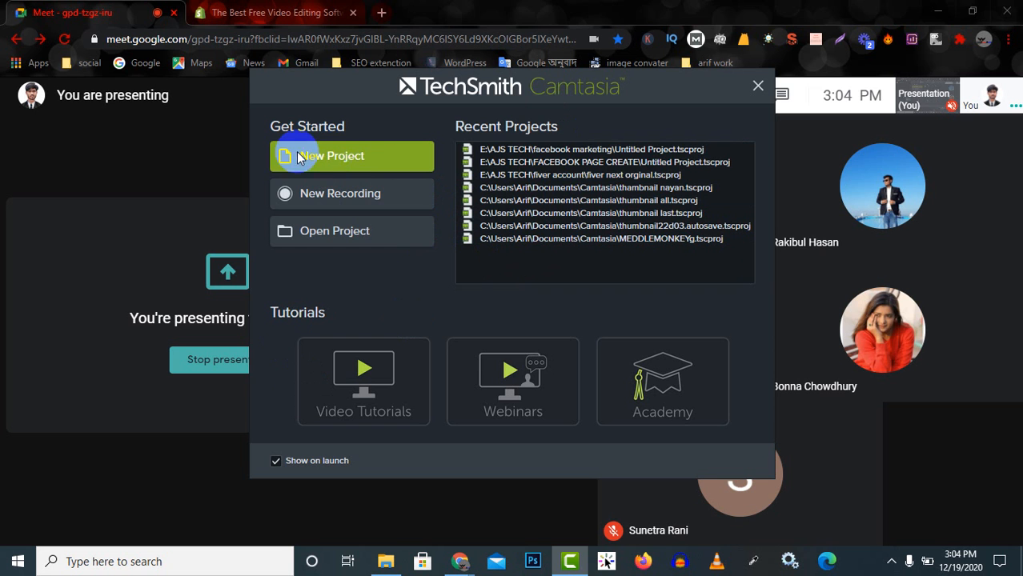
left_click(350, 158)
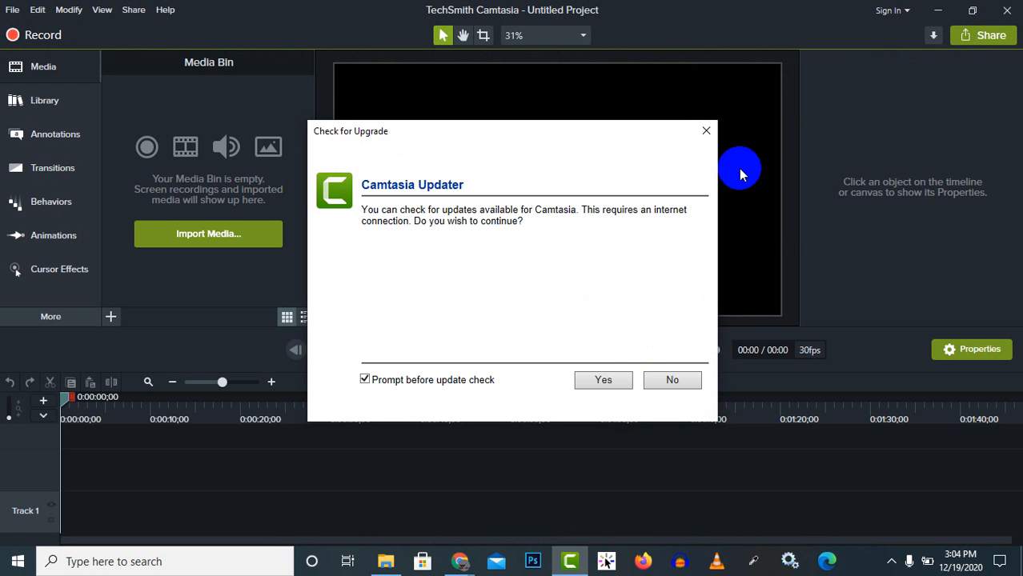
left_click(708, 131)
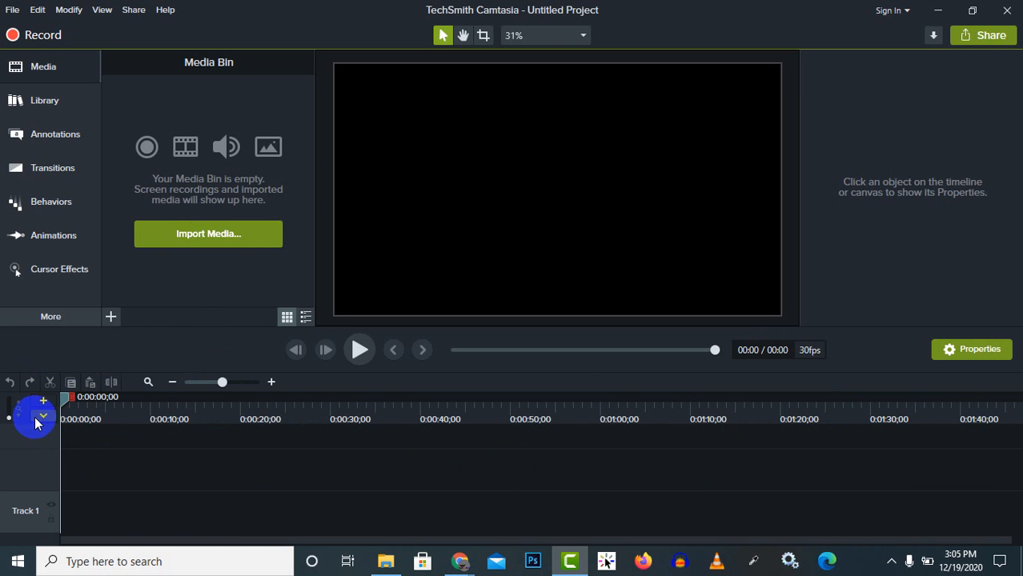
- Zoom the timeline out until its ruler is labelled at two-minute intervals
left_click(7, 418)
mouse_move(7, 418)
left_mouse_down()
mouse_move(9, 400)
mouse_move(8, 446)
mouse_move(9, 399)
mouse_move(8, 428)
left_mouse_up()
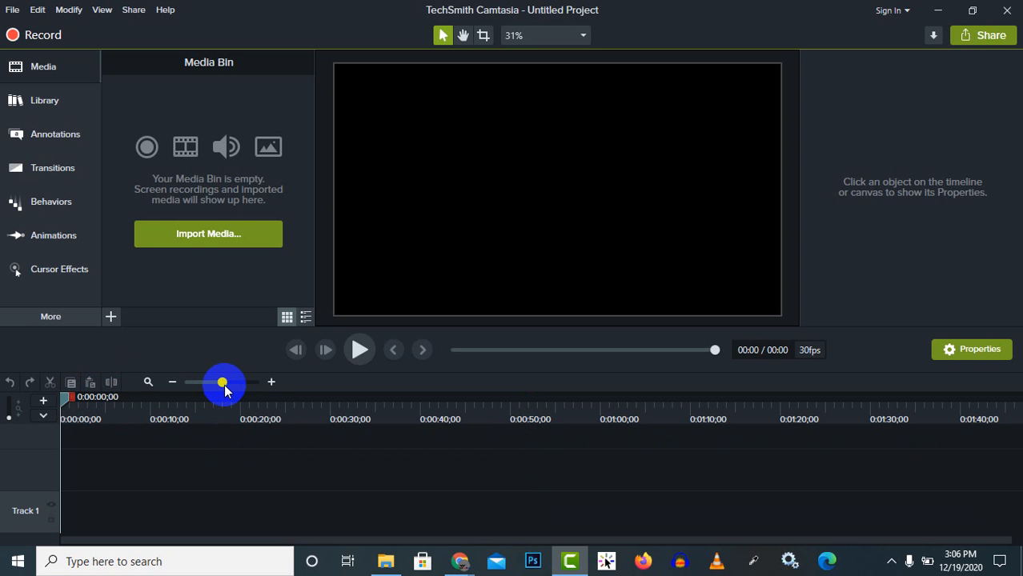
left_click_drag(224, 388, 198, 393)
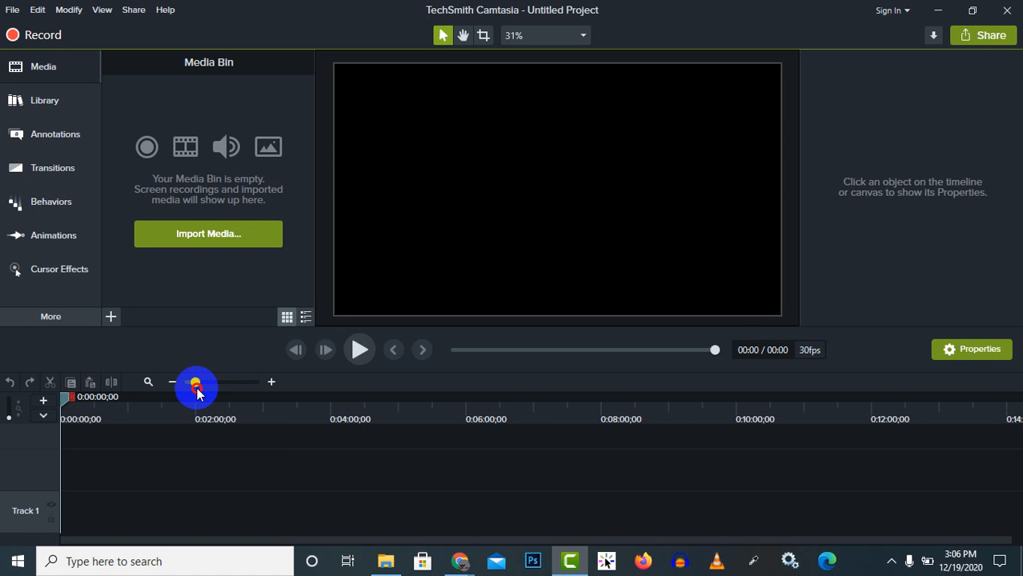
left_click(362, 347)
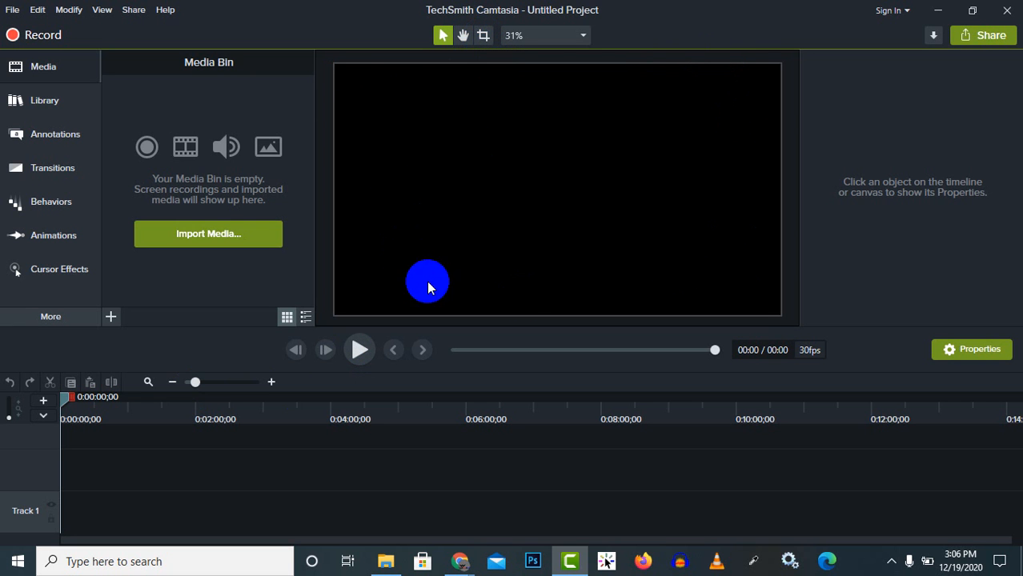
- Preview the canvas at 25% and 75% zoom, and return it to Fit
left_click(551, 36)
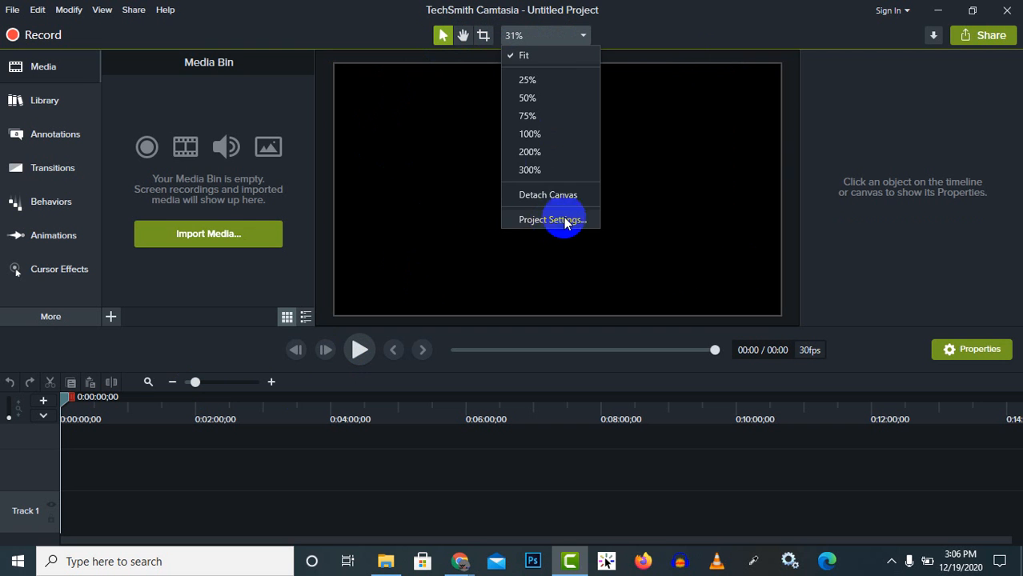
left_click(539, 81)
left_click(530, 35)
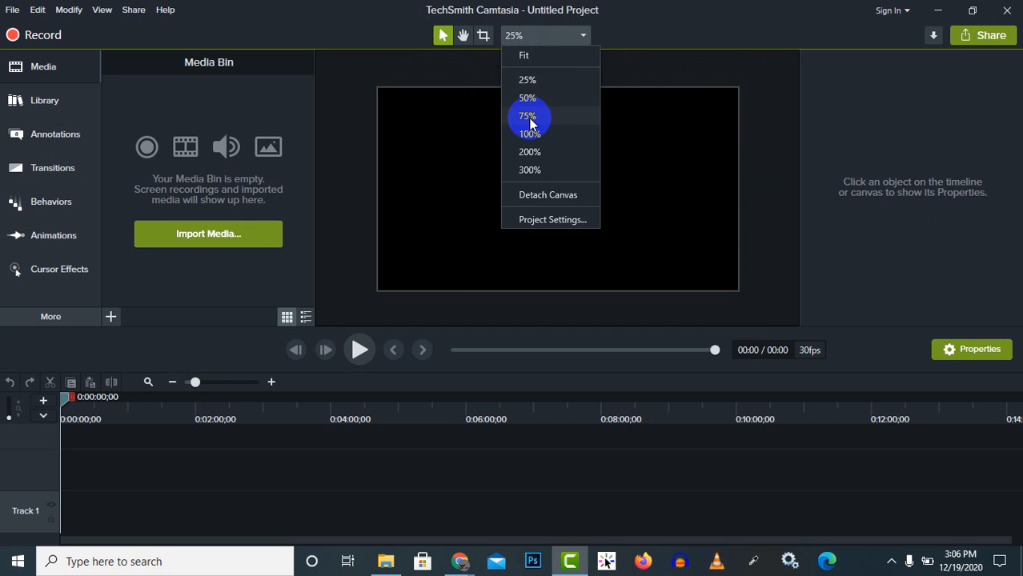
left_click(530, 117)
left_click(544, 32)
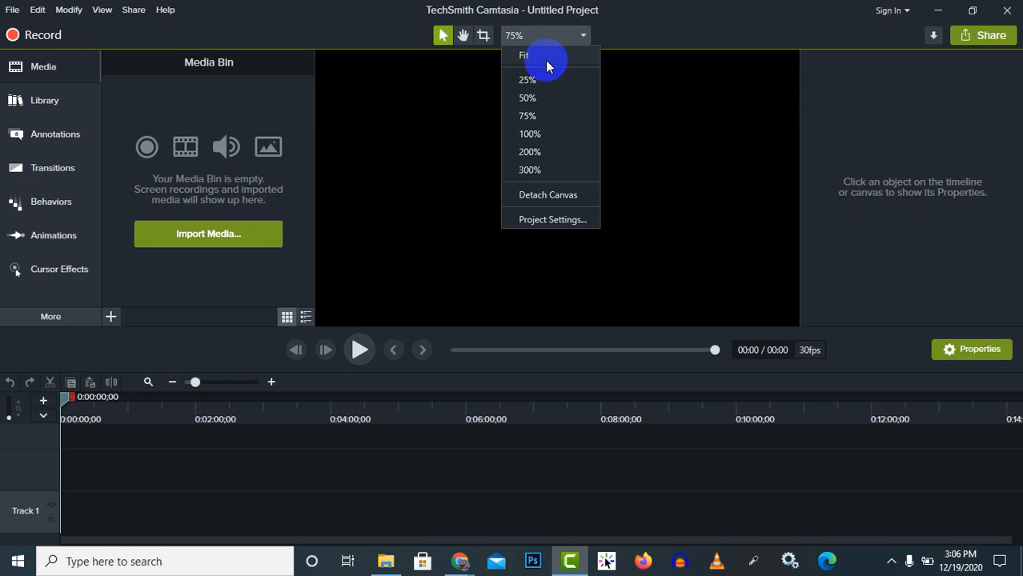
left_click(546, 57)
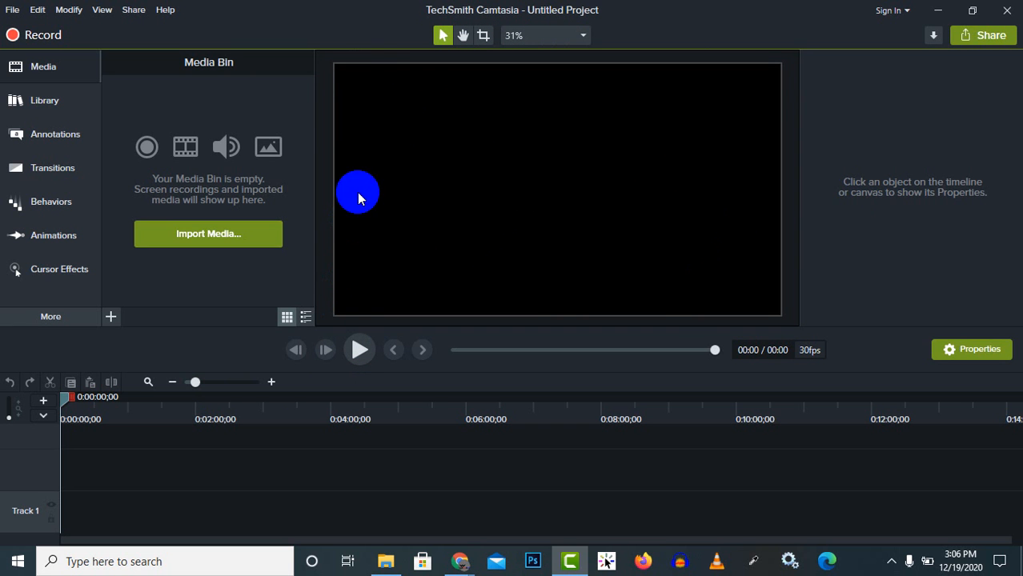
- Examine the additional editing tools and the Media Bin's file import dialog without importing anything
left_click(61, 317)
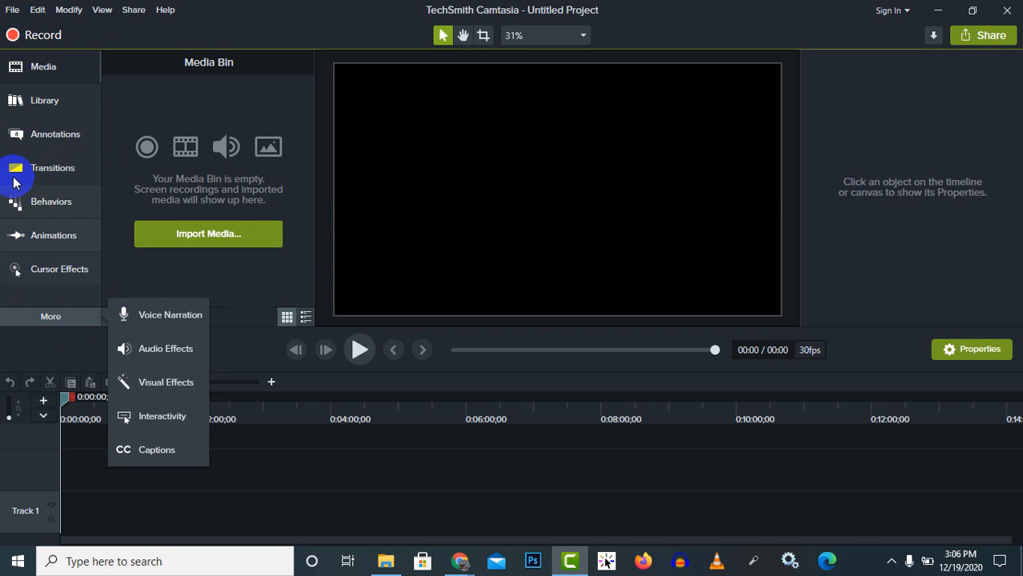
left_click(28, 73)
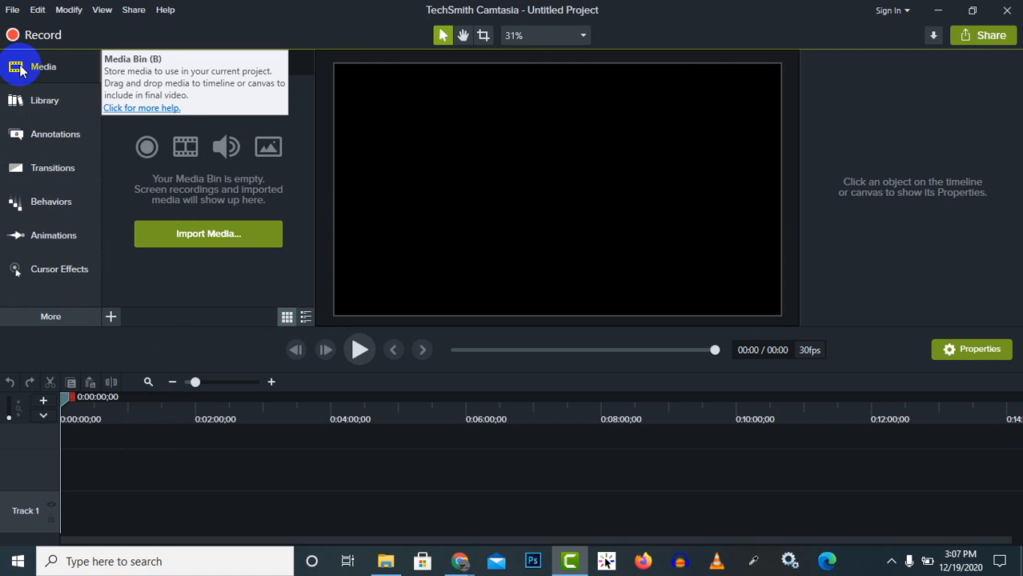
left_click(20, 70)
left_click(36, 66)
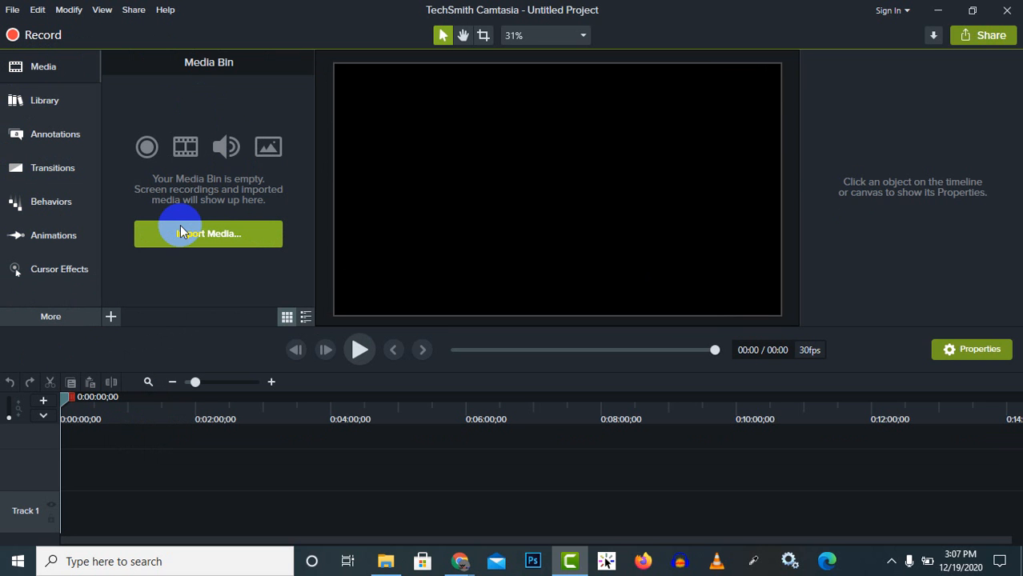
left_click(210, 233)
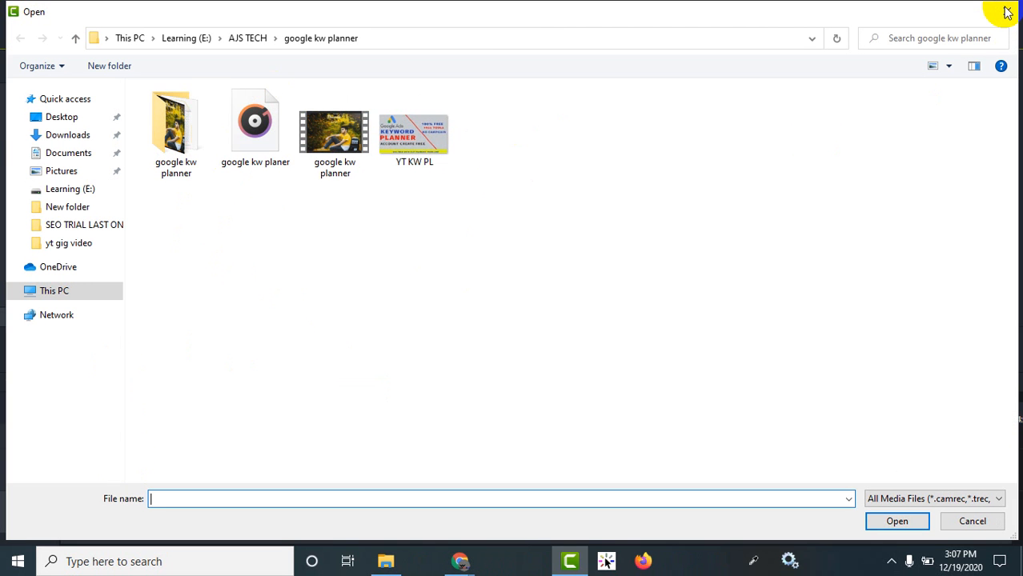
left_click(980, 520)
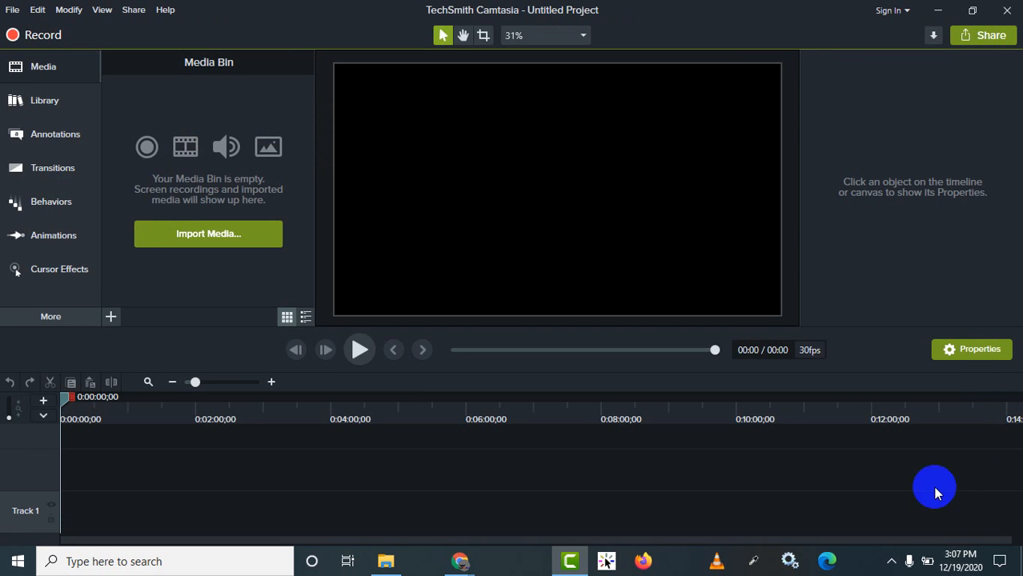
- Browse the Intros and Lower Thirds folders in the Camtasia 2019 library
left_click(43, 104)
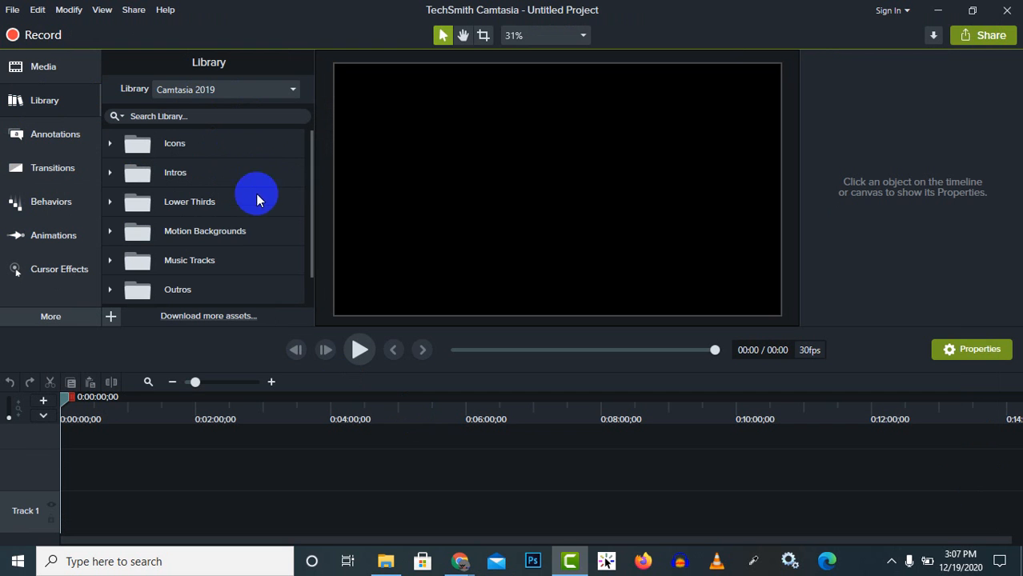
left_click(233, 177)
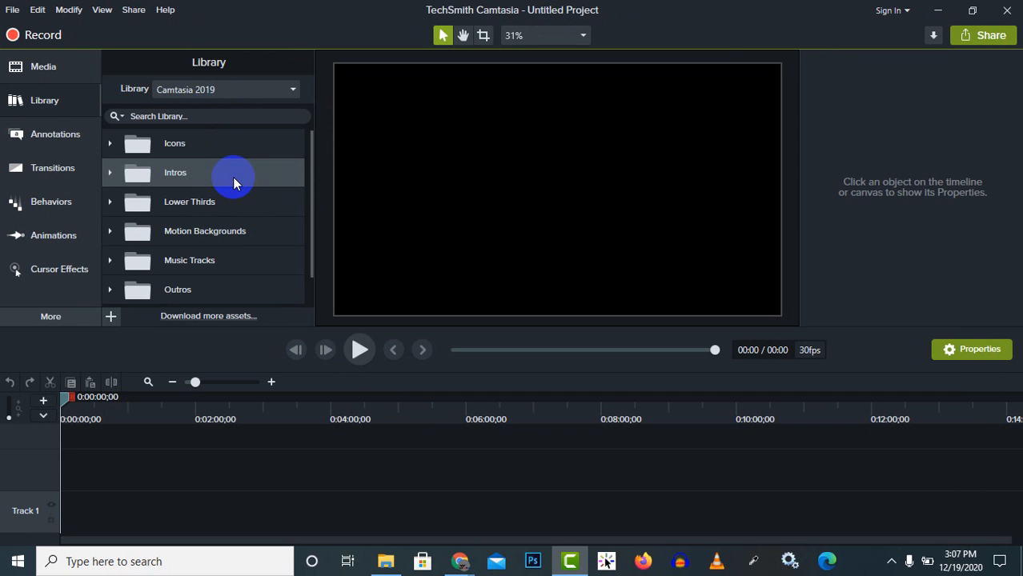
left_click(110, 173)
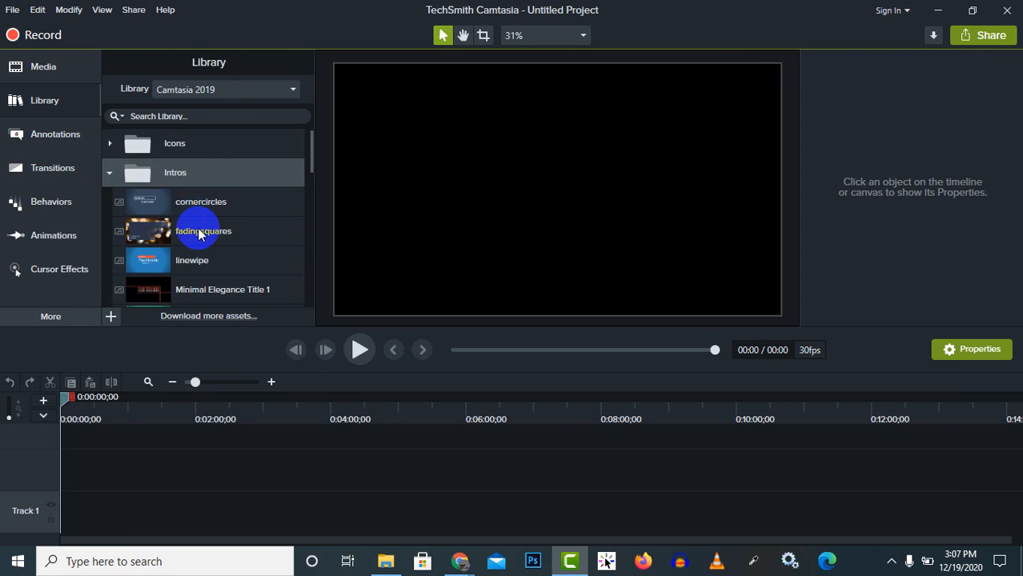
scroll(204, 258, "down", 4)
scroll(192, 210, "down", 8)
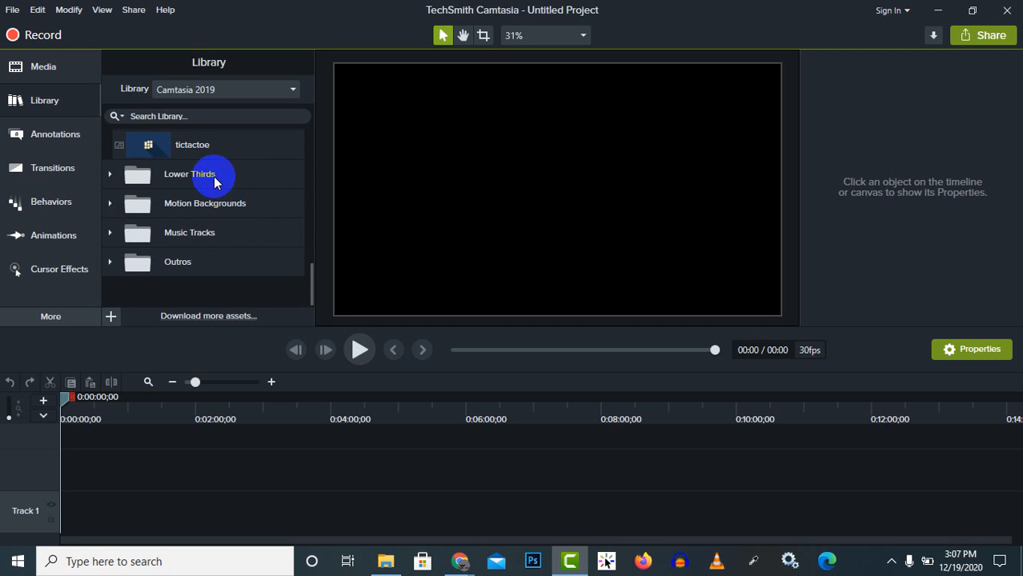
left_click(217, 178)
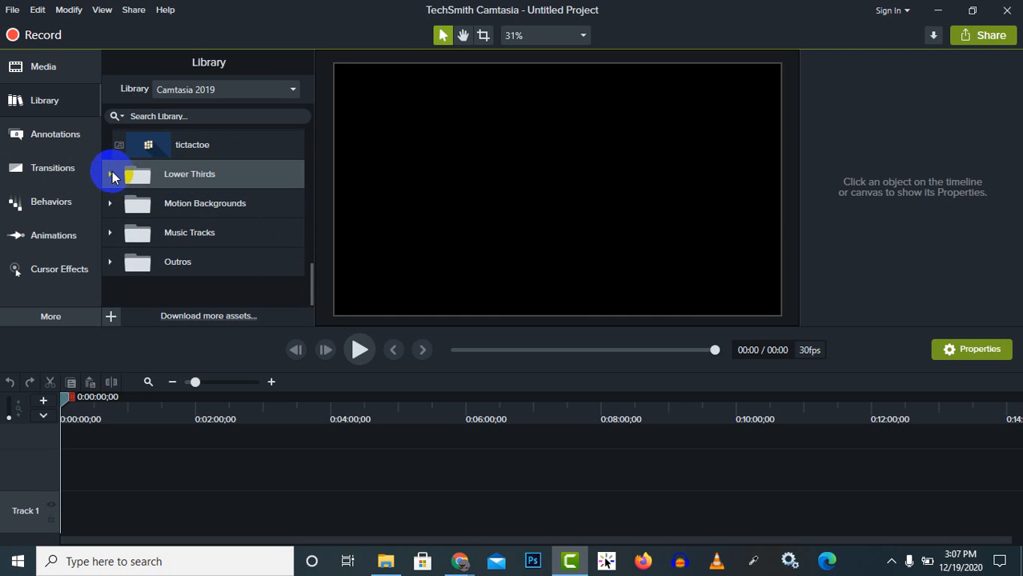
left_click(111, 173)
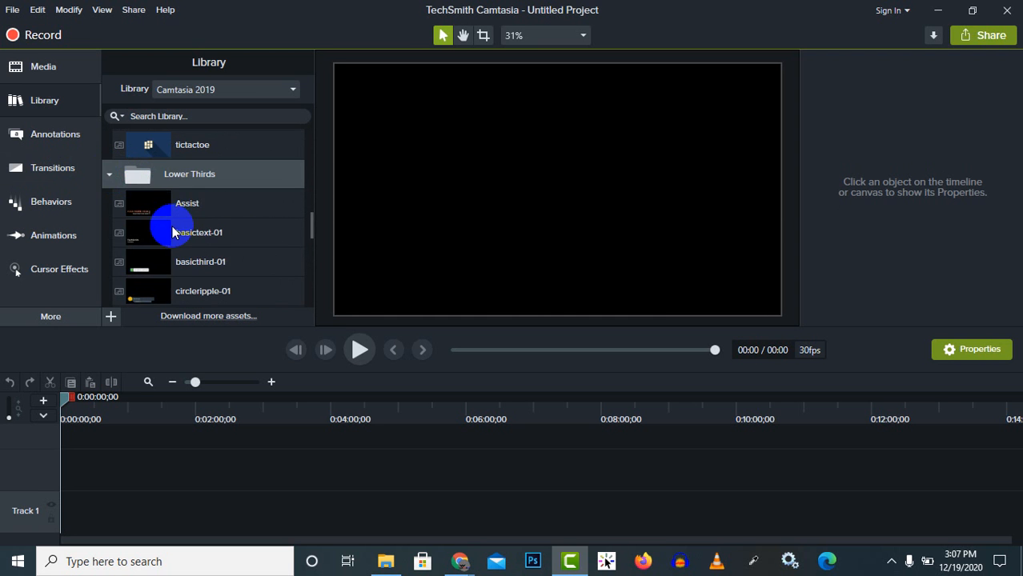
scroll(172, 216, "down", 2)
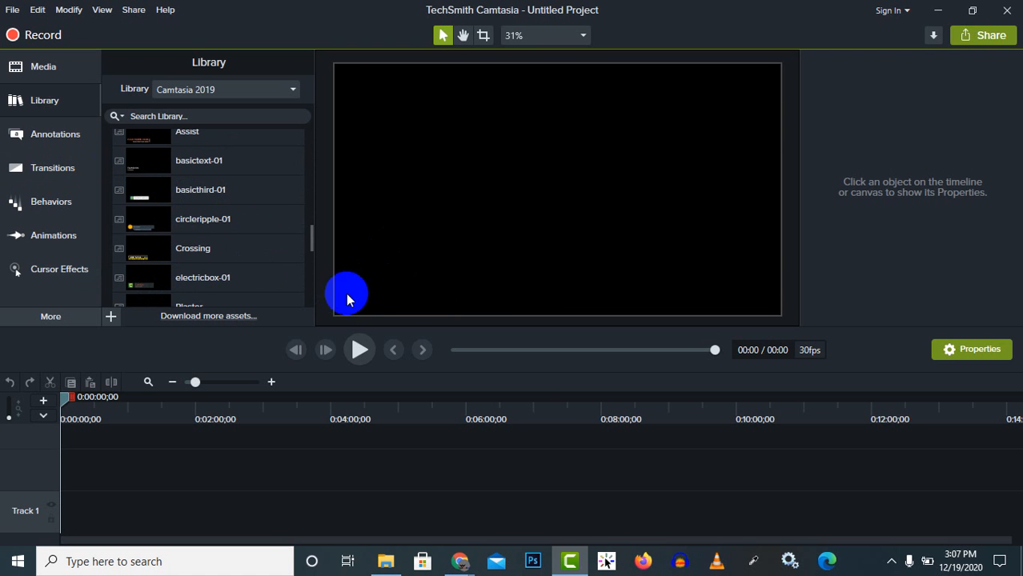
scroll(190, 172, "down", 5)
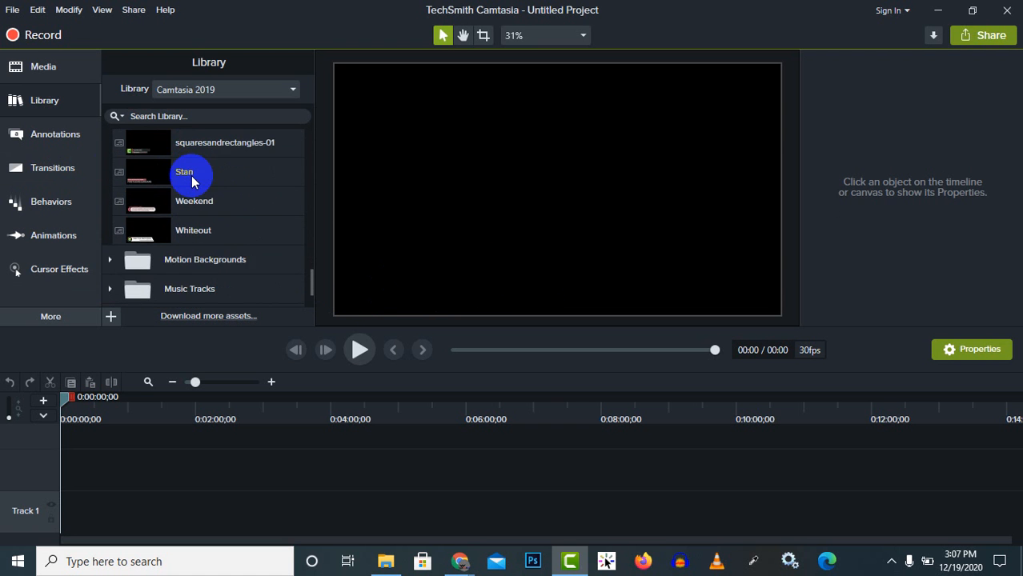
scroll(194, 184, "down", 2)
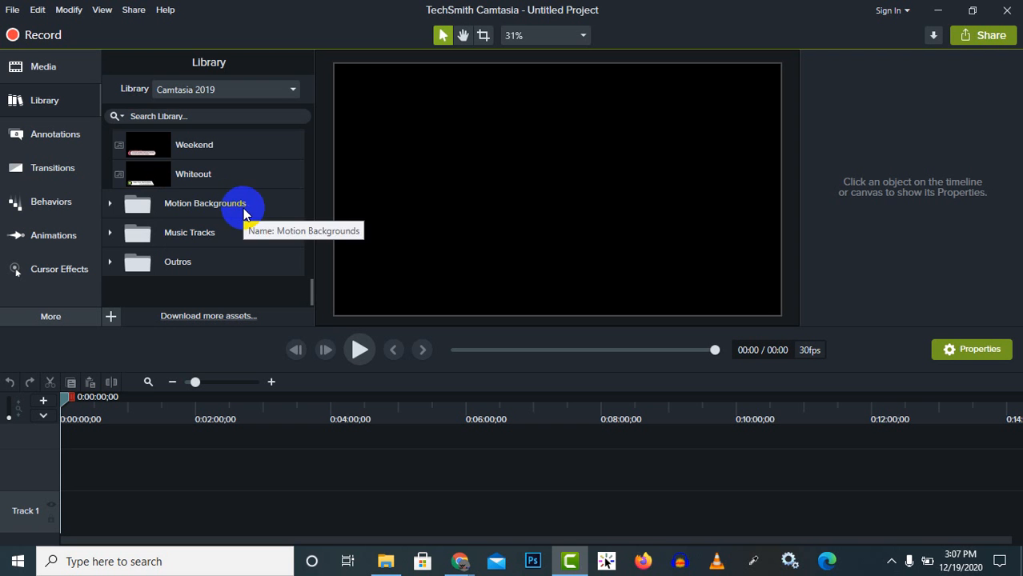
- Examine the library's Motion Backgrounds, Music Tracks and Outros folders and the list of available libraries
left_click(110, 205)
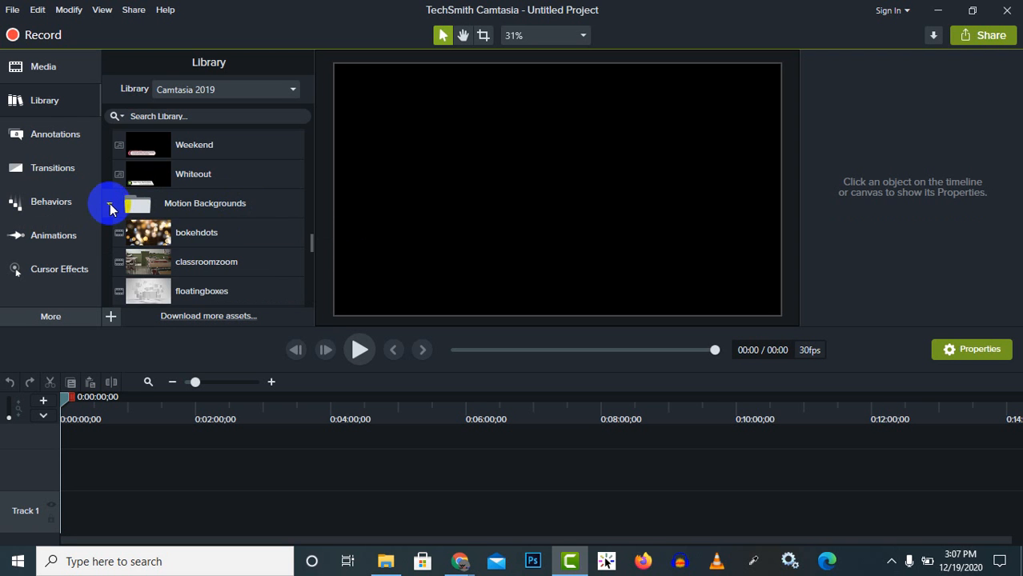
scroll(180, 234, "down", 3)
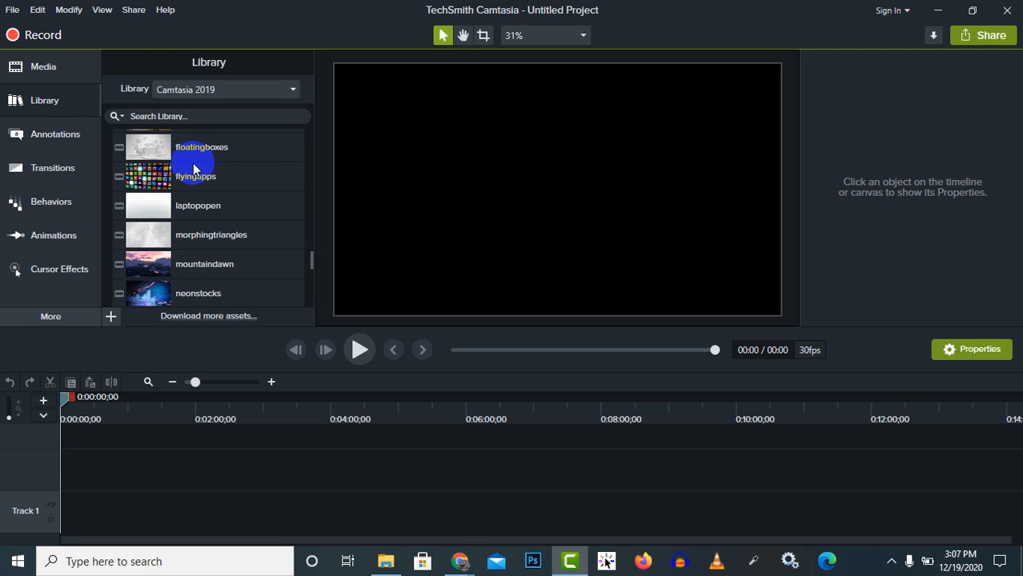
scroll(195, 171, "down", 5)
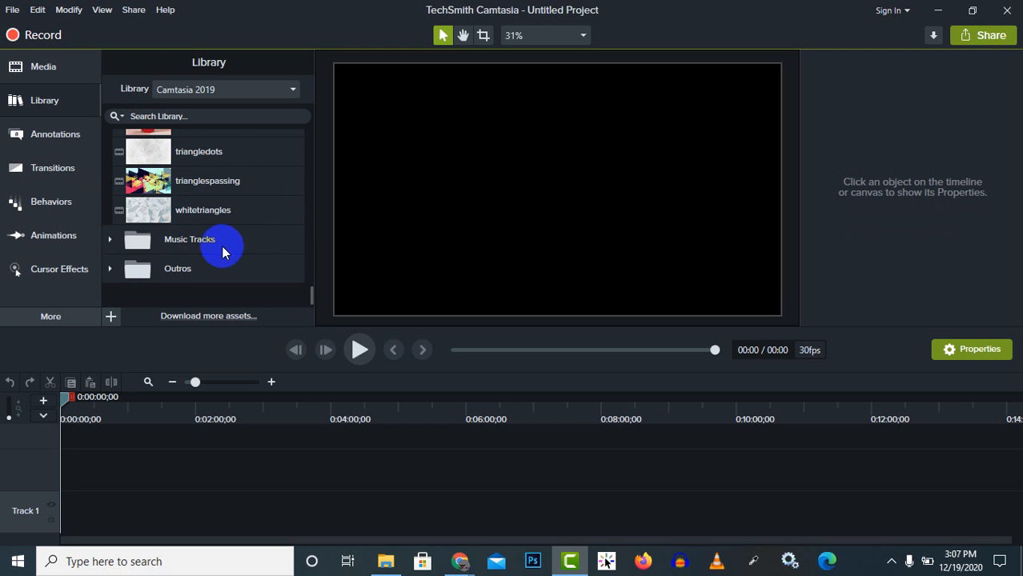
left_click(109, 243)
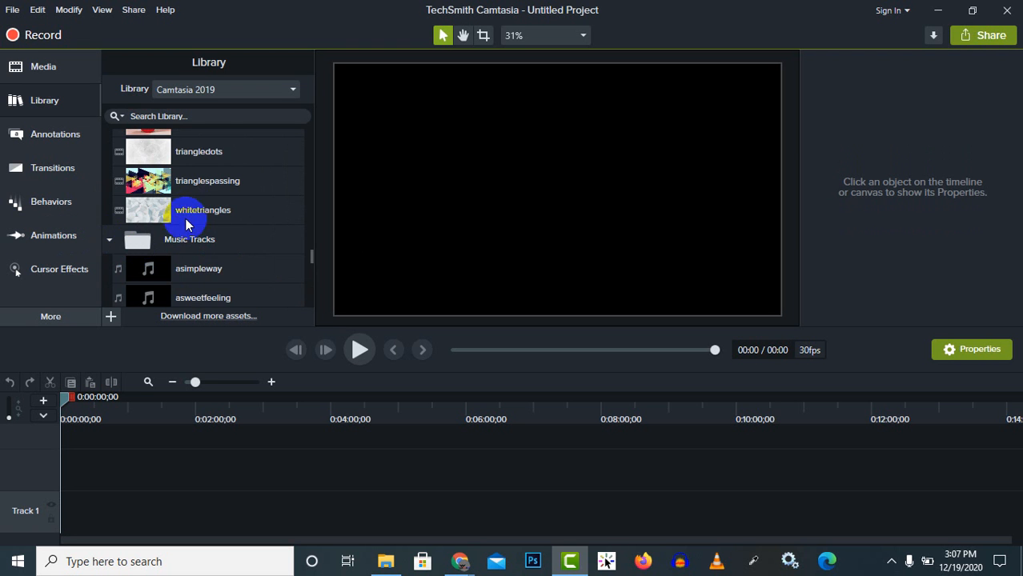
scroll(210, 232, "down", 8)
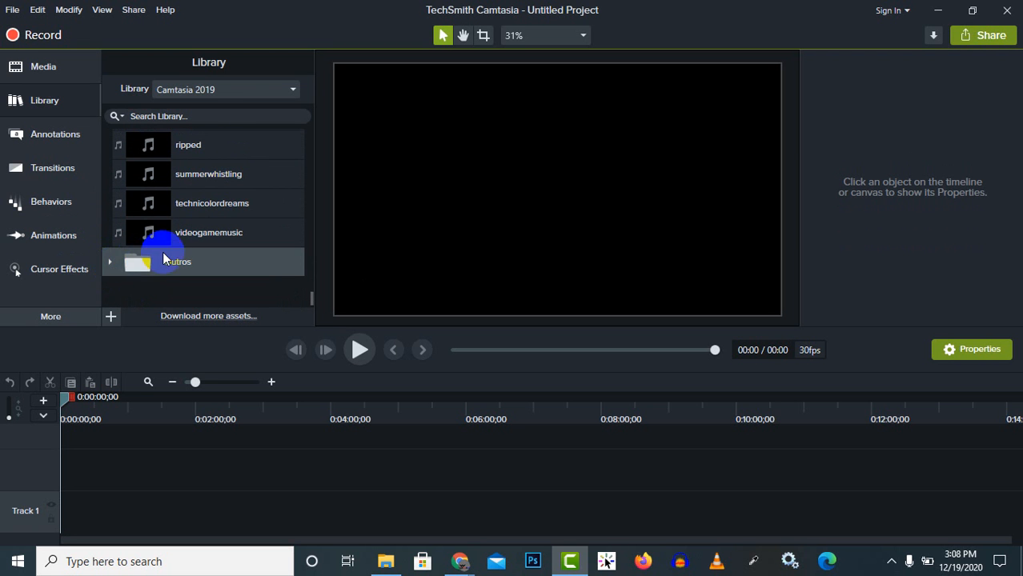
left_click(113, 261)
scroll(272, 264, "down", 2)
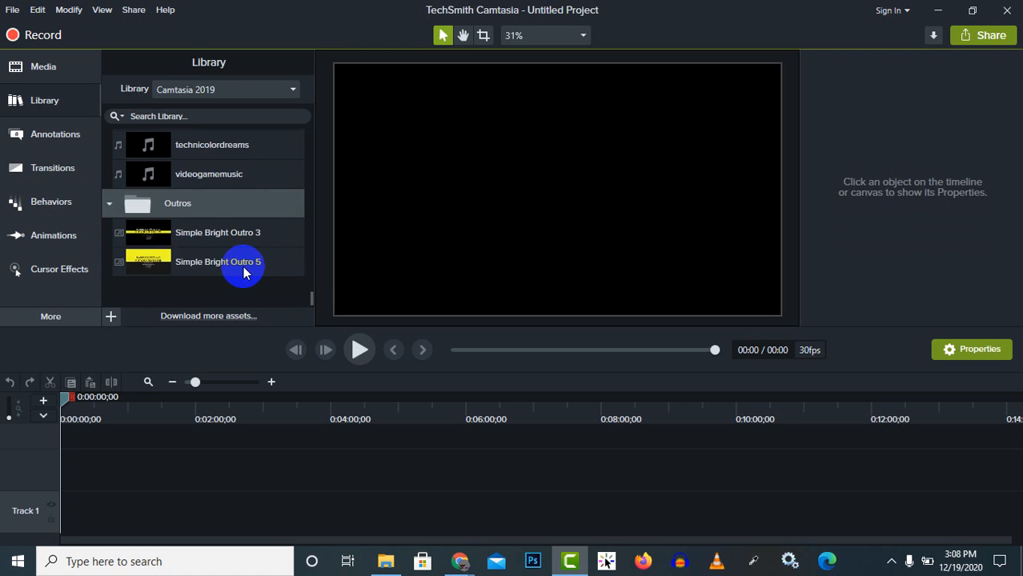
scroll(215, 240, "up", 1)
scroll(199, 258, "down", 1)
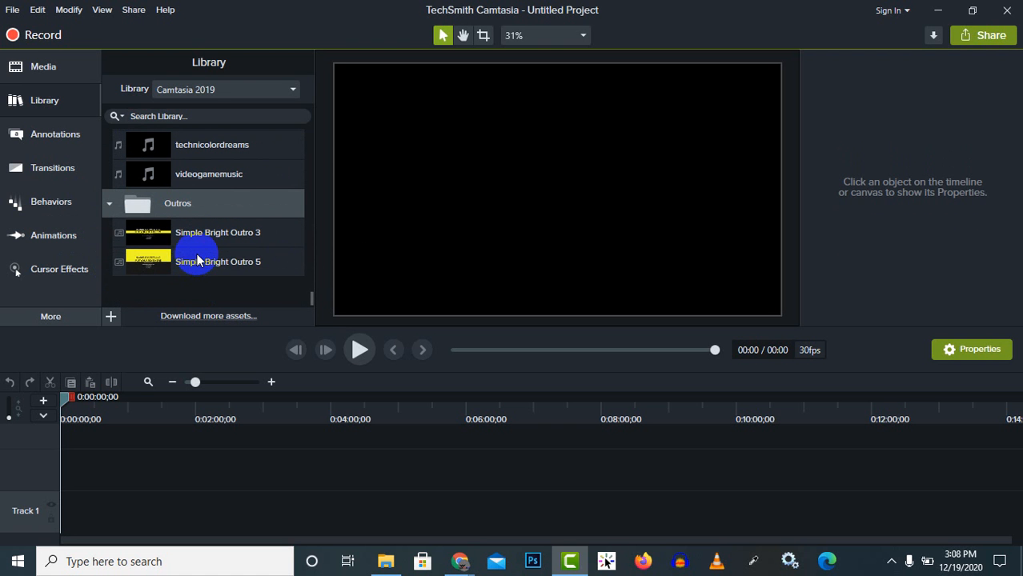
left_click(208, 91)
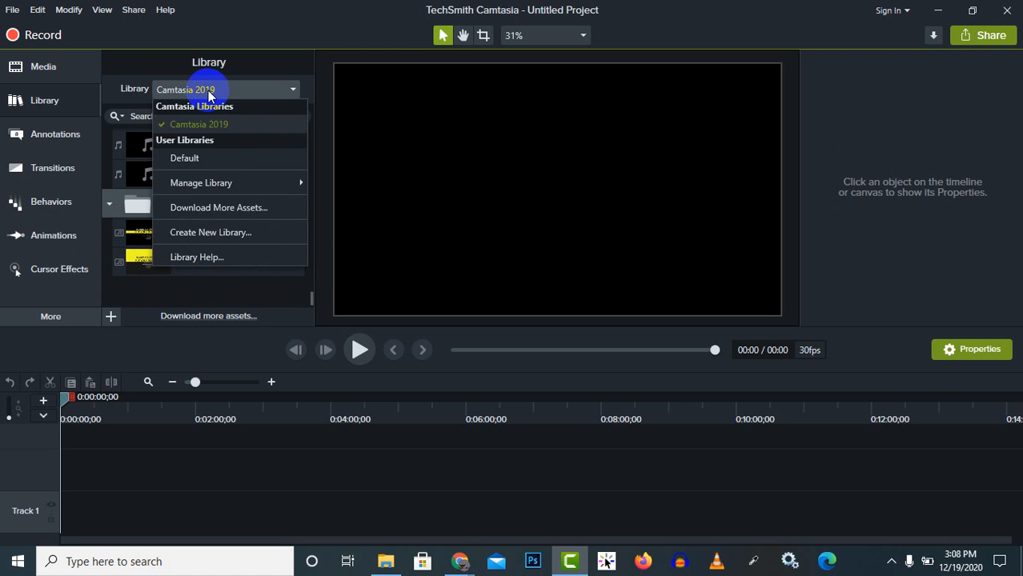
left_click(235, 88)
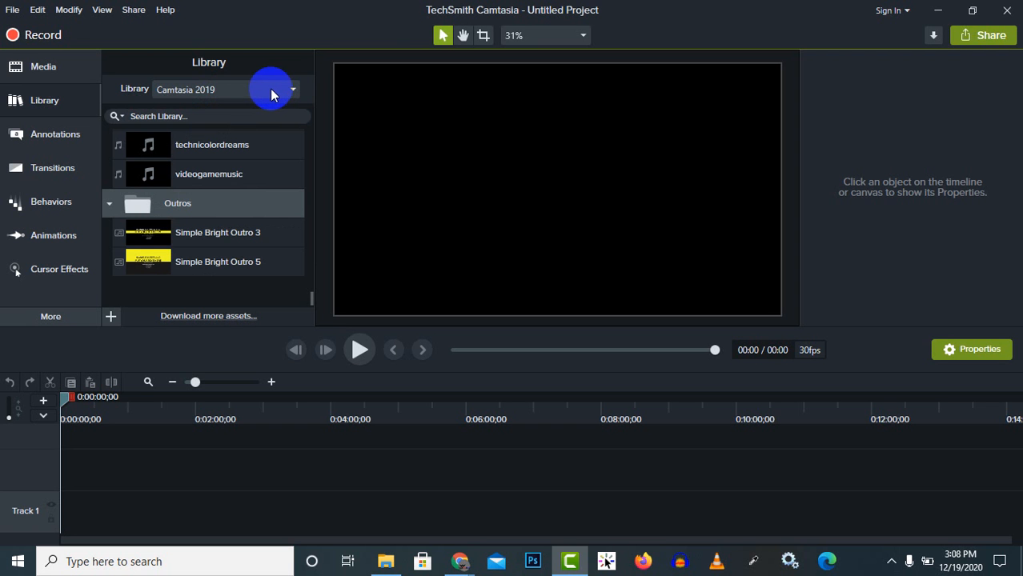
- Browse the annotation categories: Callouts, Arrows & Lines, Shapes, Blur & Highlight, Sketch Motion and Keystroke Callouts
left_click(53, 140)
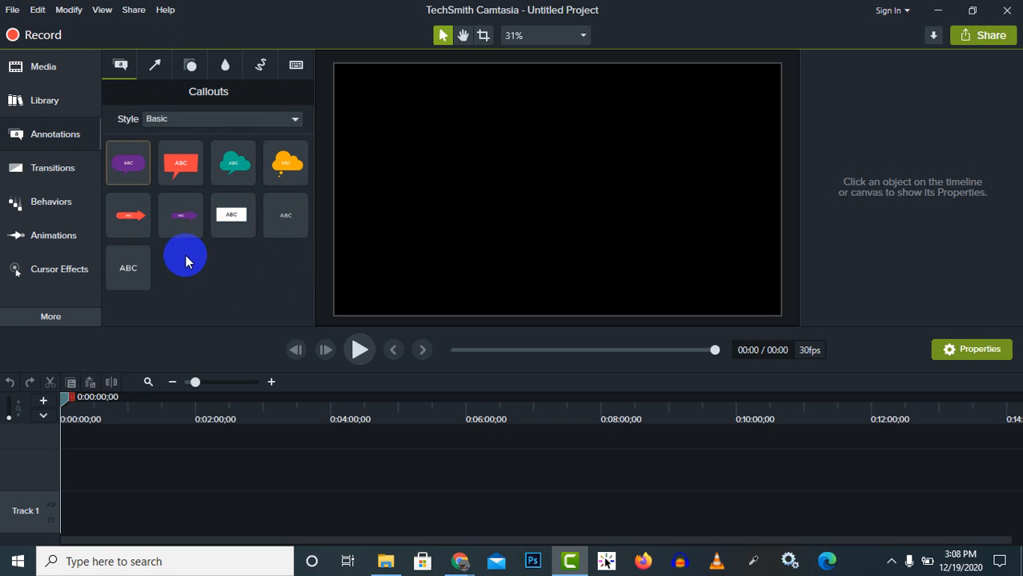
left_click(157, 66)
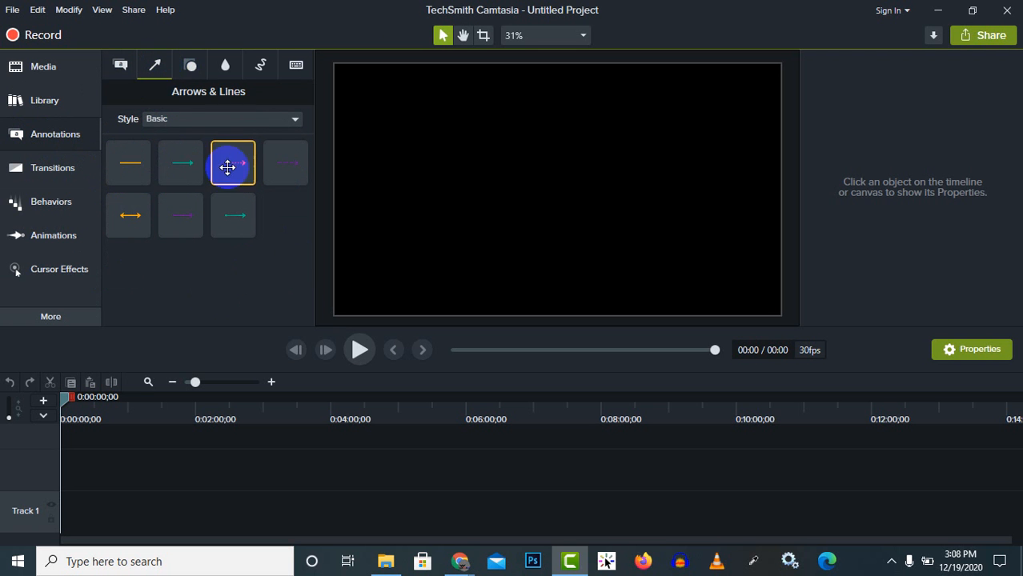
left_click(191, 65)
left_click_drag(180, 165, 176, 196)
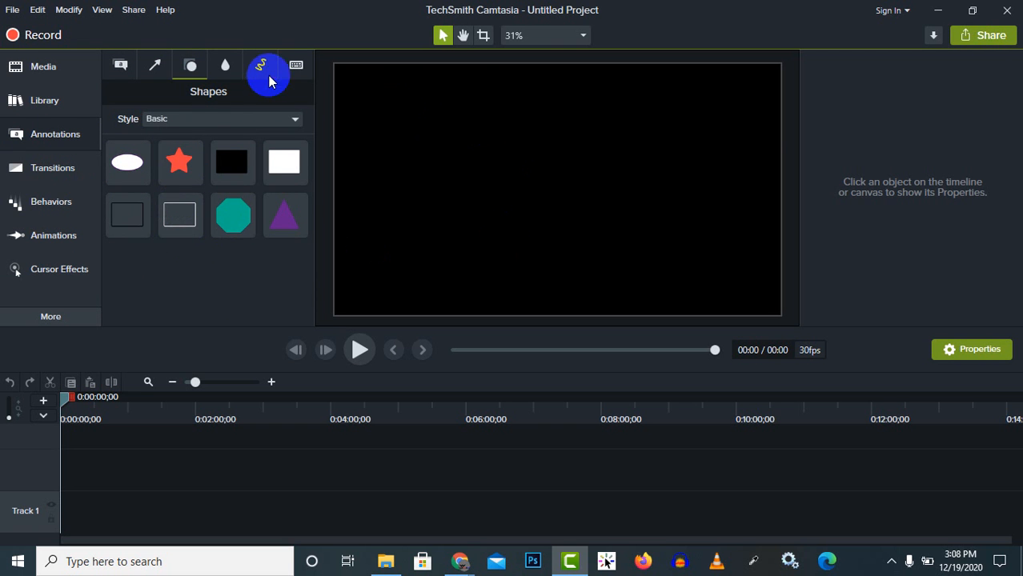
left_click(226, 66)
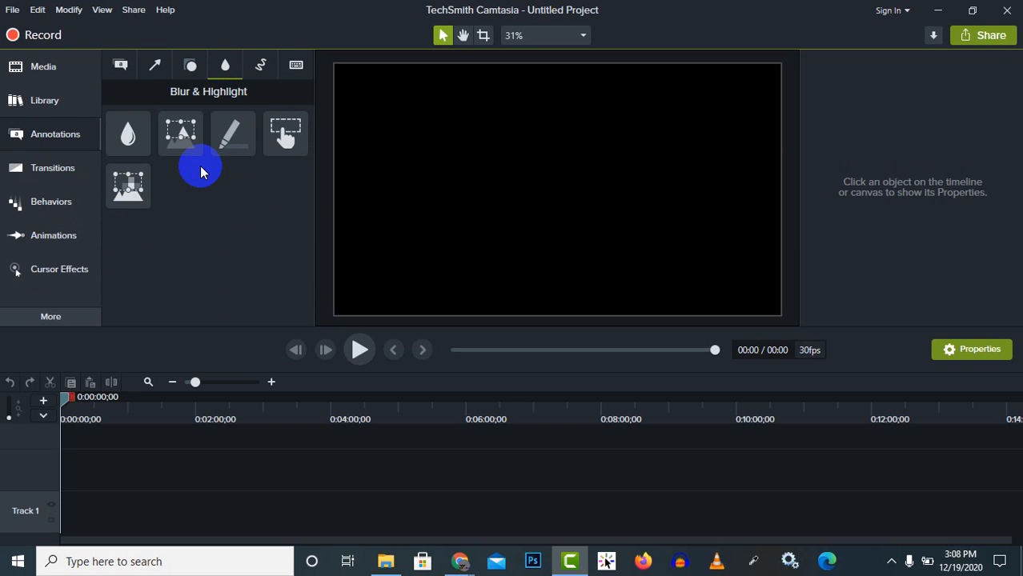
left_click(261, 66)
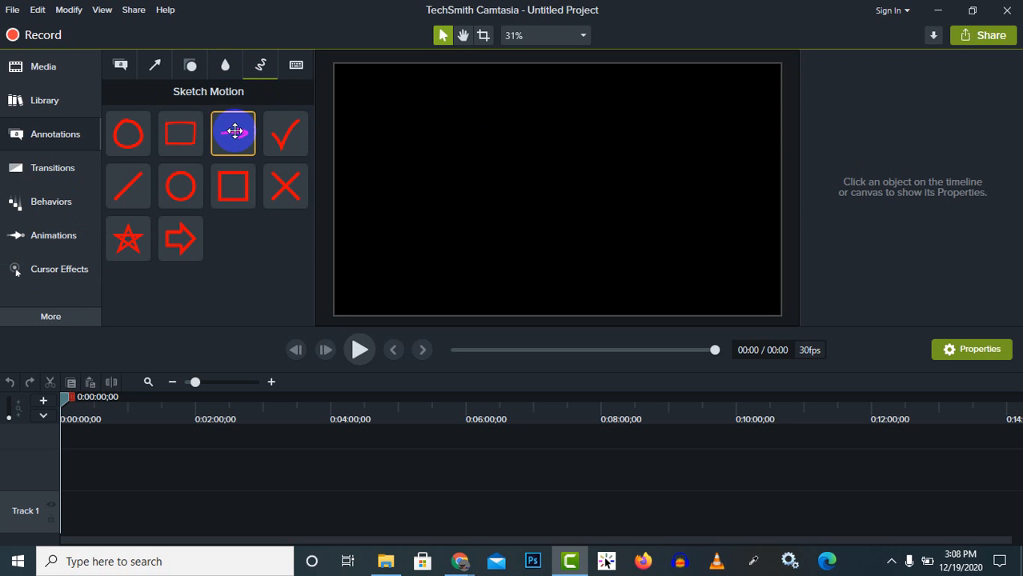
left_click(296, 66)
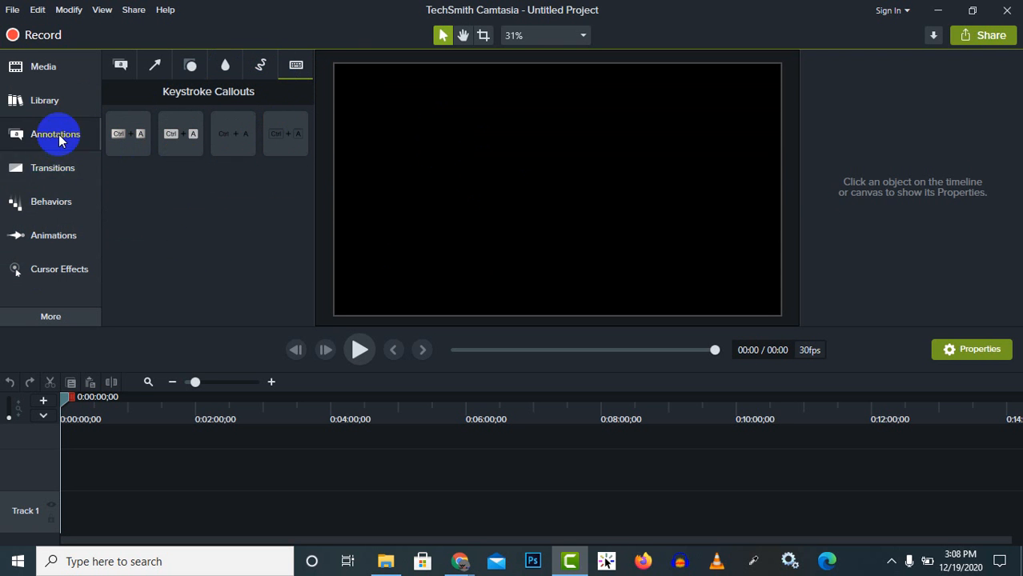
- Look through the available transitions of all types, from Fold and Page roll on to Pixelate and Barn door
left_click(20, 168)
scroll(189, 225, "down", 3)
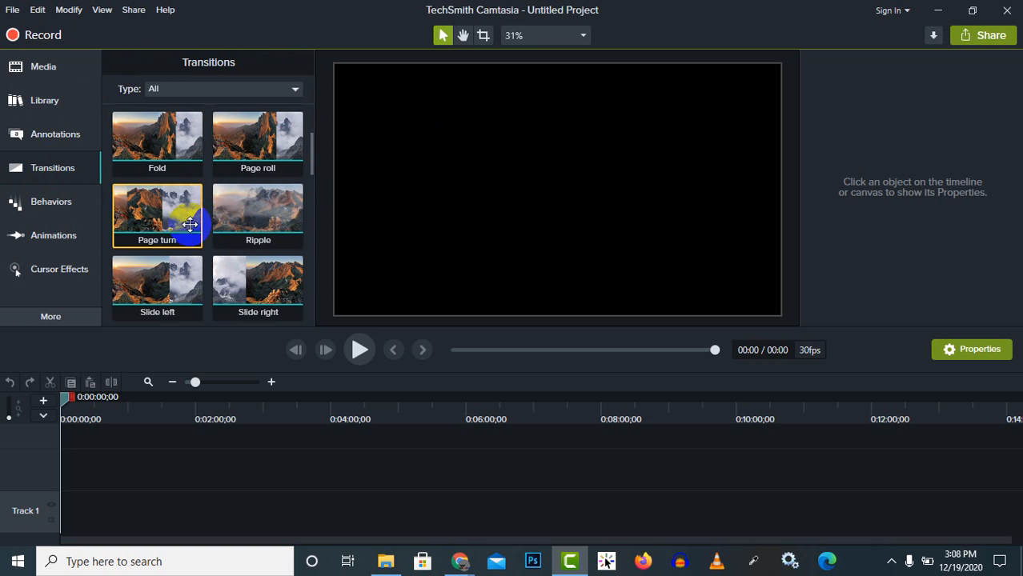
scroll(185, 240, "down", 2)
scroll(187, 265, "down", 3)
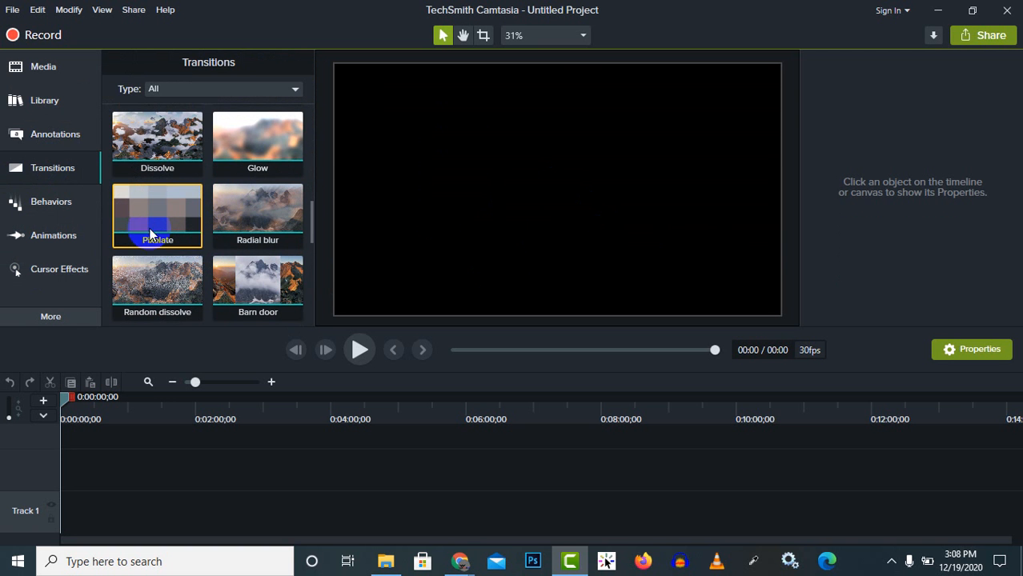
scroll(206, 178, "down", 2)
- Examine the list of text behaviors and the Zoom-n-Pan animation options, including the zoom control
left_click(46, 206)
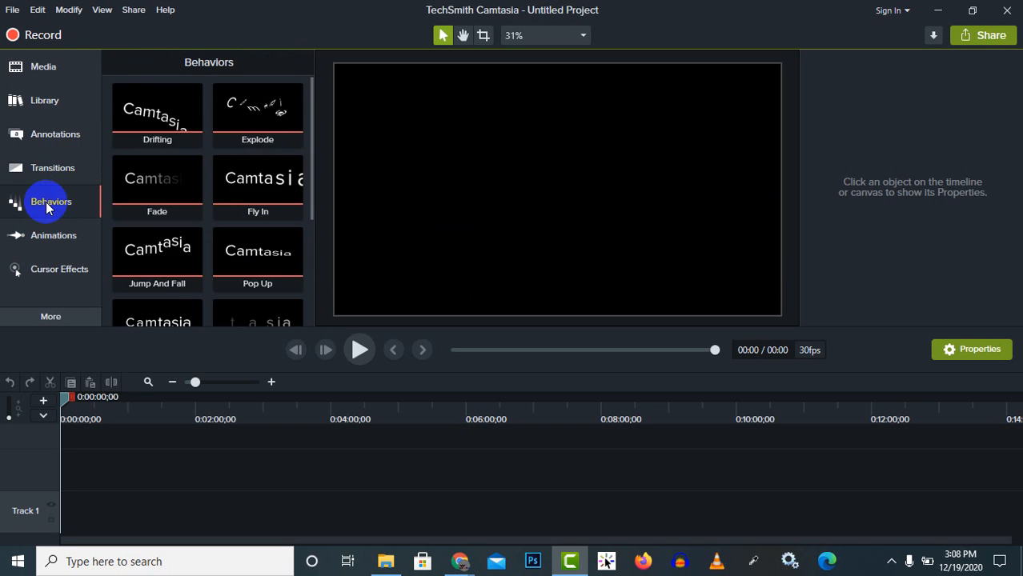
scroll(228, 192, "down", 3)
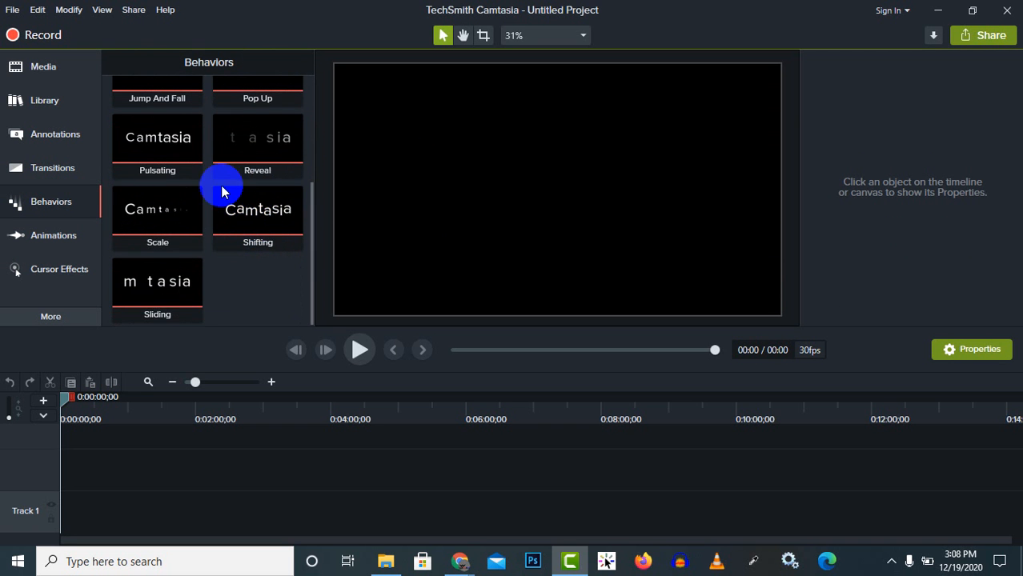
scroll(210, 196, "up", 1)
left_click(16, 235)
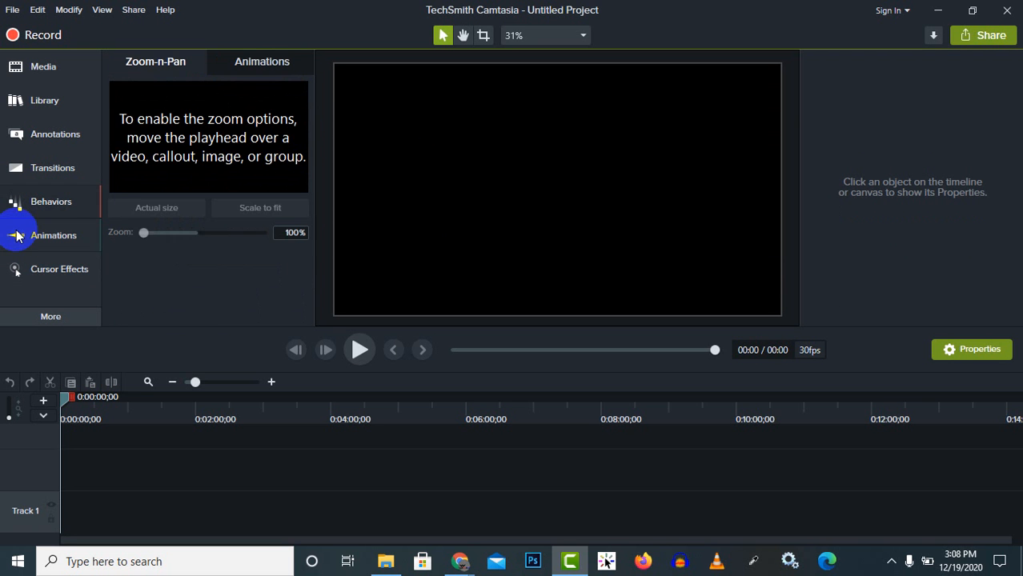
left_click_drag(144, 232, 192, 233)
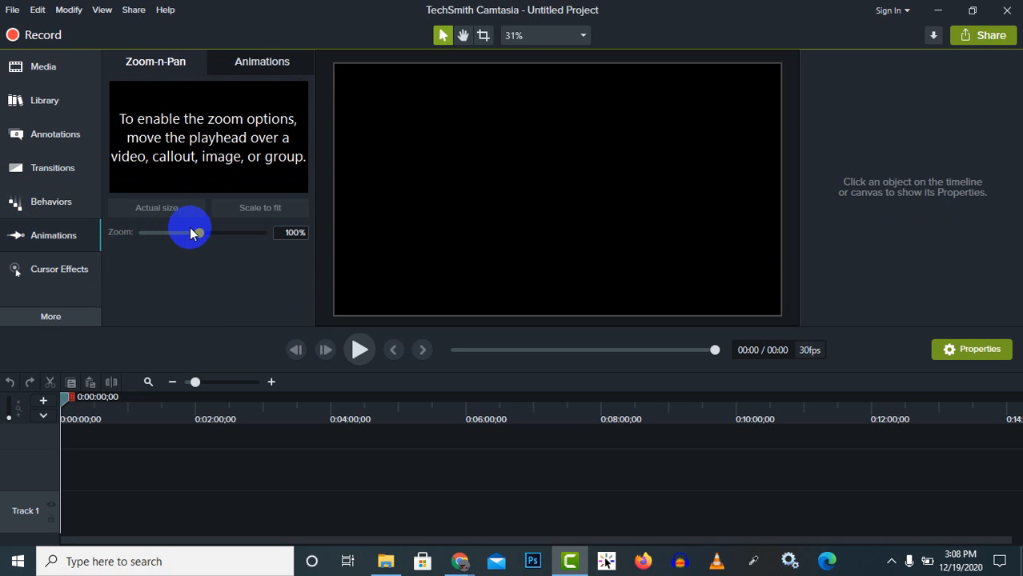
- Examine the Cursor Effects, Voice Narration, Audio Effects and Captions tools
left_click(46, 272)
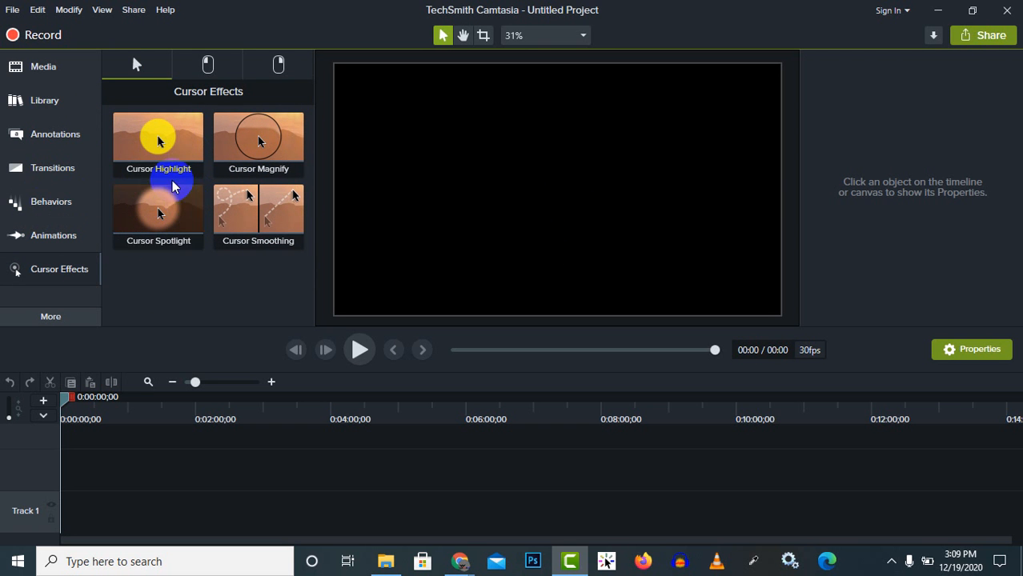
left_click(51, 314)
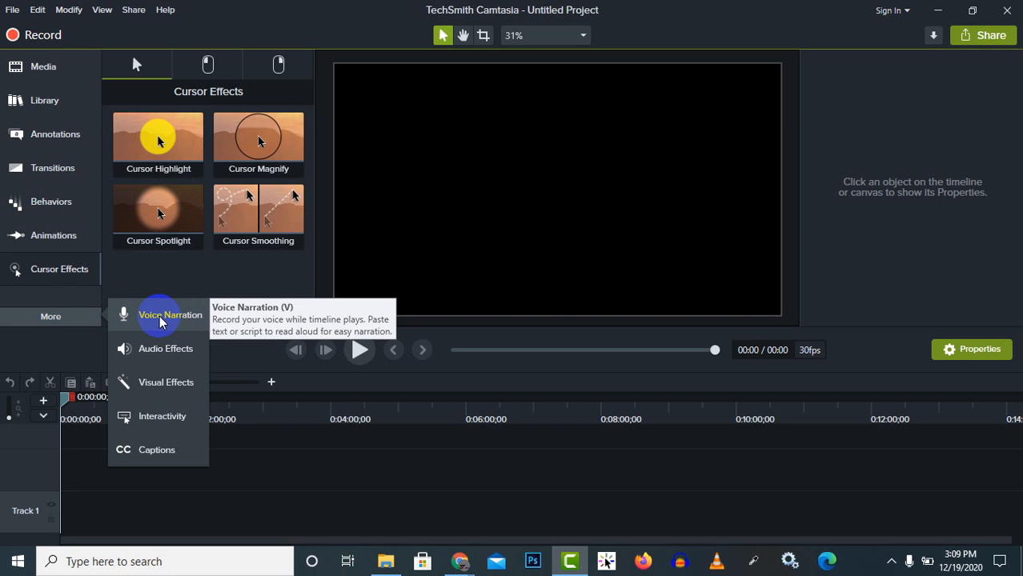
left_click(163, 319)
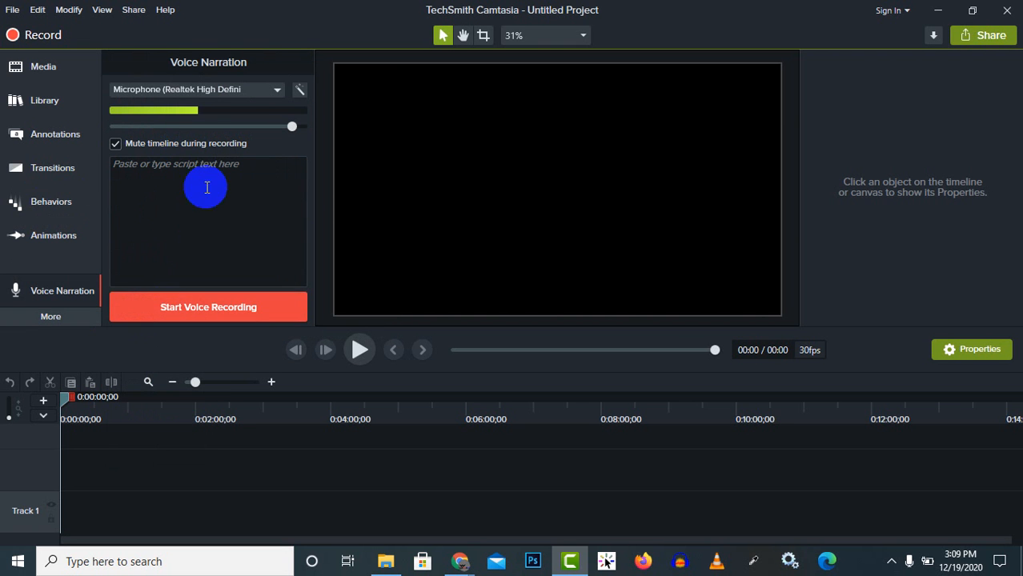
left_click(44, 319)
left_click(151, 349)
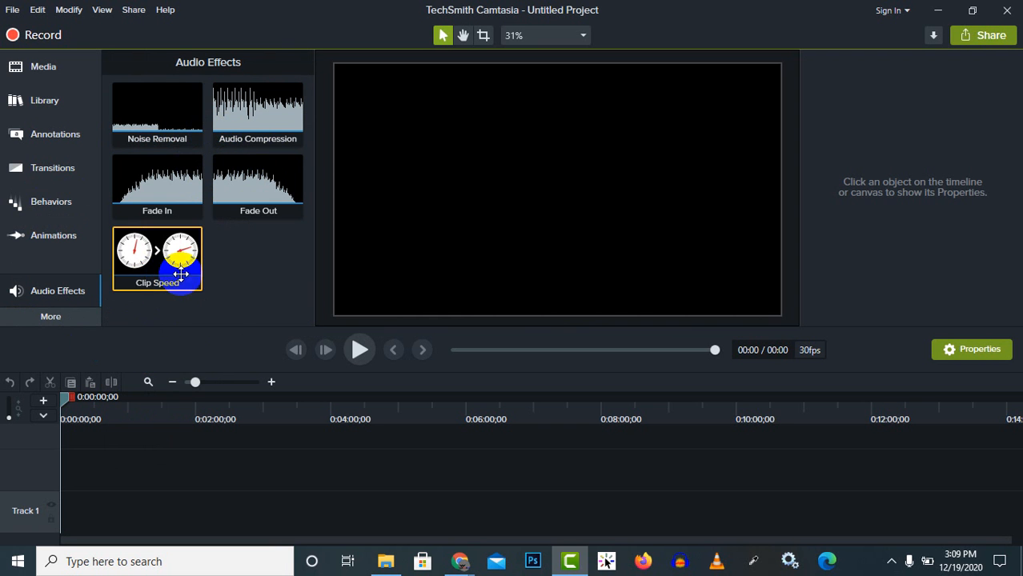
left_click(49, 319)
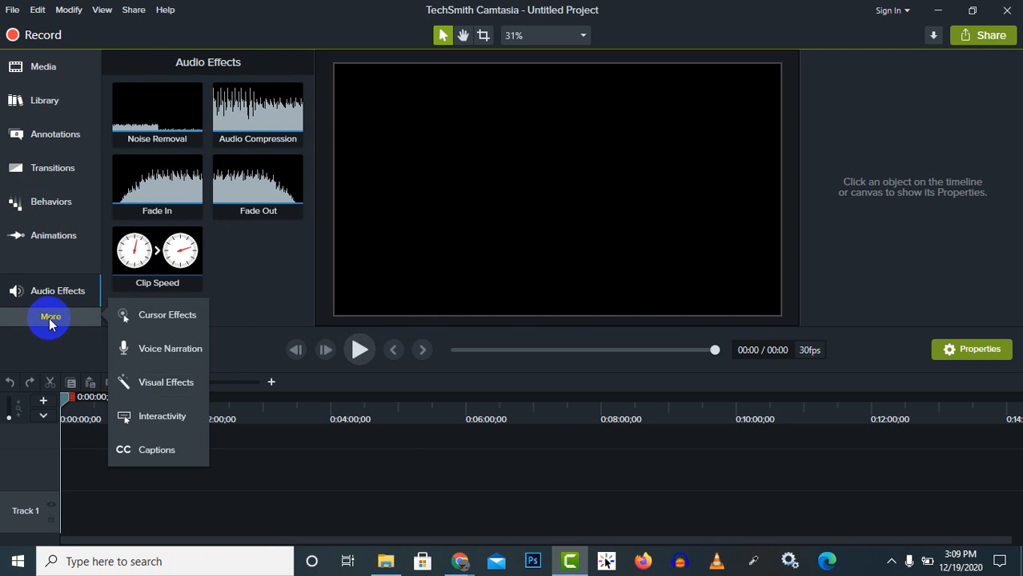
left_click(167, 455)
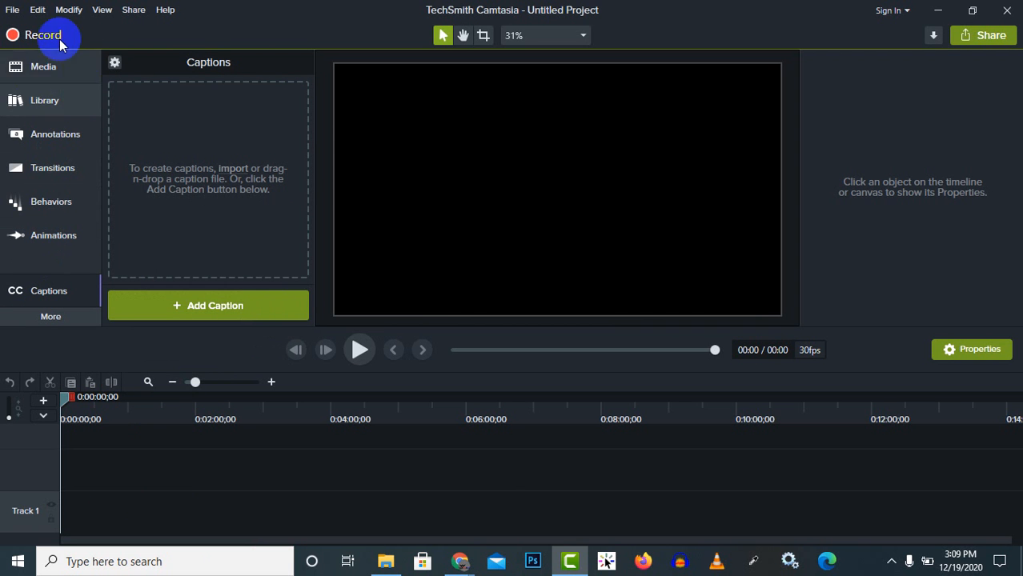
- Import the Video_2020-12-17_discation file from the Desktop into the Media Bin, accepting it despite its abnormal buffer settings
left_click(40, 70)
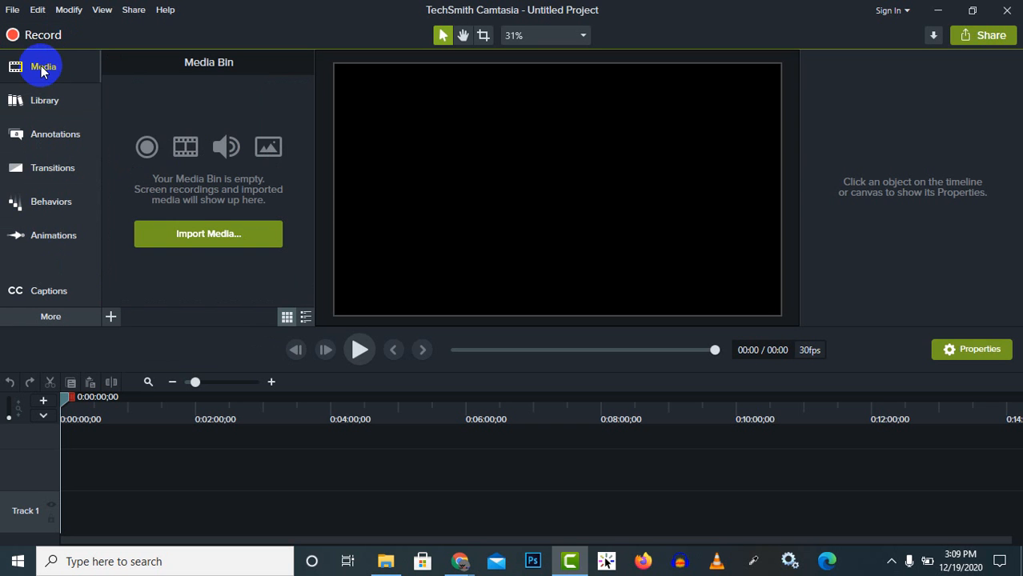
left_click(222, 239)
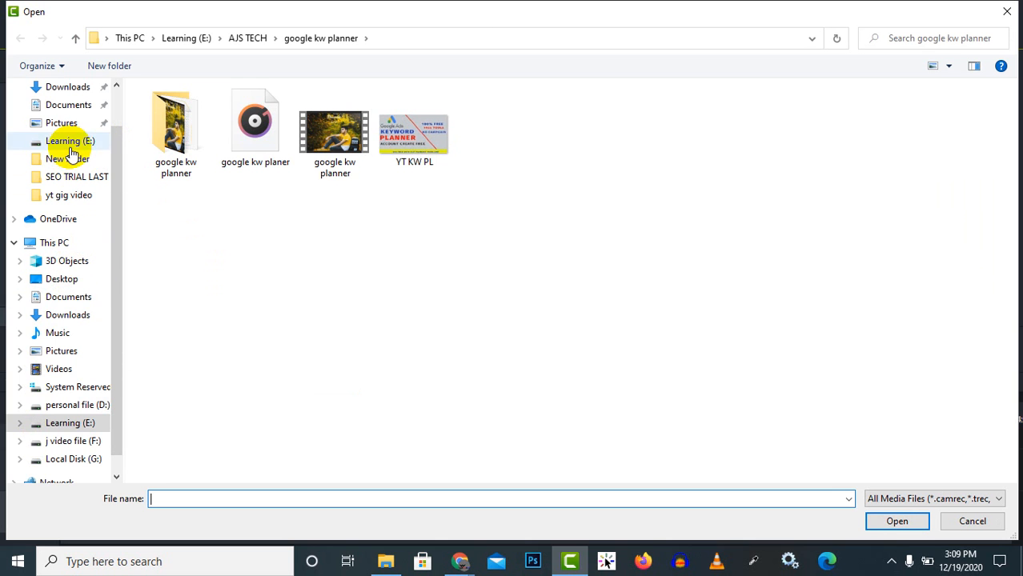
left_click(76, 426)
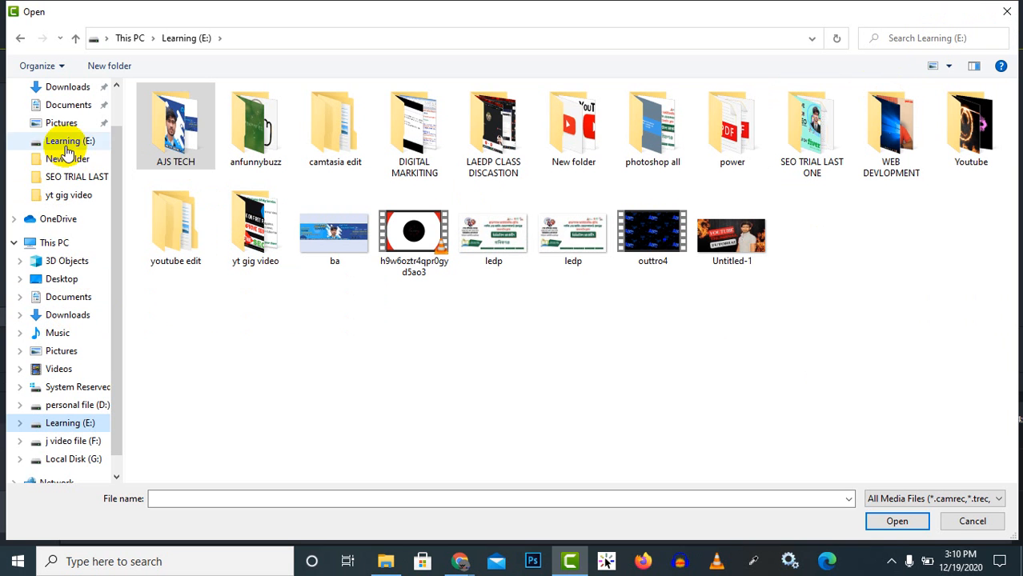
left_click(62, 277)
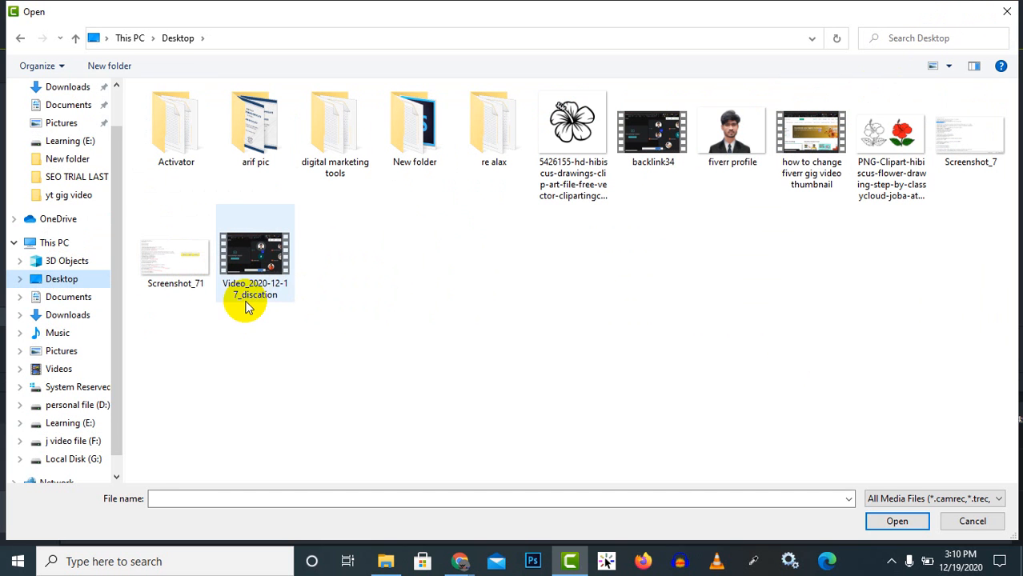
left_click(268, 261)
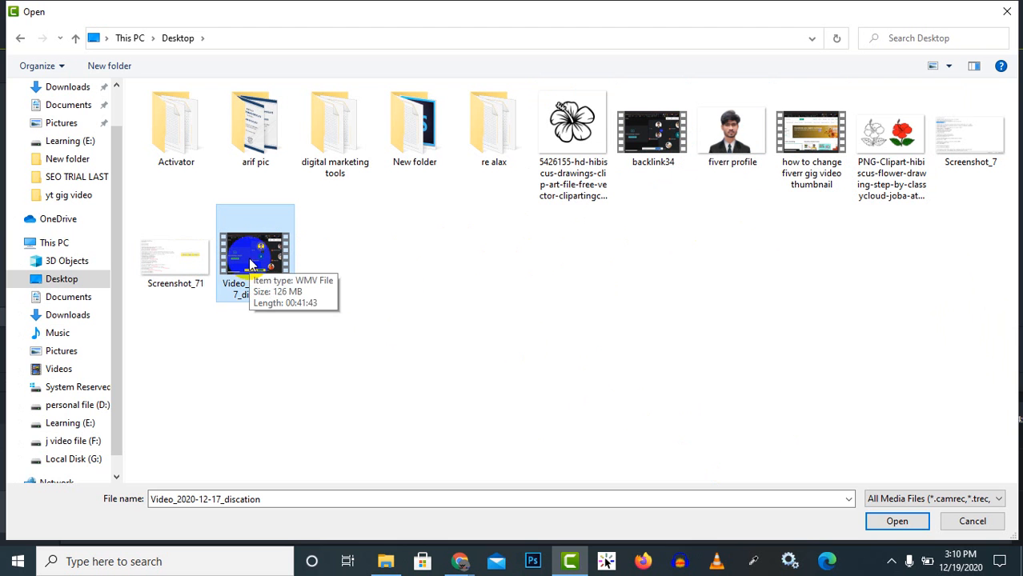
left_click(916, 521)
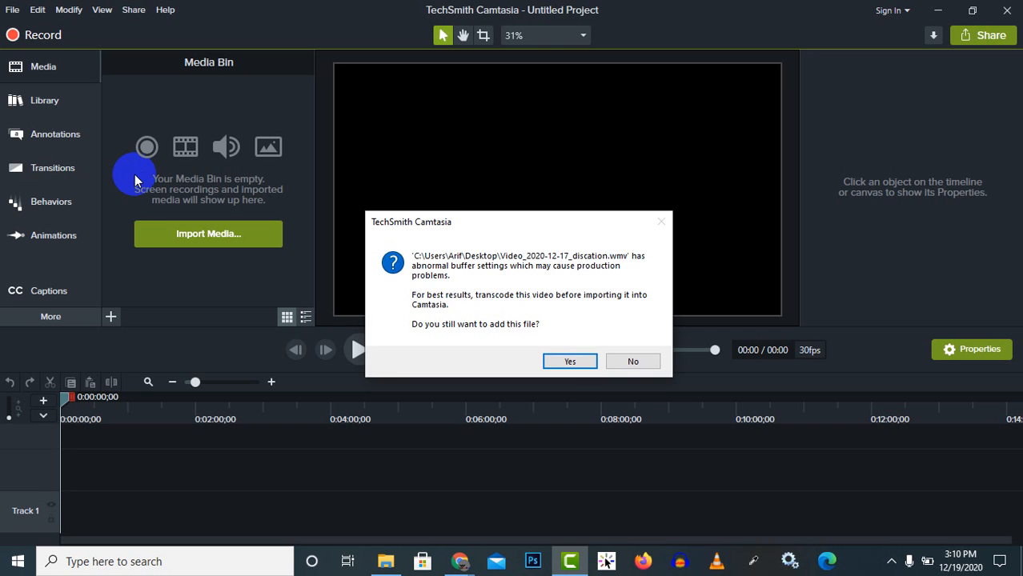
left_click(582, 361)
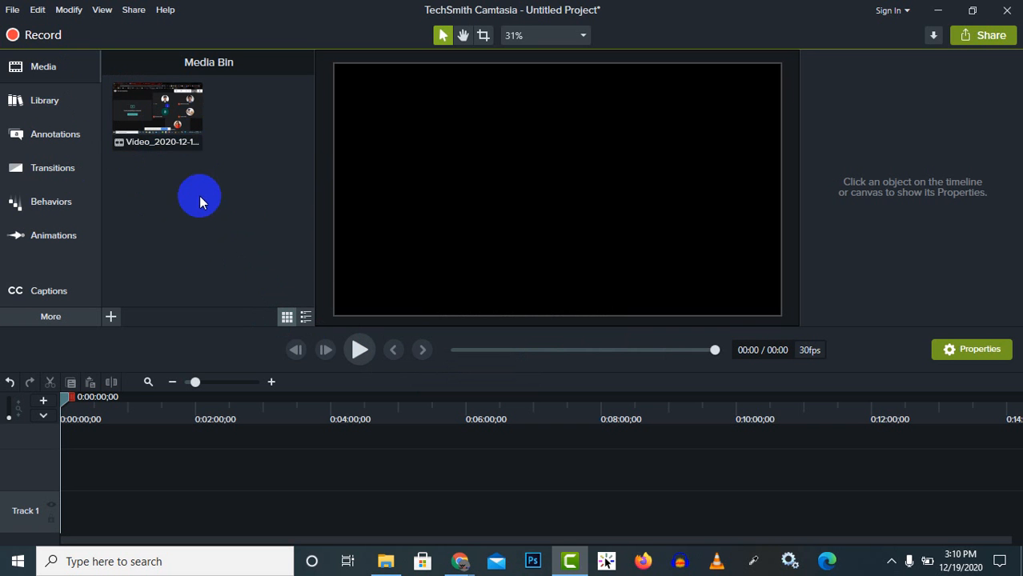
- Import the PNG-Clipart hibiscus flower drawing image from the Desktop into the Media Bin
right_click(201, 163)
right_click(200, 191)
left_click(194, 190)
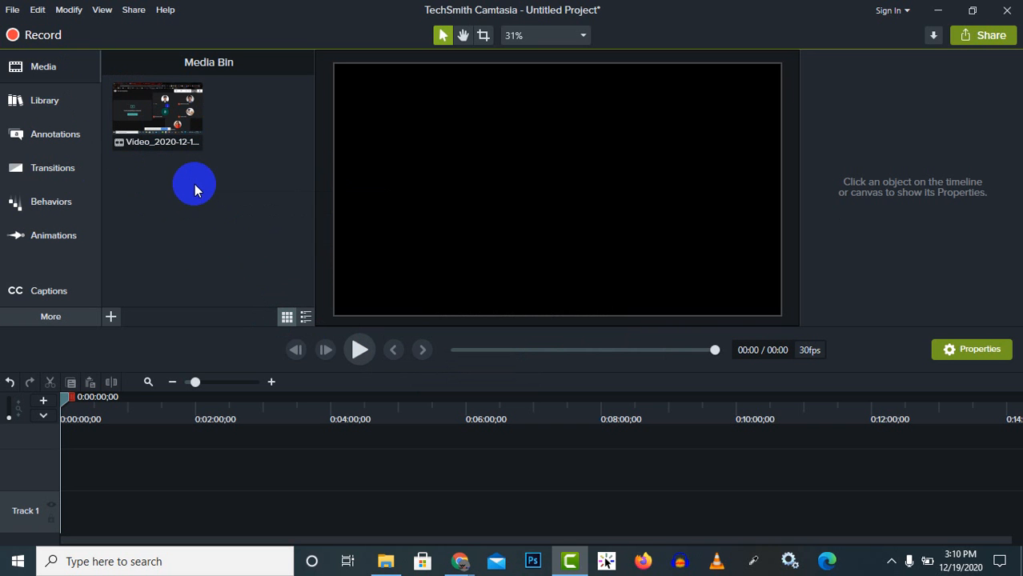
right_click(200, 189)
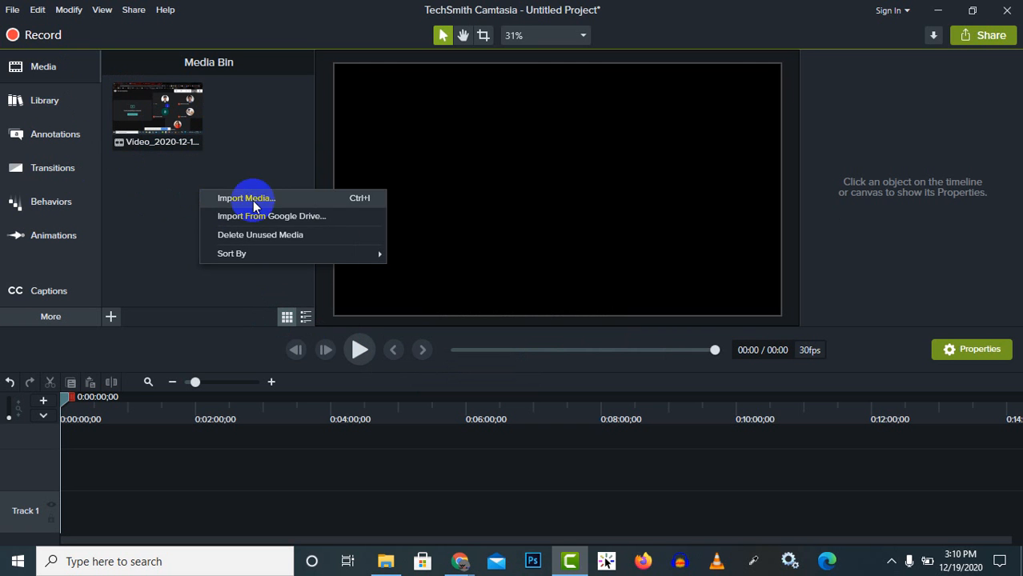
left_click(326, 196)
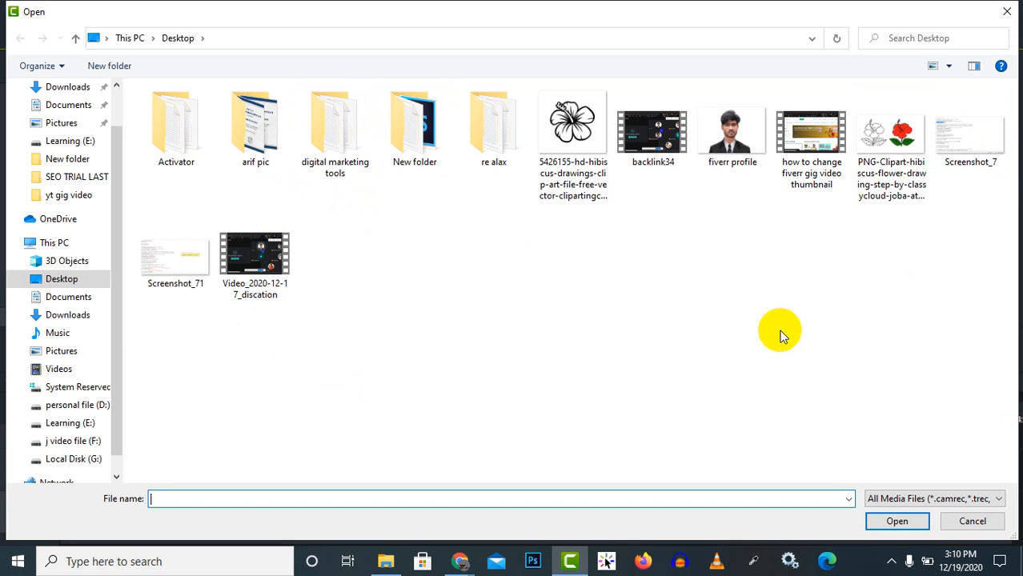
left_click(868, 140)
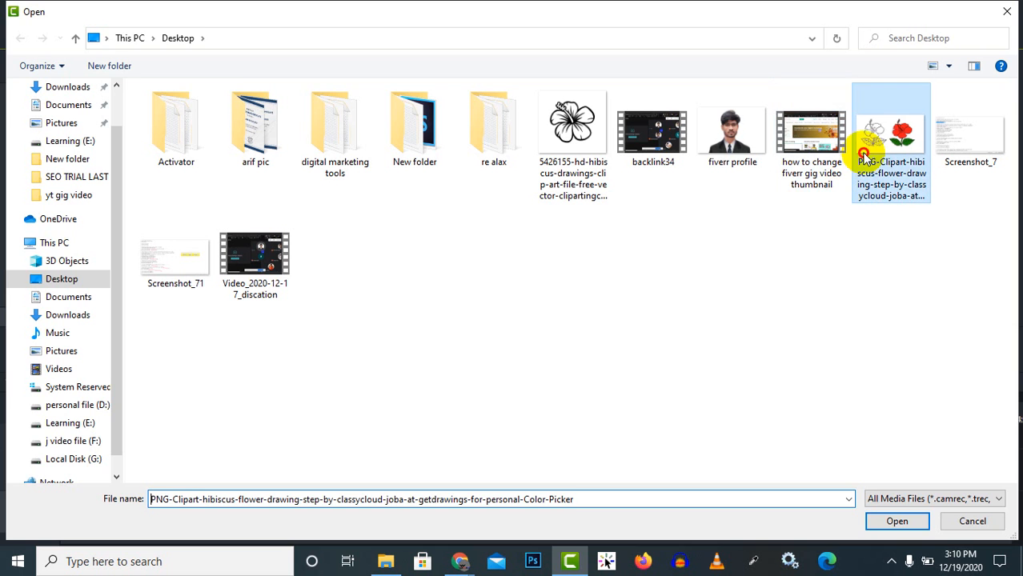
left_click(888, 521)
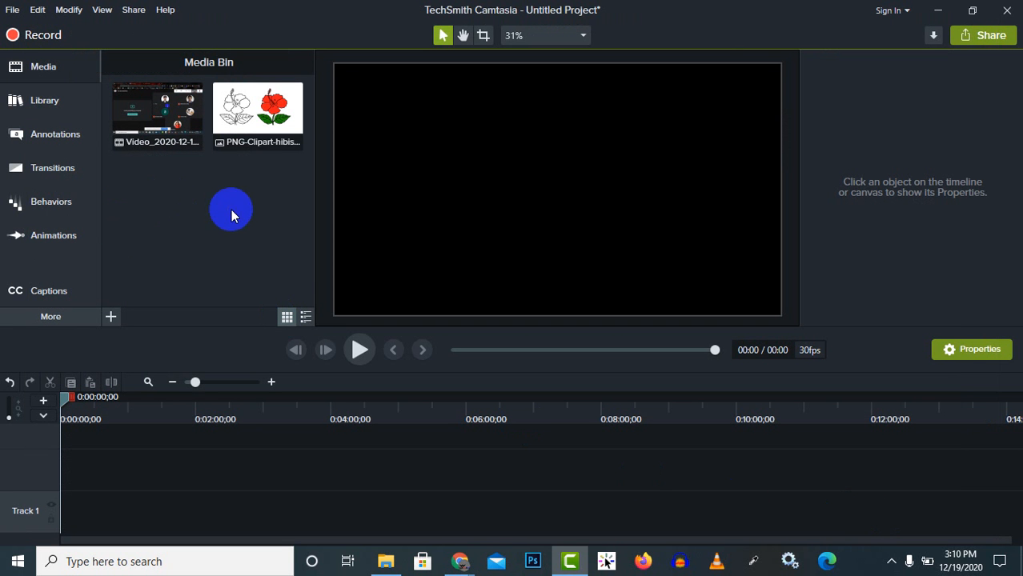
- Start another media import into the Media Bin and browse to the Learning (E:) drive
right_click(217, 198)
left_click(188, 197)
right_click(209, 208)
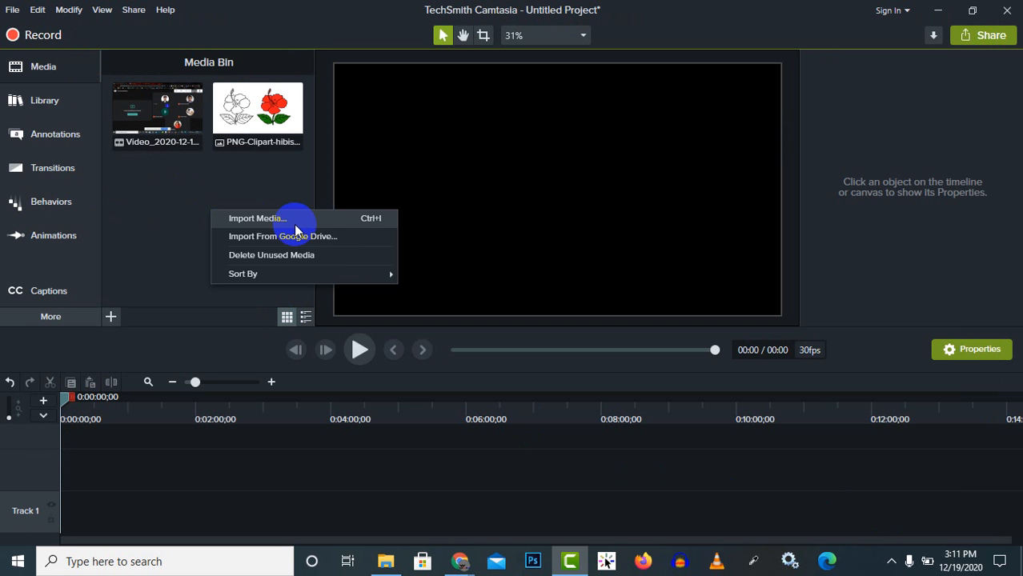
right_click(173, 188)
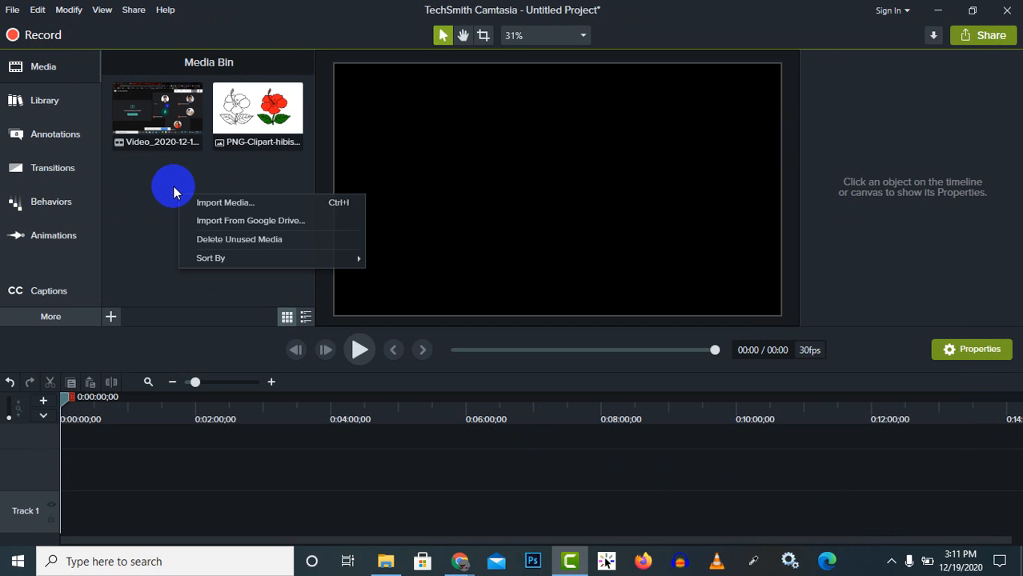
left_click(236, 208)
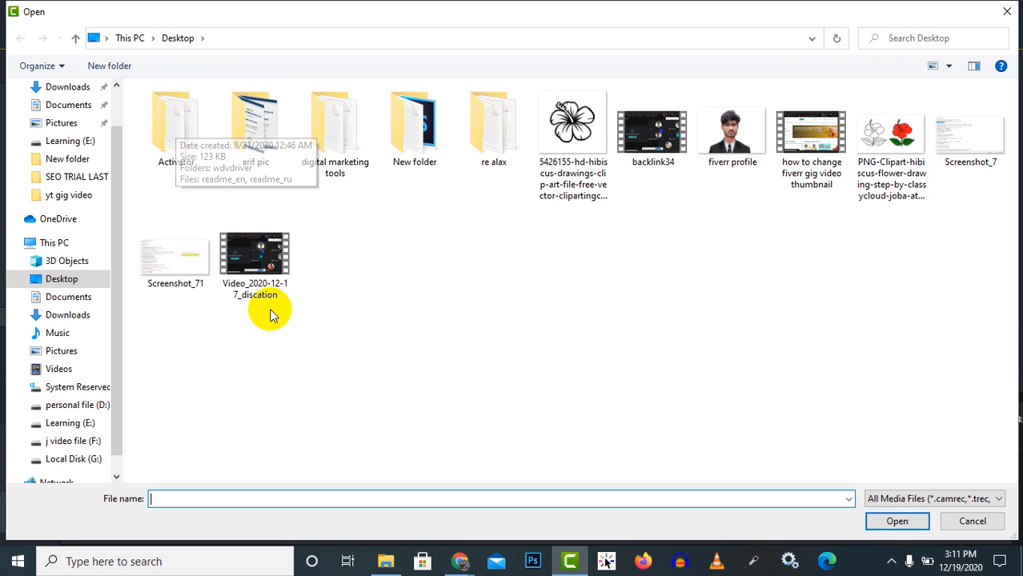
left_click(67, 167)
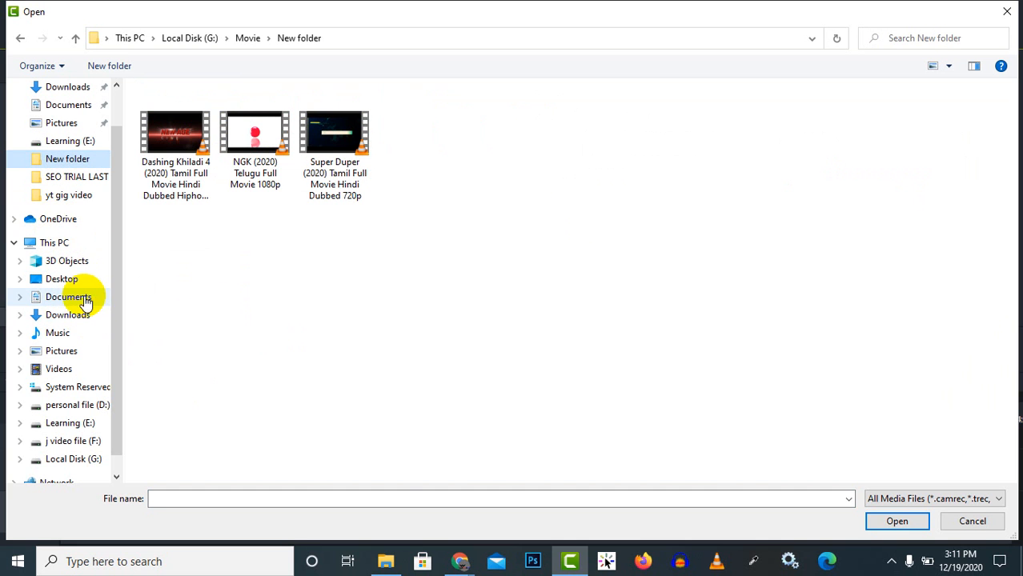
left_click(78, 424)
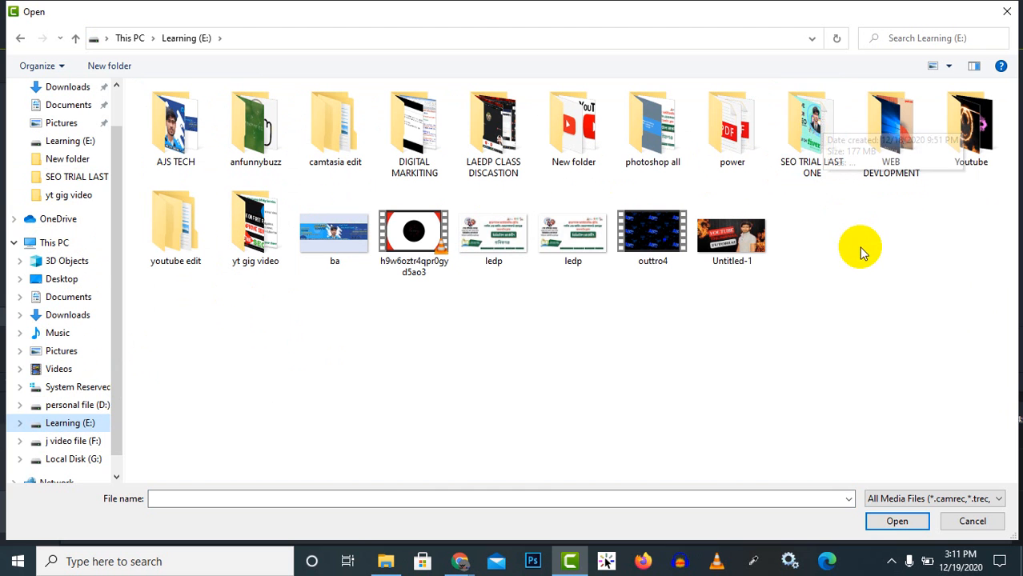
- Look through the Youtube and youtube edit folders and their subfolders on Learning (E:) for media to import
double_click(998, 139)
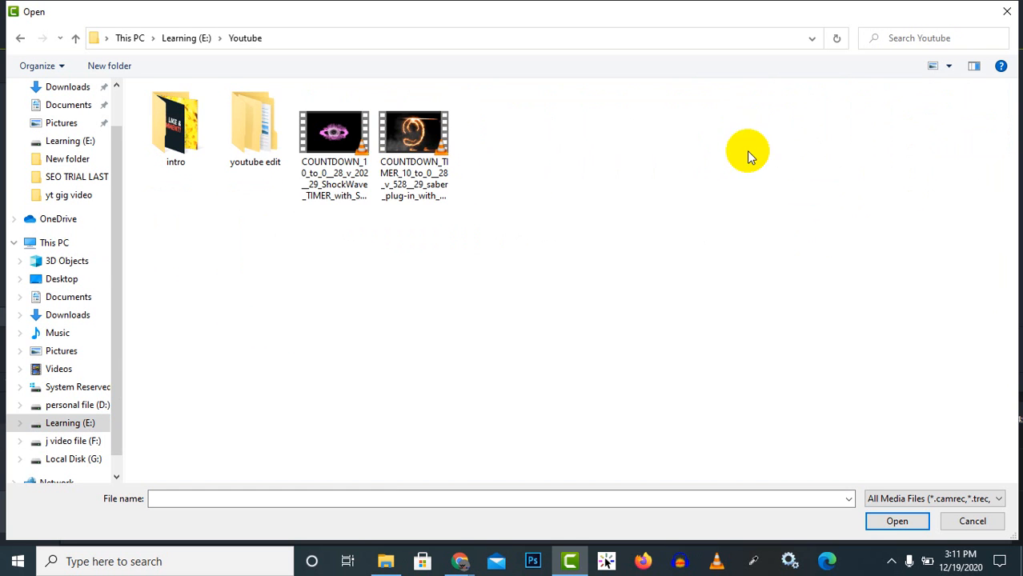
double_click(179, 128)
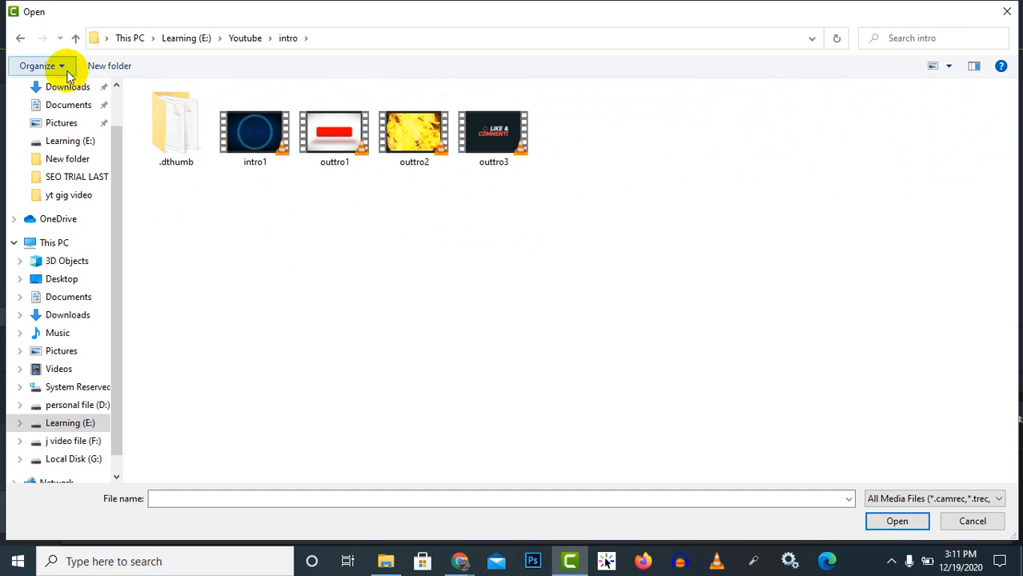
left_click(75, 38)
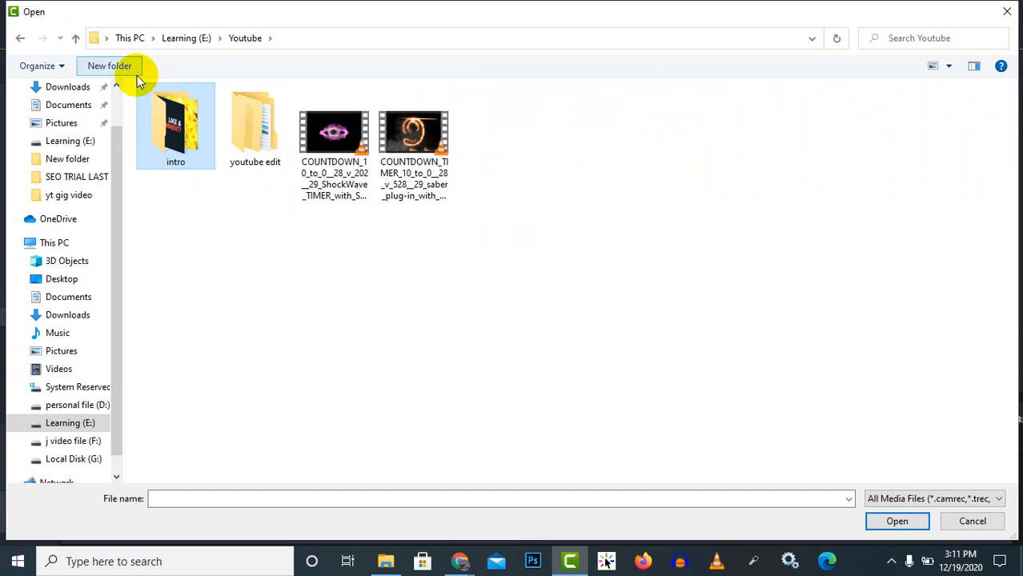
left_click(76, 39)
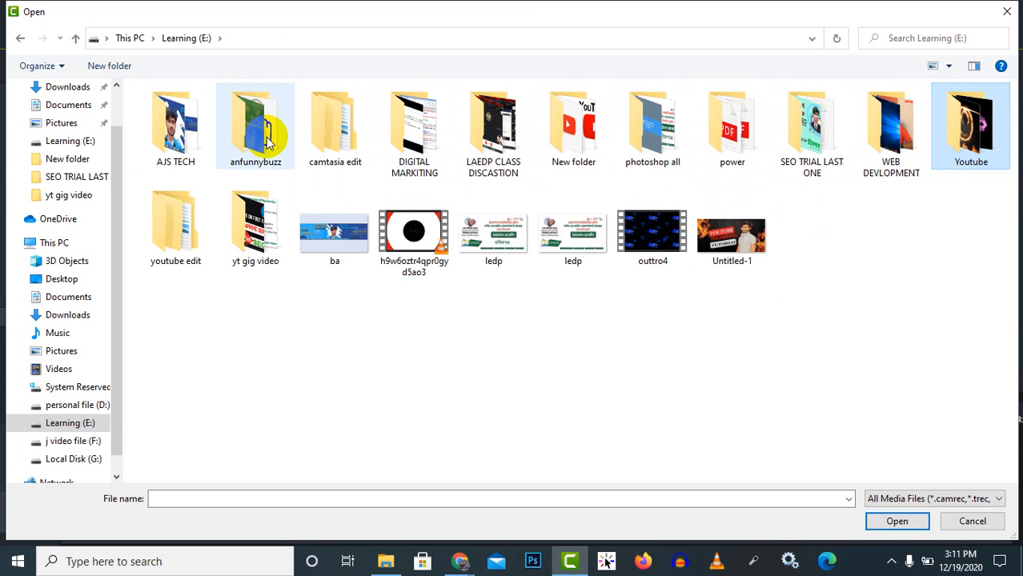
double_click(163, 239)
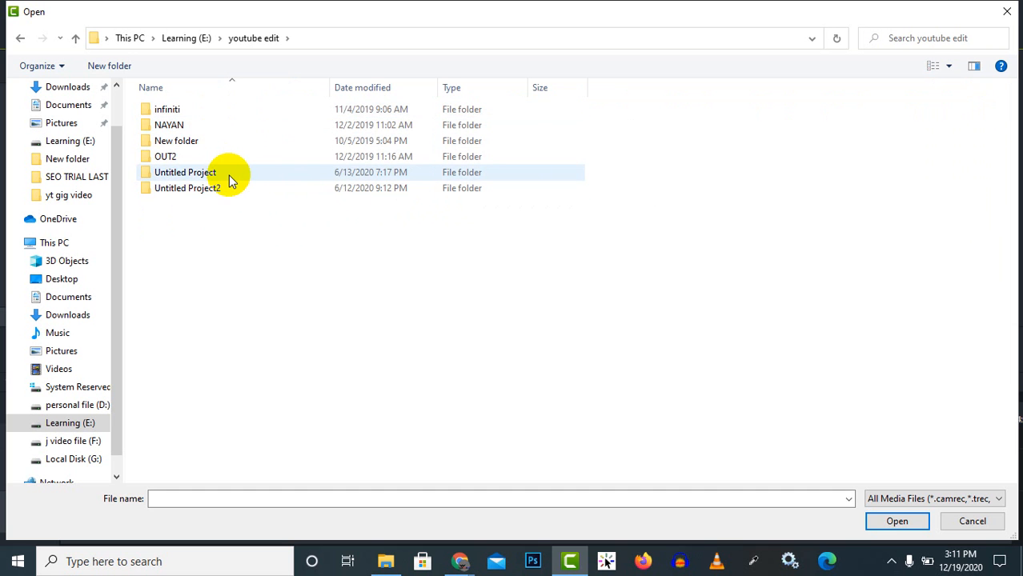
double_click(234, 158)
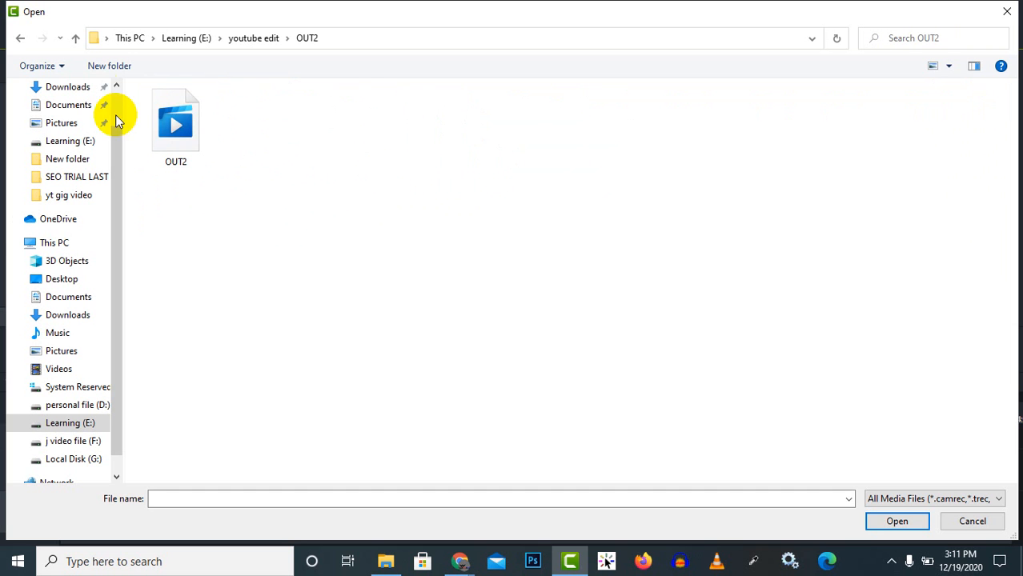
left_click(76, 38)
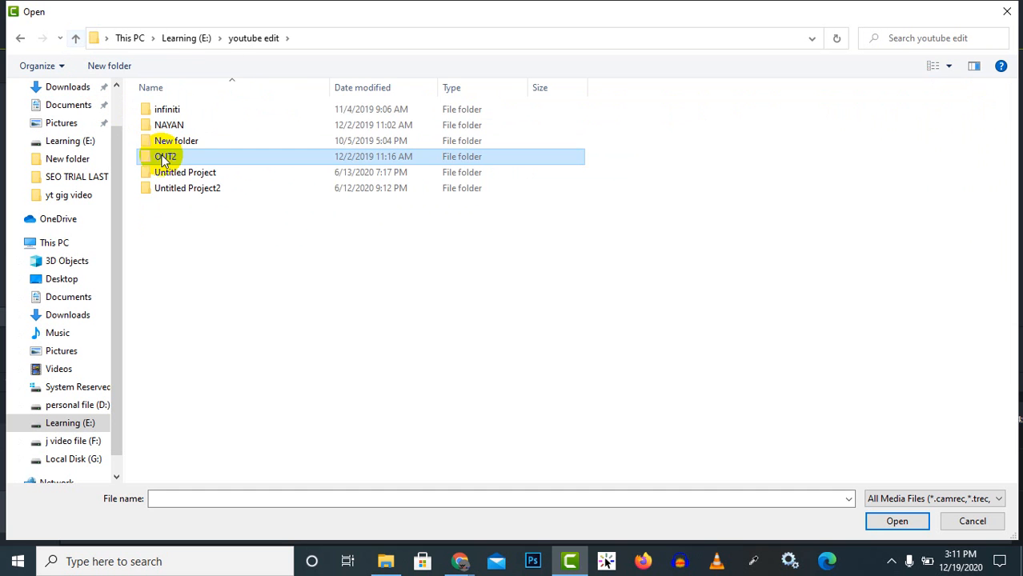
double_click(207, 142)
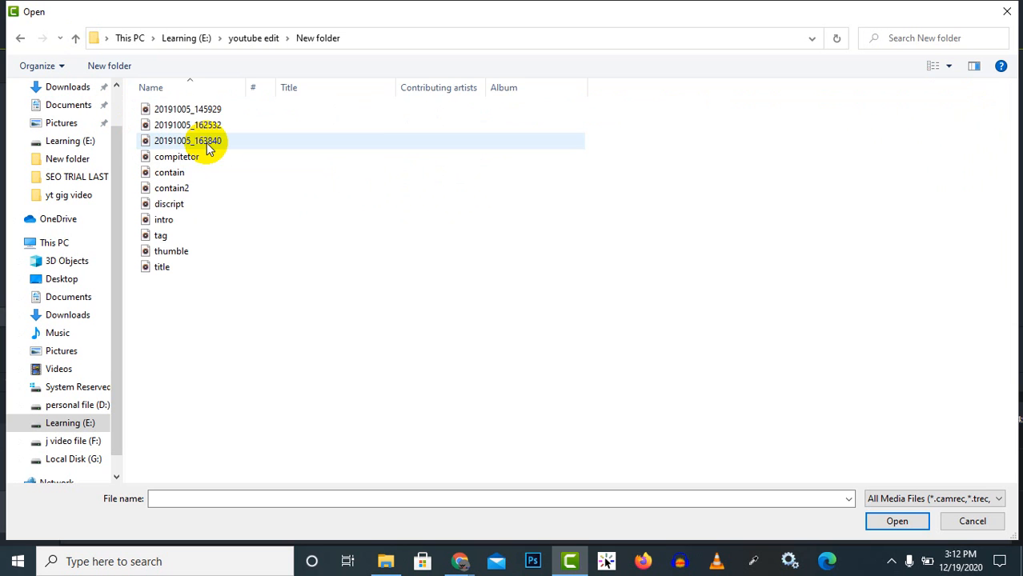
left_click(76, 38)
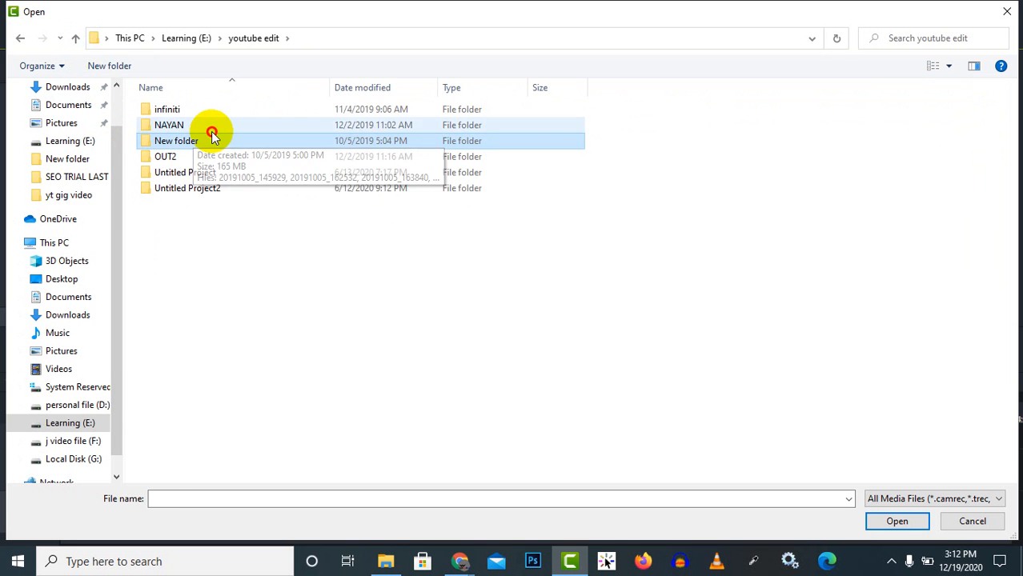
double_click(212, 129)
left_click(212, 136)
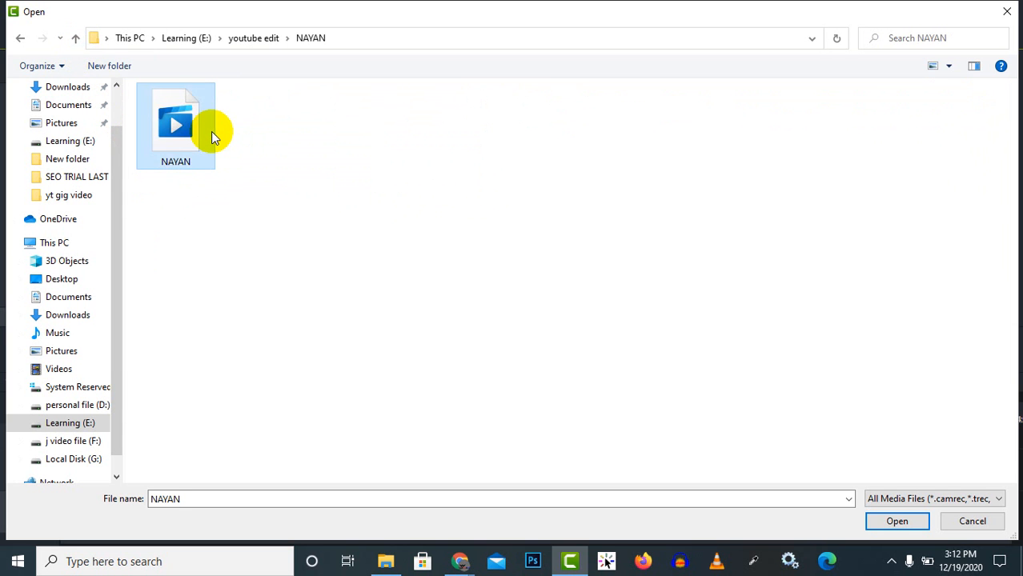
left_click(77, 38)
left_click(78, 39)
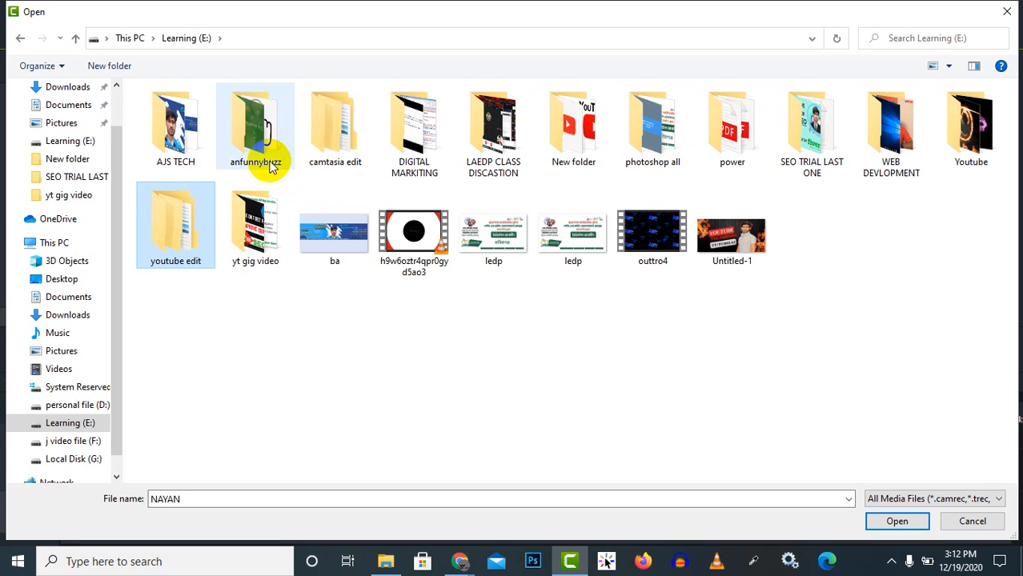
- Import the Avengers_Infinity_War_Thanos_vs_Iron_Man_Green_Screen(720p) video from the fight folder inside anfunnybuzz
double_click(255, 134)
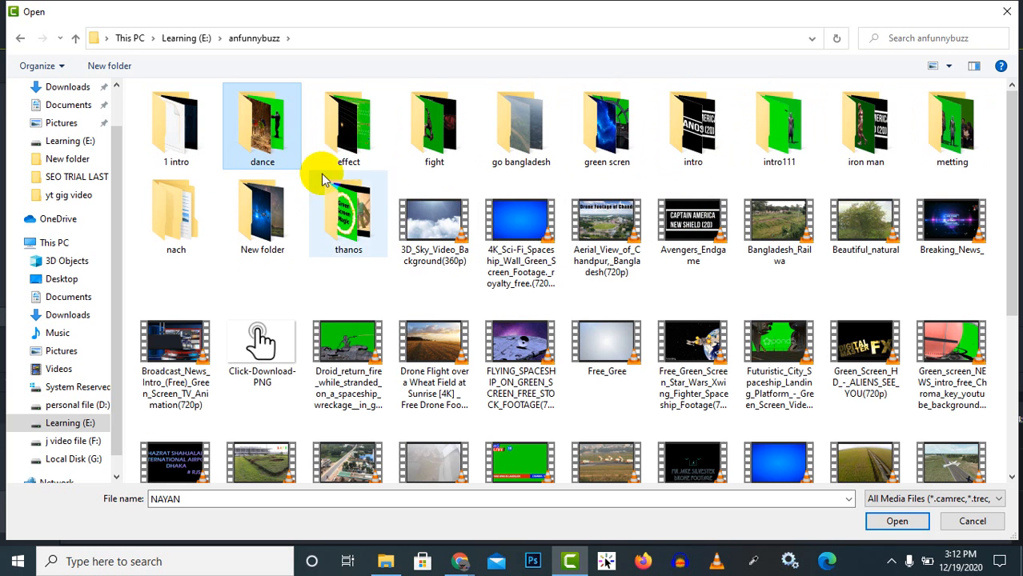
scroll(378, 311, "down", 4)
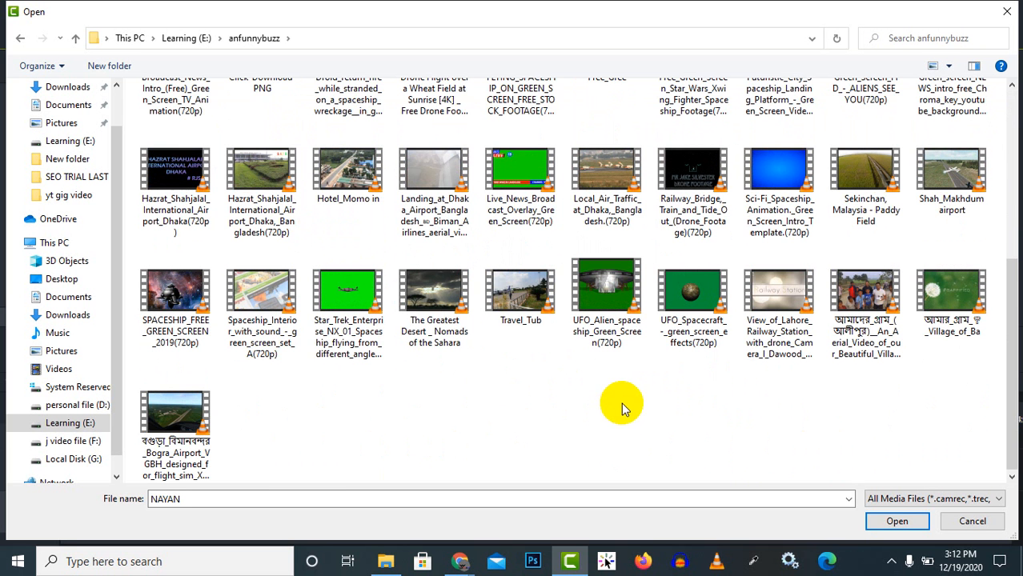
scroll(455, 391, "up", 4)
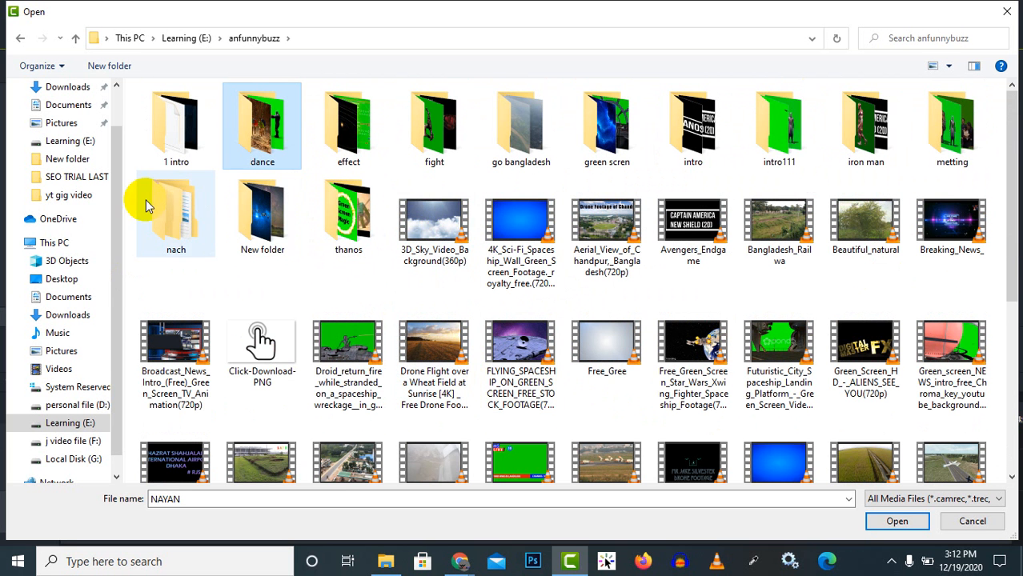
left_click(191, 141)
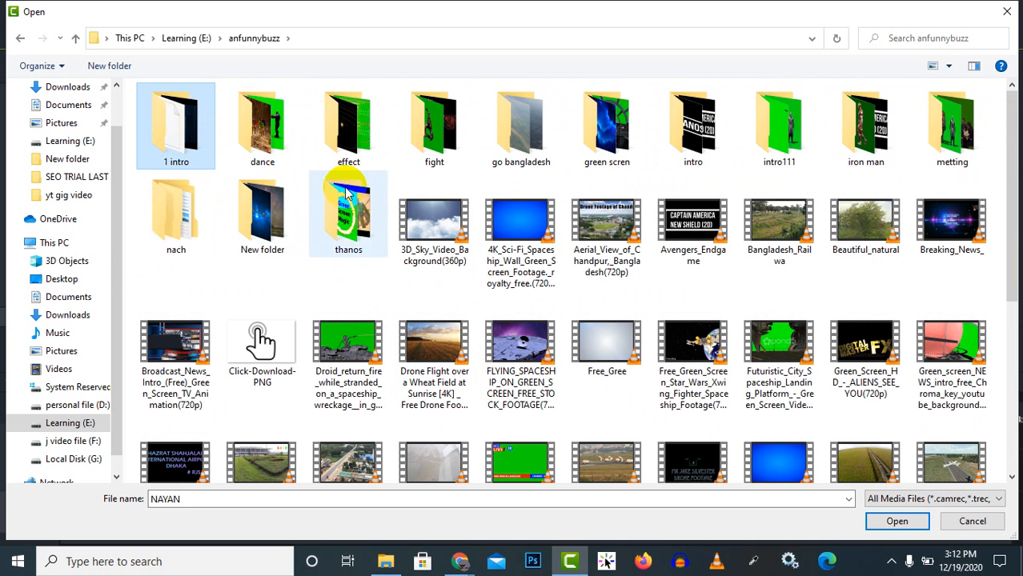
double_click(424, 136)
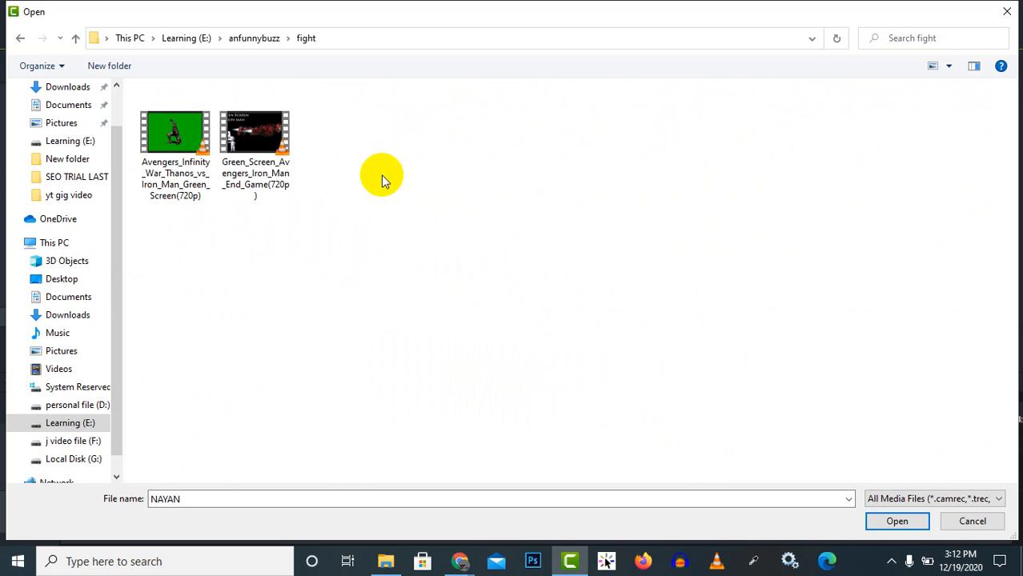
left_click(171, 134)
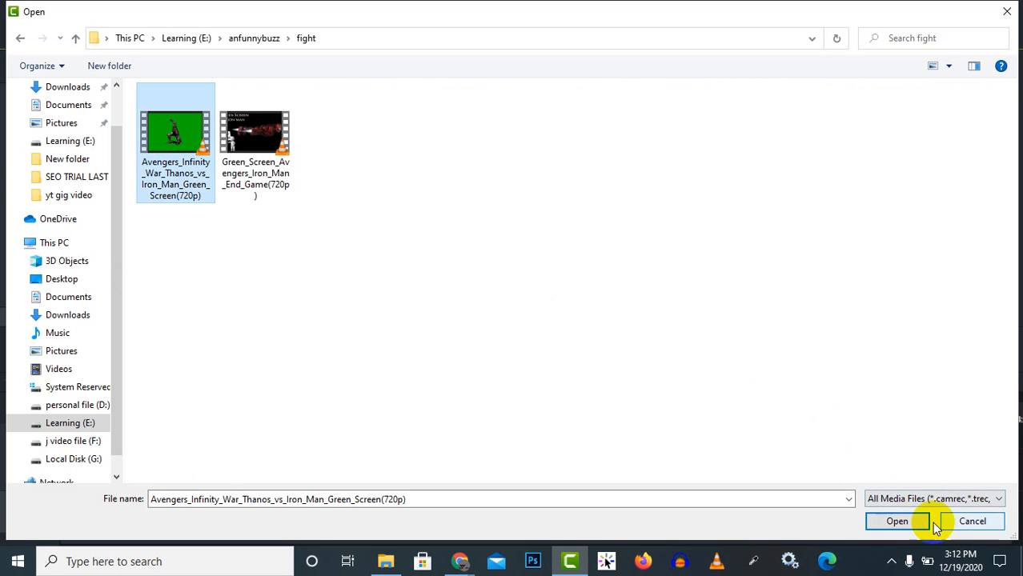
left_click(911, 522)
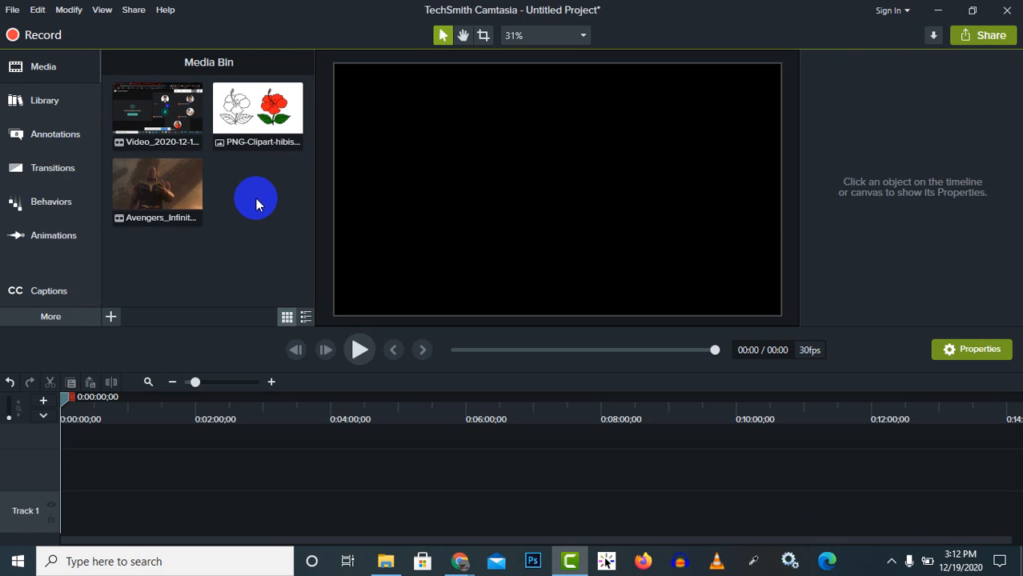
left_click(165, 185)
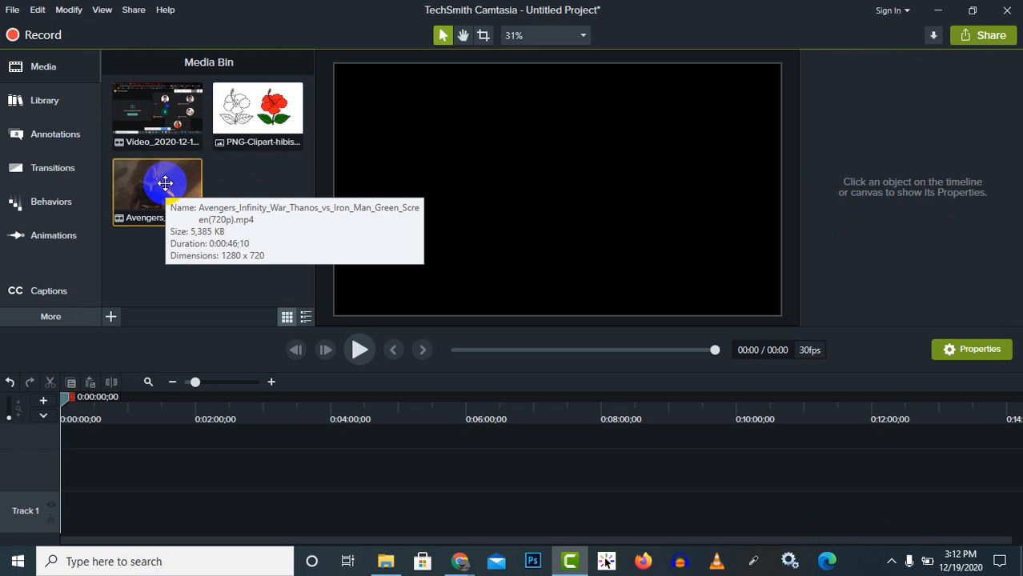
left_click(269, 207)
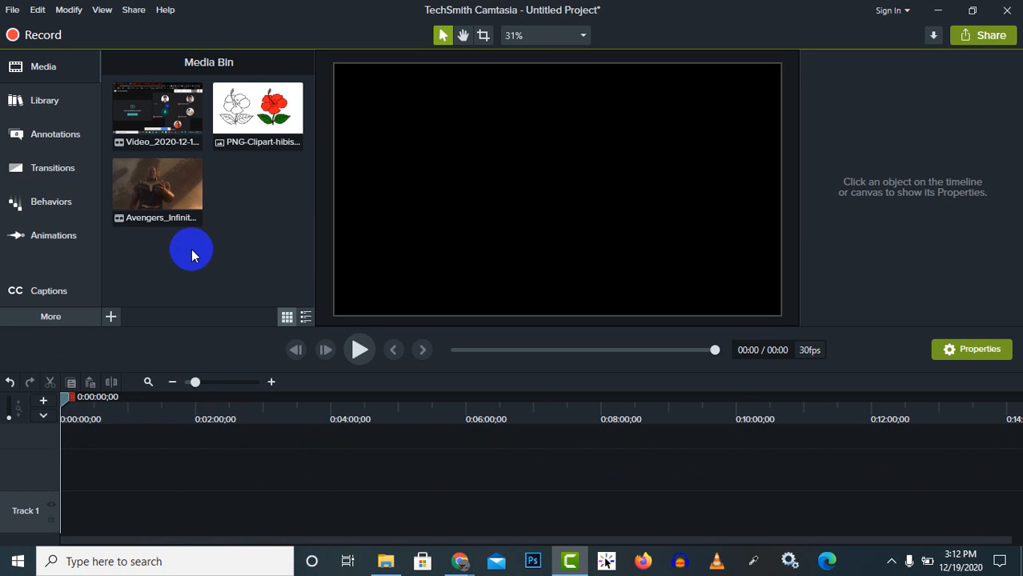
right_click(242, 206)
left_click(252, 184)
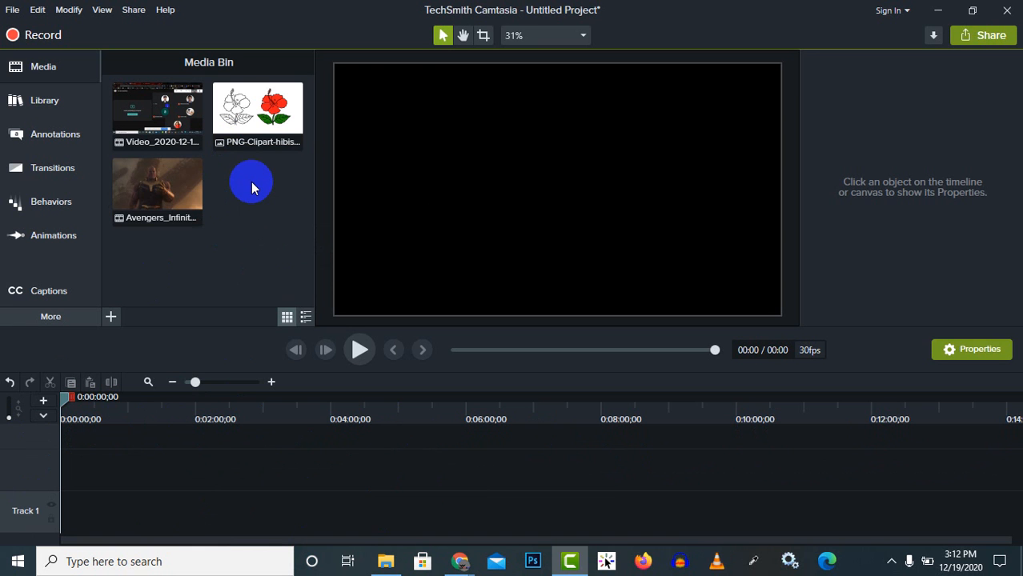
- Place the Video_2020-12-17_discation clip on Track 1 and align its start with 0:00:00;00
left_click(161, 119)
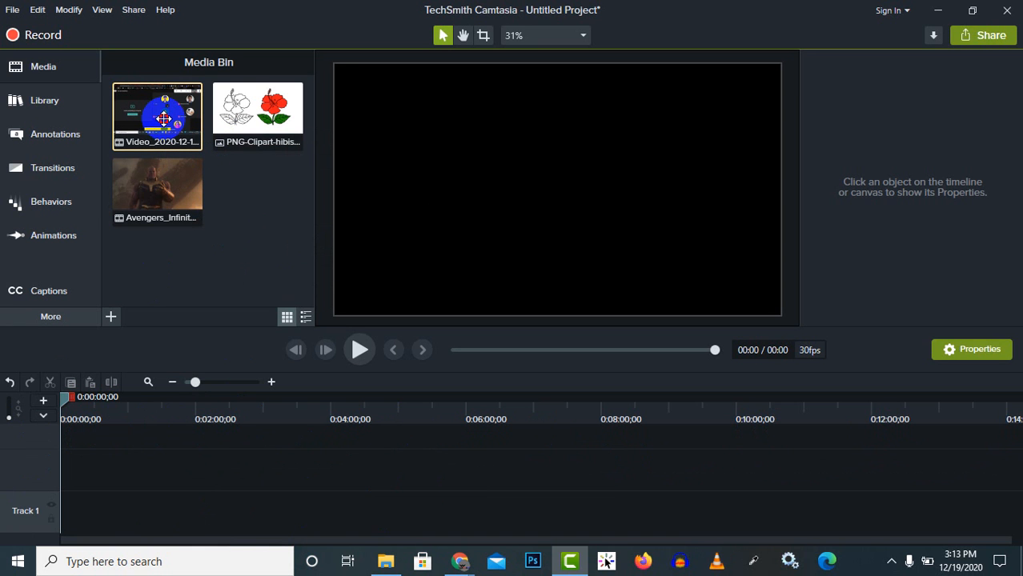
left_click_drag(165, 118, 177, 486)
left_click_drag(98, 478, 56, 463)
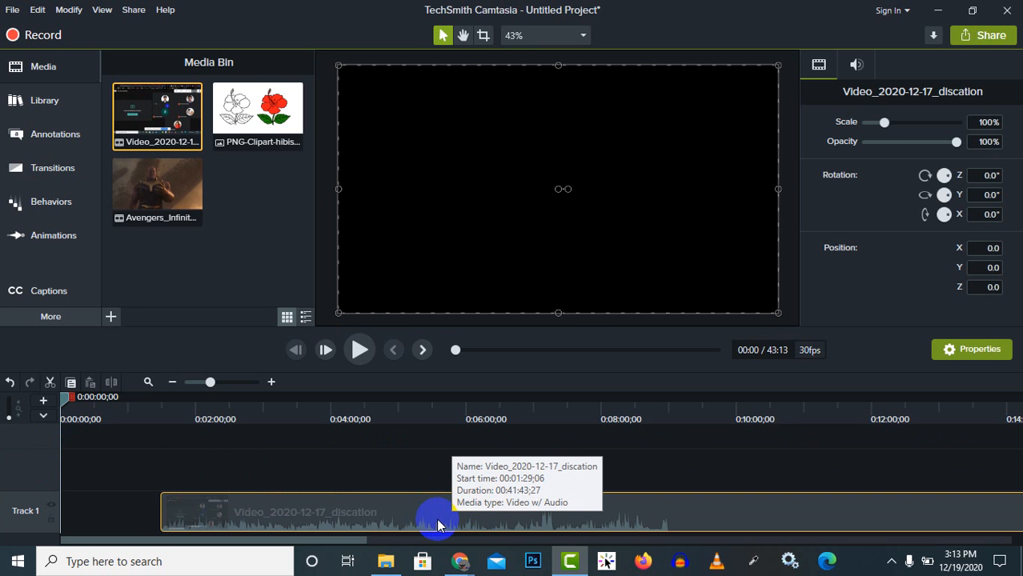
left_click_drag(494, 522, 246, 507)
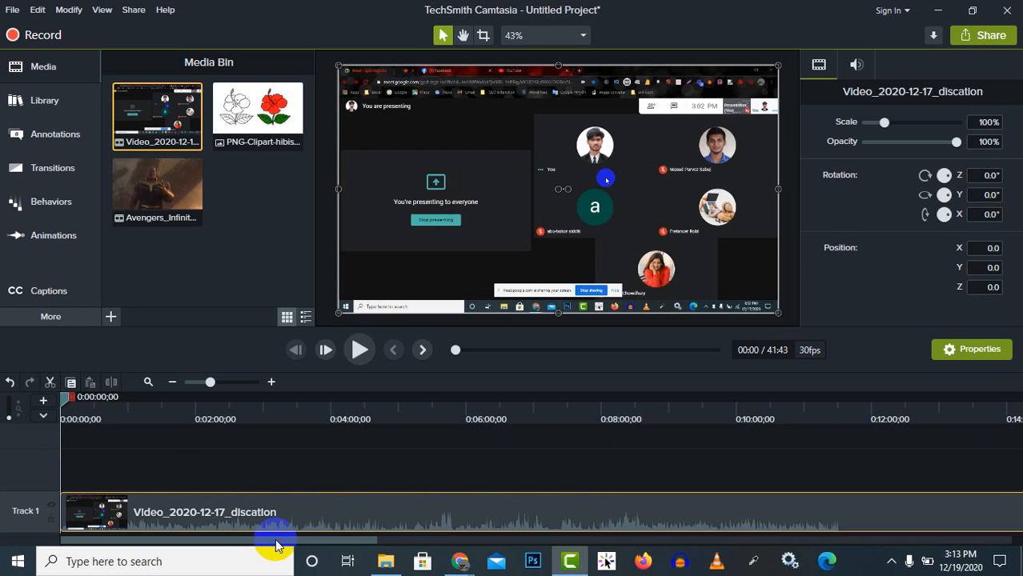
- Split the Video_2020-12-17_discation clip on Track 1 at 0:05:49;16
left_click_drag(297, 542, 585, 548)
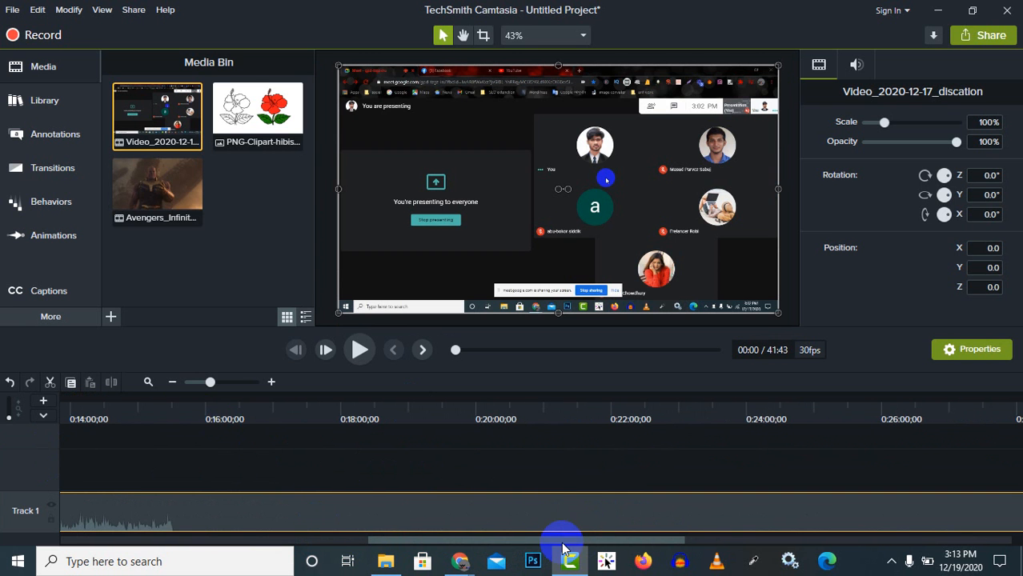
mouse_move(564, 551)
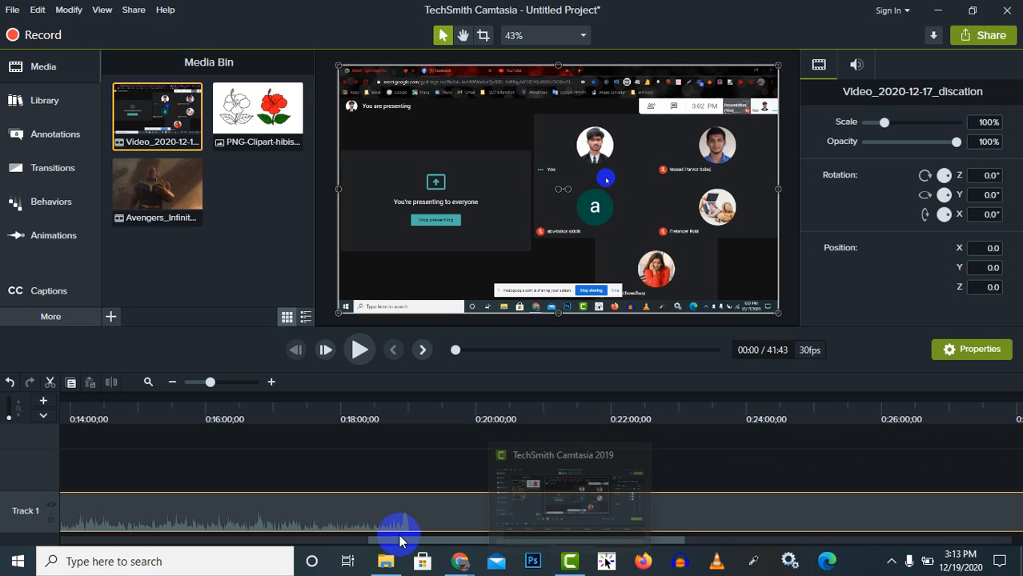
left_click_drag(414, 542, 91, 513)
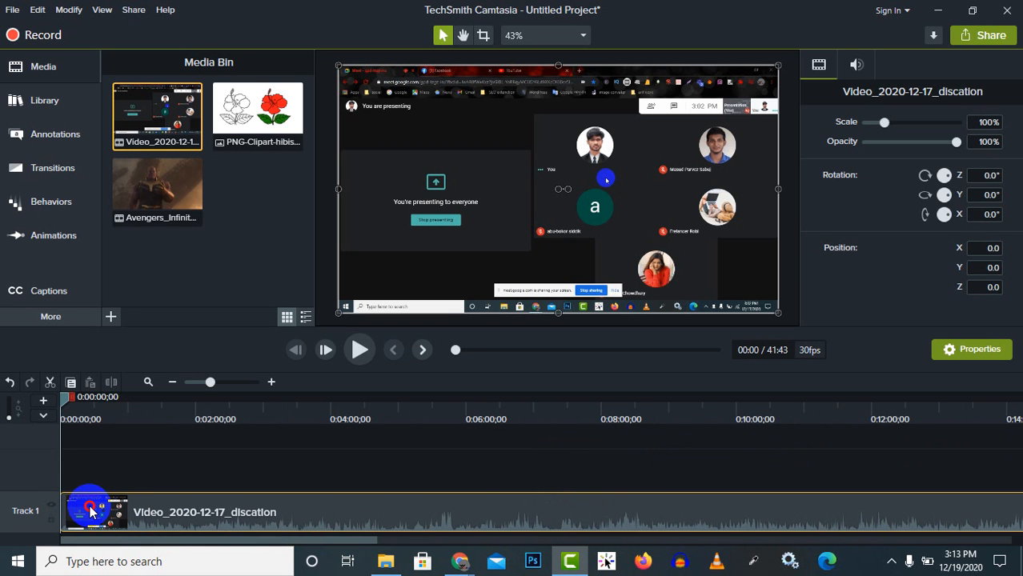
left_click(522, 407)
left_click_drag(525, 406, 450, 403)
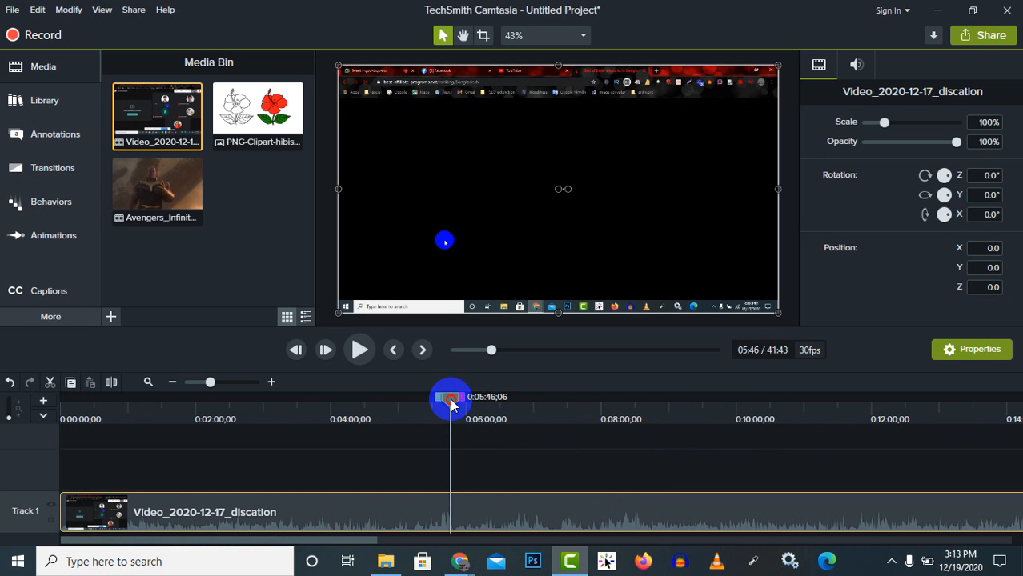
left_click_drag(450, 400, 454, 405)
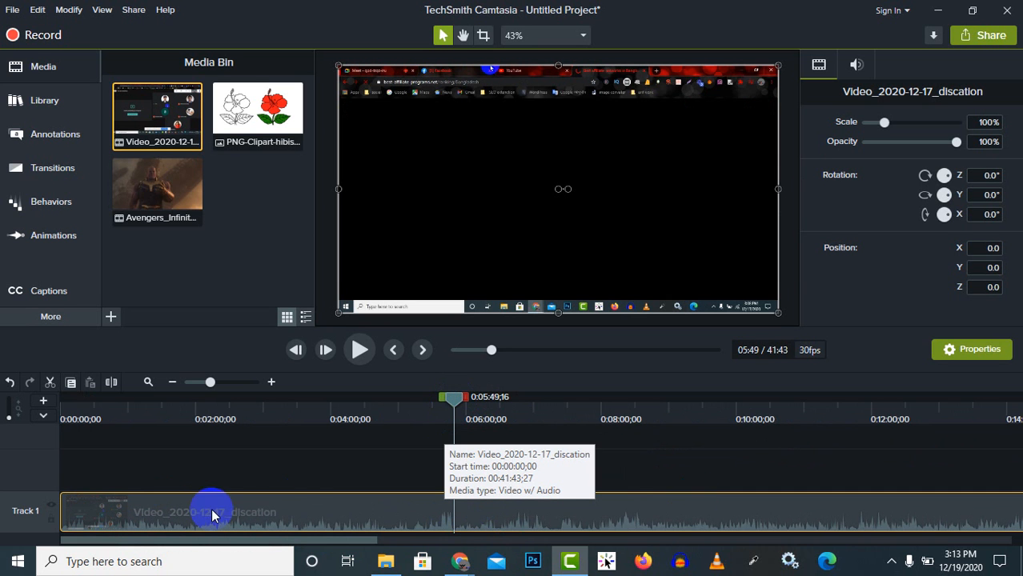
left_click(112, 383)
left_click(790, 562)
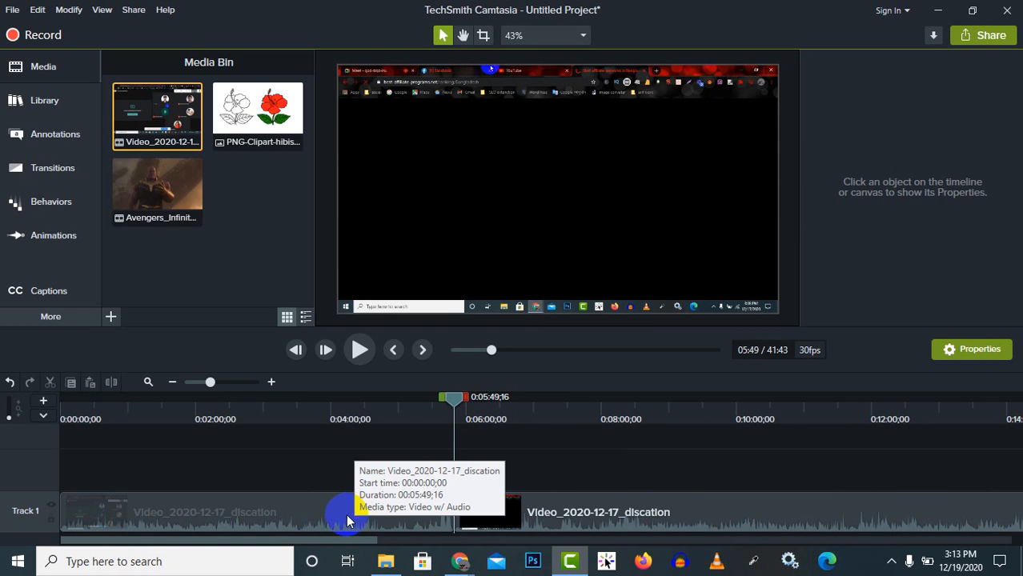
- Cut the second part of the split Video_2020-12-17_discation clip, after 0:05:49;16, from Track 1
left_click(761, 511)
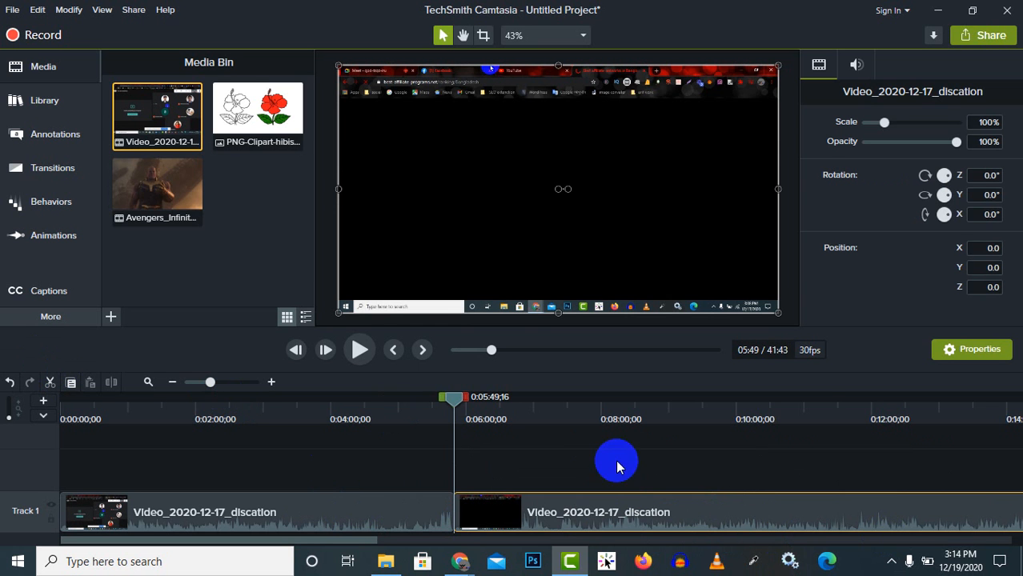
right_click(602, 518)
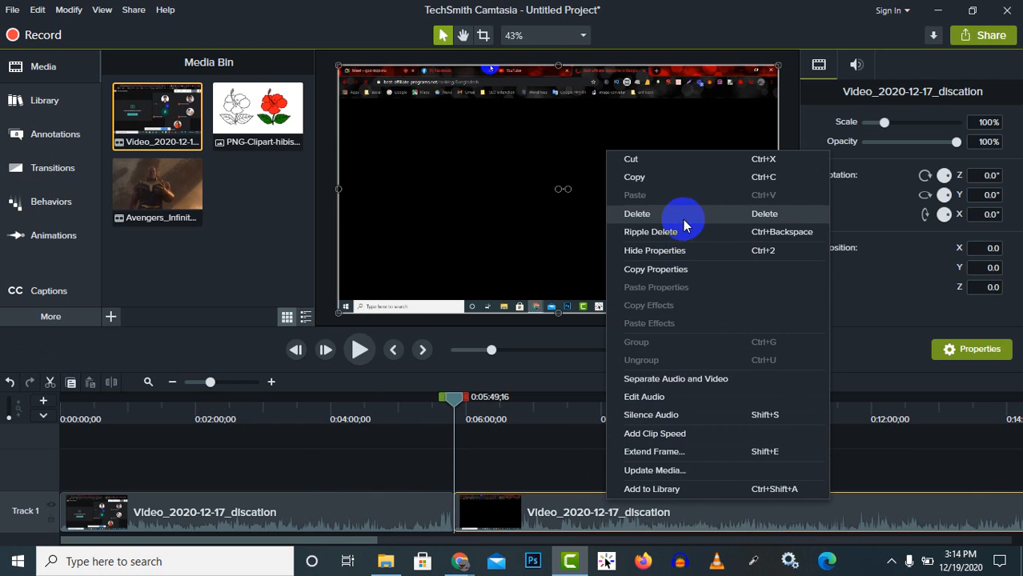
left_click(522, 471)
left_click(538, 517)
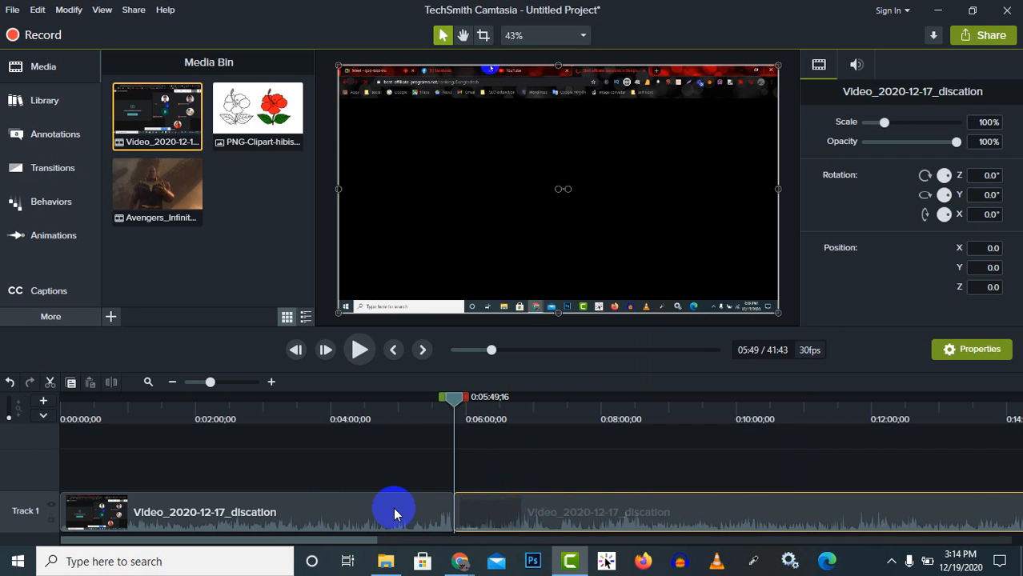
left_click(49, 383)
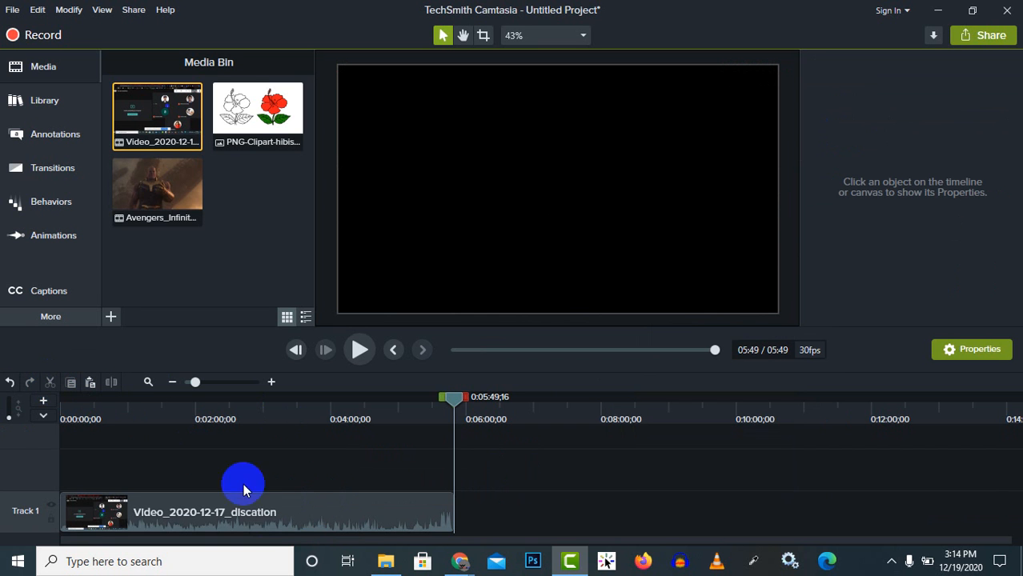
- Return the playhead to 0:00:00;00 and separate the audio and video of the remaining Track 1 clip
left_click(313, 504)
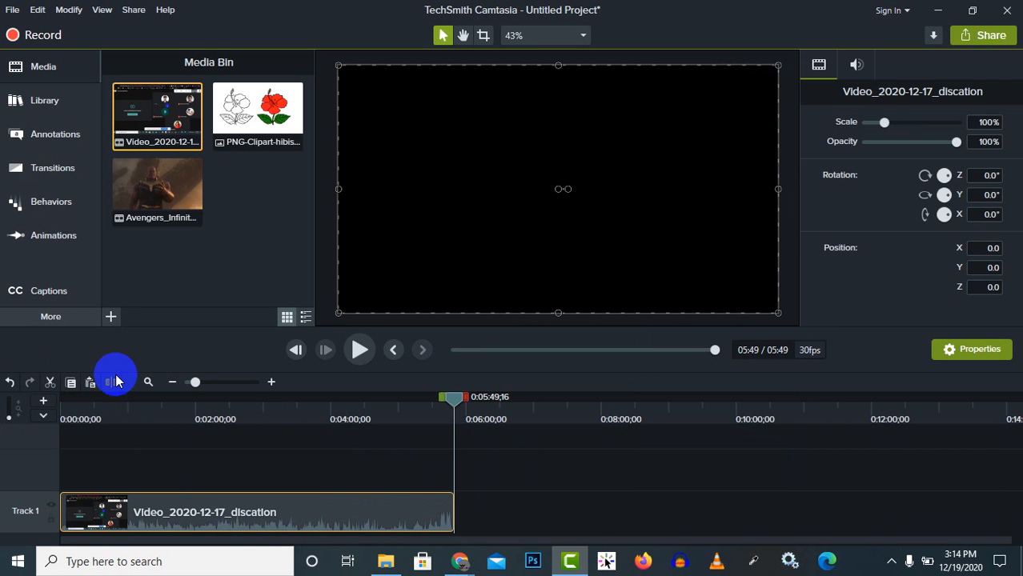
left_click(81, 404)
left_click_drag(43, 402, 263, 423)
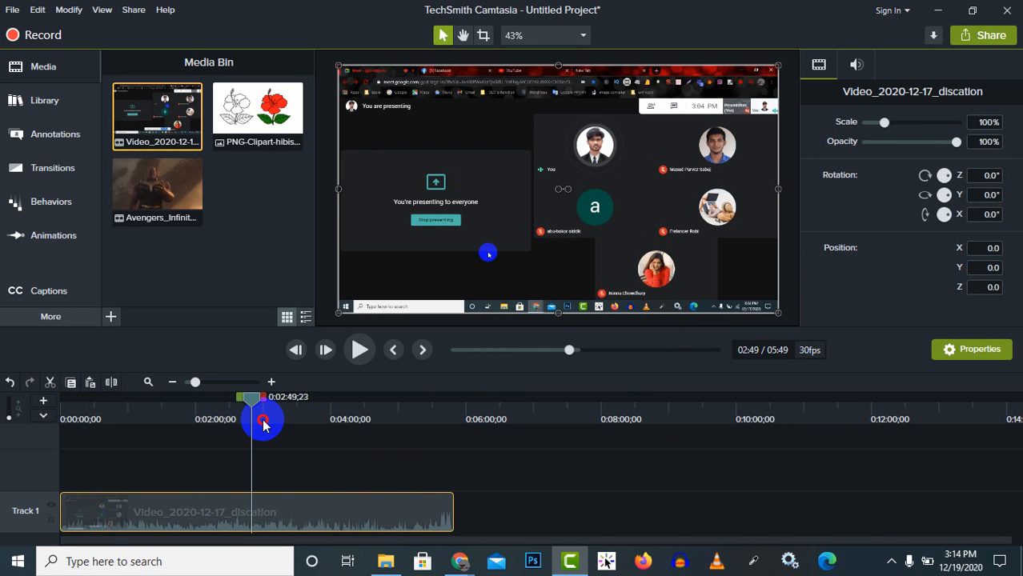
left_click(54, 417)
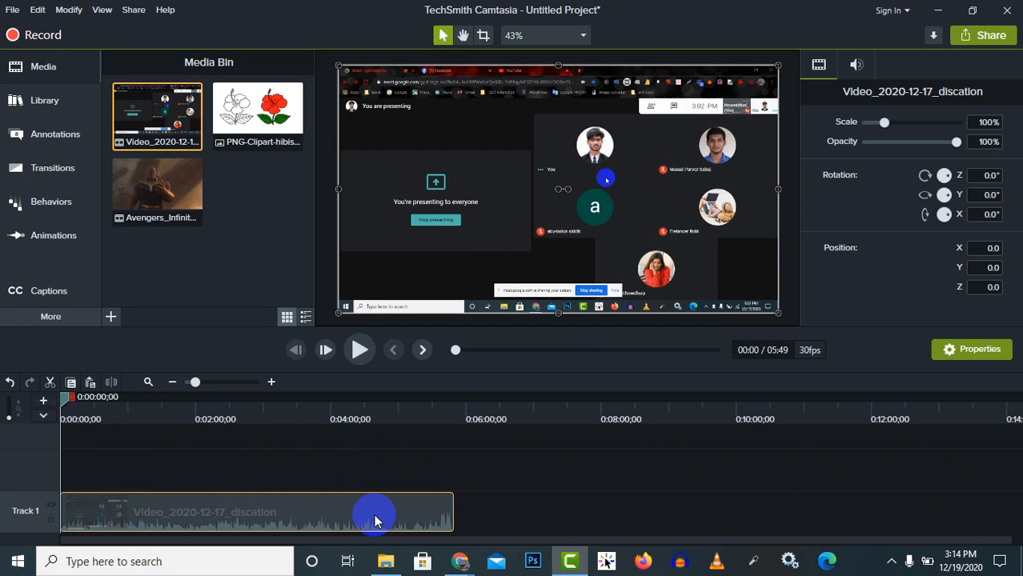
left_click(298, 450)
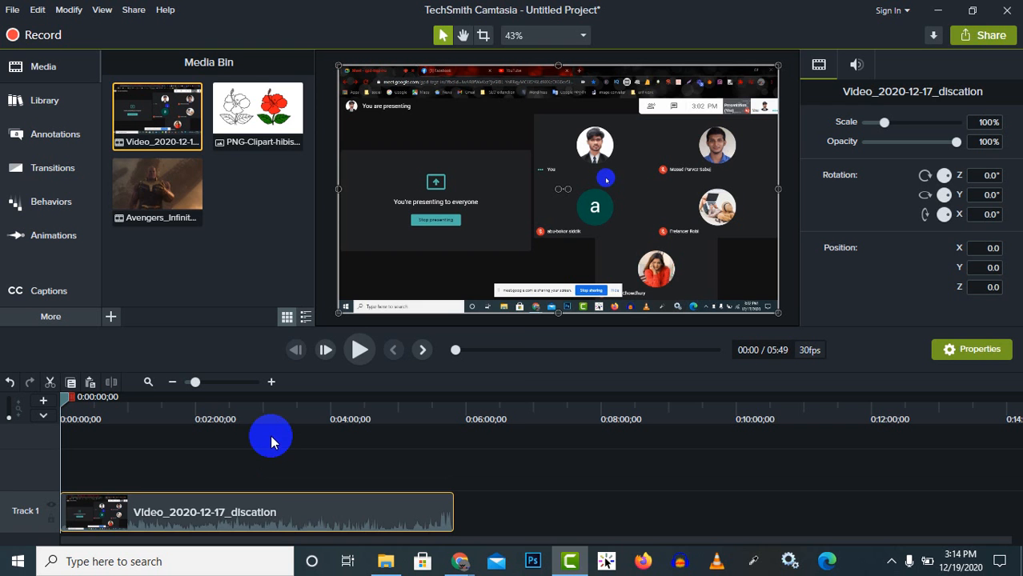
right_click(292, 520)
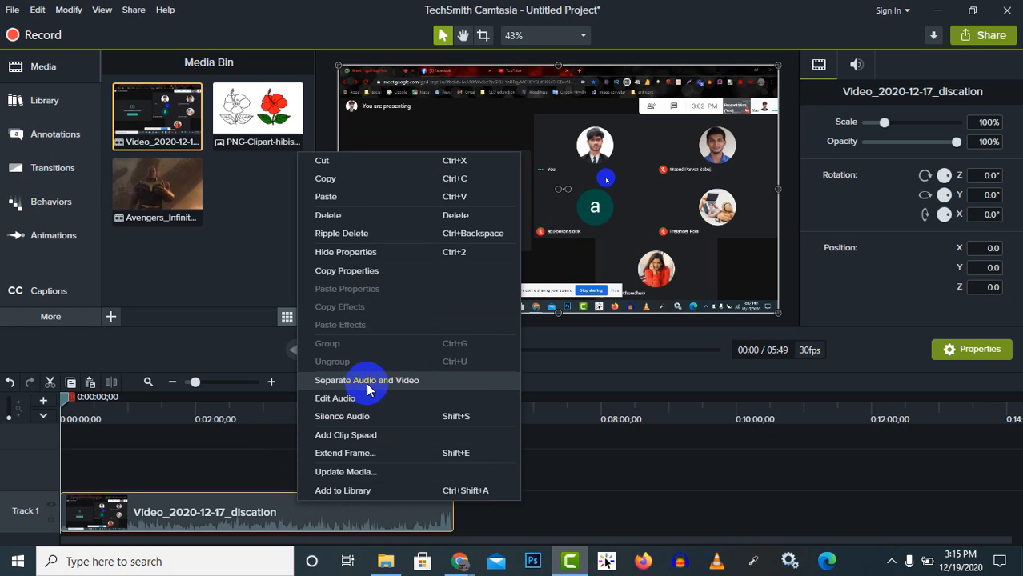
left_click(410, 383)
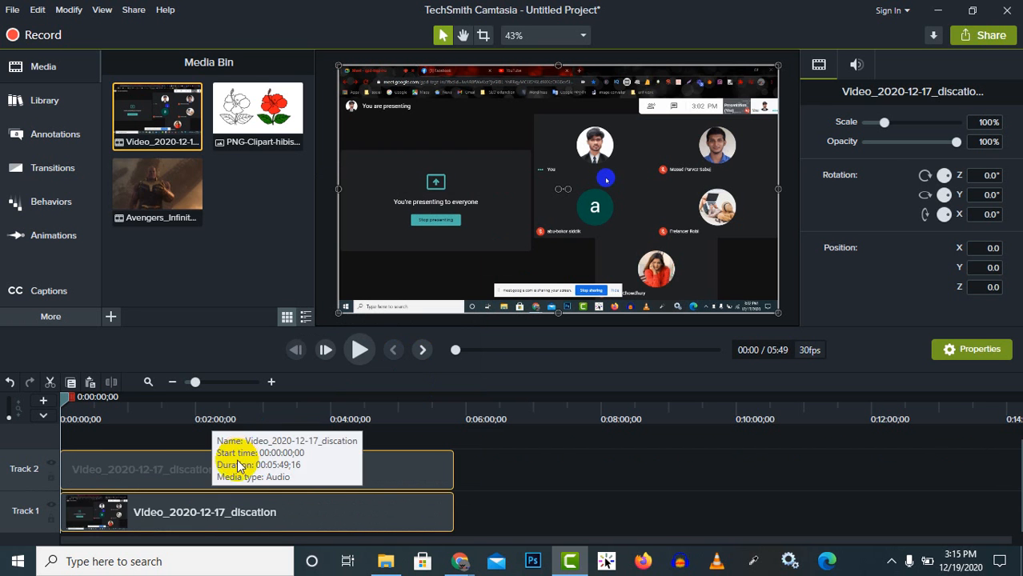
- Adjust the volume of the separated audio clip on Track 2, lowering it to 82% and raising it again
left_click(175, 509)
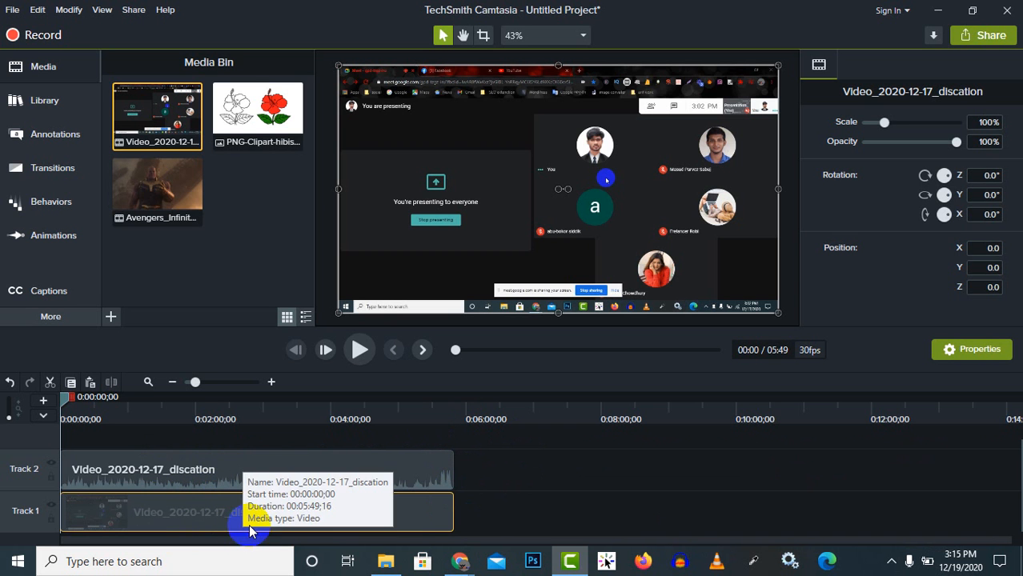
left_click(250, 468)
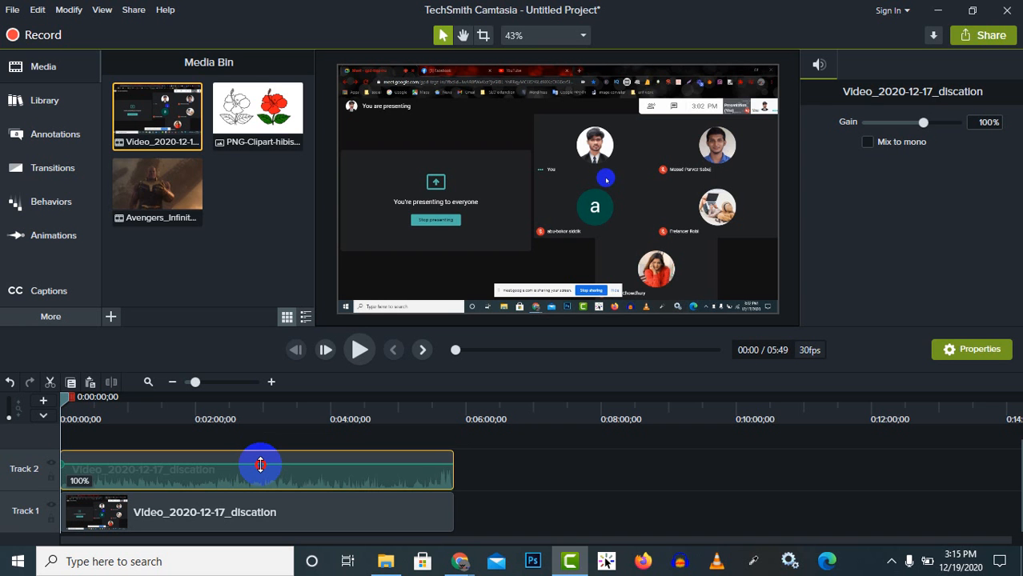
mouse_move(261, 465)
left_mouse_down()
mouse_move(270, 440)
mouse_move(268, 483)
mouse_move(272, 427)
mouse_move(265, 513)
mouse_move(253, 458)
mouse_move(254, 473)
mouse_move(260, 445)
mouse_move(261, 470)
left_mouse_up()
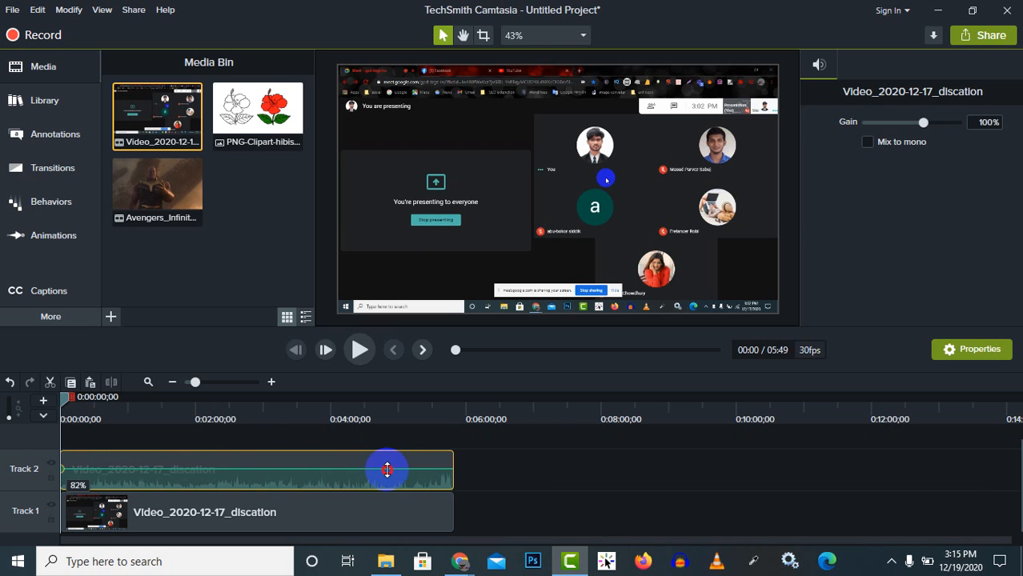
mouse_move(387, 470)
left_mouse_down()
mouse_move(398, 449)
mouse_move(402, 464)
left_mouse_up()
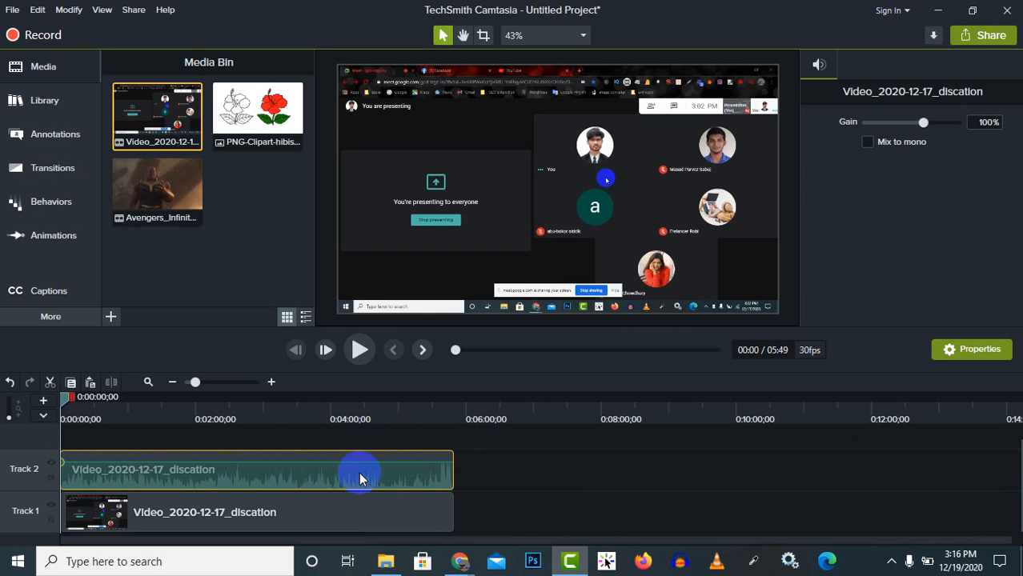
- Play the opening seconds of the timeline to listen to the Track 2 audio
left_click(361, 352)
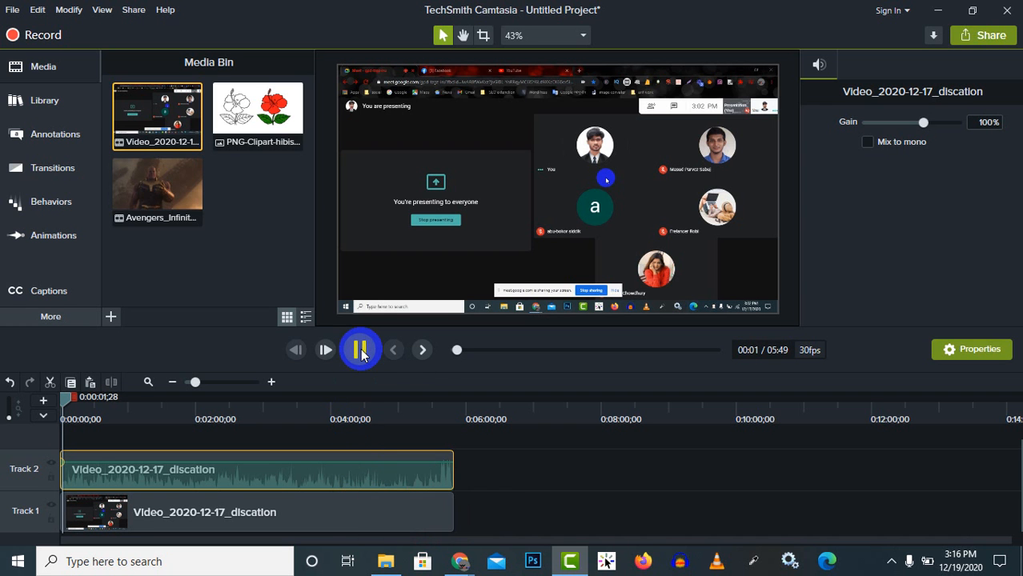
left_click(361, 353)
left_click(241, 472)
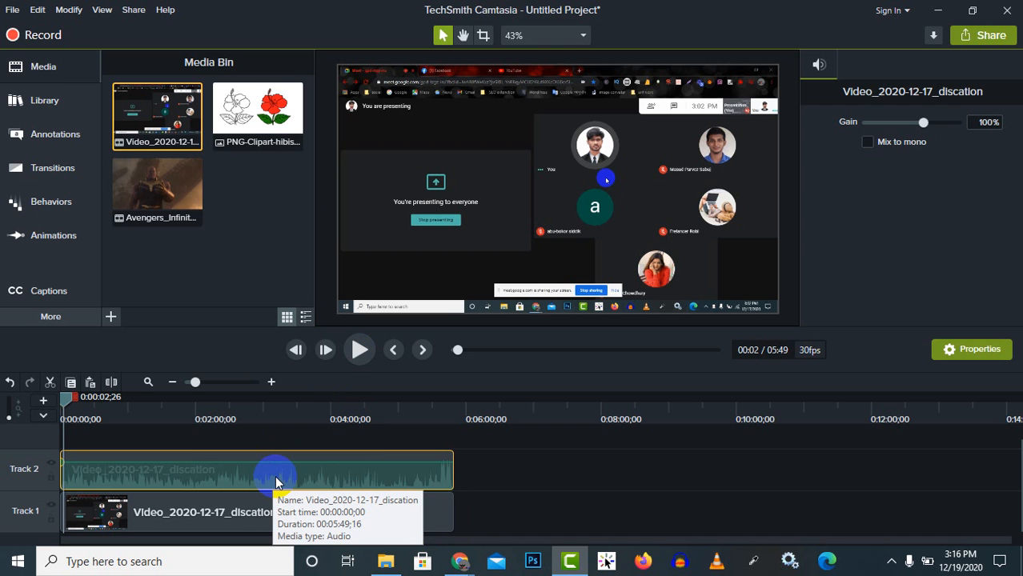
left_click(360, 351)
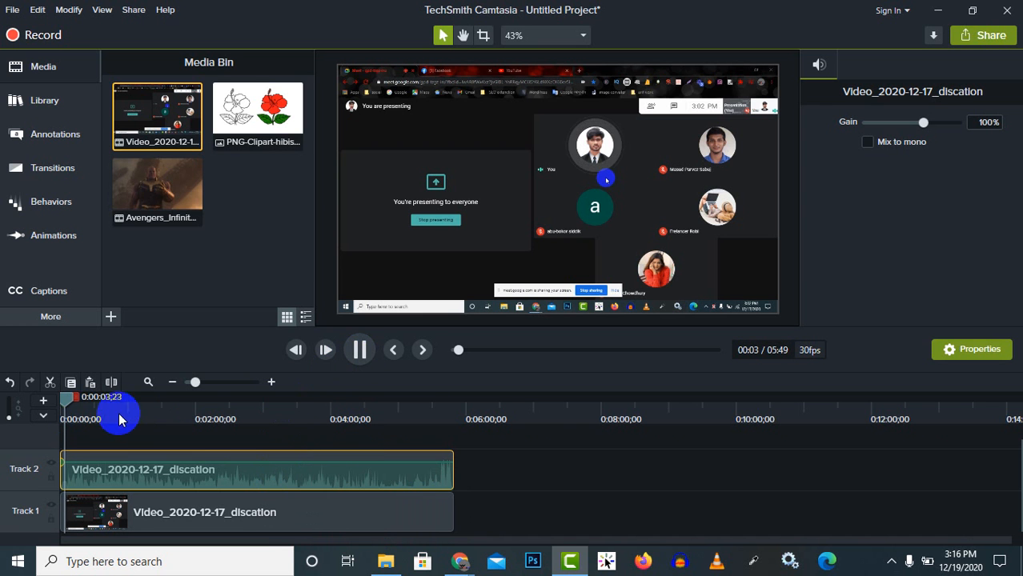
left_click(361, 352)
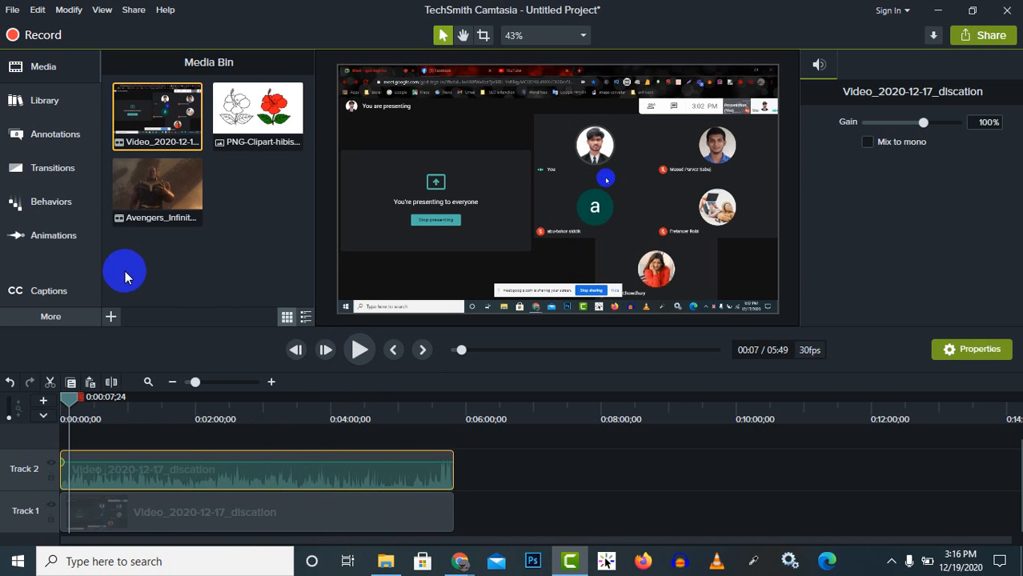
- Apply the Noise Removal effect to the Track 2 audio clip, preview it from the start, and set its Sensitivity to 1
left_click(51, 318)
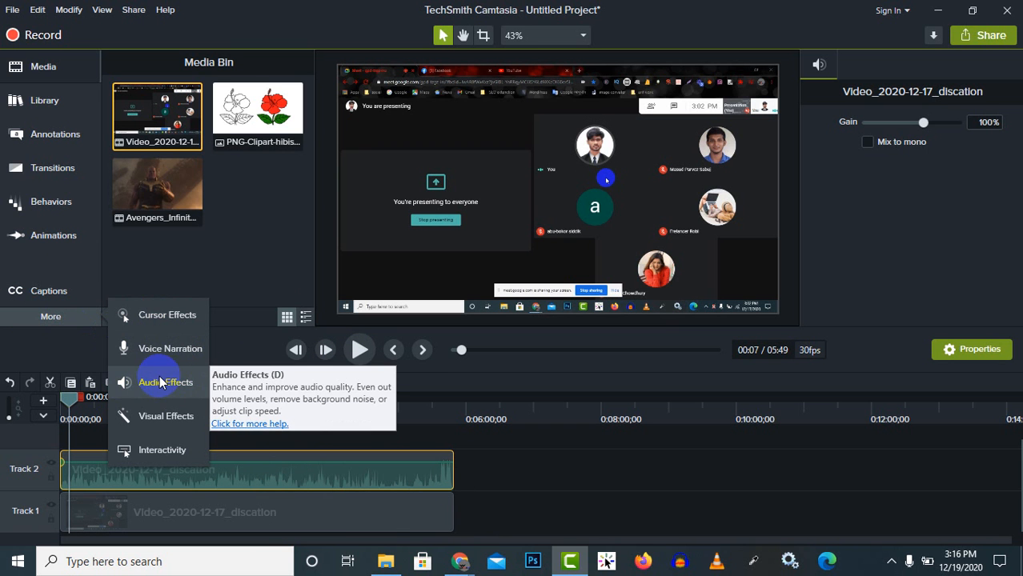
left_click(160, 381)
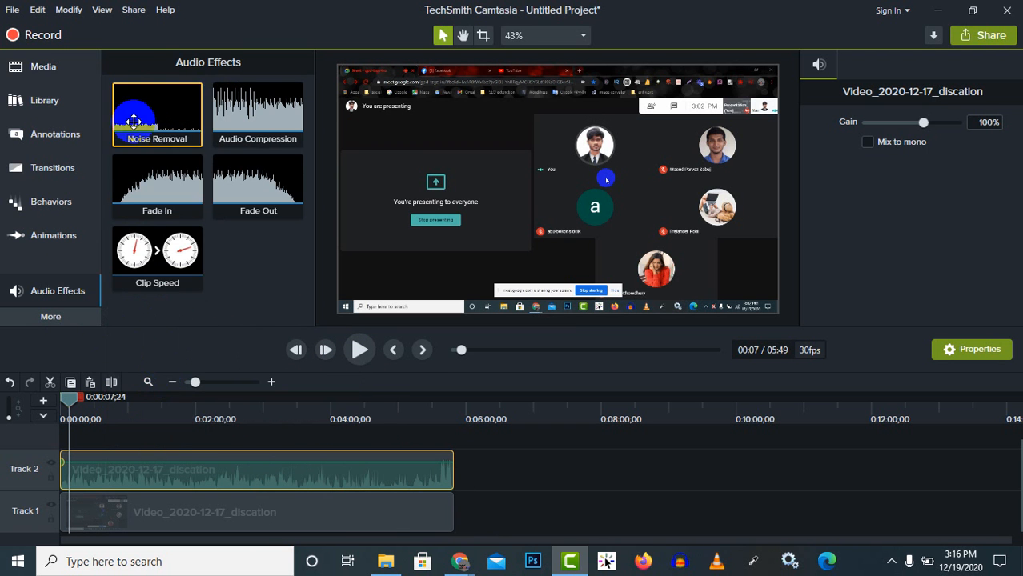
left_click_drag(146, 131, 202, 474)
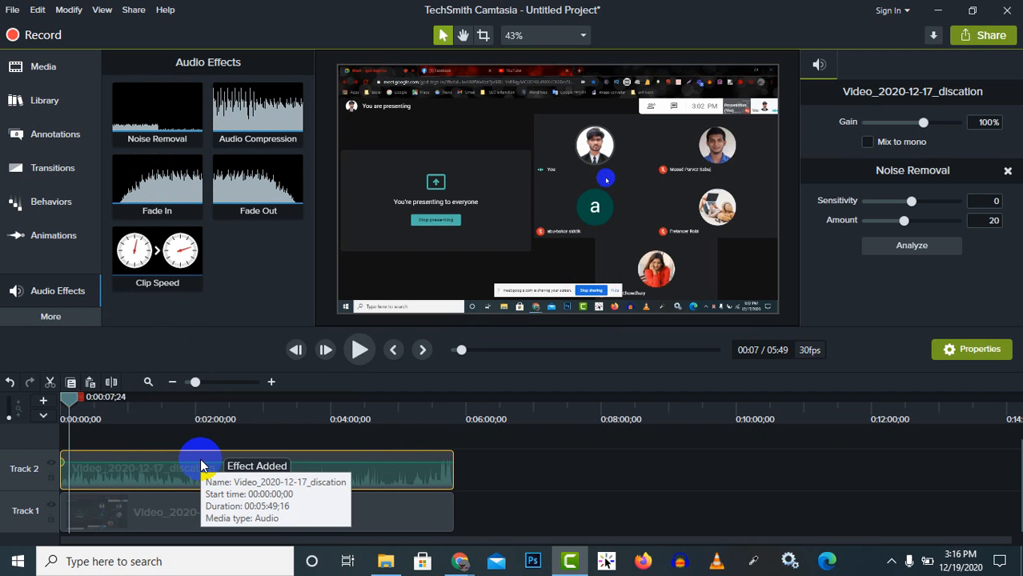
left_click_drag(67, 399, 43, 401)
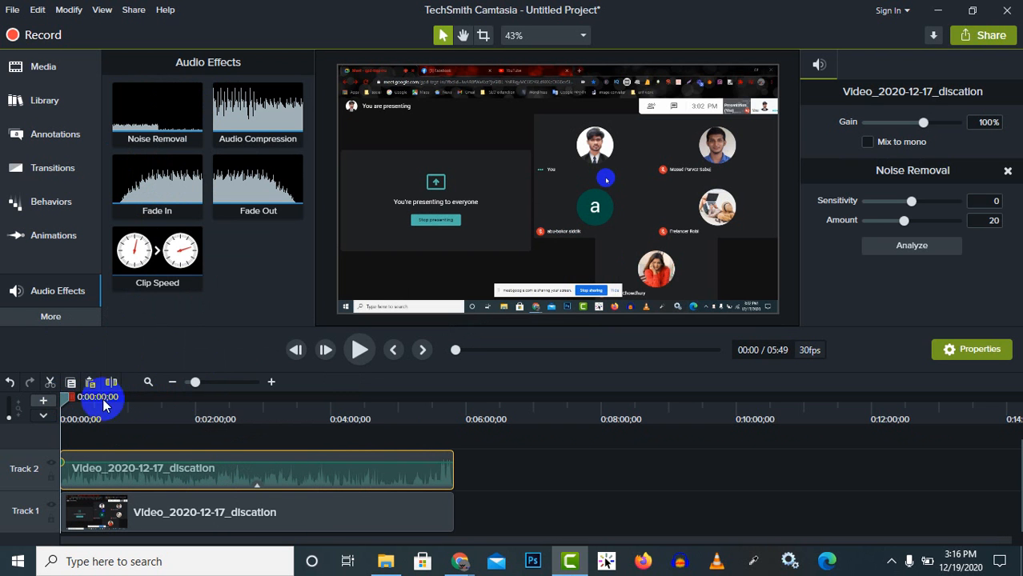
left_click(352, 358)
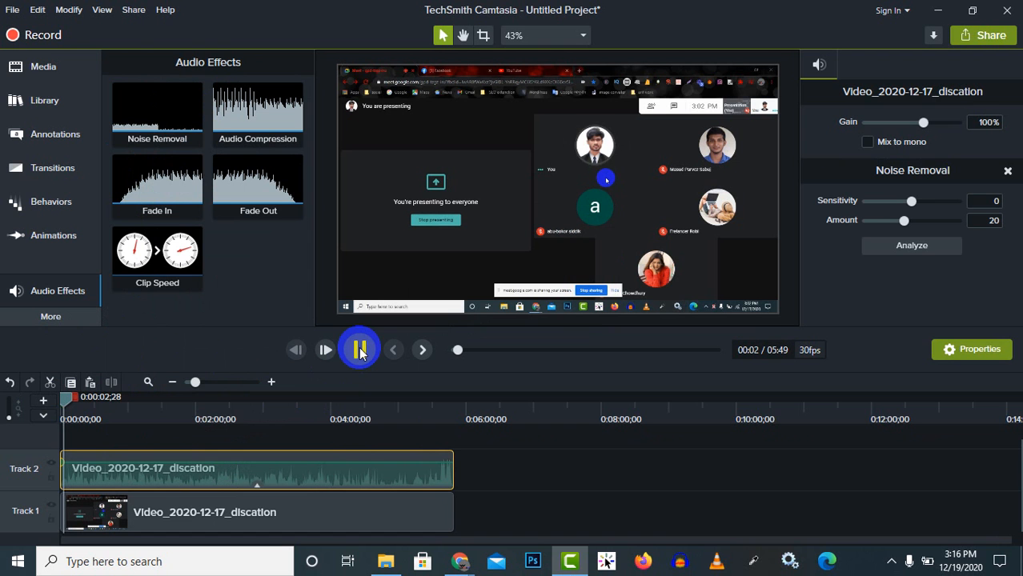
left_click(361, 353)
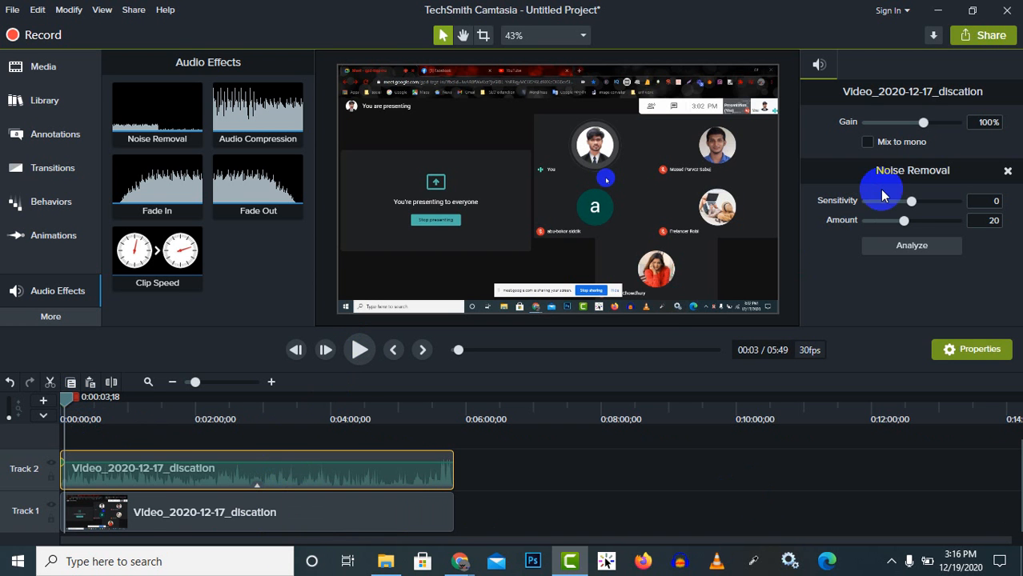
mouse_move(913, 204)
left_mouse_down()
mouse_move(895, 200)
mouse_move(909, 201)
left_mouse_up()
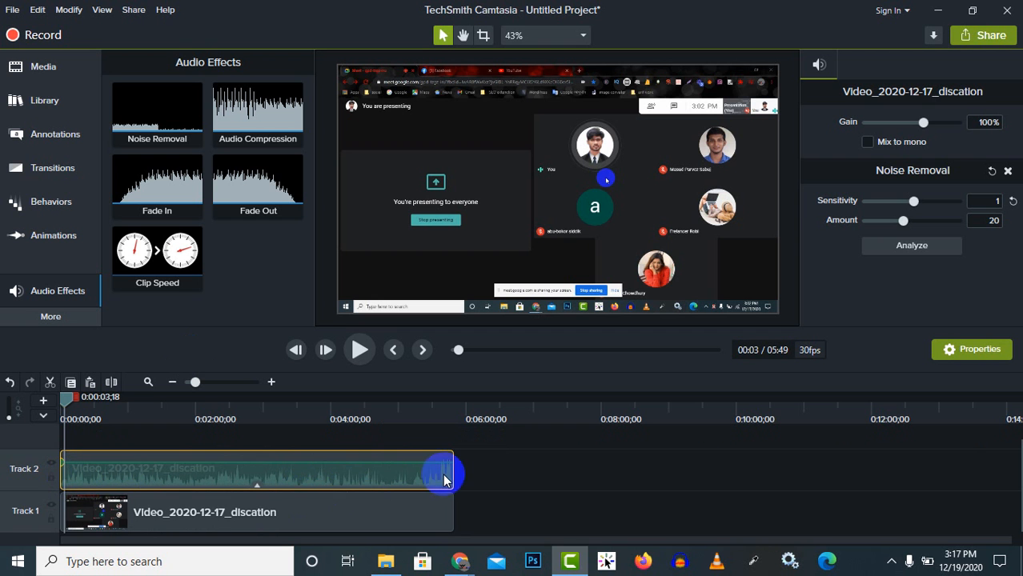
- Apply the Audio Compression effect to the Track 2 audio clip and preview it from the start of the timeline
left_click(242, 128)
left_click_drag(243, 128, 210, 463)
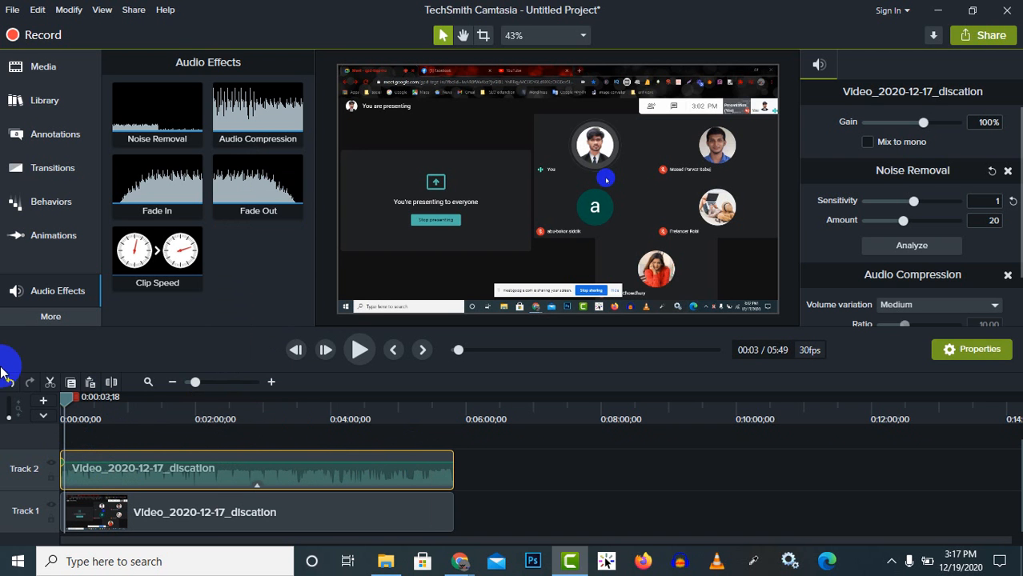
left_click_drag(66, 404, 46, 399)
left_click(359, 350)
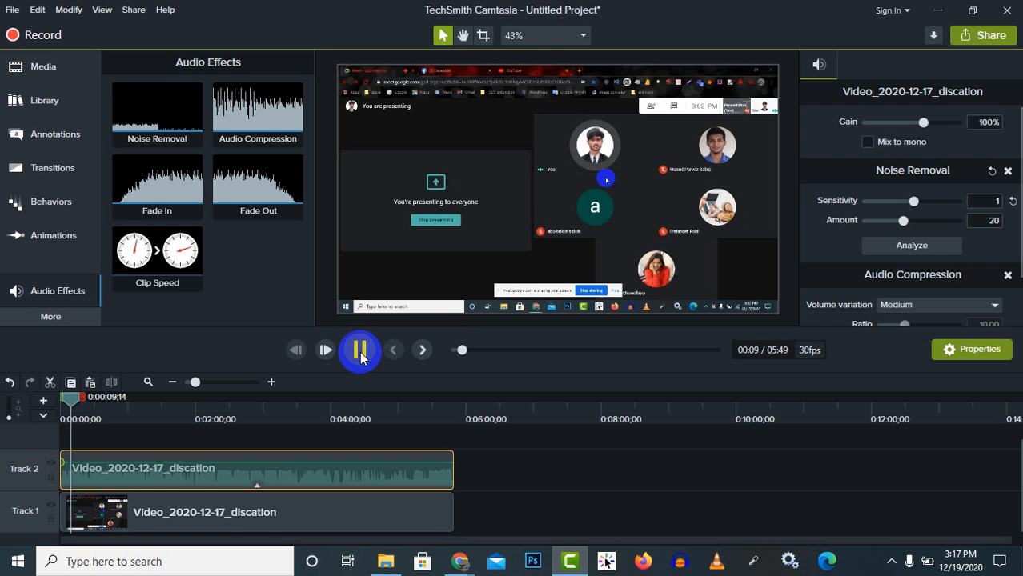
left_click(361, 352)
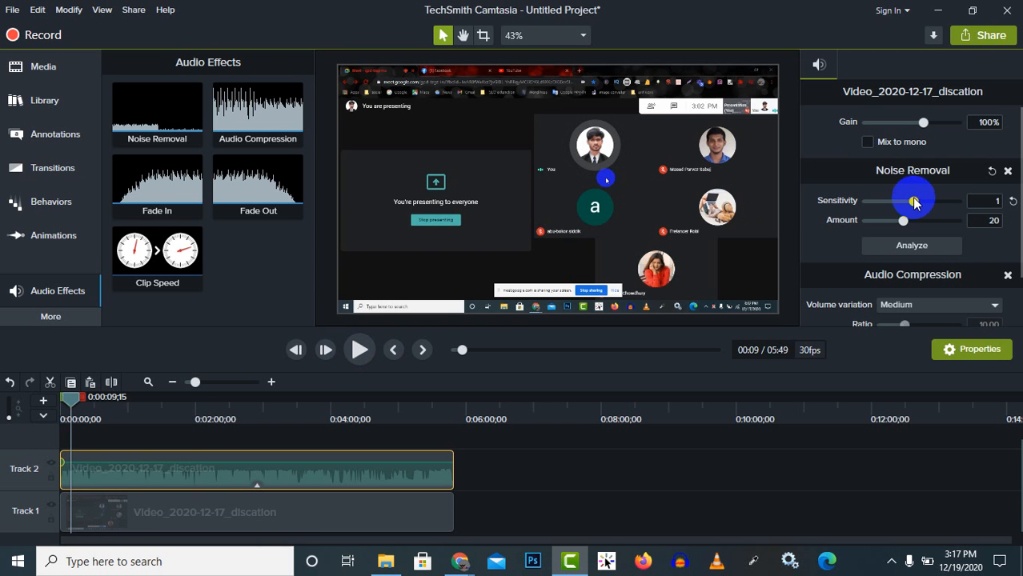
- Expand the Track 2 clip's effects and compare Noise Removal Sensitivity values of -8 and 1 by previewing each, leaving it at 1
left_click(257, 484)
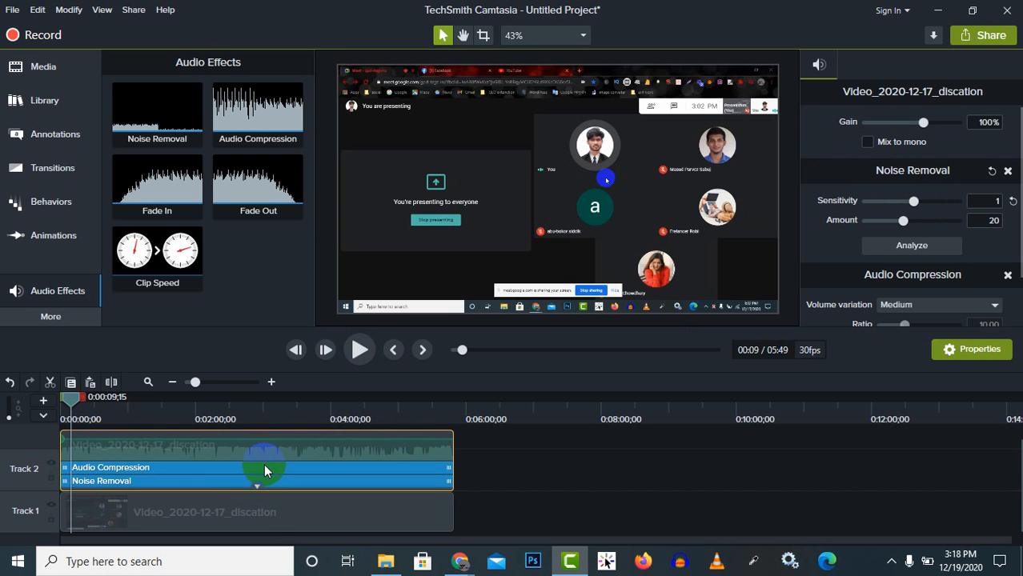
left_click(264, 468)
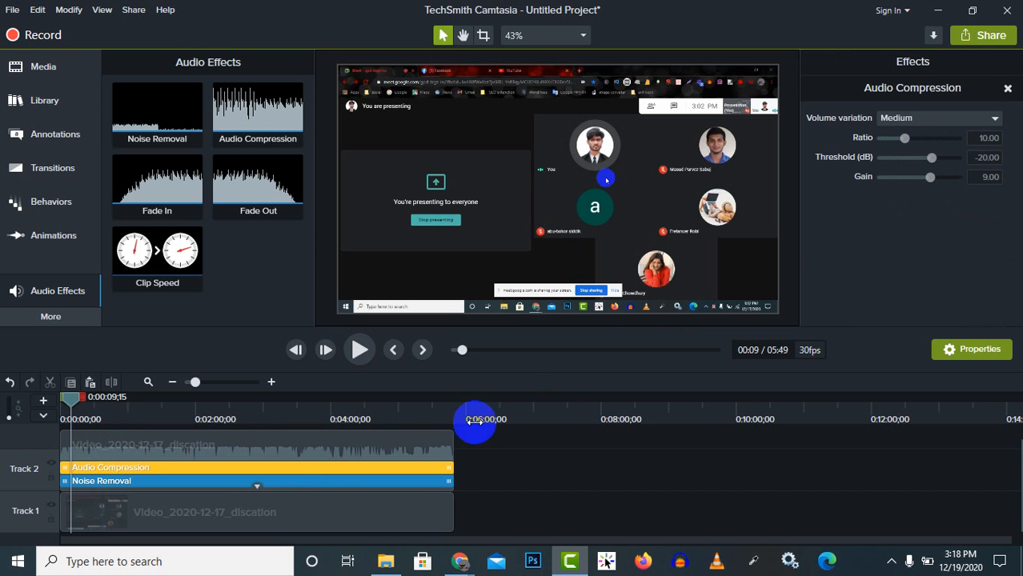
left_click(288, 483)
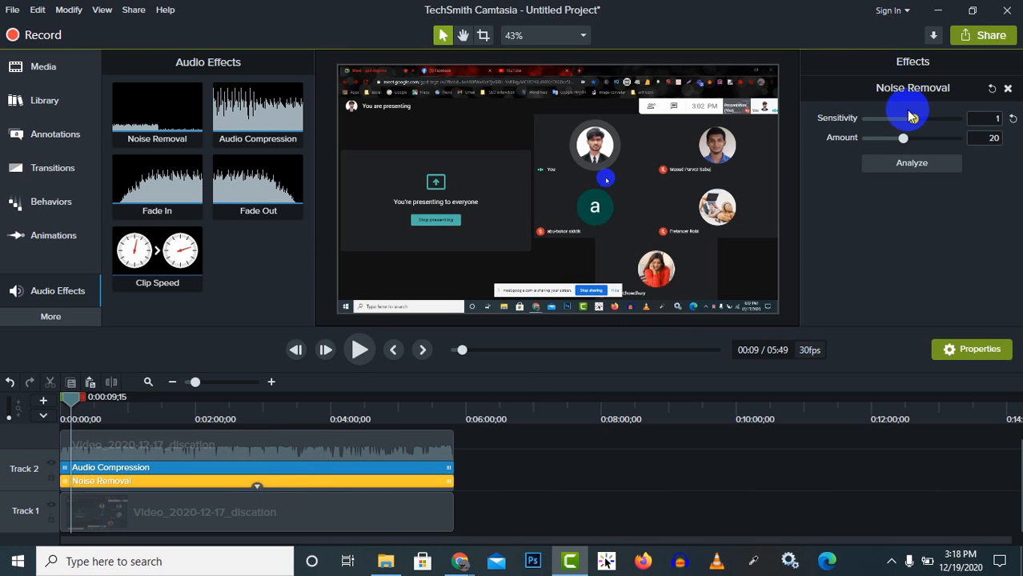
mouse_move(913, 119)
left_mouse_down()
mouse_move(881, 120)
mouse_move(894, 118)
left_mouse_up()
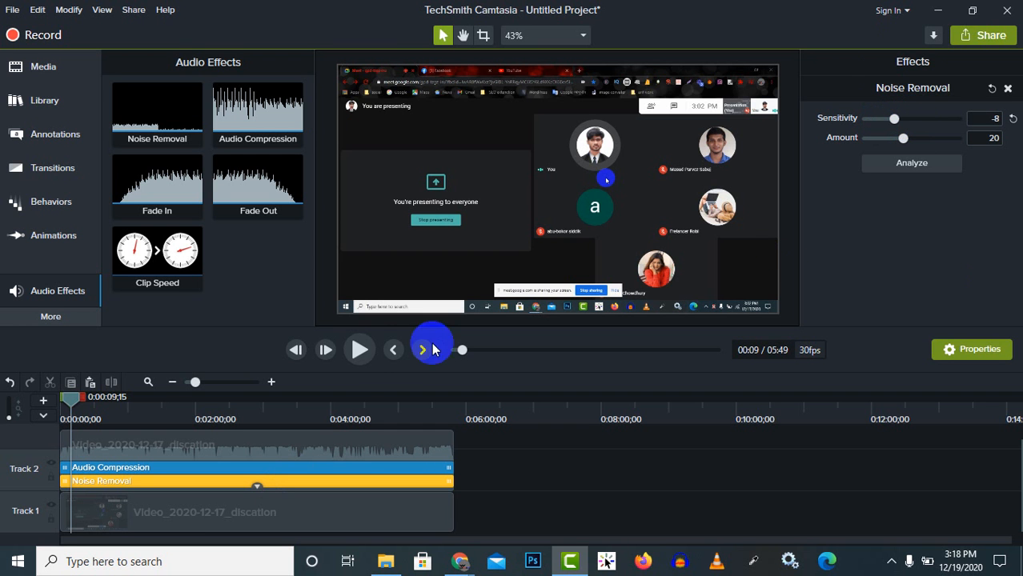
left_click(361, 350)
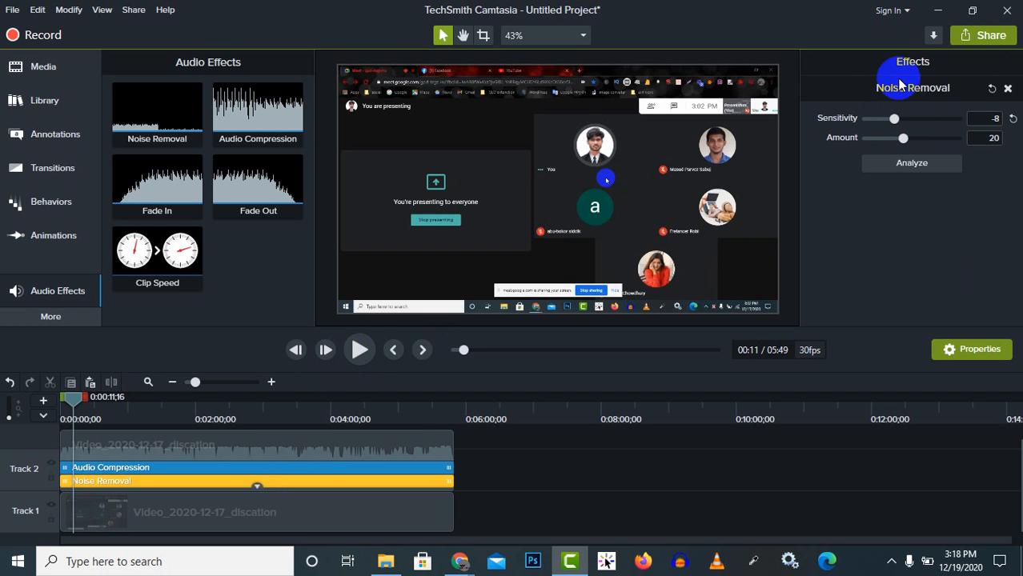
left_click(914, 119)
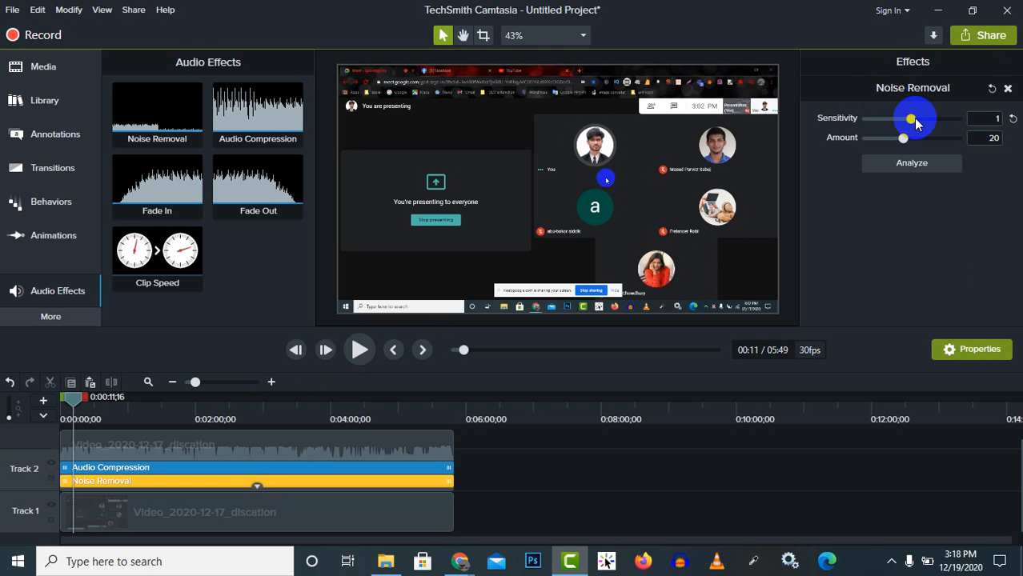
left_click(360, 351)
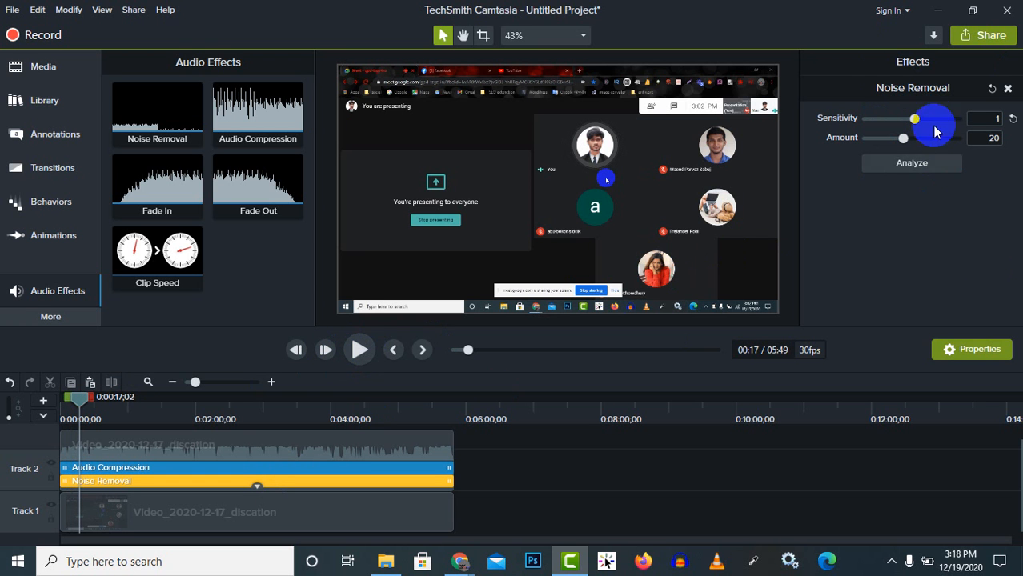
- Set the Noise Removal Sensitivity on the Track 2 clip to 2 and preview the audio
left_click_drag(914, 119, 928, 119)
left_click(359, 351)
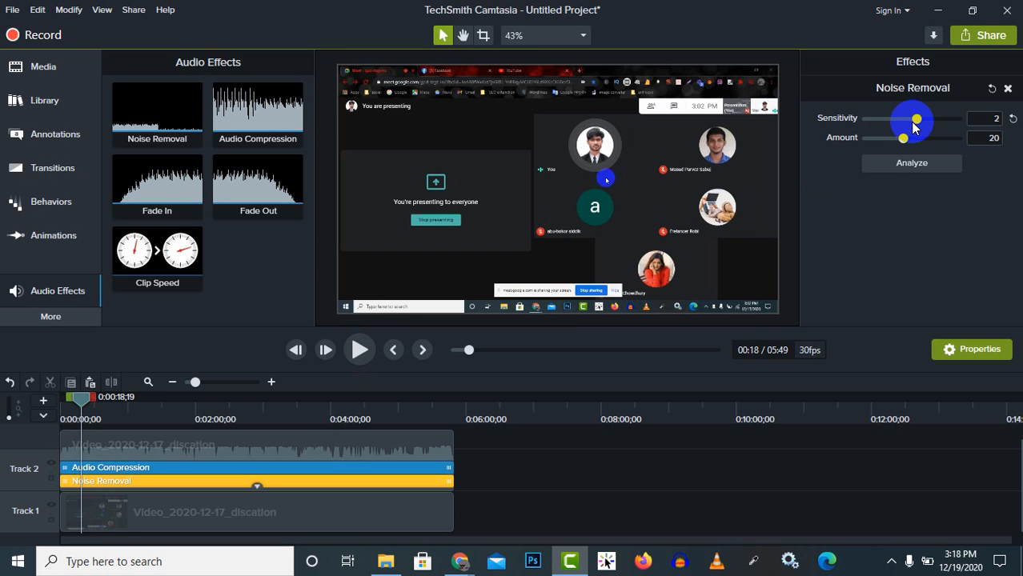
left_click(357, 358)
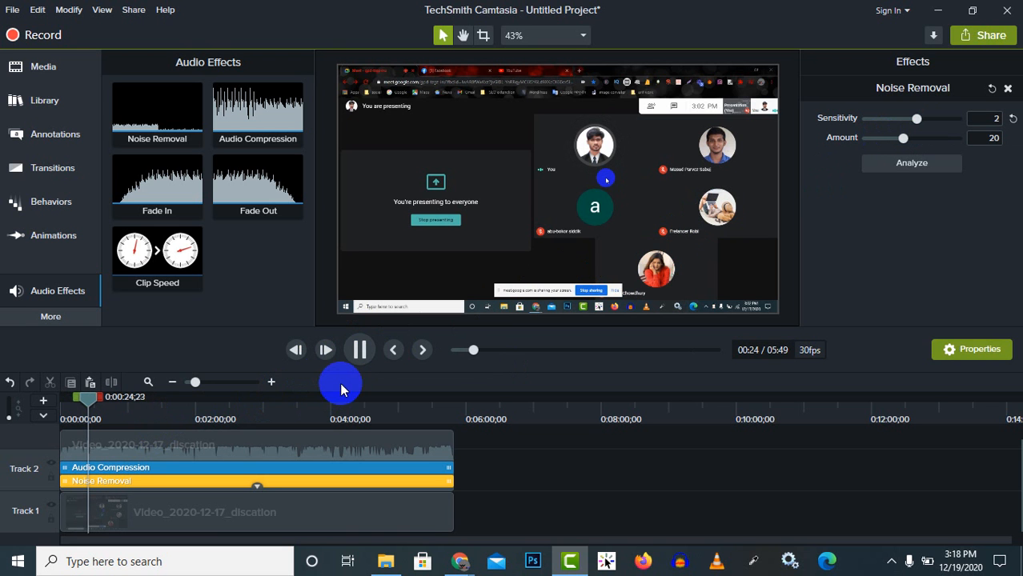
left_click(356, 350)
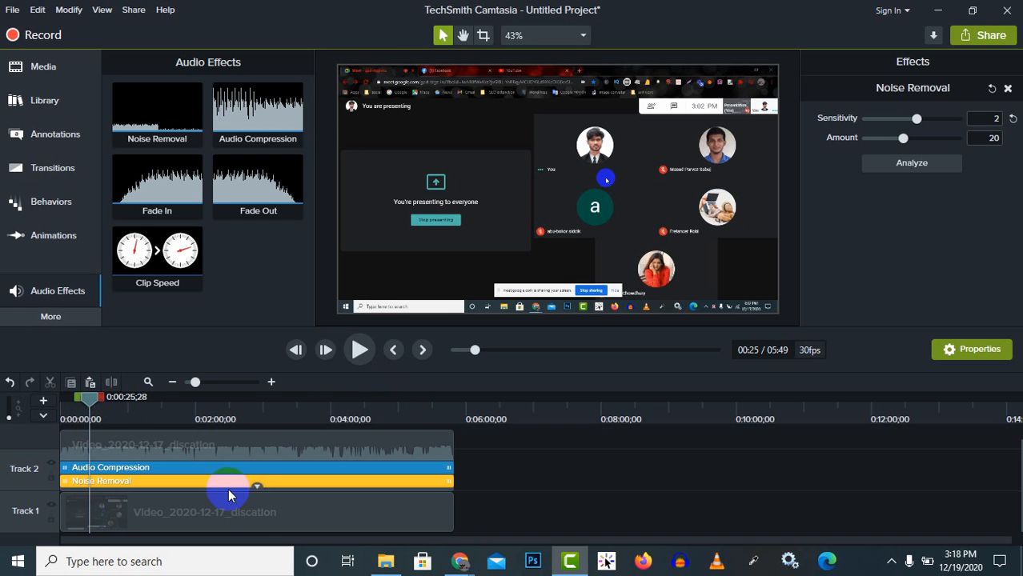
- Collapse the Track 2 clip's effects and return the playhead to the start of the timeline
left_click(258, 484)
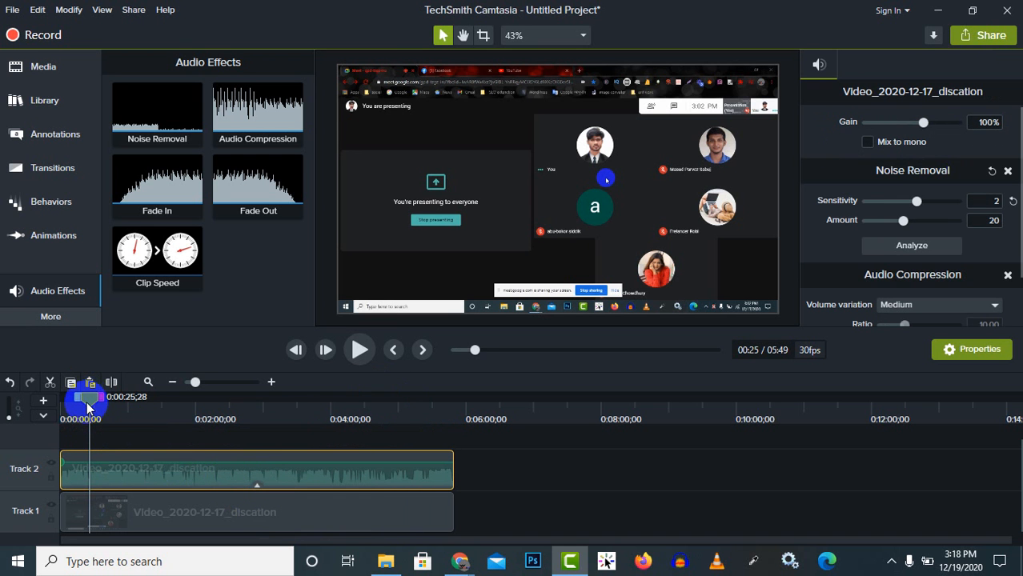
left_click_drag(88, 407, 38, 405)
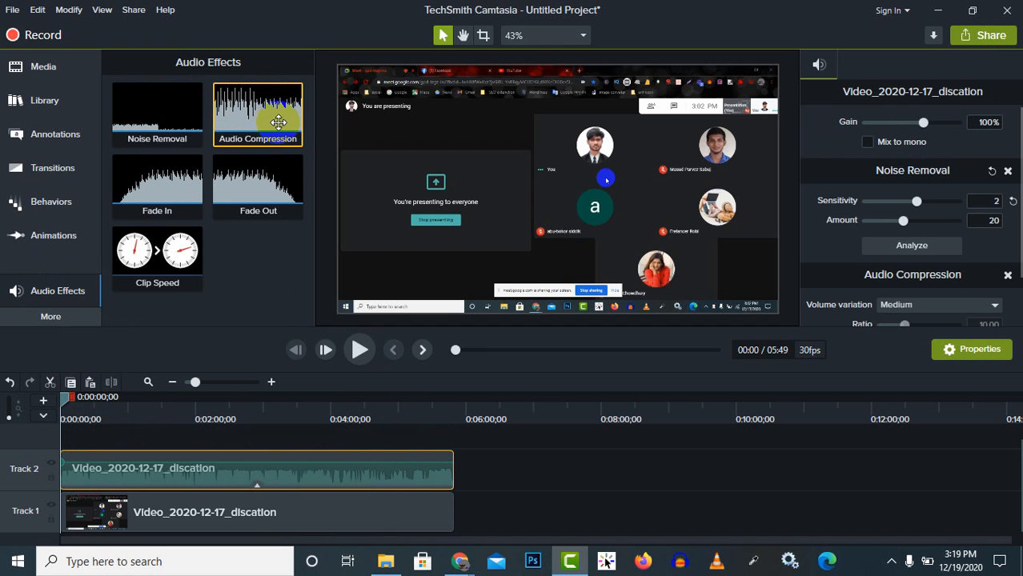
left_click_drag(278, 121, 328, 483)
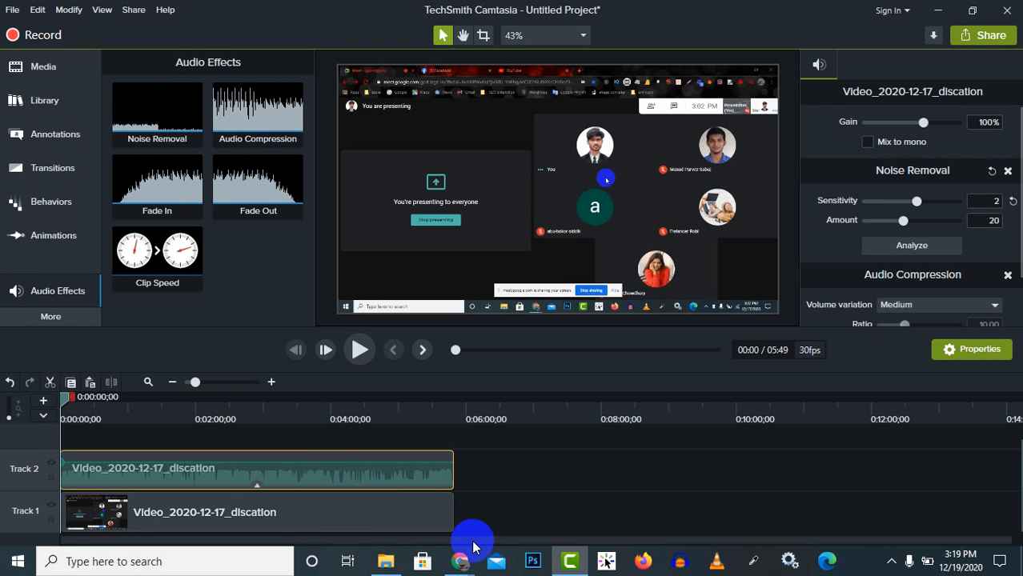
- Switch to the Google Meet call in Chrome to check the meeting, and return to Camtasia
mouse_move(463, 558)
left_click(409, 511)
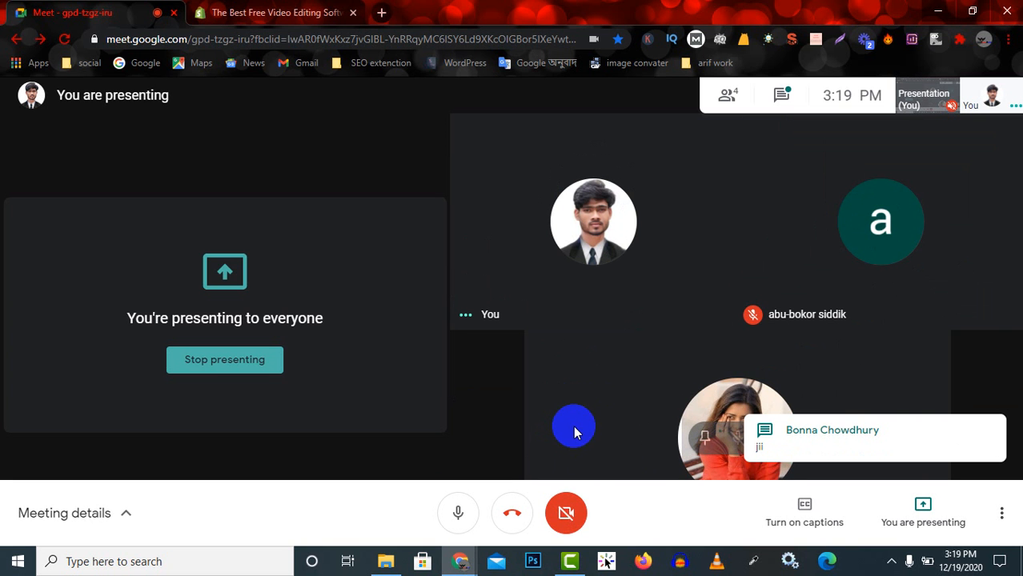
left_click(570, 560)
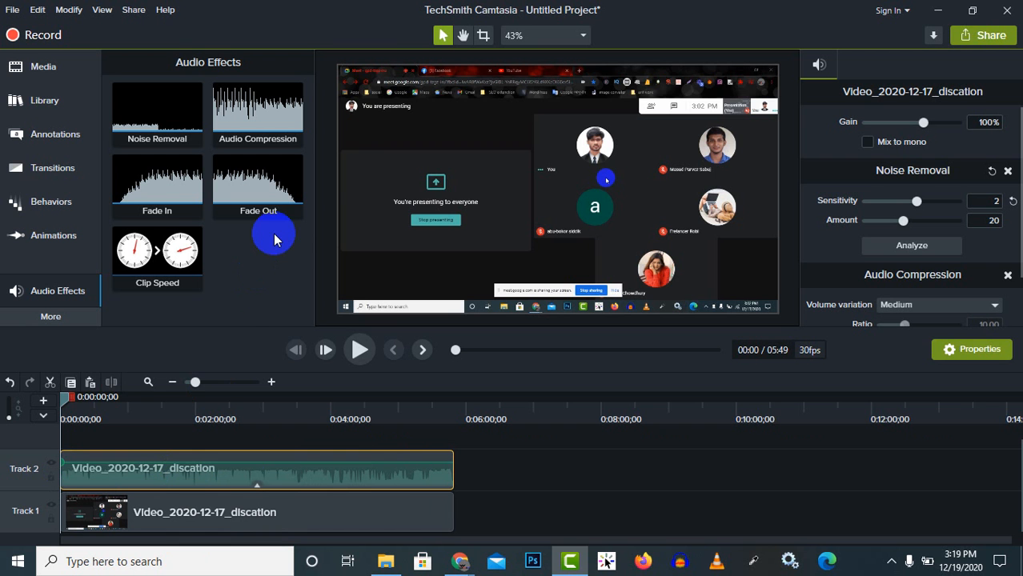
- Preview the timeline from about 05:26 and return the playhead to the start
left_click(427, 412)
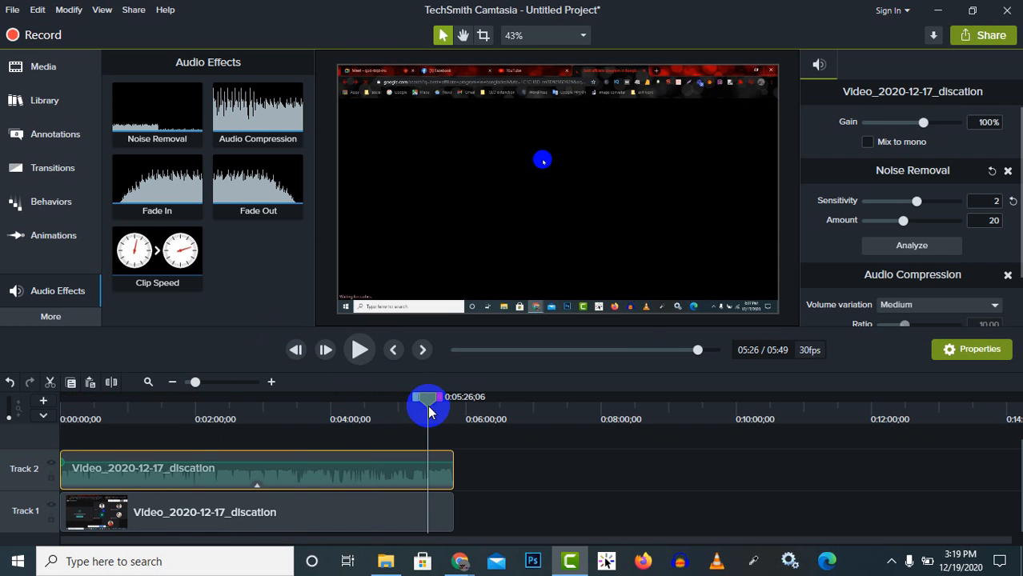
left_click(359, 350)
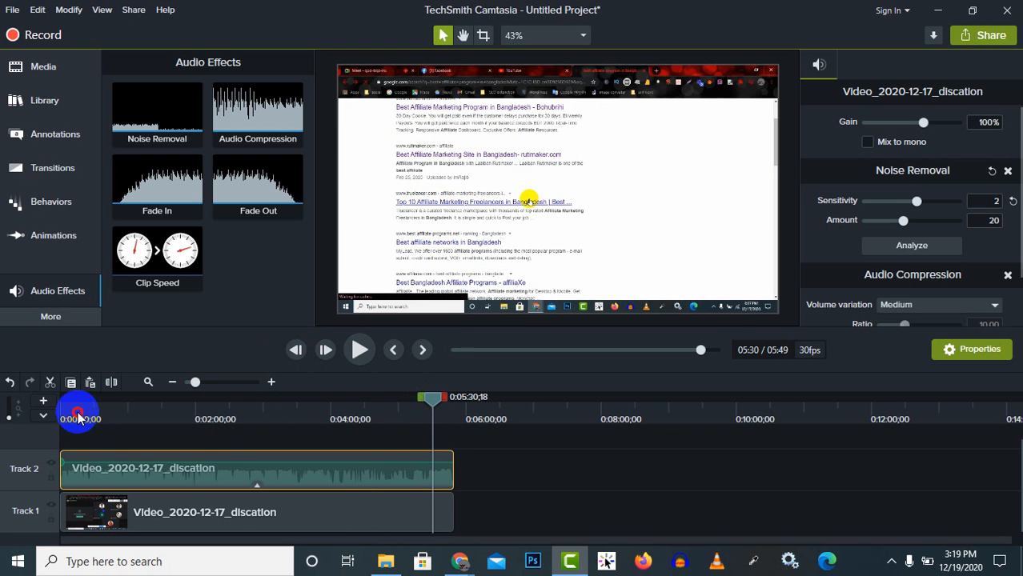
left_click(108, 402)
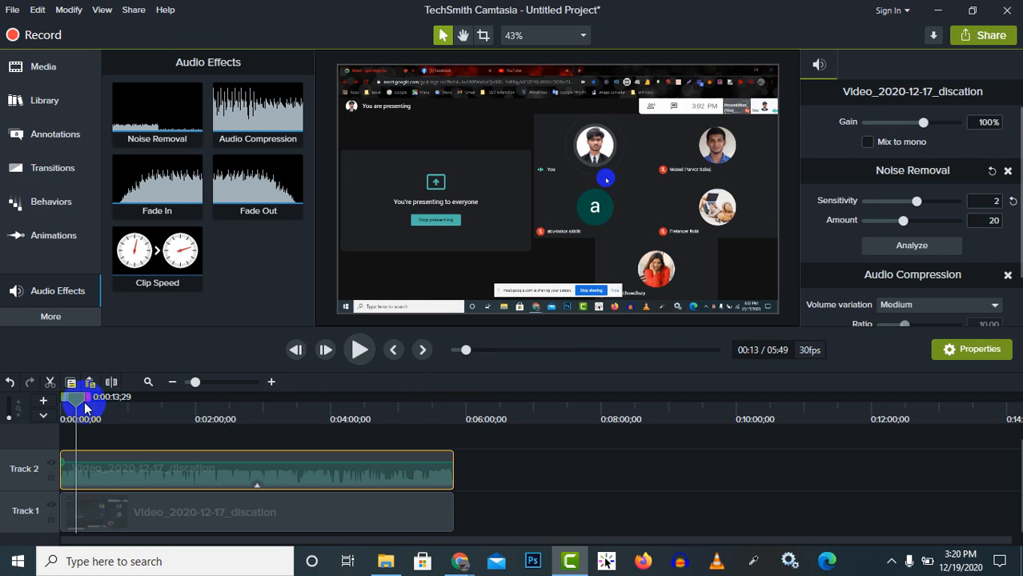
left_click_drag(84, 404, 23, 394)
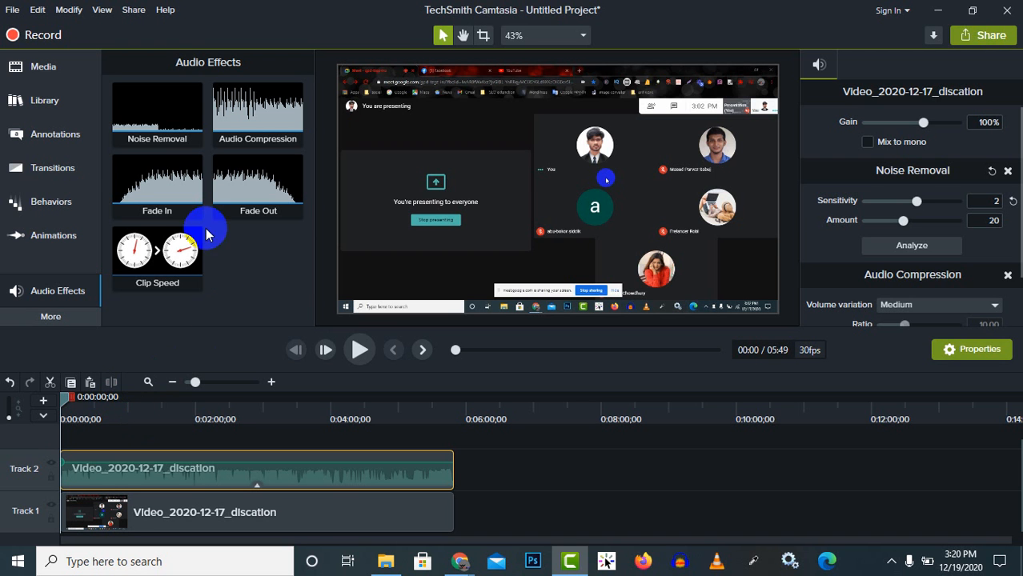
- Raise the Track 2 clip's audio level to 439%, preview it from the start, and bring the level back down
left_click(163, 211)
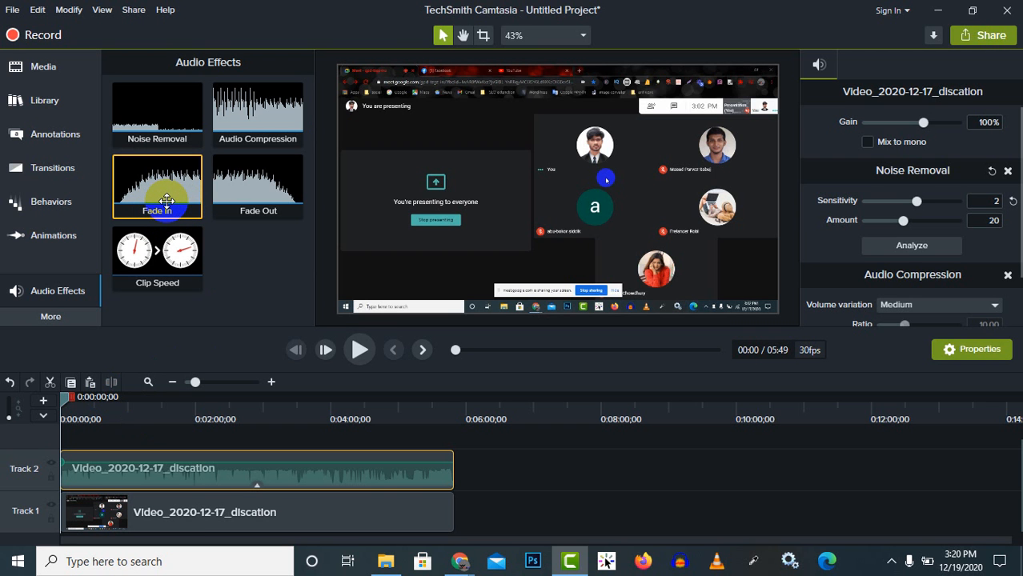
left_click_drag(162, 198, 59, 453)
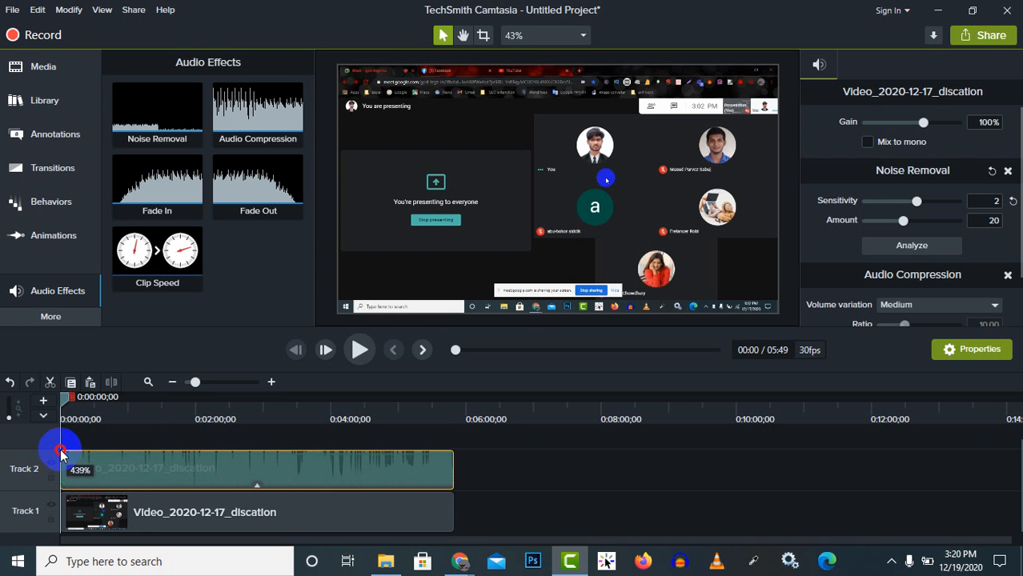
left_click(357, 352)
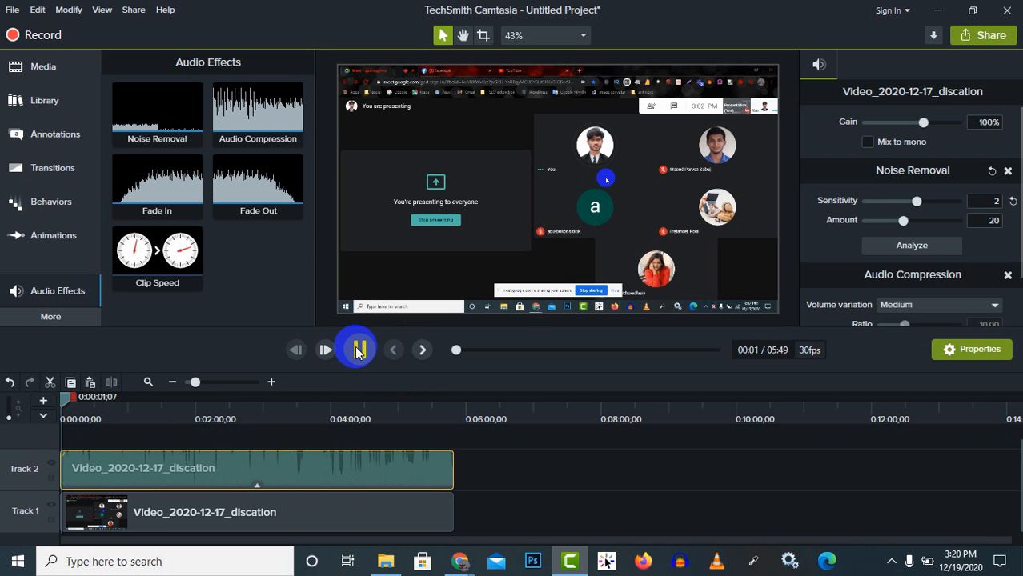
left_click(359, 353)
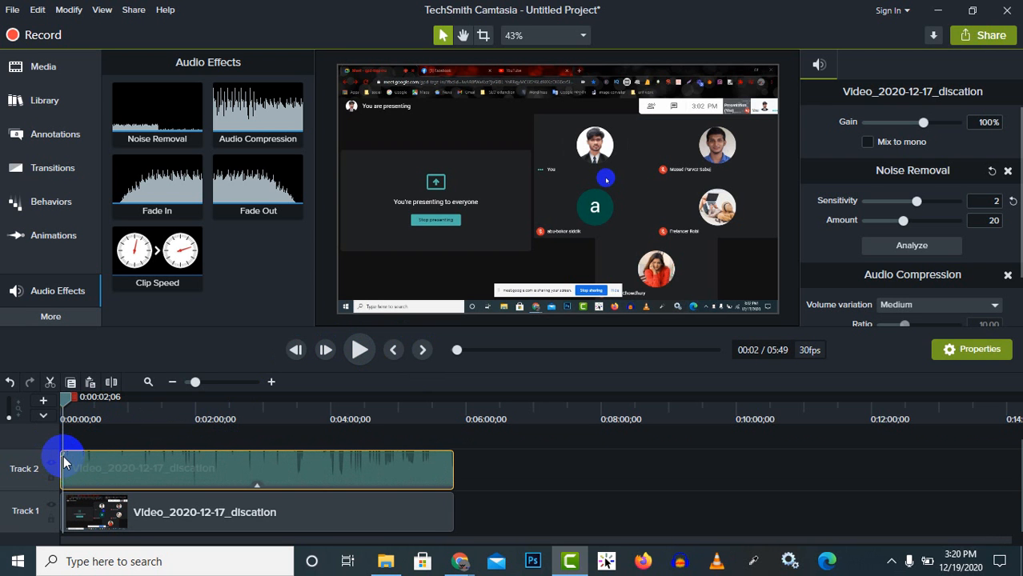
left_click_drag(65, 456, 91, 463)
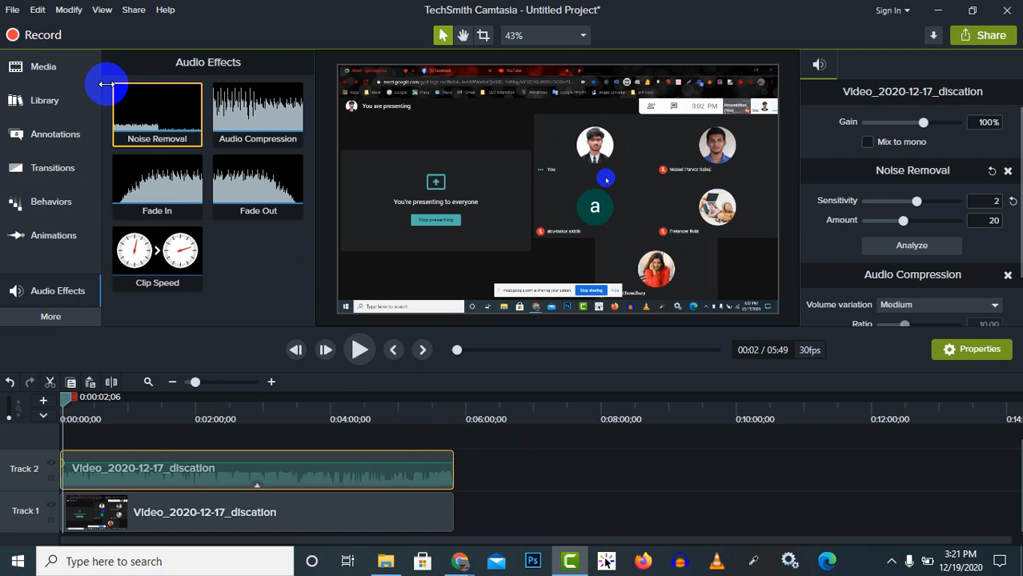
- Open the Camtasia 2019 library, expand its Icons folder, and look through the Buildings icons
left_click(57, 74)
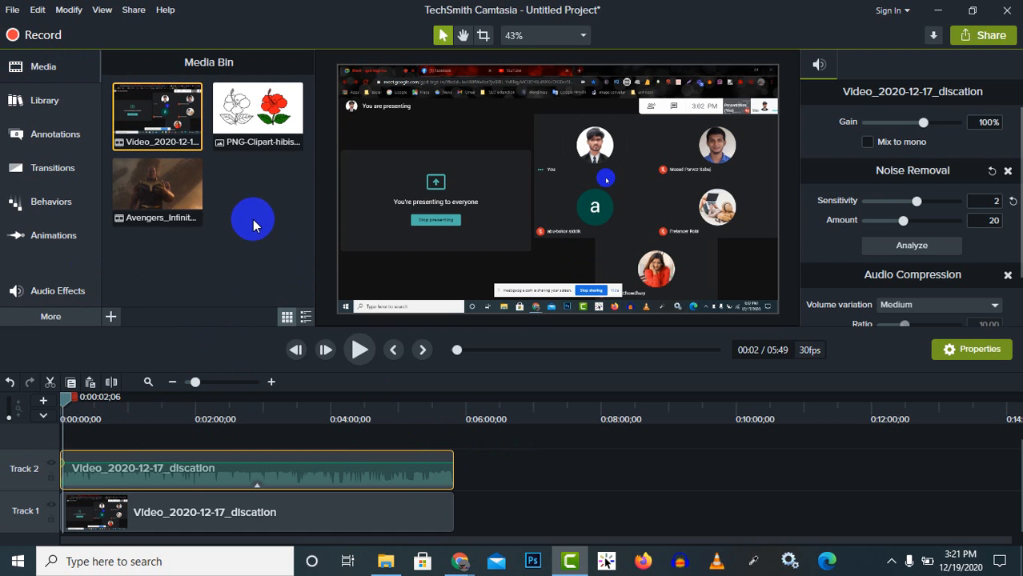
left_click(32, 101)
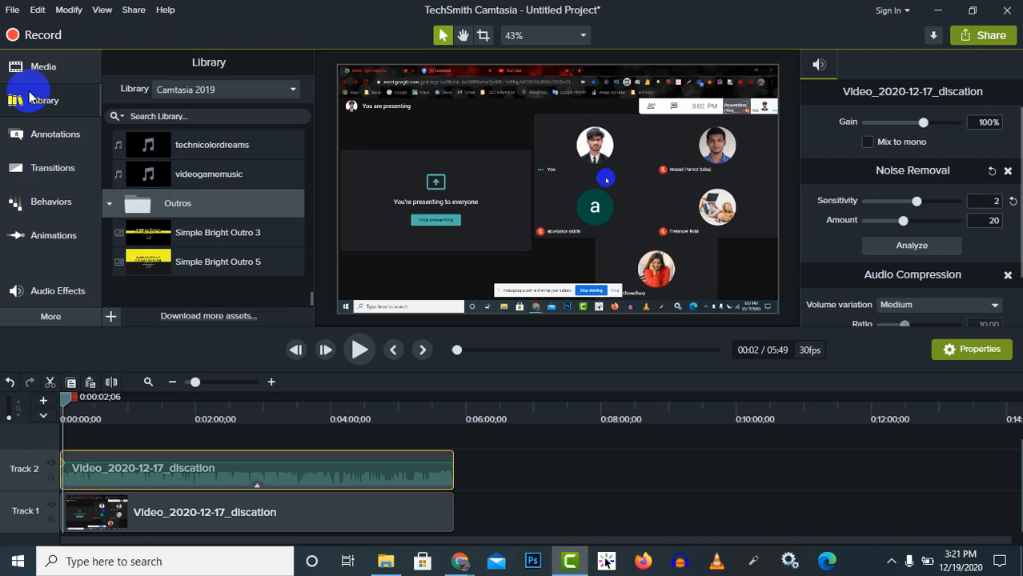
scroll(183, 196, "up", 10)
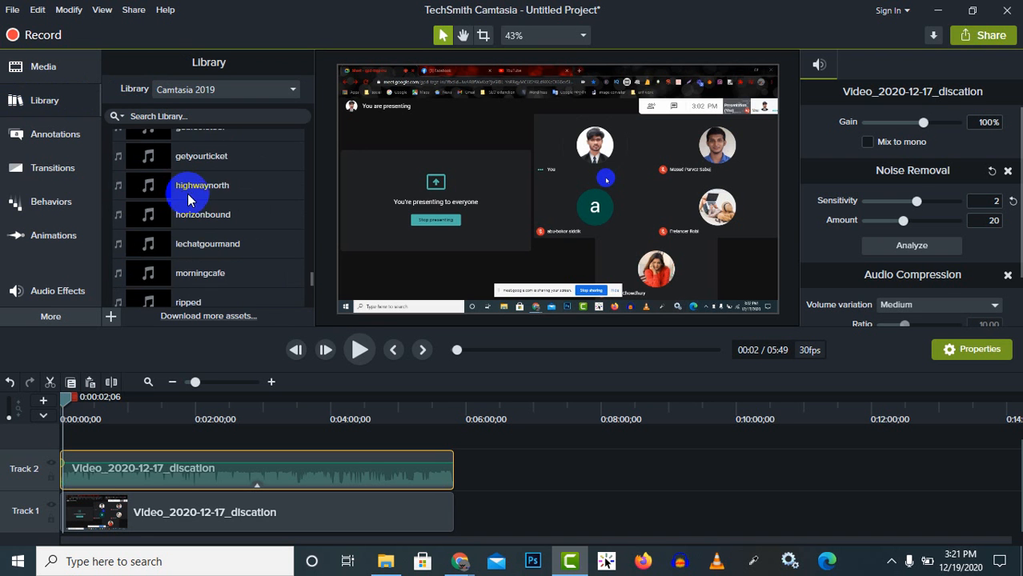
scroll(214, 224, "up", 10)
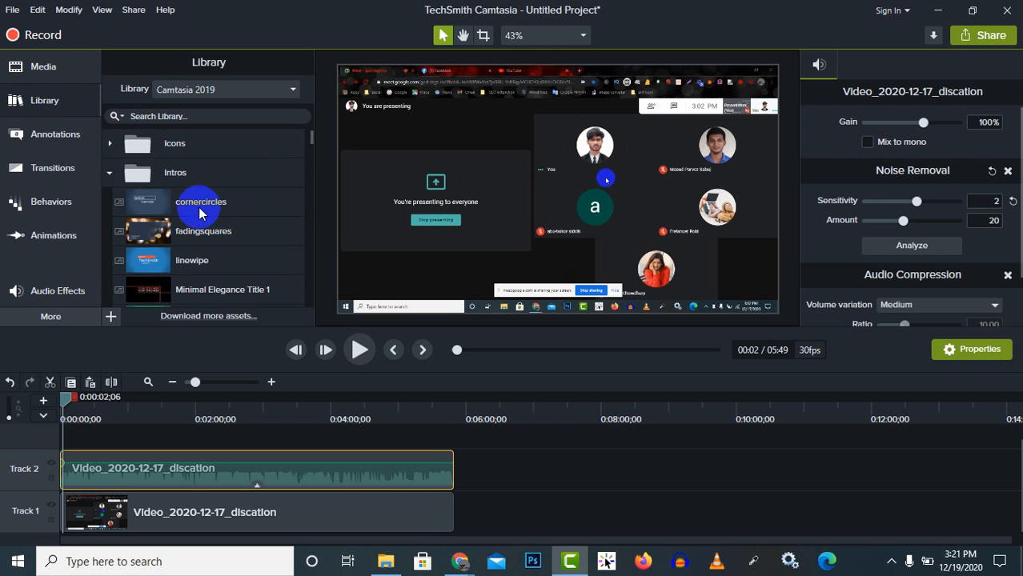
left_click(181, 144)
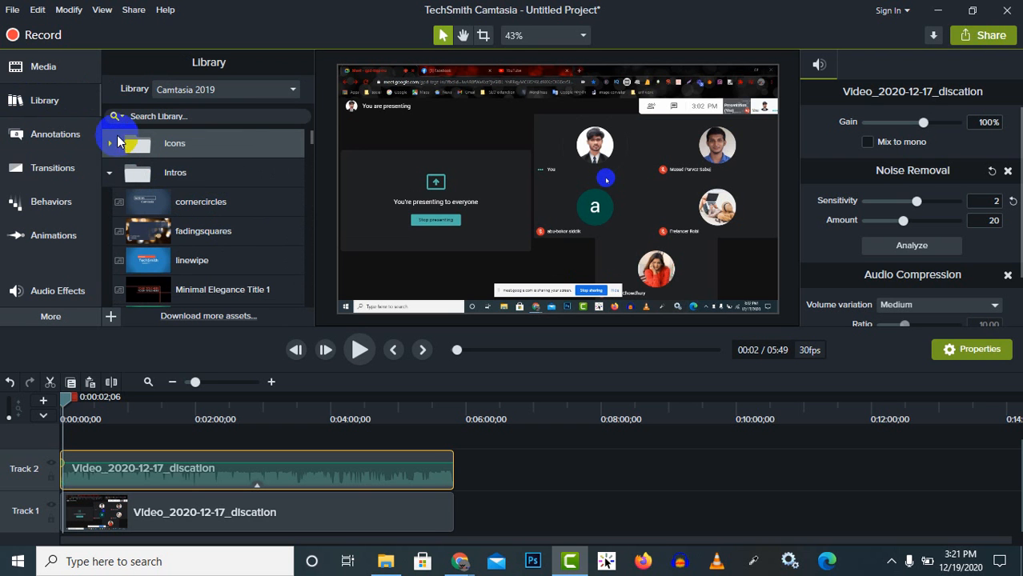
left_click(110, 150)
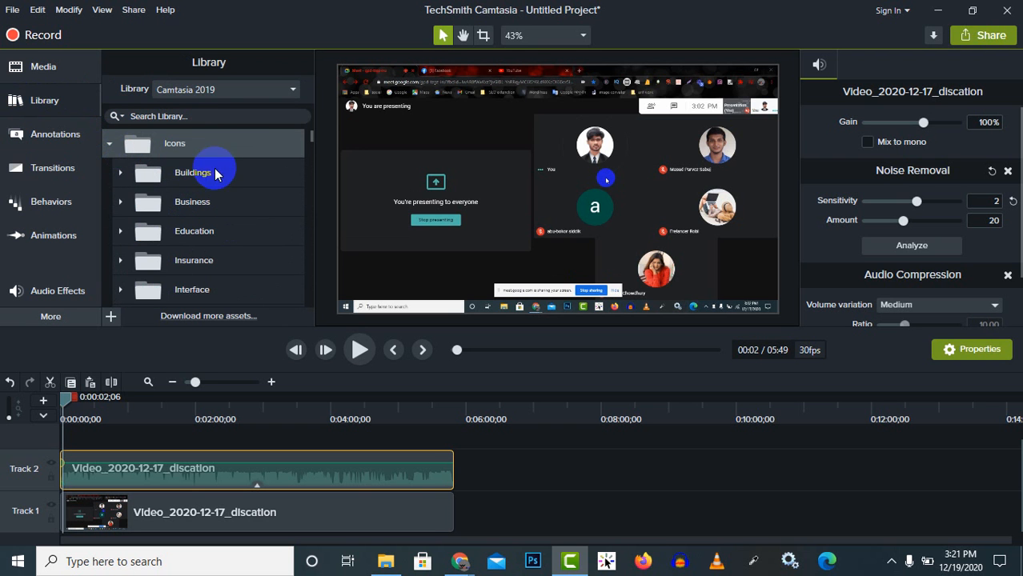
left_click(214, 169)
left_click(119, 175)
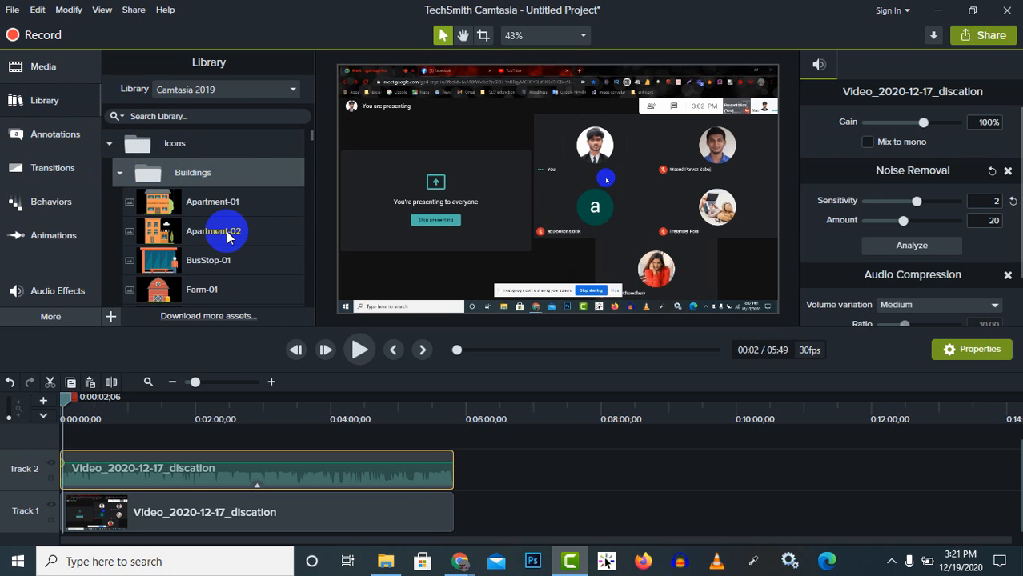
scroll(201, 220, "down", 5)
scroll(196, 229, "down", 3)
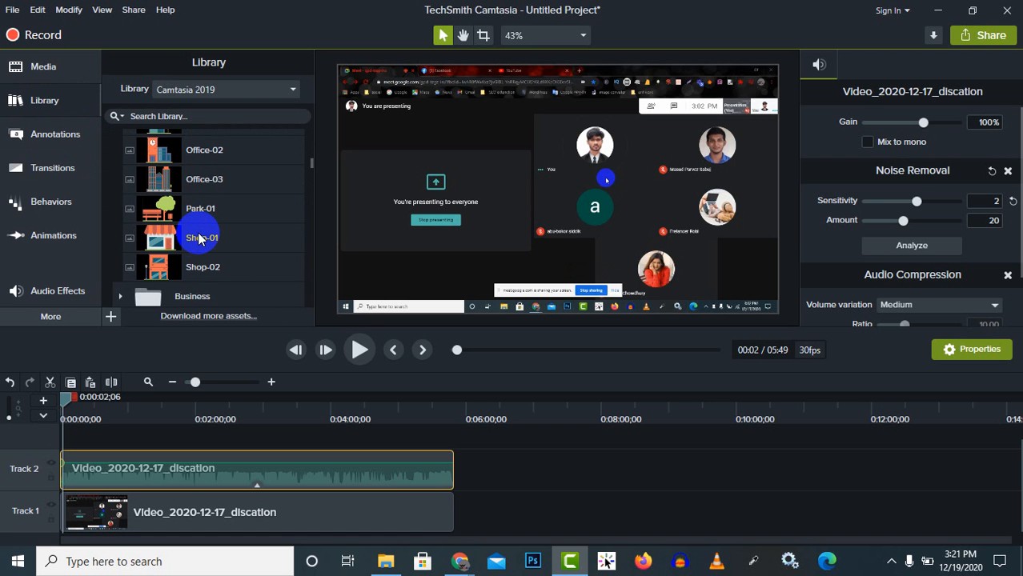
scroll(232, 237, "down", 5)
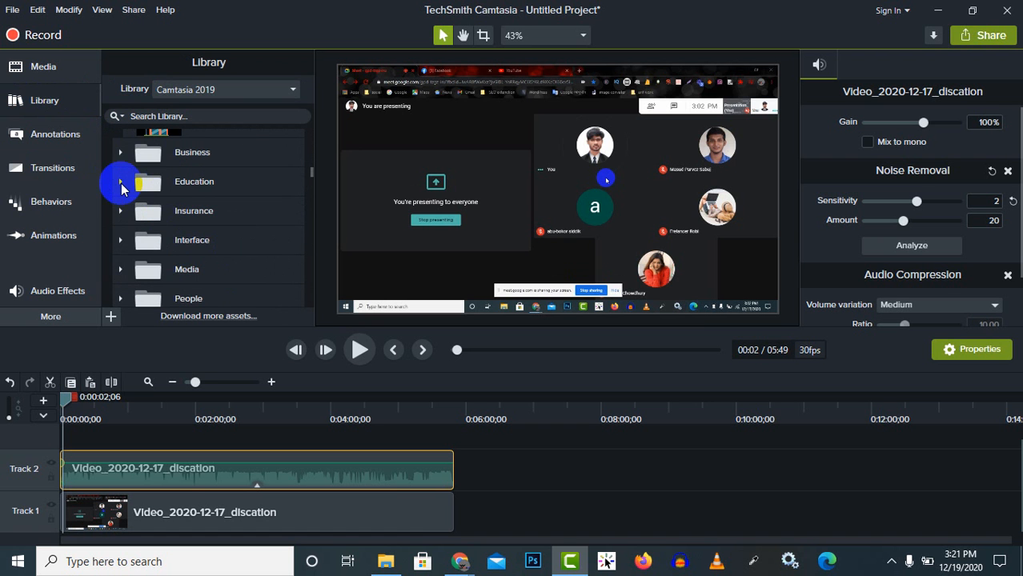
- Expand the Education, Insurance and Media icon folders and look through their assets
left_click(120, 182)
scroll(188, 224, "down", 3)
scroll(183, 208, "down", 3)
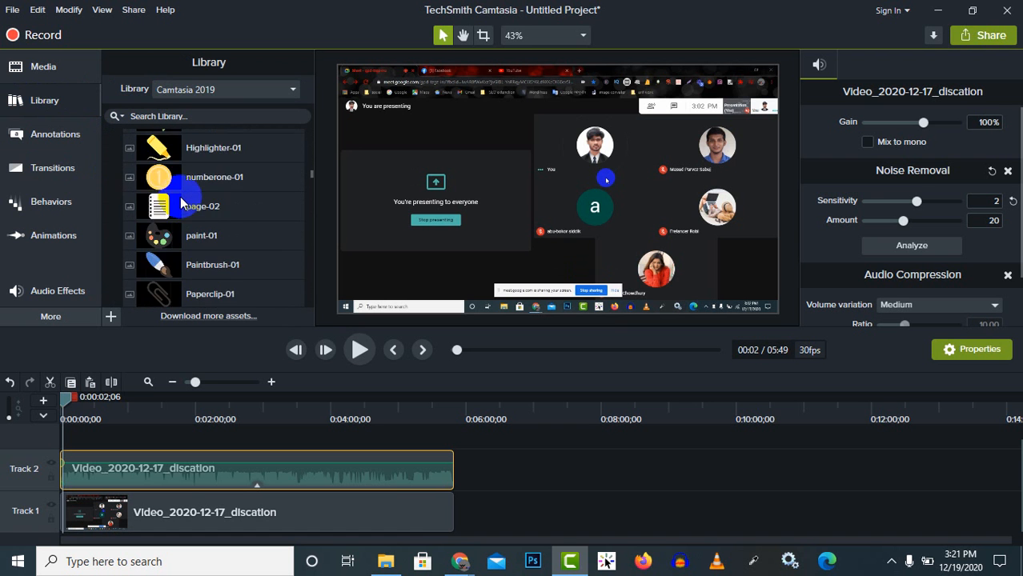
scroll(189, 224, "down", 3)
scroll(191, 227, "down", 6)
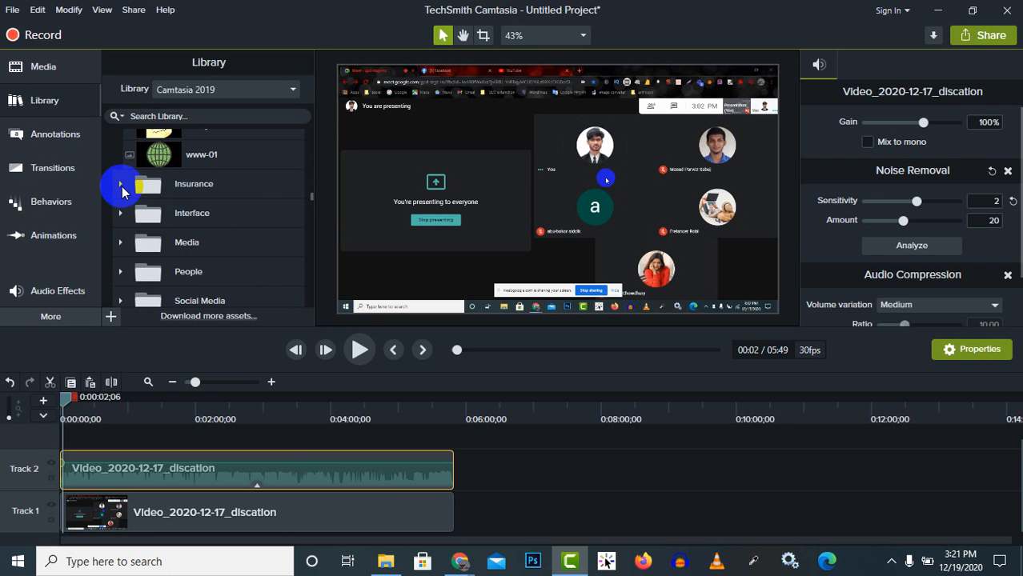
left_click(119, 186)
scroll(193, 217, "down", 8)
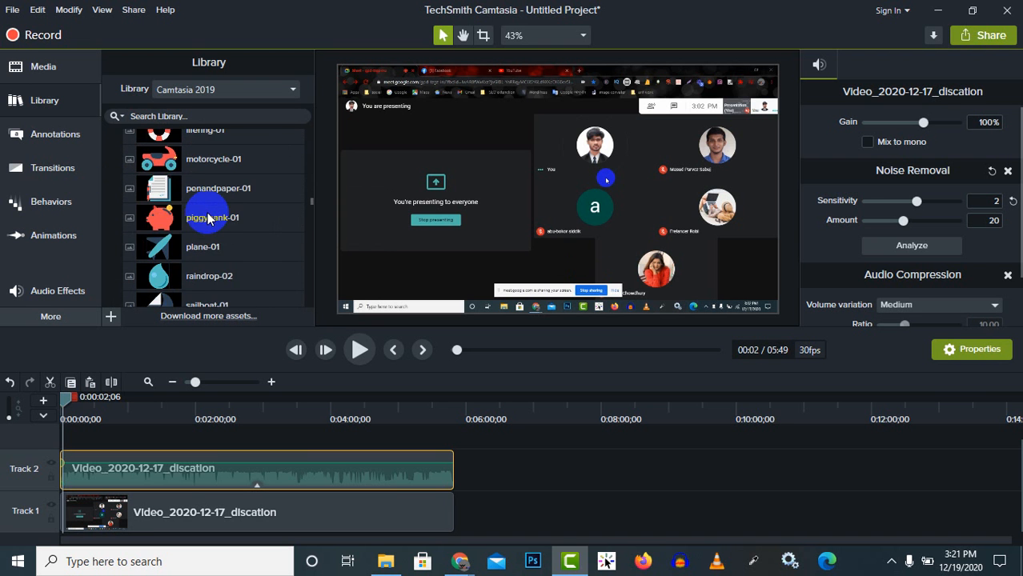
scroll(200, 220, "down", 1)
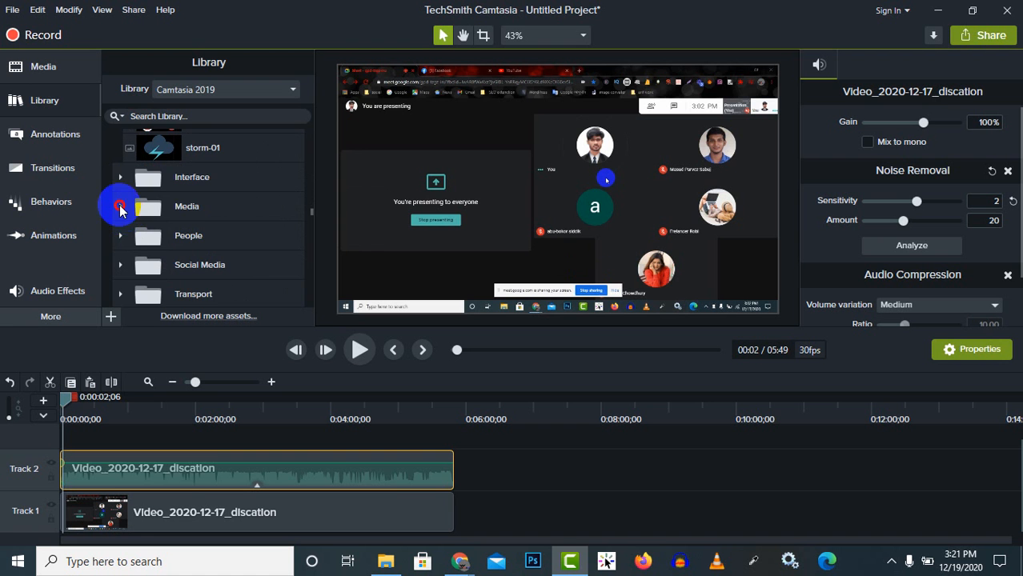
left_click(120, 208)
scroll(188, 220, "down", 5)
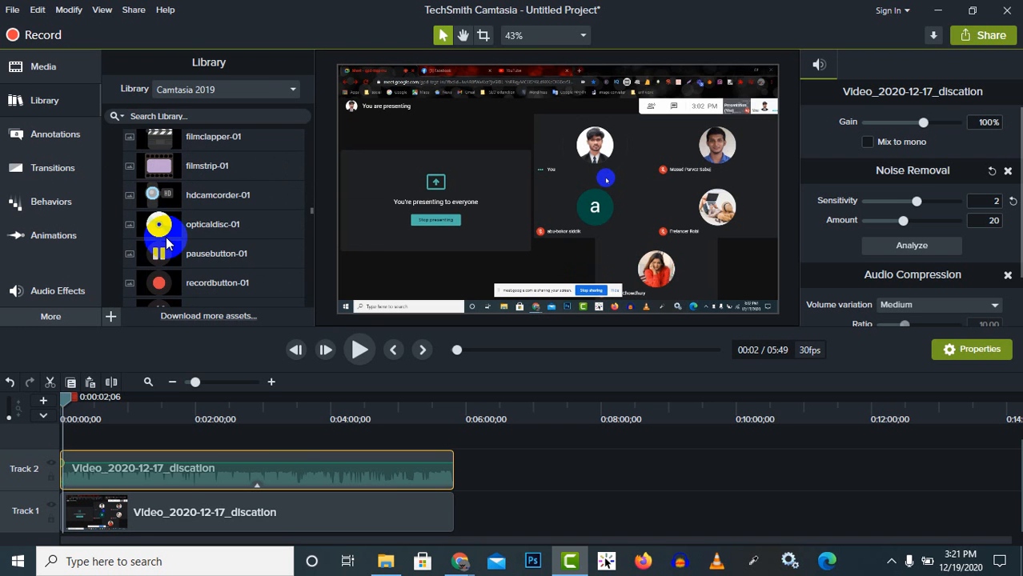
scroll(172, 244, "down", 5)
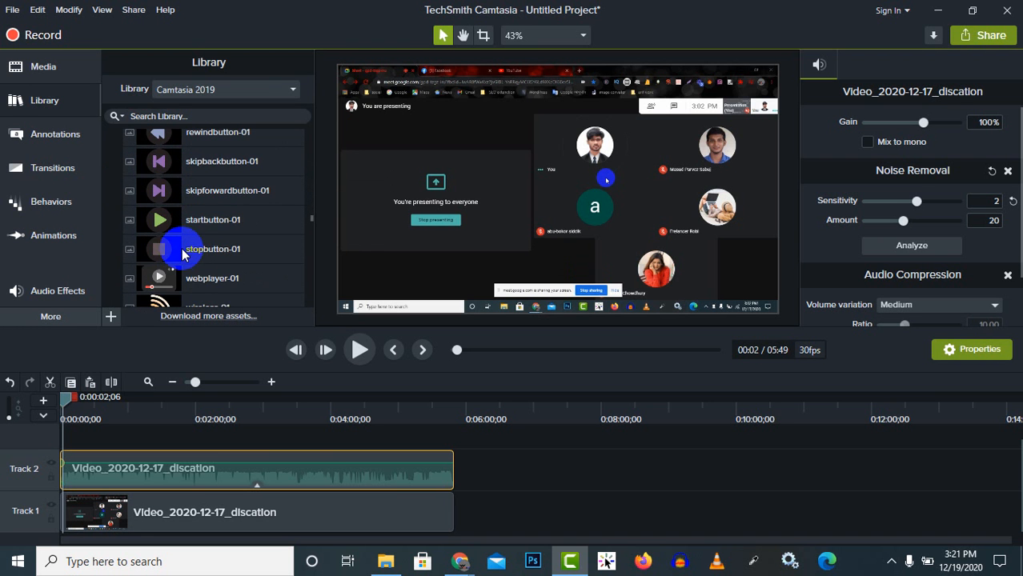
scroll(183, 251, "down", 3)
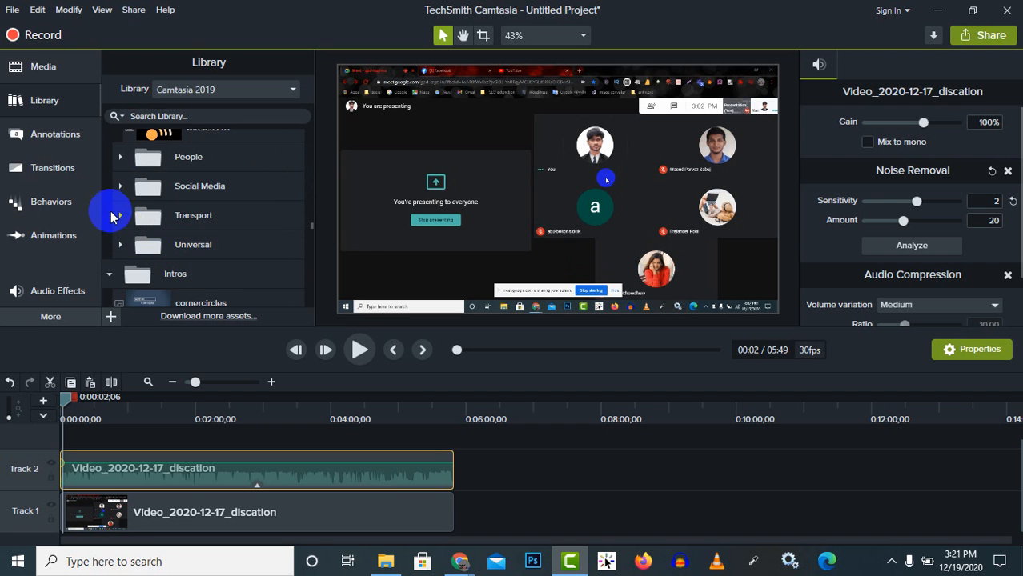
- Expand the Transport icon folder and place the dumptruck-01 icon over the video on the canvas
left_click(120, 216)
scroll(164, 240, "down", 4)
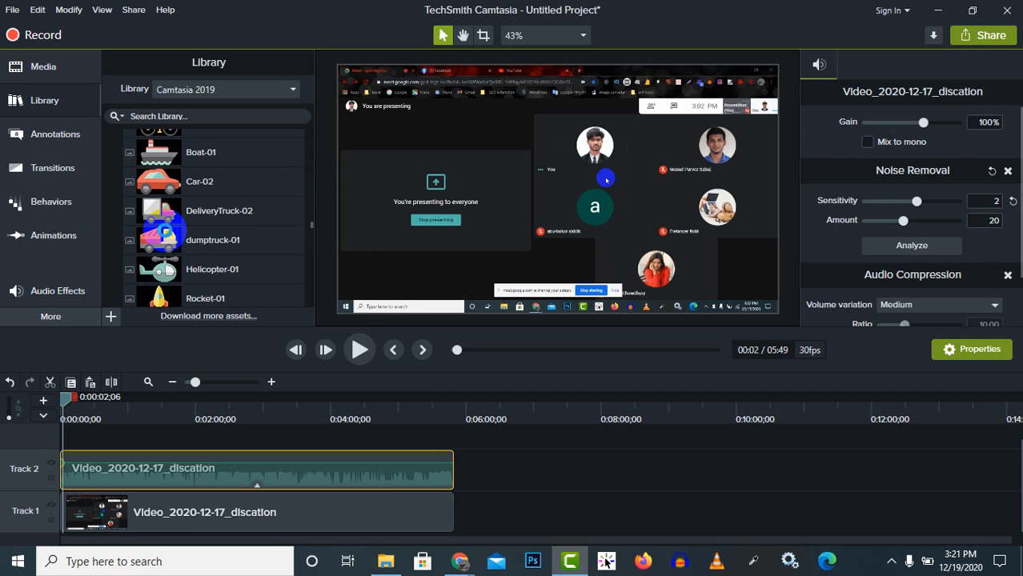
left_click_drag(164, 232, 544, 233)
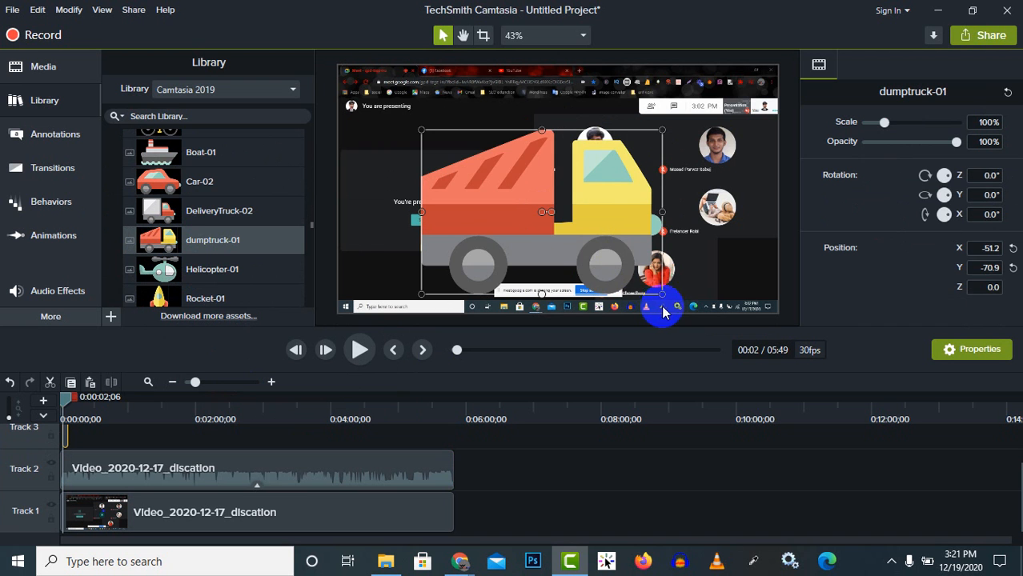
- Shrink the dumptruck-01 icon on the canvas to 28.9% scale, then delete it
left_click_drag(663, 293, 446, 212)
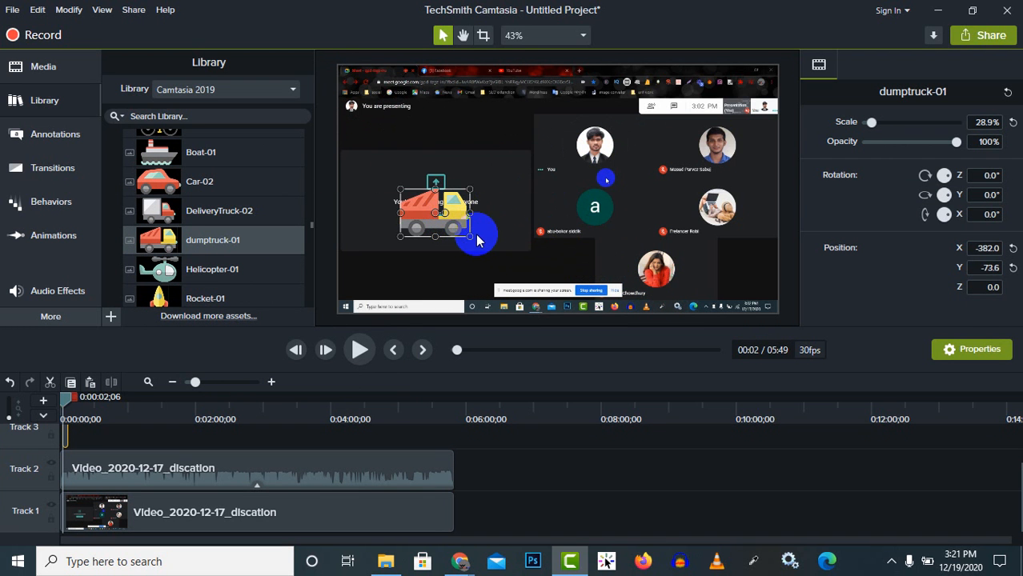
left_click_drag(436, 183, 445, 238)
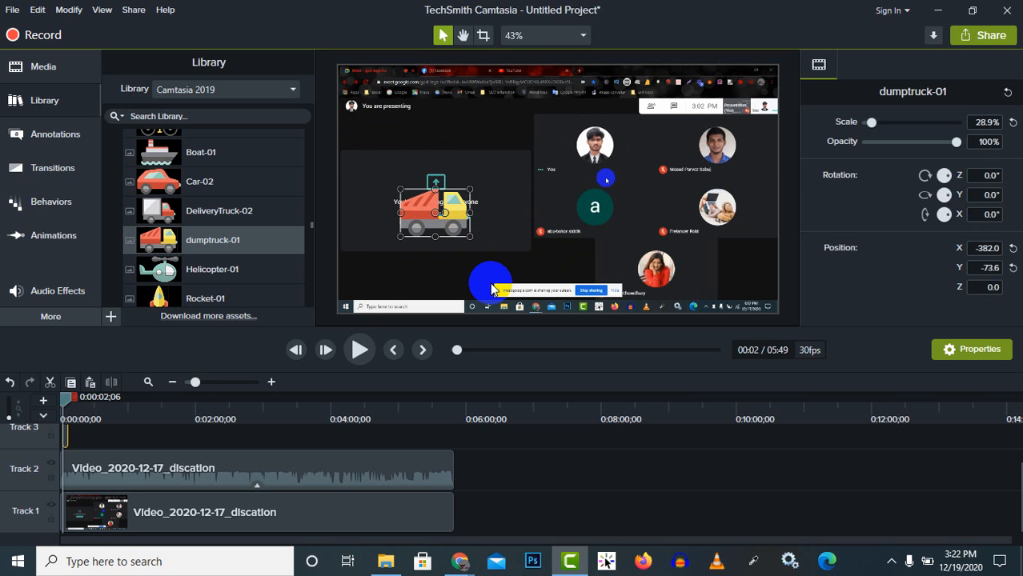
key("Delete")
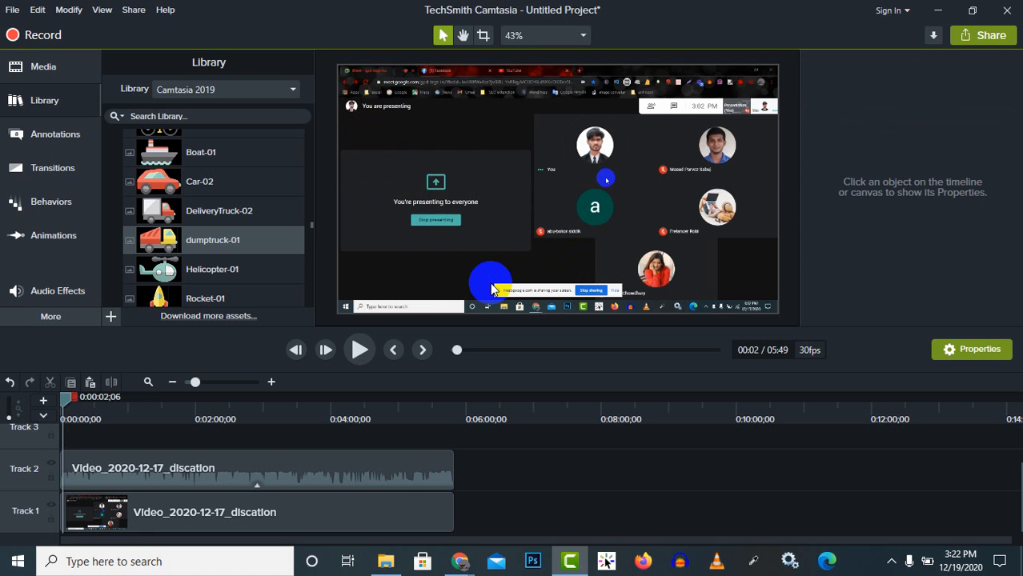
- Reopen the library and look through the remaining Transport icons and the intro templates
left_click(38, 100)
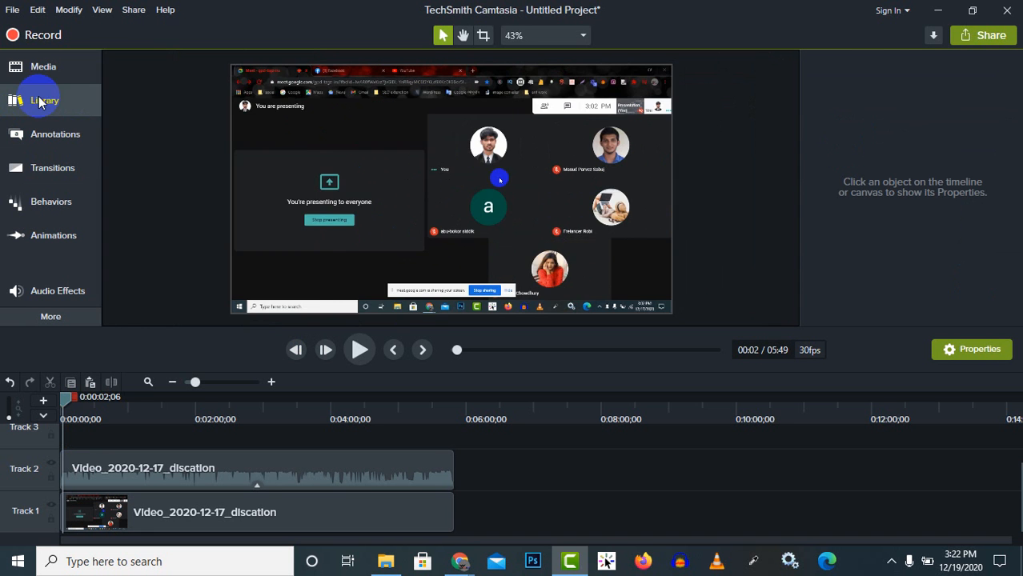
left_click(38, 100)
scroll(172, 179, "up", 3)
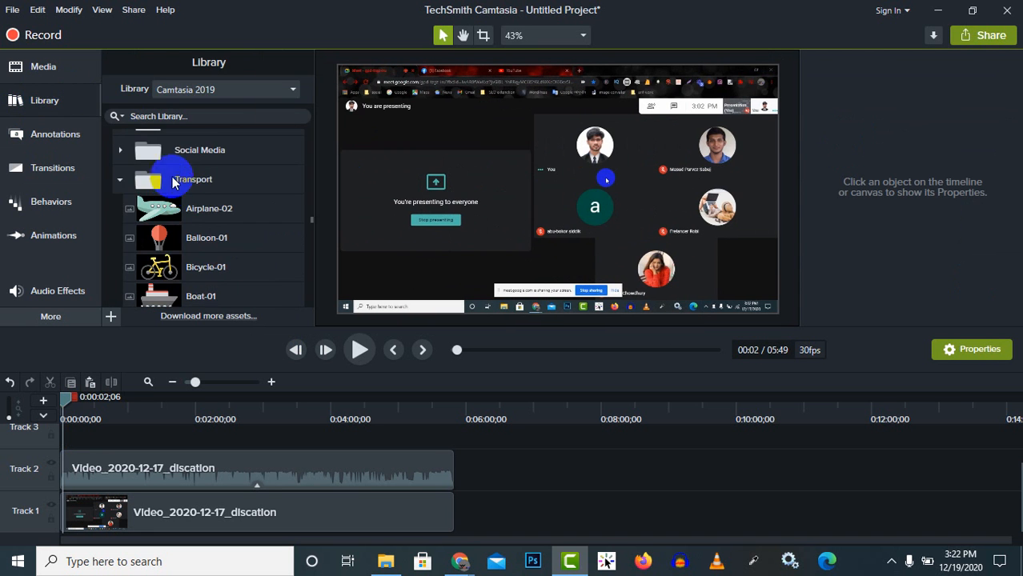
scroll(206, 152, "up", 1)
scroll(192, 161, "down", 10)
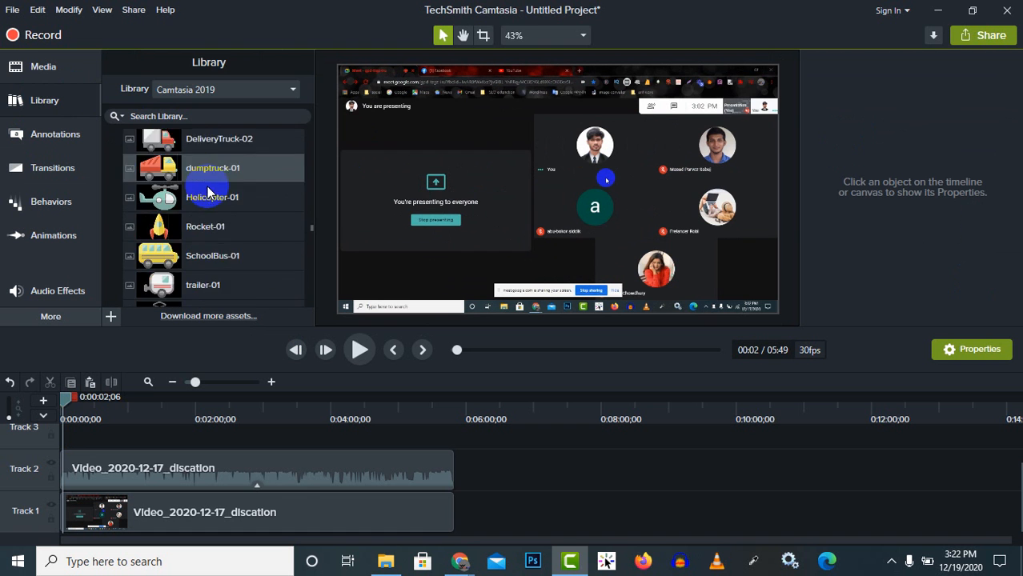
scroll(209, 196, "down", 5)
scroll(193, 203, "up", 1)
scroll(194, 203, "down", 2)
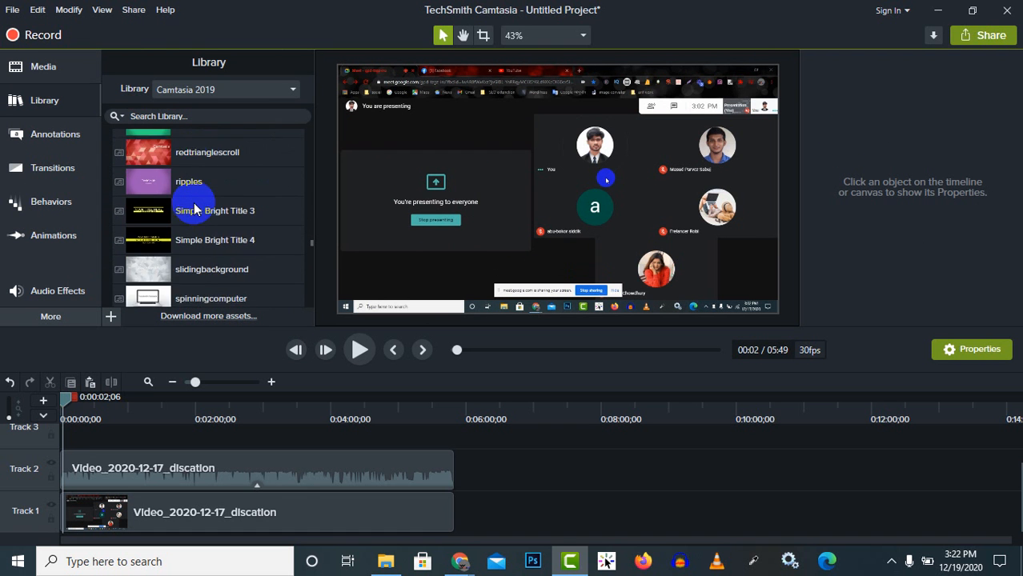
scroll(194, 203, "up", 2)
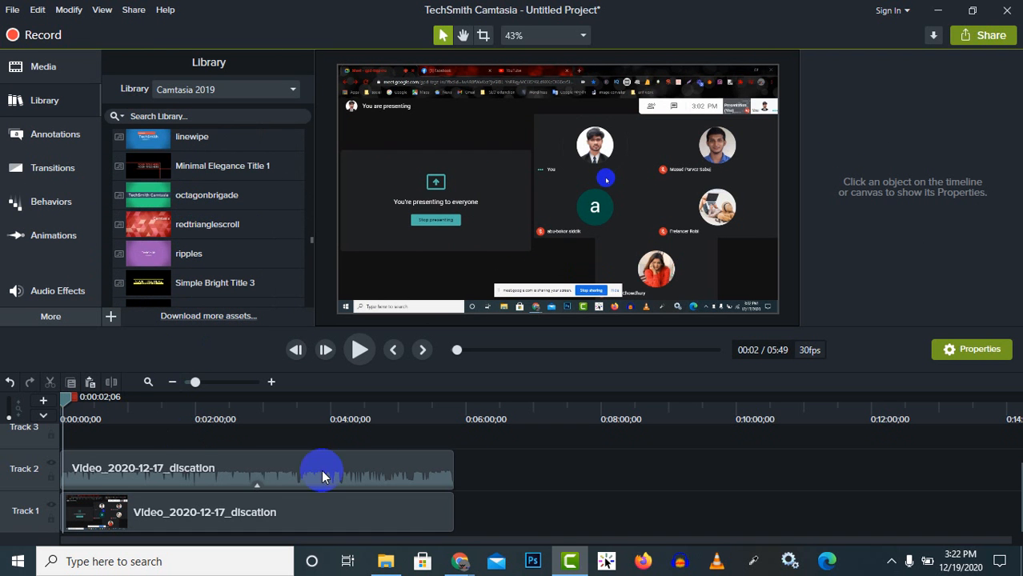
- Move the audio and video clips on Tracks 2 and 1 together about 29 seconds along the timeline, freeing space at the start
left_click(492, 450)
left_click_drag(492, 450, 419, 522)
- Preview the octagonbrigade intro from the library and place it at the start of Track 2
scroll(179, 204, "up", 1)
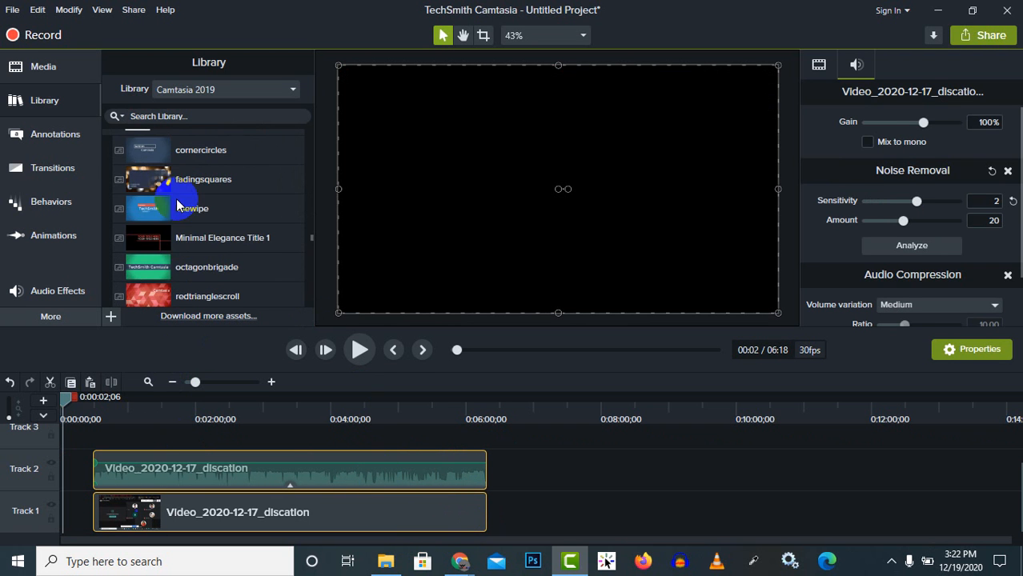
scroll(156, 198, "up", 3)
scroll(167, 217, "down", 5)
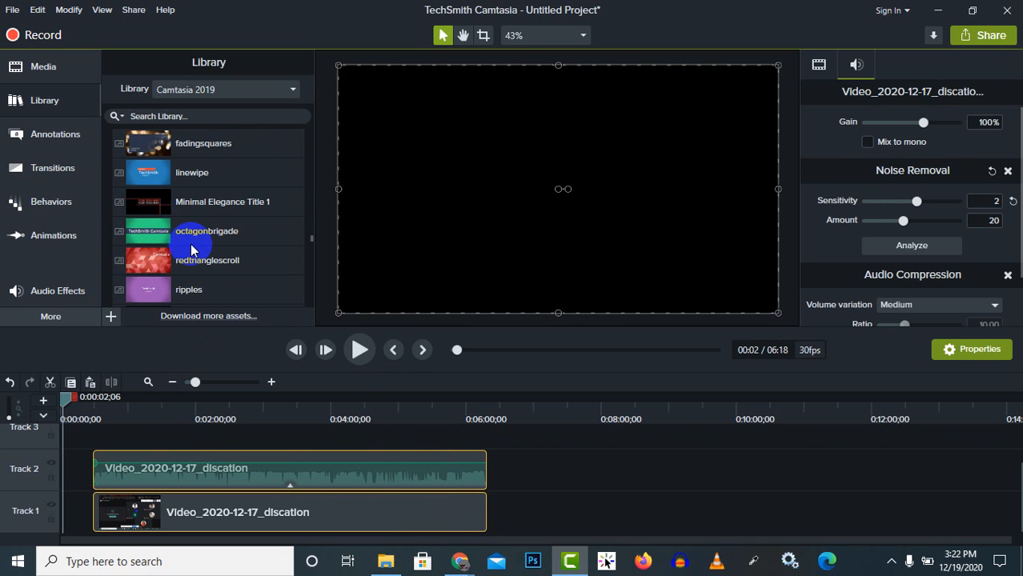
left_click(150, 234)
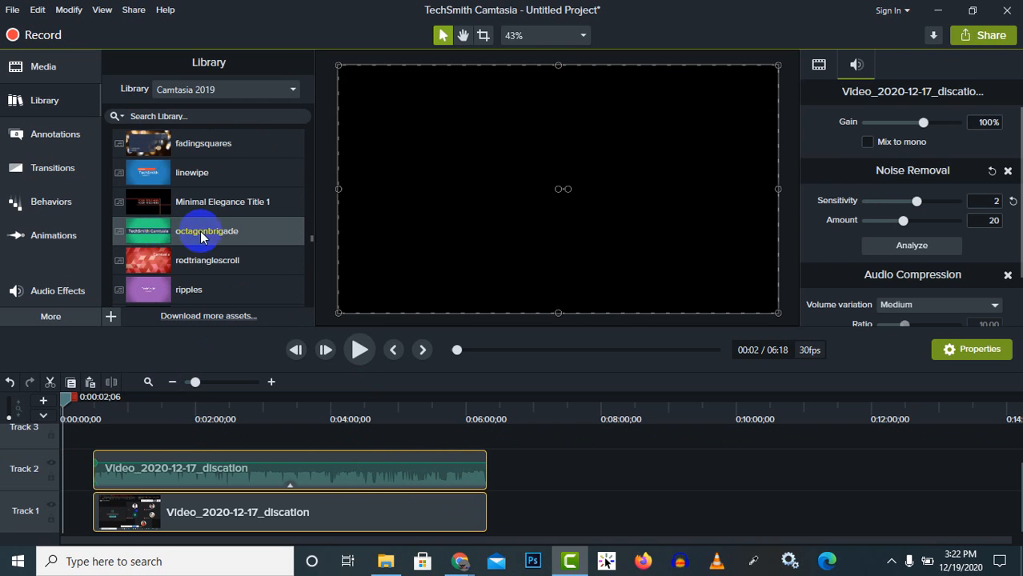
double_click(153, 233)
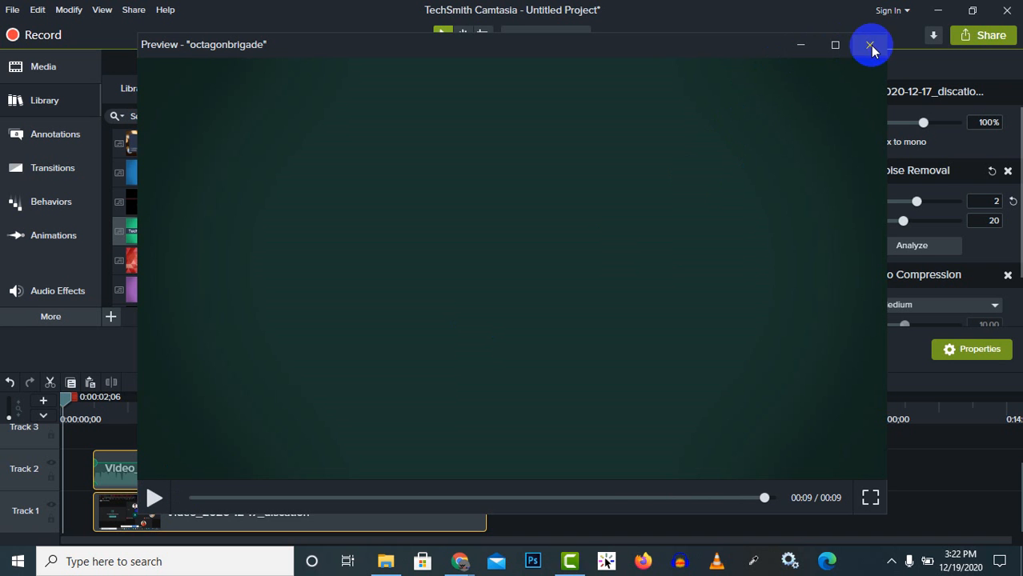
left_click(870, 44)
left_click_drag(249, 233, 68, 476)
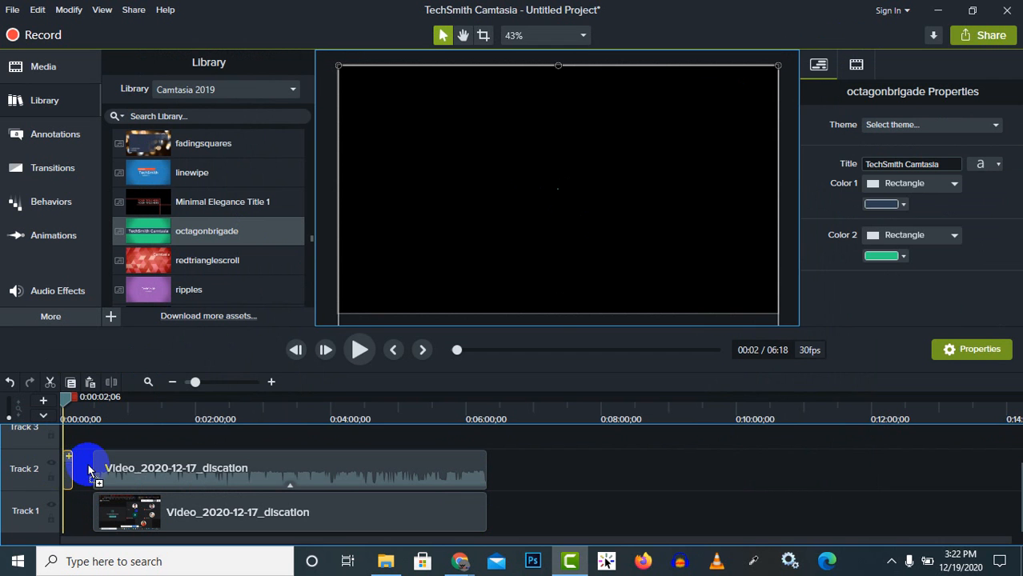
- Select the audio and video clips together and move them up to Tracks 3 and 2, close behind the octagonbrigade intro
left_click(544, 463)
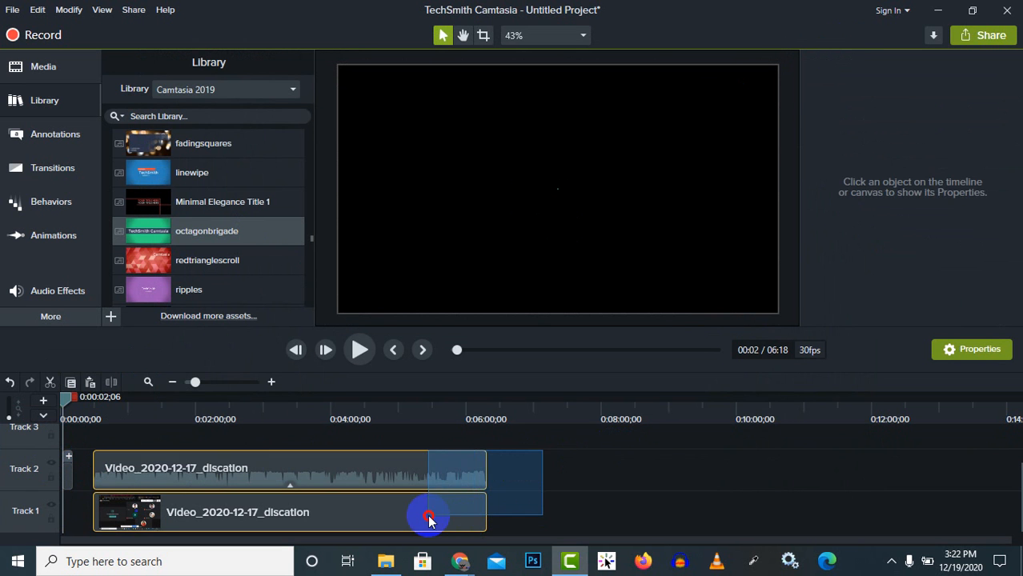
left_click(429, 485)
left_click(504, 478)
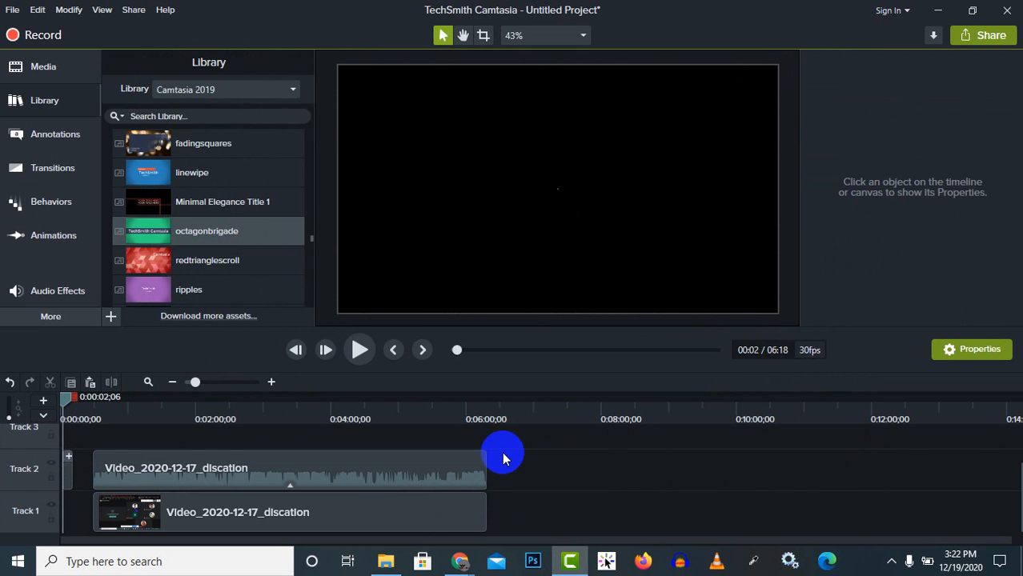
left_click_drag(513, 457, 464, 460)
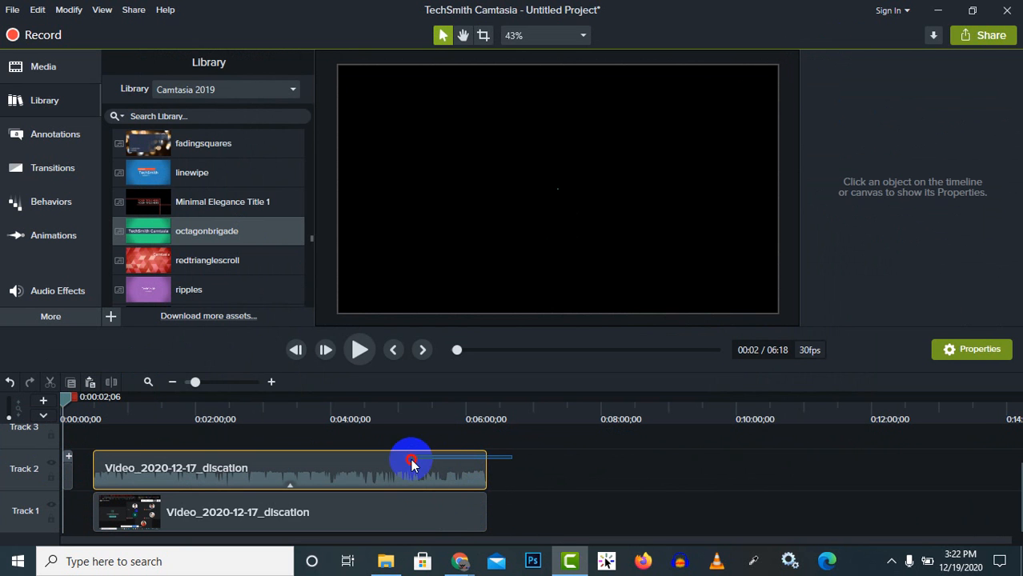
left_click(388, 472)
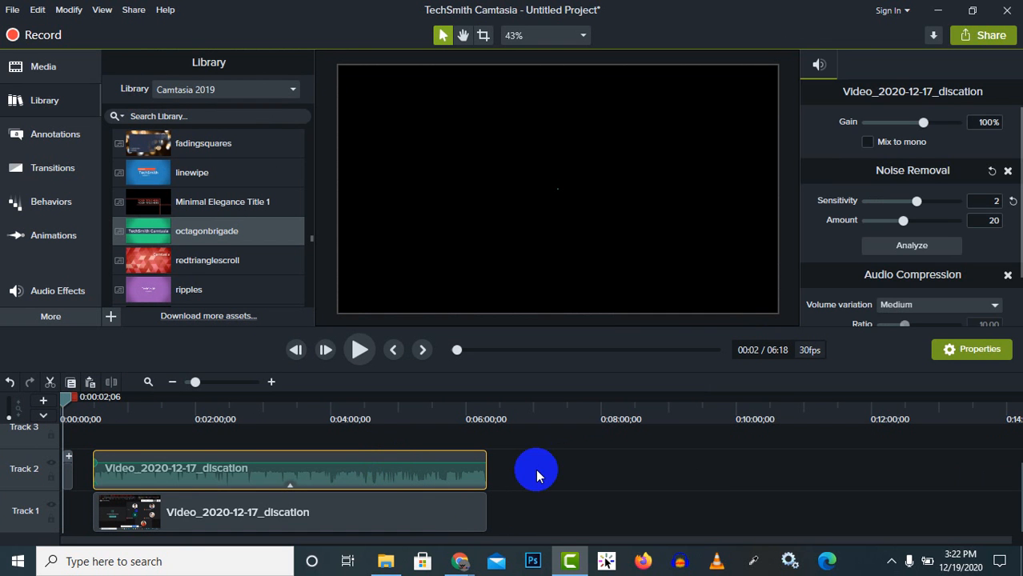
left_click_drag(517, 464, 393, 512)
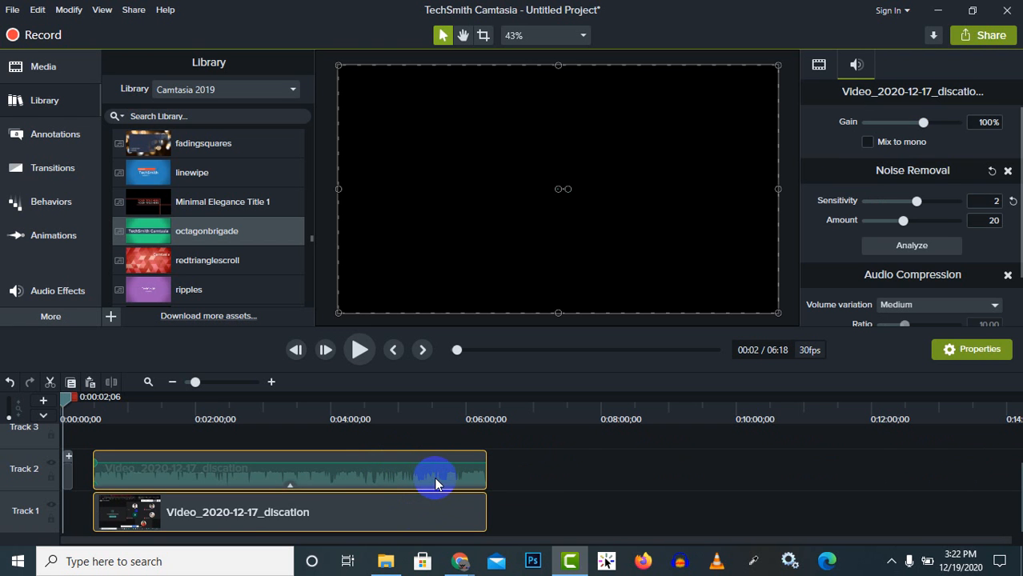
left_click_drag(434, 479, 223, 435)
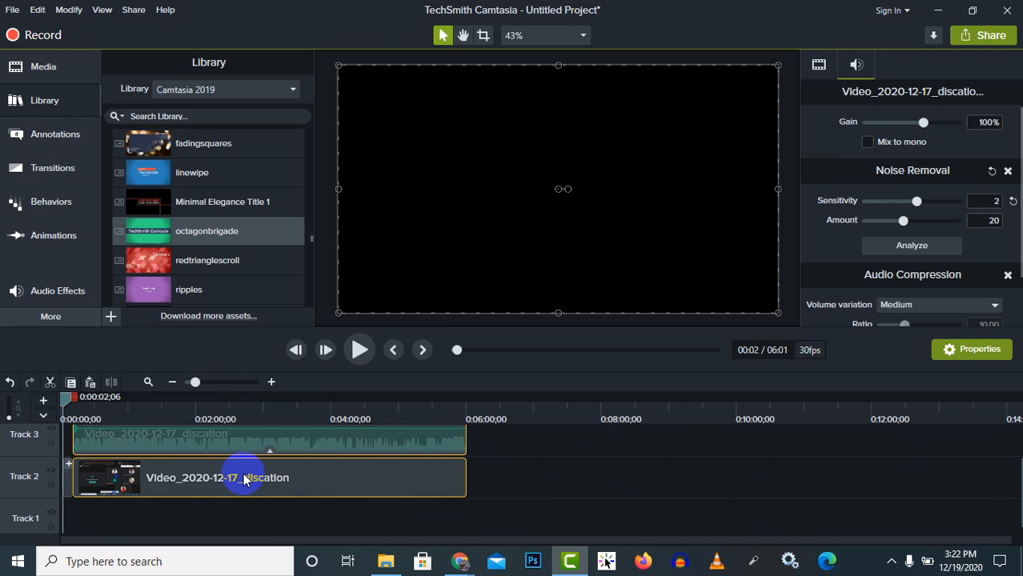
scroll(244, 473, "up", 1)
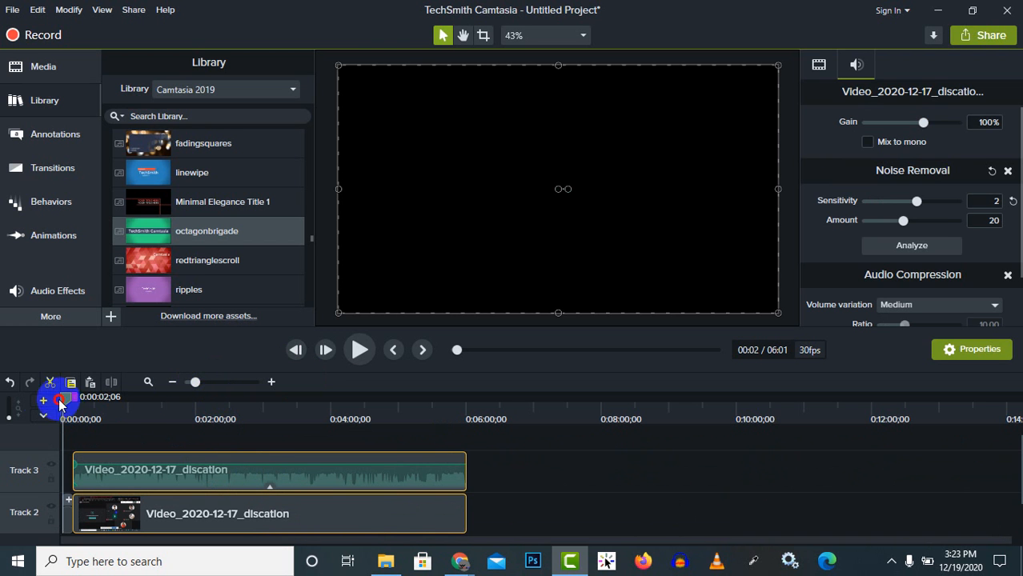
- Close the remaining gap between the intro and the clips, and play the timeline from the start
left_click_drag(59, 402, 39, 400)
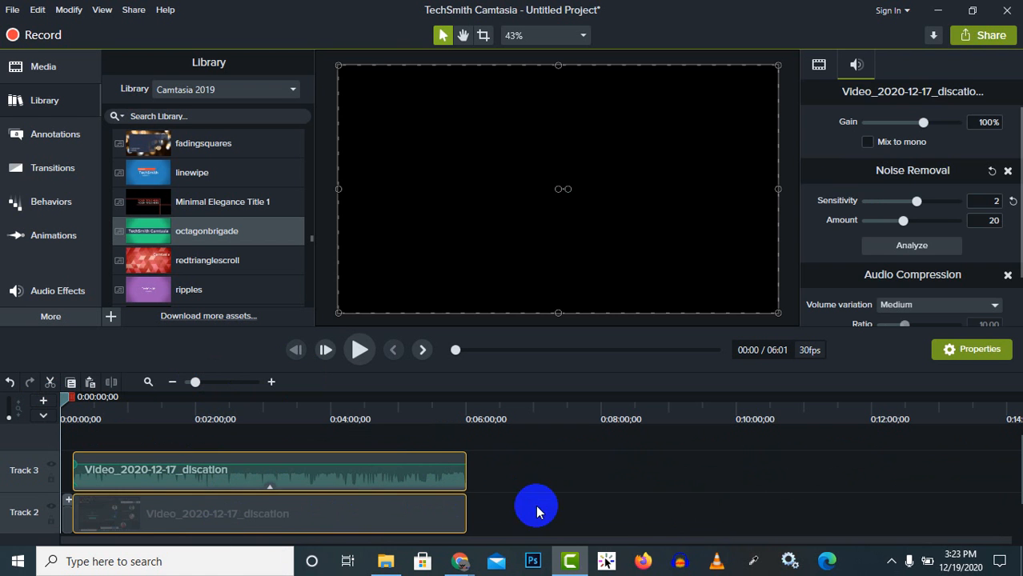
left_click_drag(663, 510, 58, 488)
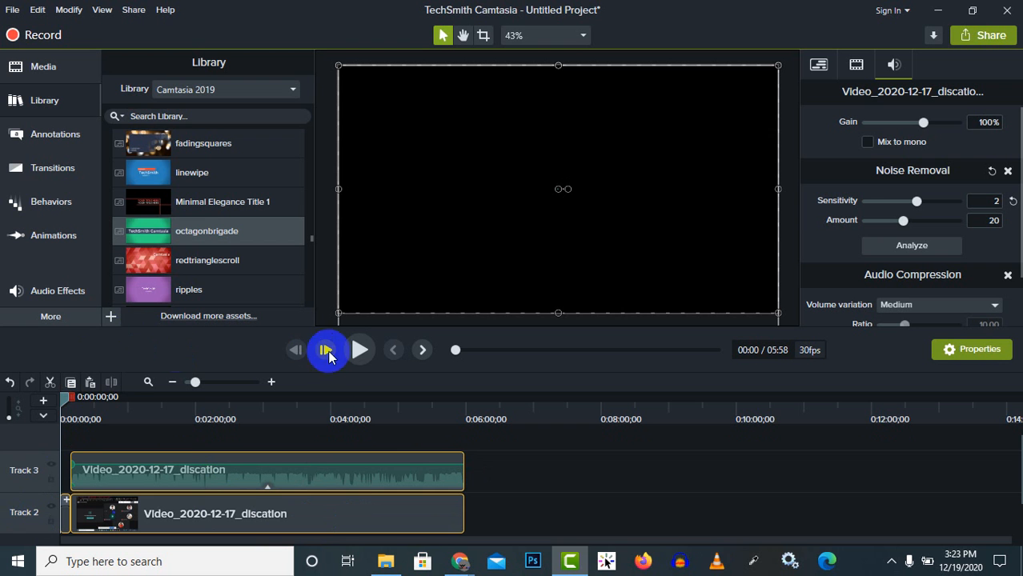
left_click(360, 350)
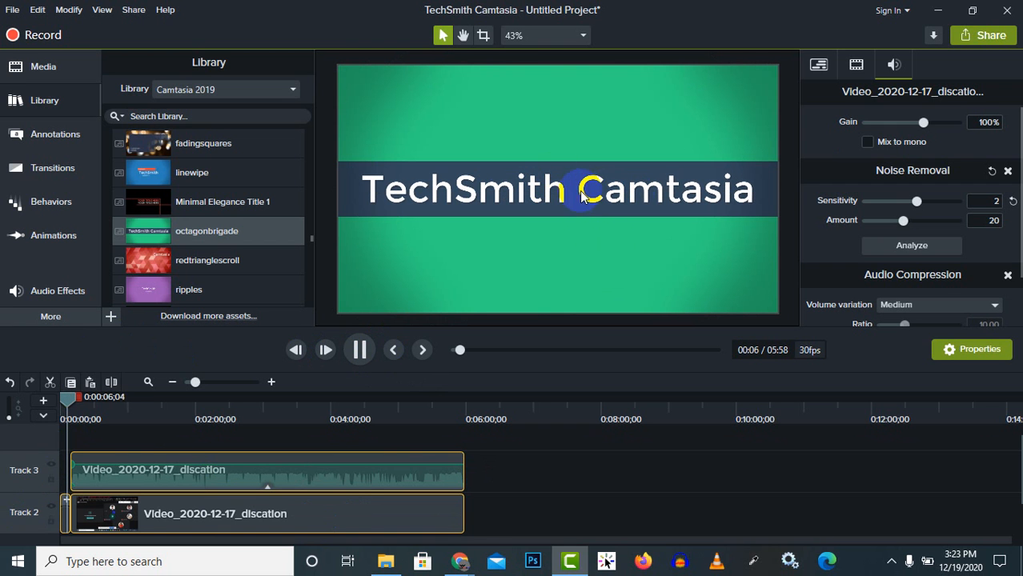
- Stop playback on the intro title and replace its text with "ajstech ytc"
left_click(588, 196)
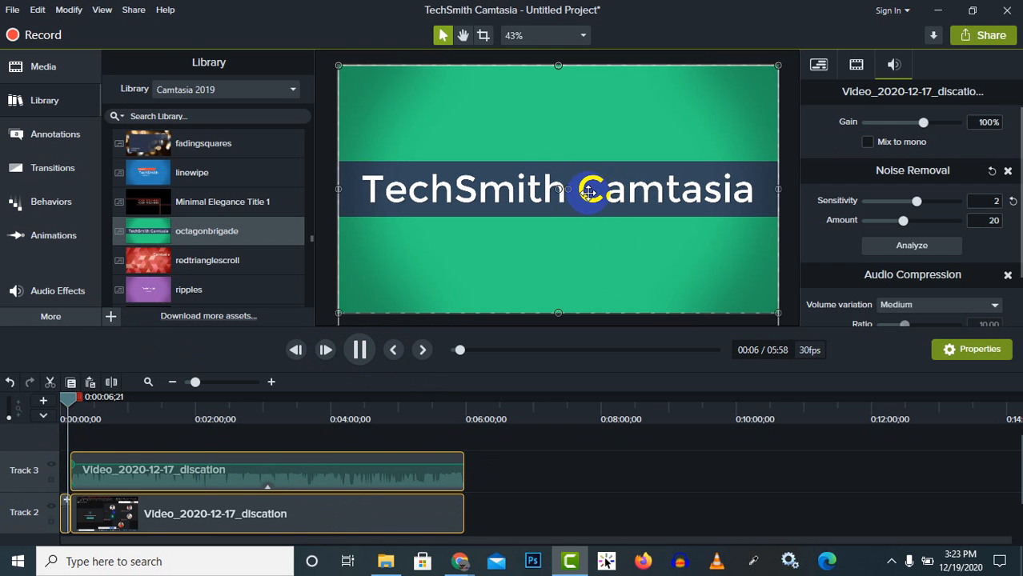
left_click(582, 192)
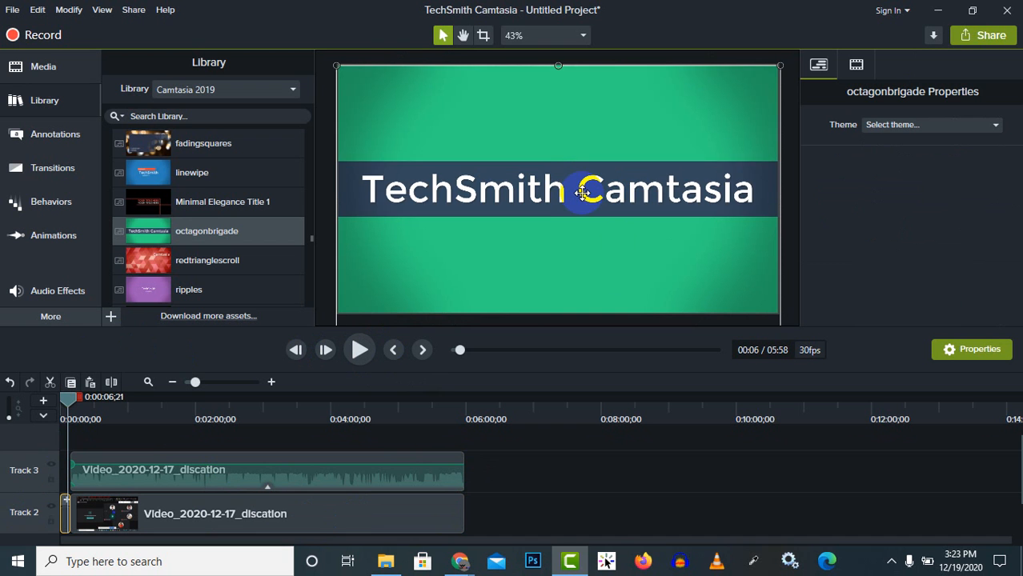
left_click(583, 192)
double_click(584, 192)
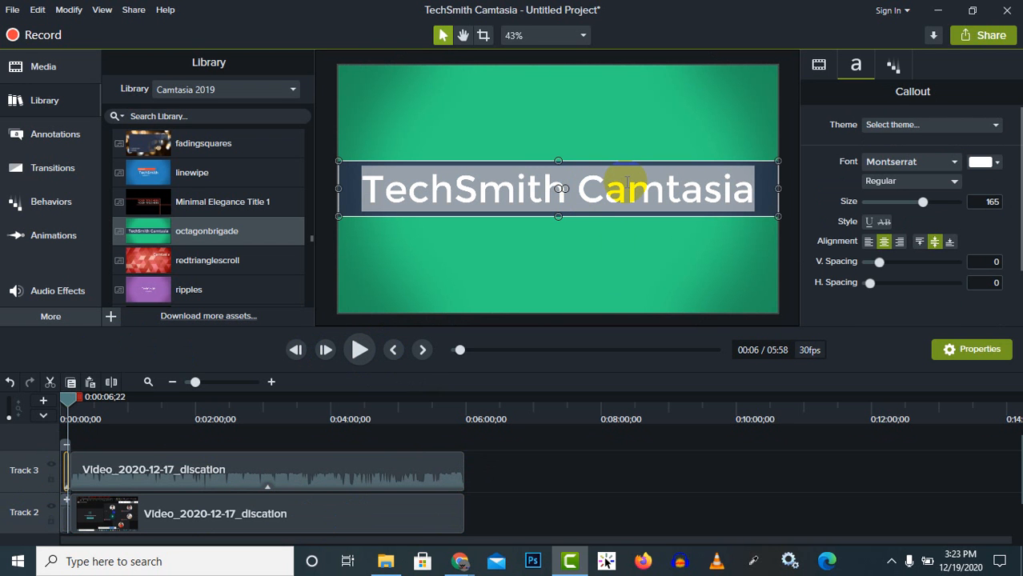
triple_click(625, 182)
key("BackSpace")
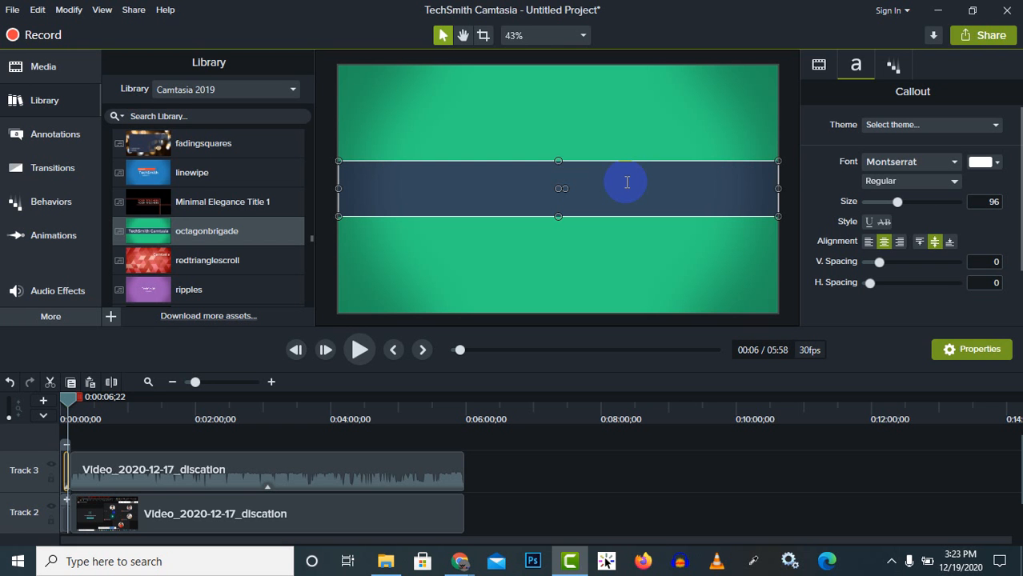
type("ajstech")
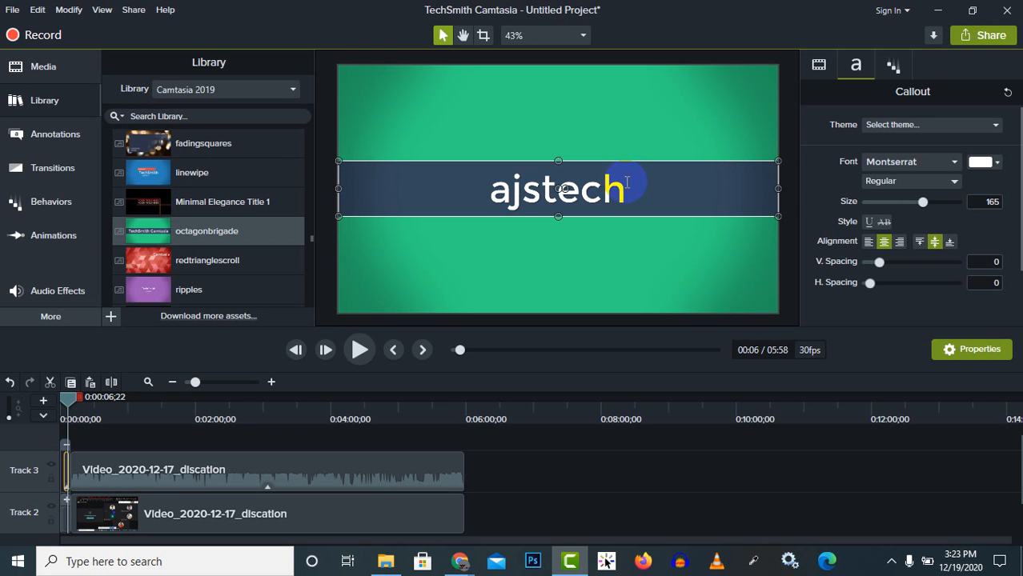
type(" ytc")
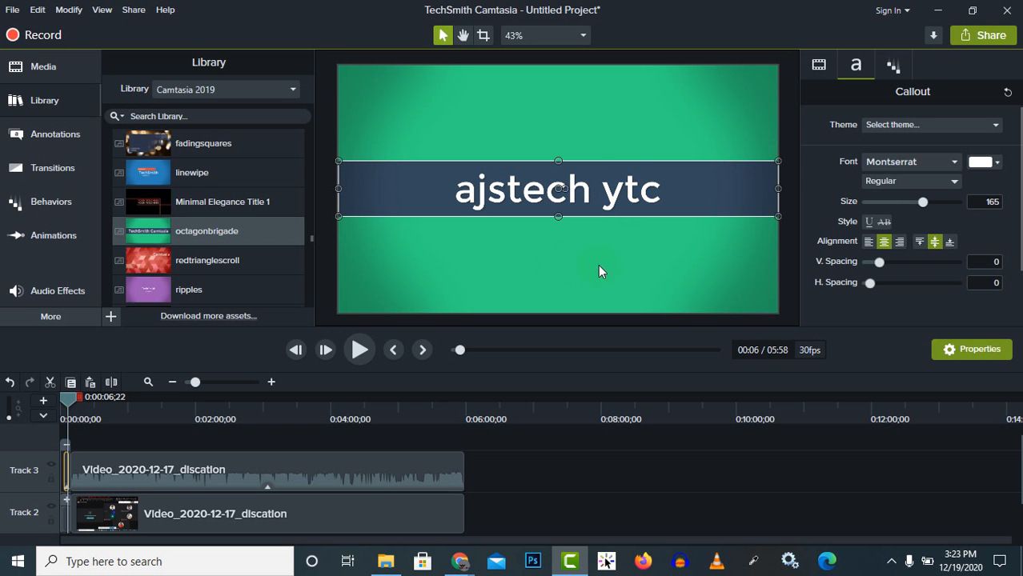
- Try to change the intro title's font colour to red without selecting its text
left_click(981, 163)
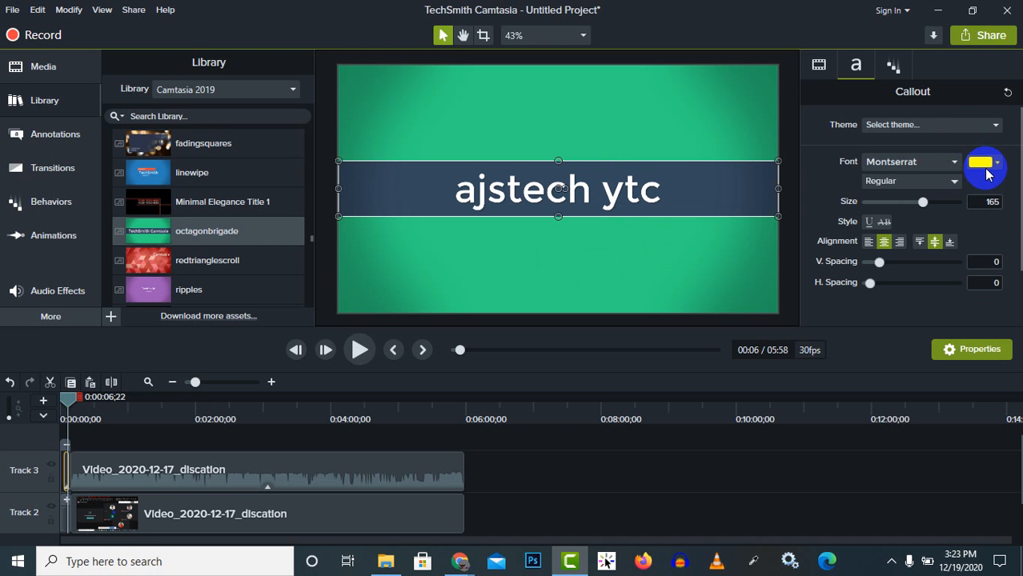
left_click(986, 168)
left_click_drag(936, 270, 970, 225)
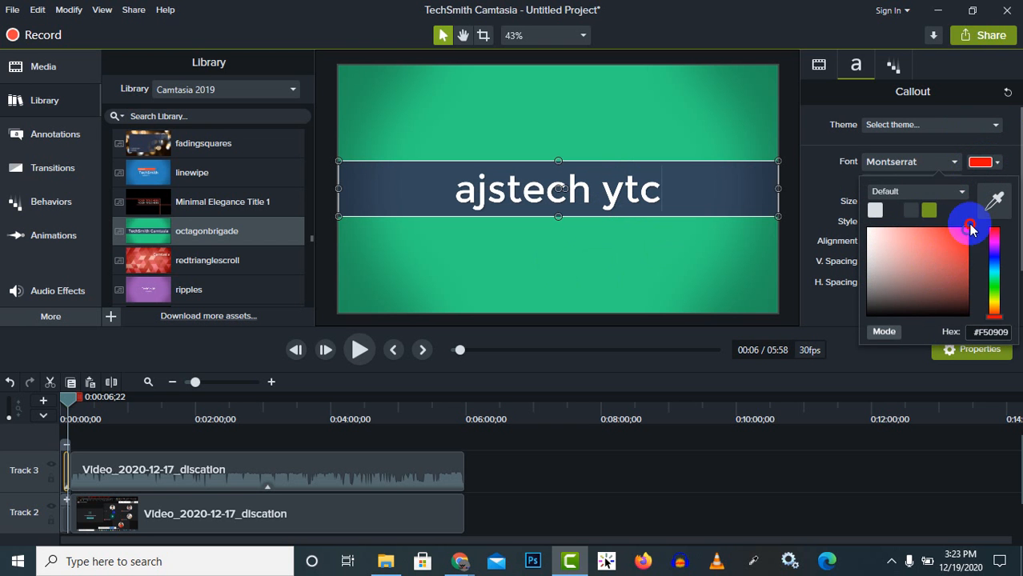
mouse_move(942, 262)
left_mouse_down()
mouse_move(978, 165)
mouse_move(950, 273)
mouse_move(974, 219)
left_mouse_up()
- Select the whole "ajstech ytc" intro title and change its font colour to bright cyan-blue
triple_click(506, 186)
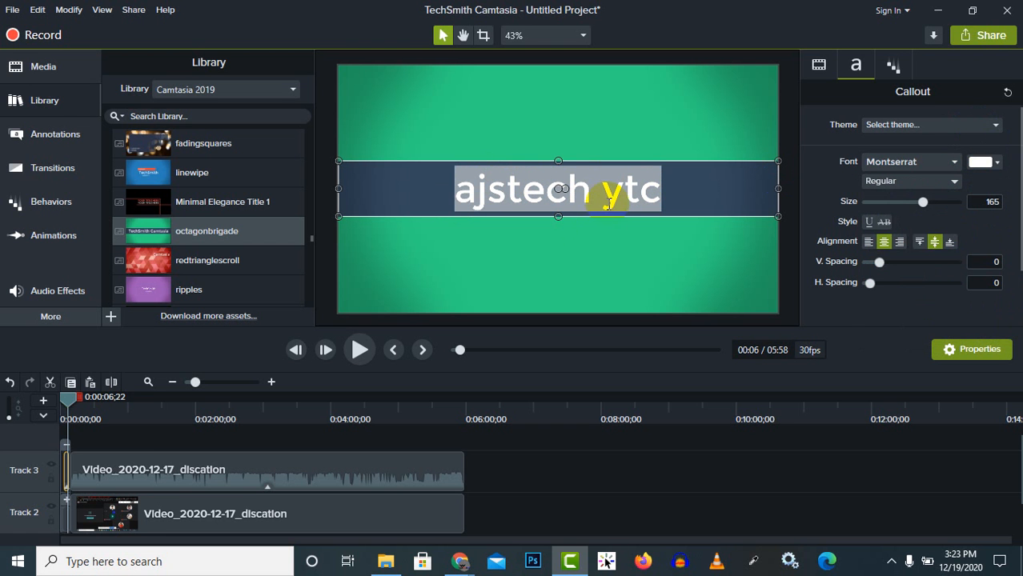
left_click(983, 162)
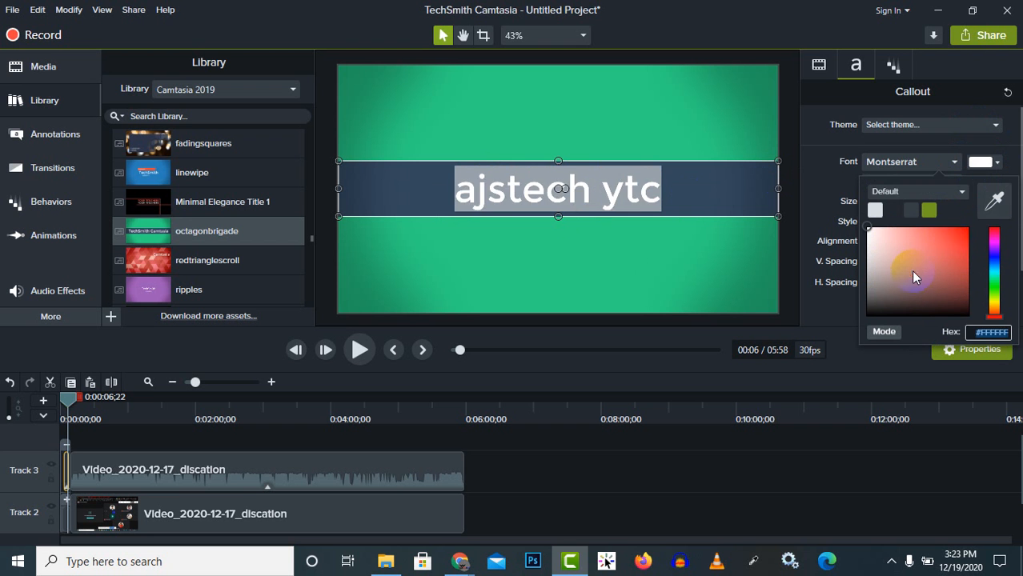
left_click(948, 236)
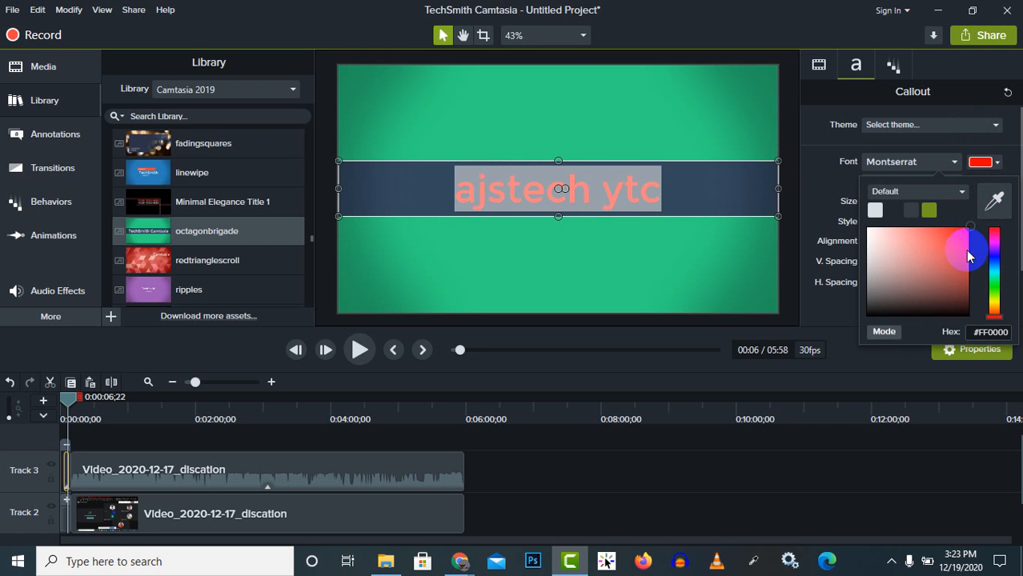
mouse_move(955, 253)
left_mouse_down()
mouse_move(943, 261)
mouse_move(871, 243)
mouse_move(929, 255)
left_mouse_up()
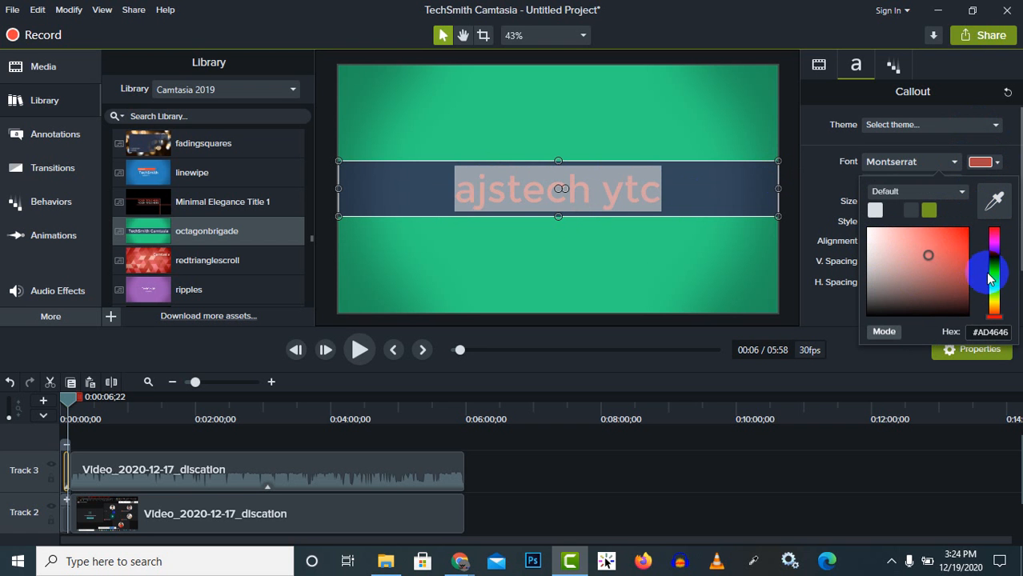
left_click_drag(994, 273, 997, 278)
left_click_drag(879, 259, 969, 211)
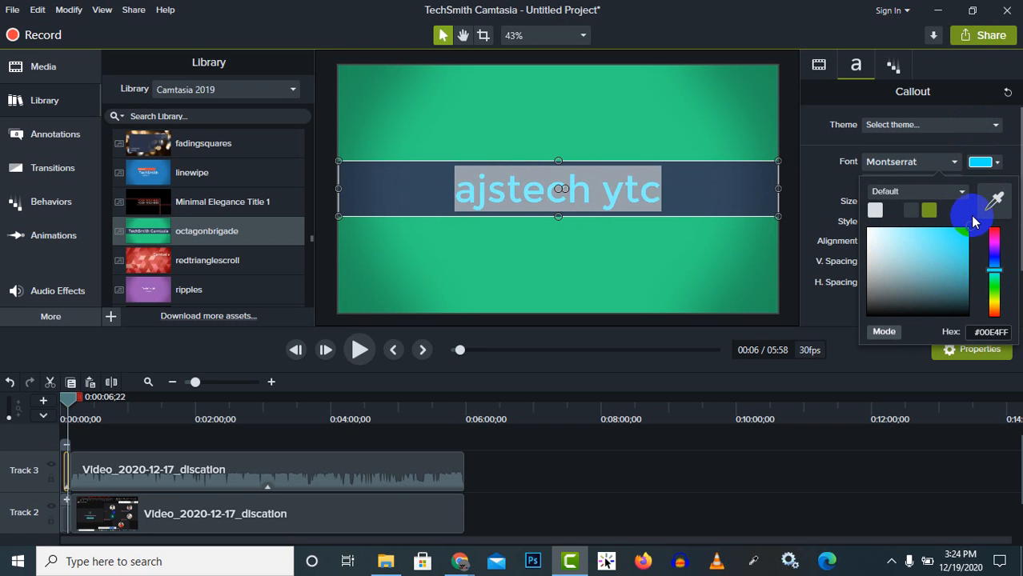
left_click(836, 178)
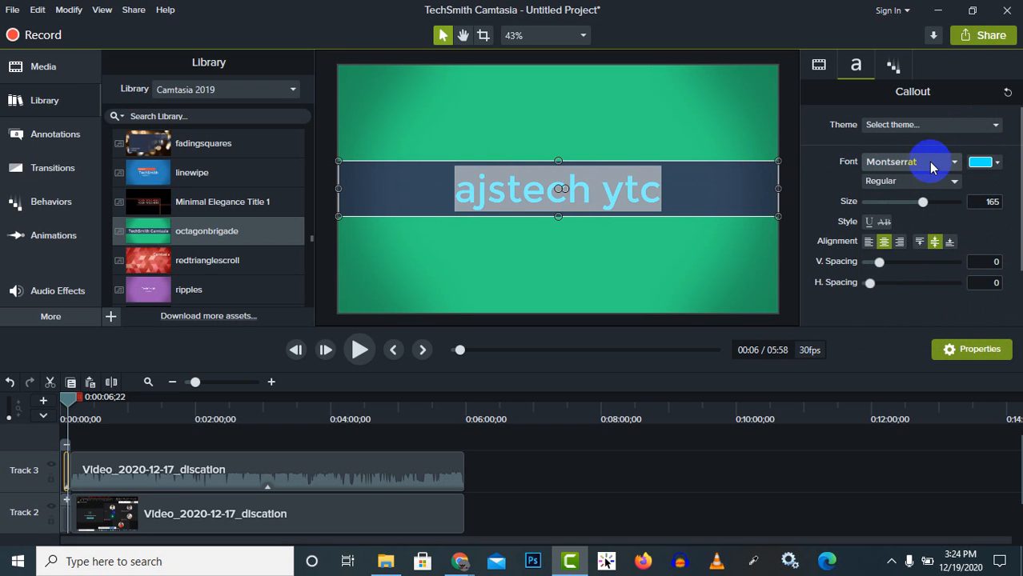
- Change the title's font to Bebas Neue Bold and set its size to 145
left_click(954, 163)
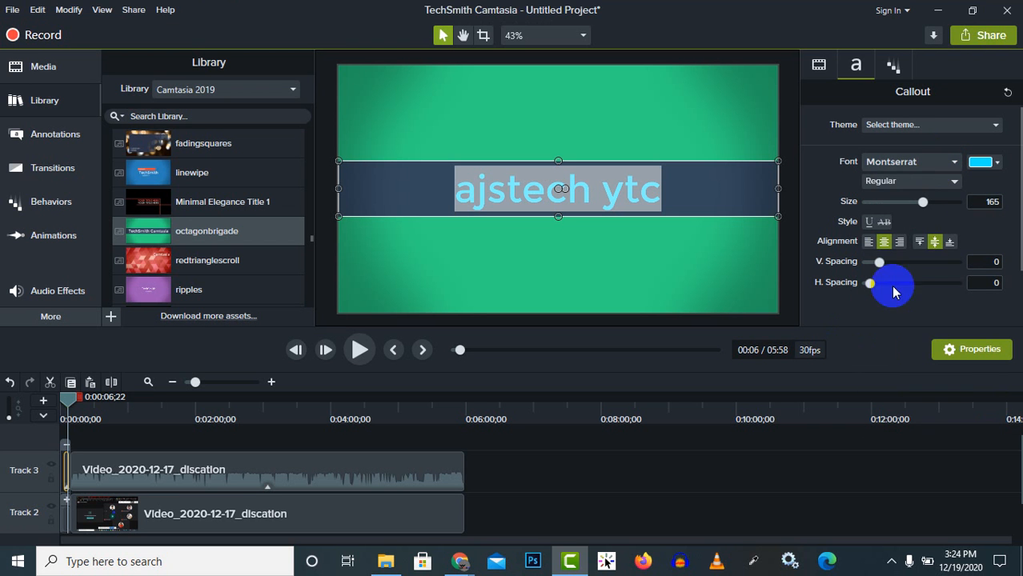
left_click(929, 165)
scroll(929, 344, "down", 5)
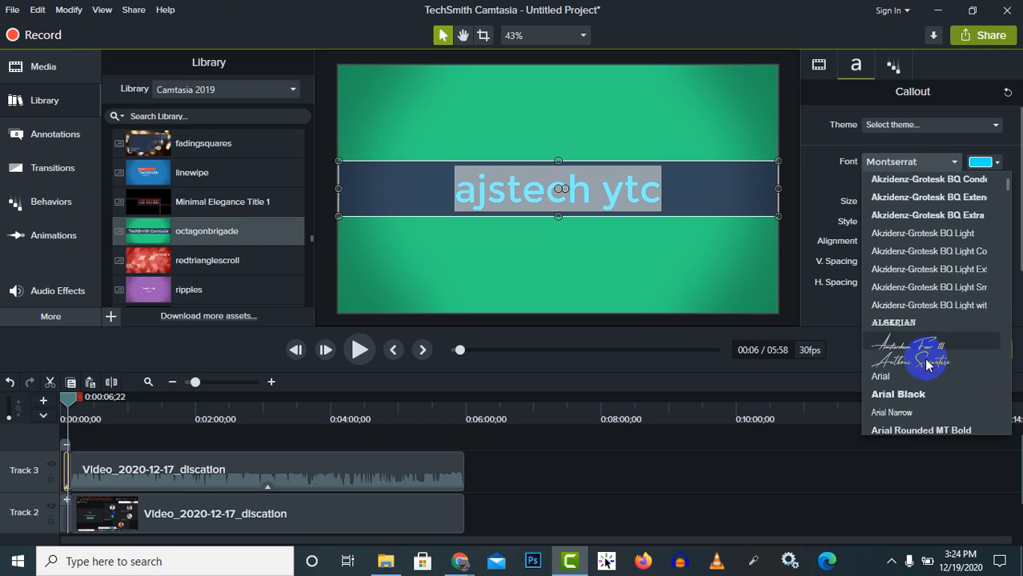
scroll(920, 377, "down", 3)
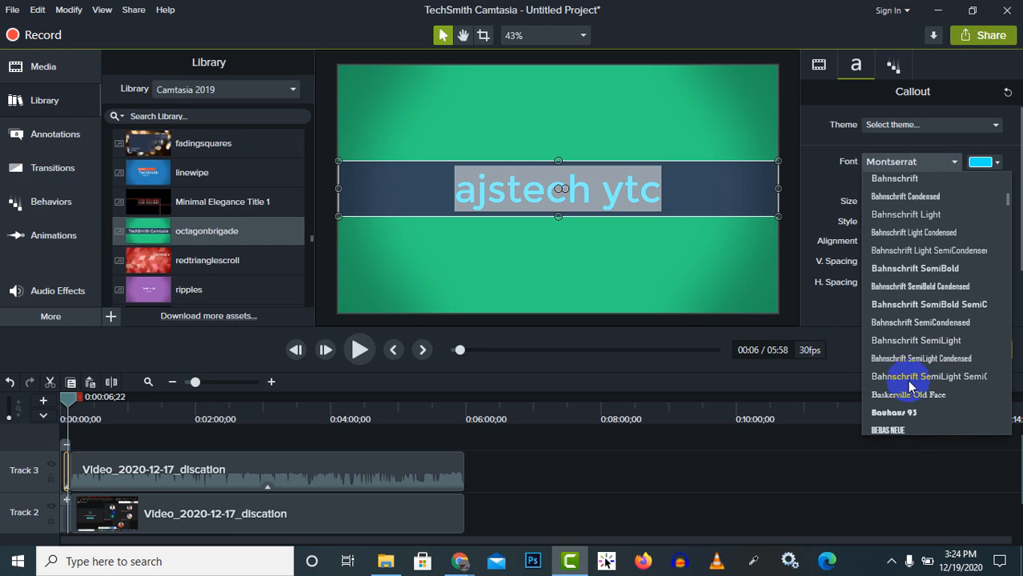
left_click(917, 414)
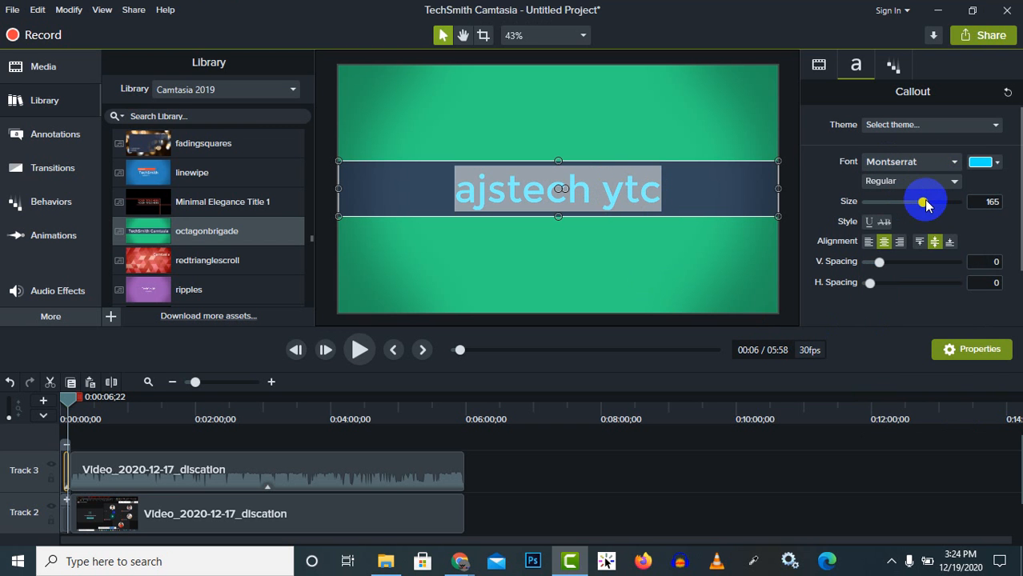
mouse_move(929, 210)
left_mouse_down()
mouse_move(975, 206)
mouse_move(898, 205)
mouse_move(915, 206)
left_mouse_up()
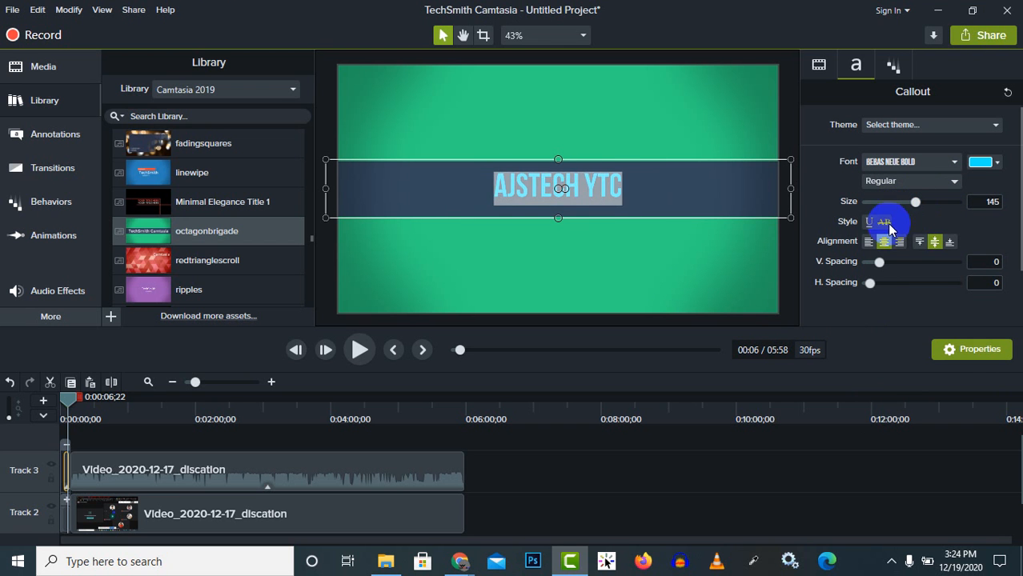
- Align the title text to the right and bottom of its box, with vertical spacing 0.6 and horizontal spacing 0.4
left_click(869, 241)
left_click(899, 242)
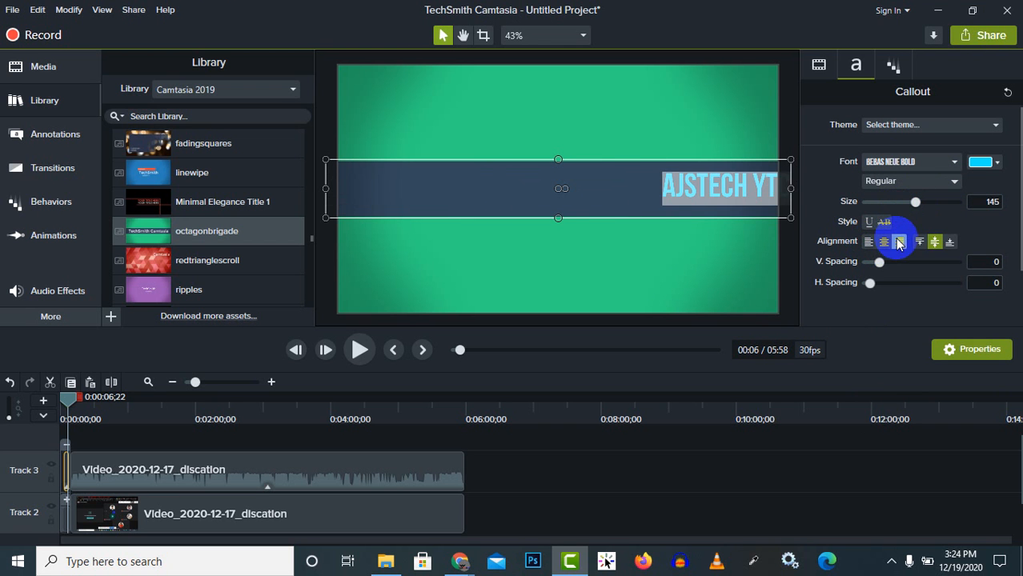
left_click(921, 242)
left_click(937, 246)
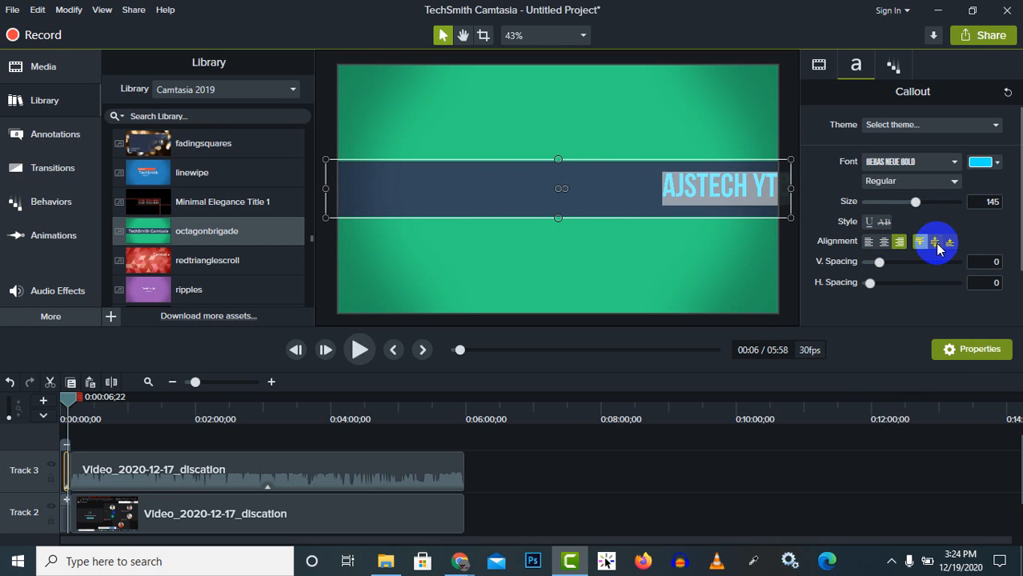
left_click(950, 241)
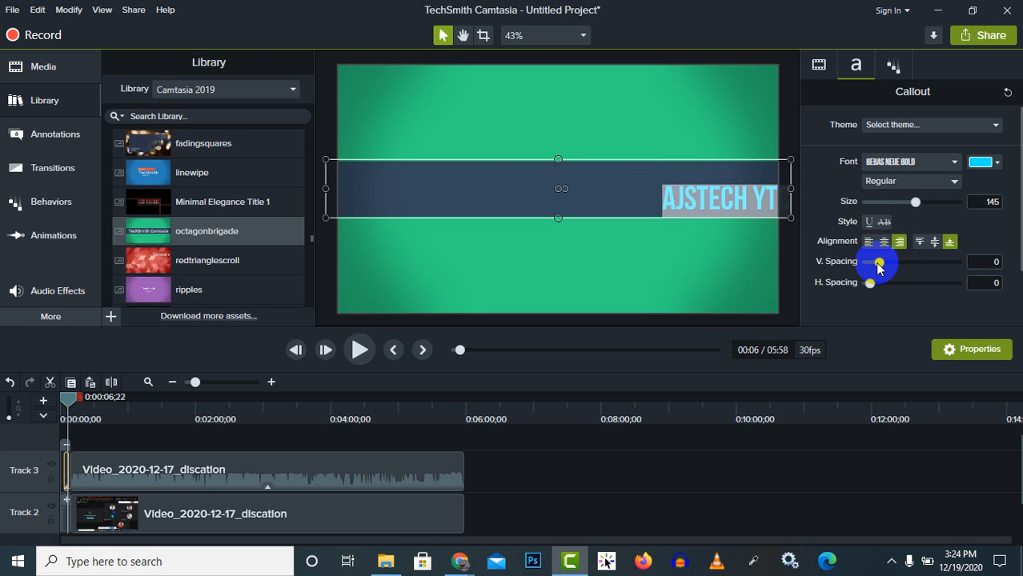
left_click_drag(883, 268, 878, 288)
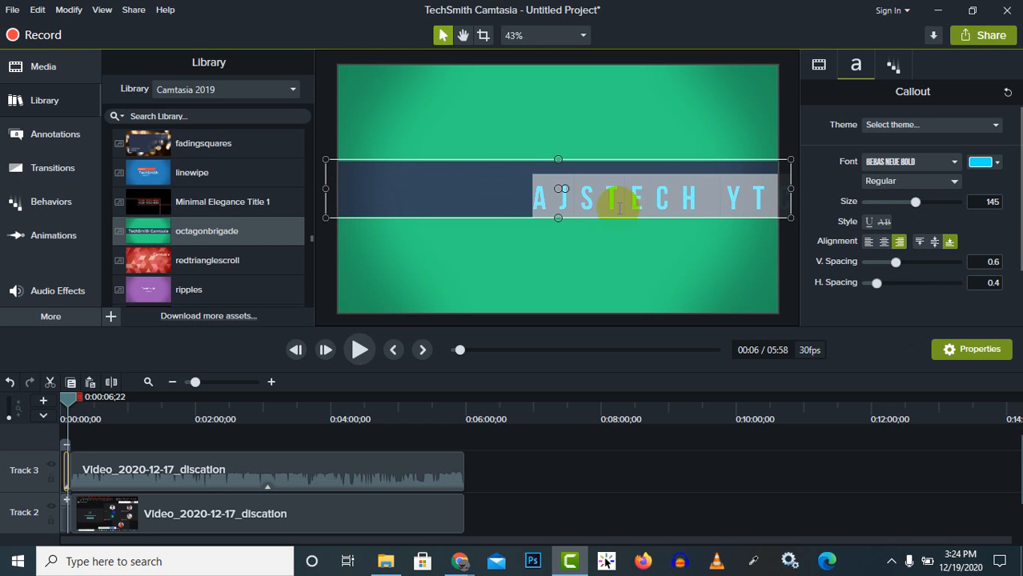
- Browse the text behaviors and apply the Reveal behavior to the intro title
left_click(40, 202)
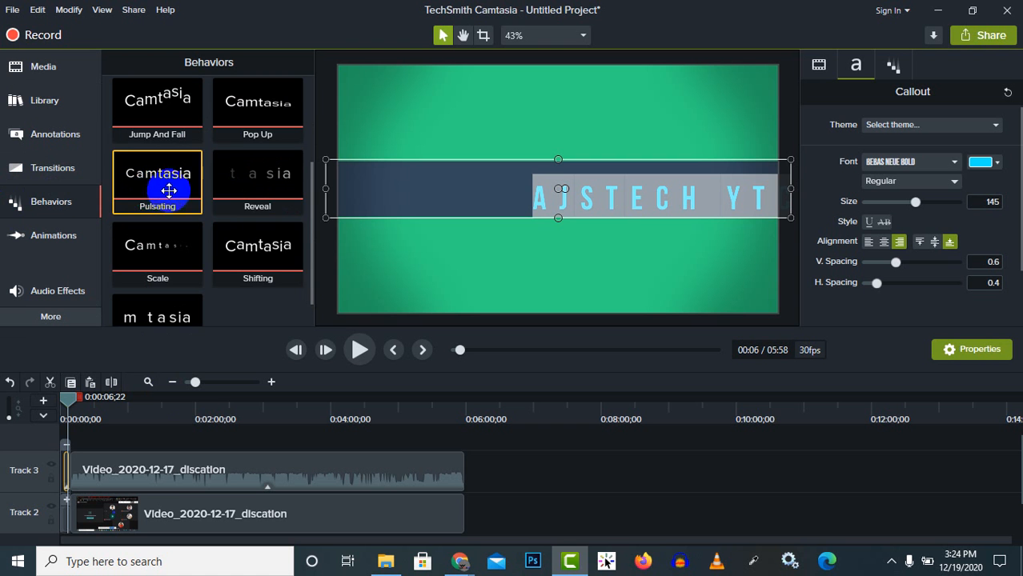
scroll(220, 207, "up", 2)
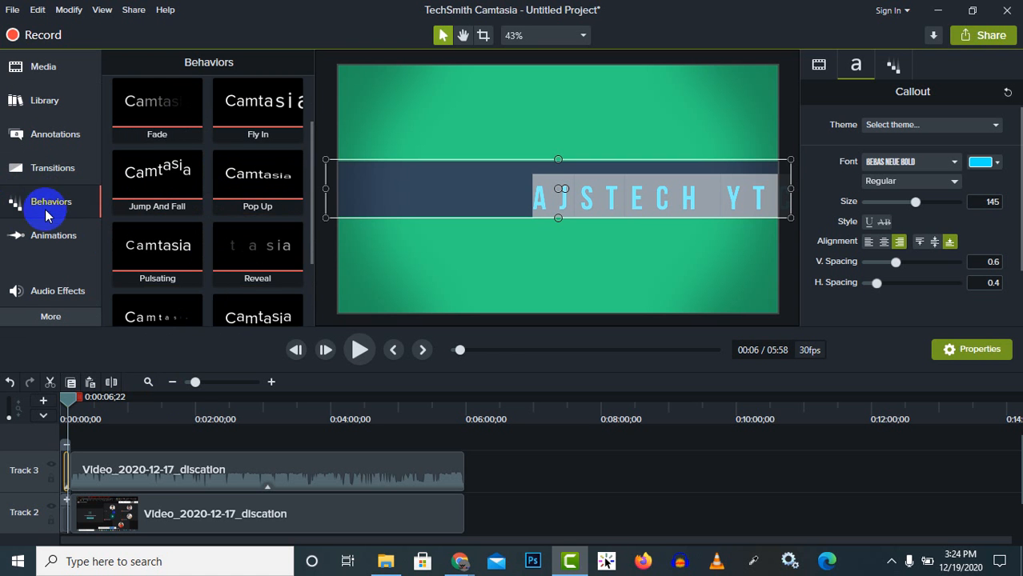
scroll(251, 203, "down", 3)
scroll(253, 210, "up", 1)
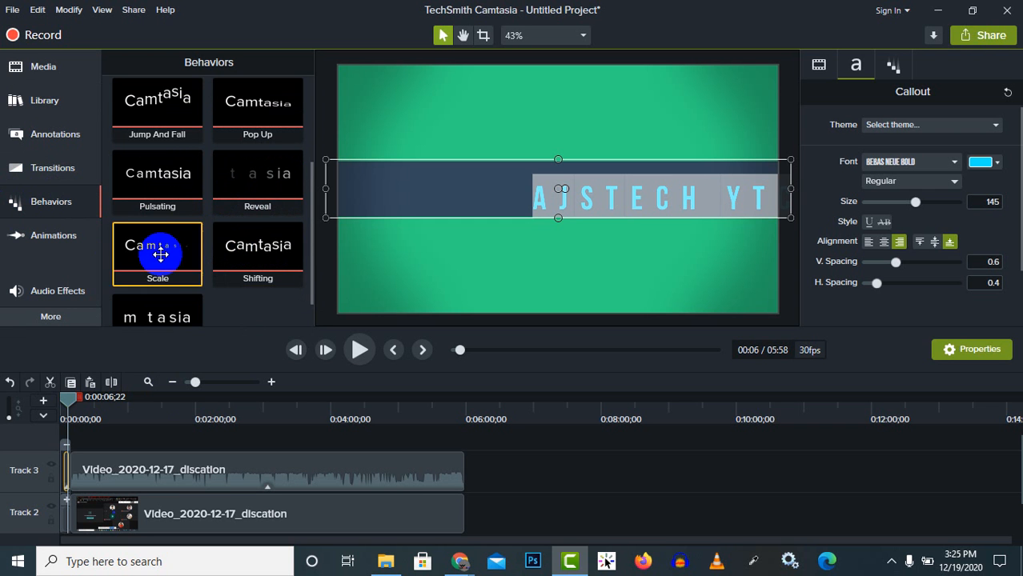
scroll(160, 256, "down", 1)
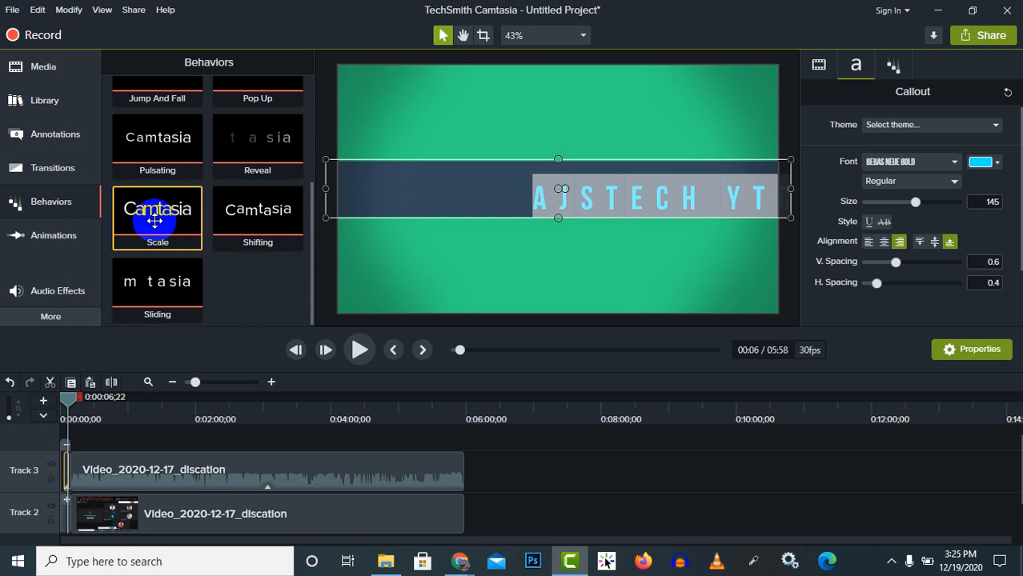
scroll(157, 200, "up", 1)
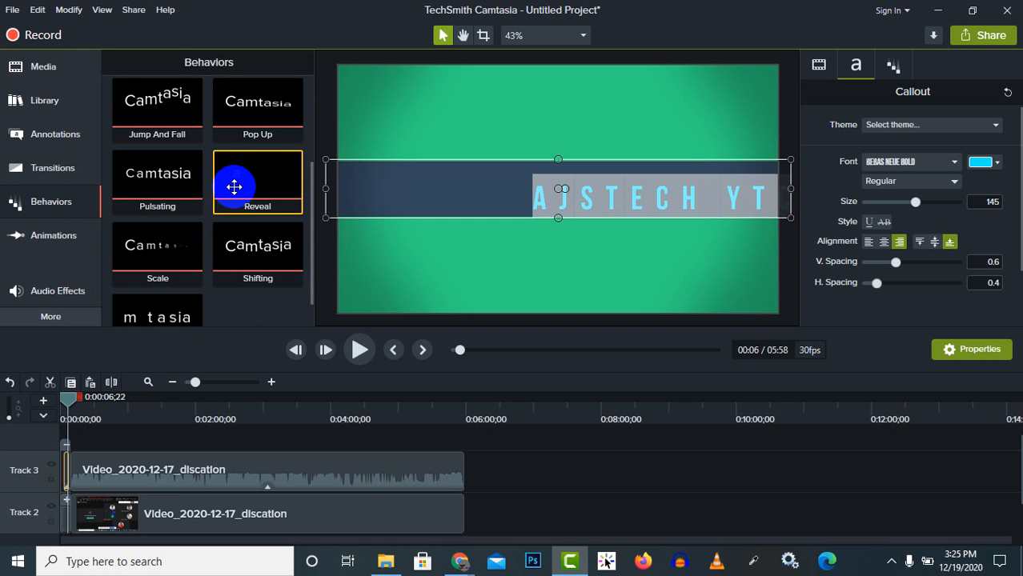
left_click_drag(233, 187, 615, 189)
- Set the Pop Up behavior's In tension to 4.70 and offset to 0.30 s, and the Reveal behavior's In movement to Spring
left_click(837, 144)
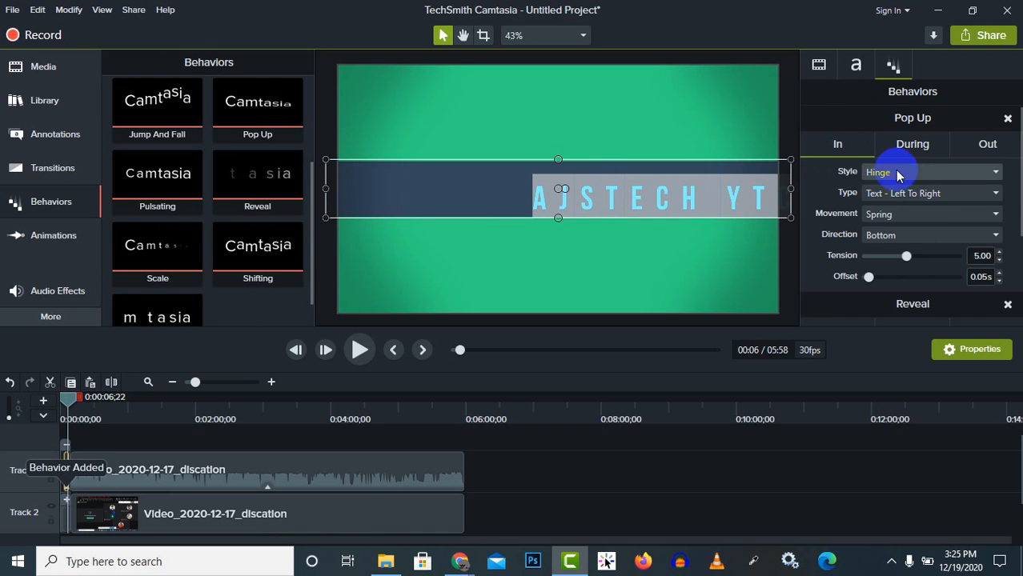
left_click_drag(906, 258, 878, 277)
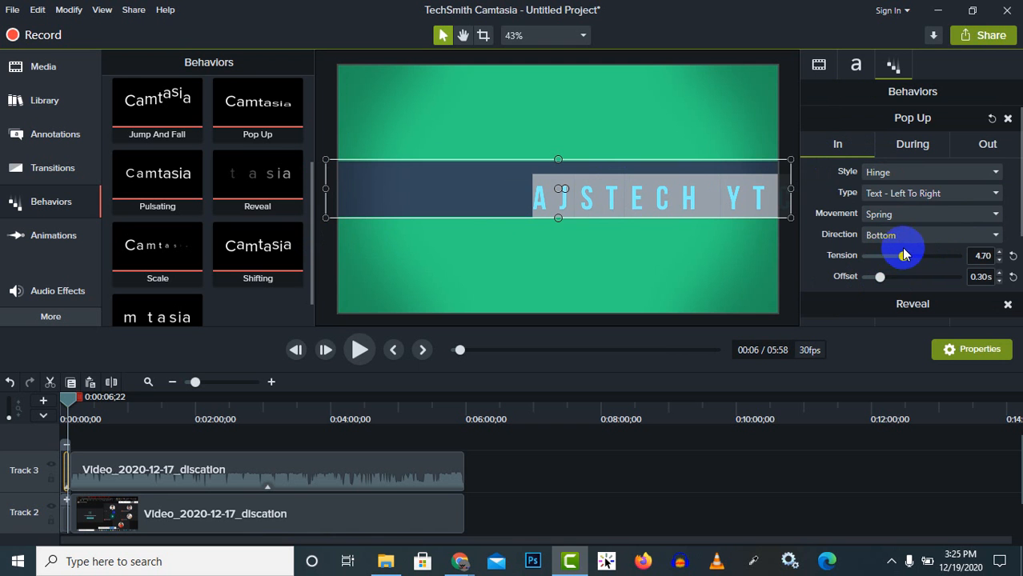
left_click(913, 144)
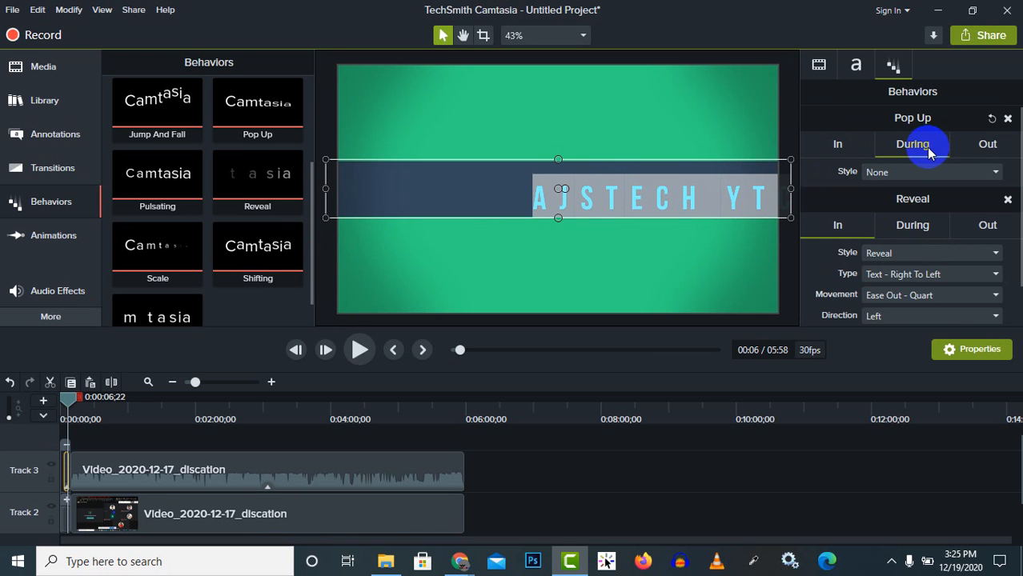
scroll(911, 268, "down", 2)
left_click(923, 249)
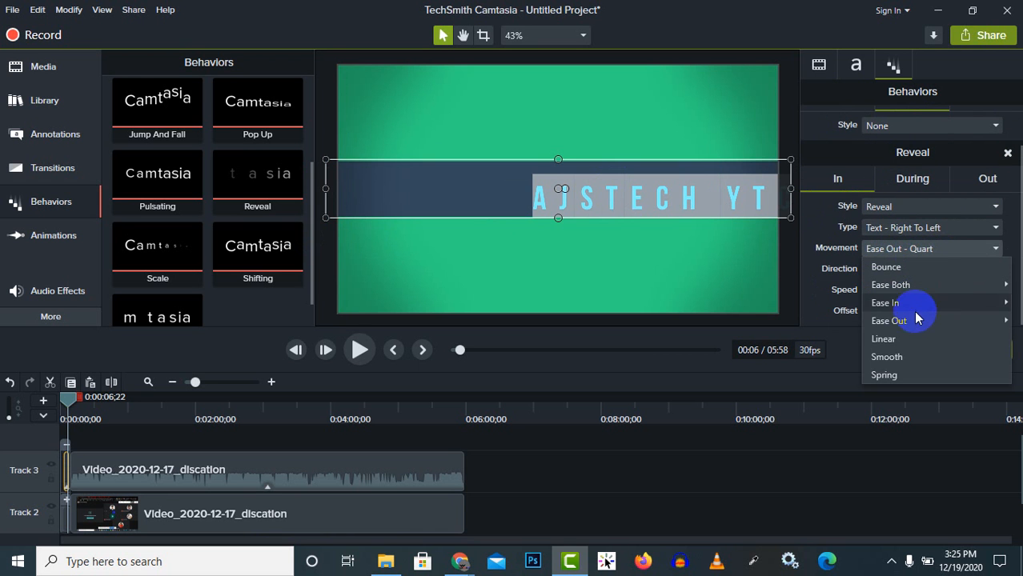
left_click(908, 376)
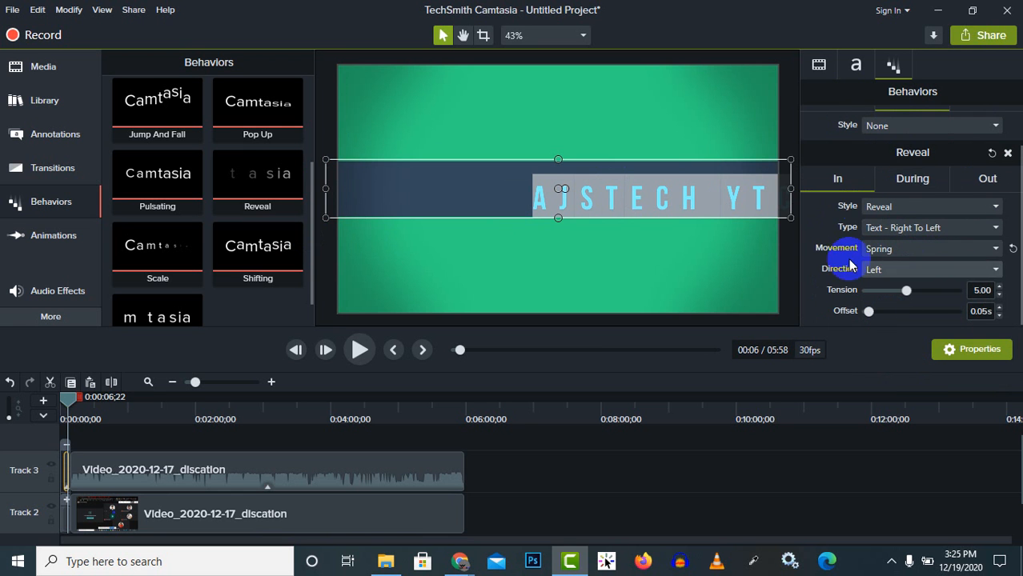
- Review the Reveal behavior's Out and During settings, and play the intro from the start until the video clip begins
left_click(984, 175)
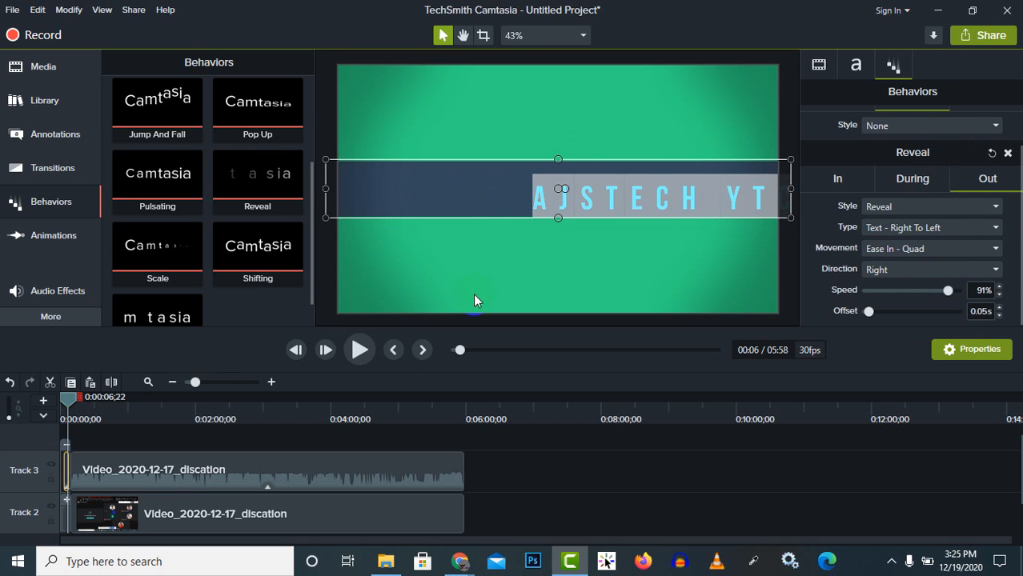
left_click_drag(66, 401, 23, 403)
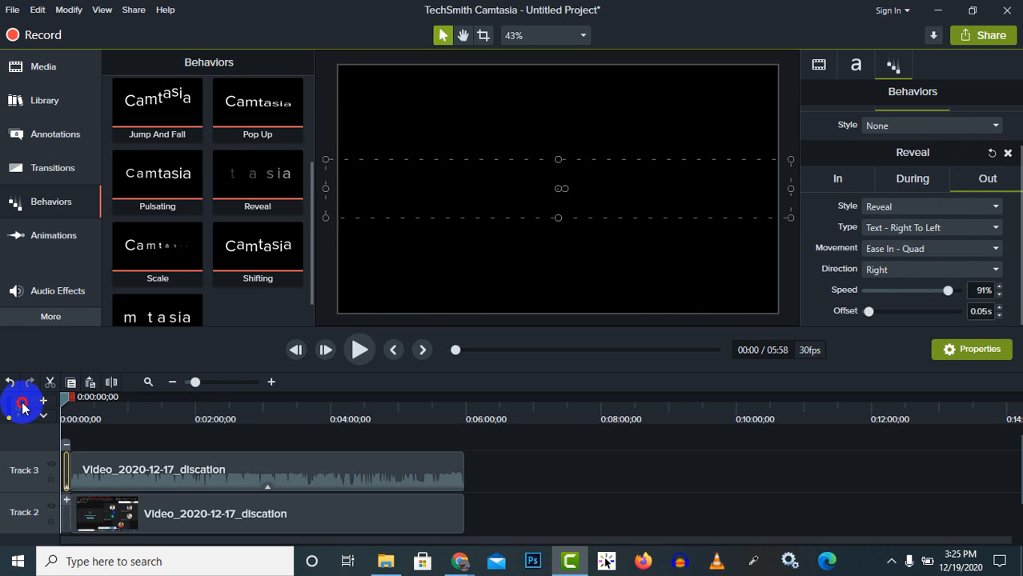
left_click(913, 179)
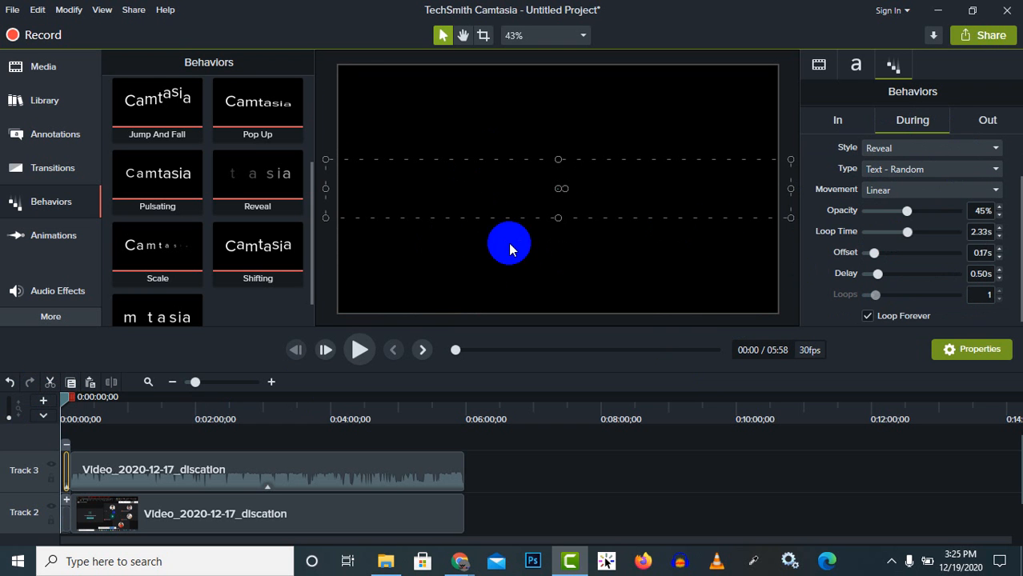
left_click(986, 121)
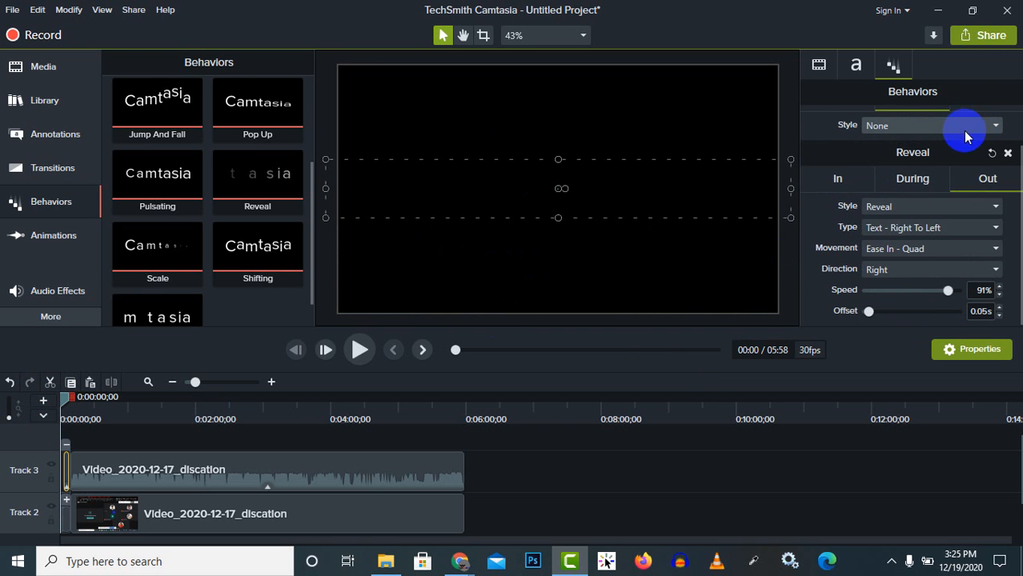
left_click(359, 350)
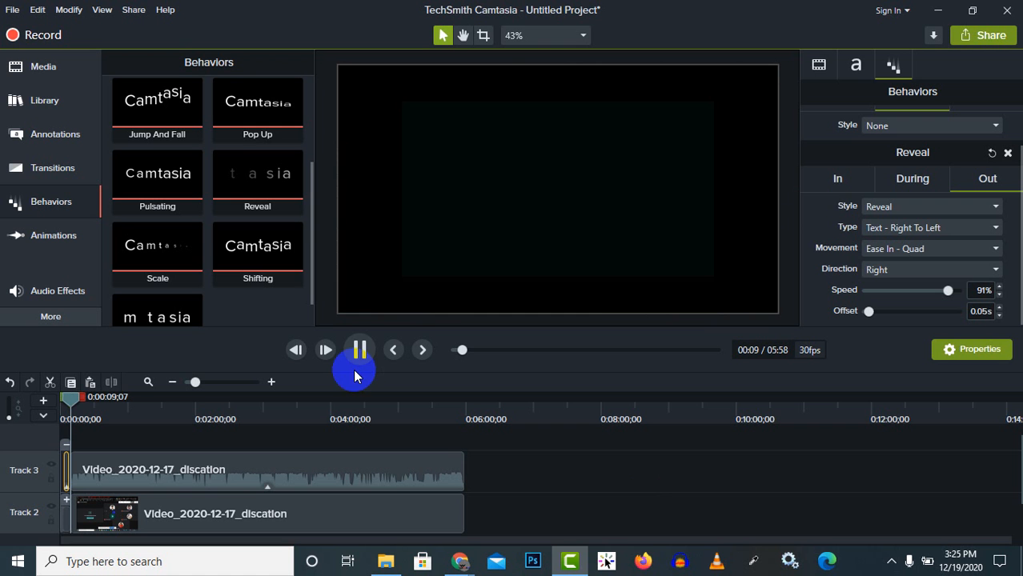
left_click(360, 352)
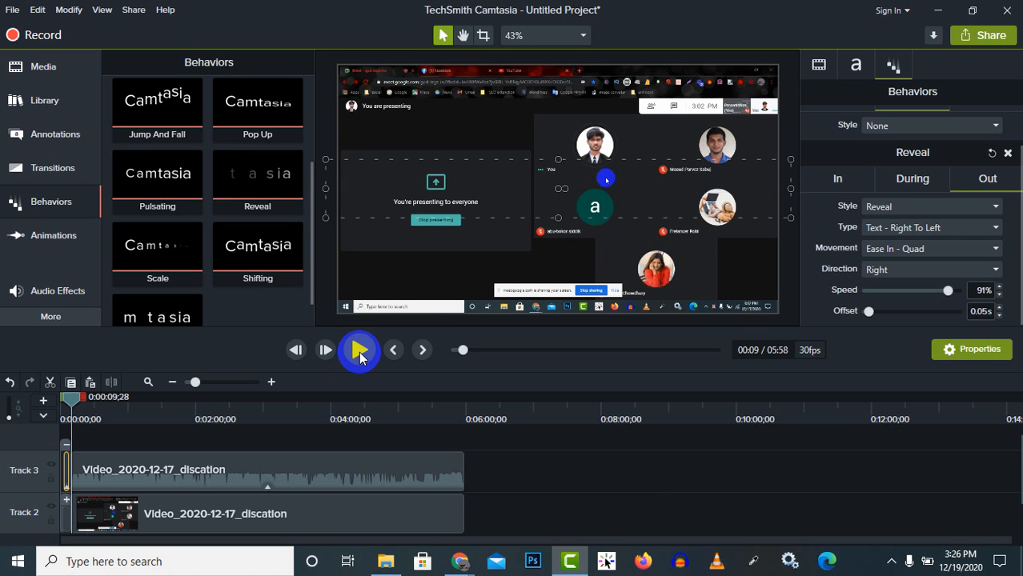
- Look through the behavior presets, replay the intro from about 1 second, and pause on the animated title
scroll(206, 148, "up", 1)
scroll(220, 225, "down", 2)
scroll(220, 226, "up", 3)
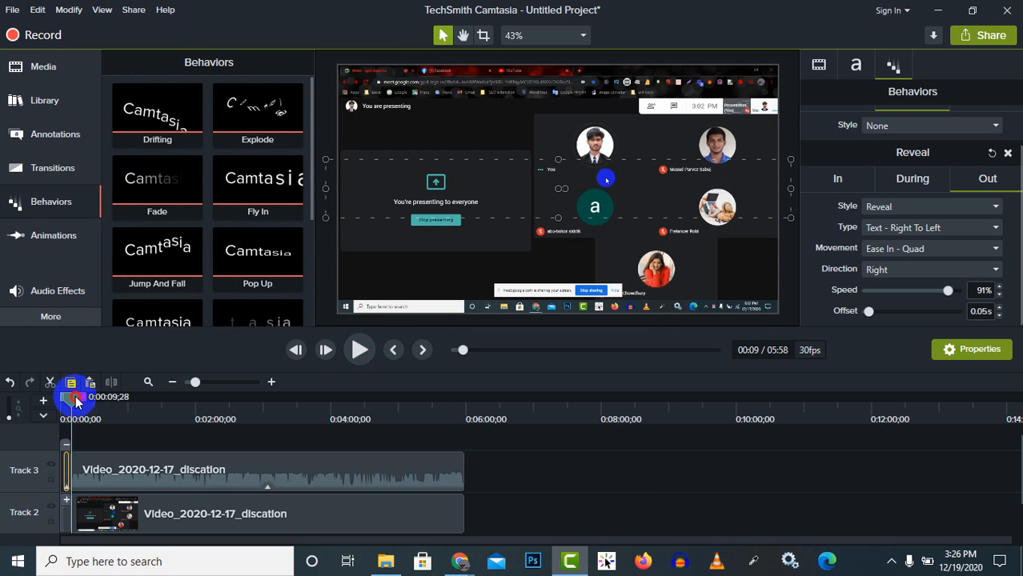
left_click_drag(75, 397, 62, 398)
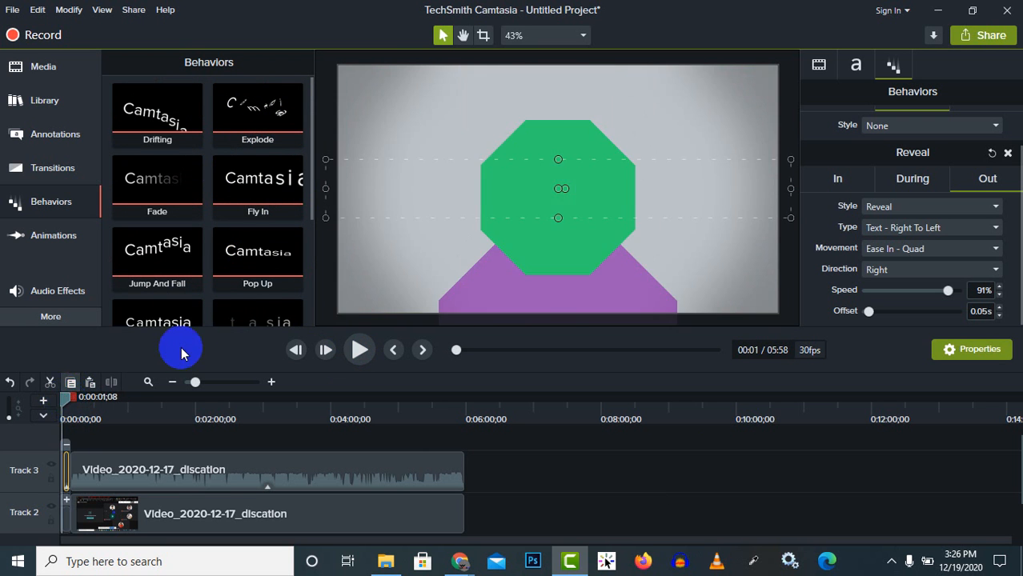
left_click(359, 349)
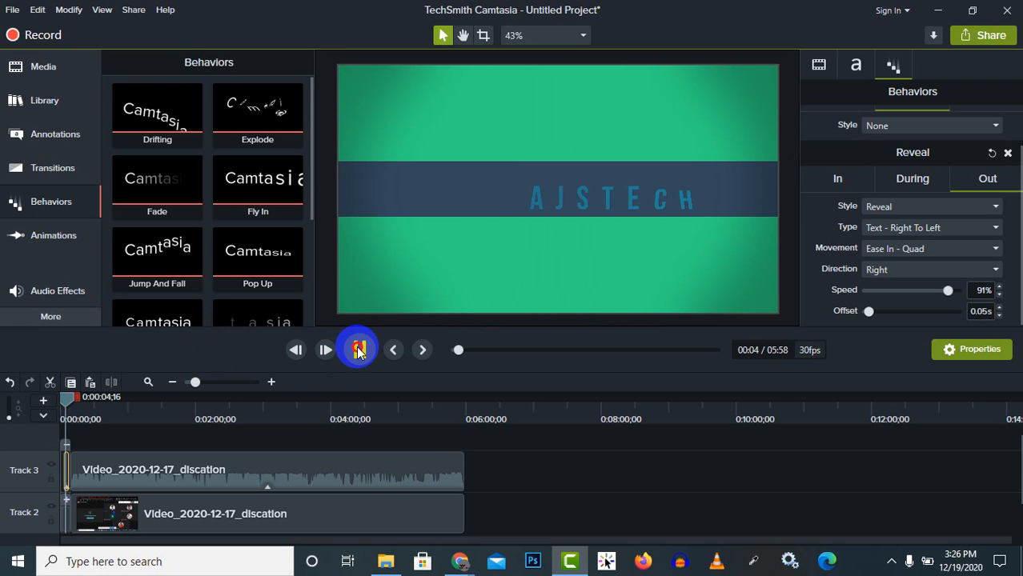
left_click(599, 205)
key("space")
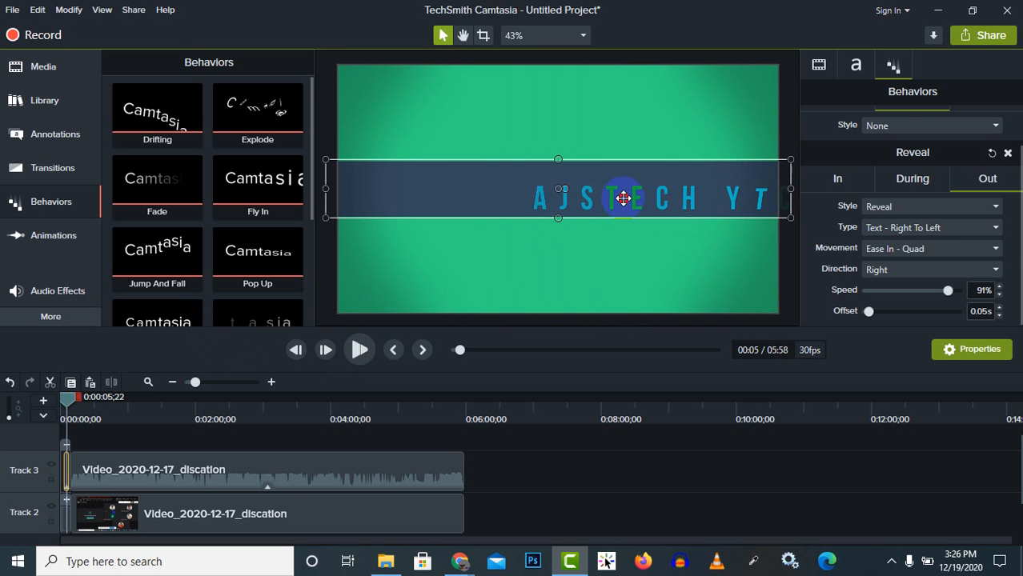
- Apply the Explode behavior to the AJSTECH YT intro title text
double_click(617, 199)
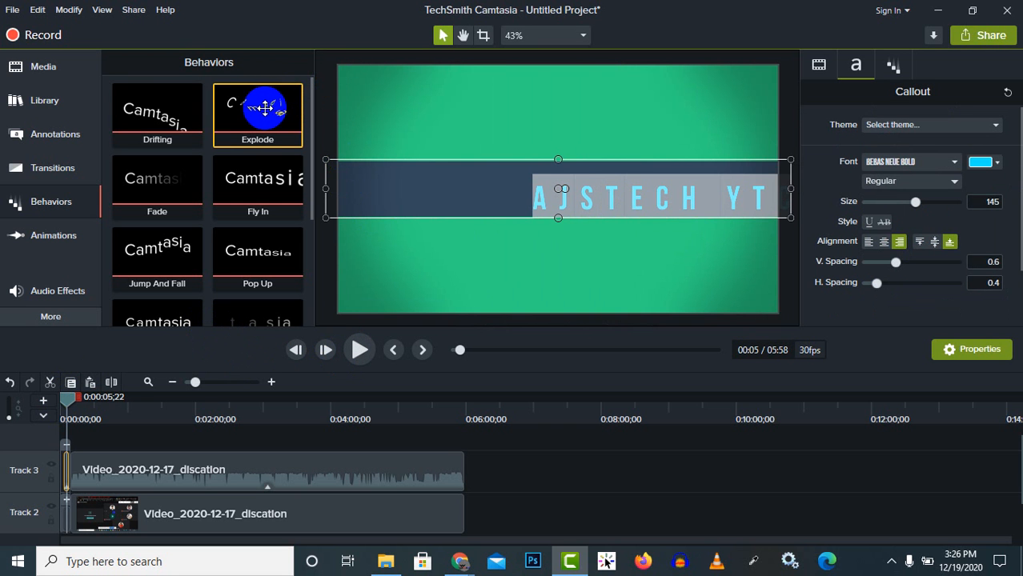
left_click_drag(265, 107, 489, 217)
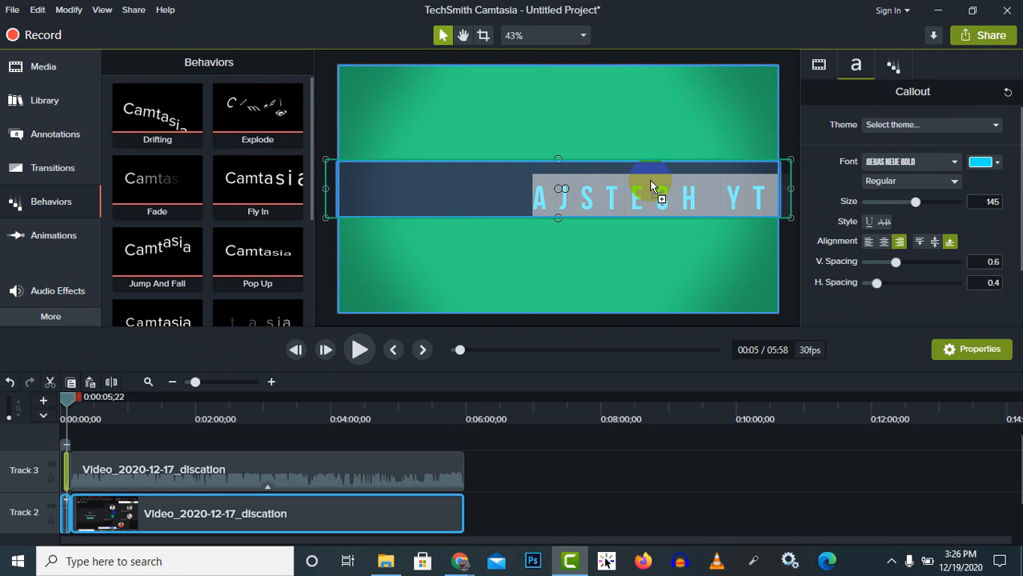
left_click_drag(649, 186, 649, 186)
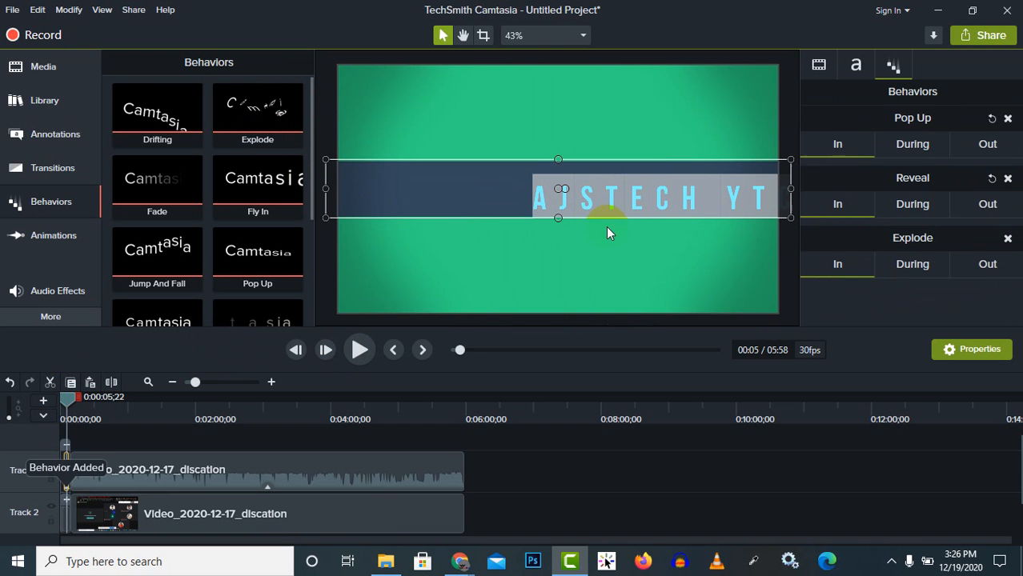
- Play the intro from the start and pause in the video clip at about 9 seconds
left_click_drag(68, 398, 39, 406)
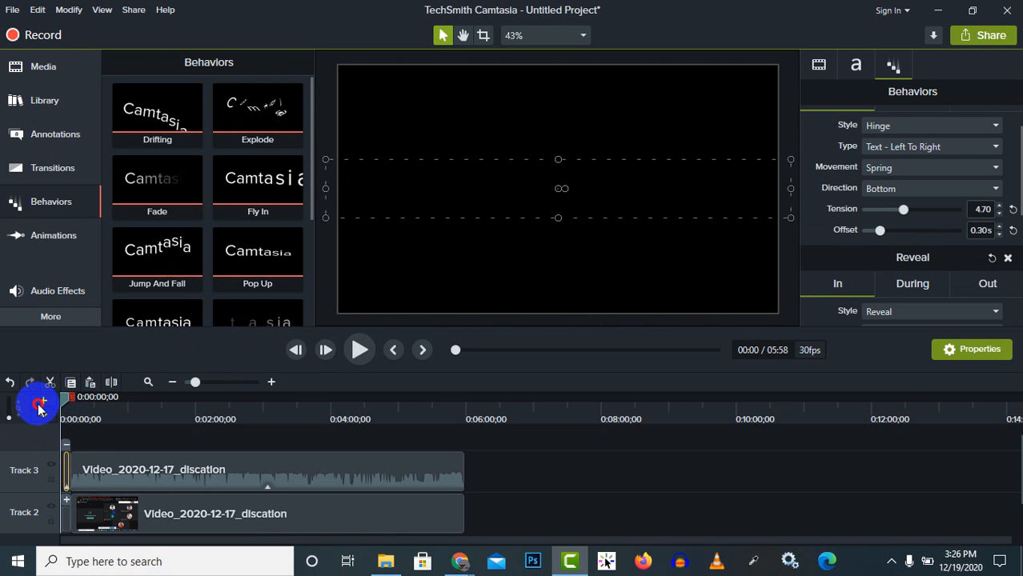
left_click(359, 351)
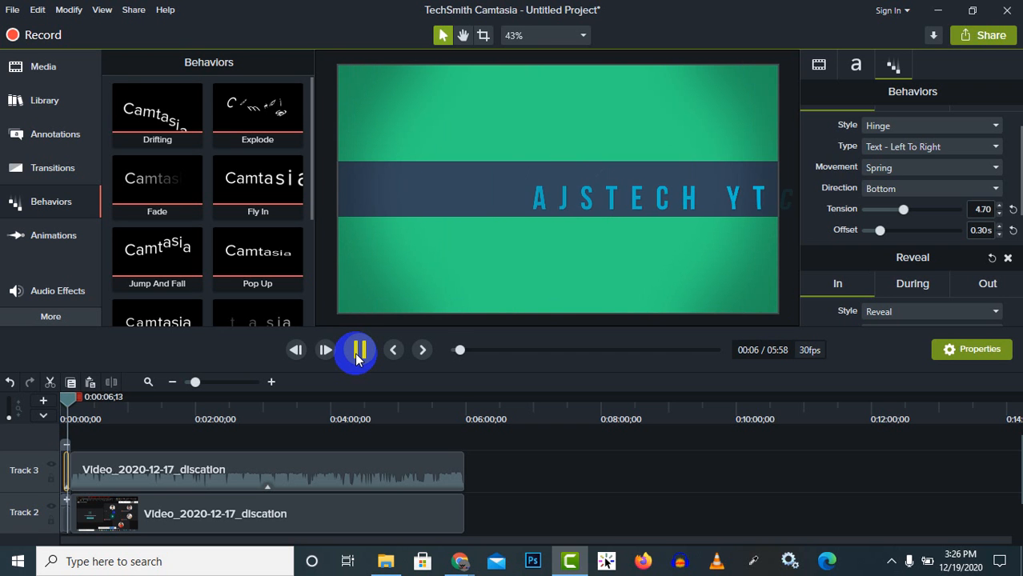
left_click(353, 367)
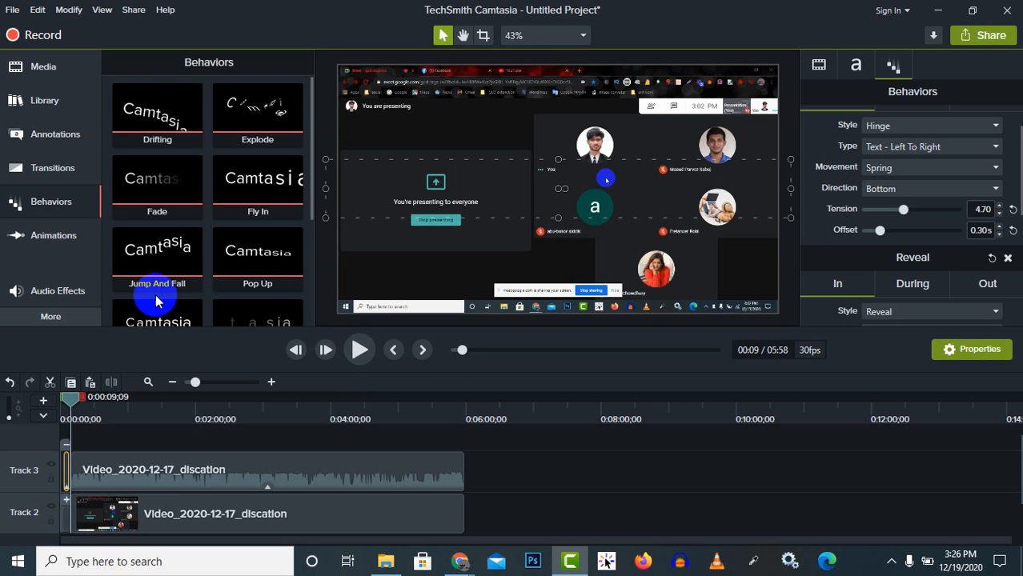
- Look through the remaining behavior presets and open the Zoom-n-Pan animation options
scroll(197, 240, "down", 1)
scroll(200, 256, "down", 4)
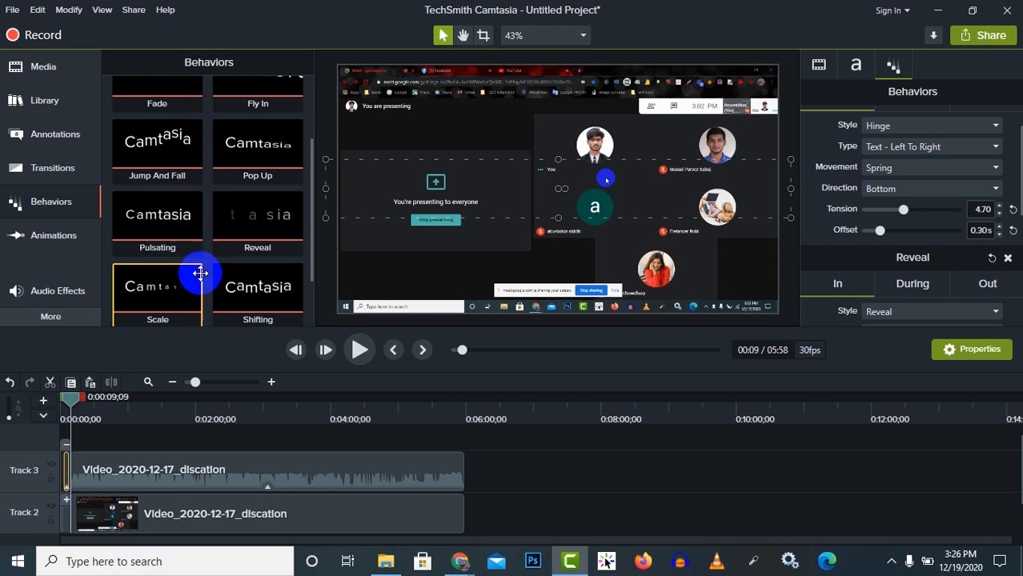
scroll(196, 240, "up", 5)
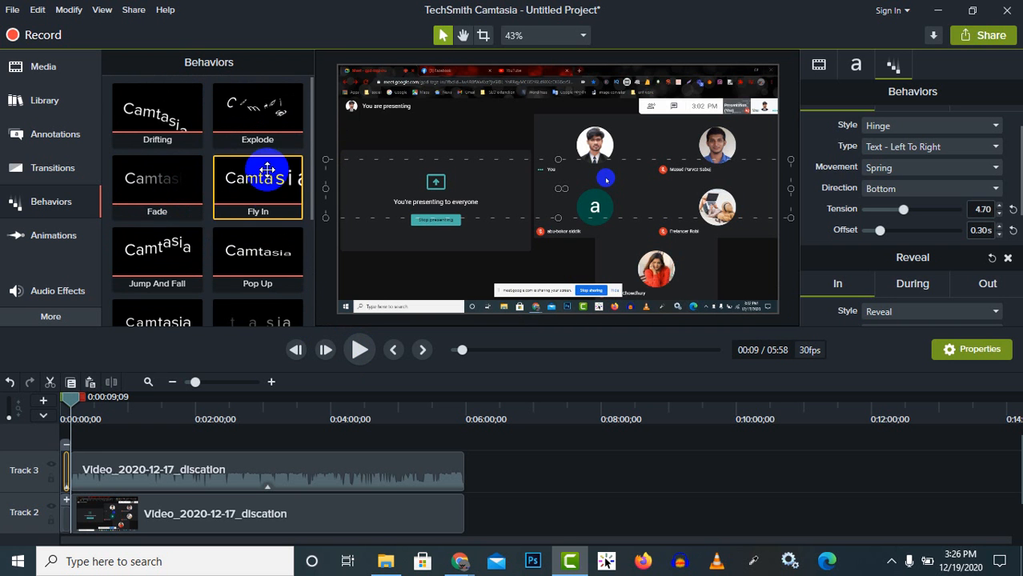
scroll(268, 185, "down", 5)
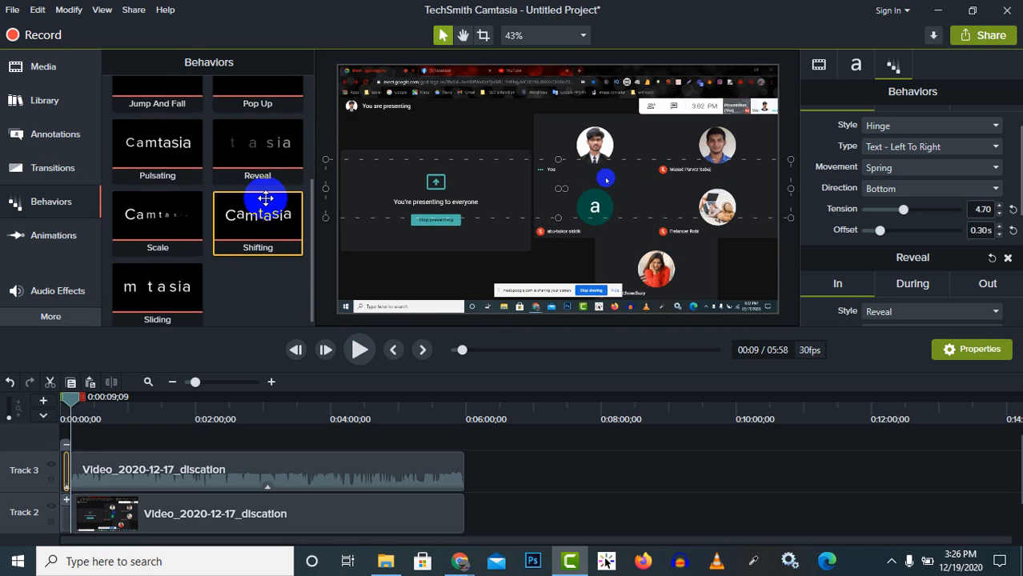
left_click(56, 237)
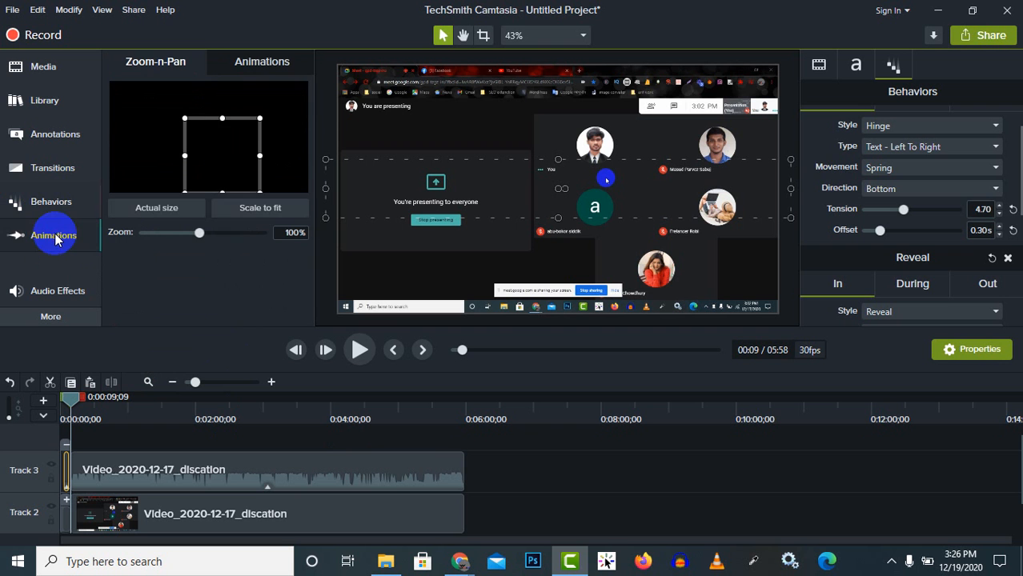
- Add the Stan lower third from the library to Track 4 at about 1:07 and preview it at 1:11
left_click(59, 105)
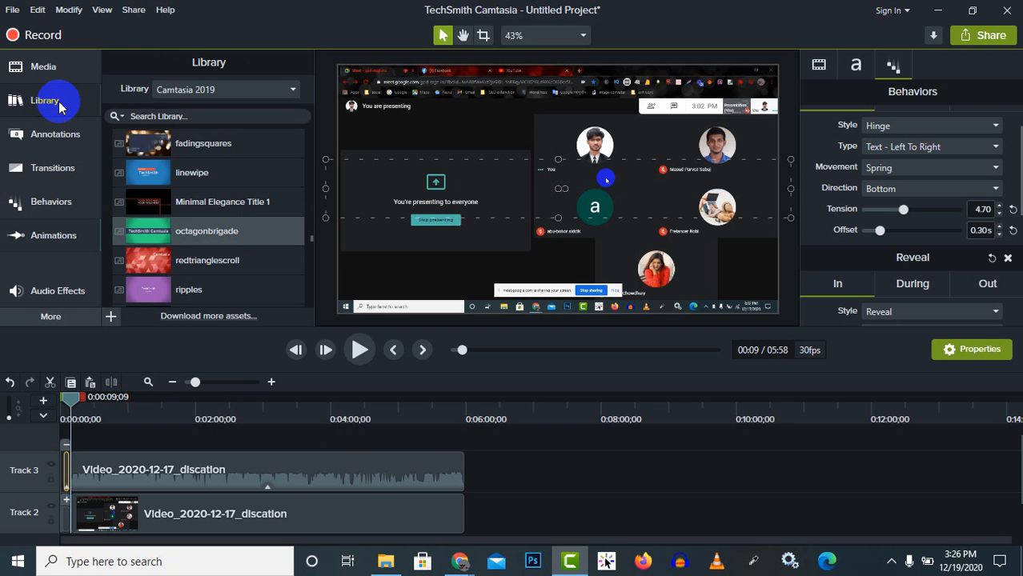
scroll(220, 188, "down", 6)
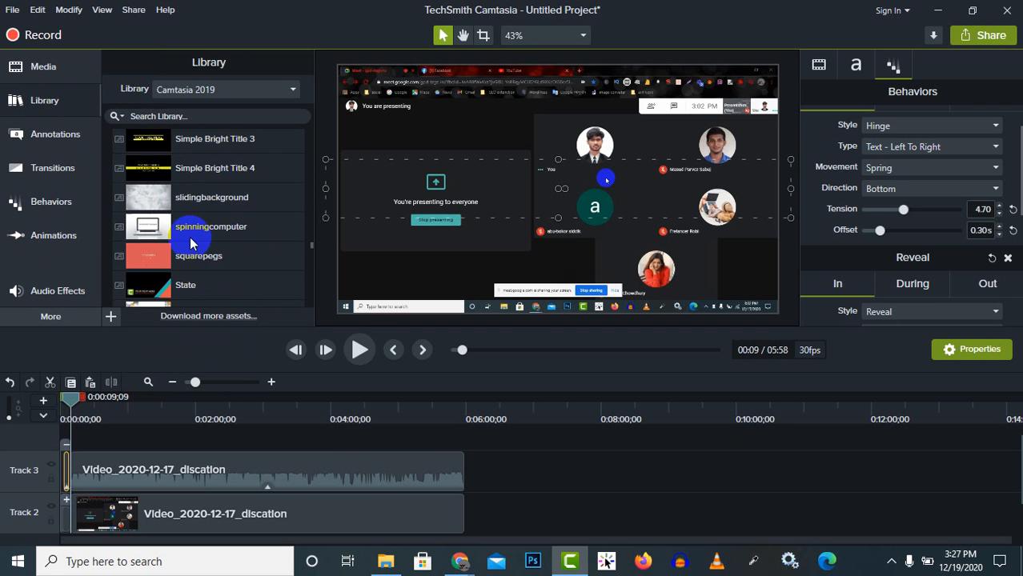
scroll(228, 200, "down", 5)
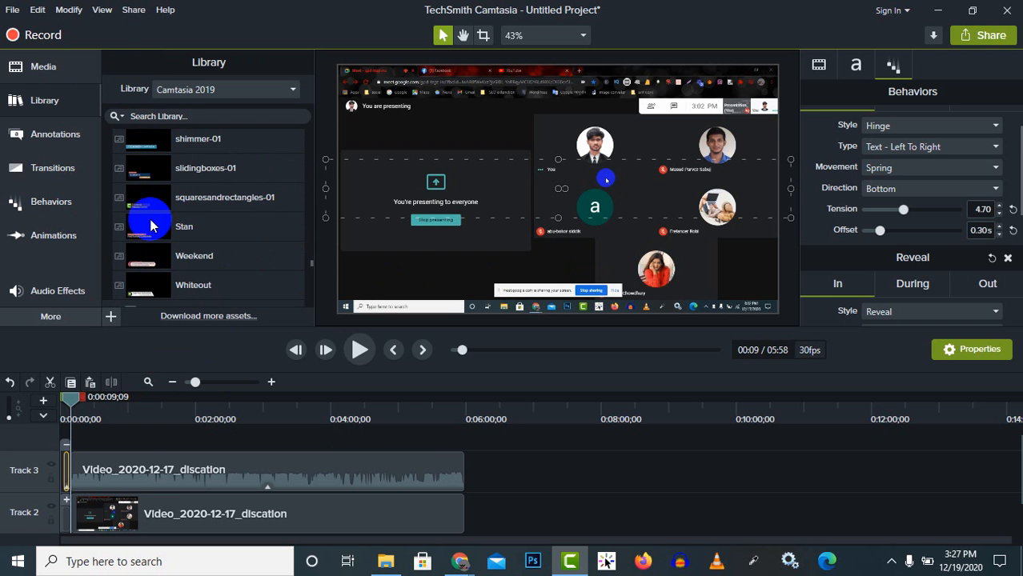
left_click_drag(149, 225, 137, 432)
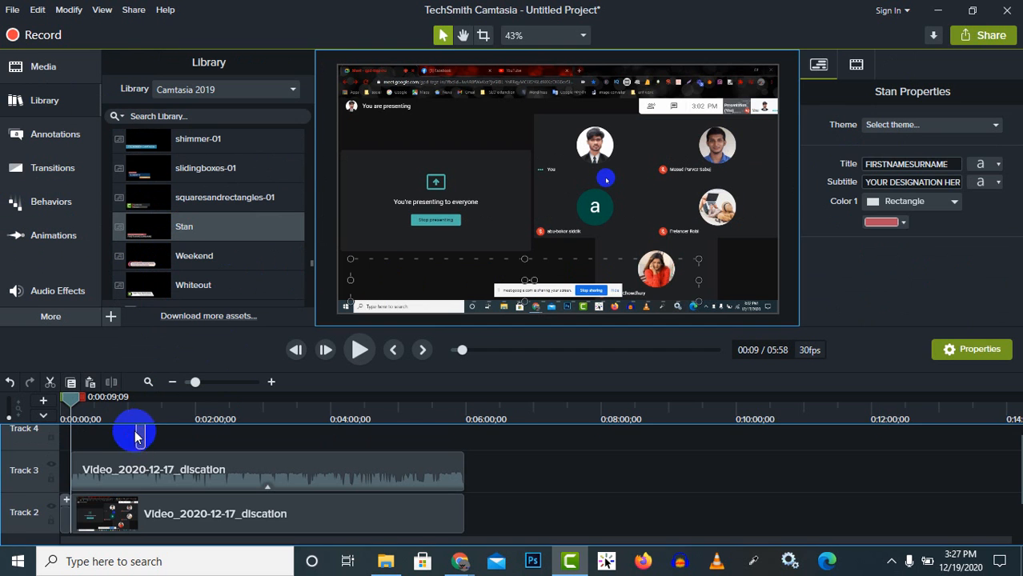
scroll(183, 445, "up", 2)
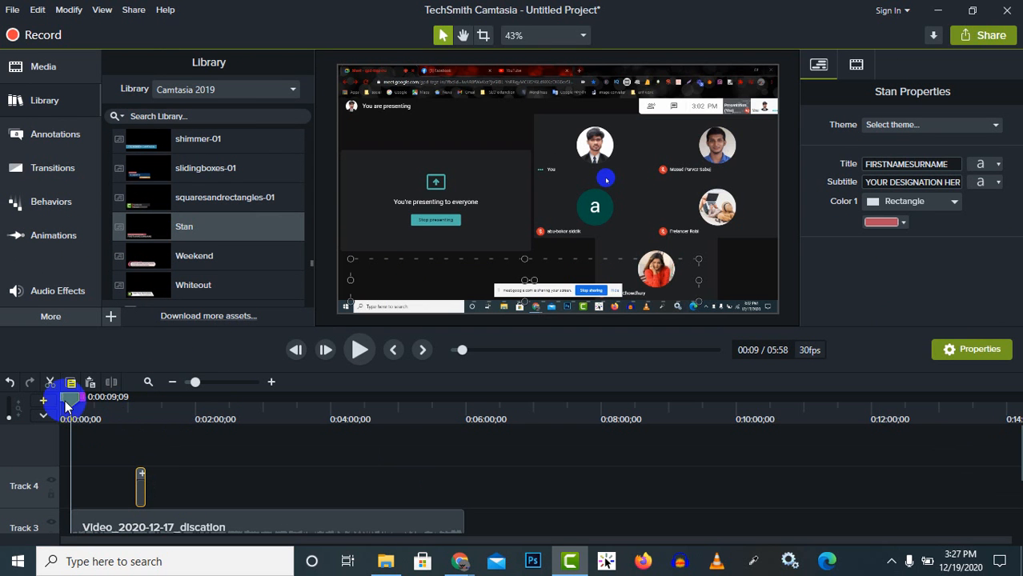
left_click_drag(73, 404, 142, 412)
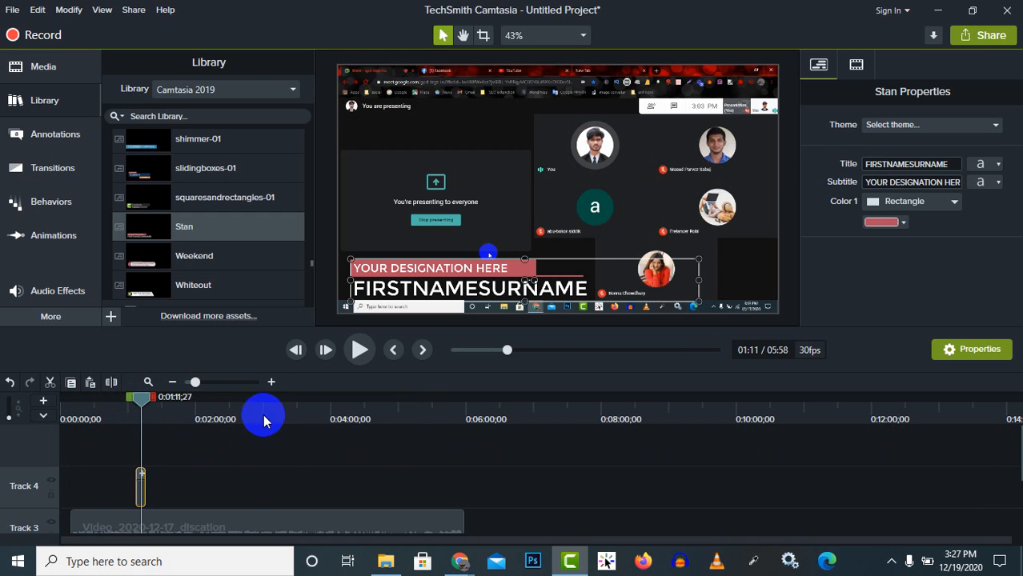
- Extend the end of the Stan lower third on Track 4 to about 1:18
left_click_drag(194, 383, 233, 396)
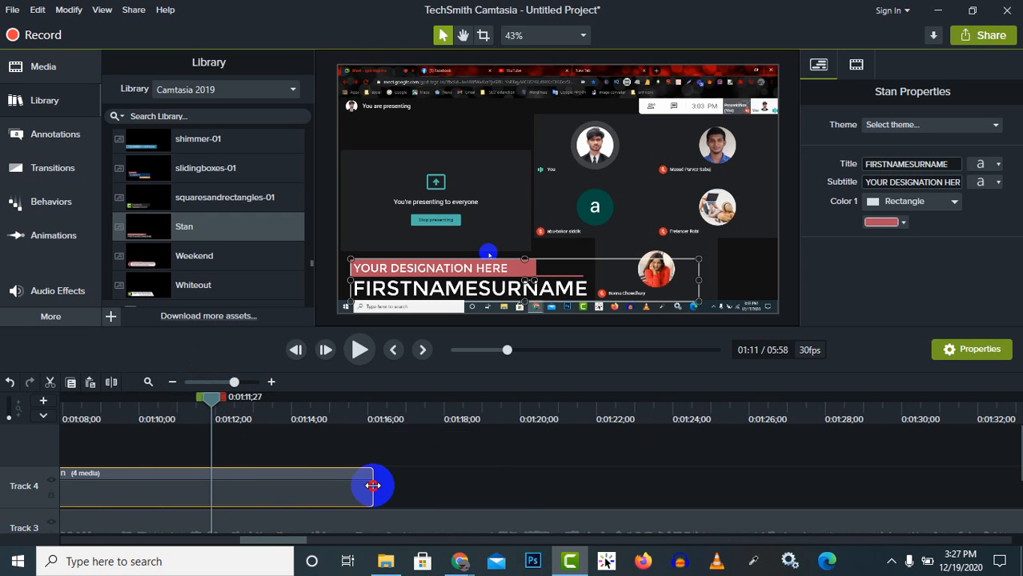
left_click_drag(370, 488, 274, 491)
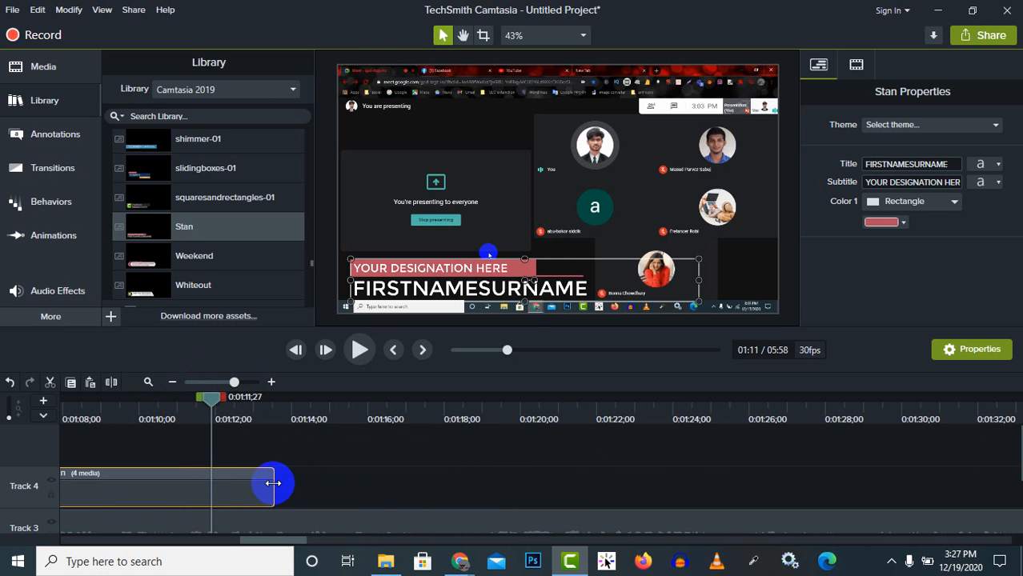
left_click_drag(278, 484, 461, 474)
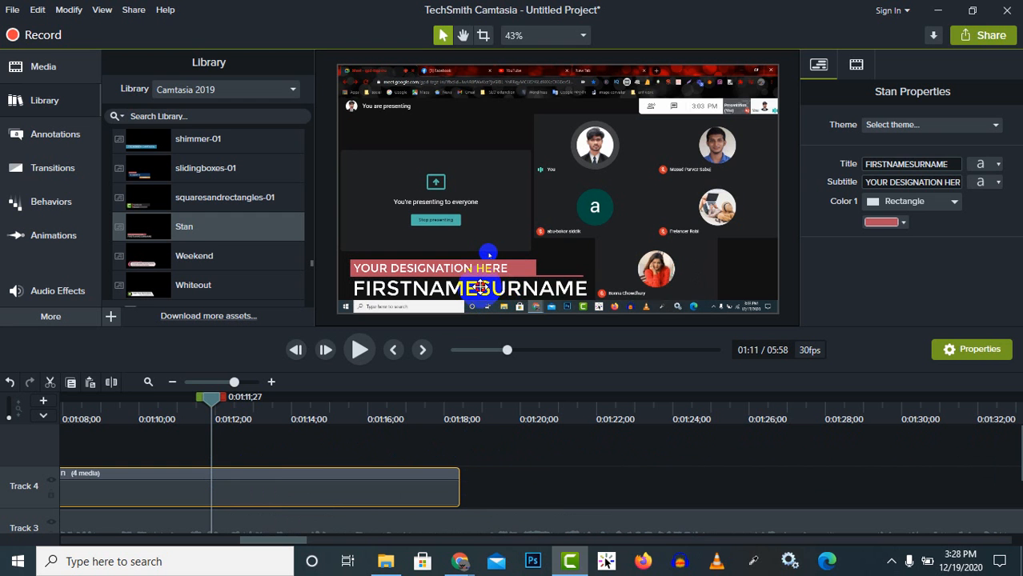
- Open the Stan lower third's title text, and move the playhead back to about 0:29 with more of the timeline shown
double_click(457, 287)
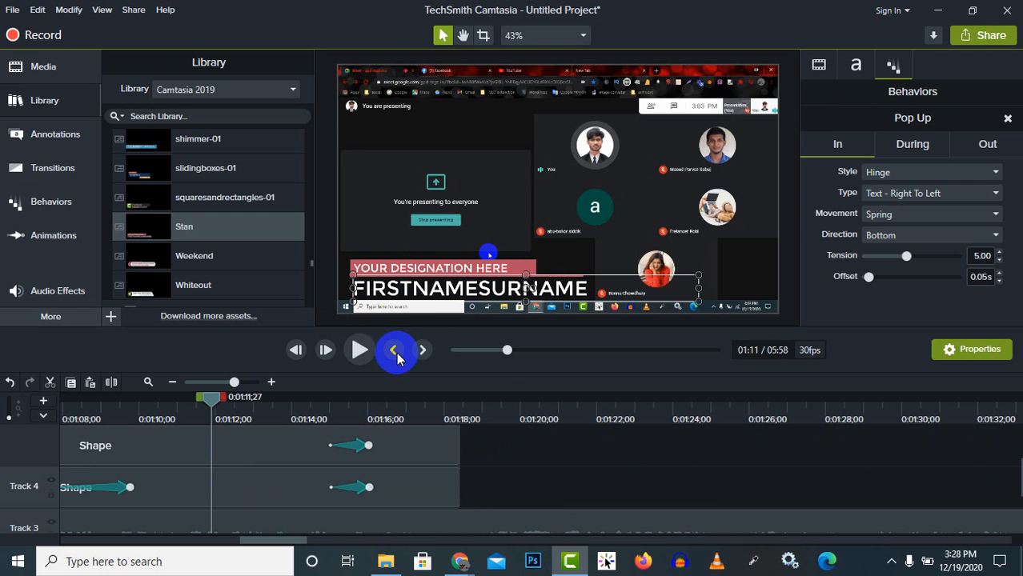
left_click_drag(505, 350, 473, 356)
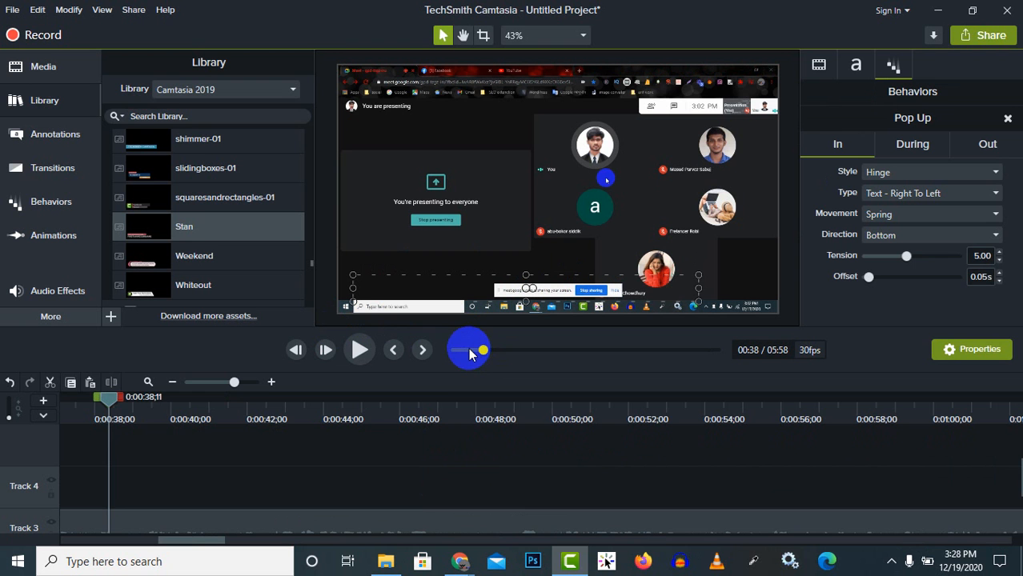
mouse_move(103, 393)
left_mouse_down()
mouse_move(11, 411)
mouse_move(112, 399)
left_mouse_up()
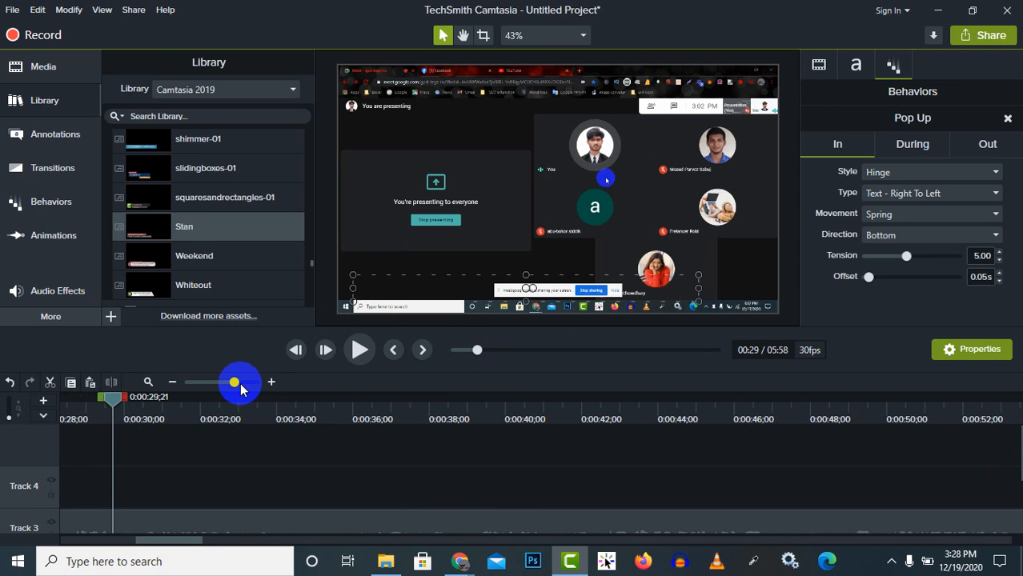
left_click_drag(241, 387, 205, 388)
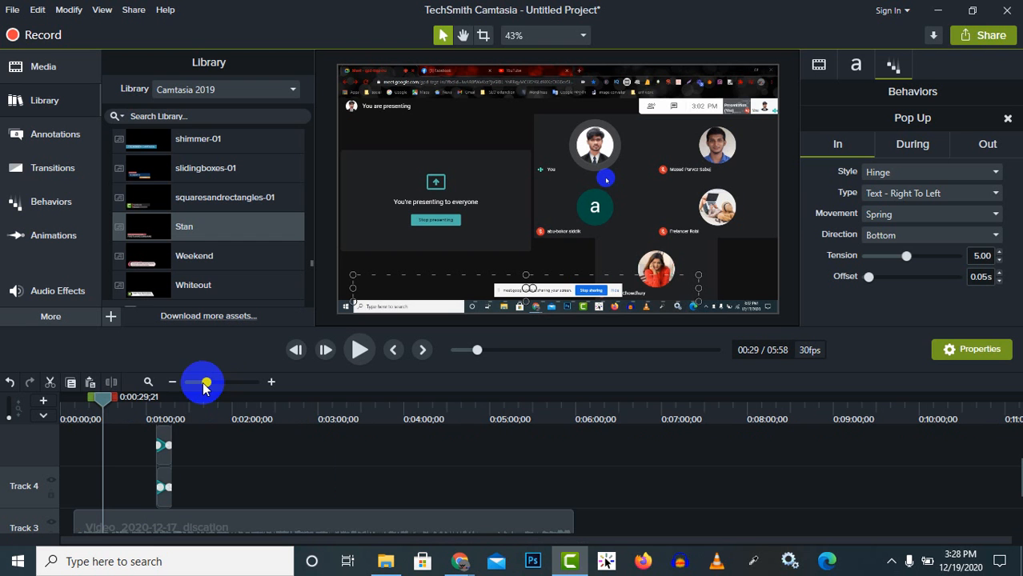
left_click(195, 383)
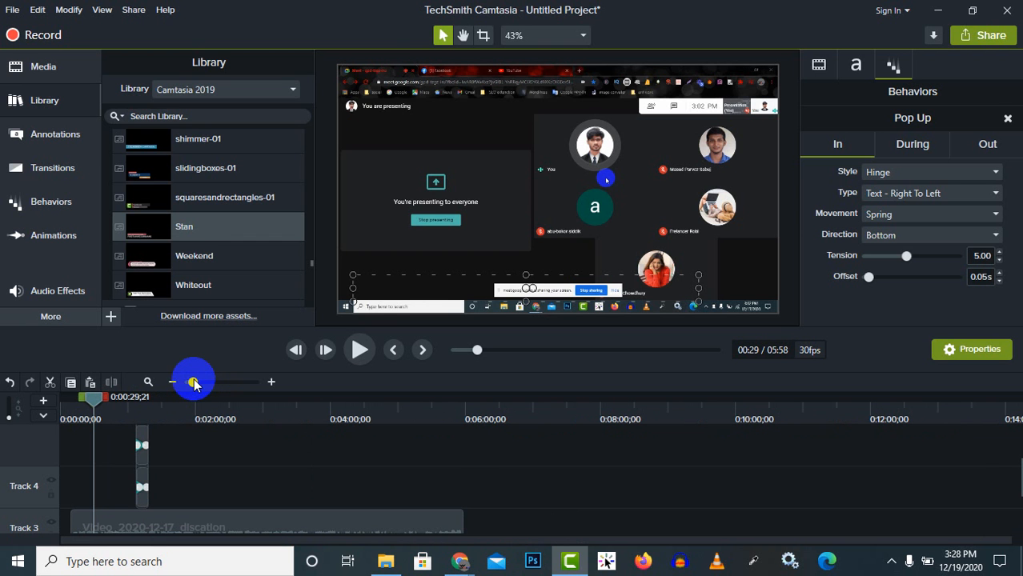
- Open the Zoom-n-Pan options and scrub the video between about 2:48 and 3:03, ending at 3:03
left_click(63, 242)
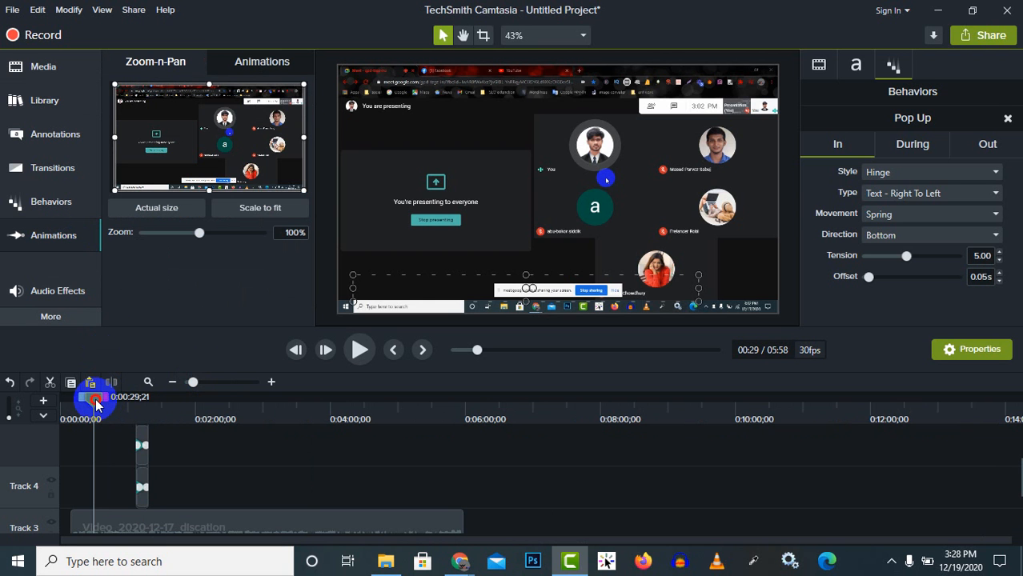
left_click_drag(96, 404, 250, 417)
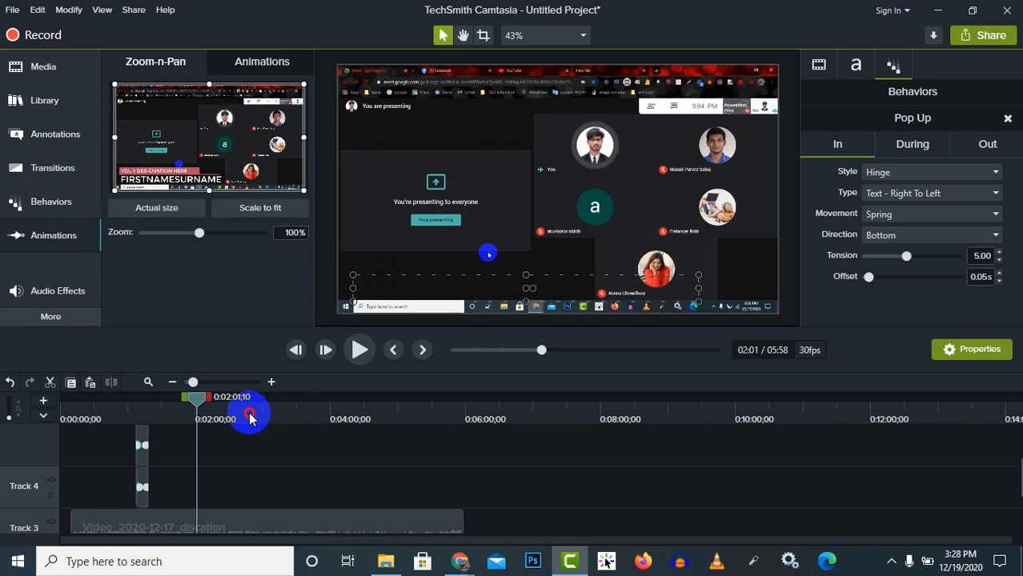
left_click(250, 417)
scroll(242, 483, "down", 3)
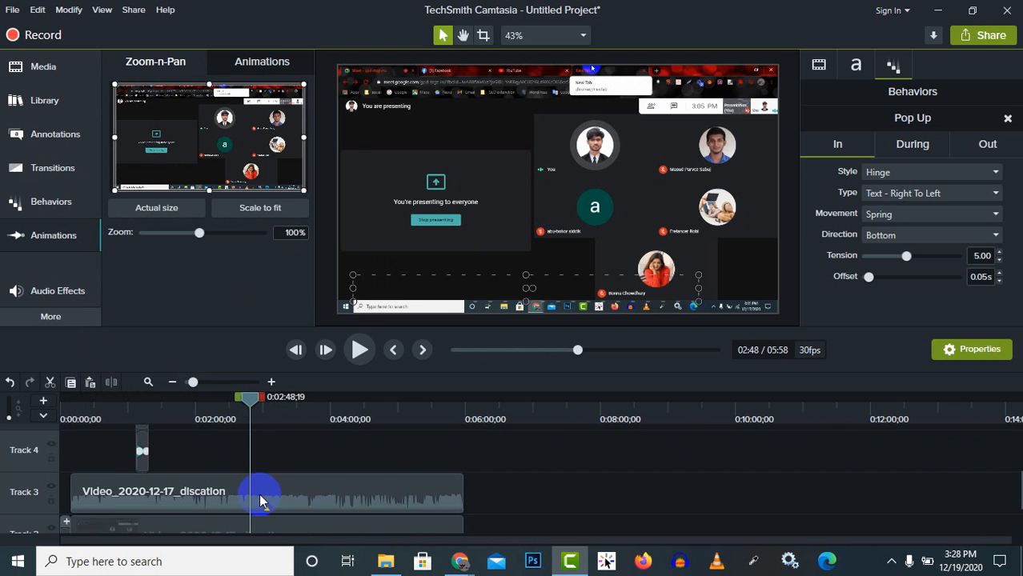
scroll(243, 483, "up", 2)
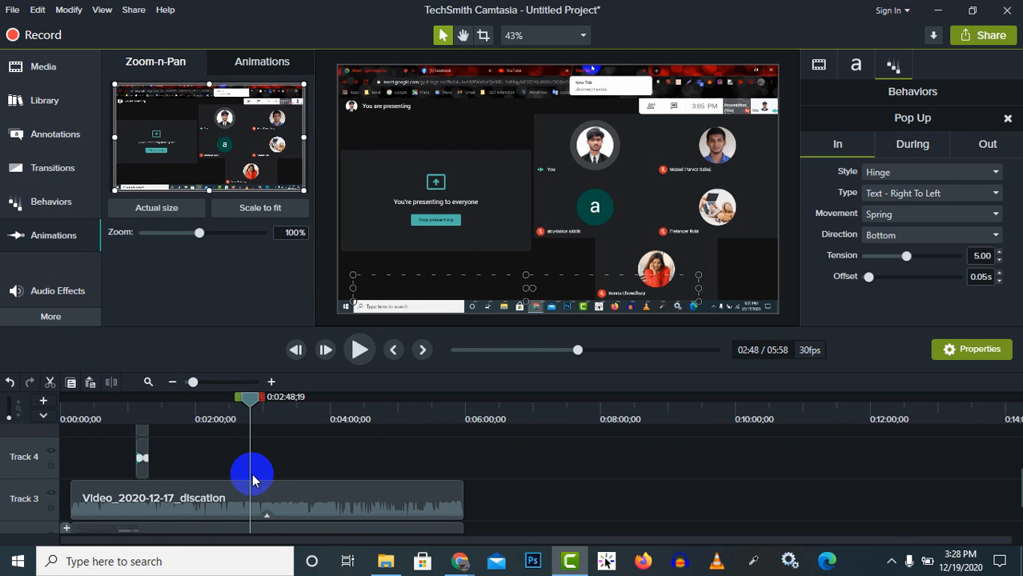
left_click(193, 384)
left_click_drag(195, 386, 567, 404)
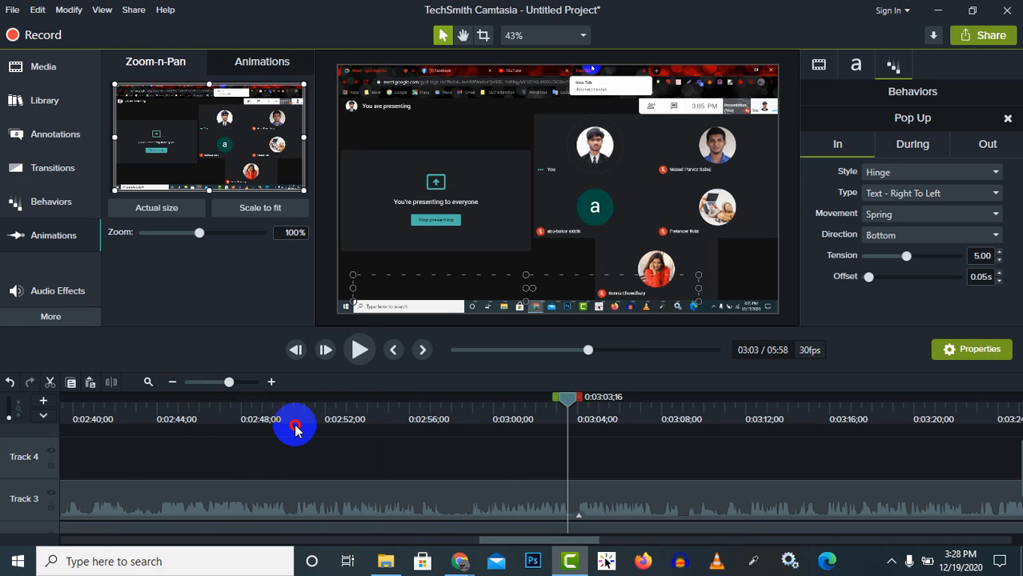
left_click_drag(271, 426, 288, 426)
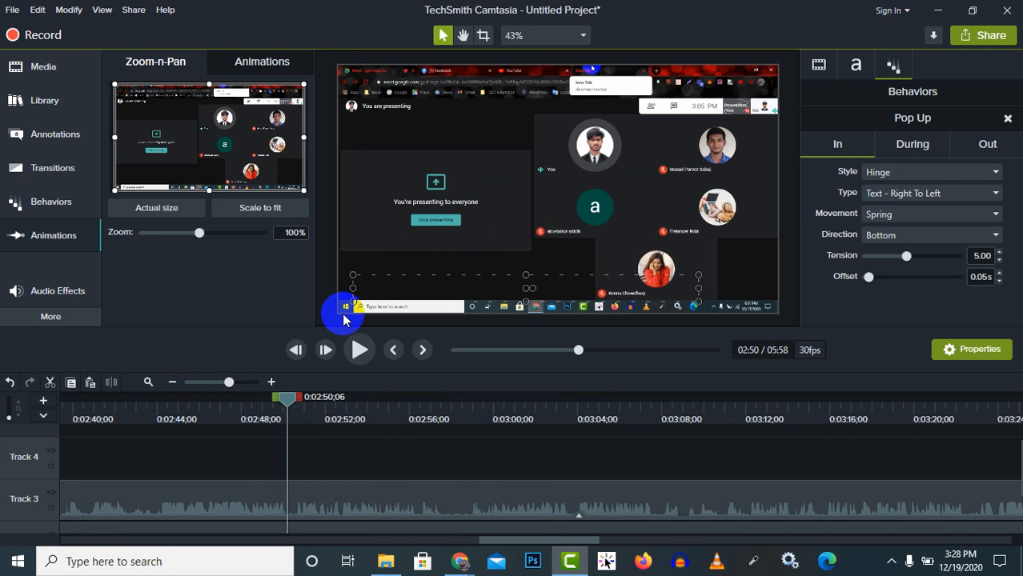
left_click_drag(284, 398, 577, 424)
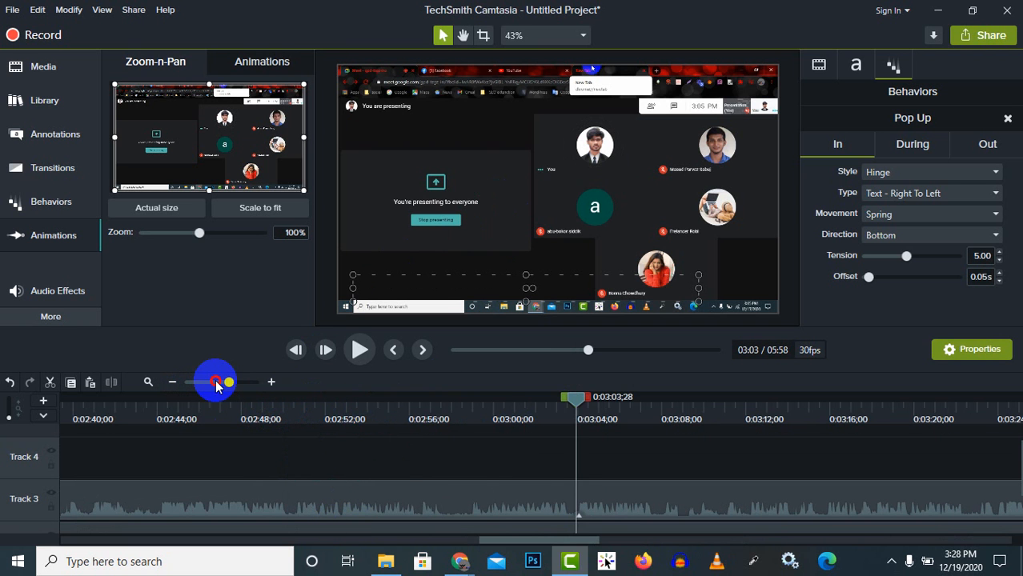
- Move the playhead to about 4:00 and examine the rest of the timeline up to the end of the video clip
left_click(216, 383)
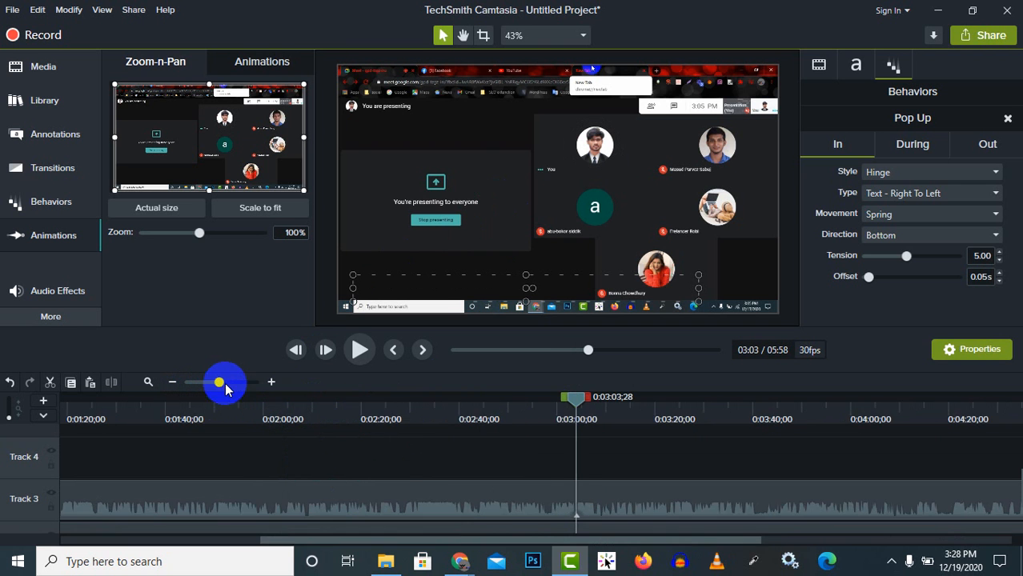
left_click(855, 419)
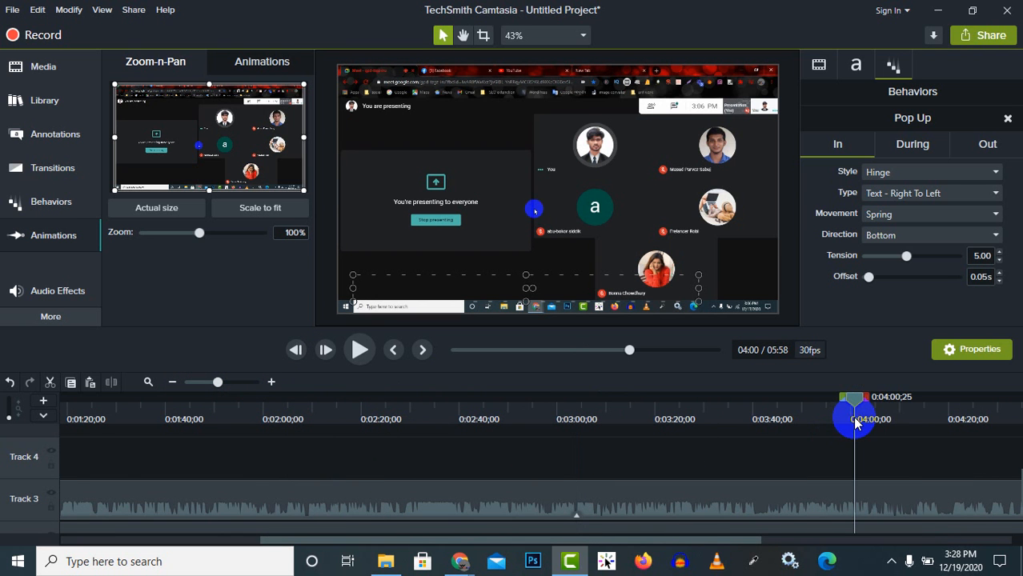
left_click_drag(721, 542, 744, 541)
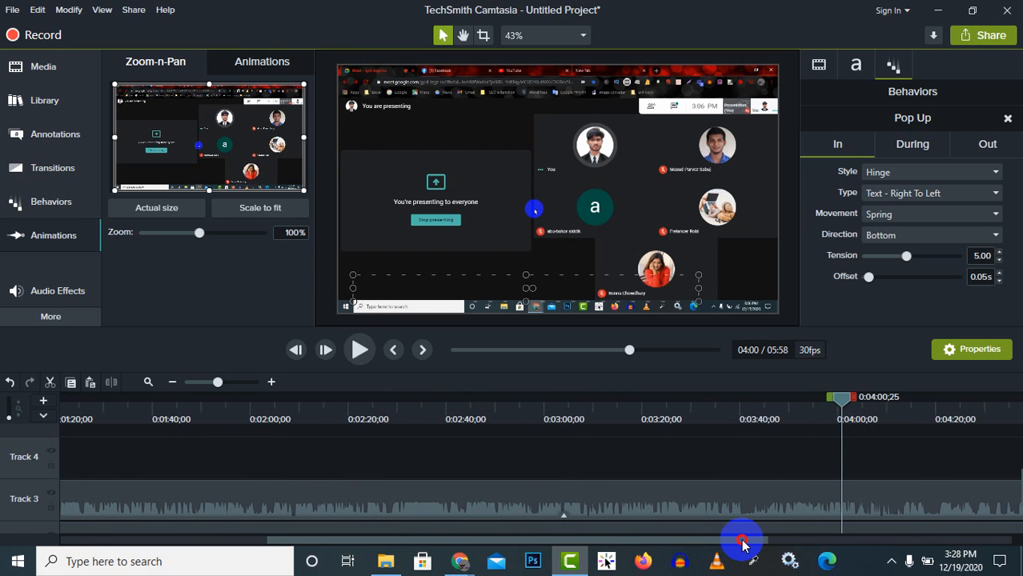
left_click_drag(306, 544, 715, 557)
mouse_move(589, 560)
left_mouse_down()
mouse_move(50, 556)
mouse_move(582, 550)
left_mouse_up()
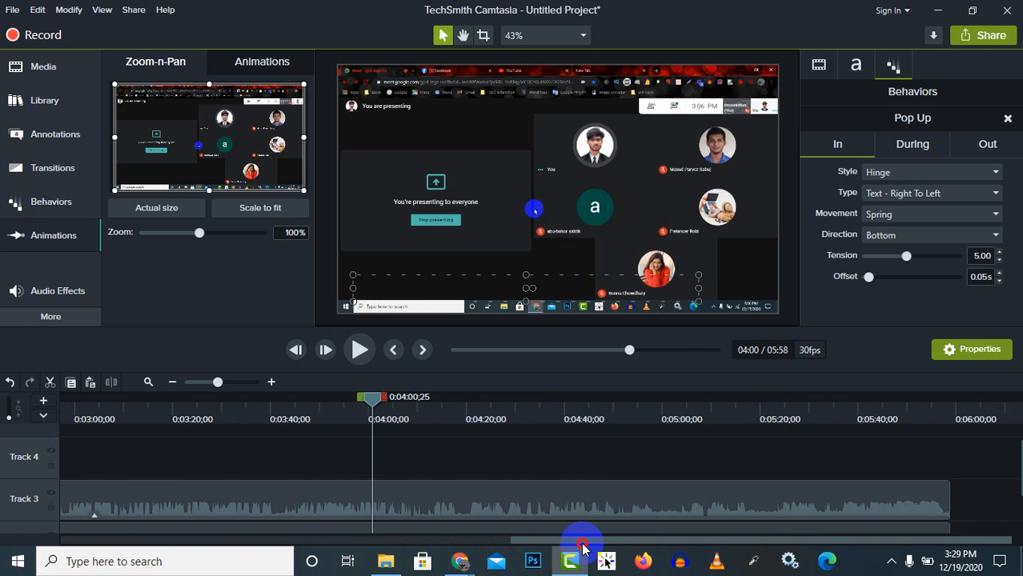
- Zoom in on the Google search suggestions to 242% with Zoom-n-Pan, with the playhead at about 4:16
left_click(775, 413)
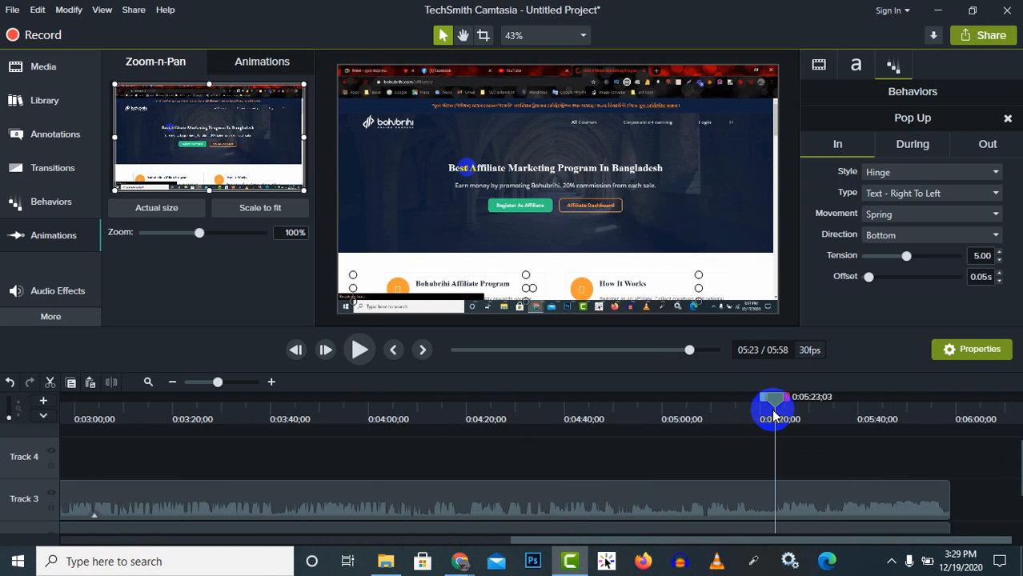
left_click_drag(773, 403, 449, 418)
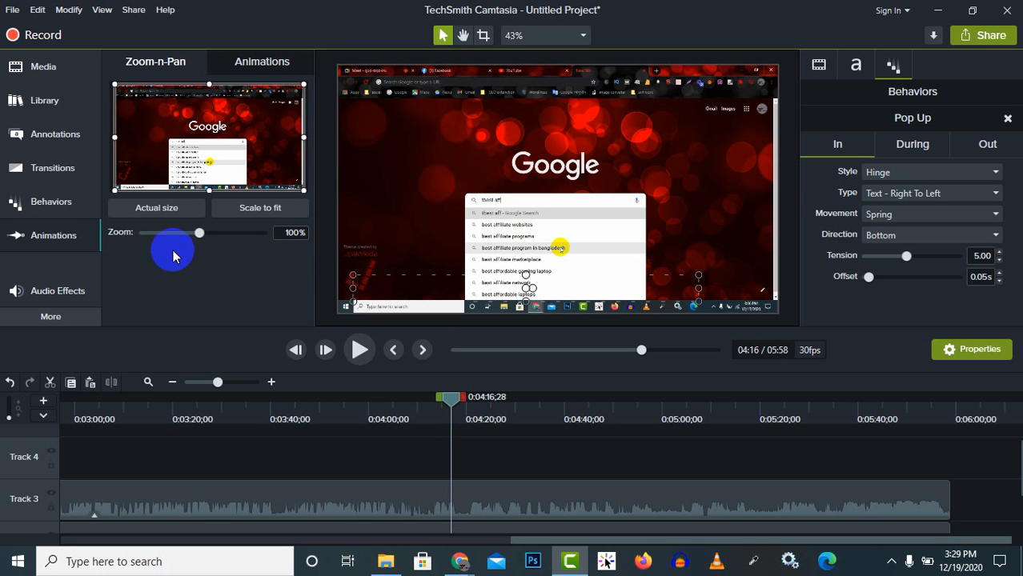
left_click(53, 240)
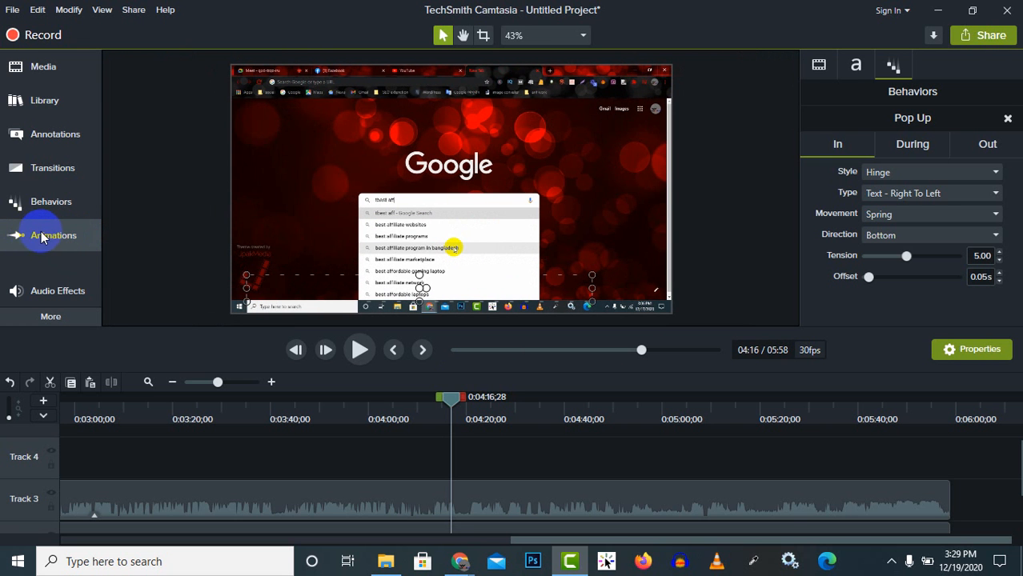
left_click(50, 237)
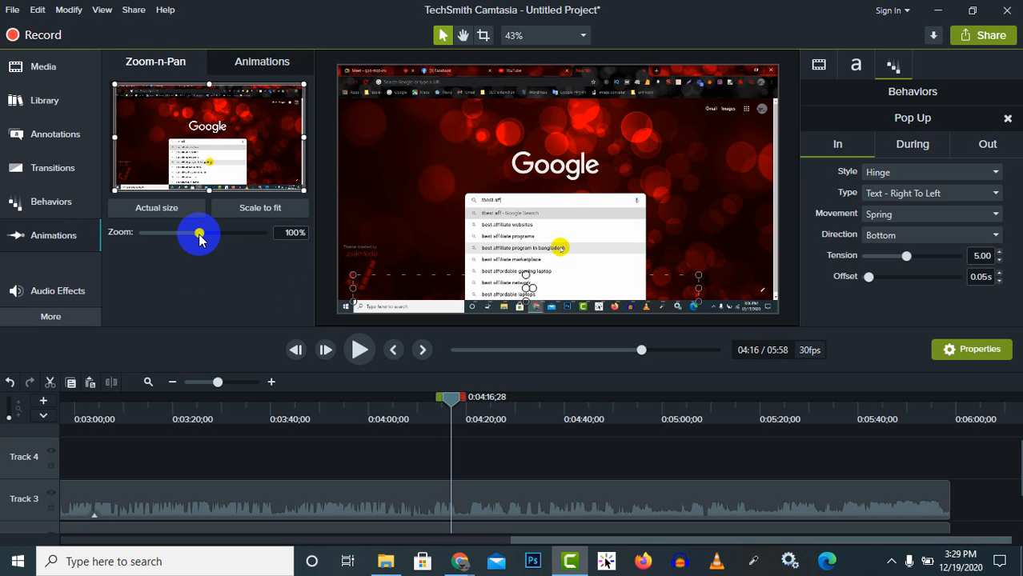
left_click_drag(200, 239, 251, 245)
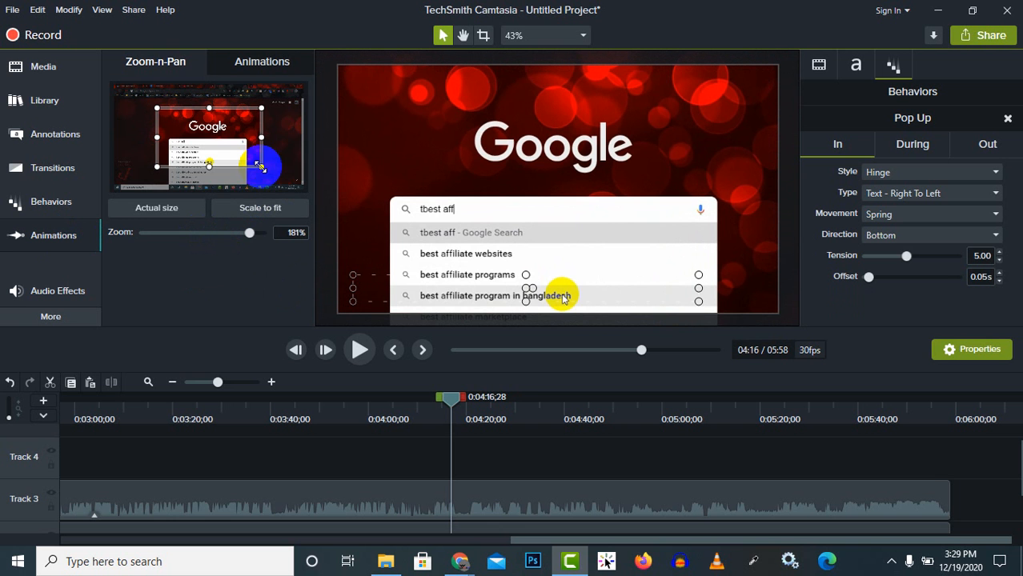
left_click_drag(259, 167, 214, 140)
left_click_drag(214, 133, 214, 132)
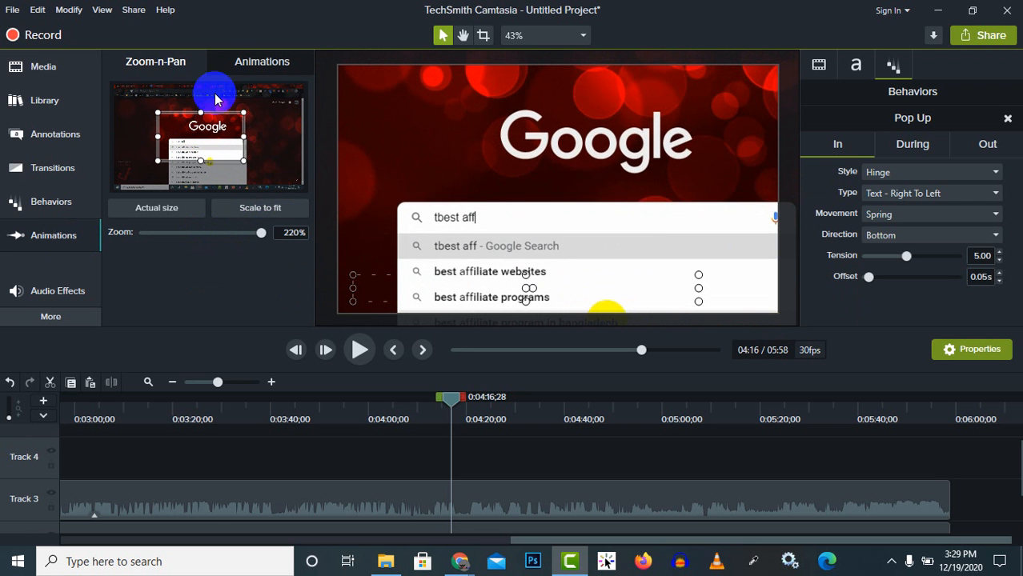
mouse_move(227, 152)
left_mouse_down()
mouse_move(227, 184)
mouse_move(237, 163)
mouse_move(251, 164)
mouse_move(222, 157)
left_mouse_up()
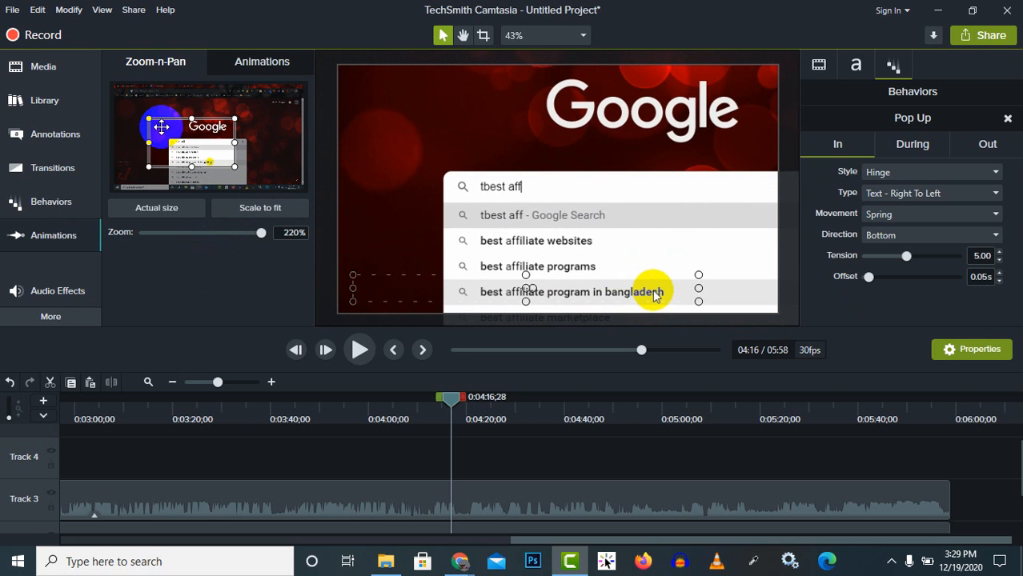
left_click_drag(148, 119, 233, 143)
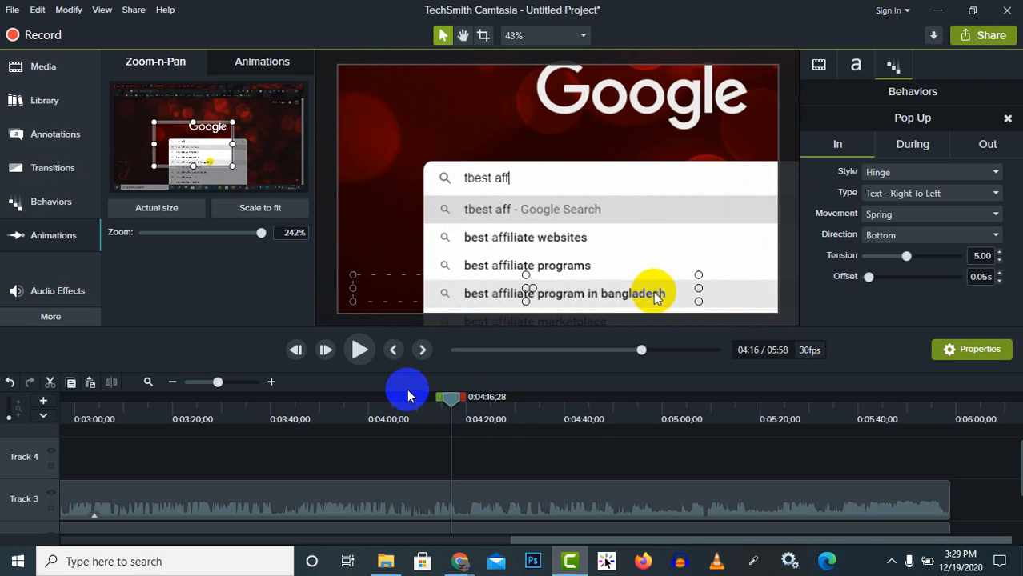
- Add a scale-to-fit zoom-out at about 4:25 and preview both zoom animations from about 4:10
left_click_drag(450, 398, 498, 404)
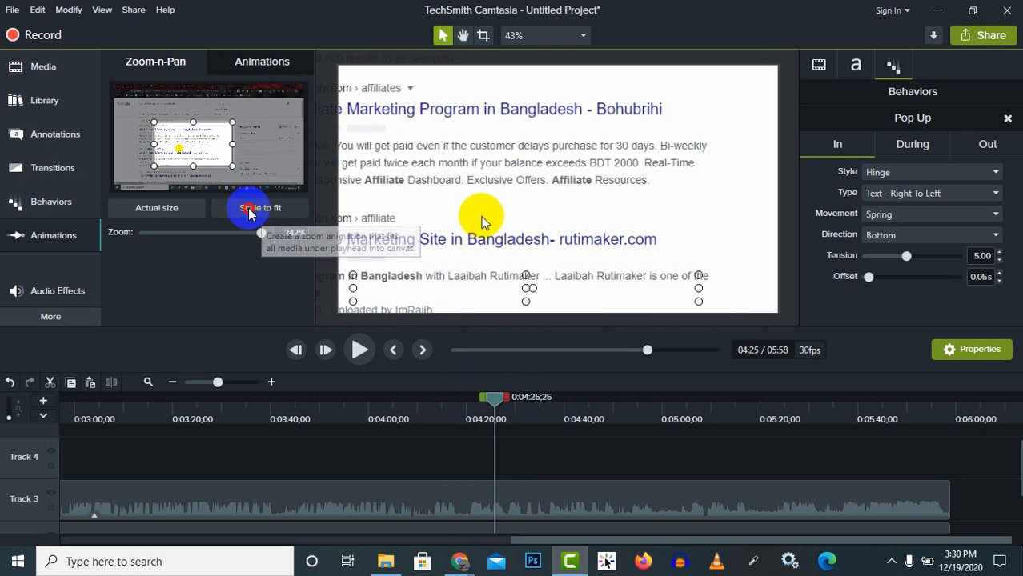
left_click(251, 212)
left_click_drag(495, 395, 419, 422)
scroll(525, 471, "down", 2)
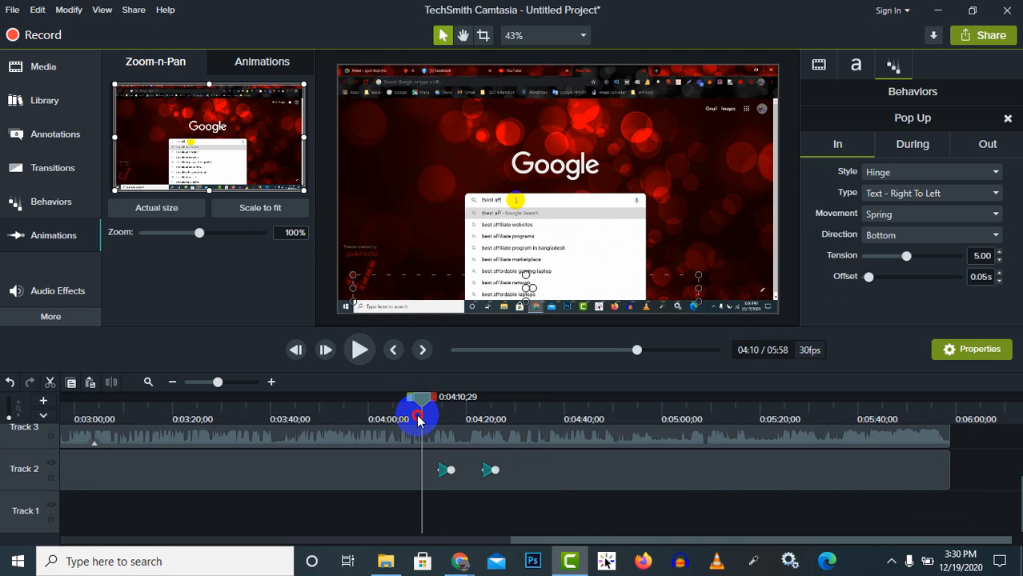
left_click(354, 350)
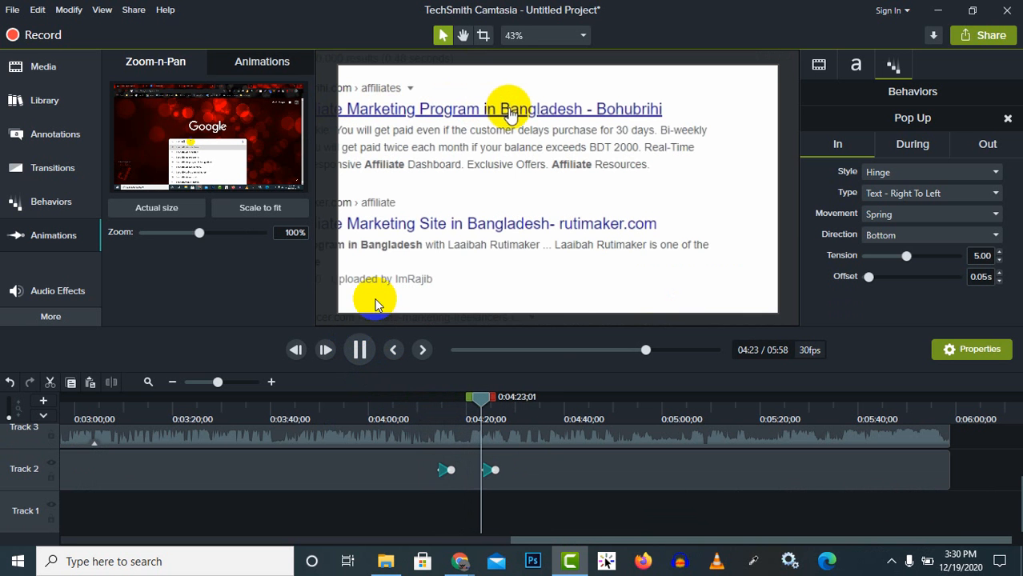
left_click(360, 337)
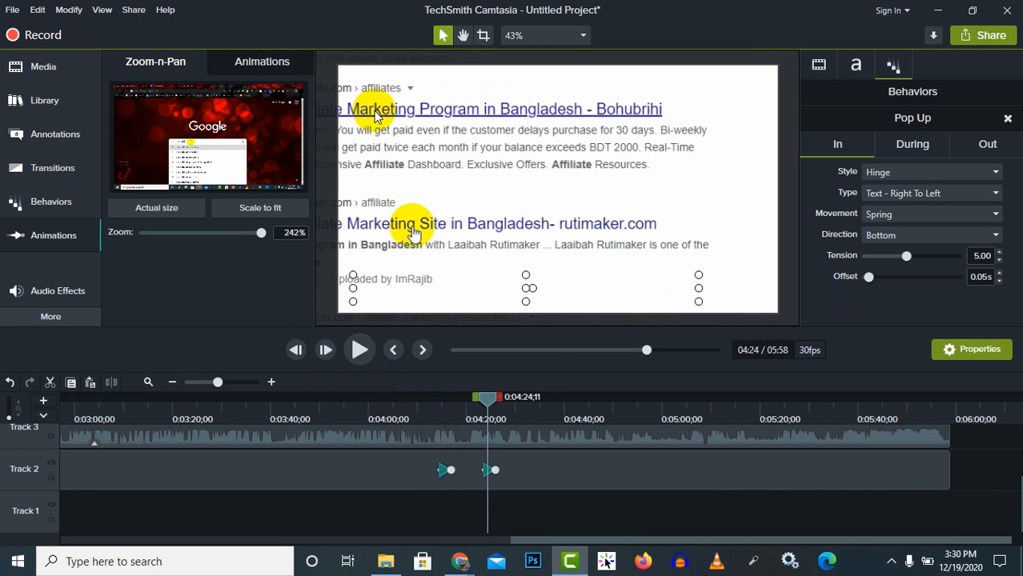
- Try moving the zoom-out animation on Track 2 earlier, ending at about 4:22, and preview it
left_click(493, 472)
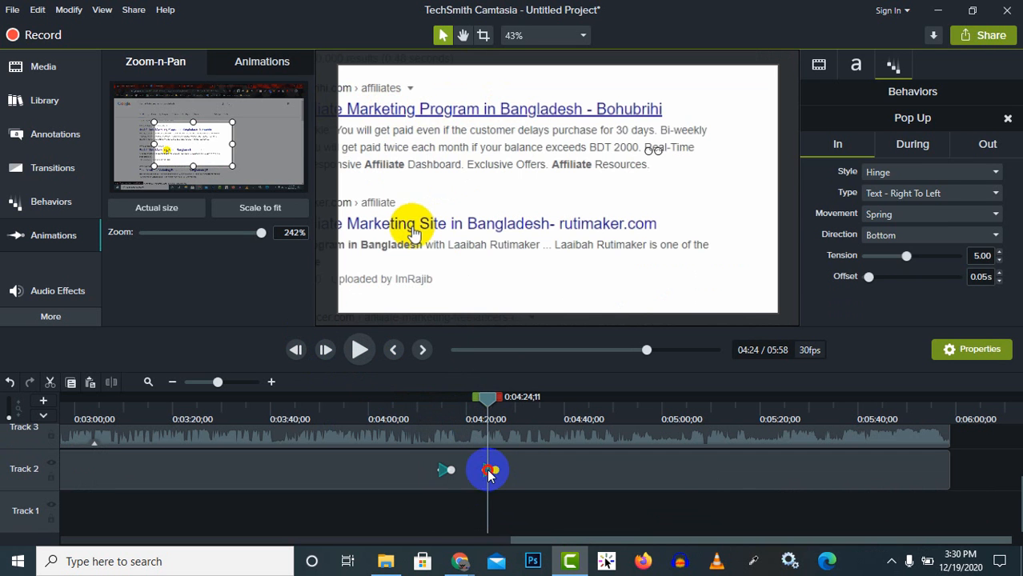
mouse_move(490, 474)
left_mouse_down()
mouse_move(468, 474)
mouse_move(514, 472)
mouse_move(484, 470)
mouse_move(503, 471)
left_mouse_up()
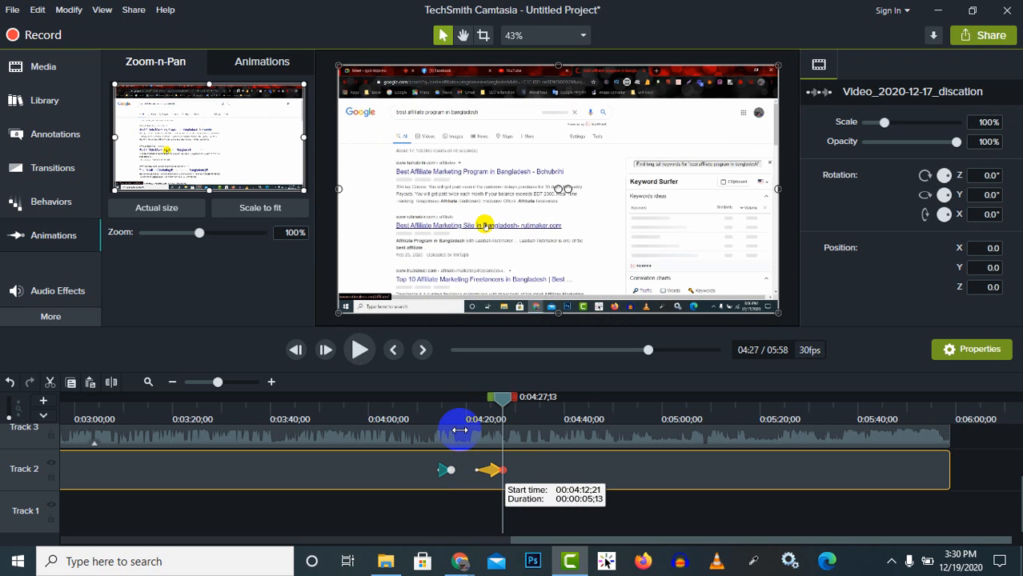
left_click_drag(460, 430, 473, 470)
left_click(452, 415)
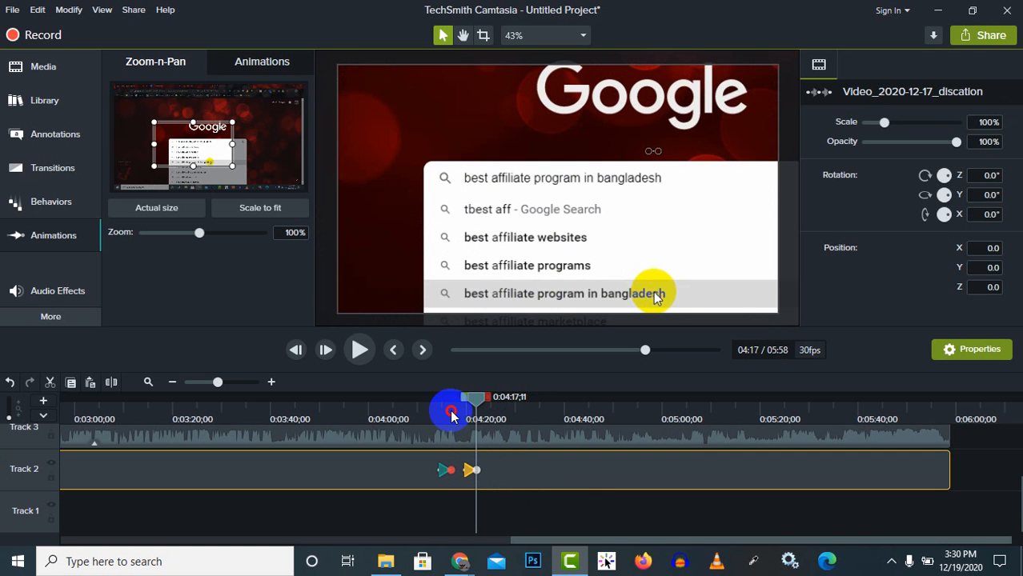
left_click(359, 350)
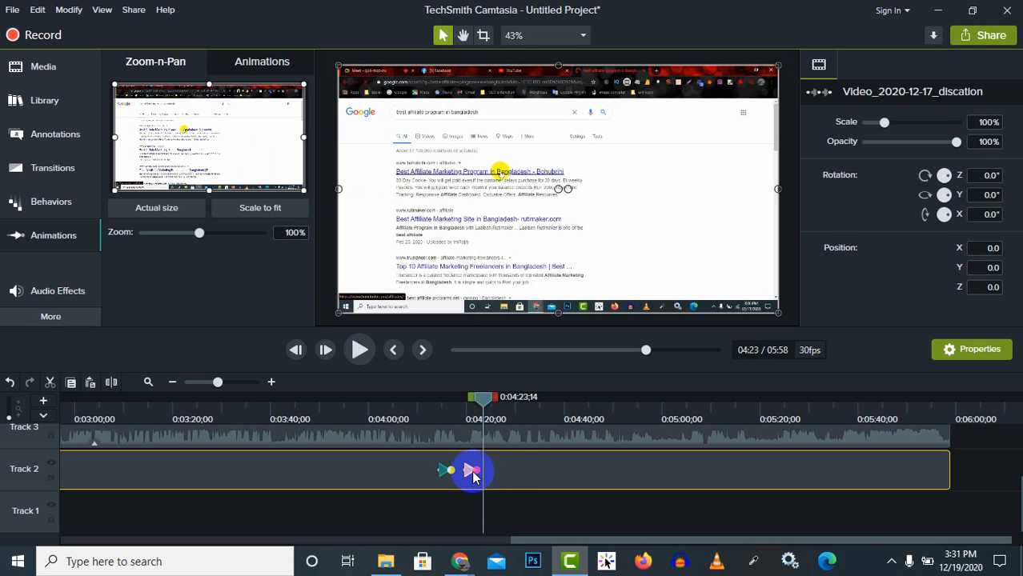
- Adjust the zoom-out animation on Track 2 to end at about 4:26, and play it back from about 4:19
left_click_drag(474, 470, 498, 473)
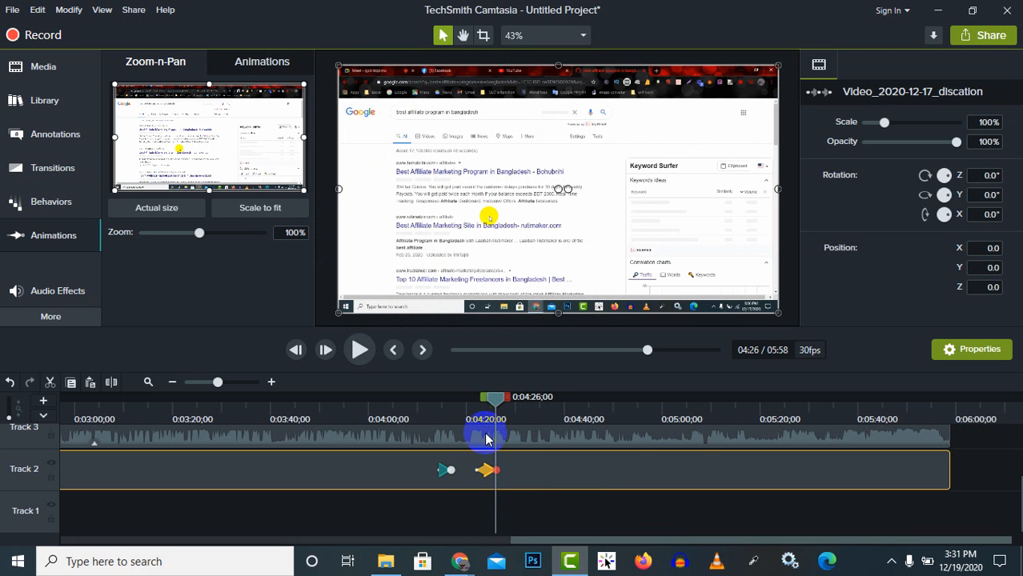
left_click(458, 419)
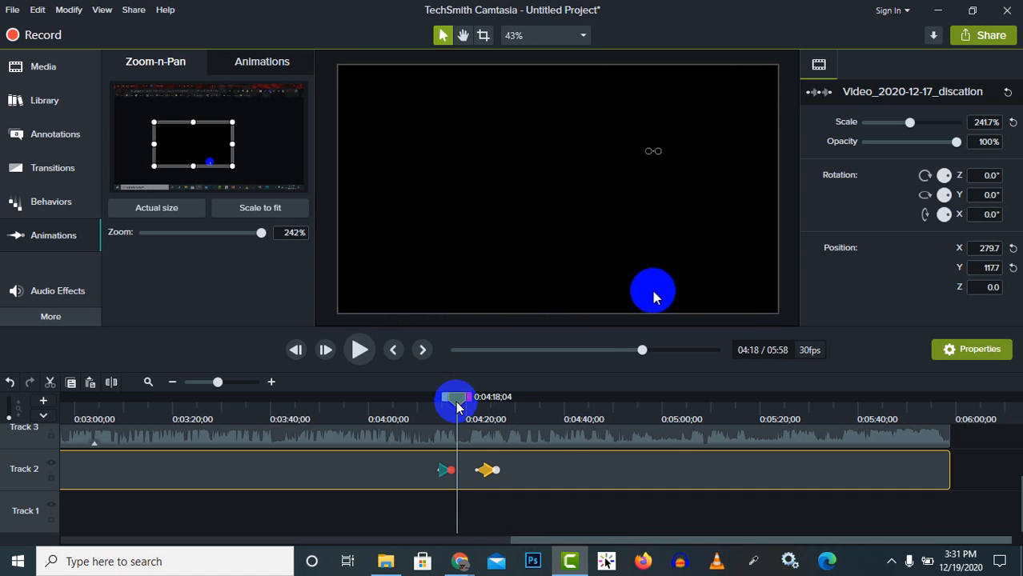
left_click_drag(458, 407, 465, 407)
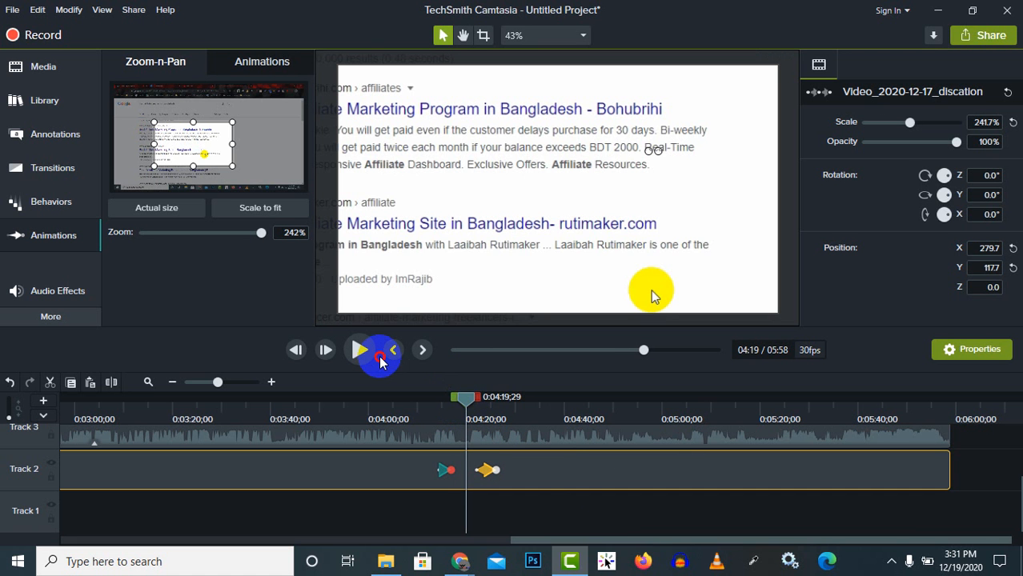
left_click(380, 359)
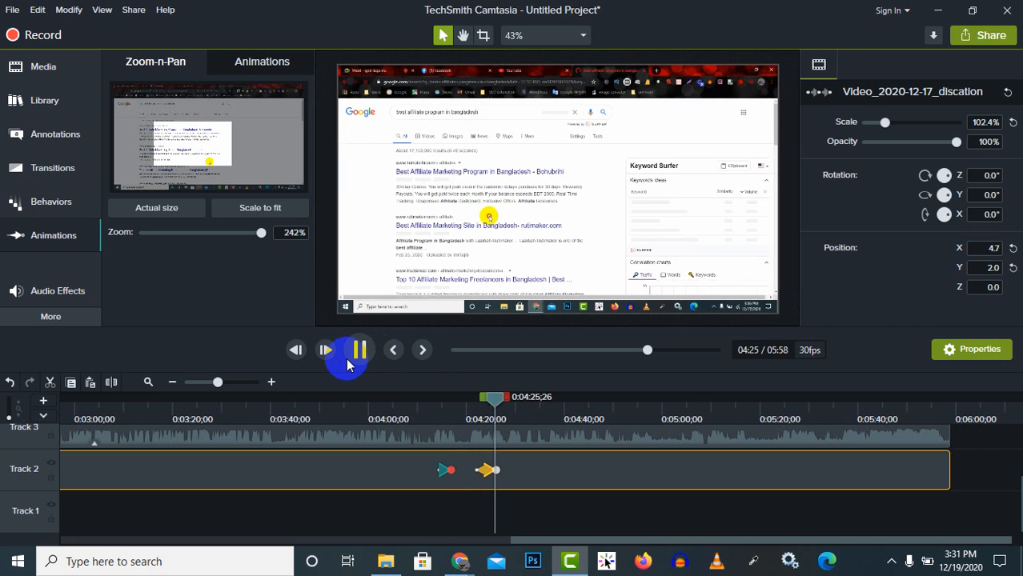
left_click(358, 353)
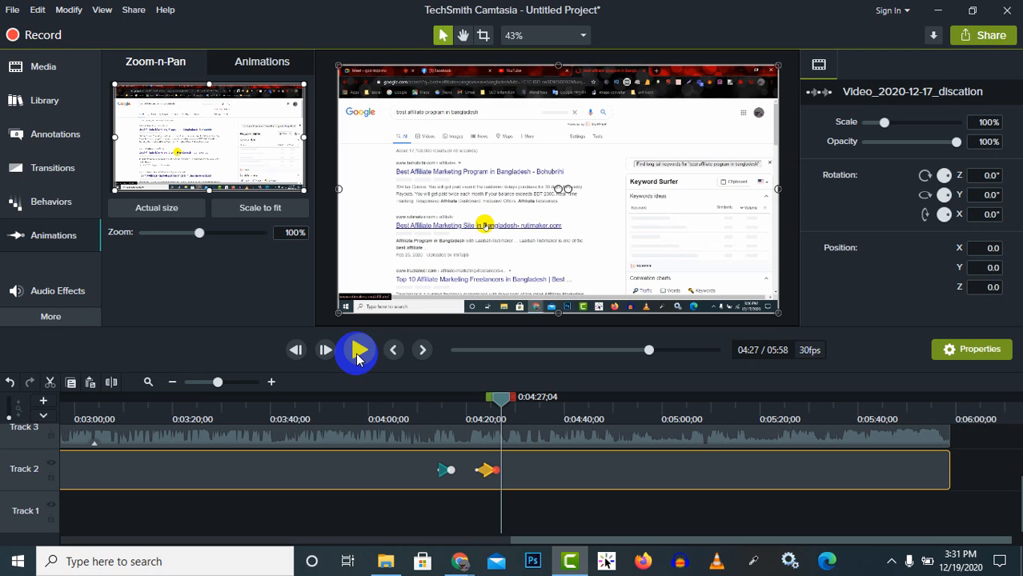
- Extend the end of the zoom-out animation to about 4:28, and return the playhead to about 3:43
left_click(489, 471)
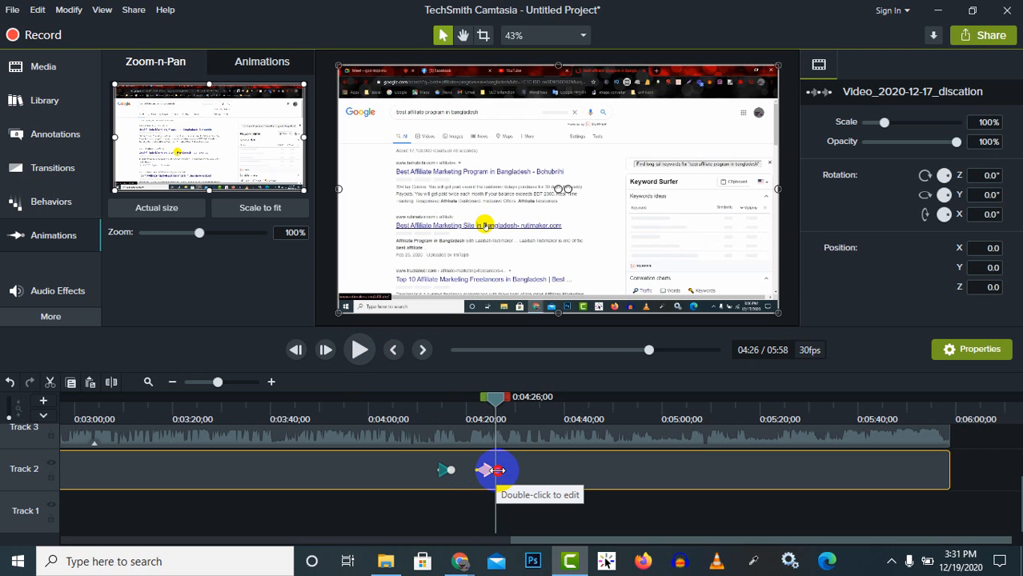
mouse_move(491, 471)
left_mouse_down()
mouse_move(601, 473)
mouse_move(505, 473)
left_mouse_up()
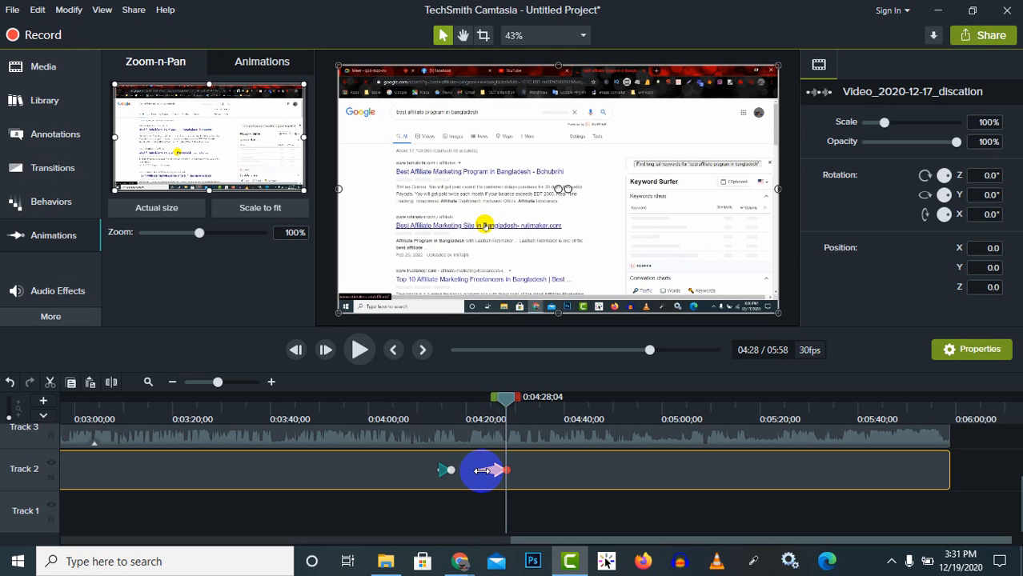
left_click(482, 471)
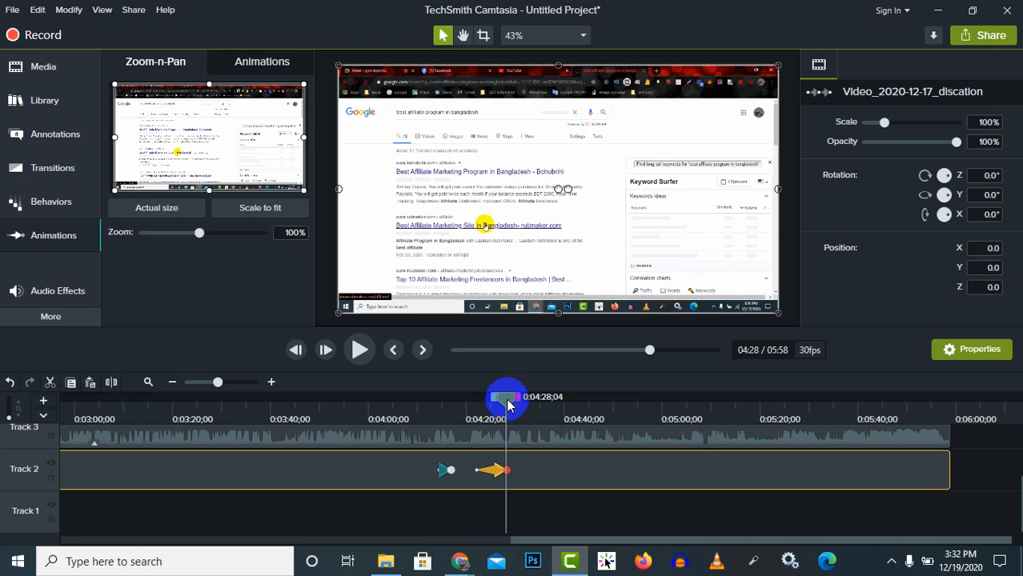
left_click_drag(506, 404, 246, 412)
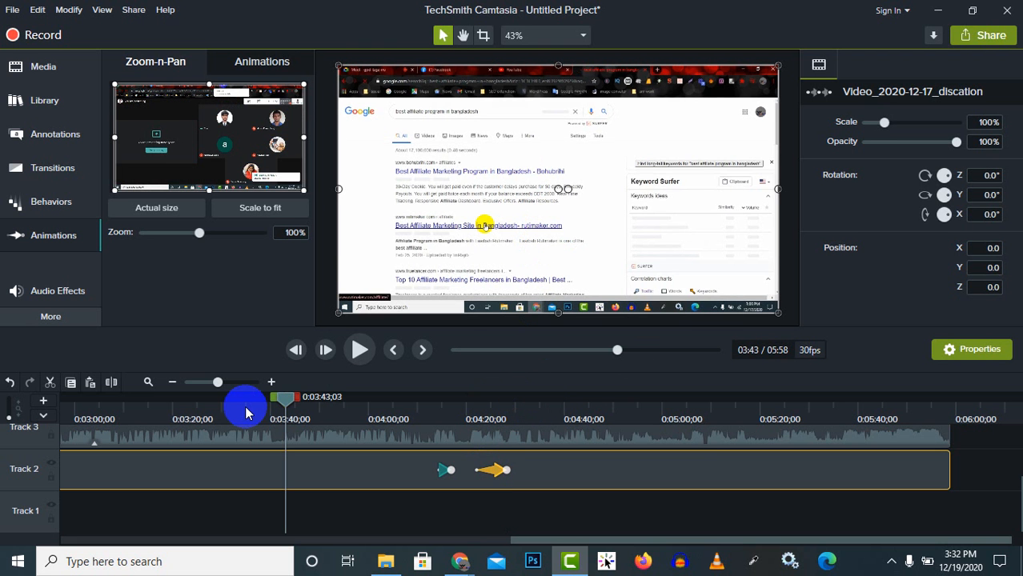
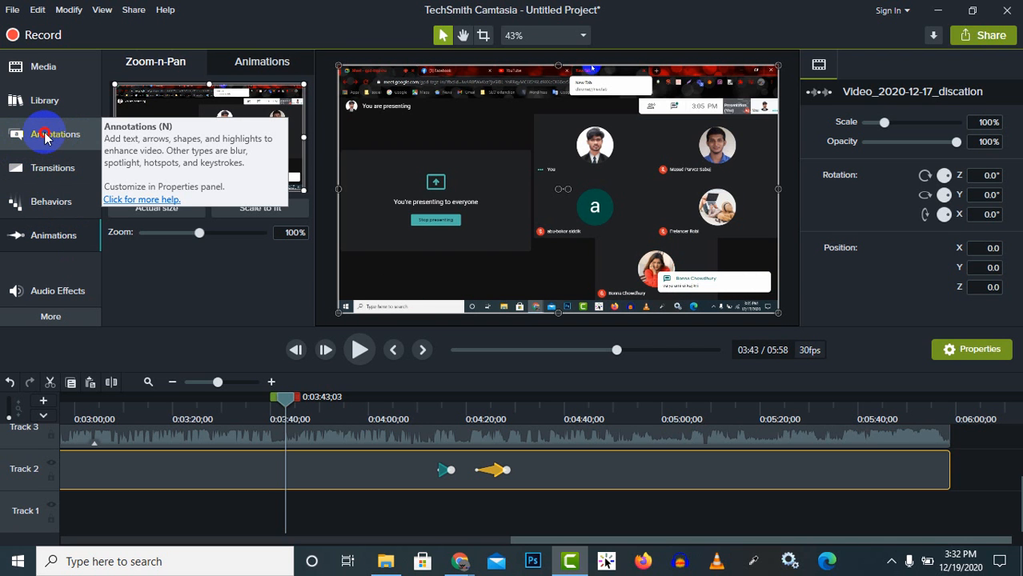
- Examine the annotation types, including keystroke callouts, the Bold and Urban styles of arrows and lines, and the shapes
left_click(46, 136)
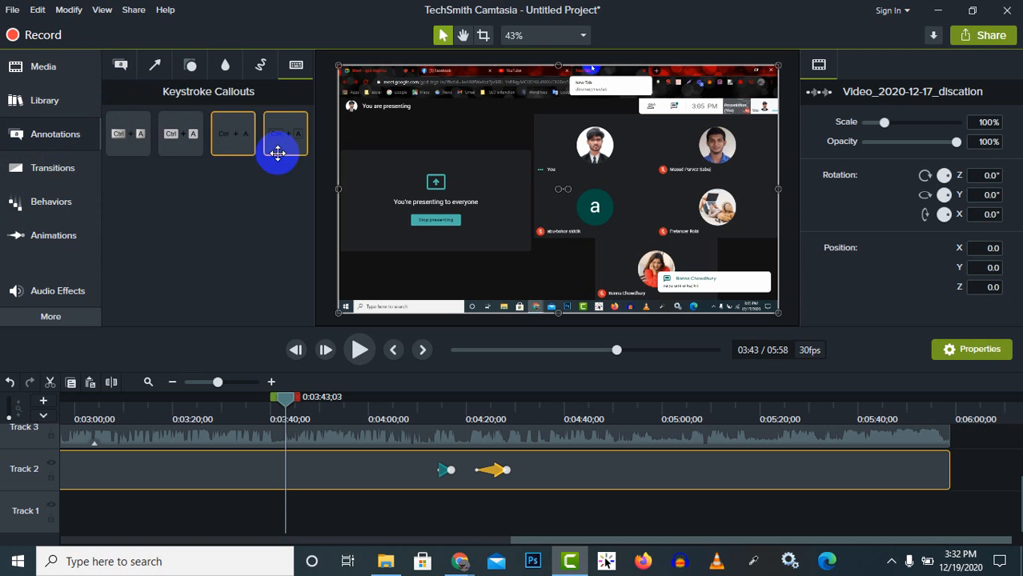
left_click(149, 71)
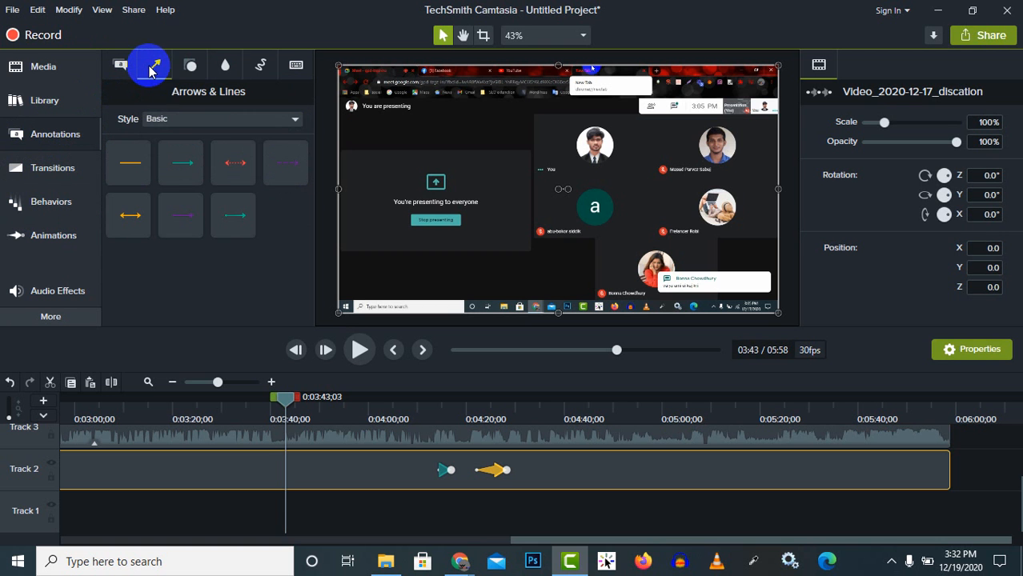
left_click(251, 121)
left_click(178, 186)
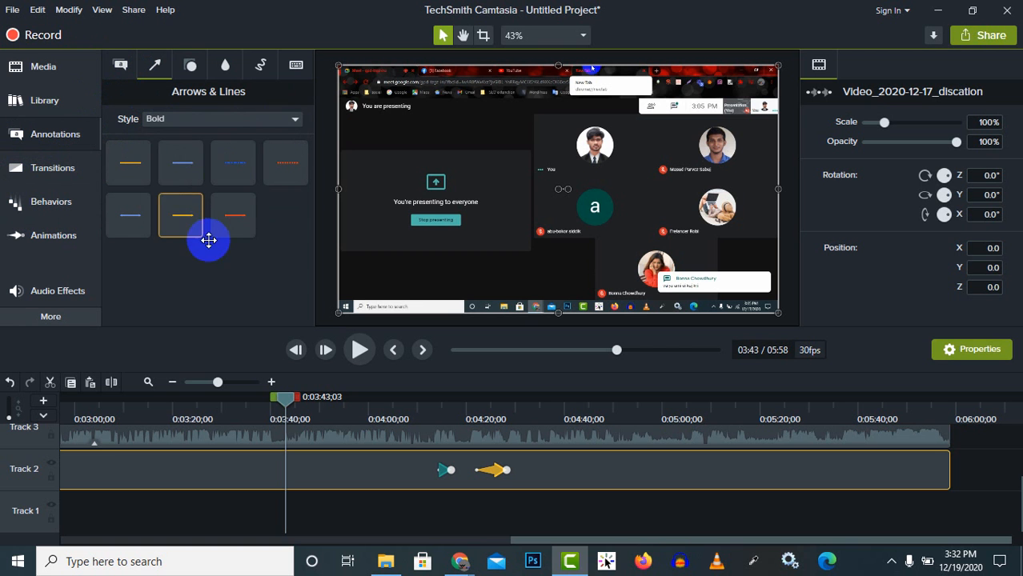
left_click(226, 120)
left_click(177, 204)
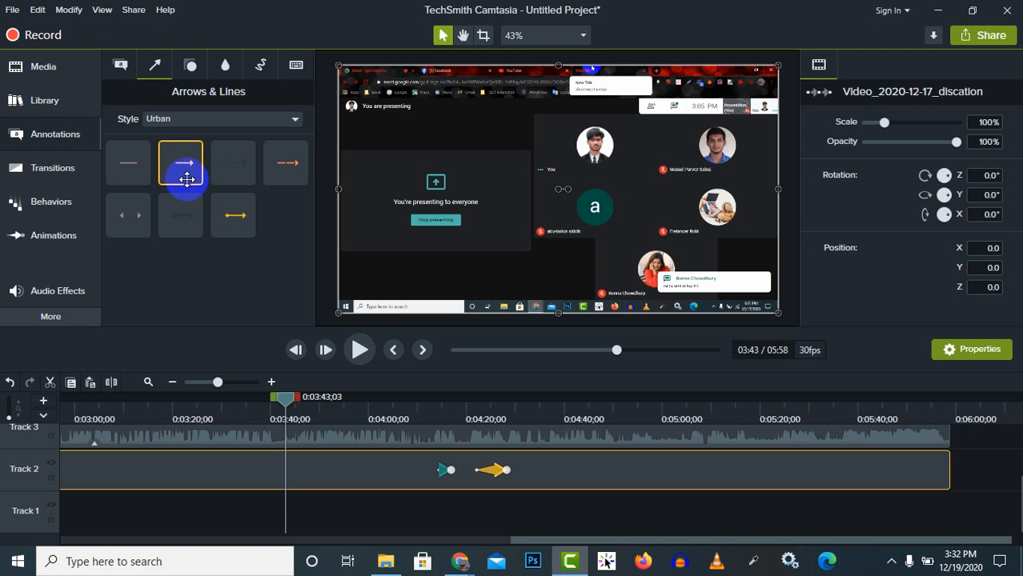
left_click(190, 65)
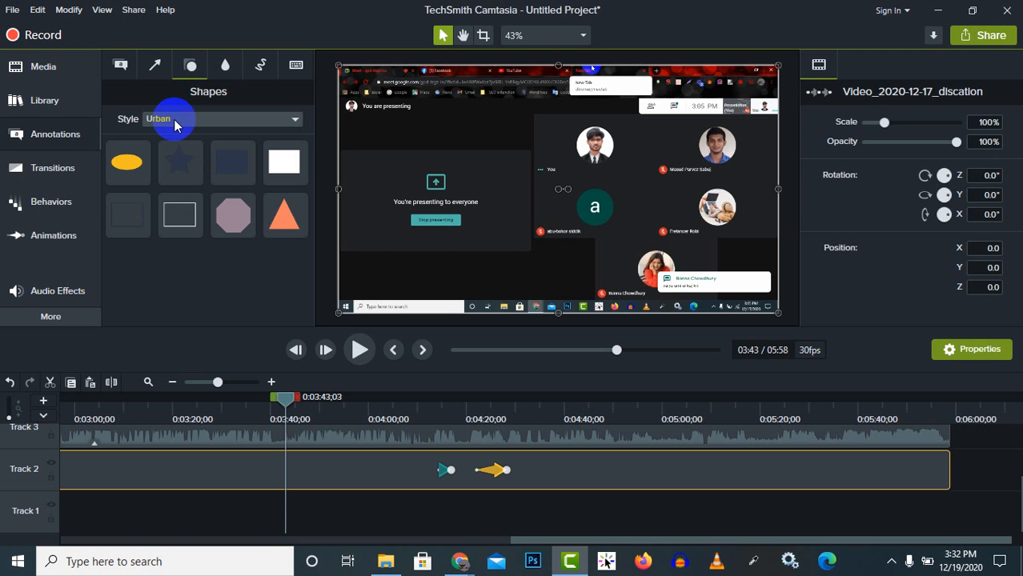
- Place a Blur annotation over the chat notification in the video at about 3:43 and resize it to fit the notification
left_click(224, 66)
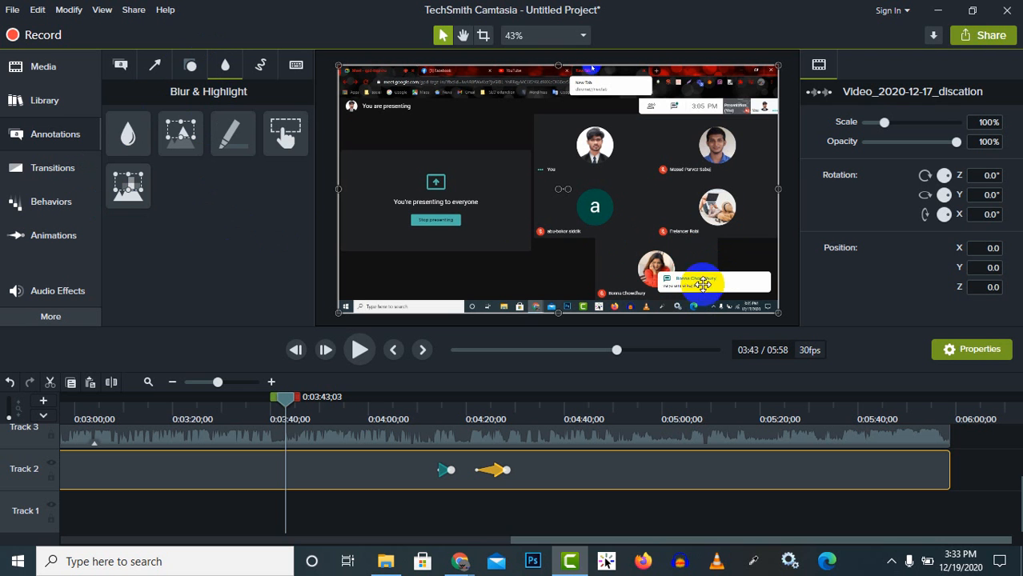
left_click(128, 134)
mouse_move(128, 134)
left_mouse_down()
mouse_move(165, 171)
mouse_move(267, 232)
mouse_move(733, 281)
left_mouse_up()
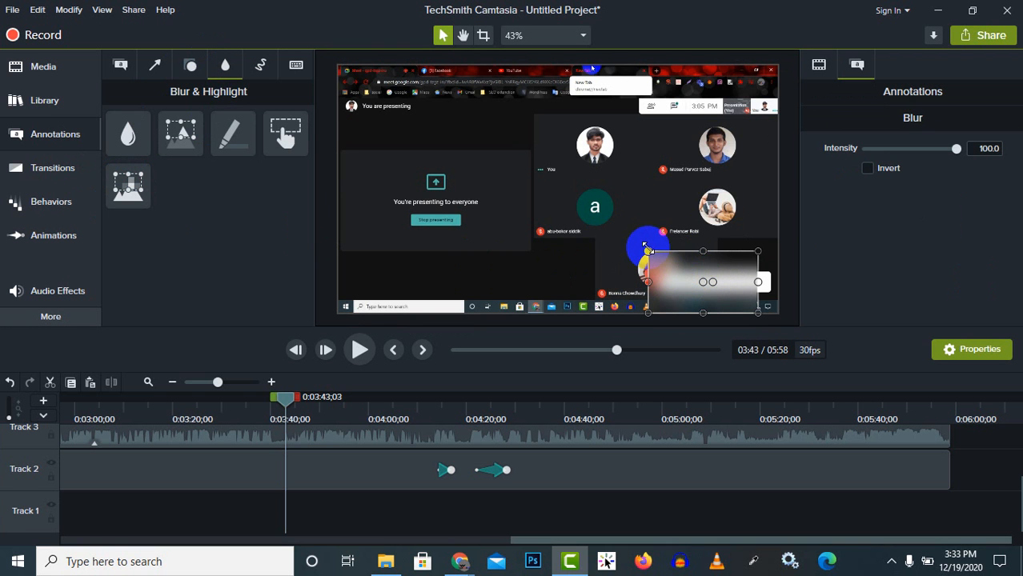
left_click(749, 278)
left_click_drag(759, 283, 780, 282)
left_click_drag(716, 315, 713, 308)
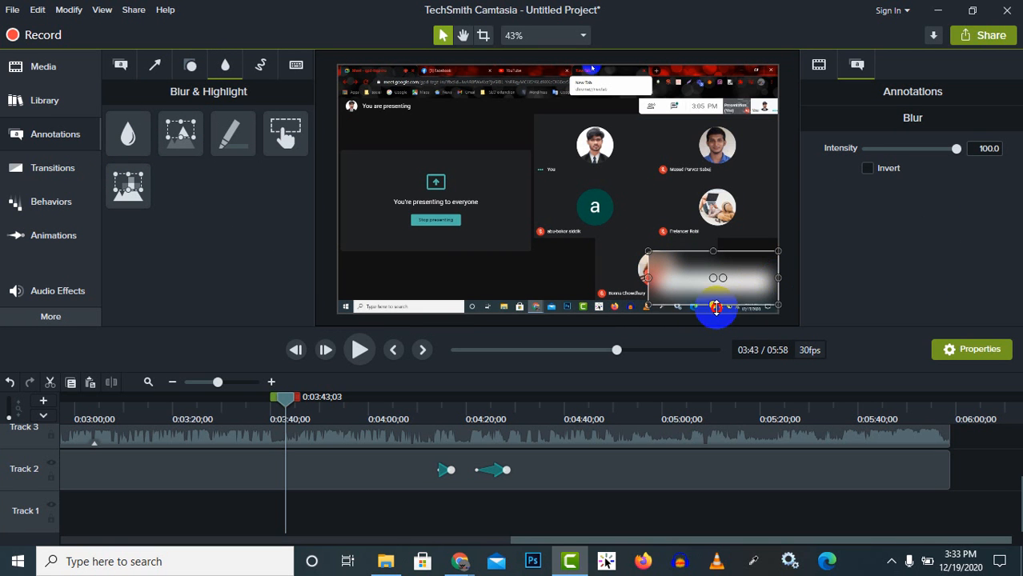
left_click(718, 251)
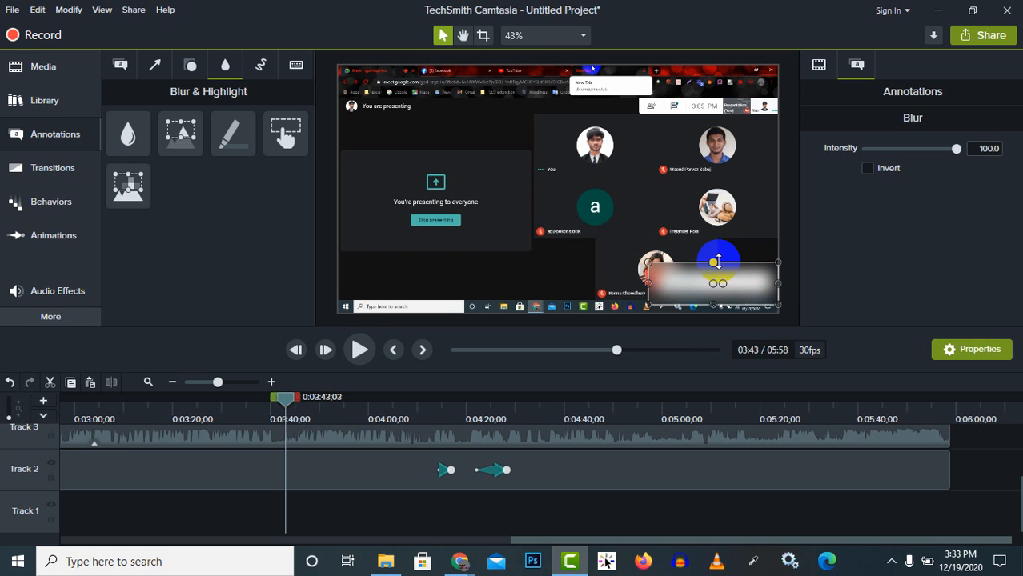
- Set the Blur annotation's intensity to 36.7 and shrink its frame to fit closely around the chat notification
left_click(664, 291)
left_click(953, 149)
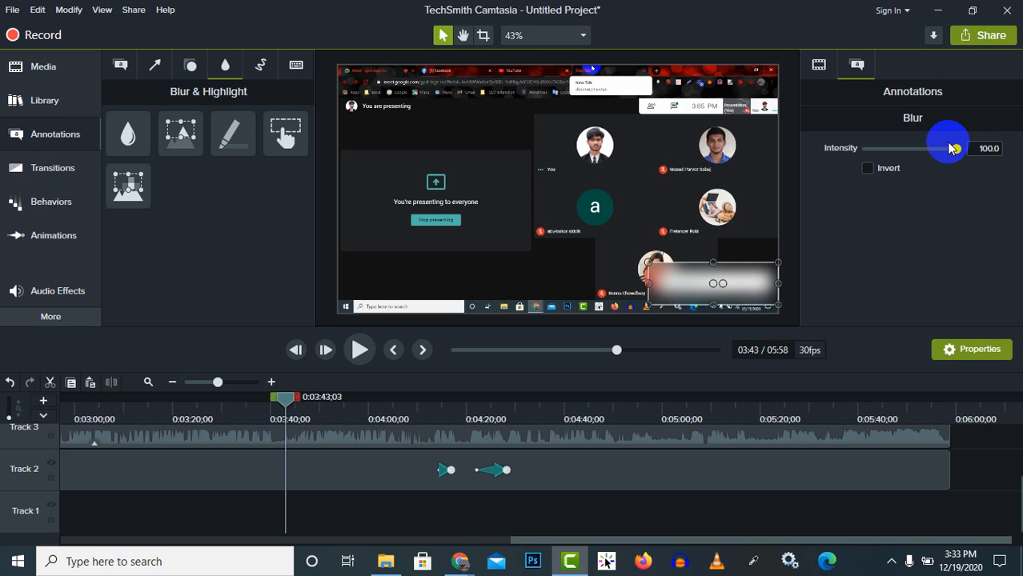
left_click_drag(955, 152, 900, 151)
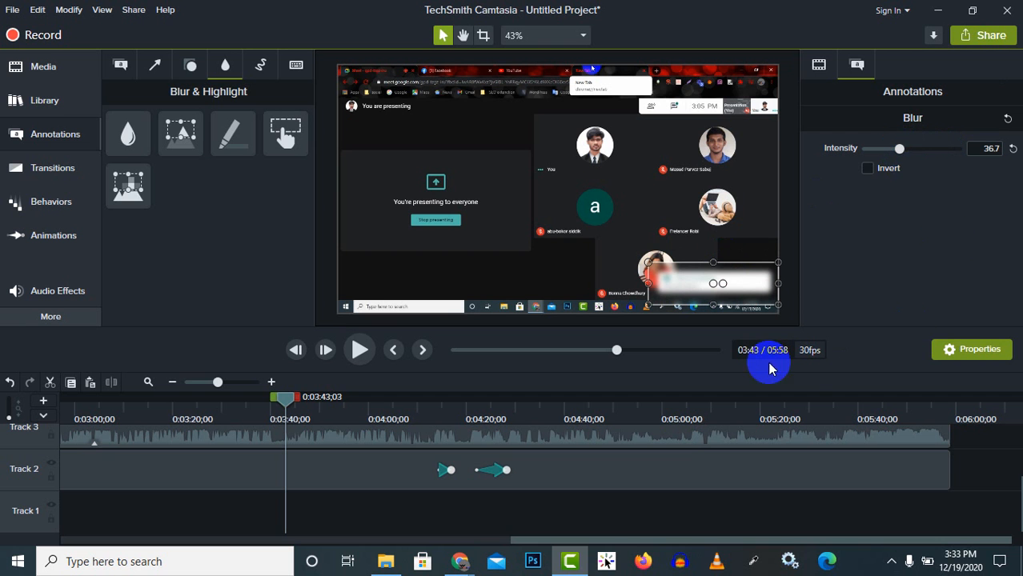
left_click_drag(715, 262, 714, 292)
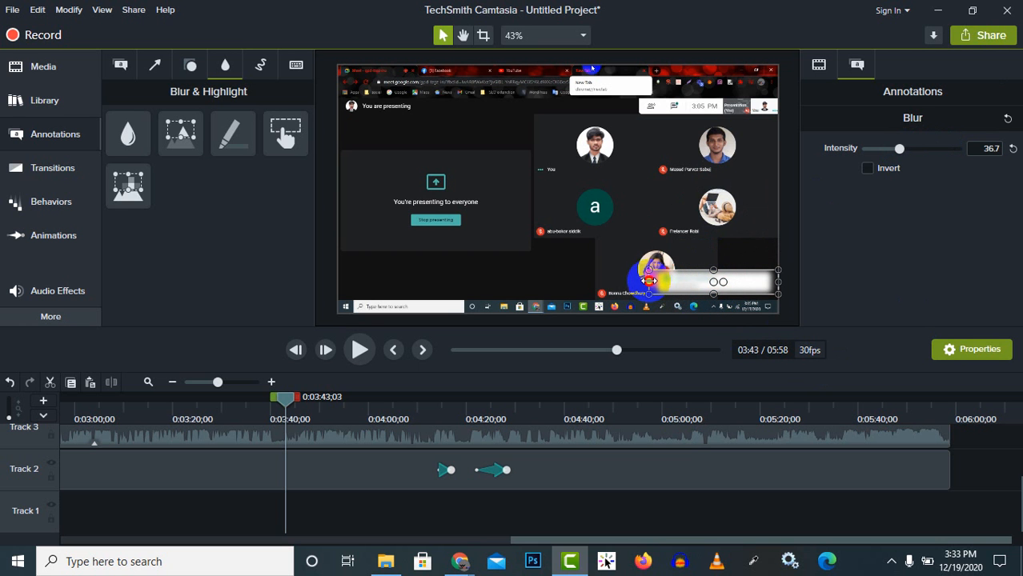
left_click_drag(656, 281, 658, 282)
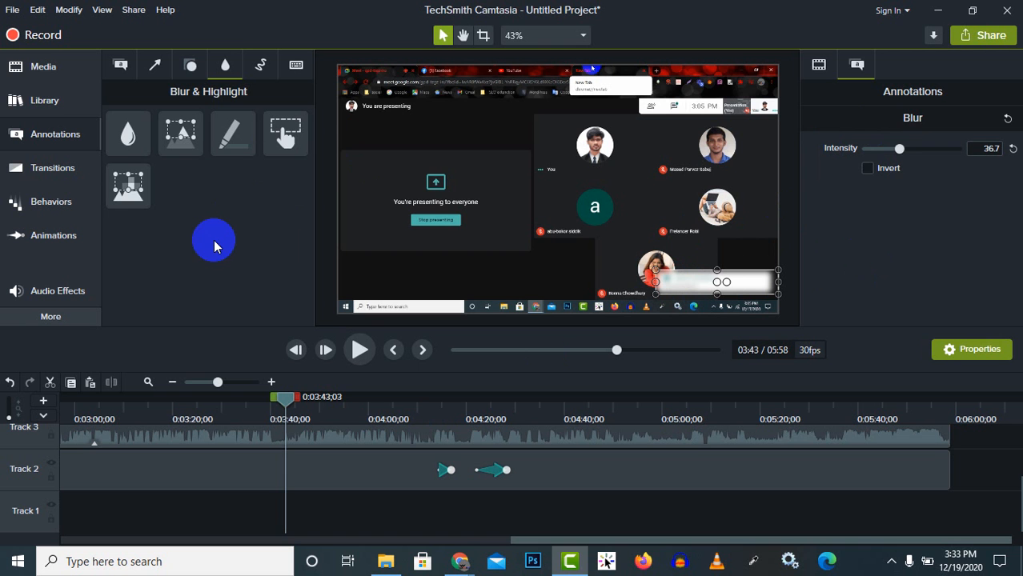
- Place a Spotlight sized to the presenter's own video tile and a Highlight over the "You're presenting to everyone" message at about 3:43
left_click(532, 257)
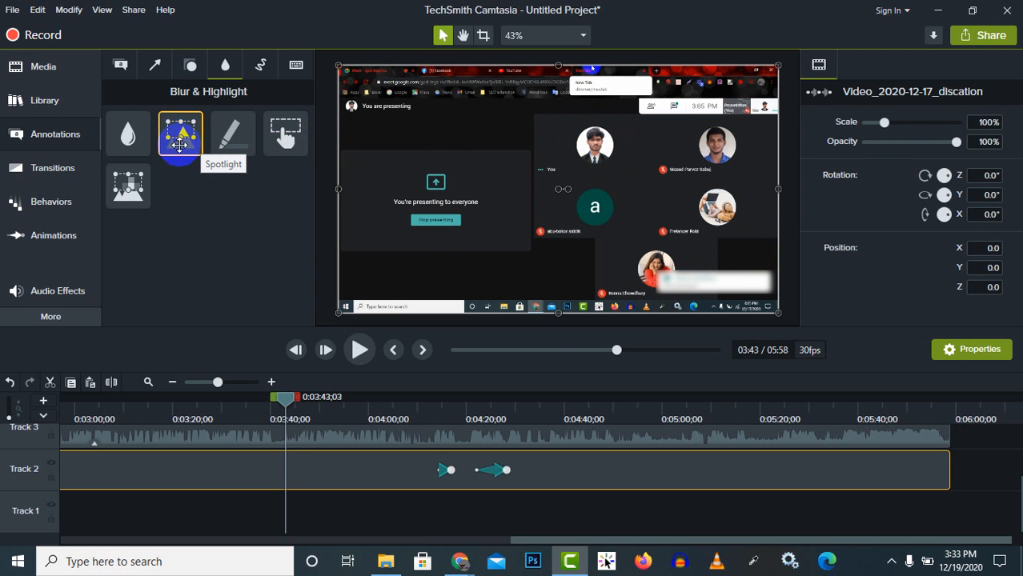
mouse_move(178, 132)
left_mouse_down()
mouse_move(187, 166)
mouse_move(290, 208)
mouse_move(559, 184)
mouse_move(593, 142)
left_mouse_up()
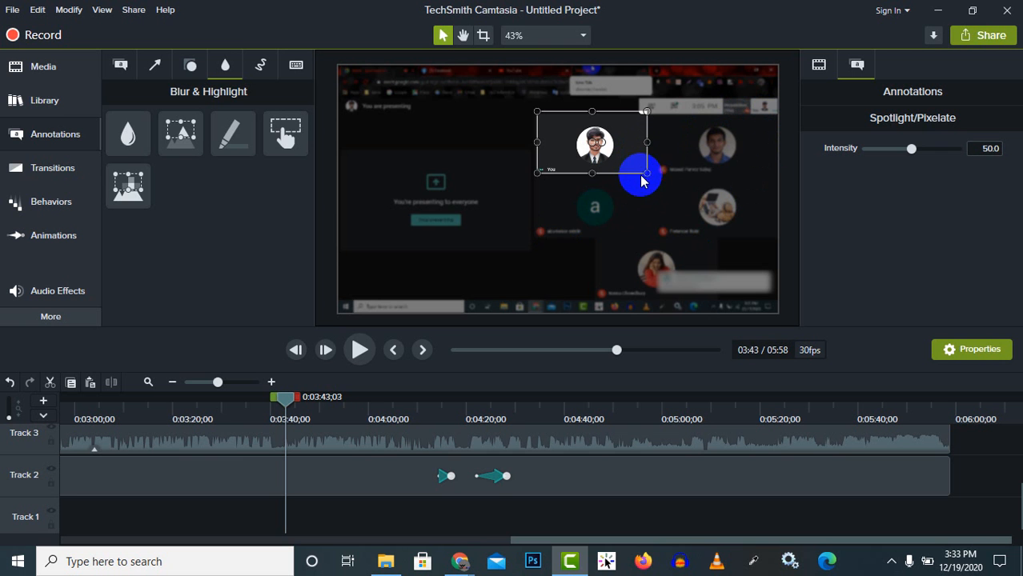
left_click_drag(647, 174, 634, 192)
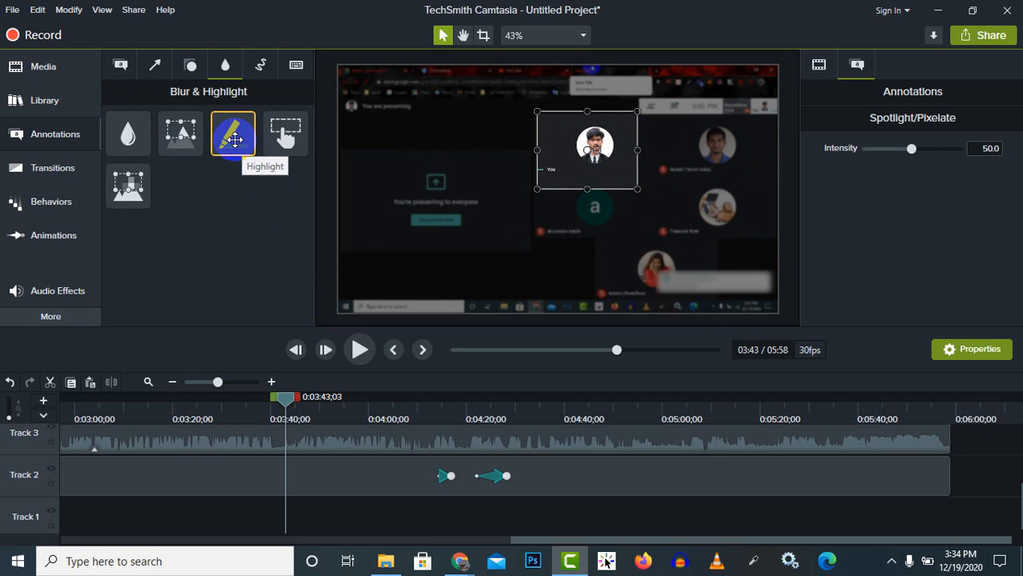
mouse_move(231, 138)
left_mouse_down()
mouse_move(238, 169)
mouse_move(402, 238)
mouse_move(434, 220)
mouse_move(434, 204)
mouse_move(548, 212)
mouse_move(464, 196)
mouse_move(438, 207)
left_mouse_up()
- Add a Highlight annotation at about 3:56 and move it over the "You are presenting" header in the video
left_click(284, 400)
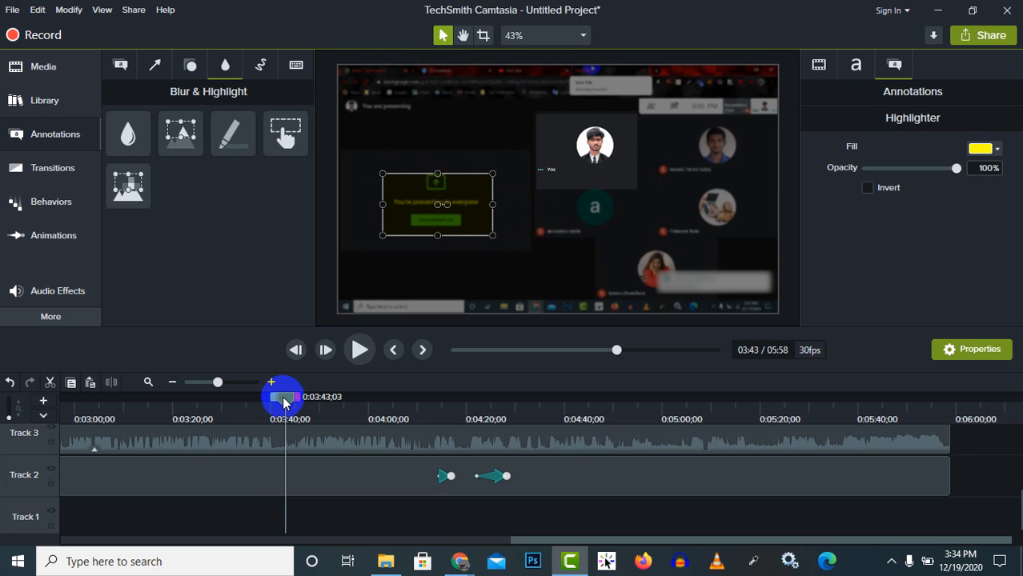
left_click_drag(285, 405, 348, 405)
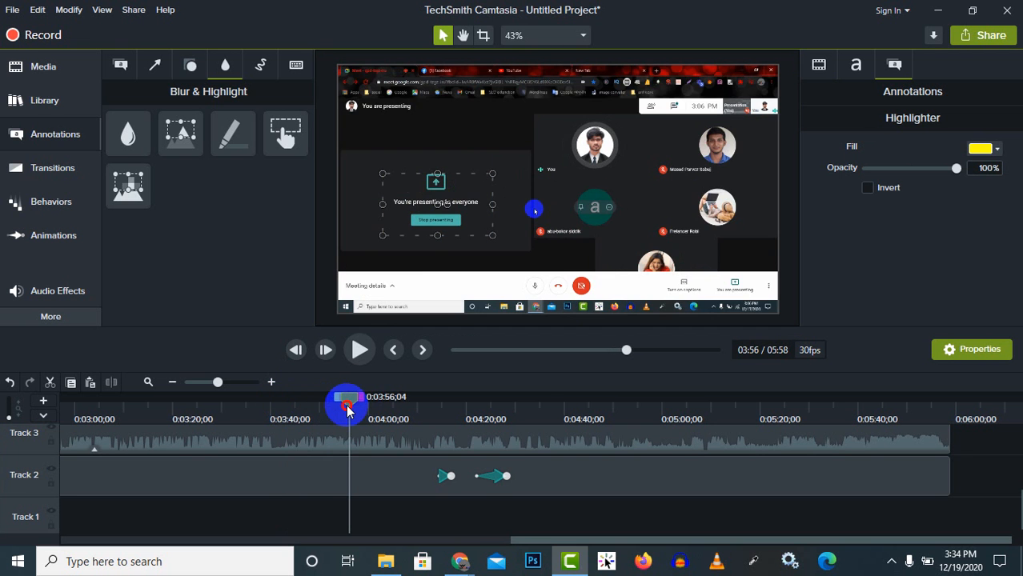
left_click(356, 356)
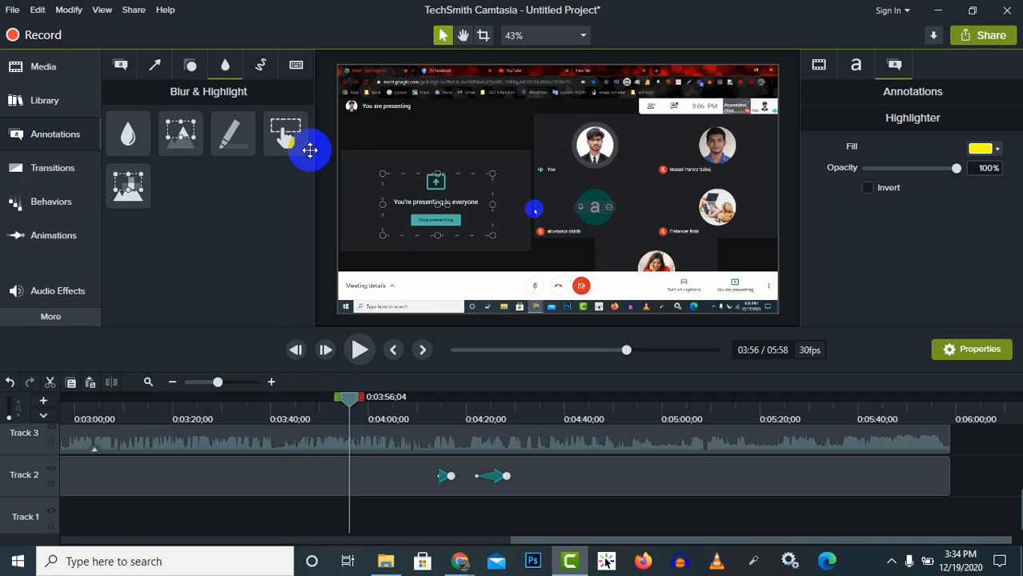
left_click(229, 139)
mouse_move(230, 137)
left_mouse_down()
mouse_move(214, 130)
mouse_move(235, 177)
mouse_move(270, 204)
mouse_move(351, 224)
mouse_move(419, 204)
left_mouse_up()
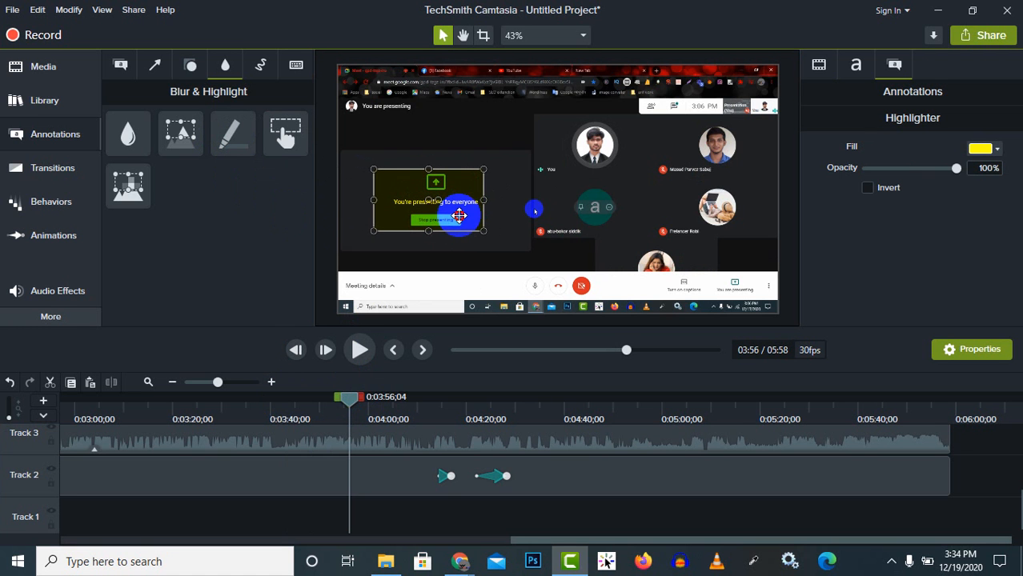
left_click_drag(459, 215, 418, 121)
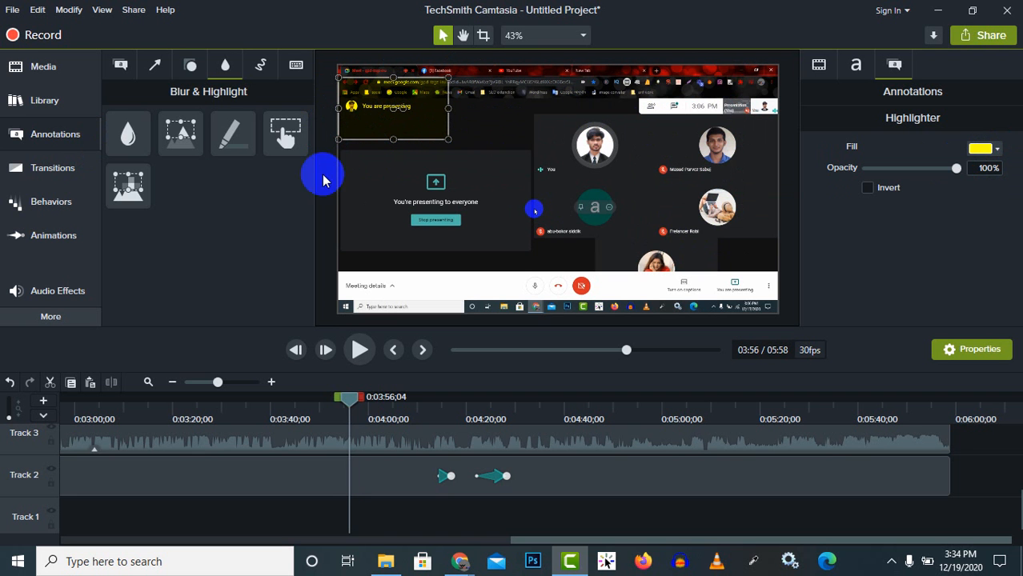
- Add a Zoom-n-Pan animation at about 3:56 that zooms to 181% on the highlighted header
left_click(52, 245)
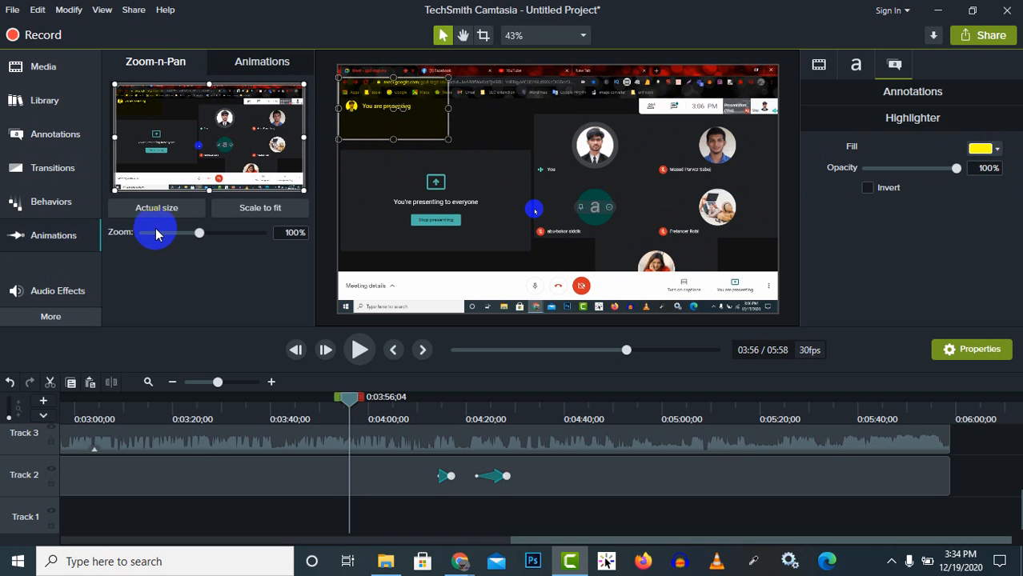
left_click_drag(199, 239, 216, 233)
left_click_drag(230, 138, 201, 119)
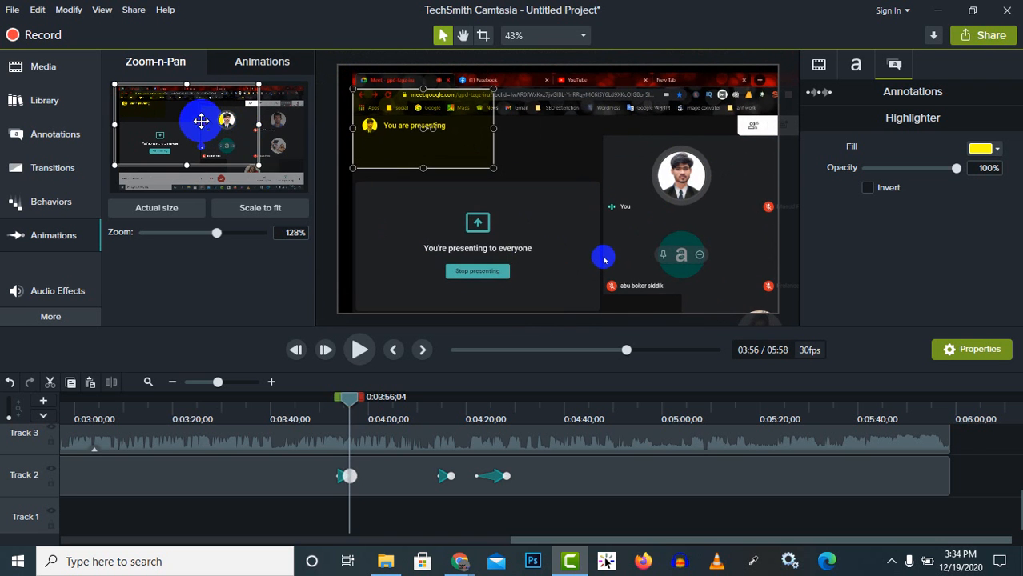
left_click_drag(259, 165, 217, 143)
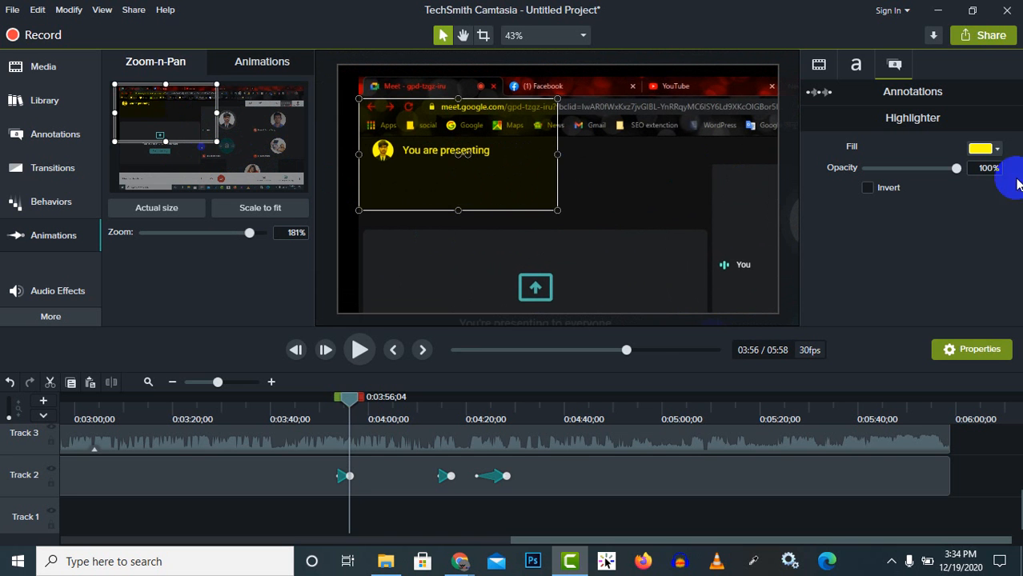
- Change the highlighter's fill colour to red, #FF0006
left_click(983, 152)
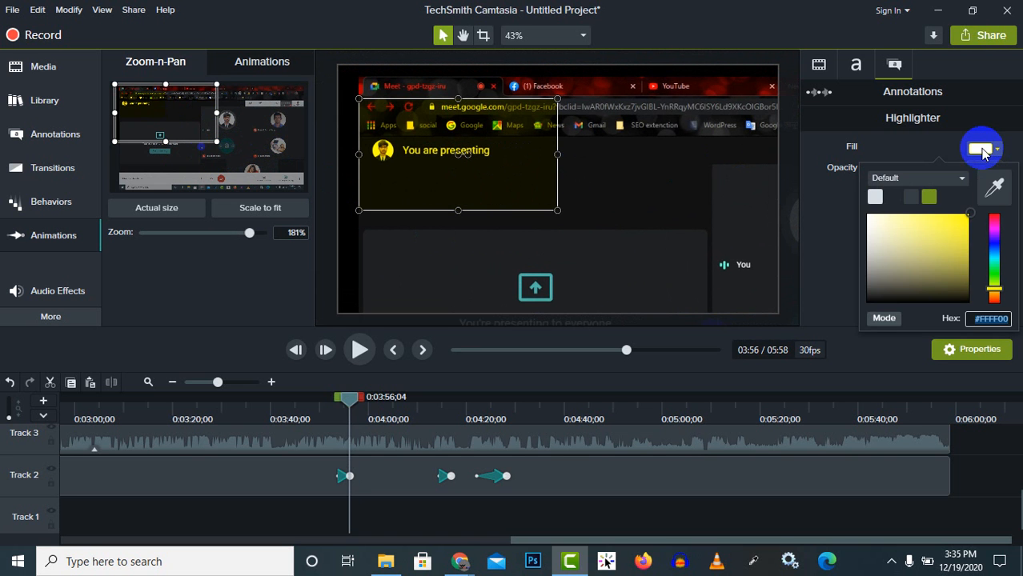
mouse_move(931, 270)
left_mouse_down()
mouse_move(876, 257)
mouse_move(869, 213)
mouse_move(957, 225)
mouse_move(981, 208)
mouse_move(995, 218)
mouse_move(993, 294)
mouse_move(995, 218)
left_mouse_up()
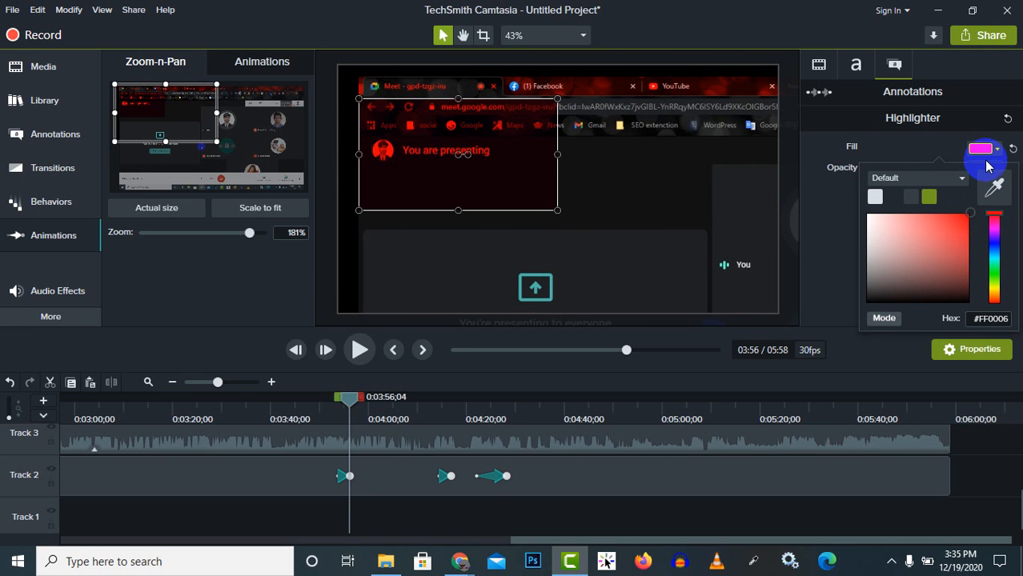
left_click(942, 145)
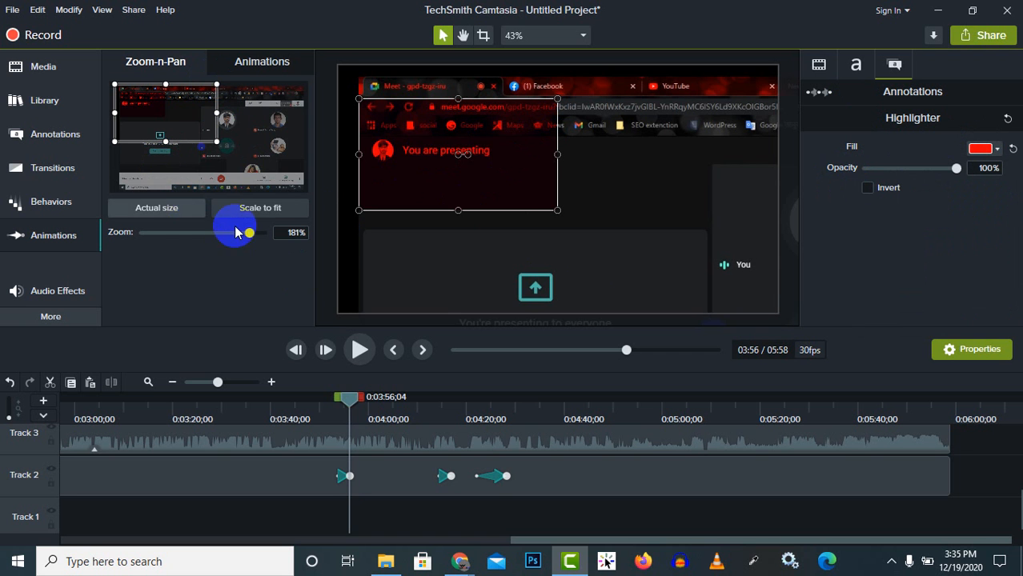
- Reset the Zoom-n-Pan view to actual size, widen its frame to the whole picture, and move and enlarge the video to fill the canvas
left_click(165, 209)
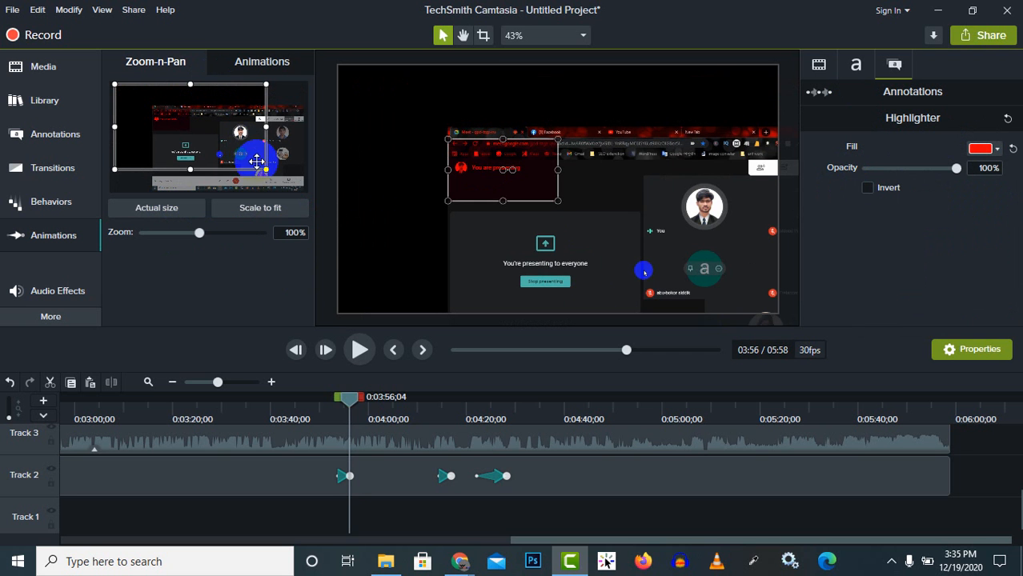
left_click_drag(265, 168, 303, 194)
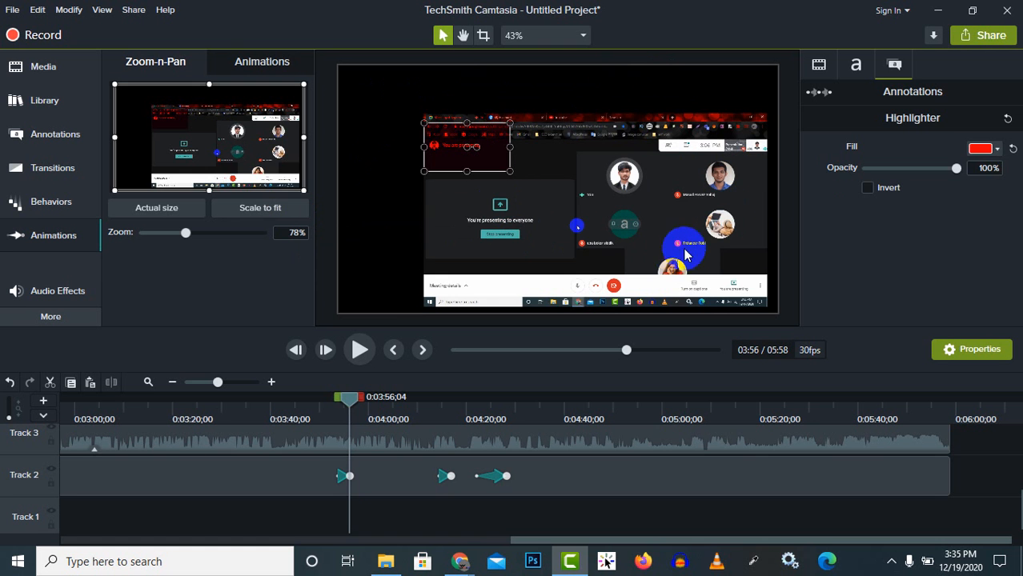
left_click_drag(675, 256, 600, 198)
left_click_drag(682, 259, 760, 309)
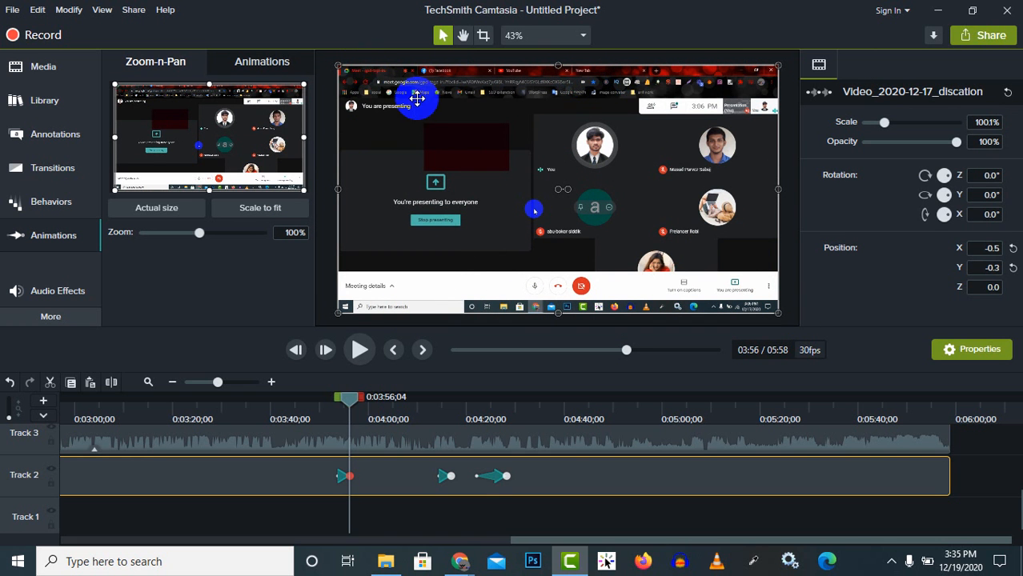
- Crop the browser bars off the video's upper edge and the Windows taskbar off its lower edge
left_click(485, 38)
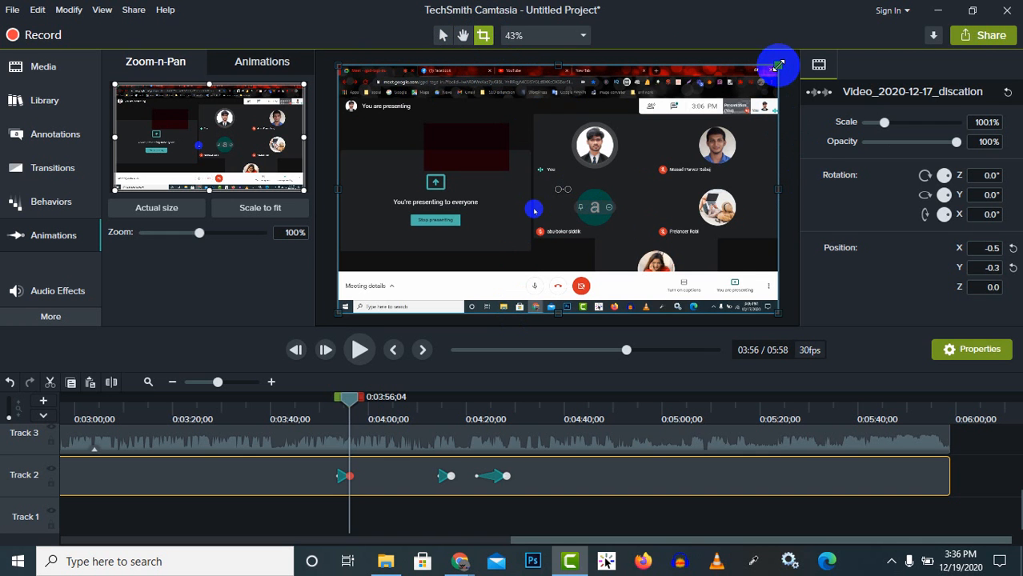
left_click(482, 36)
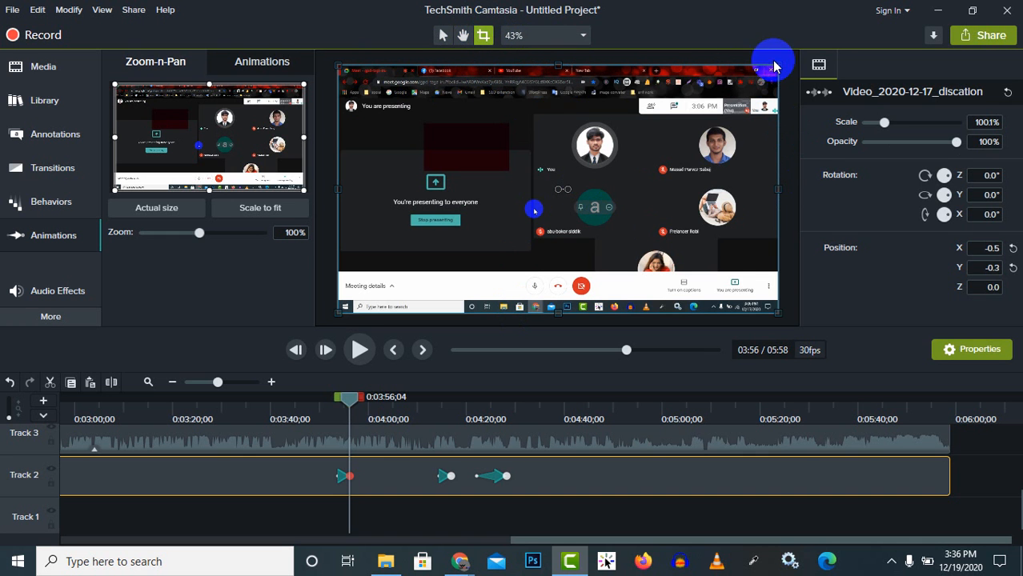
left_click_drag(779, 63, 781, 94)
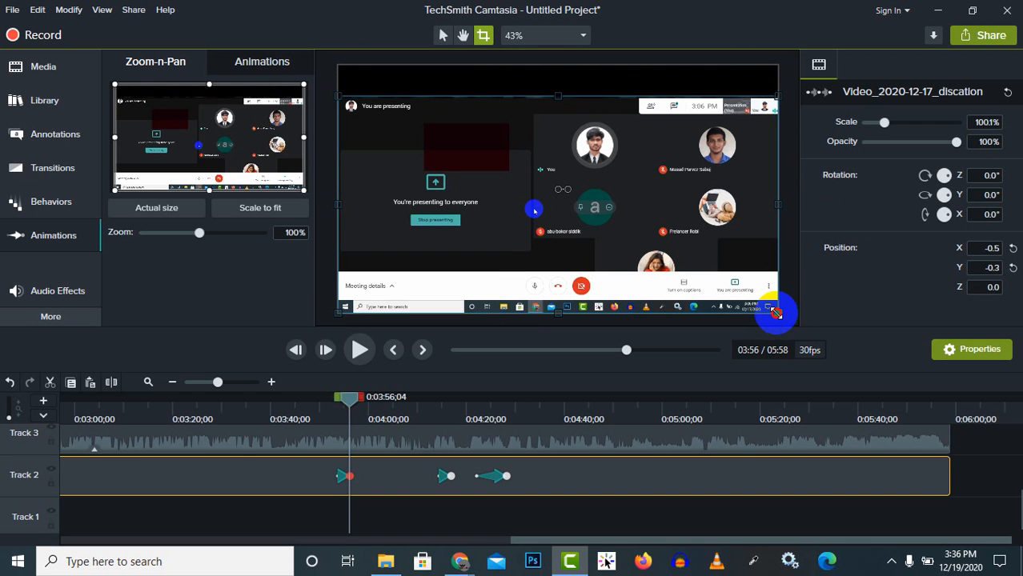
left_click_drag(776, 314, 776, 298)
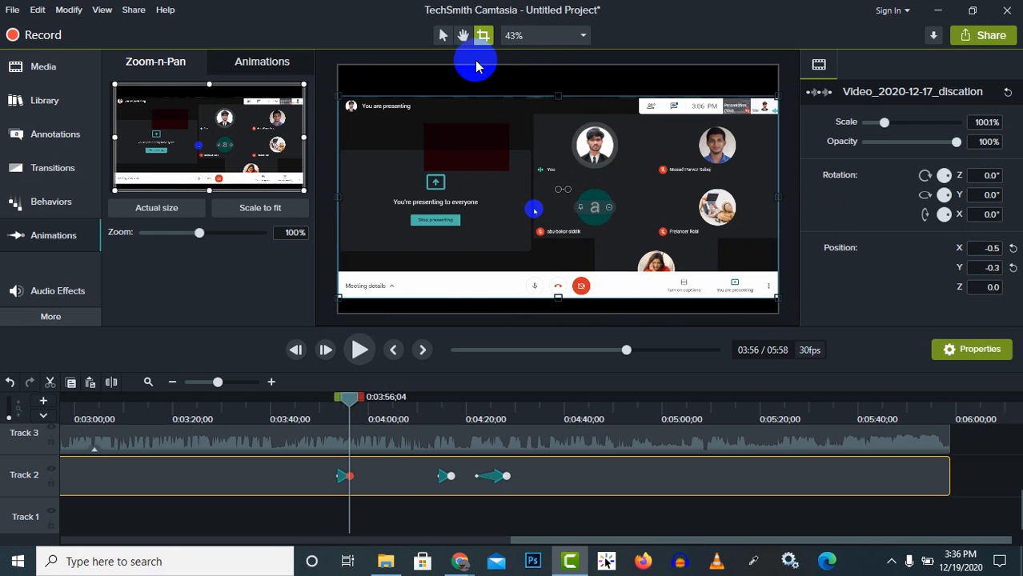
left_click(444, 36)
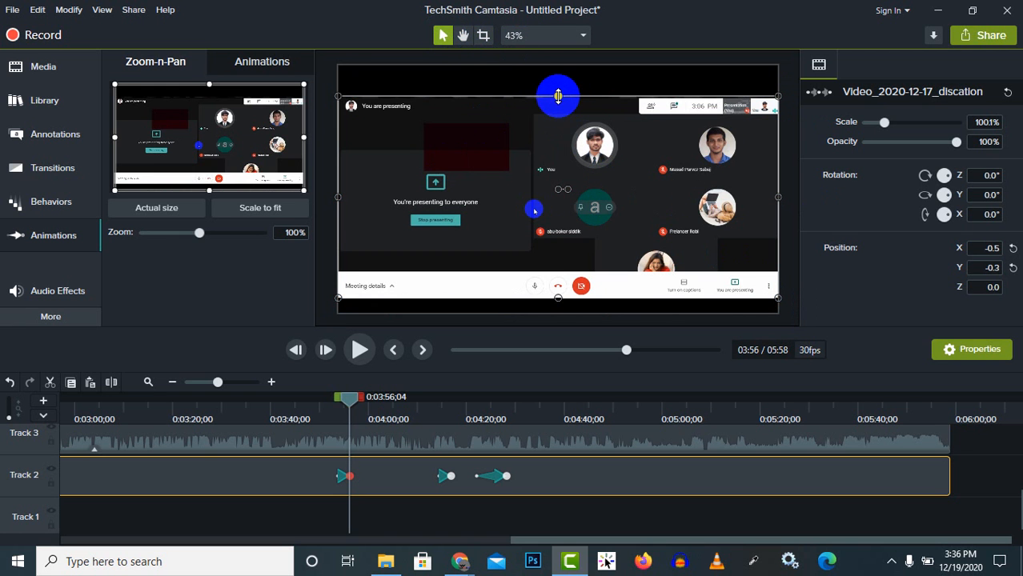
- Try enlarging the cropped video to 128.6% and shifting it on the canvas, and scale it back to fit
left_click_drag(558, 96, 556, 52)
left_click_drag(560, 297, 561, 313)
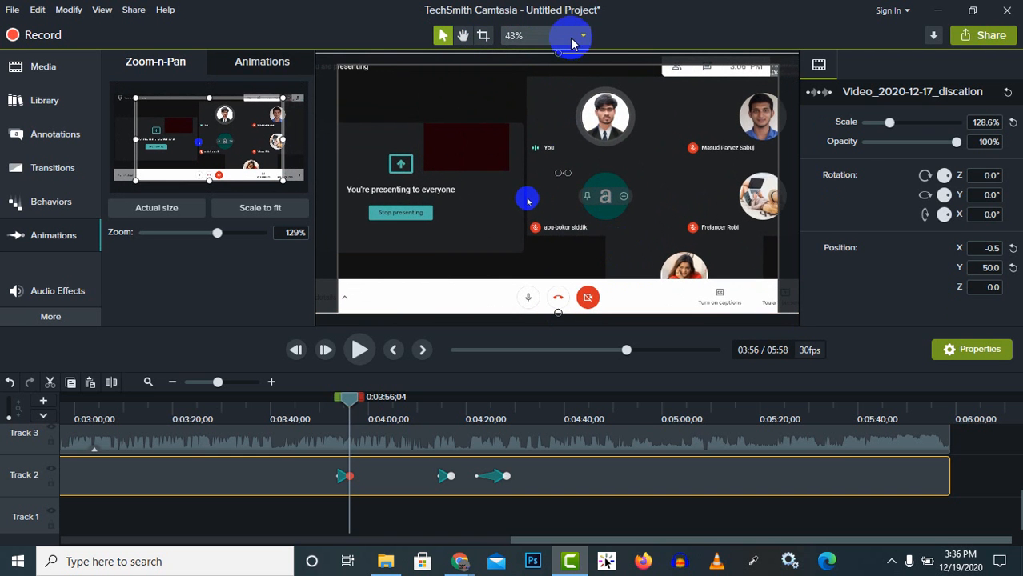
mouse_move(651, 147)
left_mouse_down()
mouse_move(661, 211)
mouse_move(642, 50)
mouse_move(667, 157)
left_mouse_up()
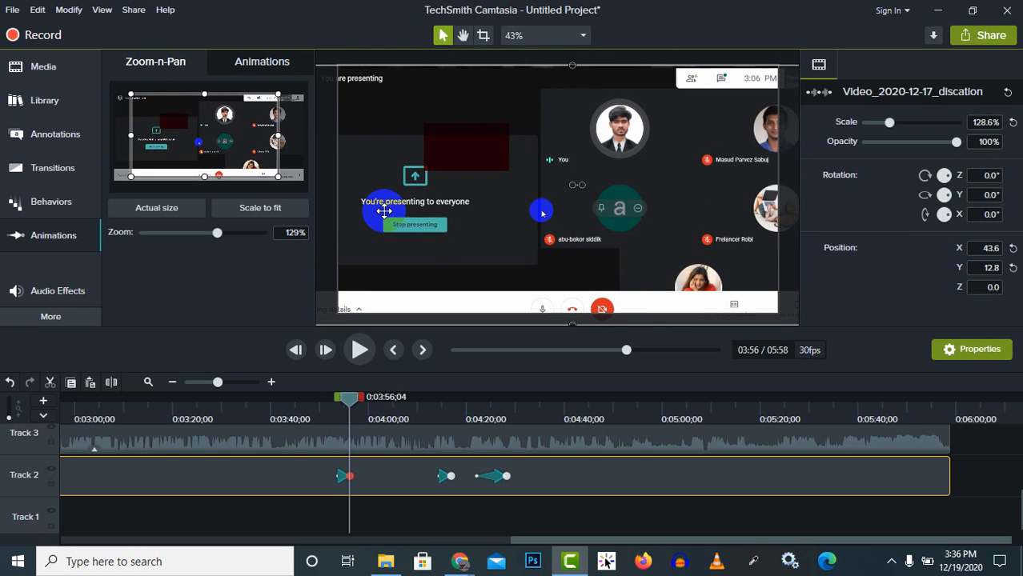
left_click(290, 209)
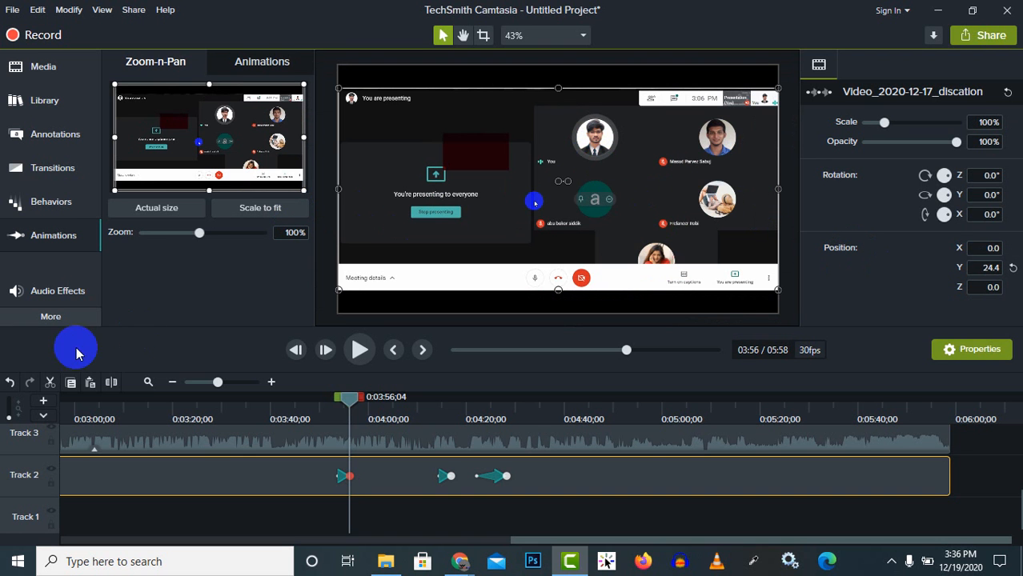
- Look over the animation presets and choose the square from the Sketch Motion annotations
left_click(36, 246)
left_click(35, 246)
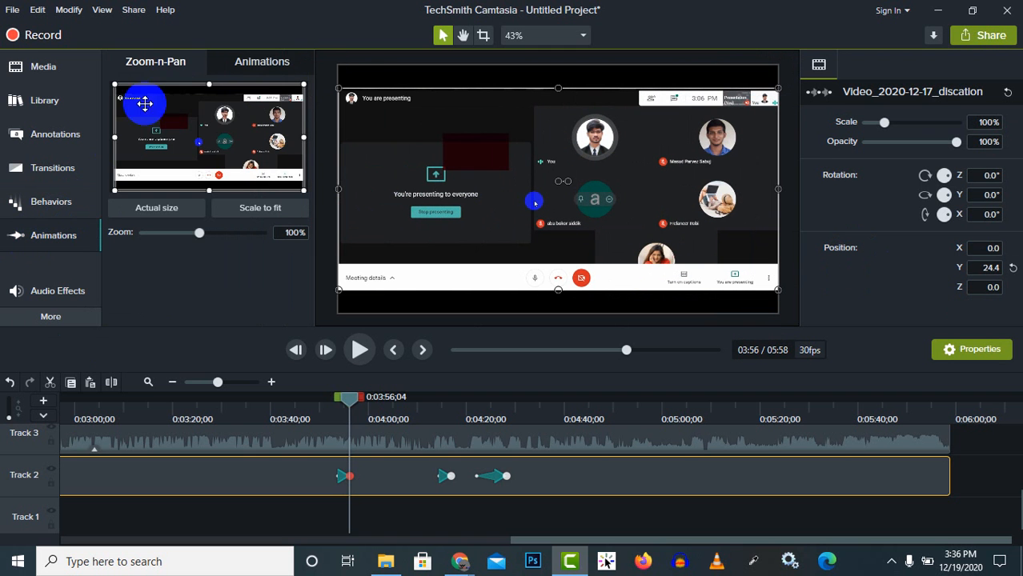
left_click(266, 75)
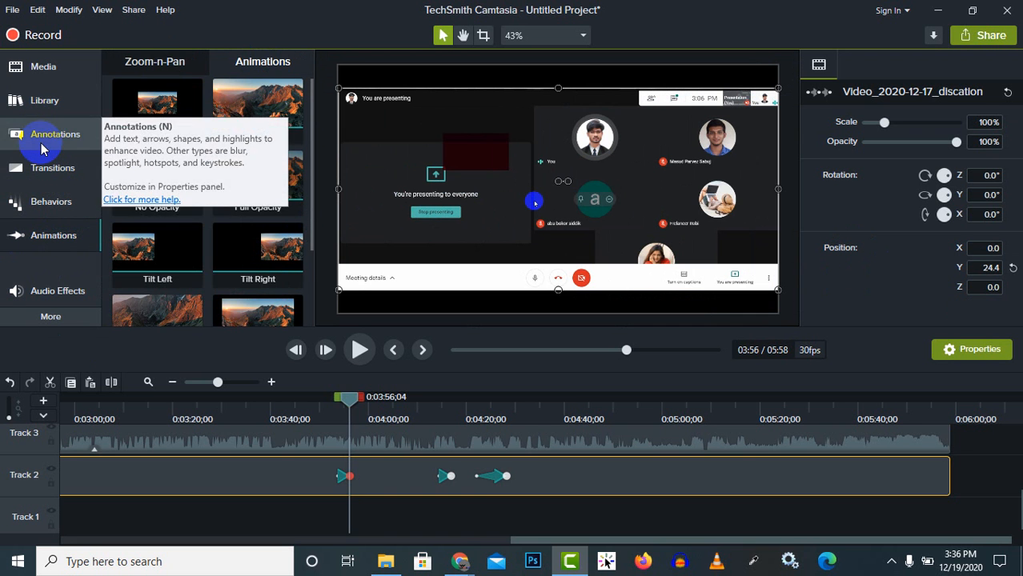
left_click(47, 136)
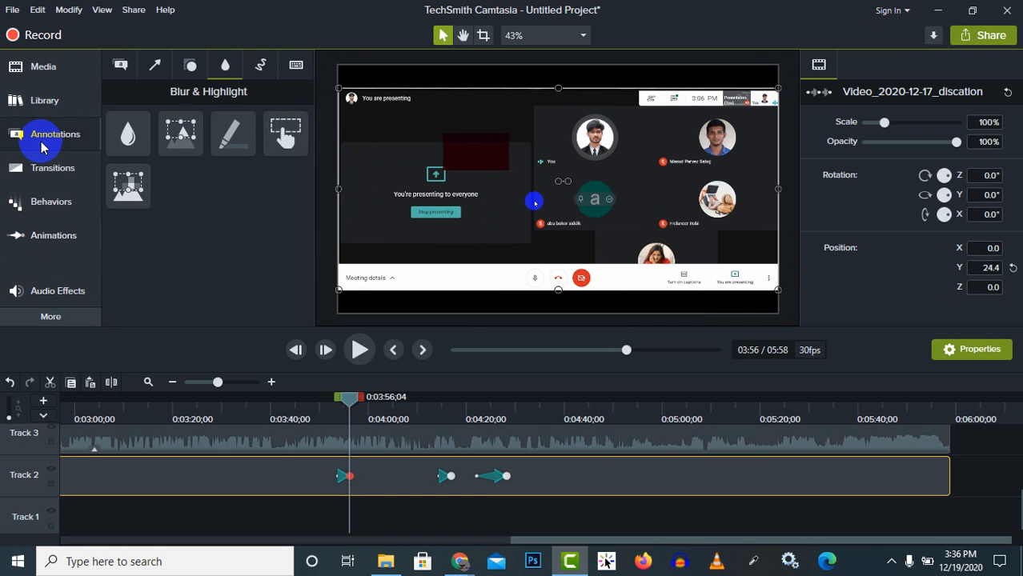
left_click(260, 65)
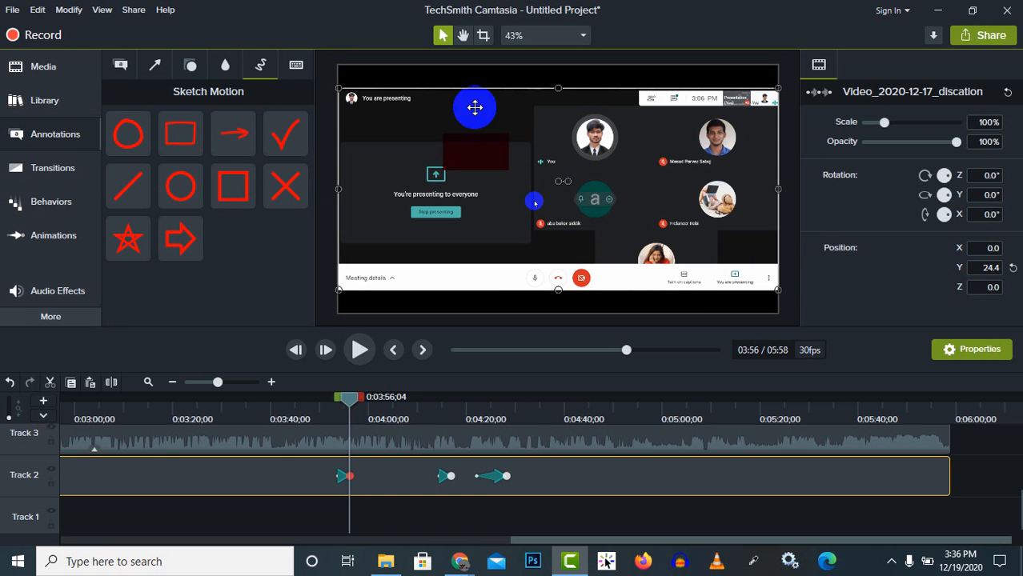
left_click(241, 189)
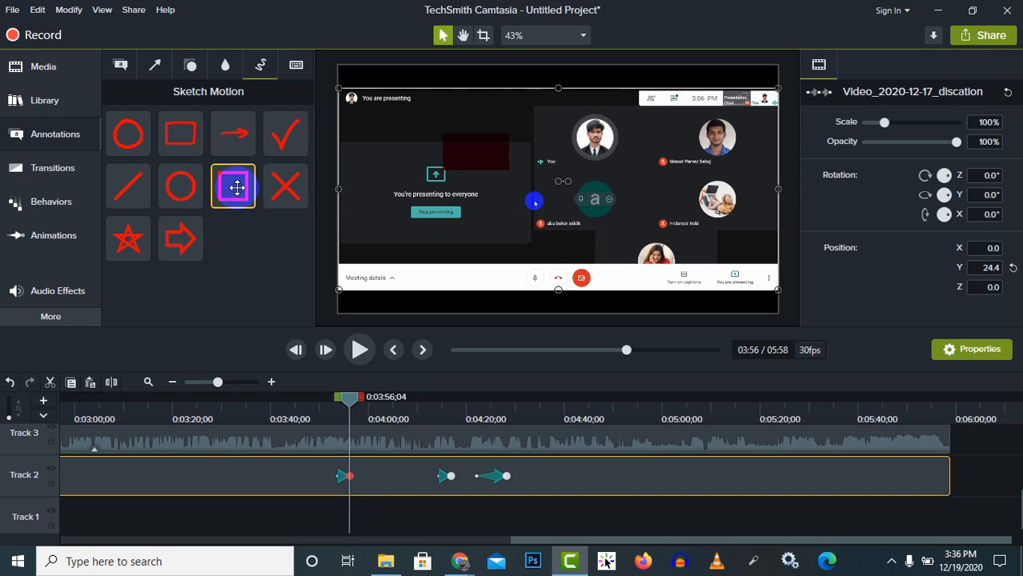
- Add a red square sketch motion at 0:03:56;04, enlarge it to frame the "You're presenting to everyone" message, and preview it
mouse_move(238, 192)
left_mouse_down()
mouse_move(269, 232)
mouse_move(437, 179)
left_mouse_up()
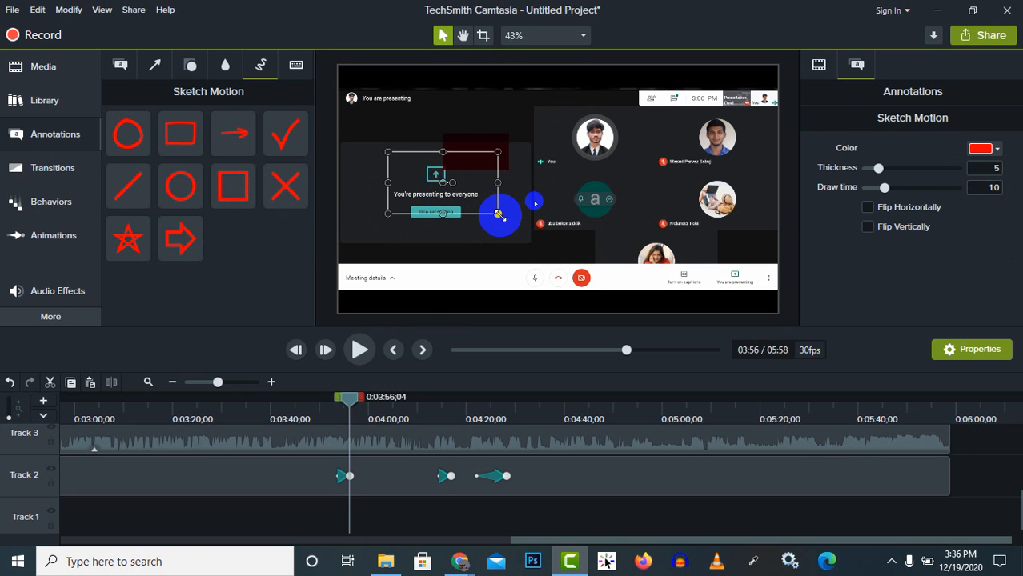
mouse_move(500, 217)
left_mouse_down()
mouse_move(510, 240)
mouse_move(530, 237)
mouse_move(490, 212)
left_mouse_up()
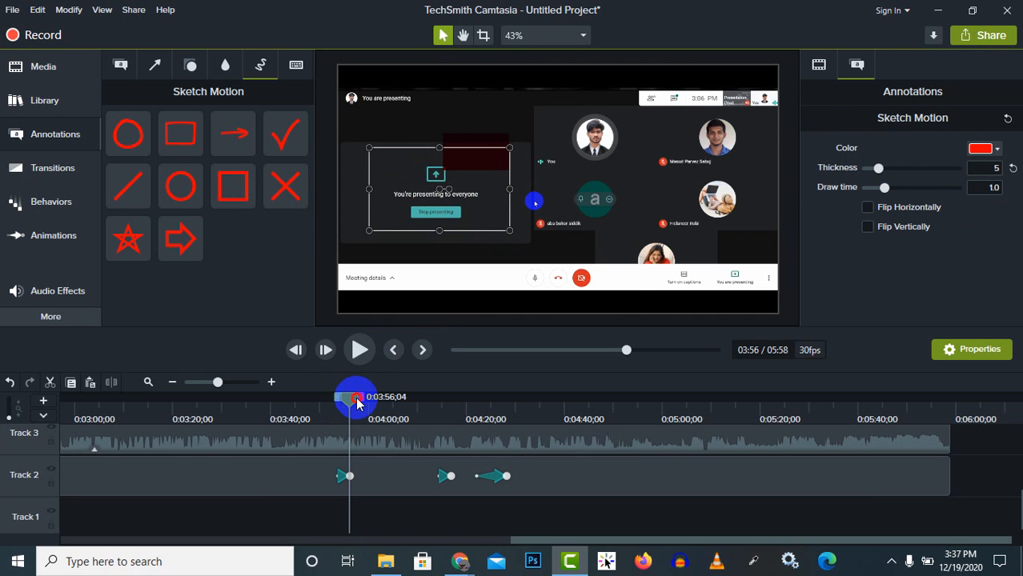
left_click_drag(357, 398, 310, 406)
left_click(363, 351)
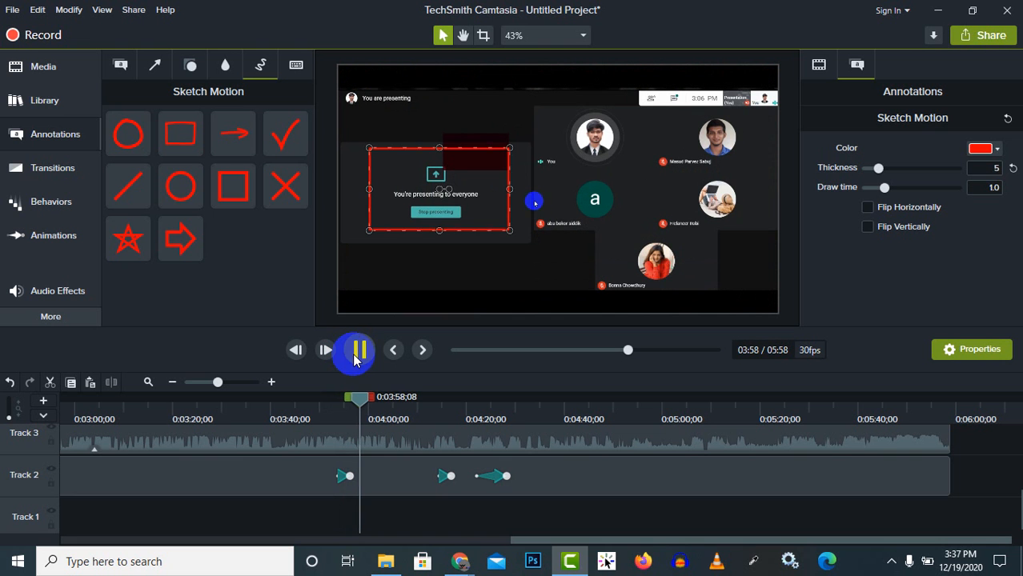
left_click(346, 360)
left_click(414, 140)
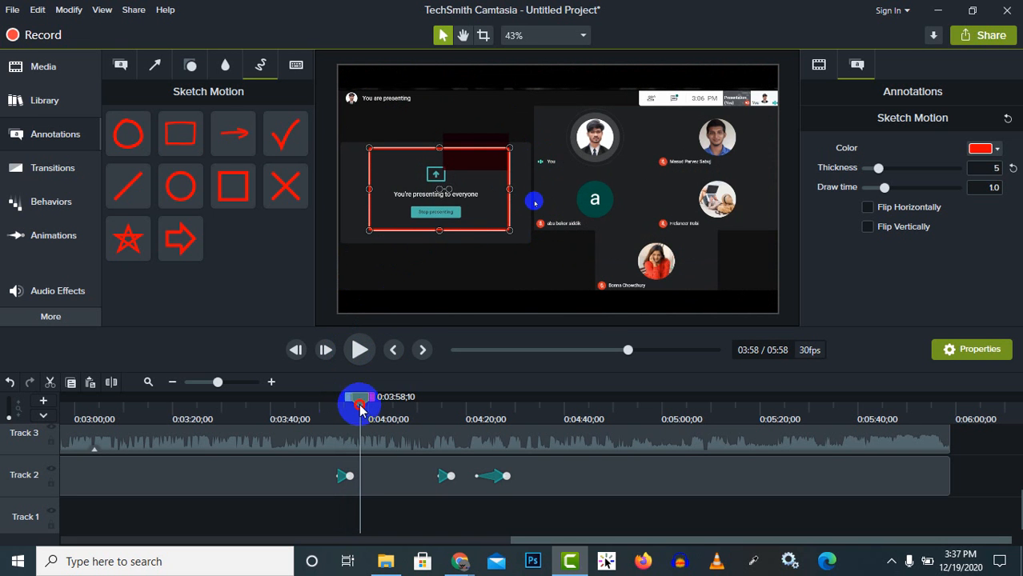
- Place a red X sketch motion over the lowest participant tile at 0:04:02;23 and play the video to preview it
mouse_move(361, 410)
left_mouse_down()
mouse_move(325, 411)
mouse_move(384, 412)
left_mouse_up()
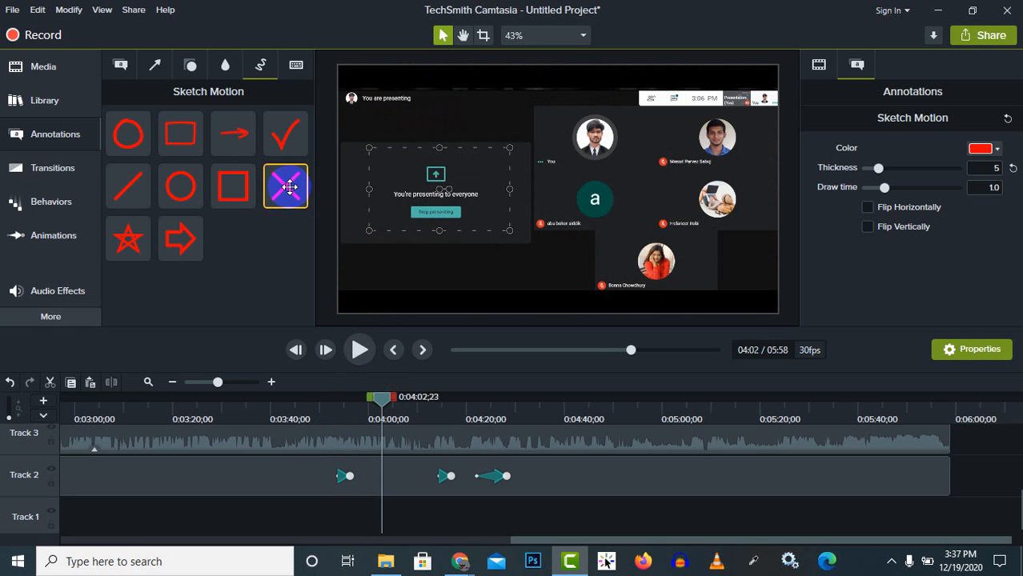
mouse_move(289, 187)
left_mouse_down()
mouse_move(310, 229)
mouse_move(533, 256)
mouse_move(630, 245)
mouse_move(677, 264)
mouse_move(657, 266)
left_mouse_up()
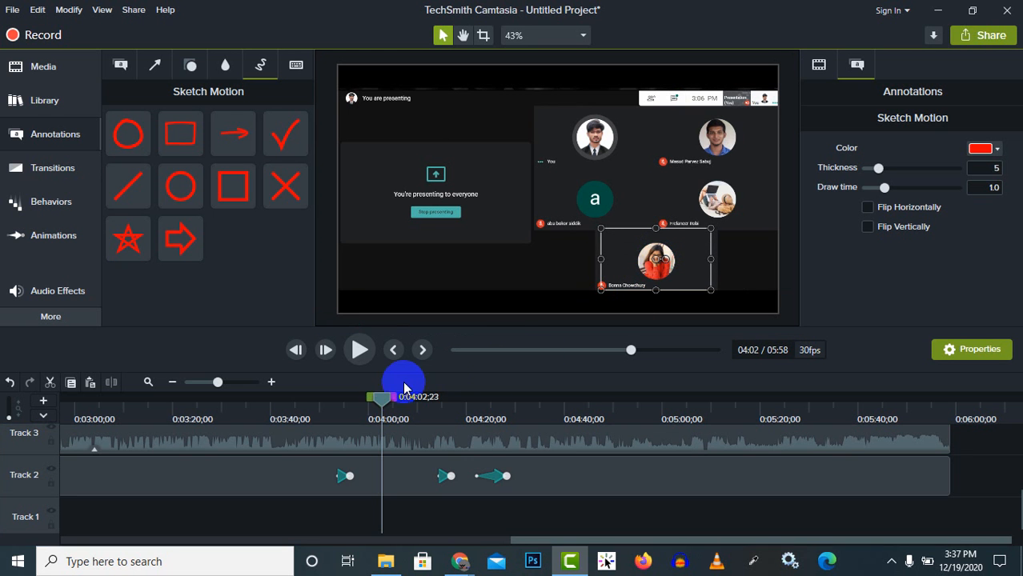
left_click_drag(390, 402, 355, 400)
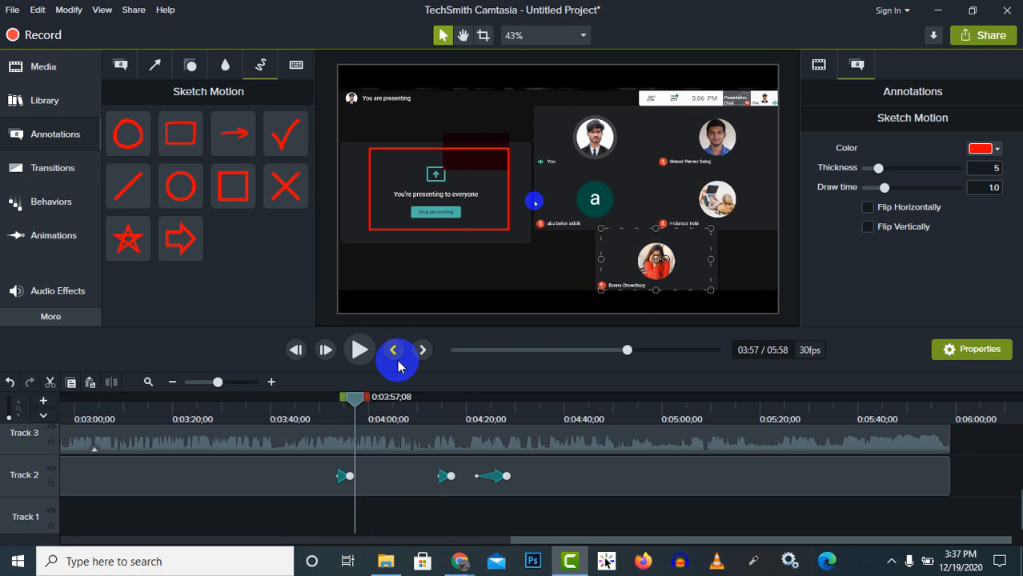
left_click(352, 358)
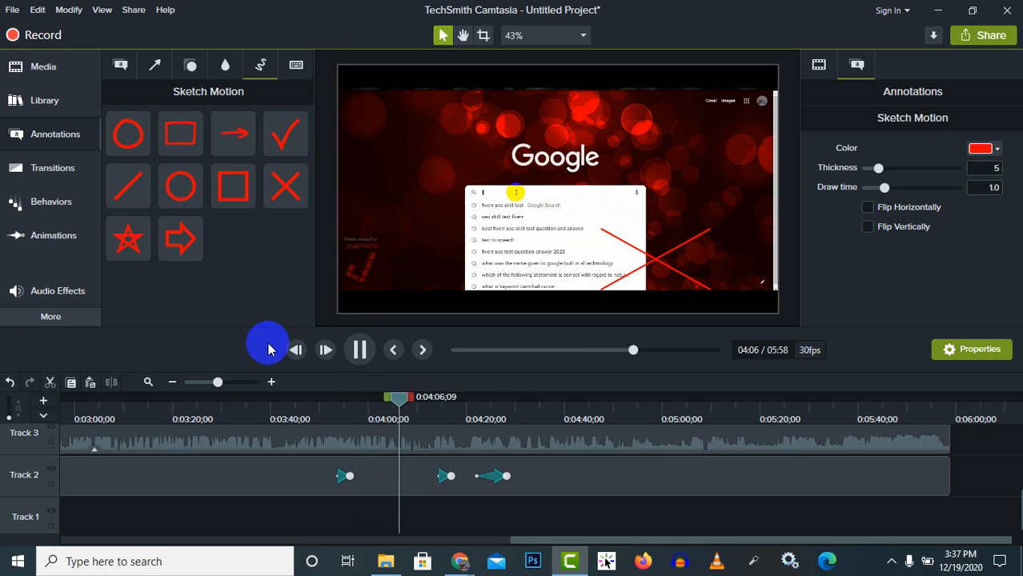
left_click(360, 350)
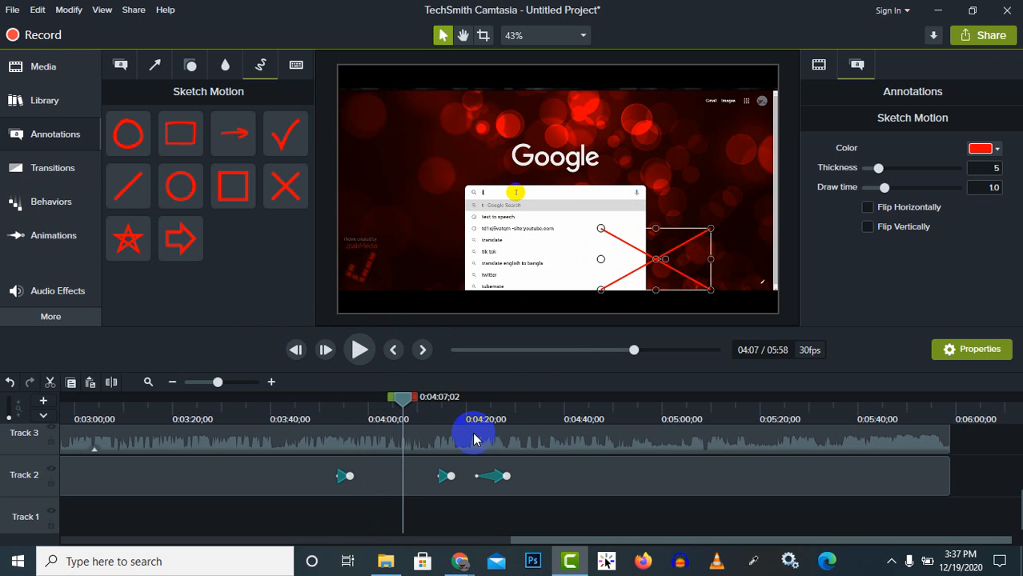
- Shorten the X sketch motion clip on Track 4 so it ends at 0:04:03;13
scroll(474, 439, "up", 2)
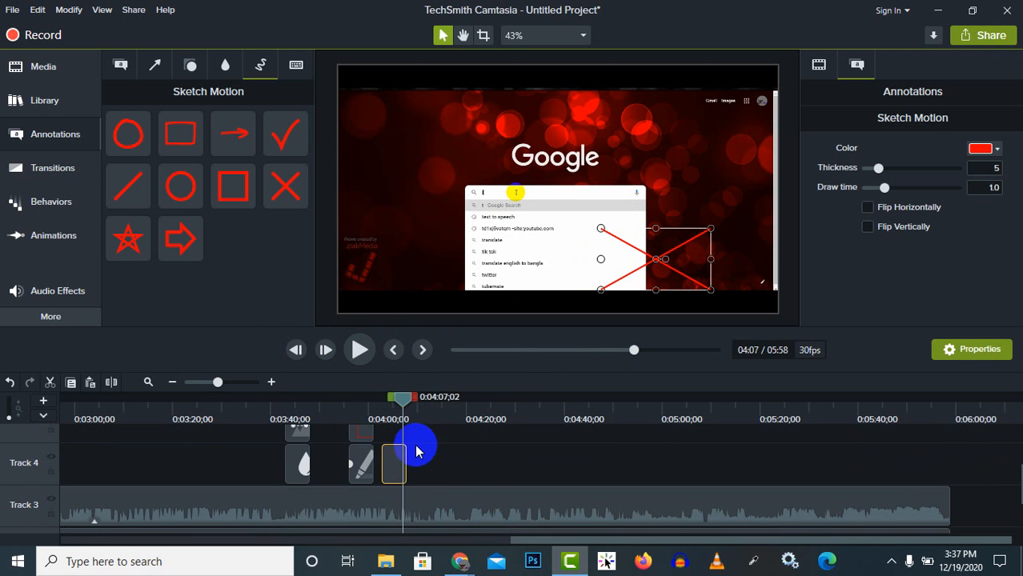
left_click(240, 383)
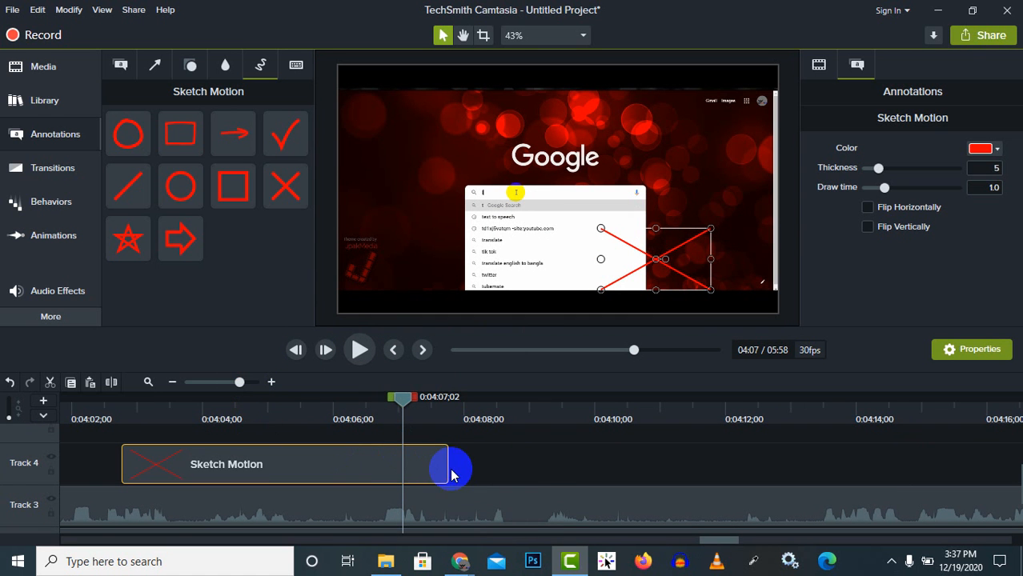
left_click_drag(448, 463, 260, 464)
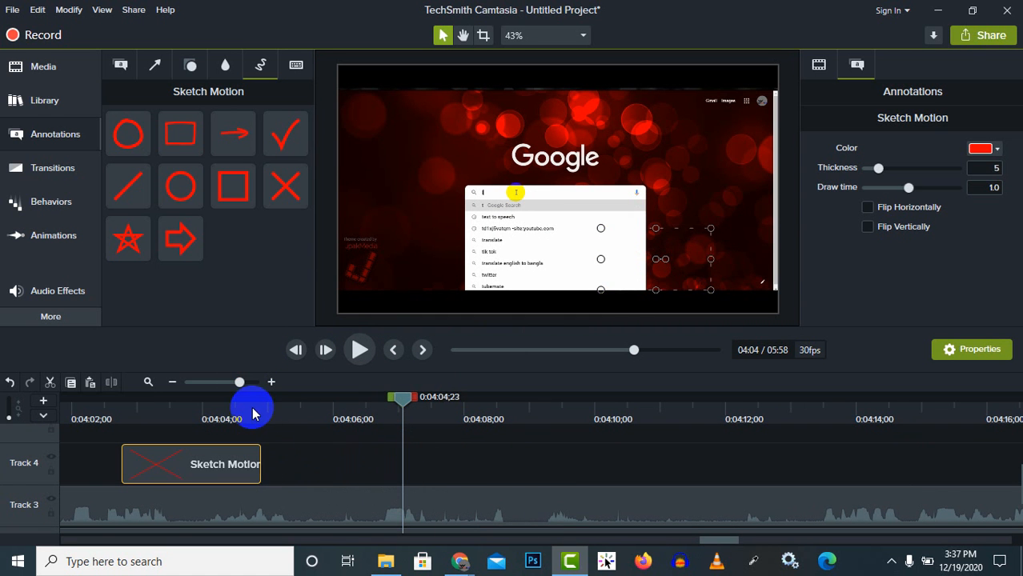
left_click(252, 412)
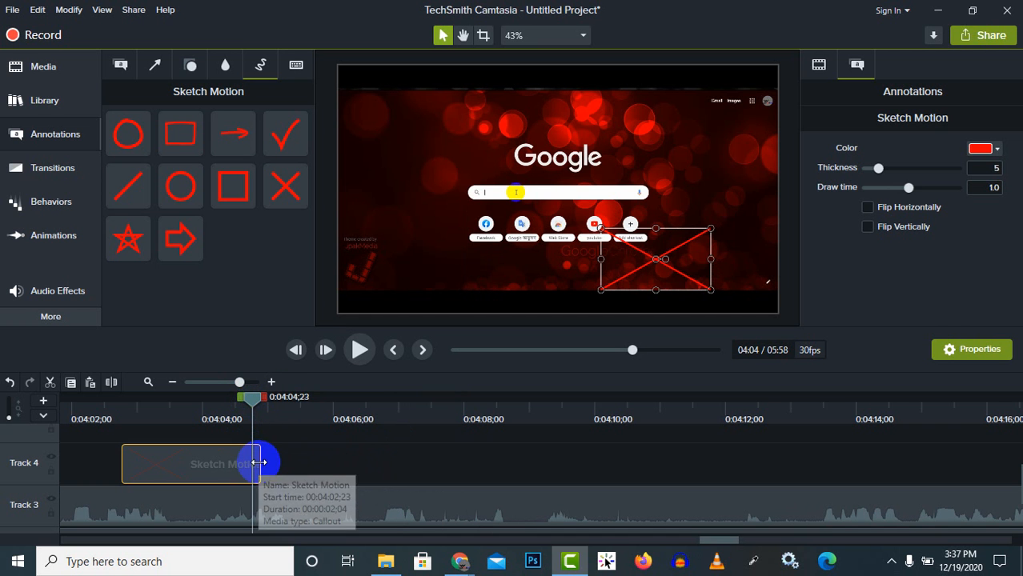
left_click_drag(261, 460, 225, 462)
left_click(256, 415)
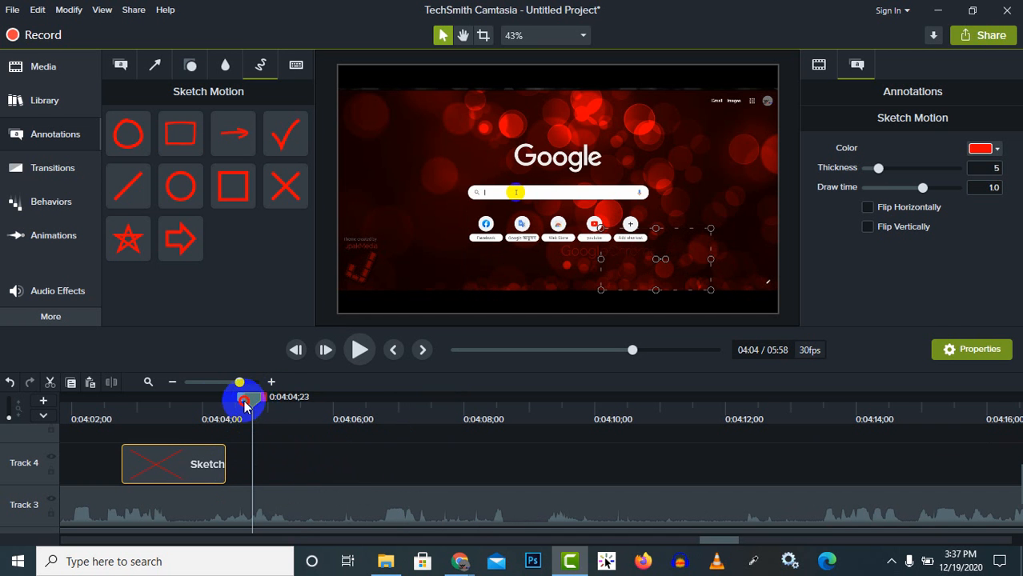
mouse_move(247, 407)
left_mouse_down()
mouse_move(120, 408)
mouse_move(176, 414)
mouse_move(167, 416)
left_mouse_up()
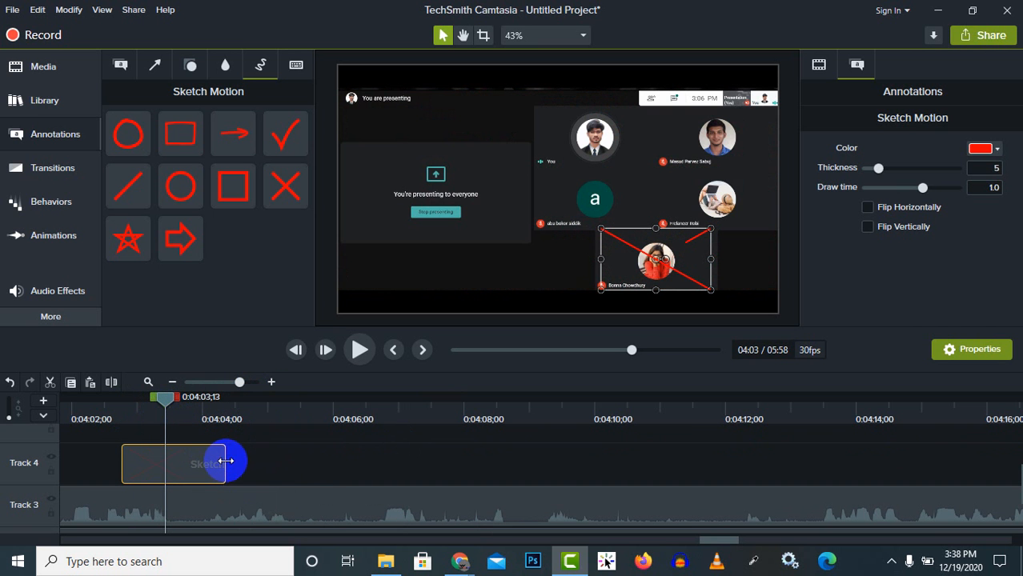
left_click_drag(225, 462, 165, 461)
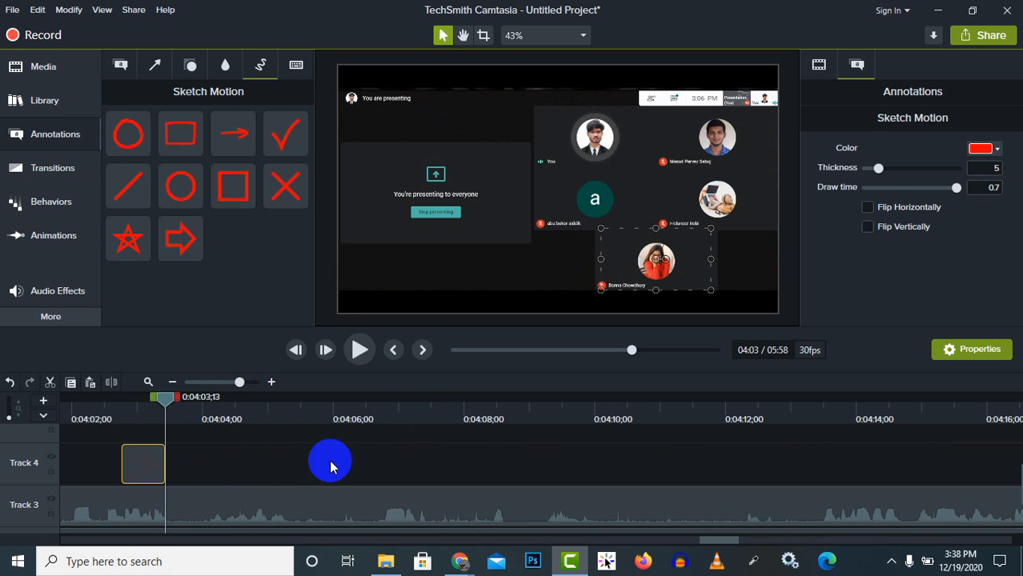
- Preview the X sketch motion, then shift and extend its clip to start at 0:04:01;25 with a duration of 0:00:01;12
left_click_drag(153, 404, 120, 421)
left_click(358, 350)
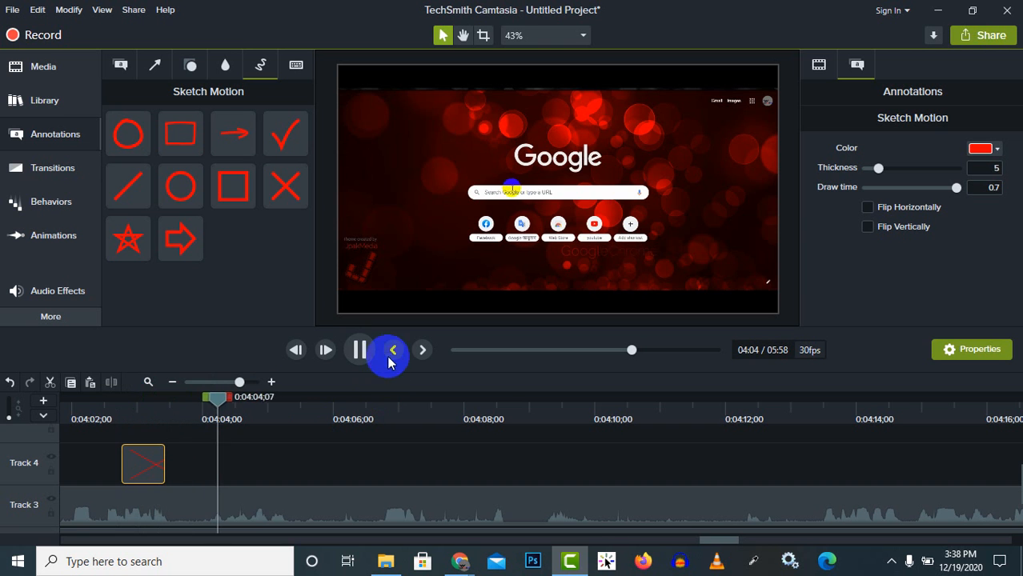
left_click(359, 350)
mouse_move(136, 476)
left_mouse_down()
mouse_move(81, 478)
mouse_move(131, 458)
mouse_move(154, 467)
left_mouse_up()
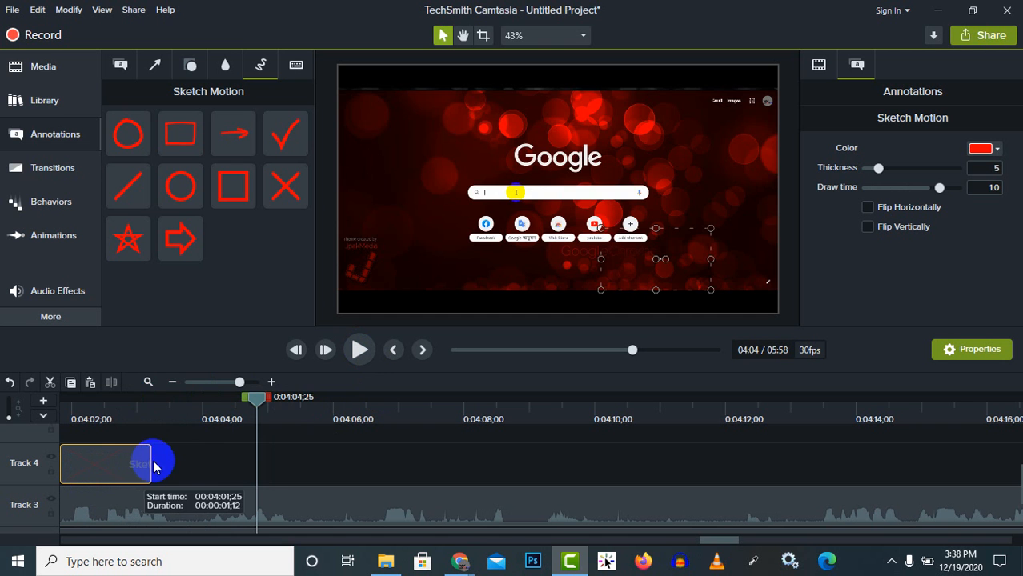
left_click(150, 405)
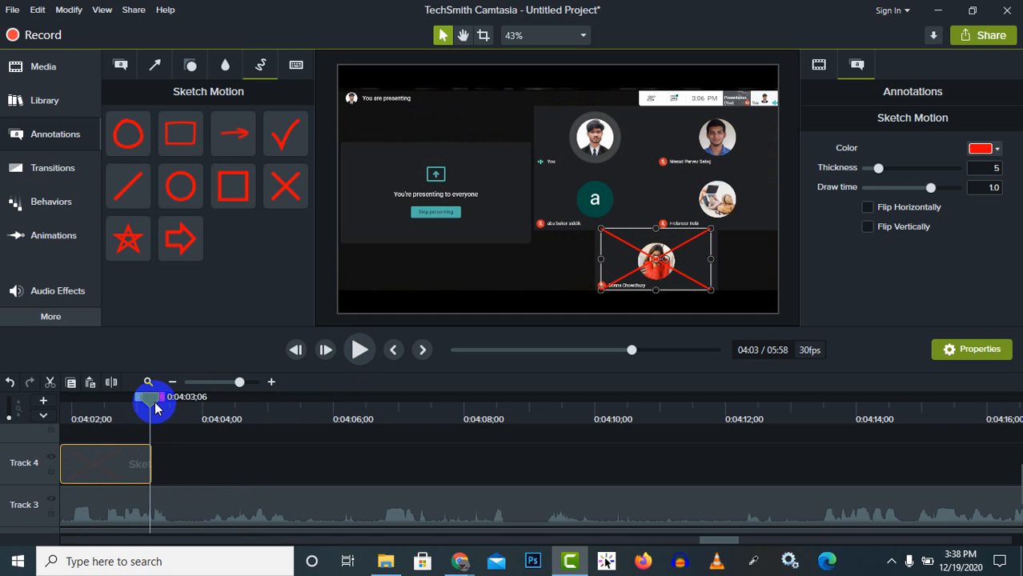
- Display the keystroke callout annotations and move the playhead to the end of the recording at 0:05:58;28
left_click(210, 382)
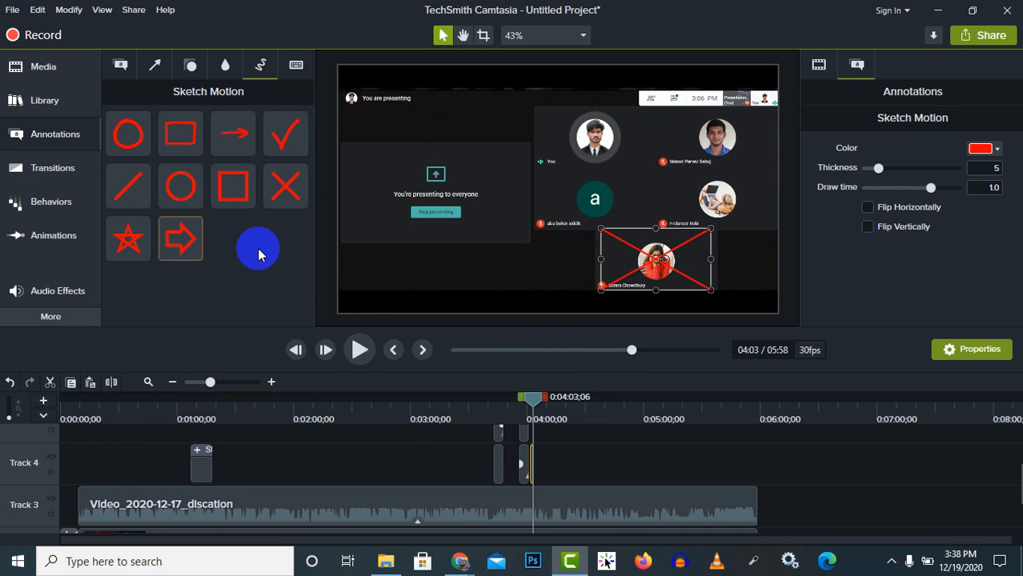
left_click(298, 65)
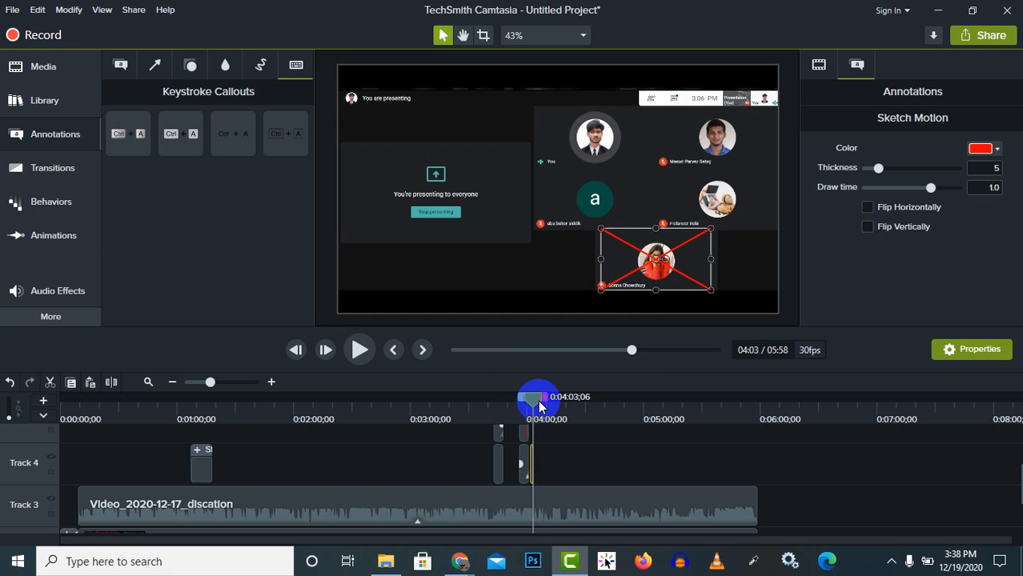
left_click_drag(538, 406, 757, 418)
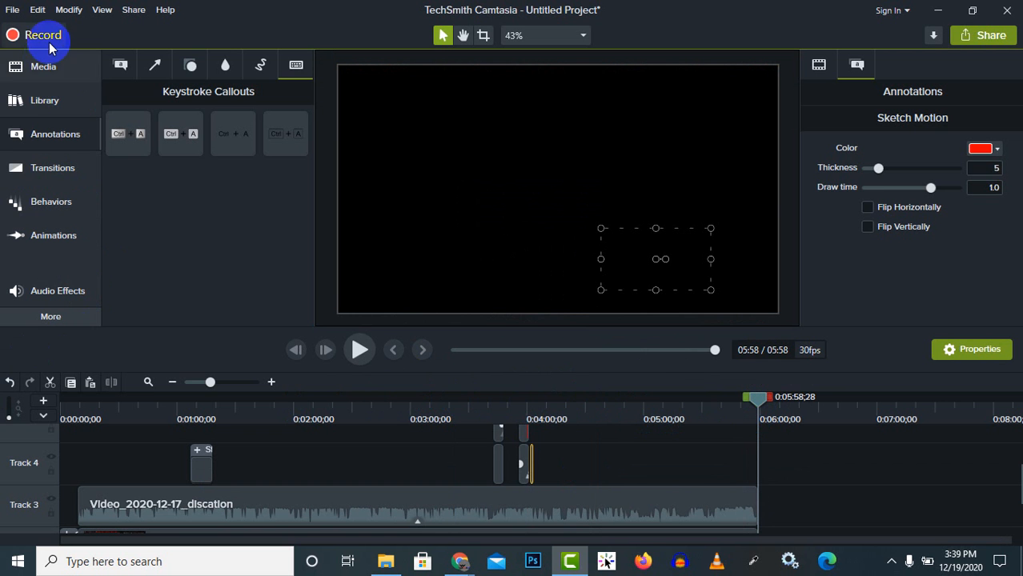
- Add the hibiscus clipart image from the Media Bin to Track 3 right after the end of the recording
left_click(49, 69)
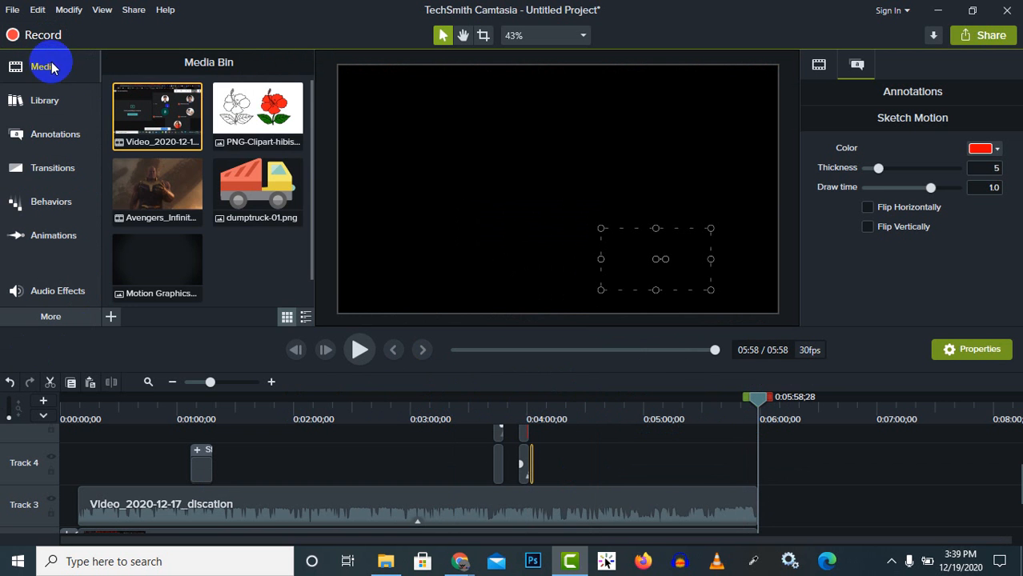
right_click(252, 270)
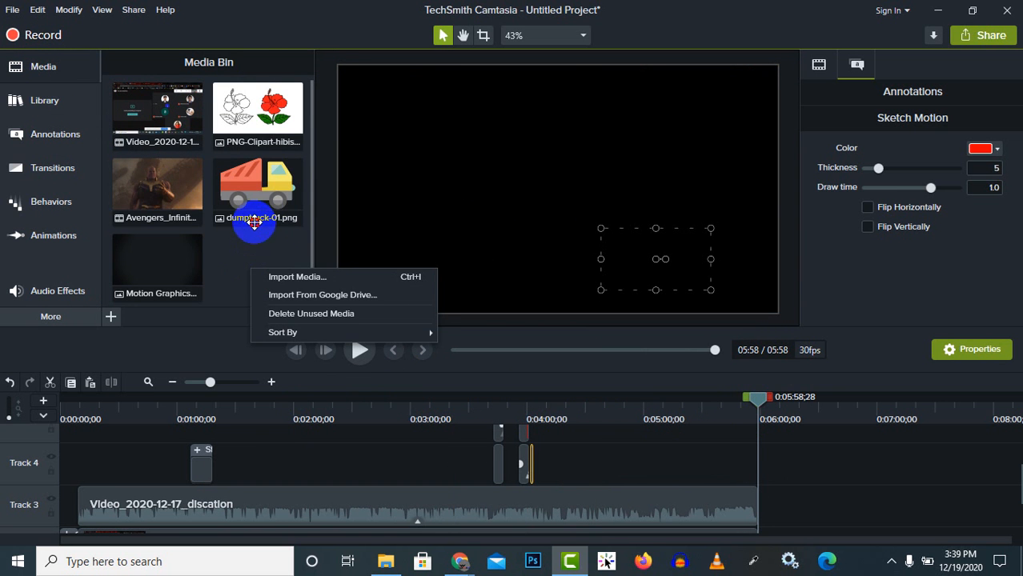
left_click(253, 223)
left_click(266, 301)
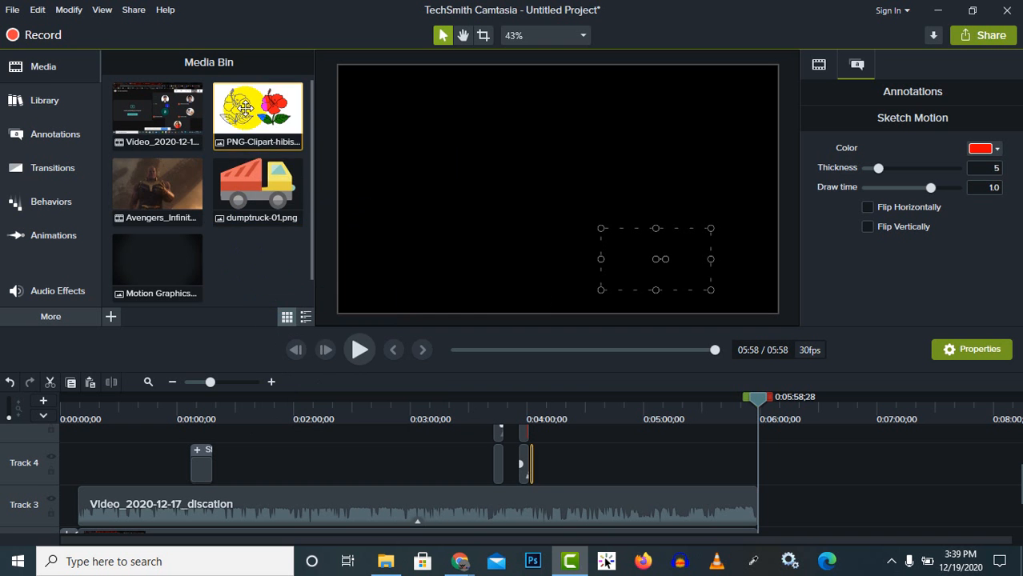
left_click_drag(246, 107, 768, 503)
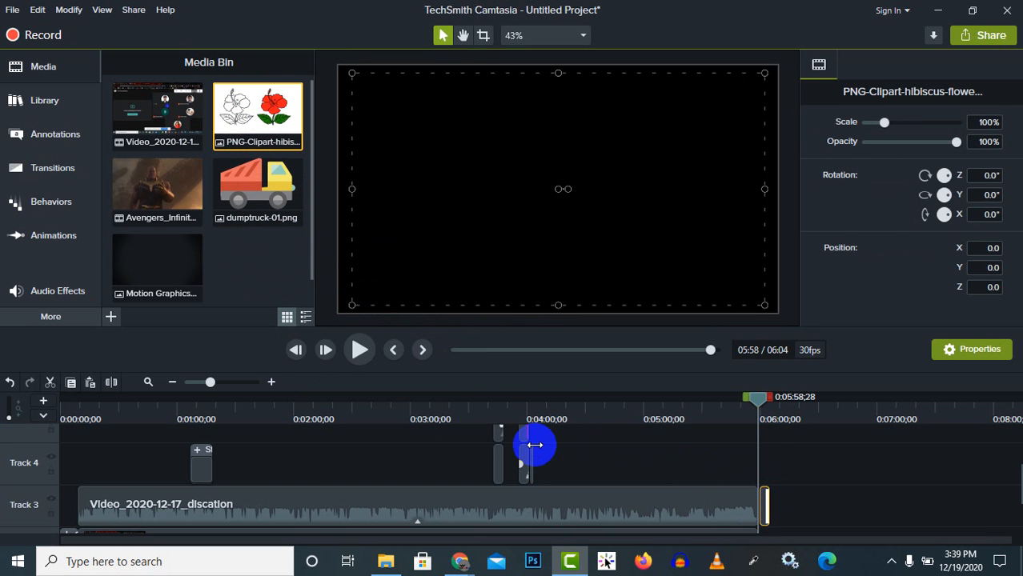
- Split the recording's audio on Track 3 and its video on Track 2 at 0:02:15;01
left_click(324, 411)
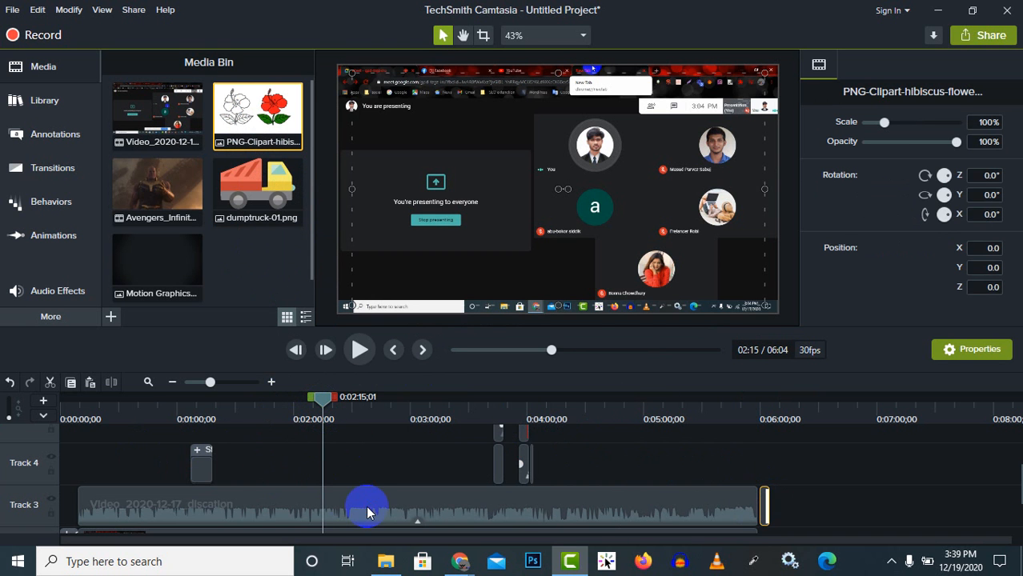
left_click(368, 512)
scroll(377, 488, "down", 2)
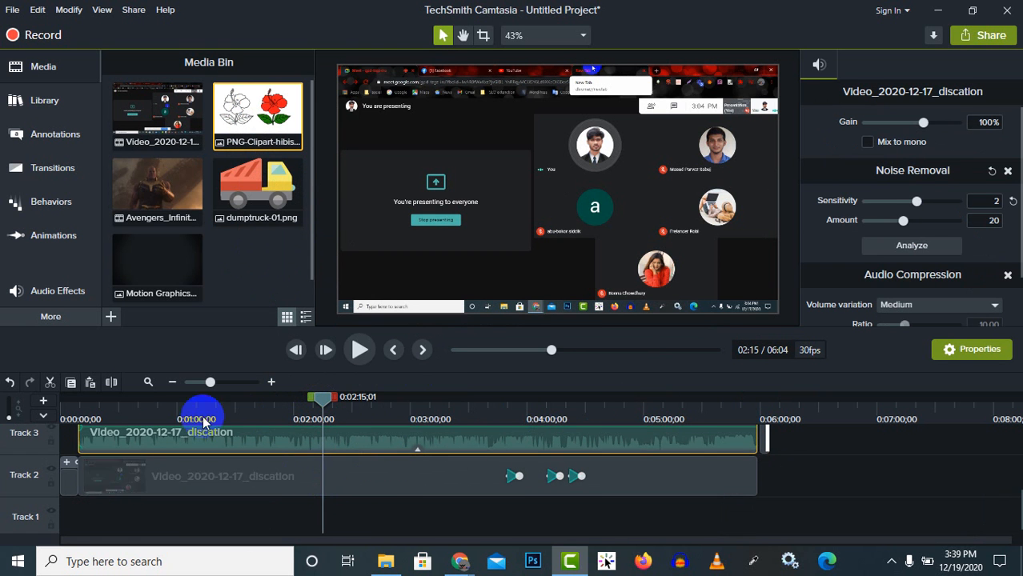
left_click(112, 383)
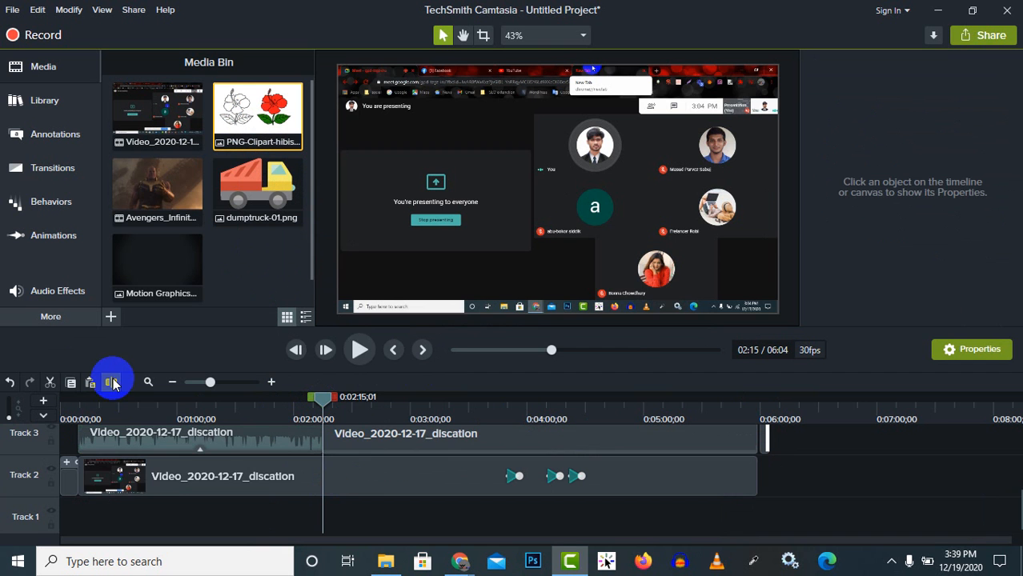
left_click(339, 474)
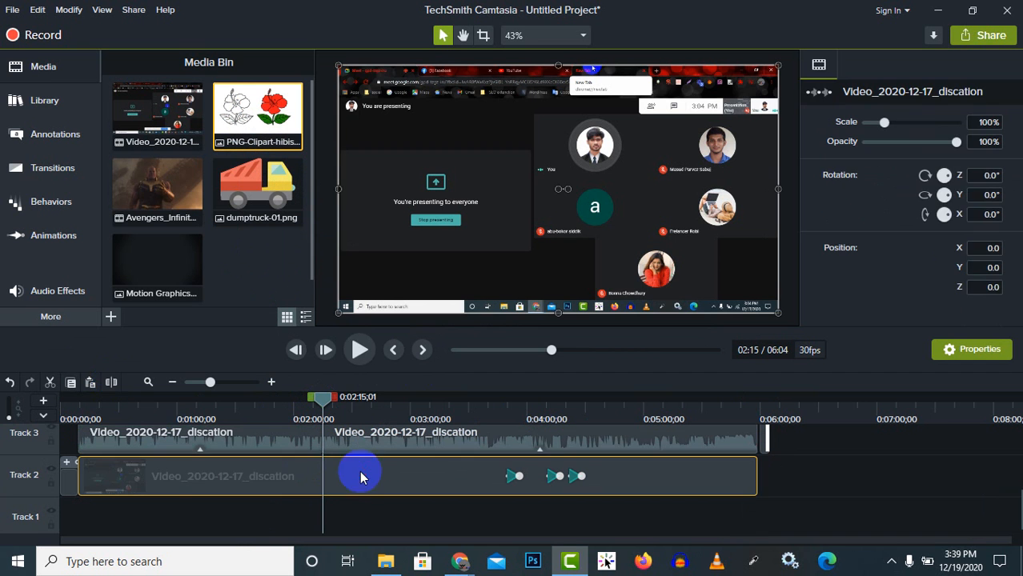
left_click(114, 385)
- Cut the audio and video parts after 0:02:15;01, along with the annotation clips around the four-minute mark
left_click_drag(434, 441, 433, 430)
left_click(49, 382)
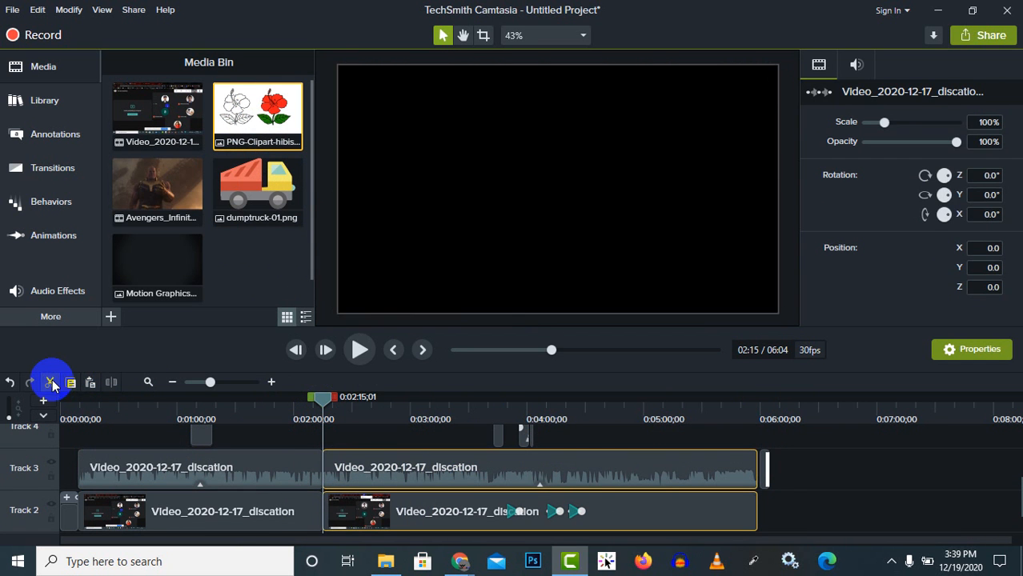
scroll(552, 488, "up", 3)
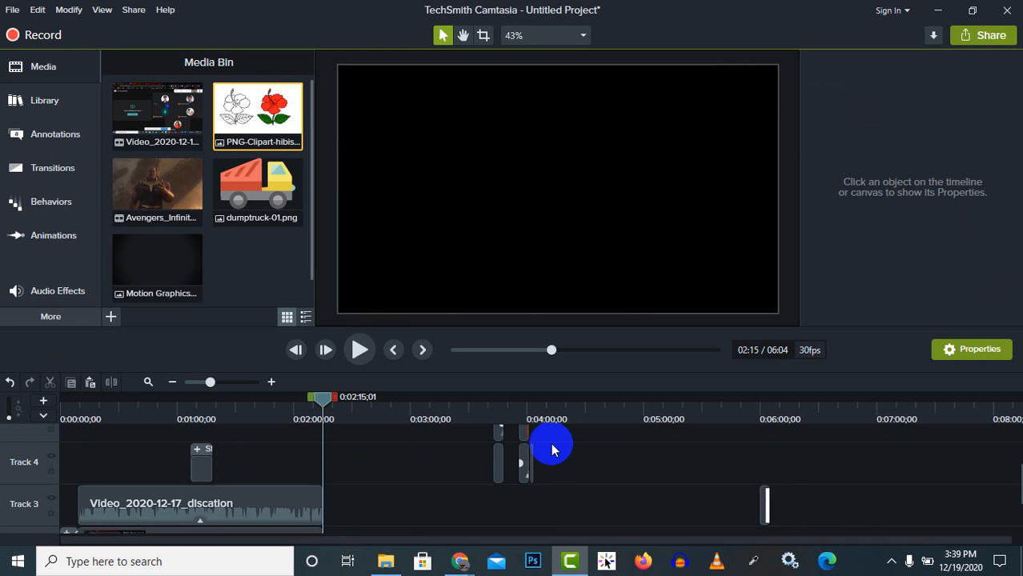
scroll(551, 444, "up", 1)
mouse_move(555, 454)
left_mouse_down()
mouse_move(564, 498)
mouse_move(498, 556)
mouse_move(463, 556)
mouse_move(516, 508)
left_mouse_up()
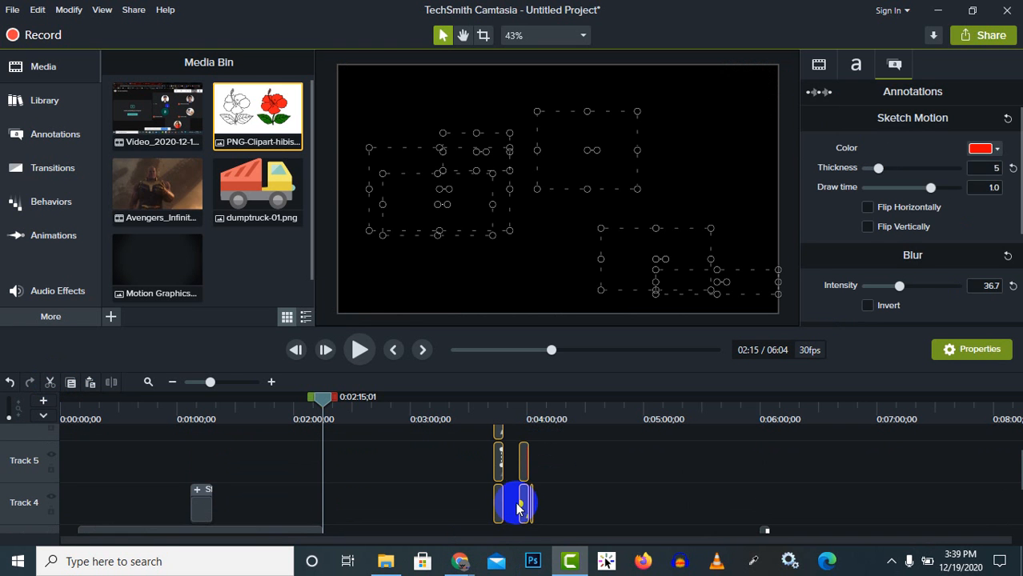
left_click(50, 382)
- Move the hibiscus image clip to Track 2, shortly after the end of the shortened recording
scroll(660, 479, "down", 3)
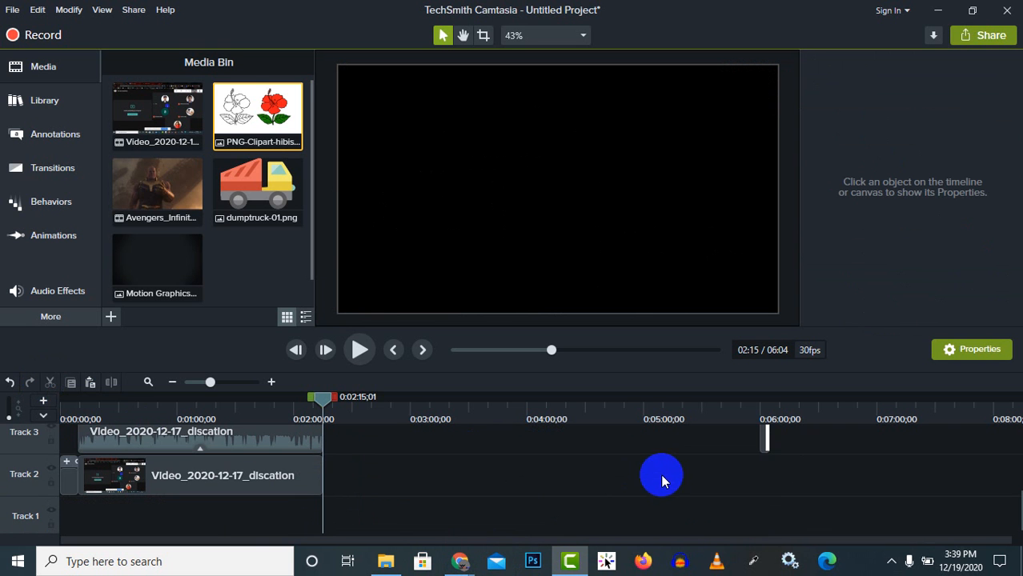
left_click_drag(844, 438, 460, 455)
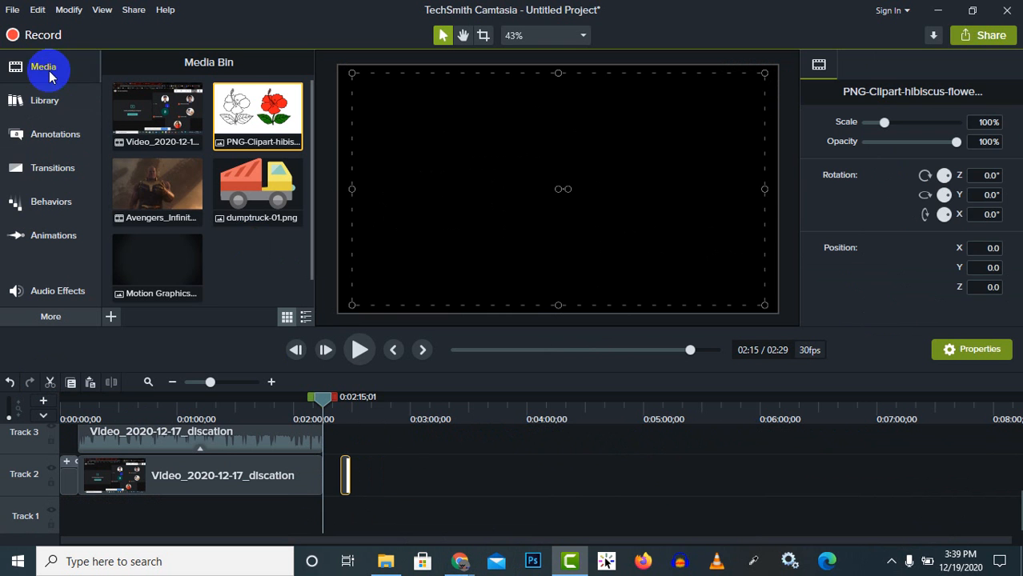
- Start a media import into the Media Bin and browse to the Downloads folder
left_click(244, 240)
right_click(246, 245)
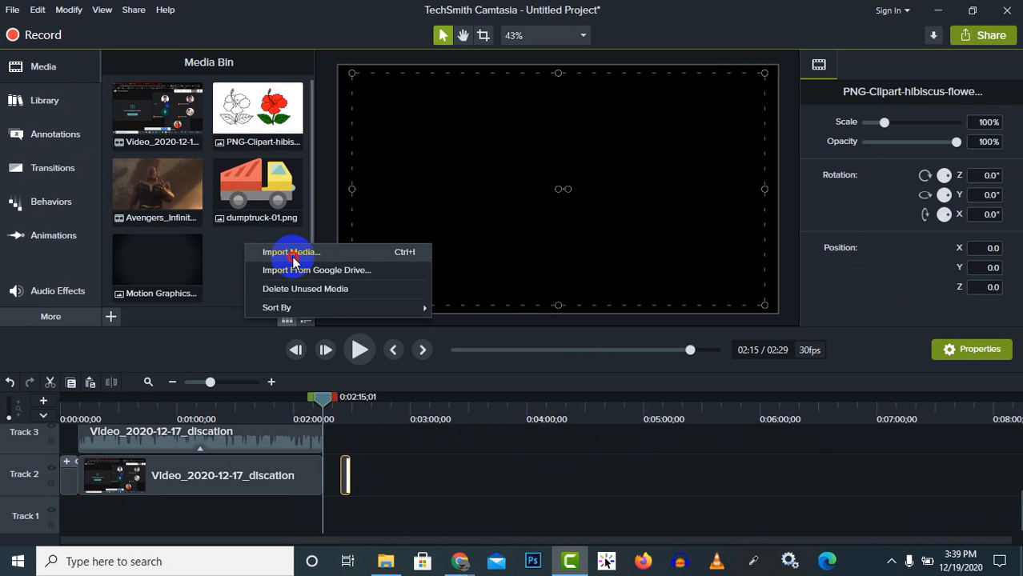
left_click(290, 253)
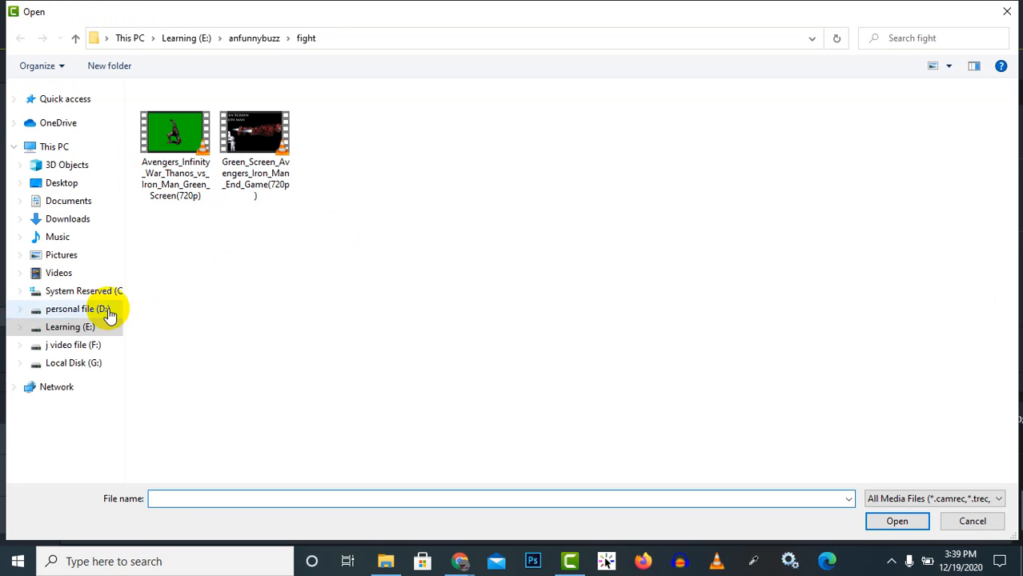
left_click(66, 221)
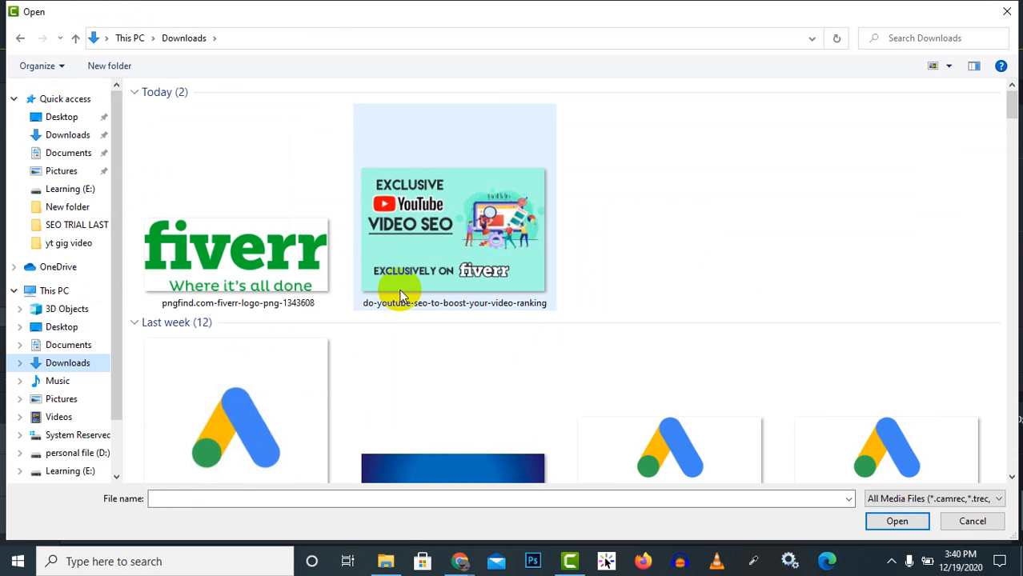
- Select the crucial-style-tips photo of the standing man and the Shopping-Download-PNG image as files to import
scroll(605, 330, "down", 6)
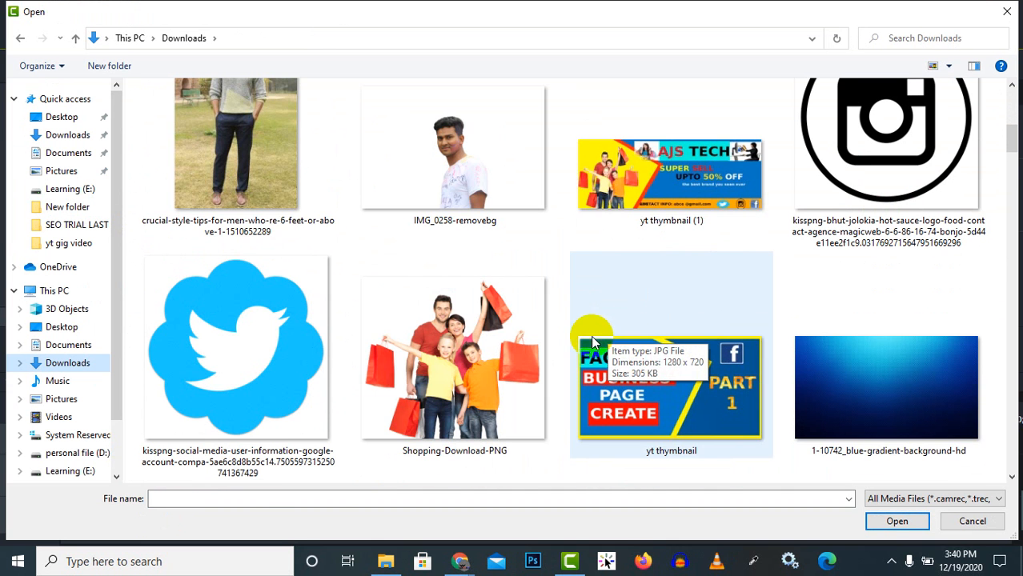
left_click(478, 353)
left_click(472, 199, "ctrl")
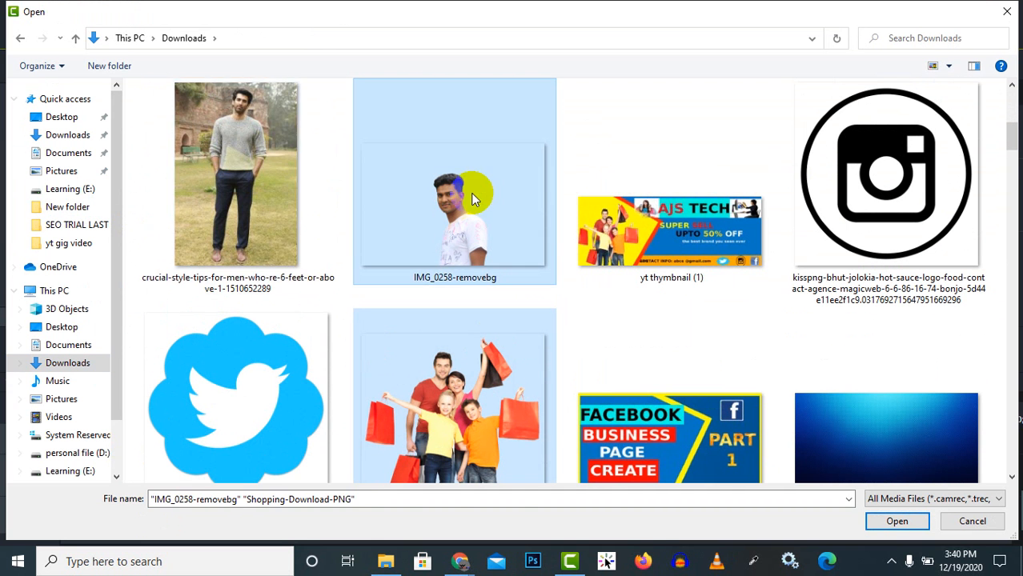
left_click(445, 264, "ctrl")
left_click(238, 196, "ctrl")
scroll(679, 409, "down", 4)
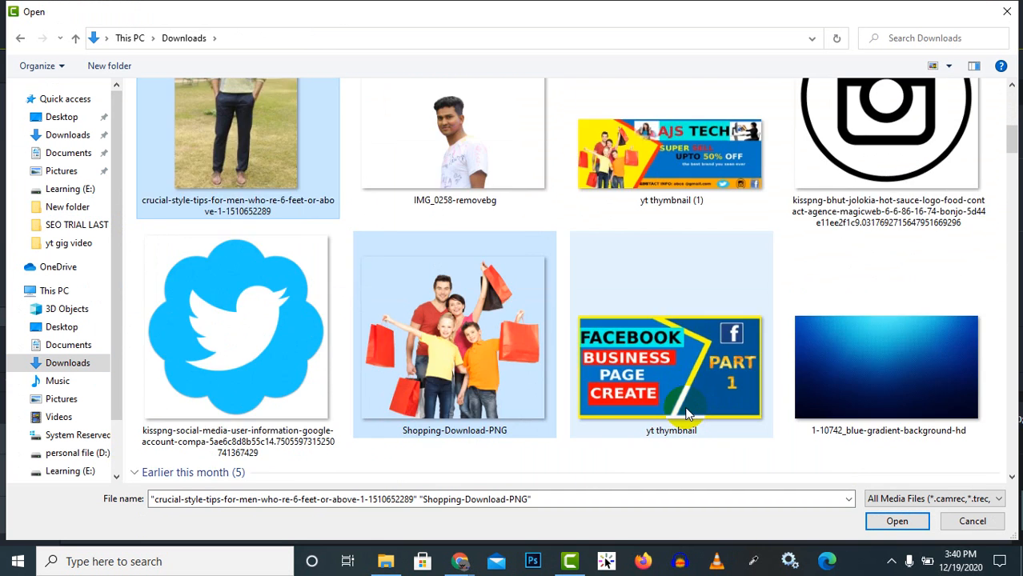
- Add yt thumbnail, 1-10742_blue-gradient-background-hd and the Salaar poster to the file selection, keeping Shopping-Download-PNG selected
left_click(678, 365, "ctrl")
left_click(942, 197, "ctrl")
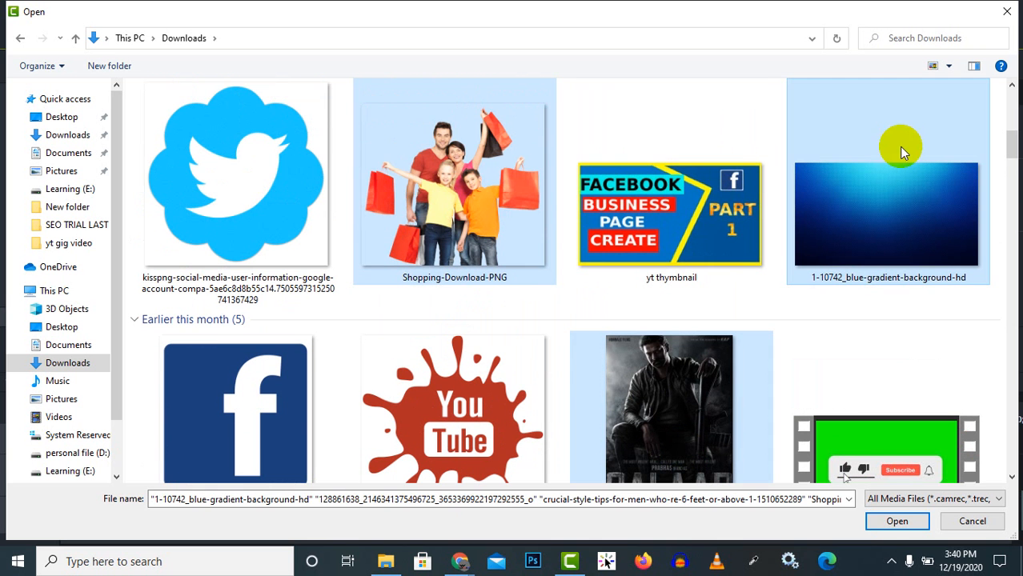
left_click(694, 206, "ctrl")
left_click(513, 194, "ctrl")
scroll(726, 336, "down", 4)
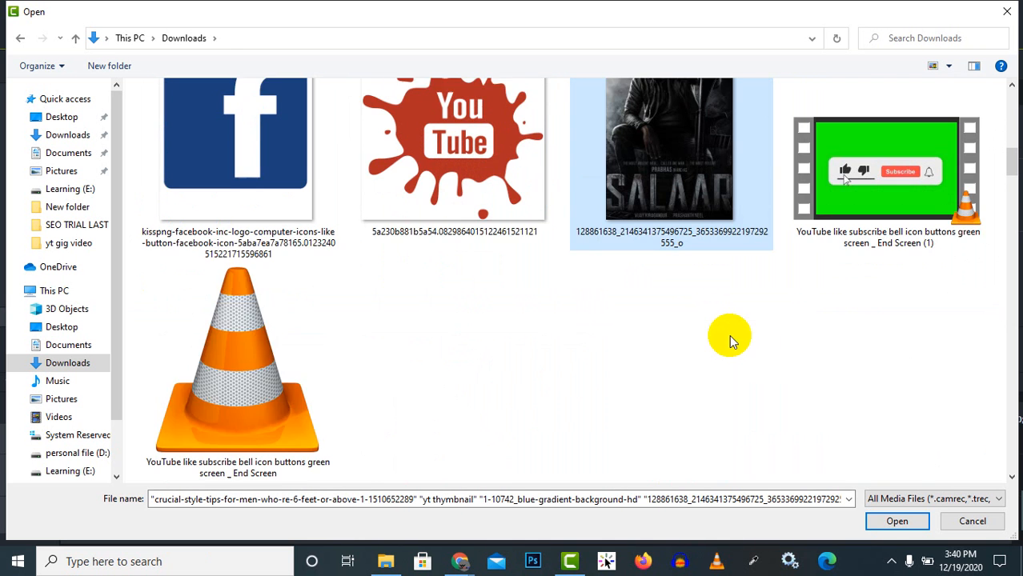
scroll(499, 328, "up", 2)
scroll(499, 324, "up", 1)
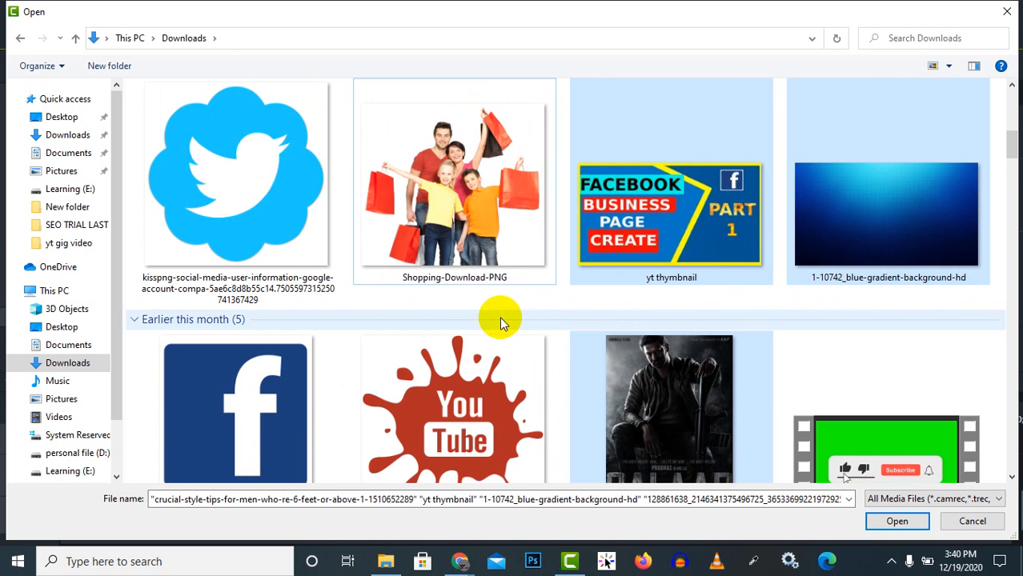
left_click(470, 245, "ctrl")
- Add the colourful light-swirl image and the dark blue smoke background to the selection and import all selected files
scroll(671, 404, "down", 5)
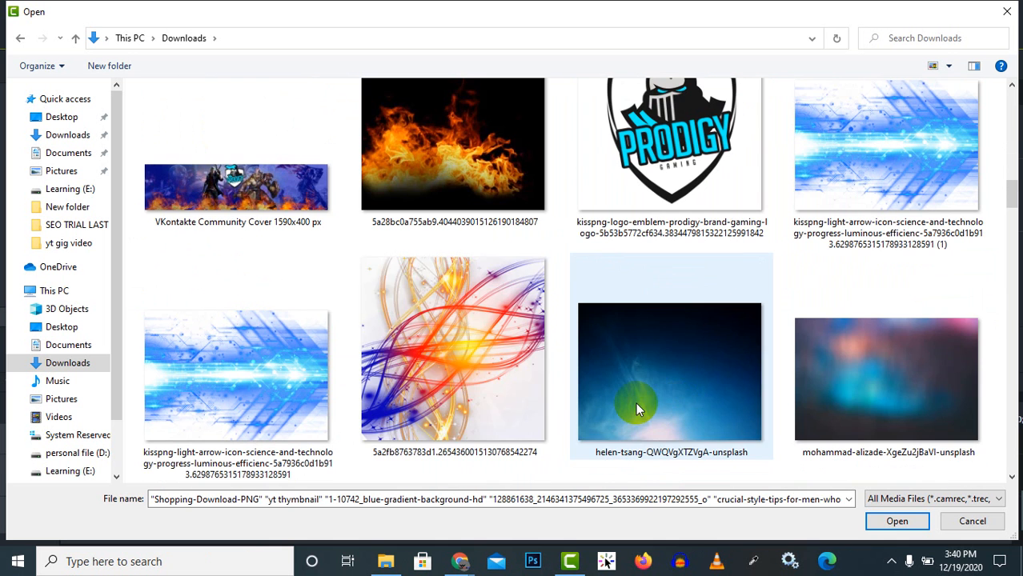
left_click(487, 370, "ctrl")
left_click(664, 404, "ctrl")
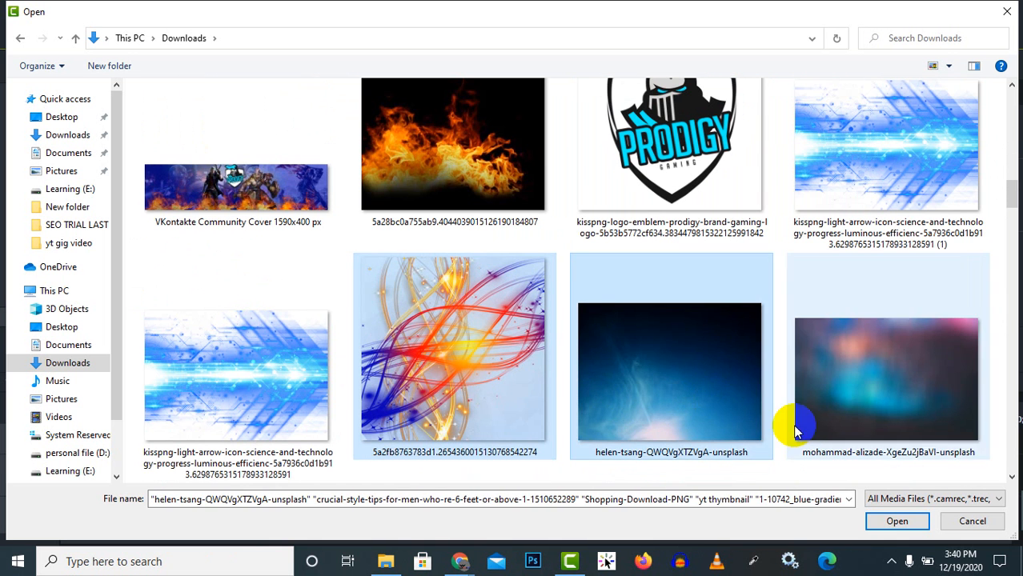
left_click(897, 521)
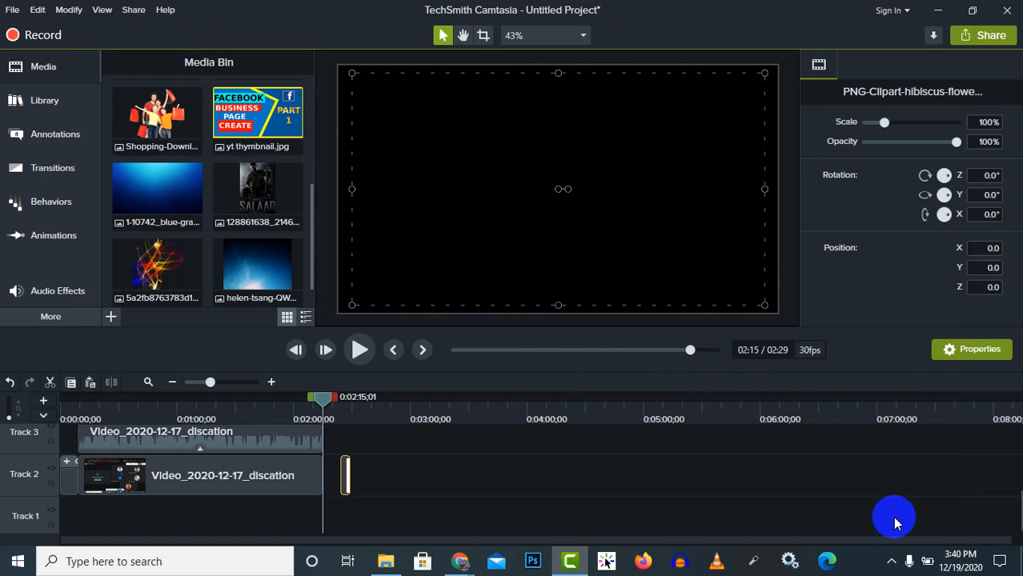
- Look through the newly imported images in the Media Bin
scroll(224, 219, "up", 4)
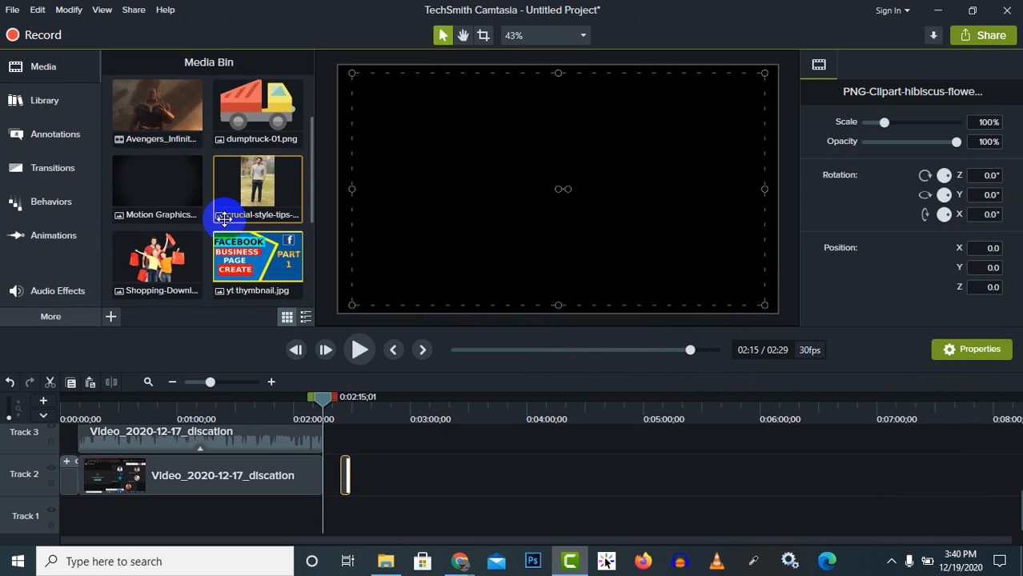
scroll(224, 220, "down", 3)
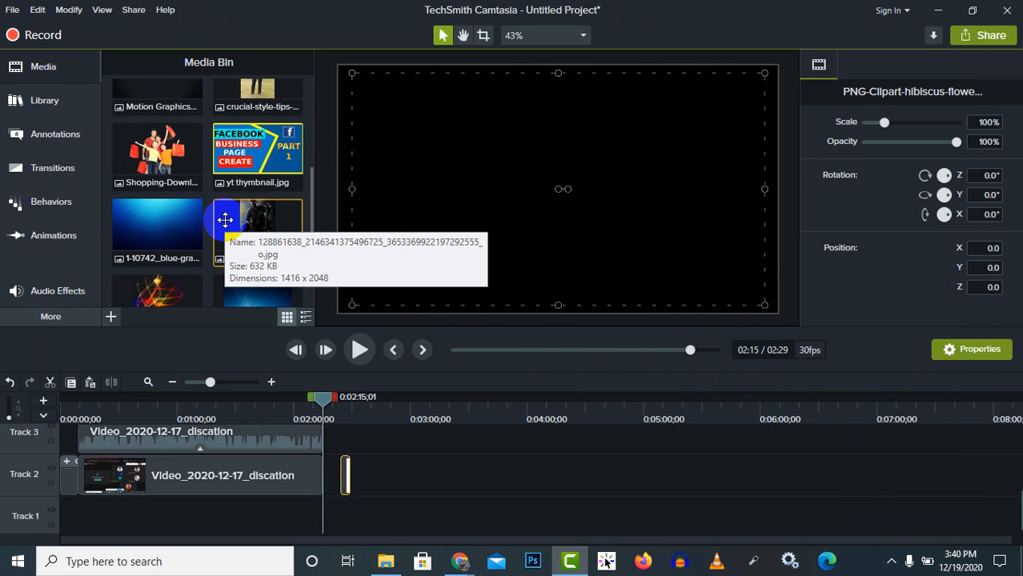
scroll(221, 221, "down", 2)
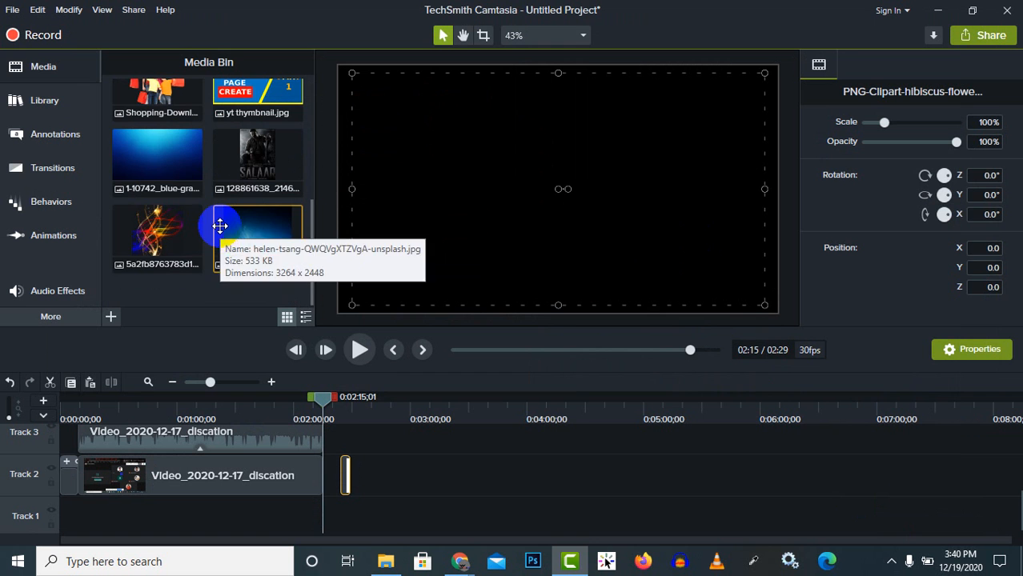
scroll(239, 180, "up", 3)
left_click(254, 178)
scroll(255, 178, "up", 2)
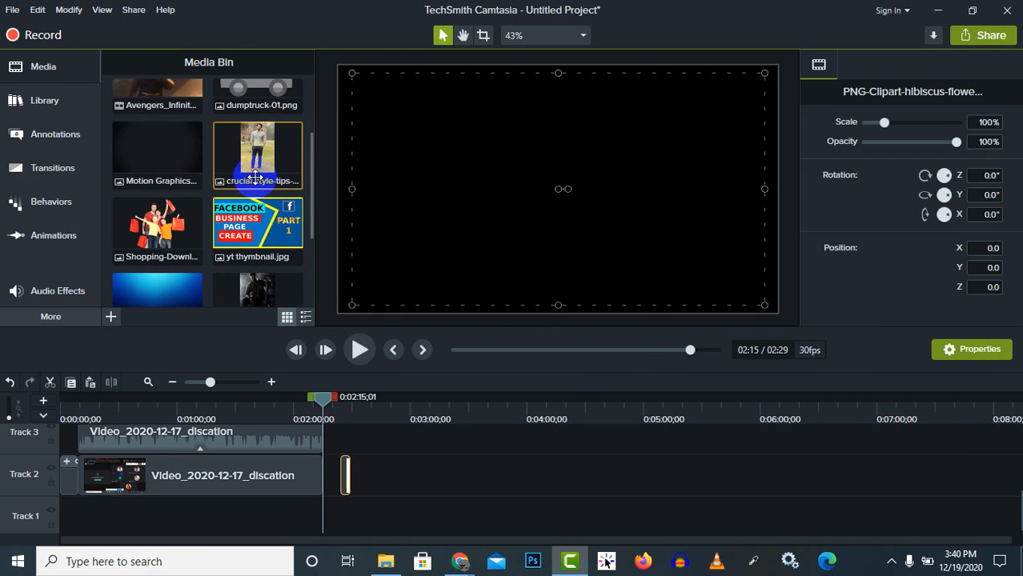
scroll(262, 199, "down", 4)
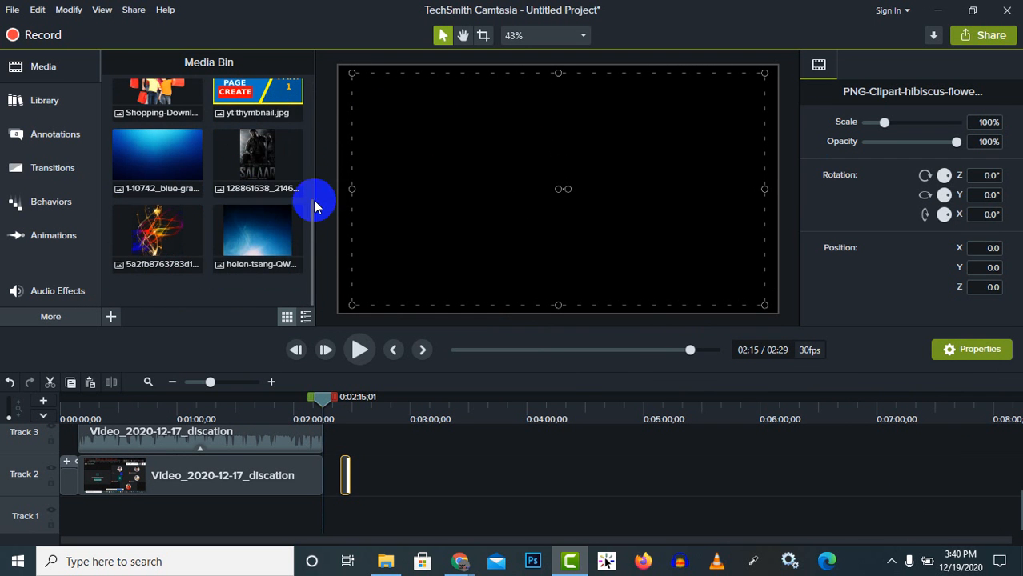
scroll(230, 219, "up", 2)
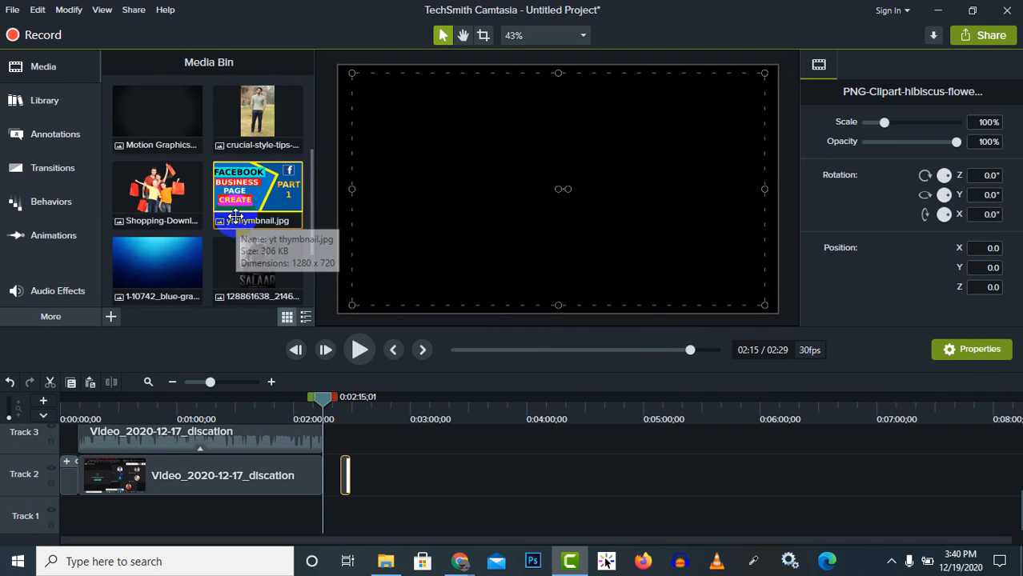
scroll(233, 217, "down", 2)
- Start another media import and look through the Downloads folder for further images to use
right_click(205, 292)
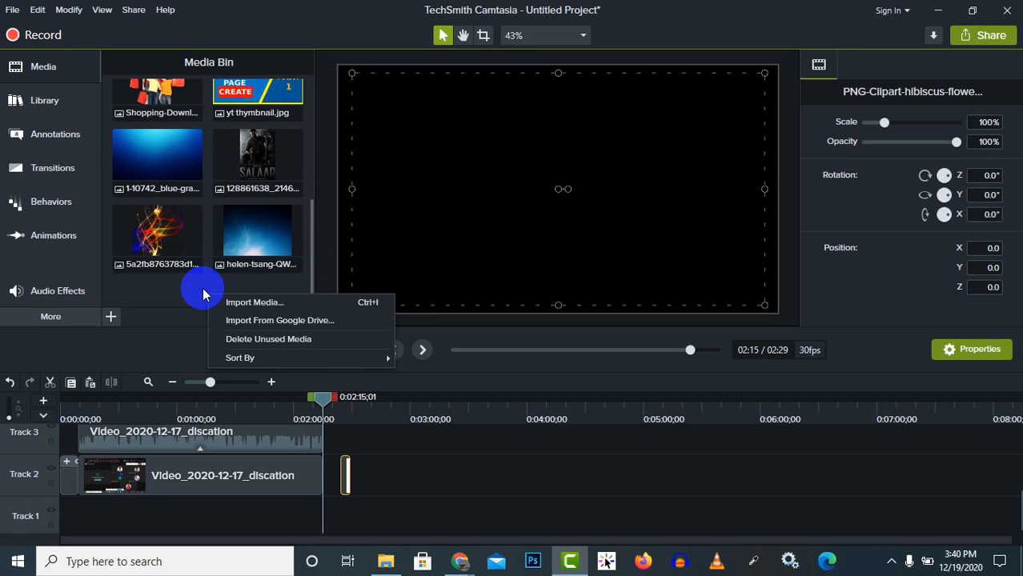
left_click(267, 305)
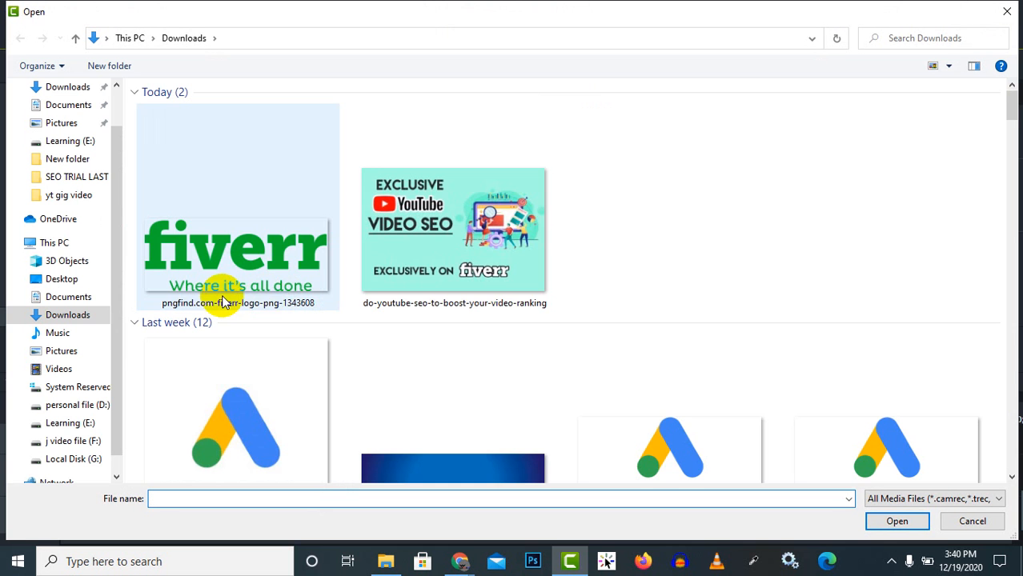
scroll(423, 288, "down", 5)
scroll(615, 335, "down", 10)
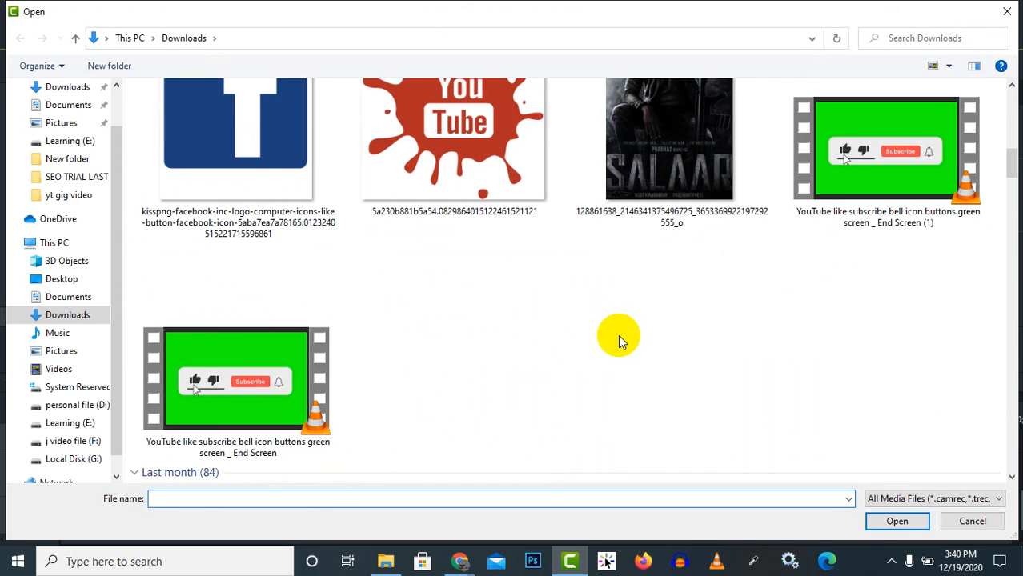
scroll(616, 335, "down", 10)
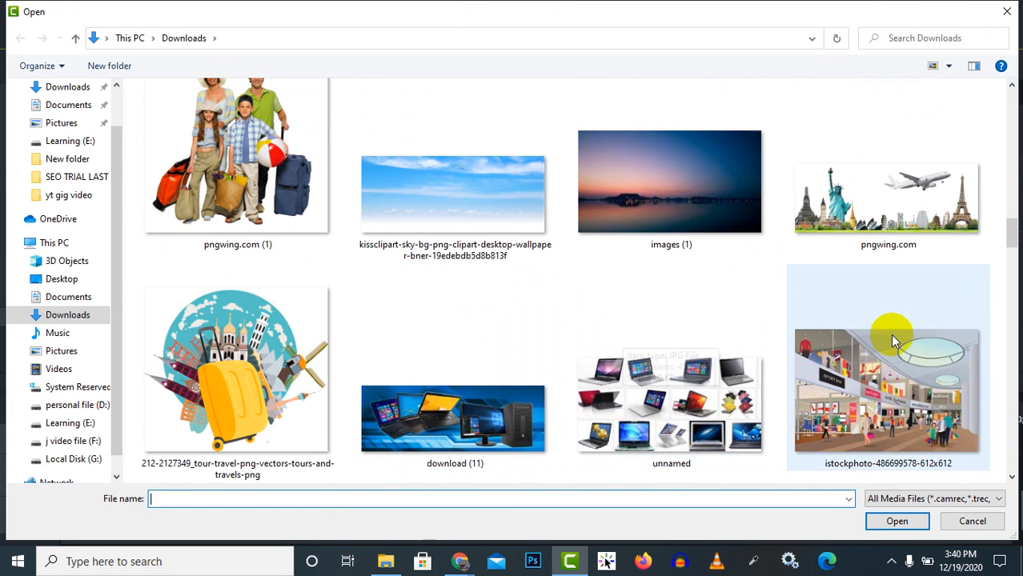
scroll(944, 361, "down", 5)
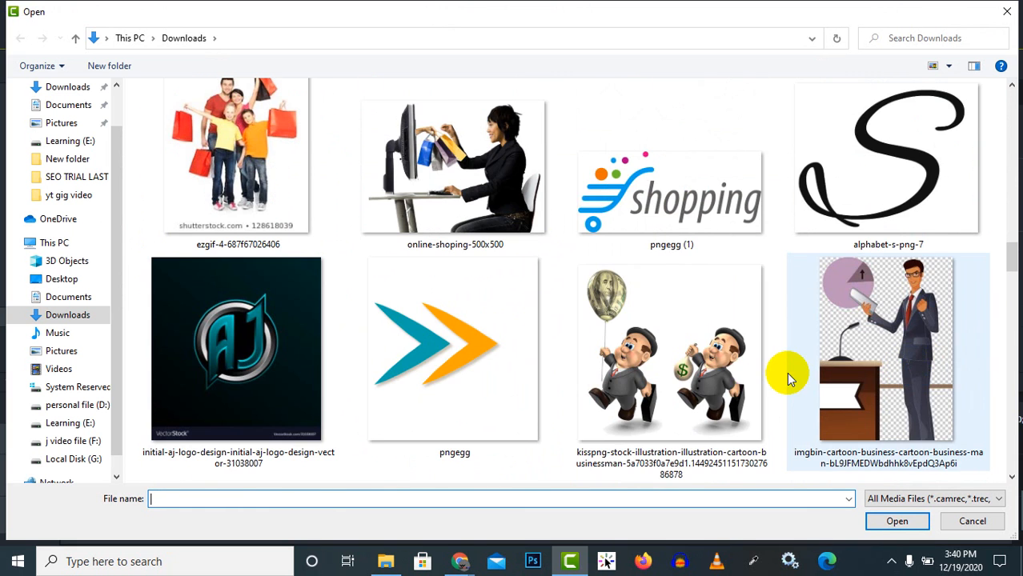
scroll(786, 373, "down", 5)
scroll(787, 377, "down", 5)
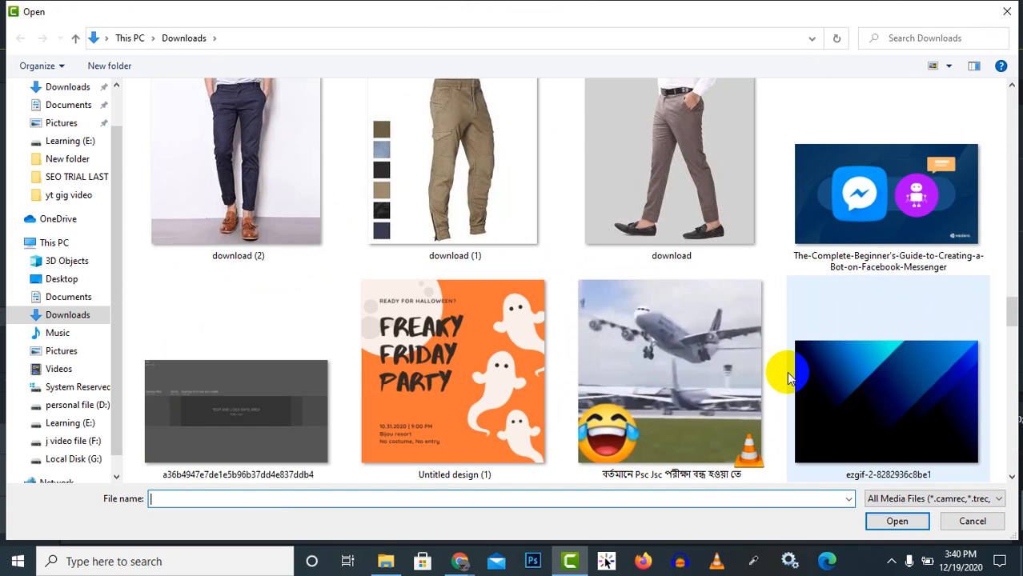
scroll(787, 375, "down", 5)
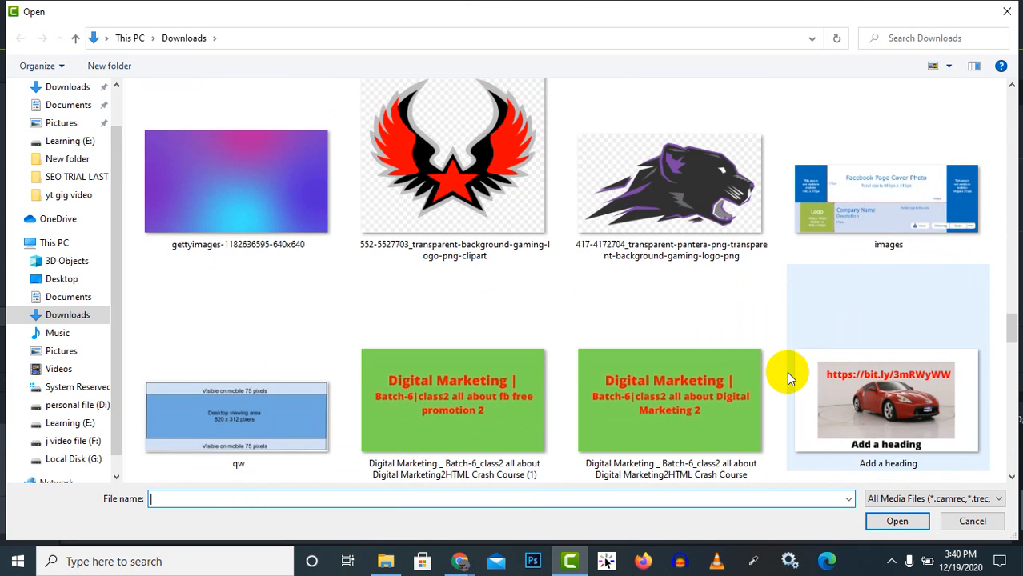
scroll(787, 376, "up", 3)
scroll(788, 373, "down", 3)
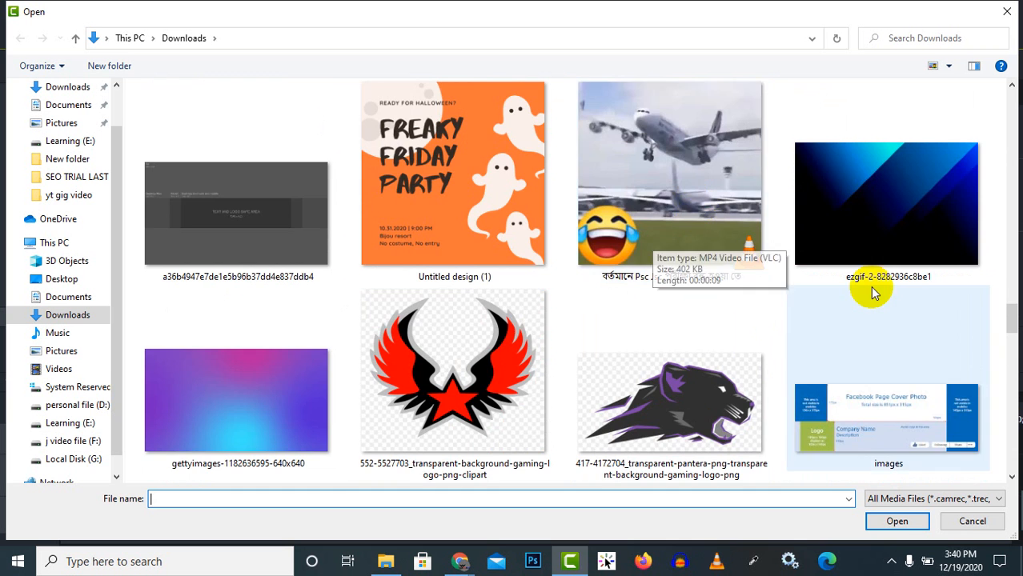
scroll(874, 296, "down", 10)
scroll(873, 301, "down", 2)
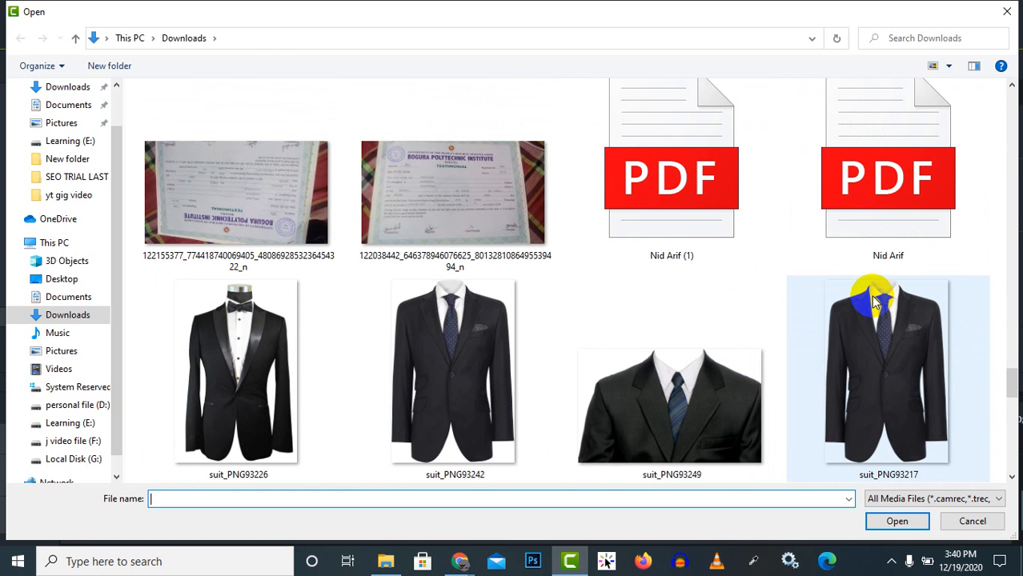
scroll(873, 301, "down", 2)
scroll(873, 301, "down", 5)
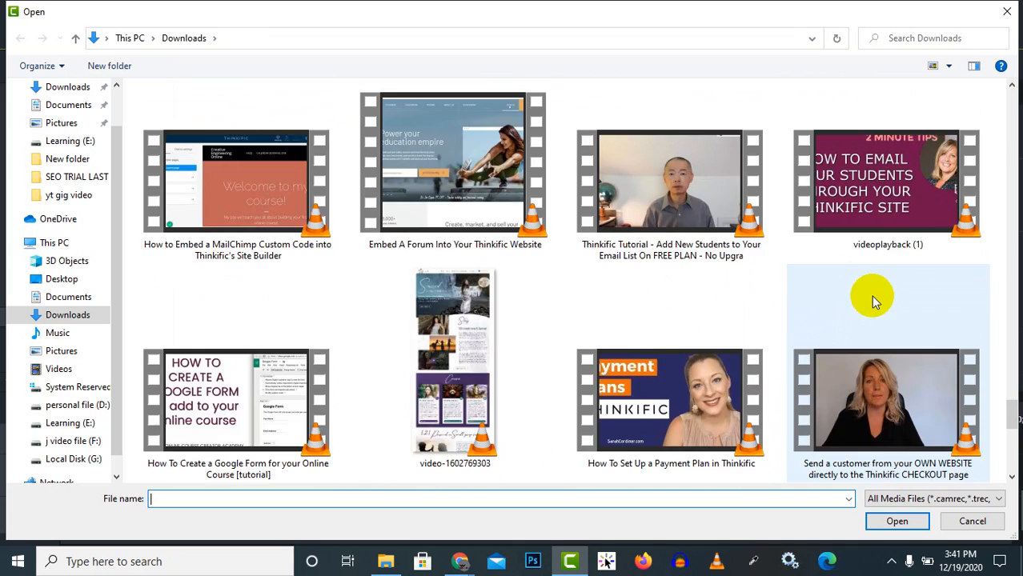
scroll(873, 297, "down", 20)
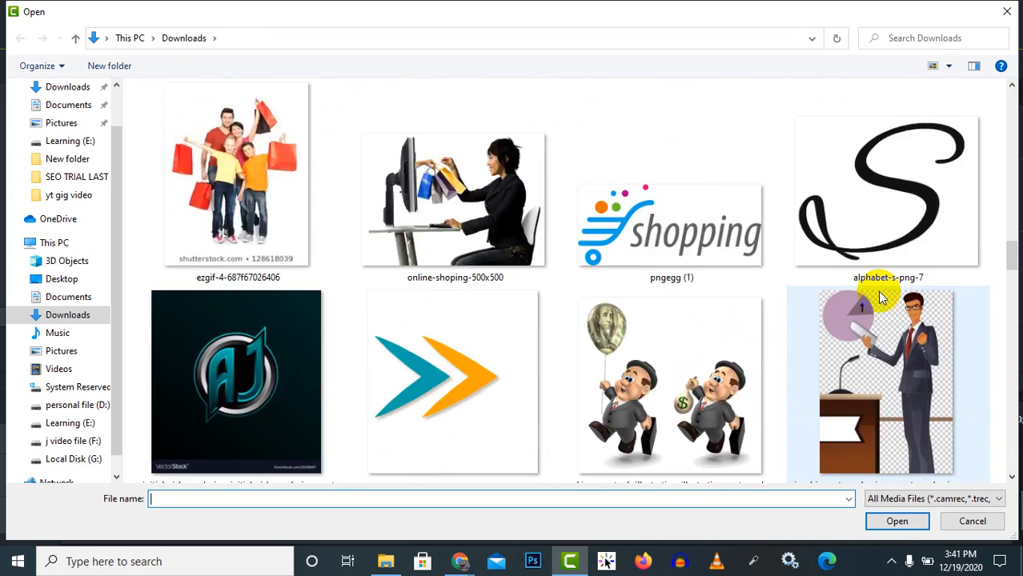
scroll(880, 298, "down", 10)
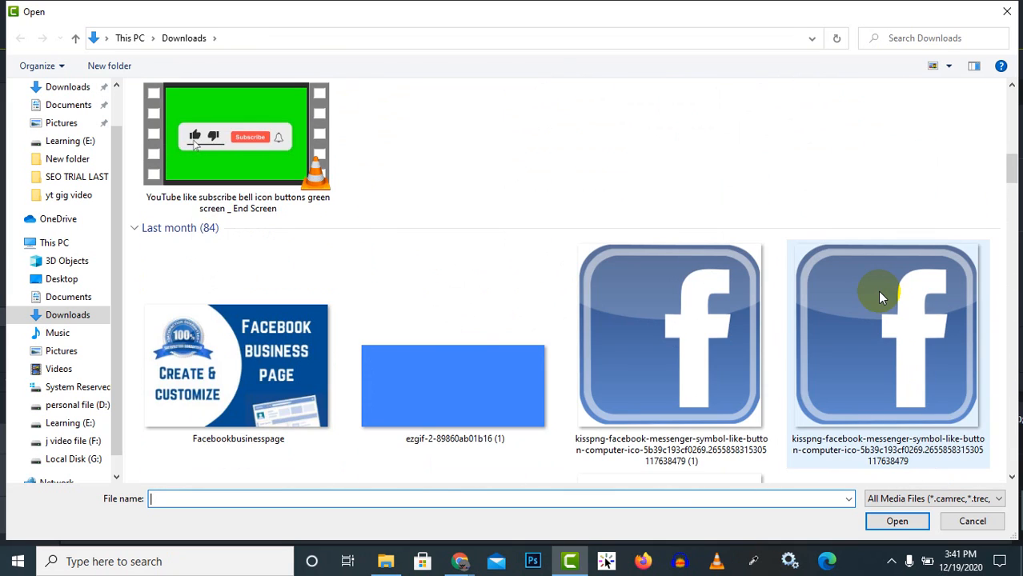
scroll(879, 296, "up", 10)
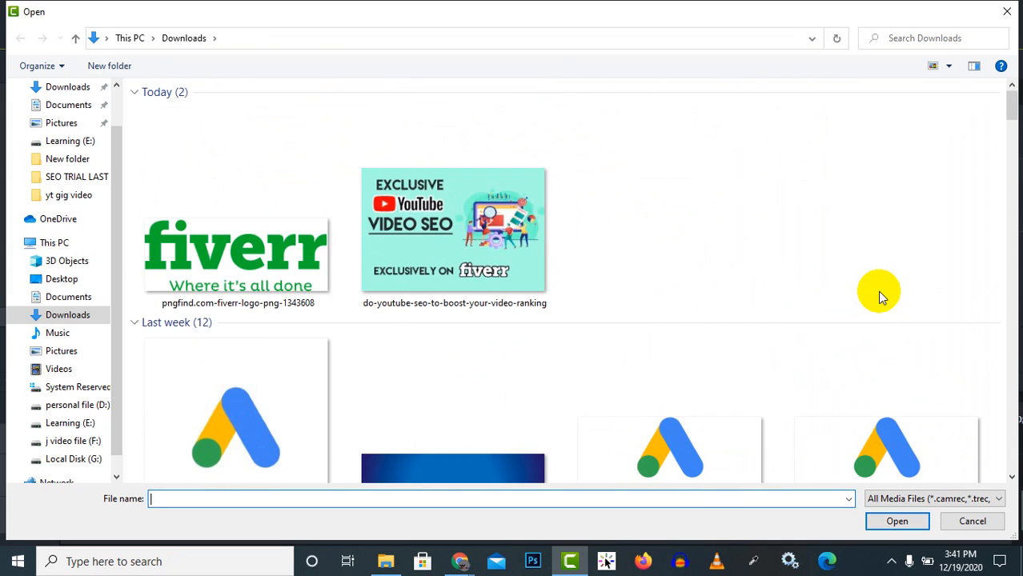
scroll(879, 296, "down", 3)
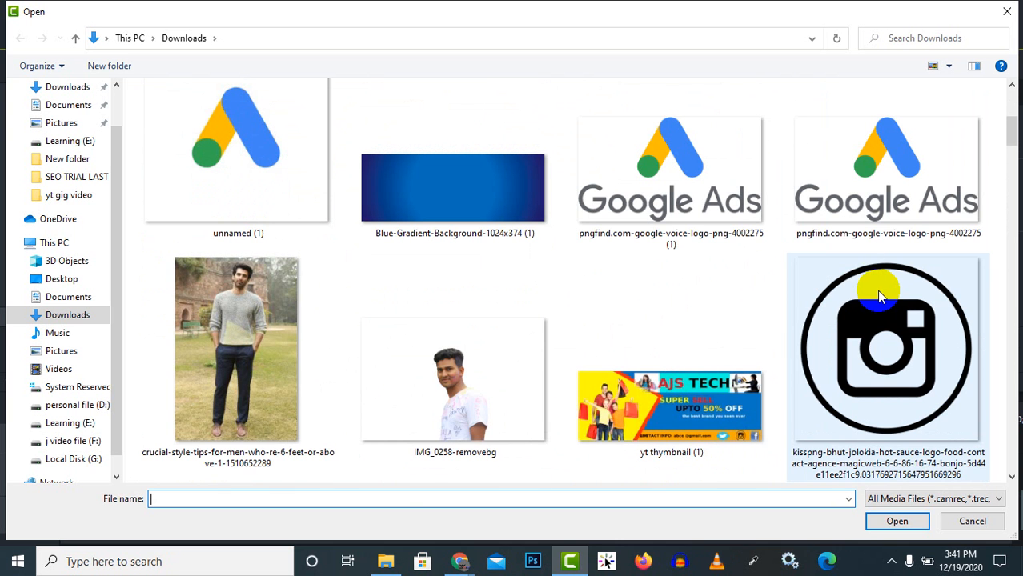
- Browse the Downloads folder from the most recent files down to last month's images for another picture to import
left_click(199, 328)
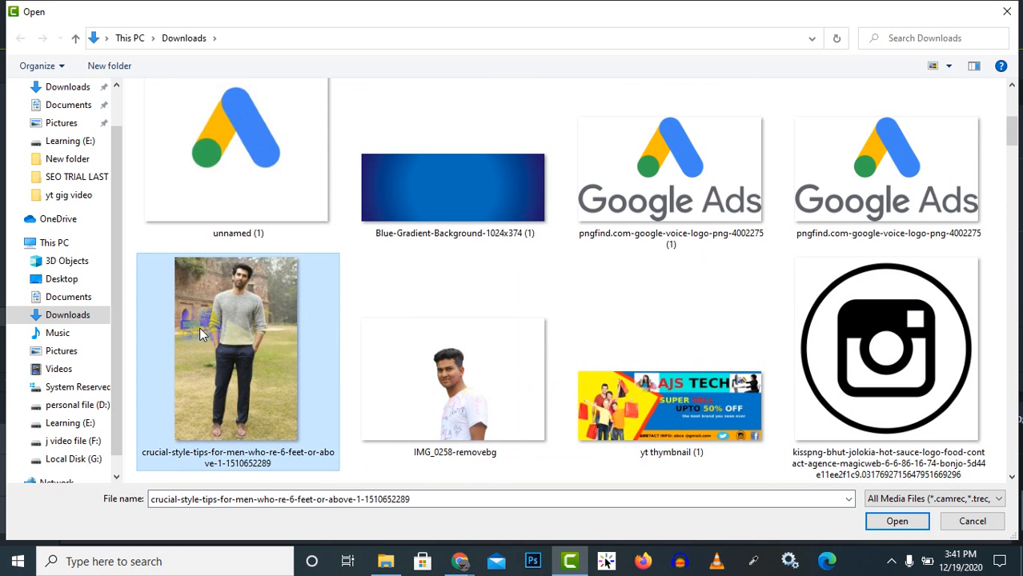
scroll(475, 328, "down", 3)
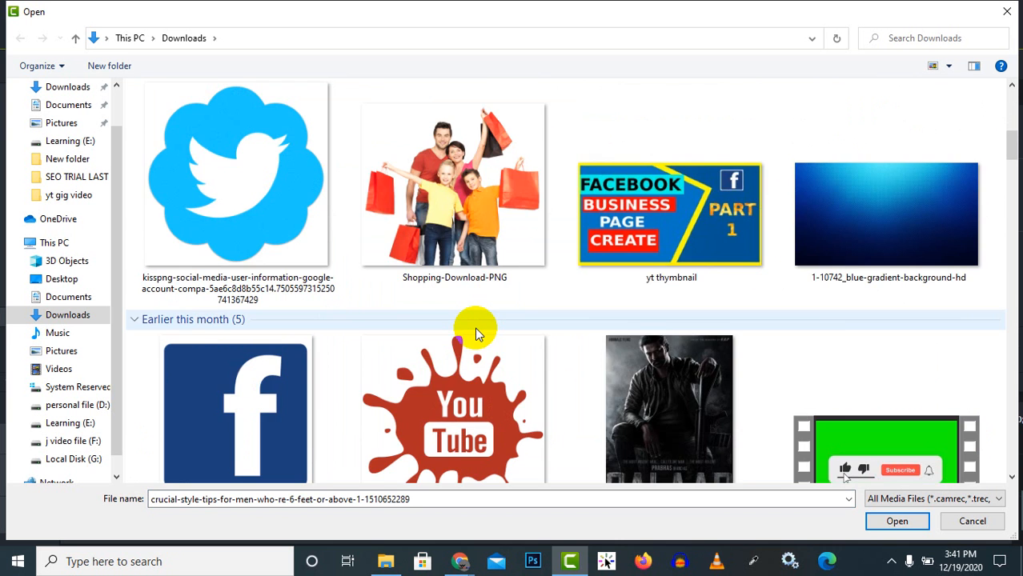
scroll(475, 328, "up", 2)
scroll(475, 327, "down", 5)
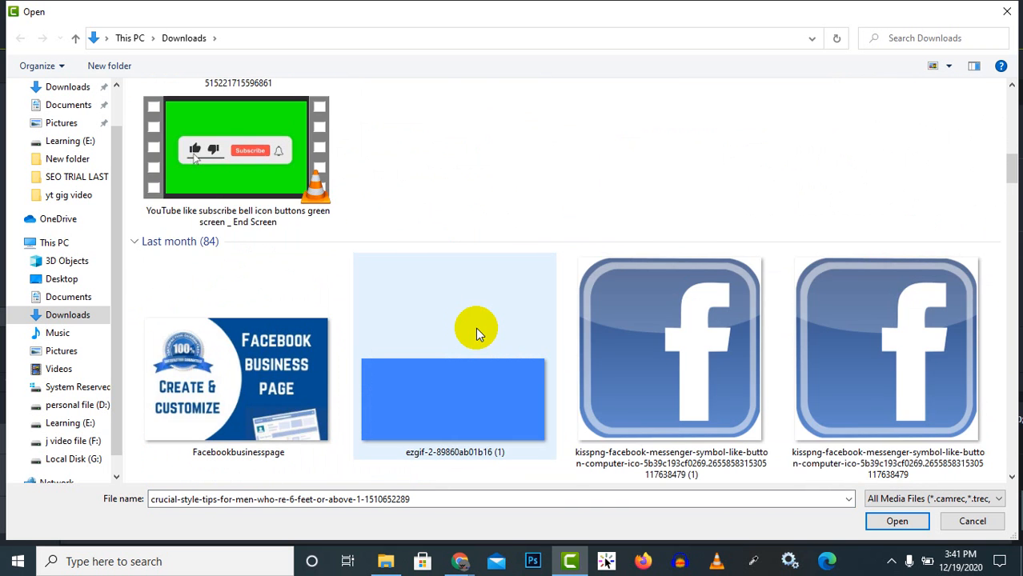
scroll(476, 327, "down", 3)
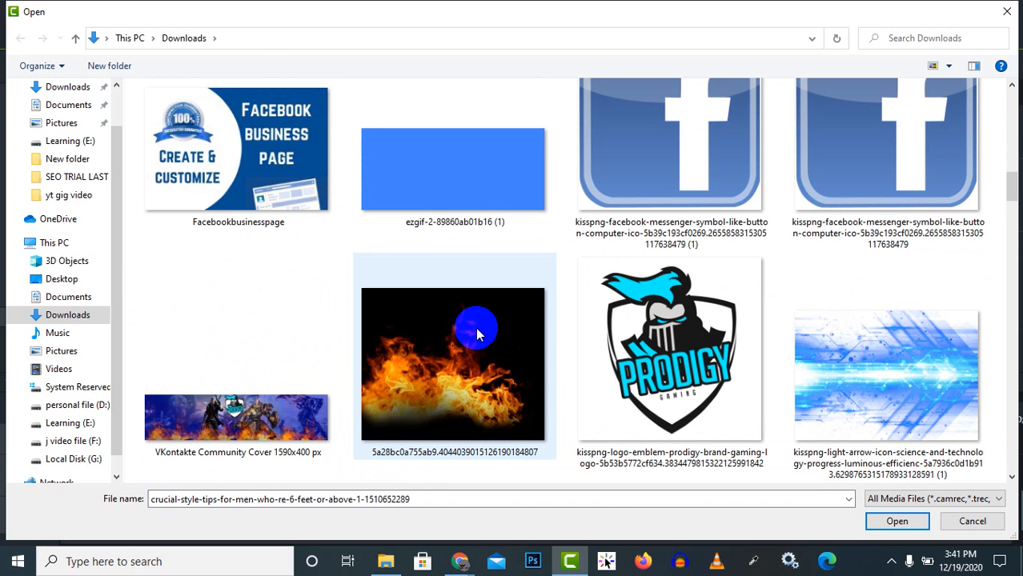
scroll(478, 330, "up", 5)
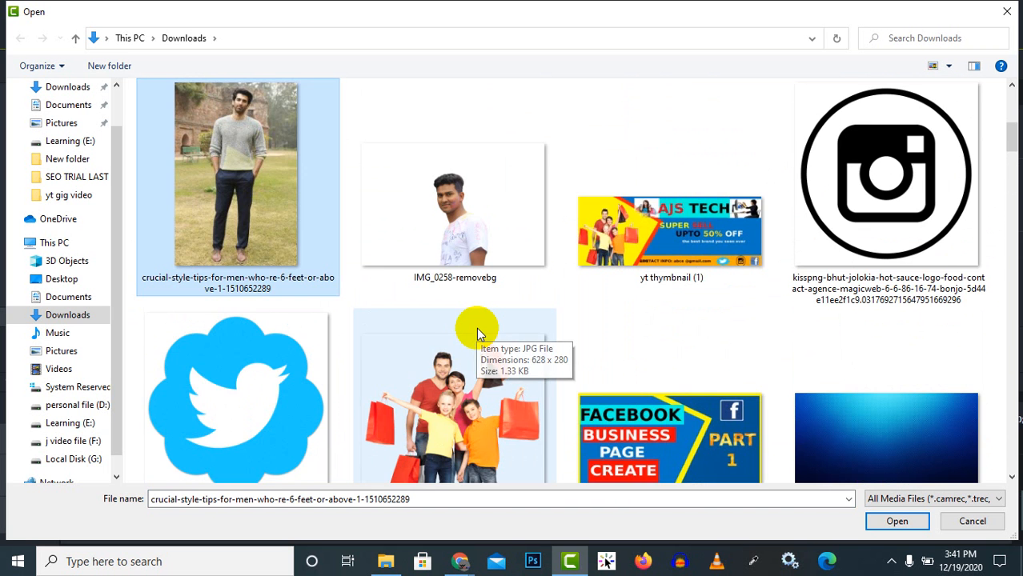
scroll(479, 331, "up", 3)
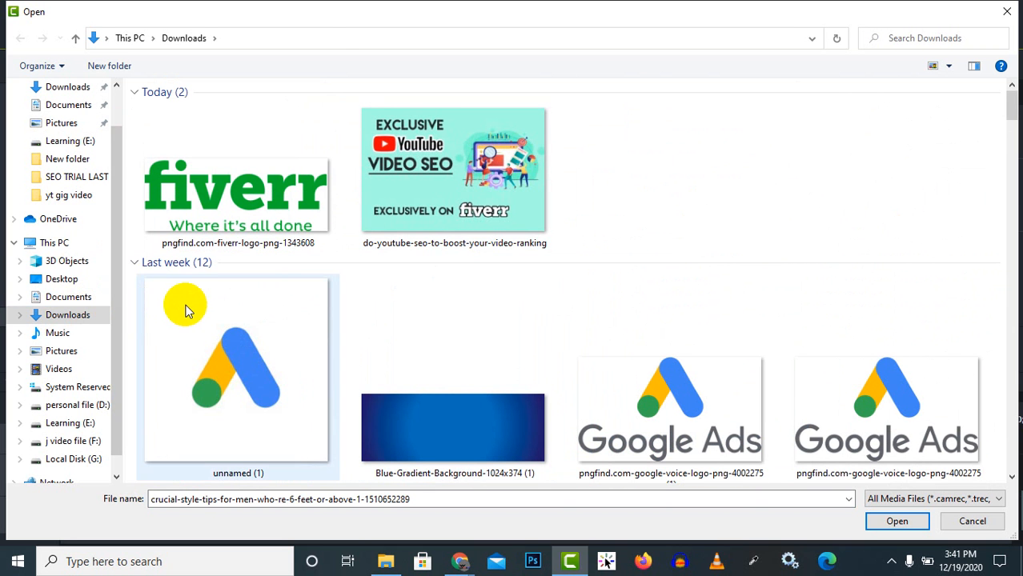
scroll(652, 341, "down", 5)
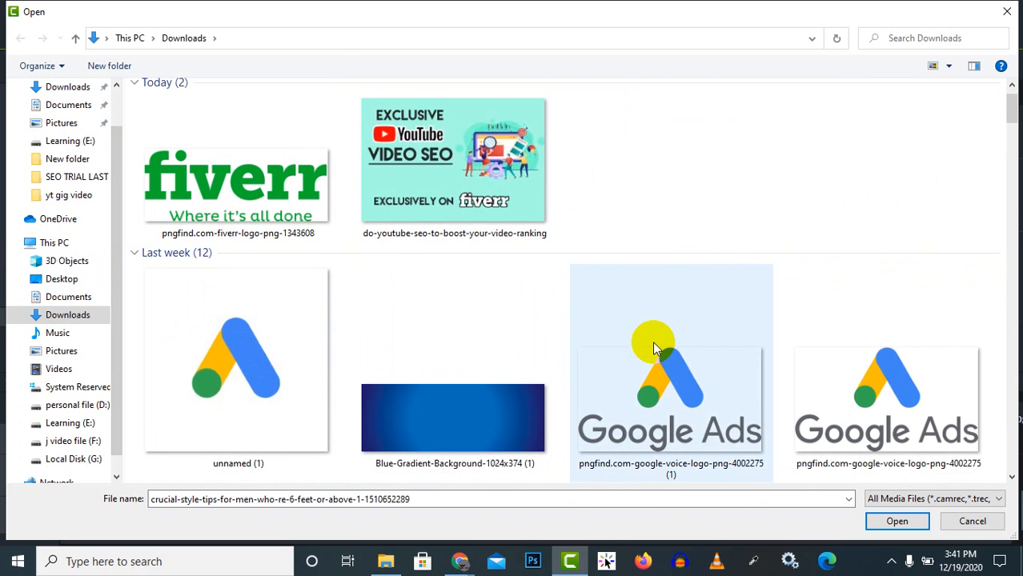
scroll(653, 341, "down", 6)
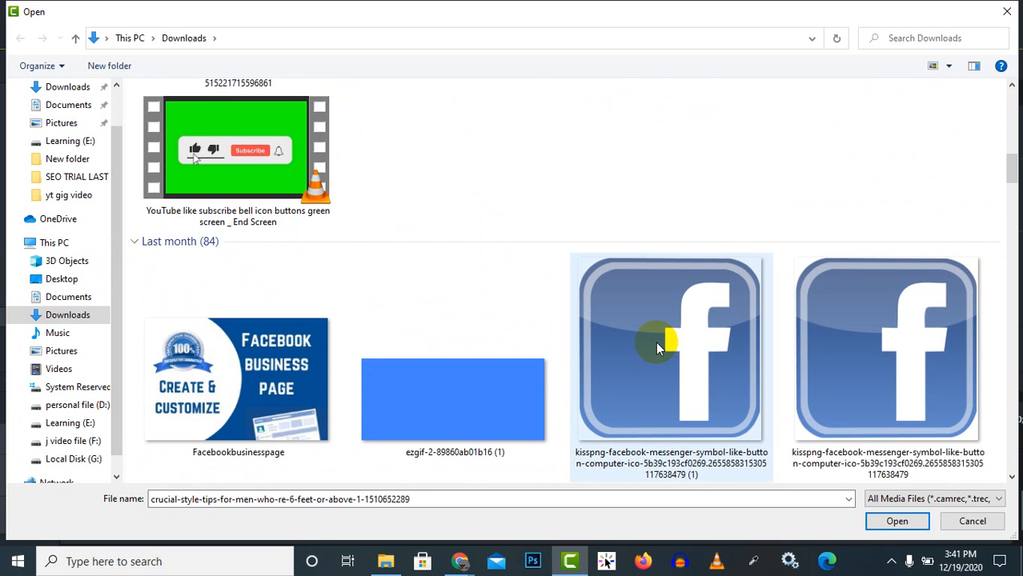
scroll(656, 342, "down", 5)
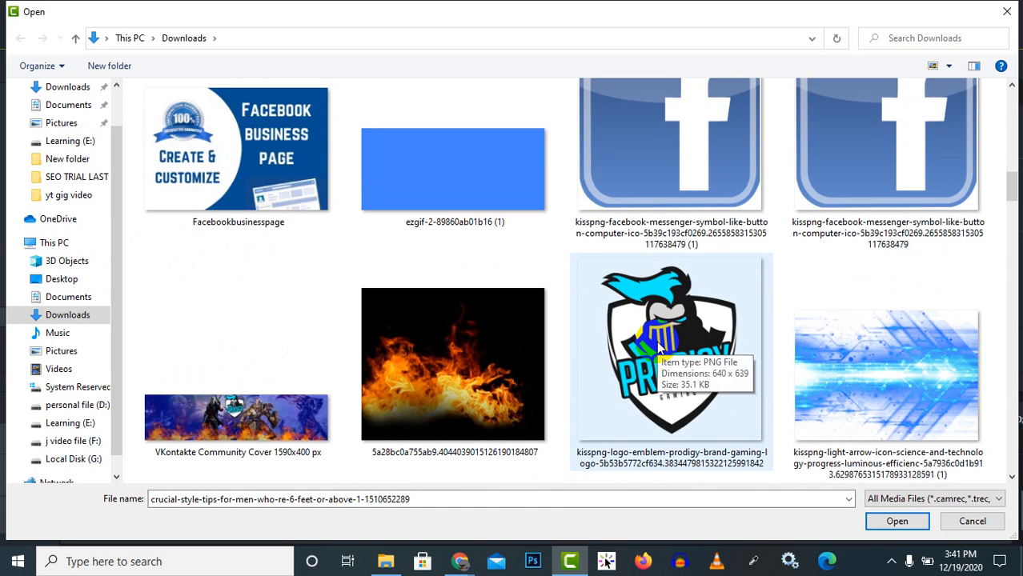
scroll(656, 349, "down", 3)
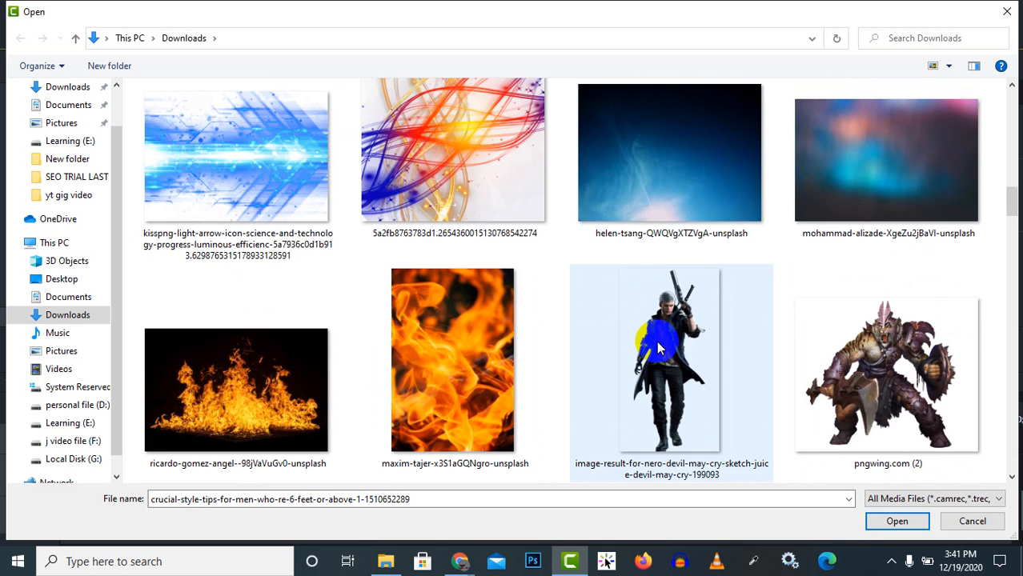
scroll(657, 349, "down", 3)
scroll(656, 342, "down", 5)
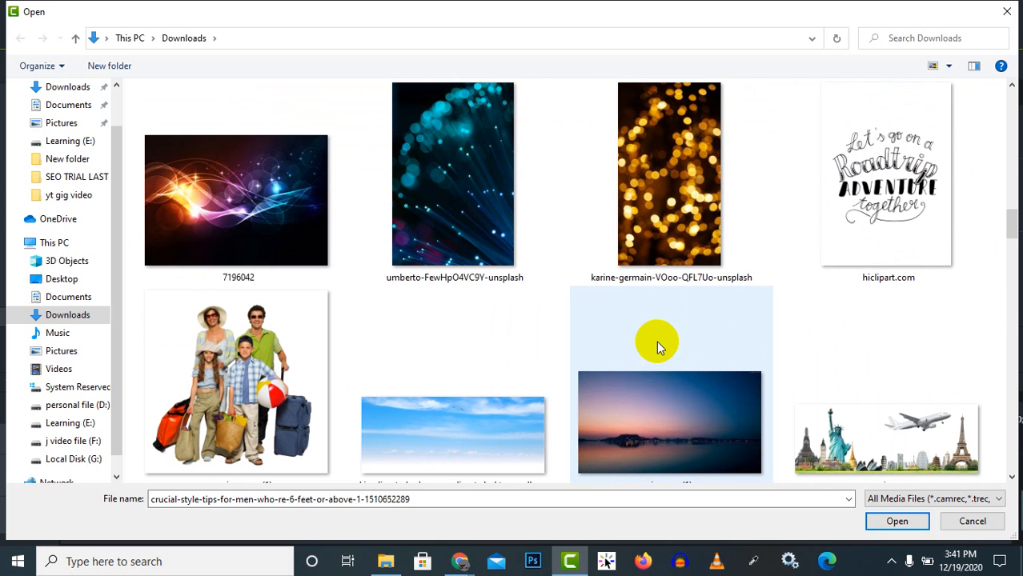
scroll(854, 424, "up", 5)
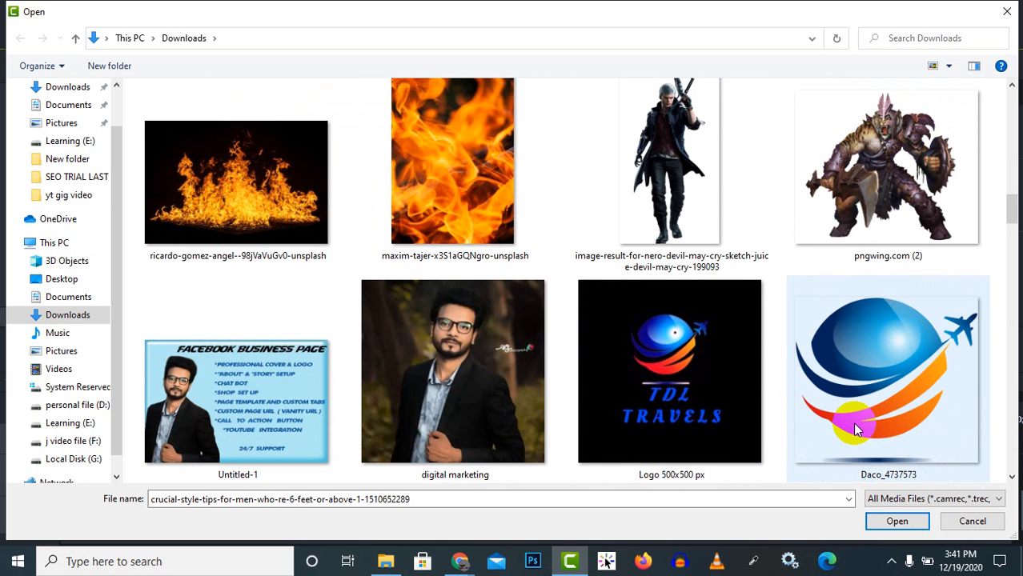
scroll(855, 429, "down", 2)
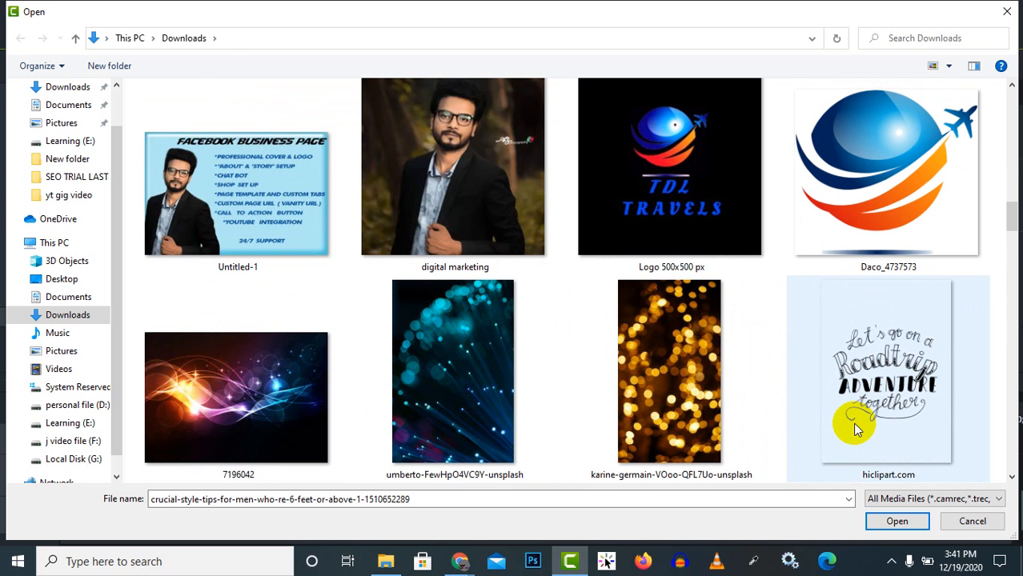
scroll(855, 429, "down", 2)
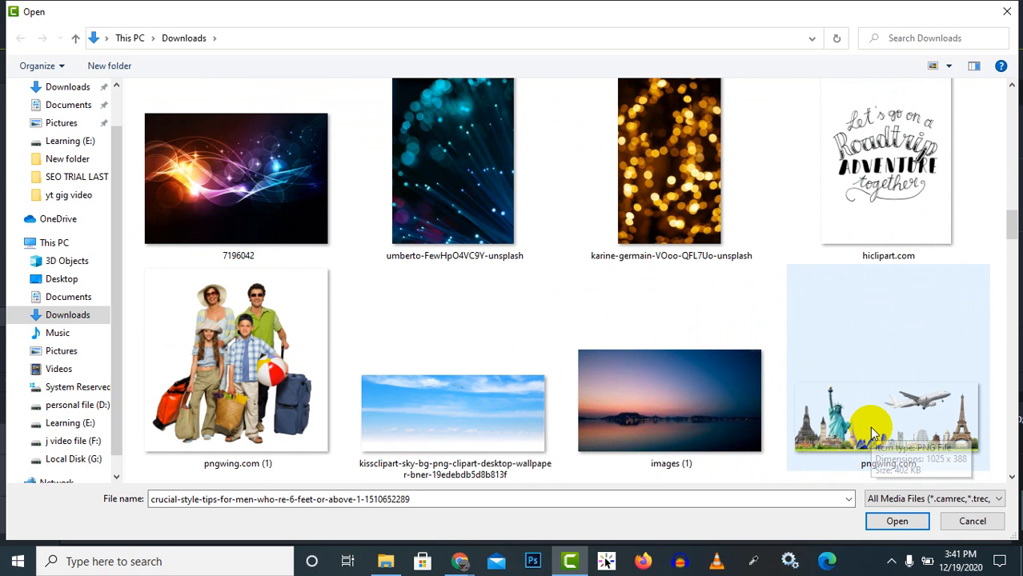
scroll(869, 430, "down", 2)
left_click(873, 432)
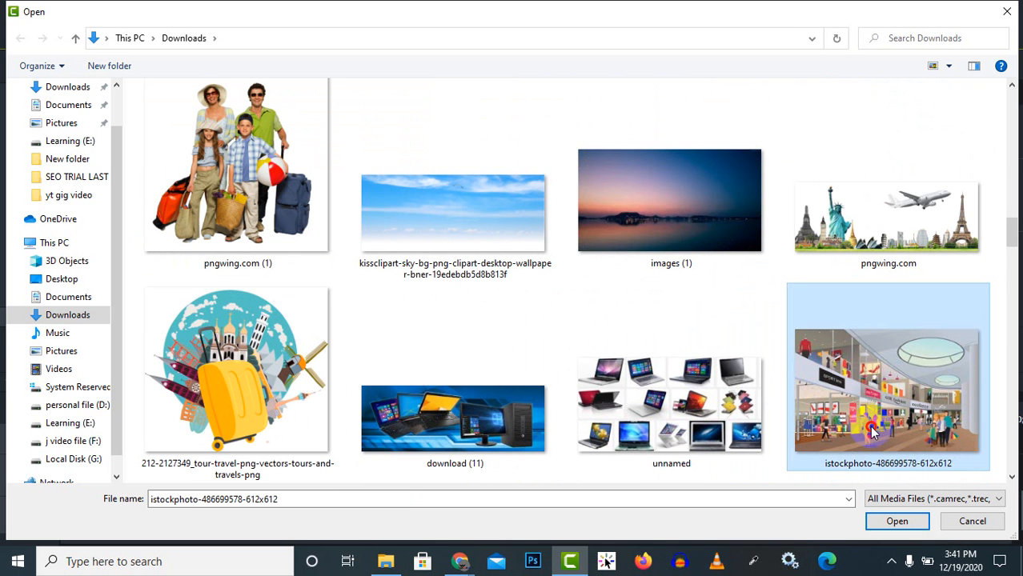
left_click(898, 521)
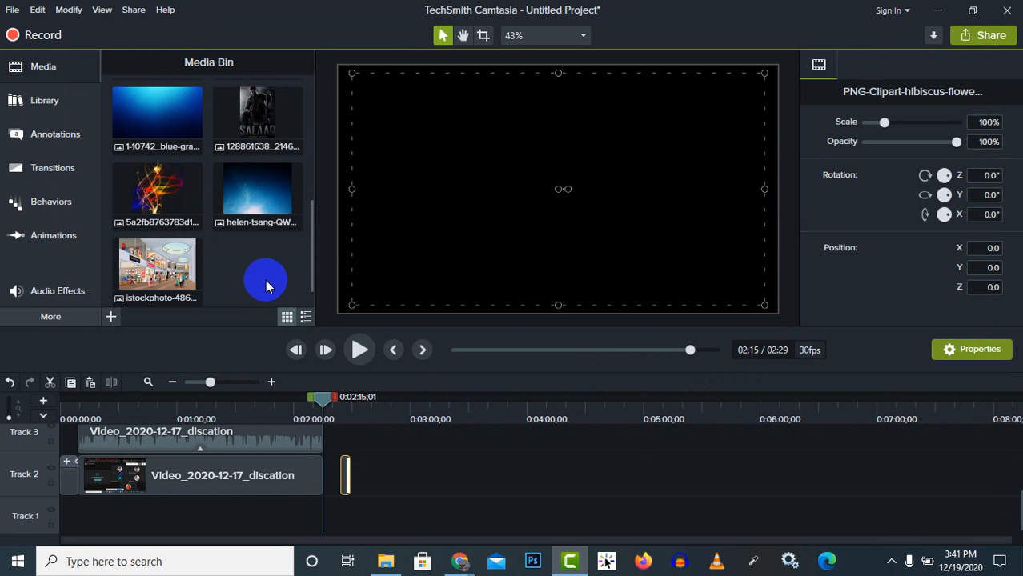
- Move the hibiscus image clip earlier on Track 2, closer to the end of the meeting recording
scroll(194, 201, "up", 5)
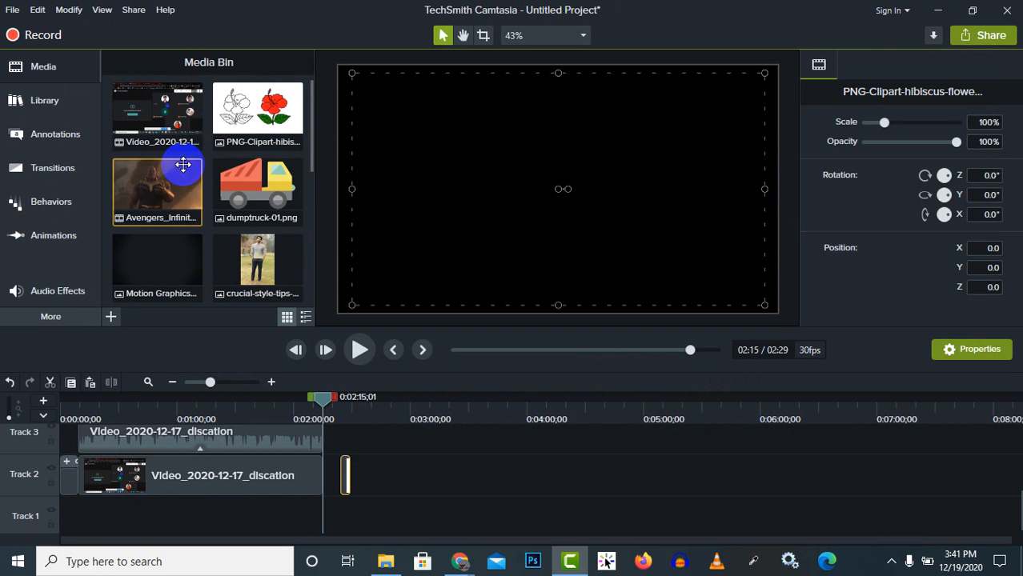
scroll(208, 185, "down", 5)
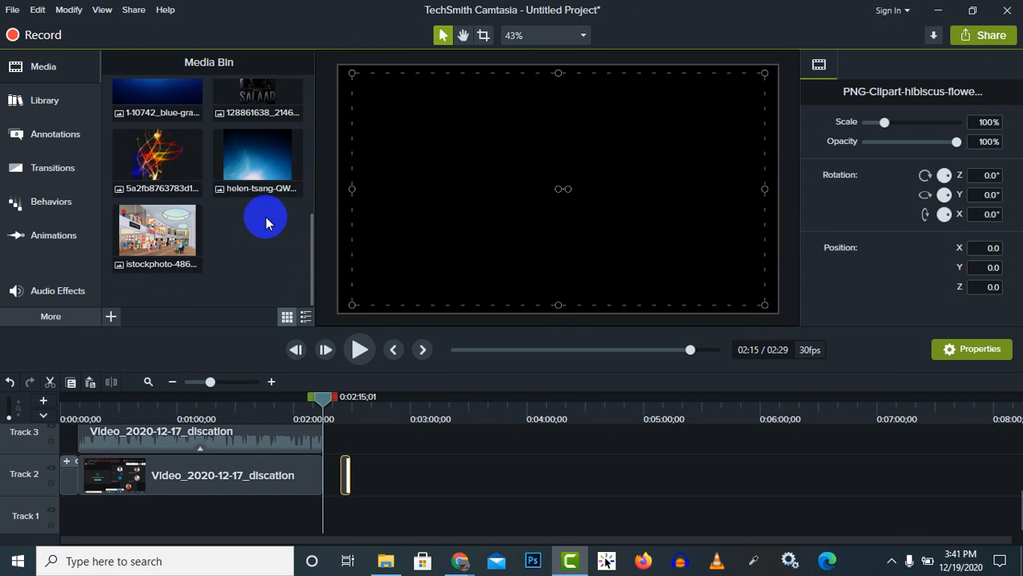
left_click(223, 385)
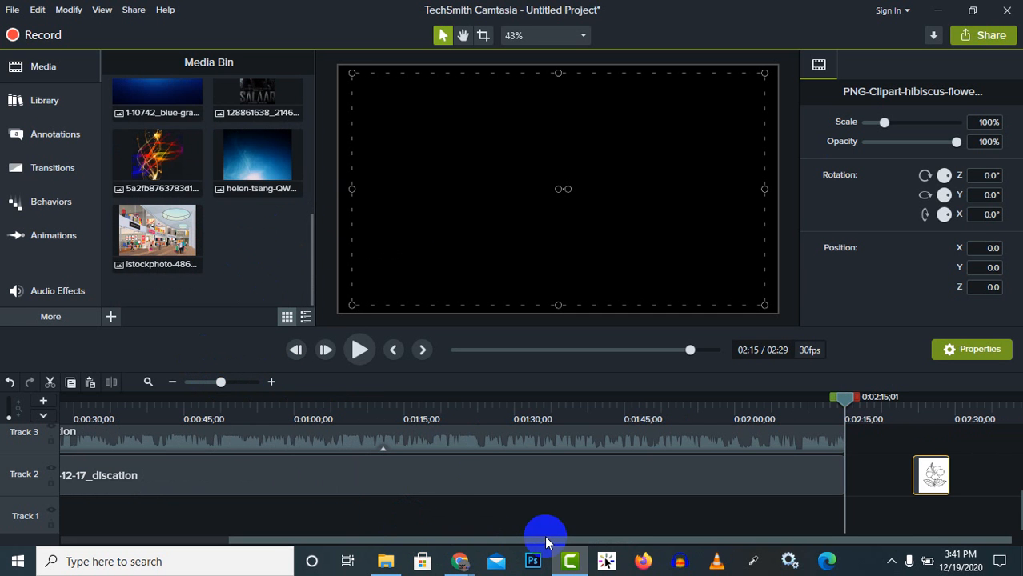
left_click_drag(846, 396, 726, 406)
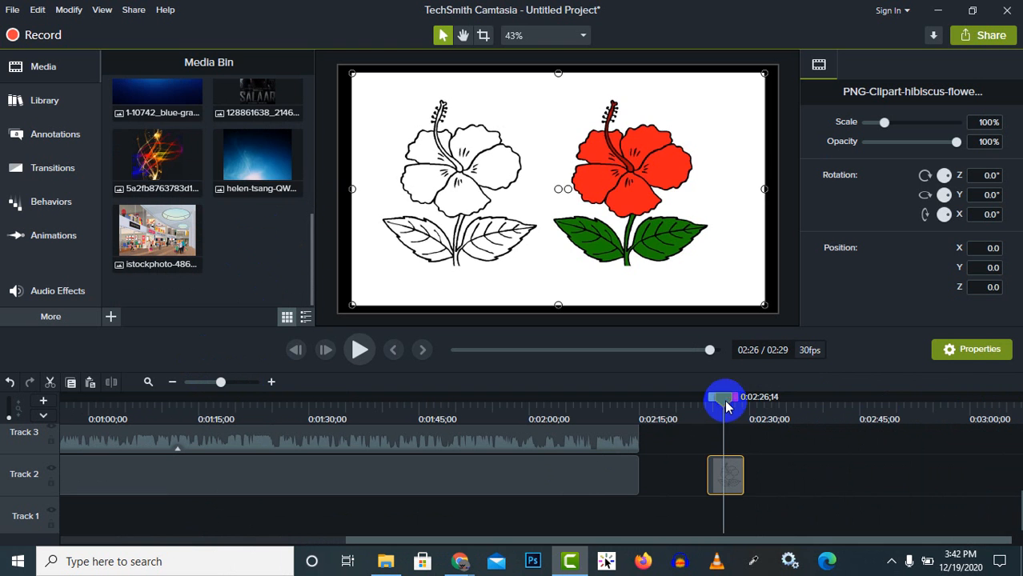
left_click_drag(715, 473, 671, 476)
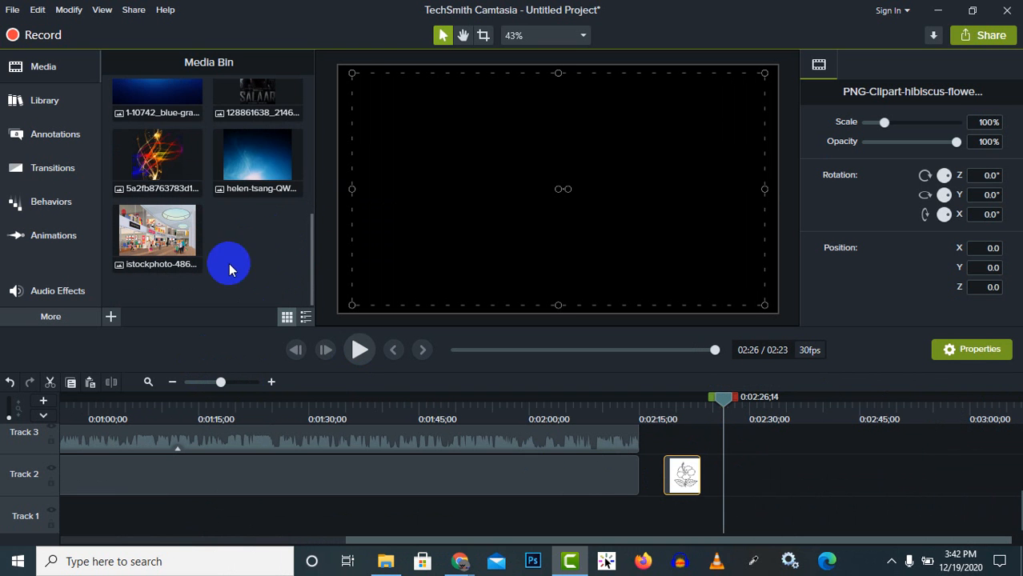
- Select the images from Shopping-Download-PNG through the shopping mall picture in the Media Bin and place them on Track 2 directly after the hibiscus clip
scroll(254, 253, "up", 2)
scroll(253, 260, "down", 2)
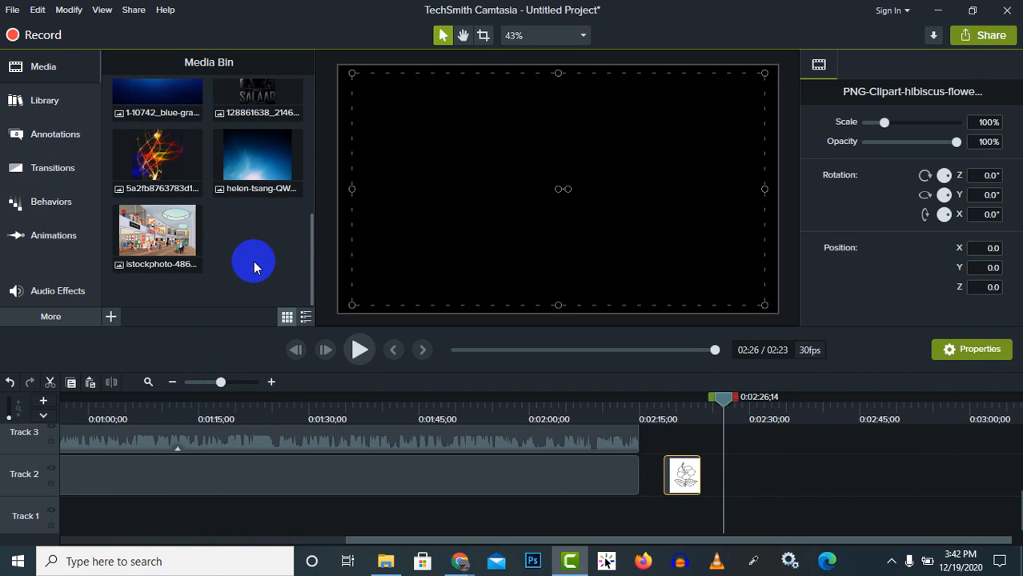
left_click_drag(254, 260, 166, 181)
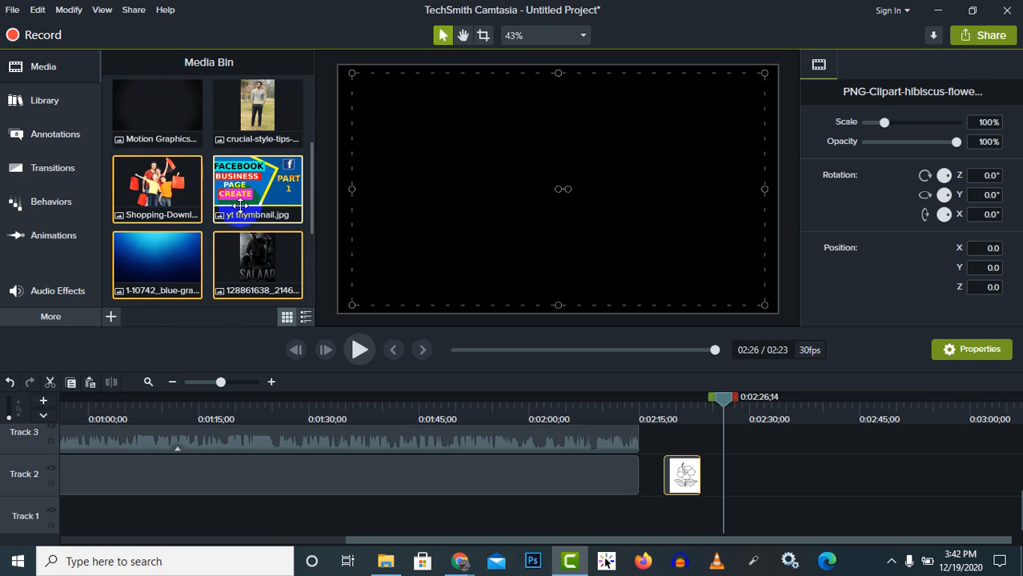
left_click_drag(240, 205, 678, 463)
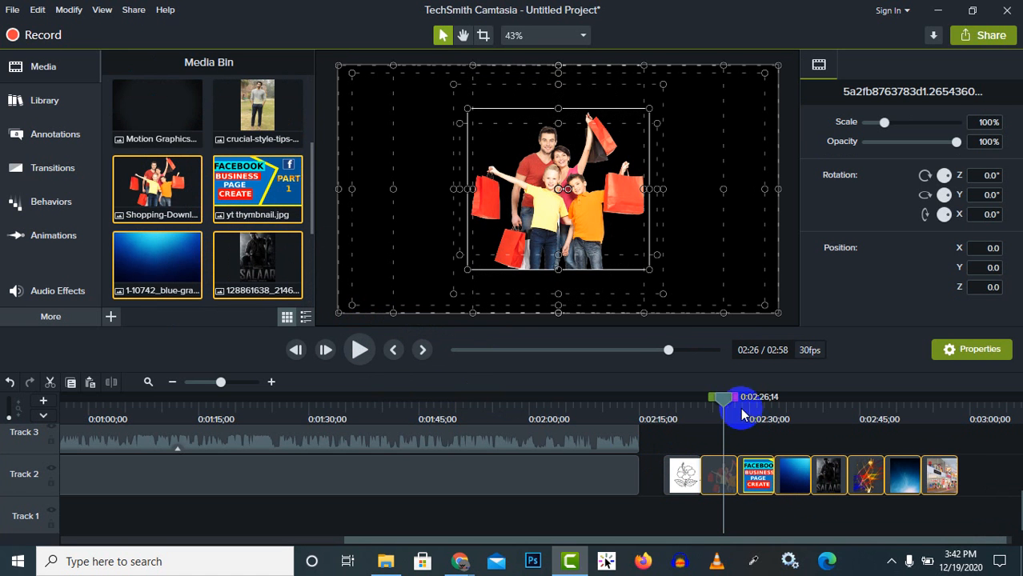
- Play back the image sequence from just before the hibiscus clip and pause on the blue gradient background
left_click(759, 449)
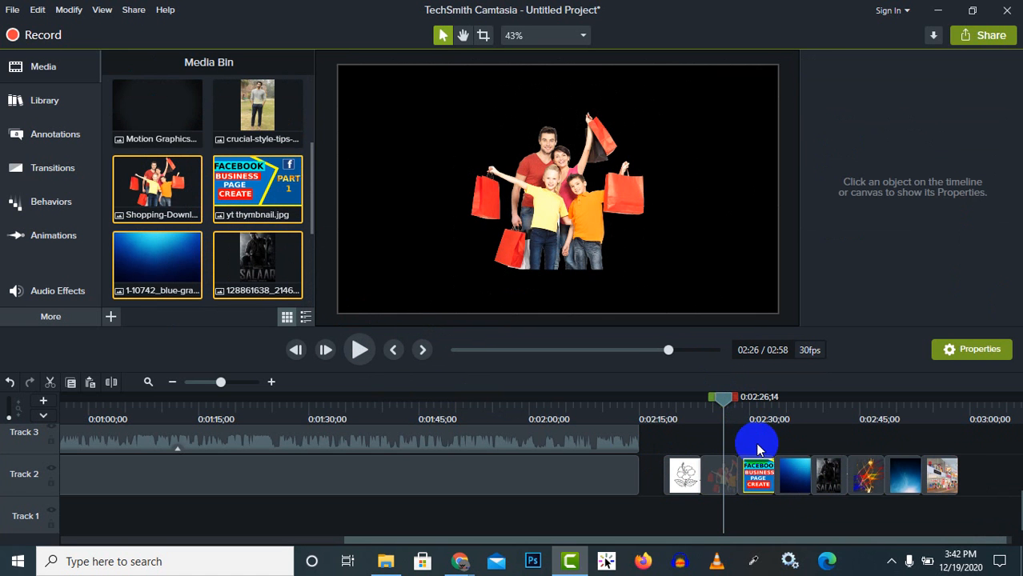
left_click(523, 184)
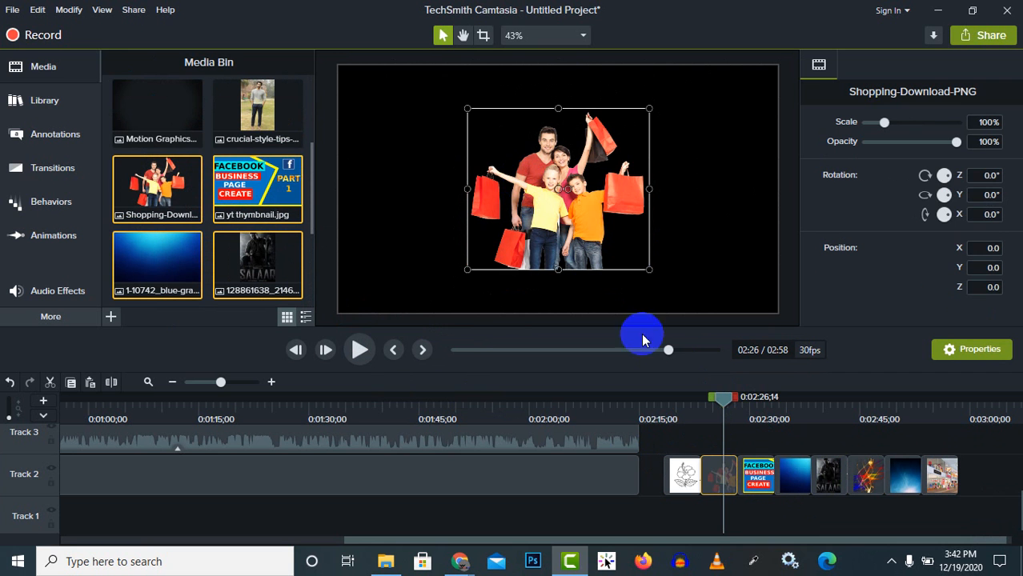
left_click_drag(723, 407, 658, 405)
left_click(368, 356)
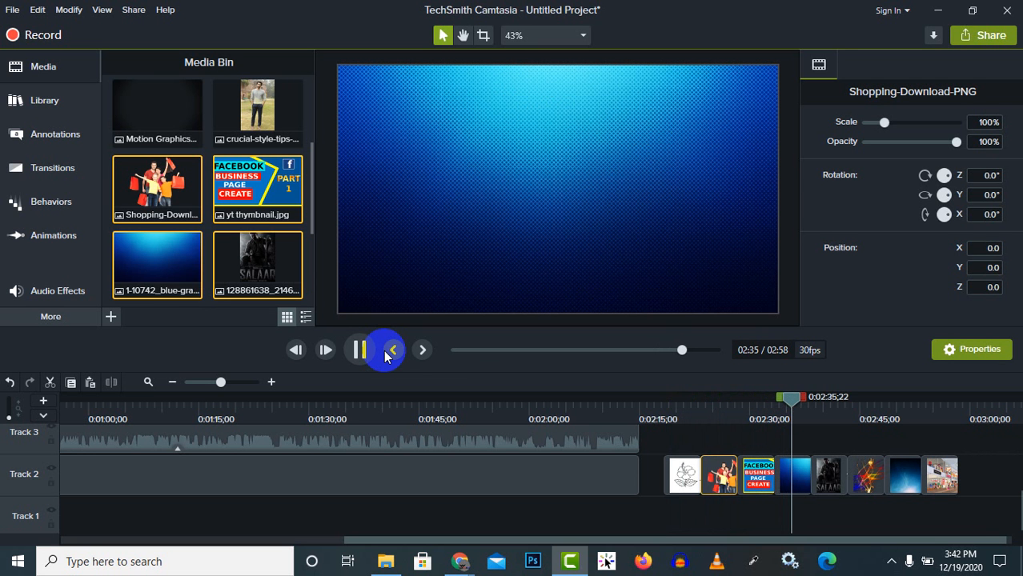
left_click(360, 349)
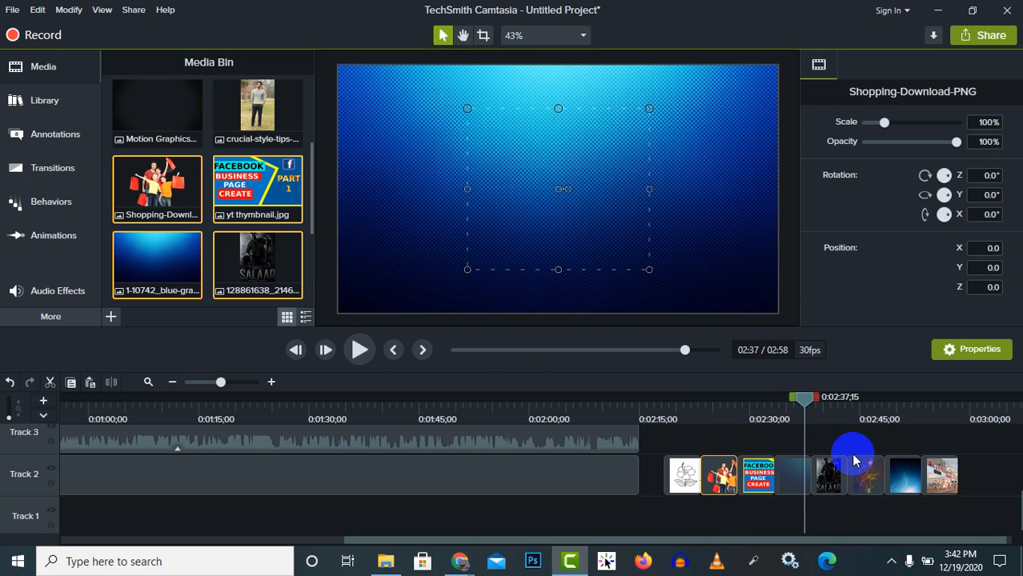
- Shorten the hibiscus image clip on Track 2 by trimming its end back to about 0:02:20
left_click(806, 399)
left_click_drag(806, 399, 702, 405)
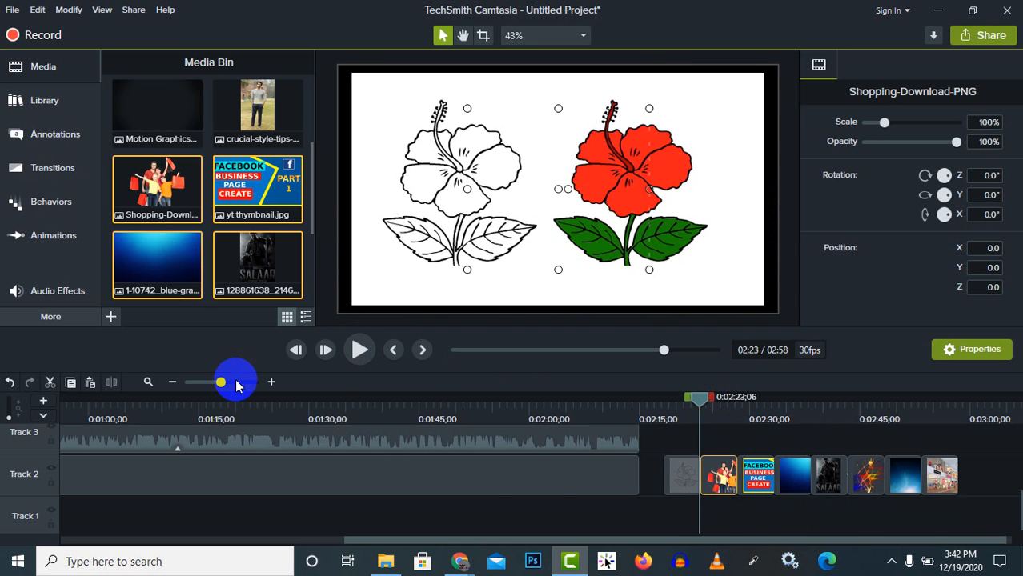
left_click(235, 382)
left_click(695, 483)
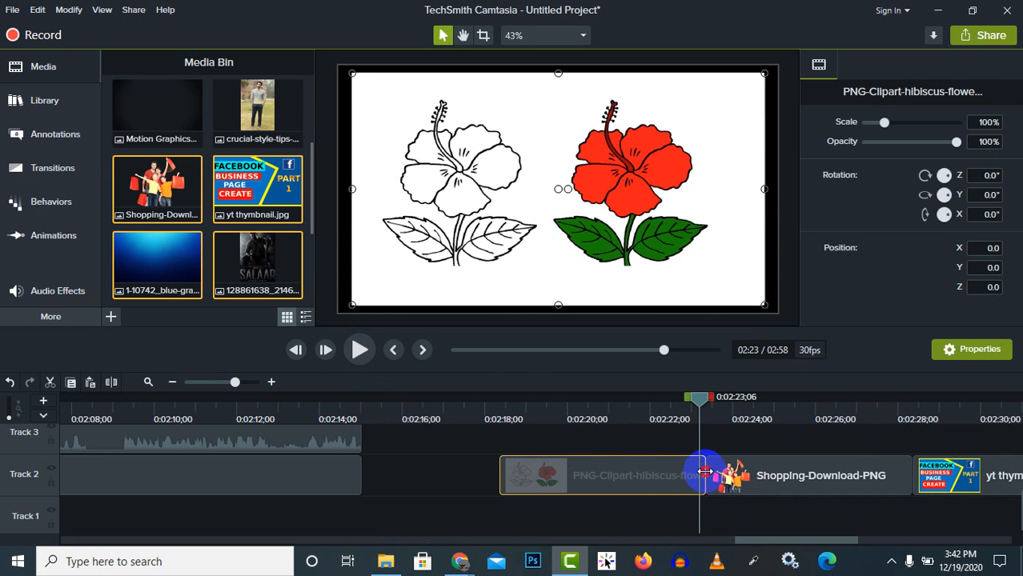
left_click_drag(703, 473, 596, 474)
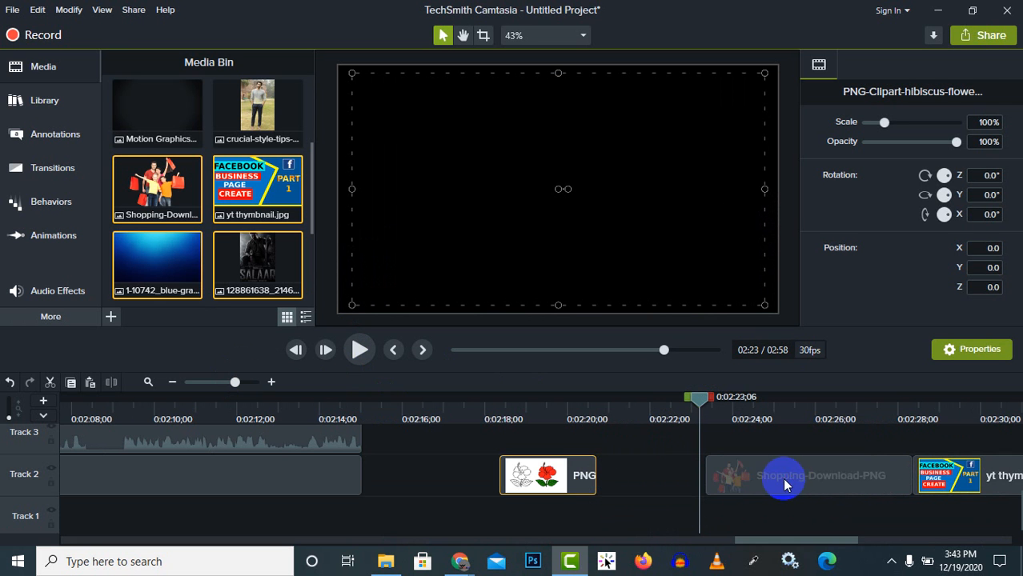
- Close the gaps by moving Shopping-Download-PNG and yt thumbnail against their preceding clips, trimming the end of each to shorten it
left_click_drag(784, 484, 683, 481)
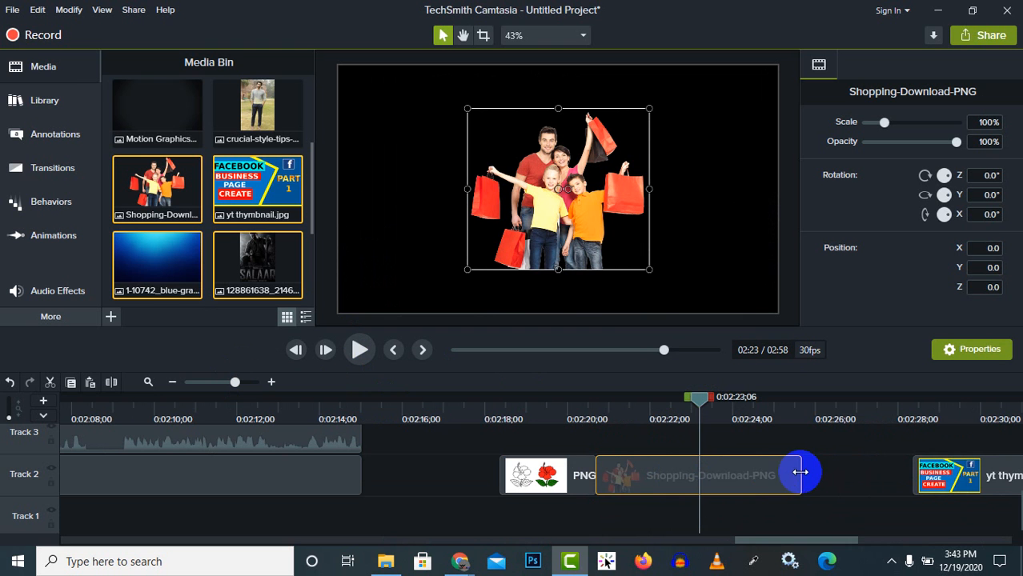
left_click_drag(800, 472, 710, 472)
left_click_drag(960, 481, 811, 479)
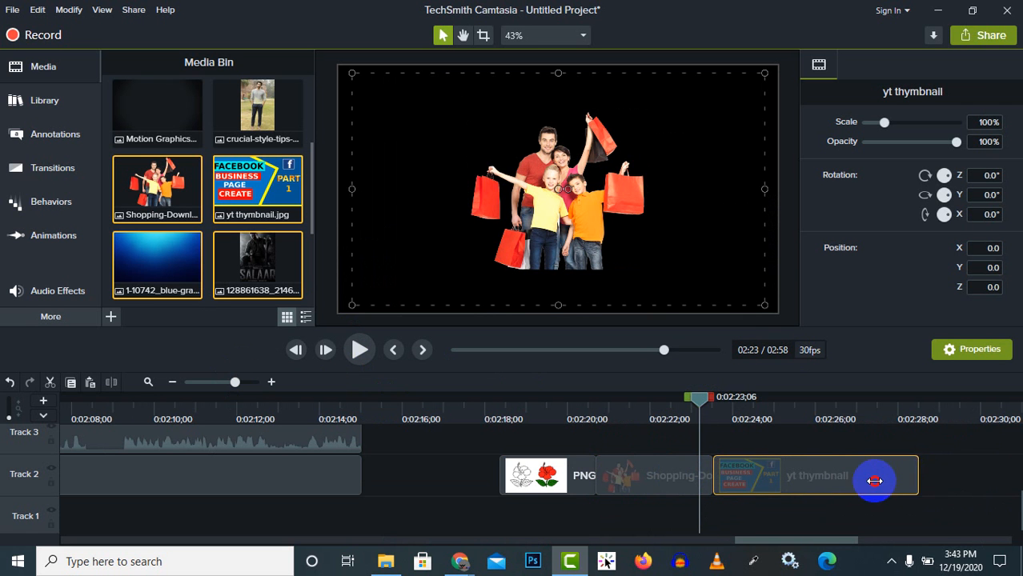
left_click_drag(875, 481, 847, 480)
- Move the blue gradient through helen-tsang clips against yt thumbnail on Track 2, and the istockphoto clip against helen-tsang, closing the gaps
left_click_drag(811, 538, 906, 541)
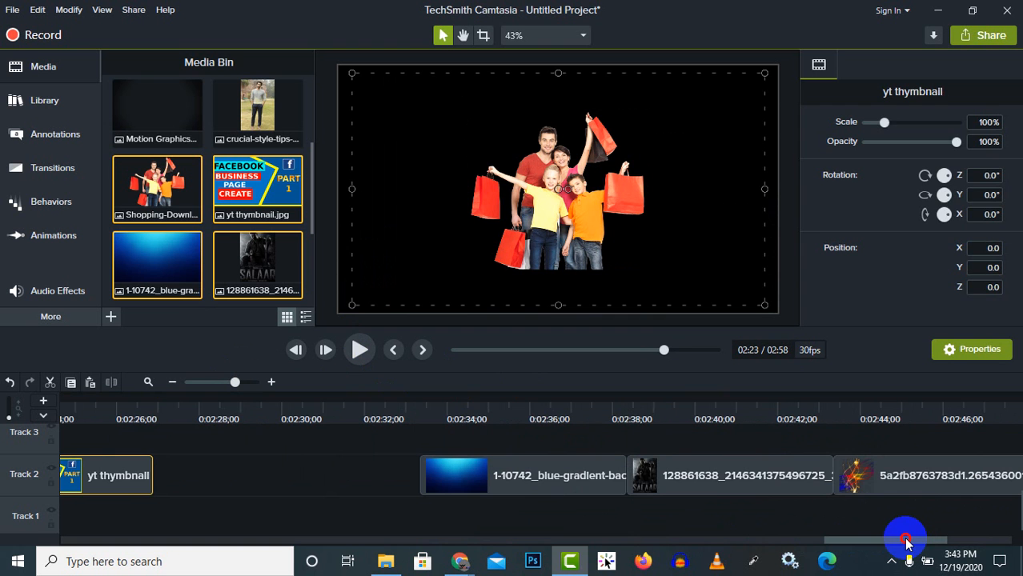
left_click_drag(367, 475, 1020, 492)
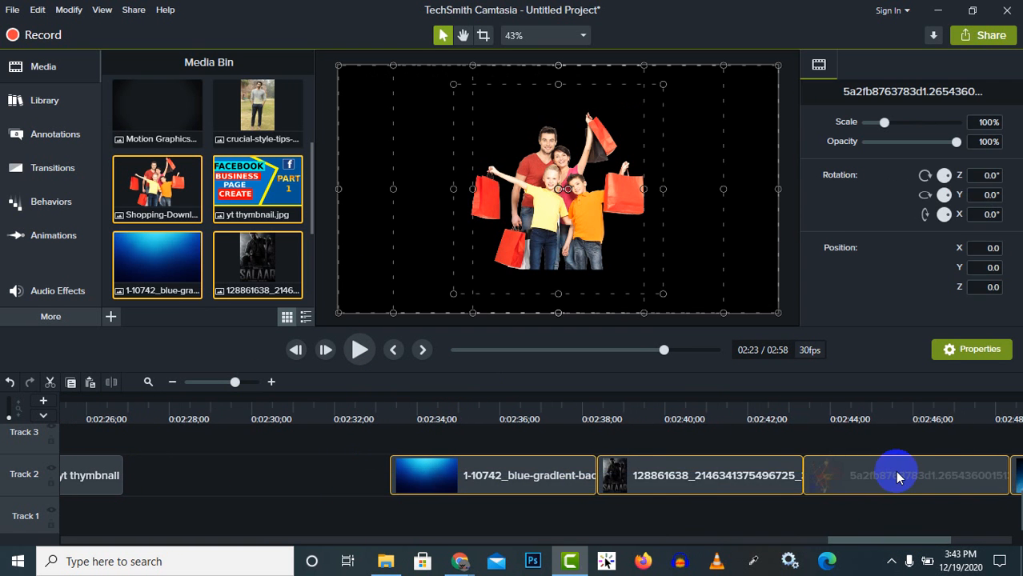
left_click_drag(898, 478, 629, 487)
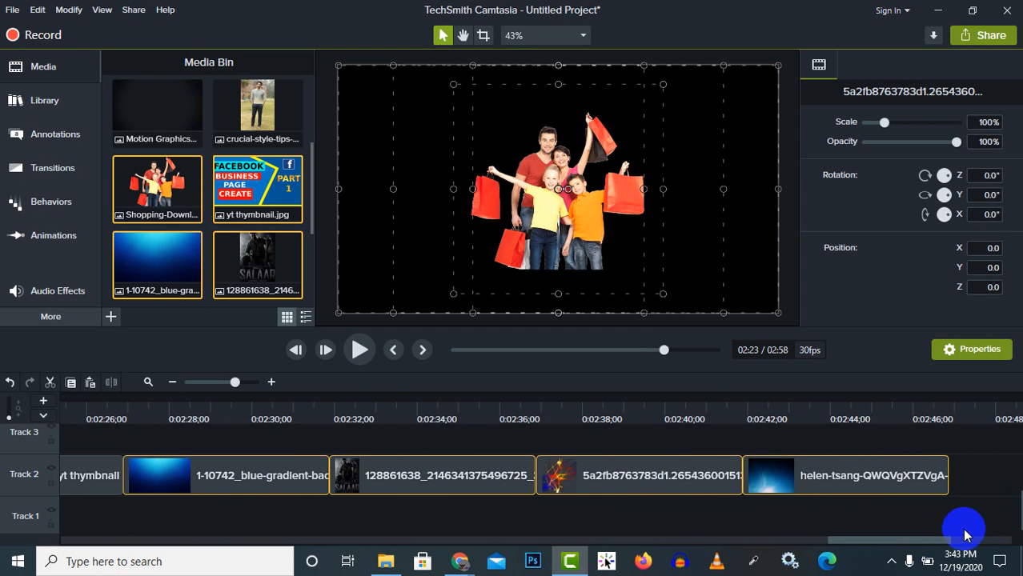
left_click_drag(928, 547, 1017, 544)
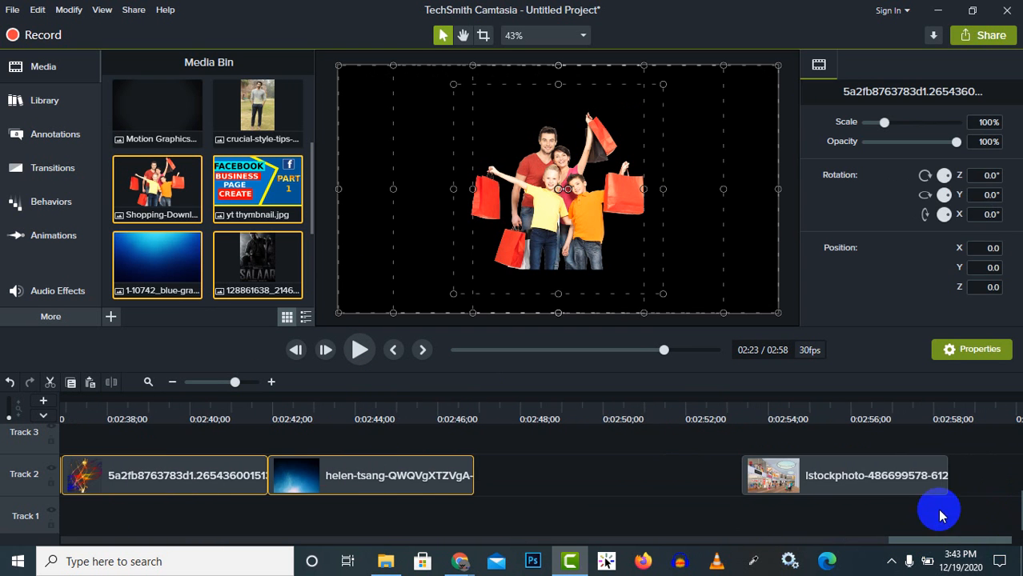
left_click_drag(864, 481, 561, 480)
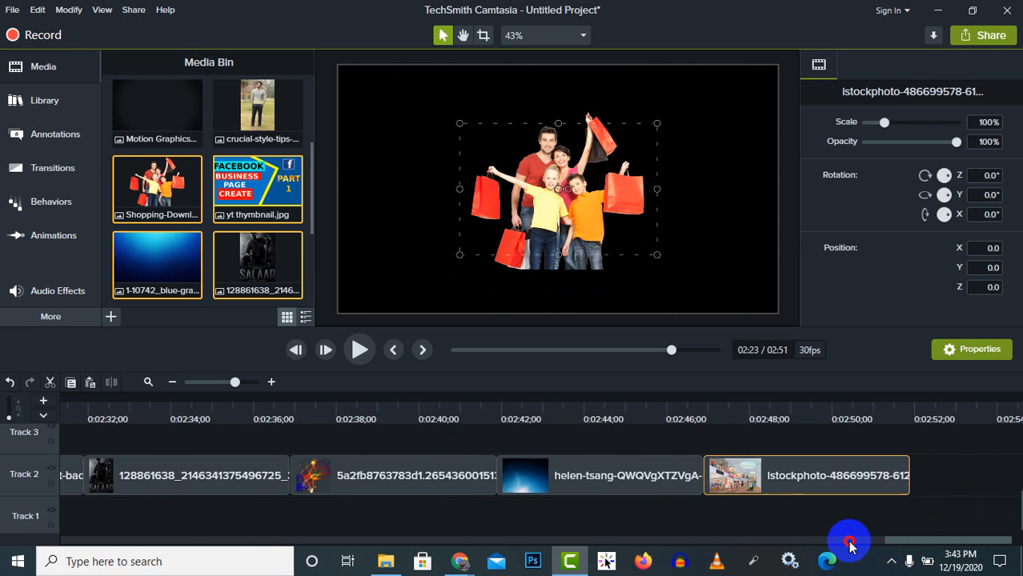
left_click_drag(850, 547, 775, 541)
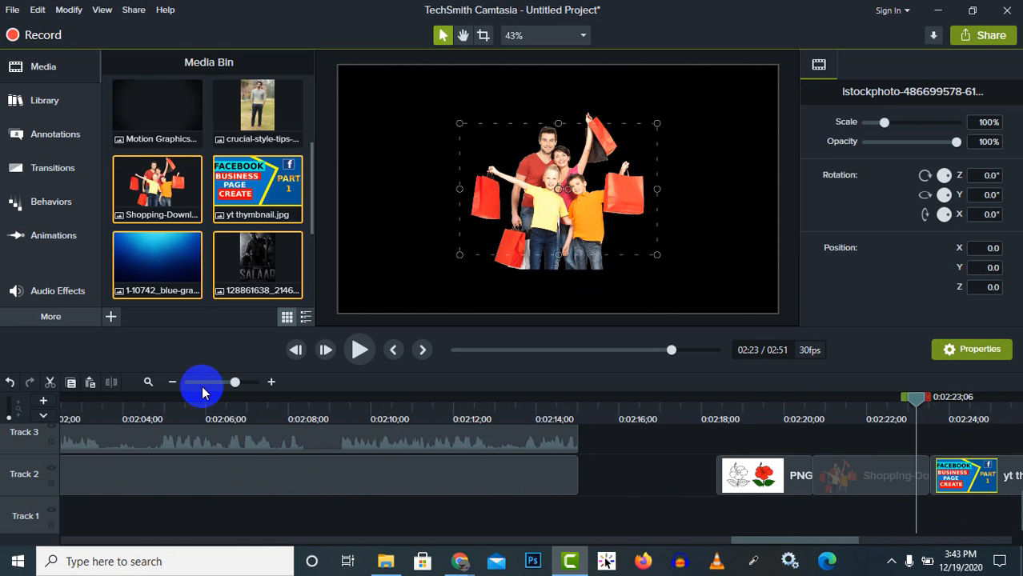
- Add a Fade transition between the hibiscus and Shopping-Download-PNG clips on Track 2 and play it back
left_click_drag(229, 384, 225, 383)
left_click_drag(638, 548, 827, 547)
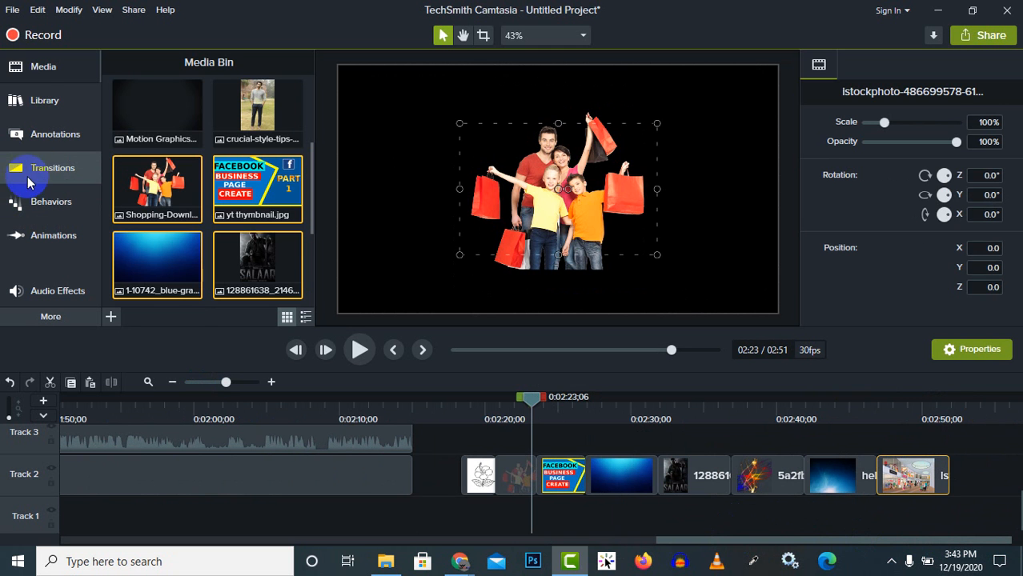
left_click(28, 182)
left_click(148, 156)
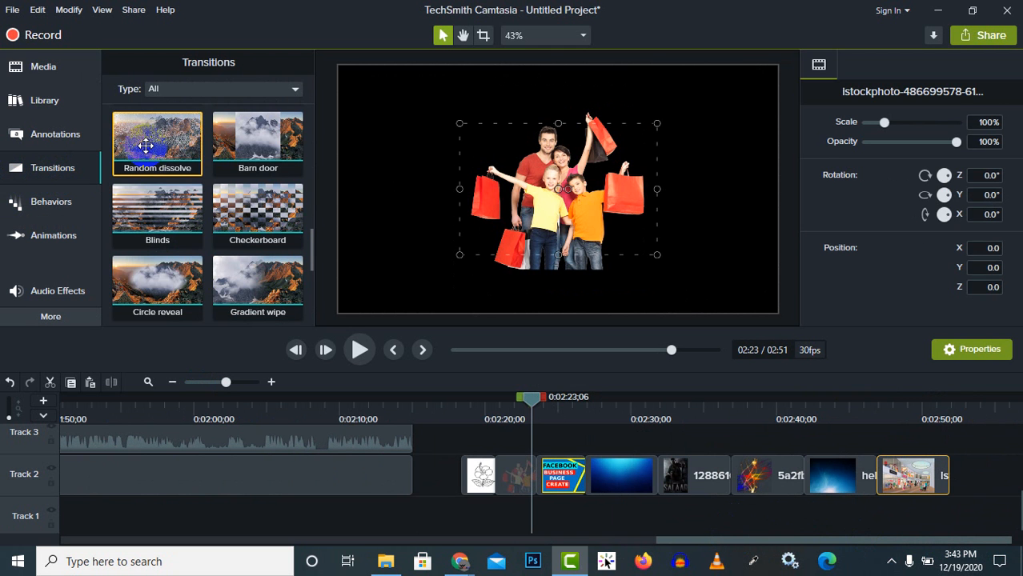
scroll(160, 161, "up", 10)
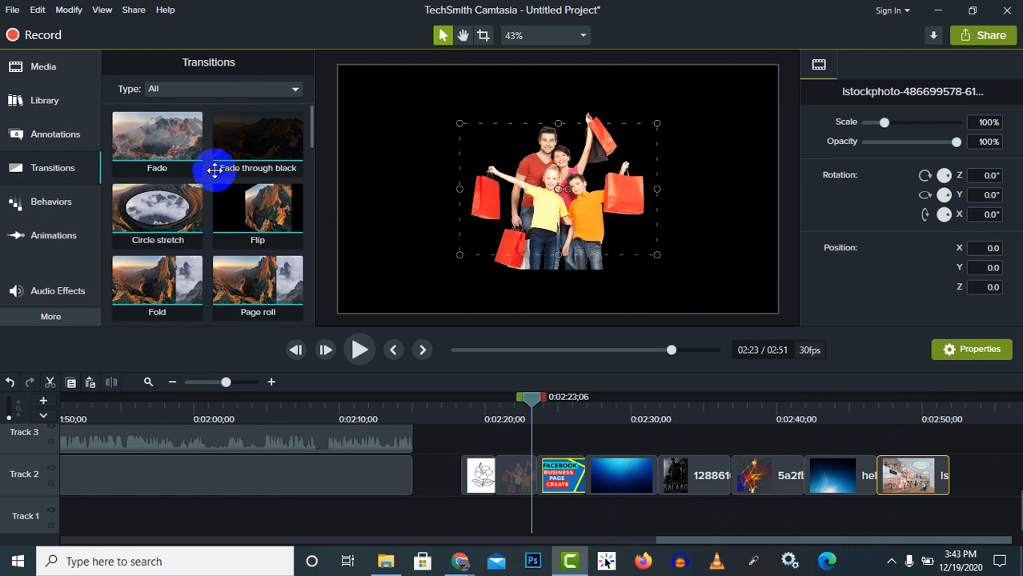
left_click(163, 147)
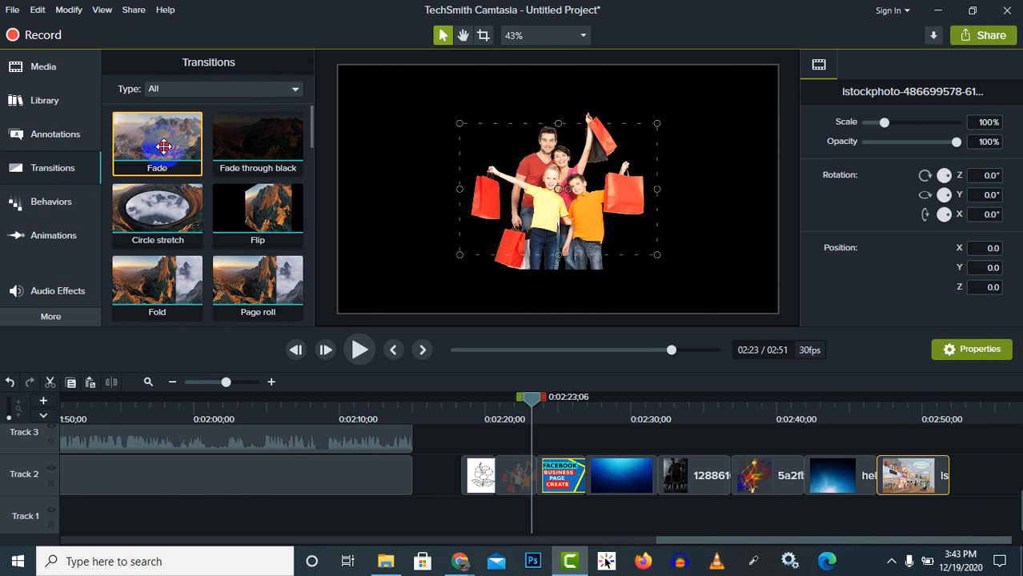
left_click_drag(163, 147, 496, 474)
left_click_drag(517, 403, 479, 400)
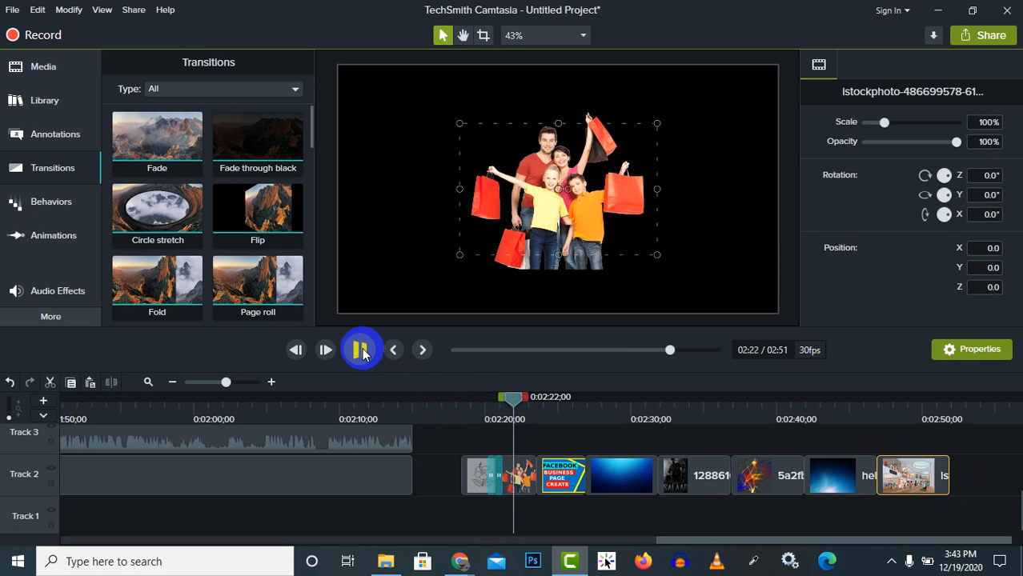
left_click(361, 351)
left_click_drag(516, 407, 479, 405)
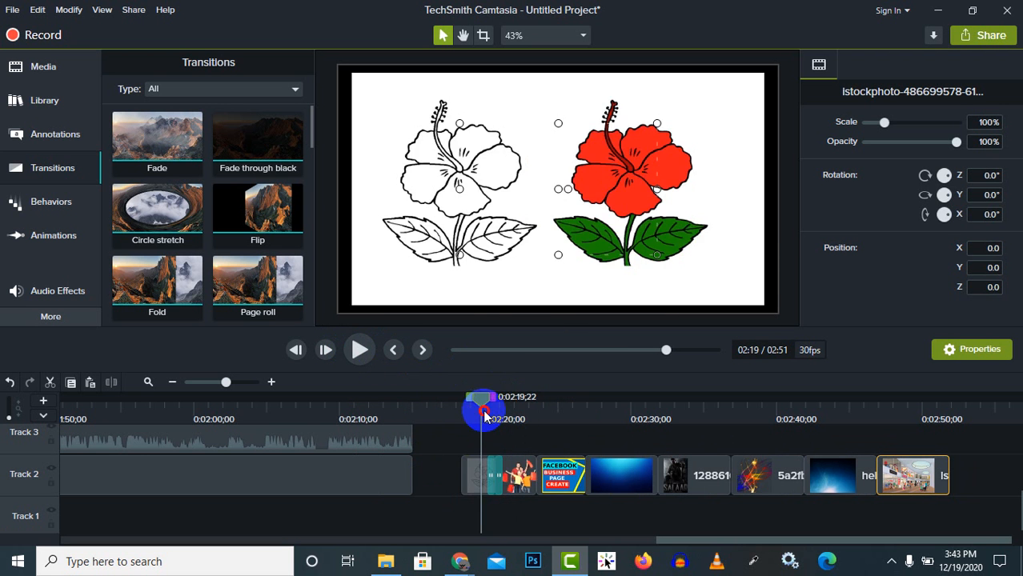
left_click(359, 351)
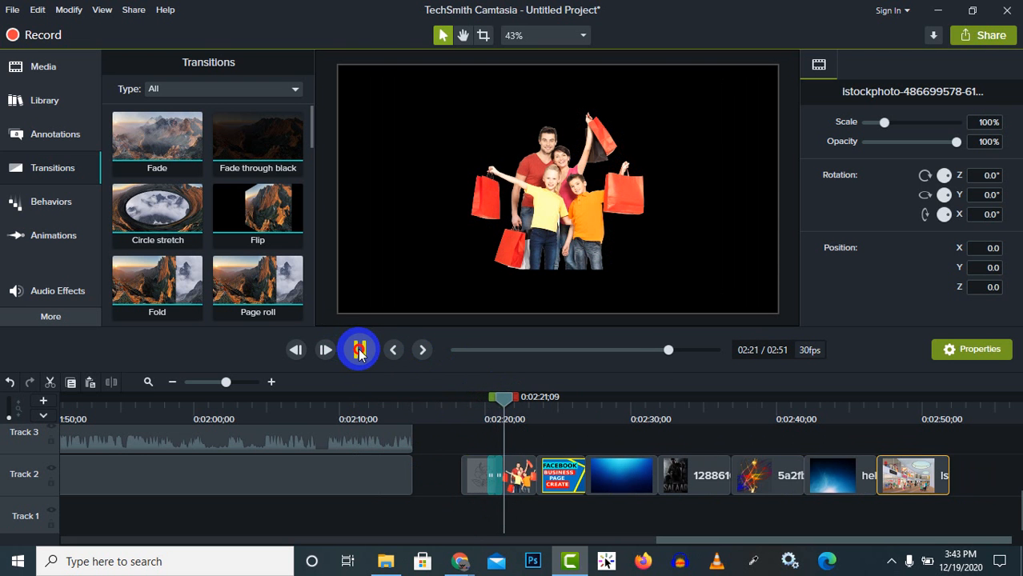
left_click(365, 360)
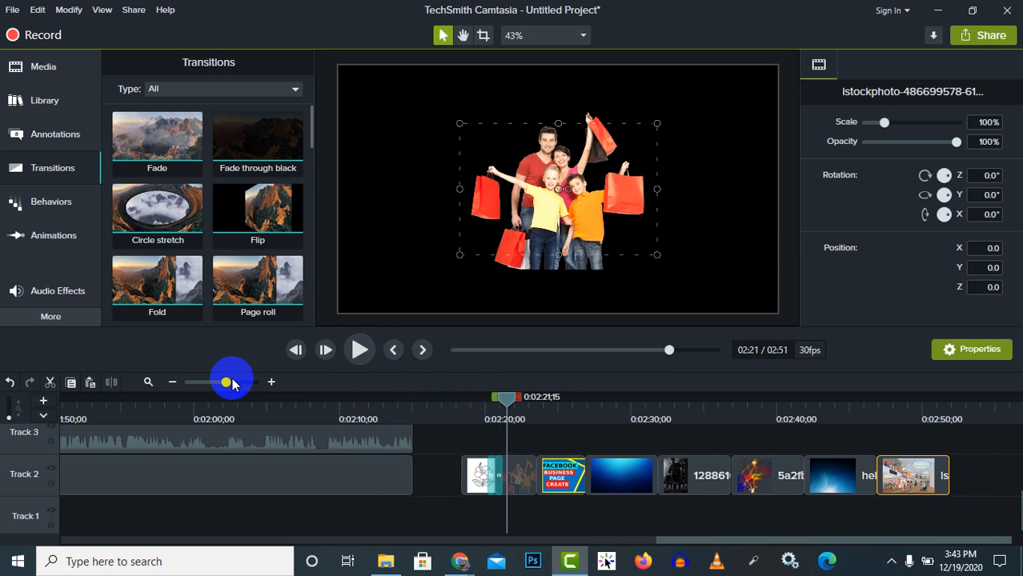
- Lengthen the Fade transition after the hibiscus clip to about 1.6 seconds and play it back
left_click_drag(241, 384, 243, 383)
left_click_drag(418, 478, 395, 478)
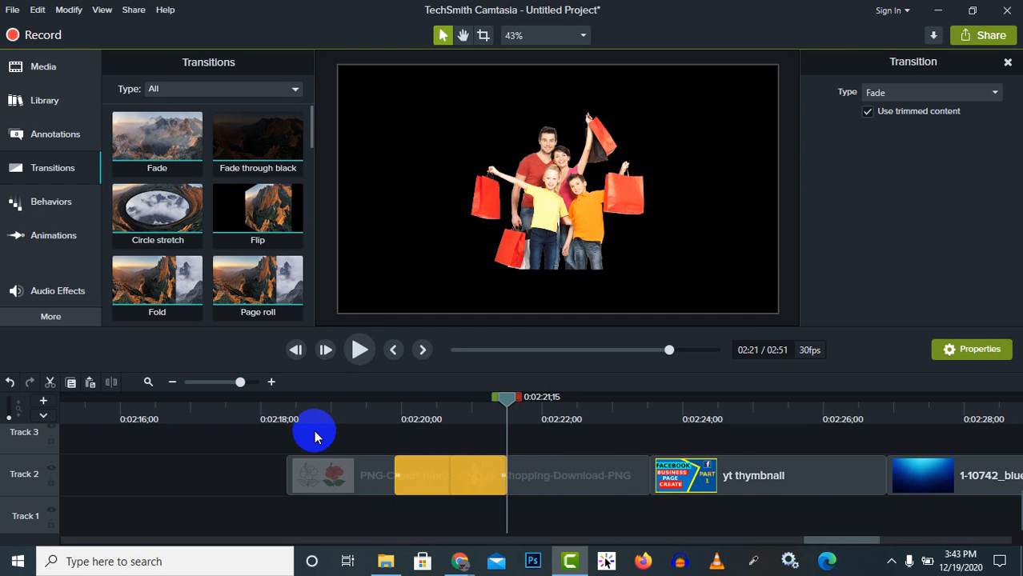
left_click(278, 406)
left_click(358, 351)
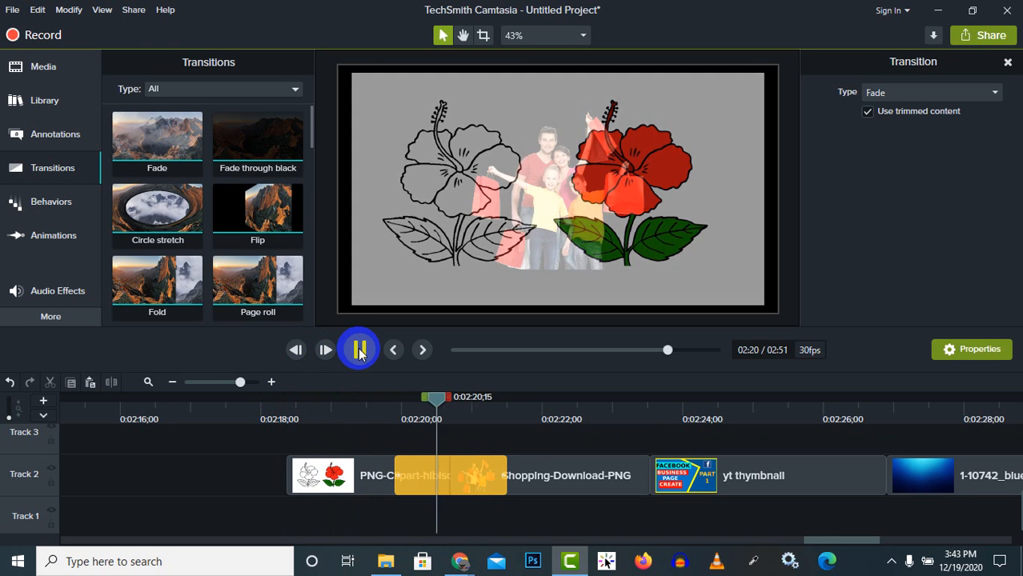
left_click(359, 350)
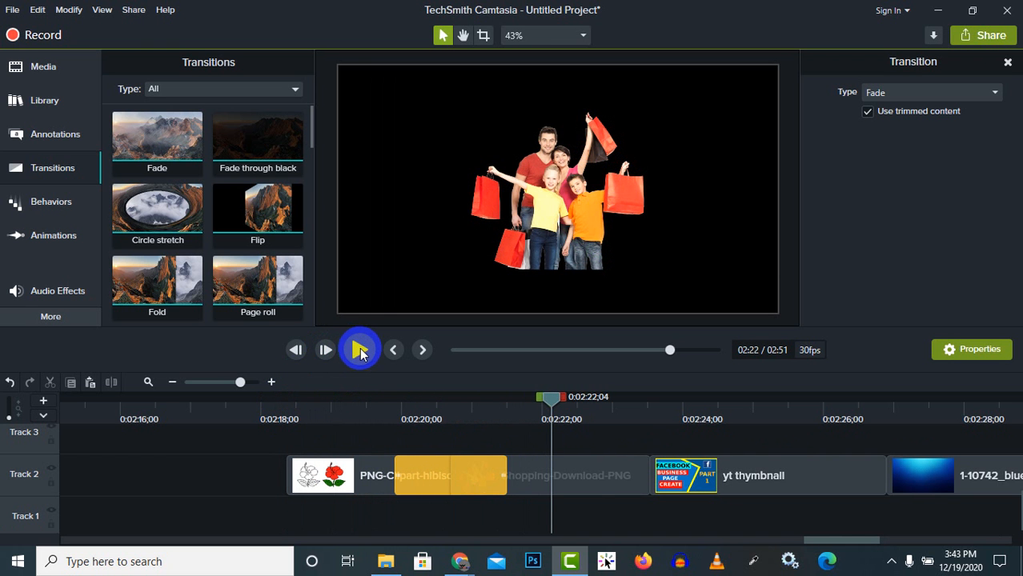
- Shorten the Fade transition after the hibiscus clip to about 1 second and play it back
left_click(404, 476)
left_click_drag(403, 476, 414, 475)
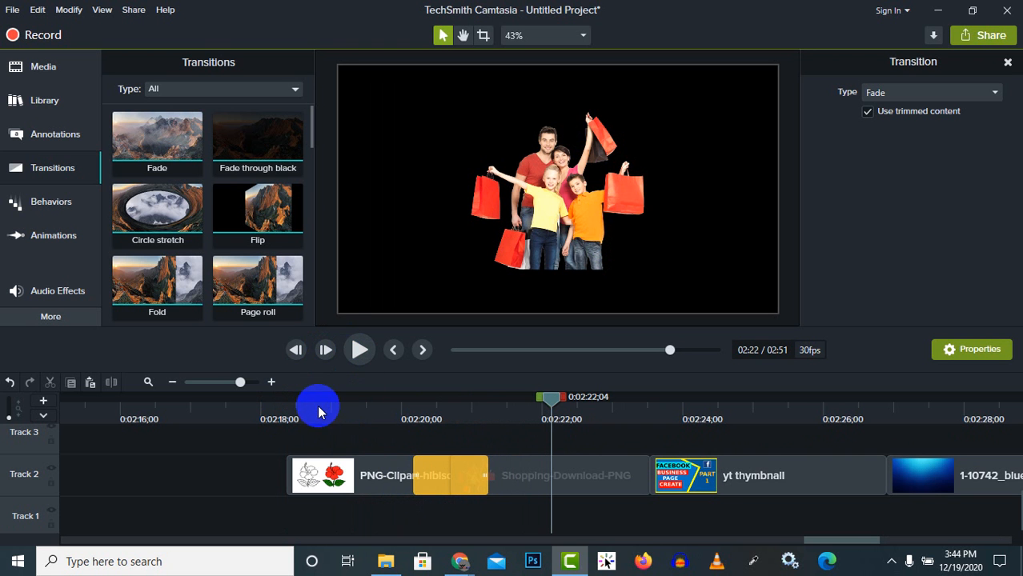
left_click(329, 398)
left_click(360, 349)
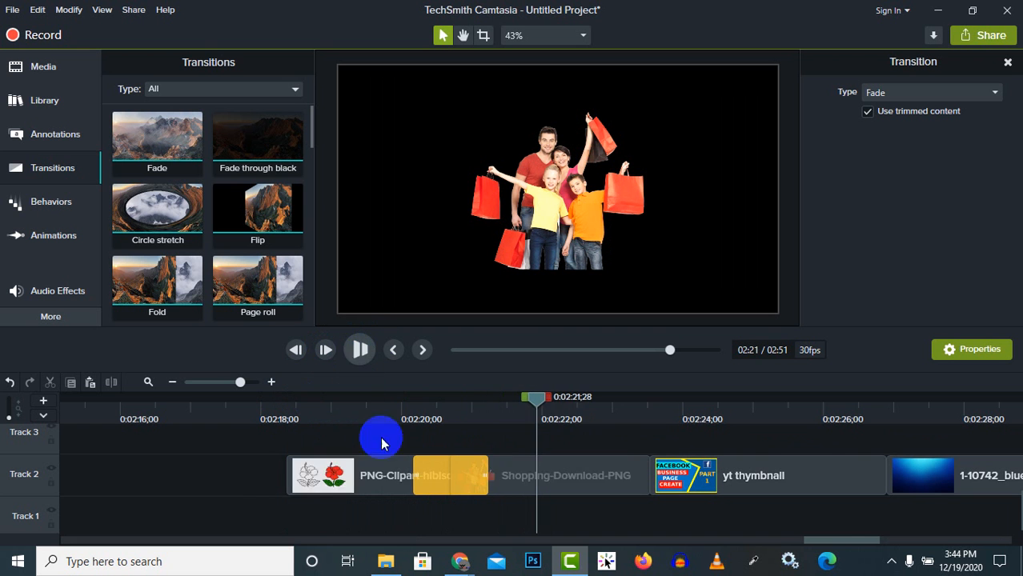
key("space")
- Extend the Fade transition between the hibiscus and Shopping-Download-PNG clips to about 1.5 seconds and preview it
left_click_drag(414, 476, 401, 477)
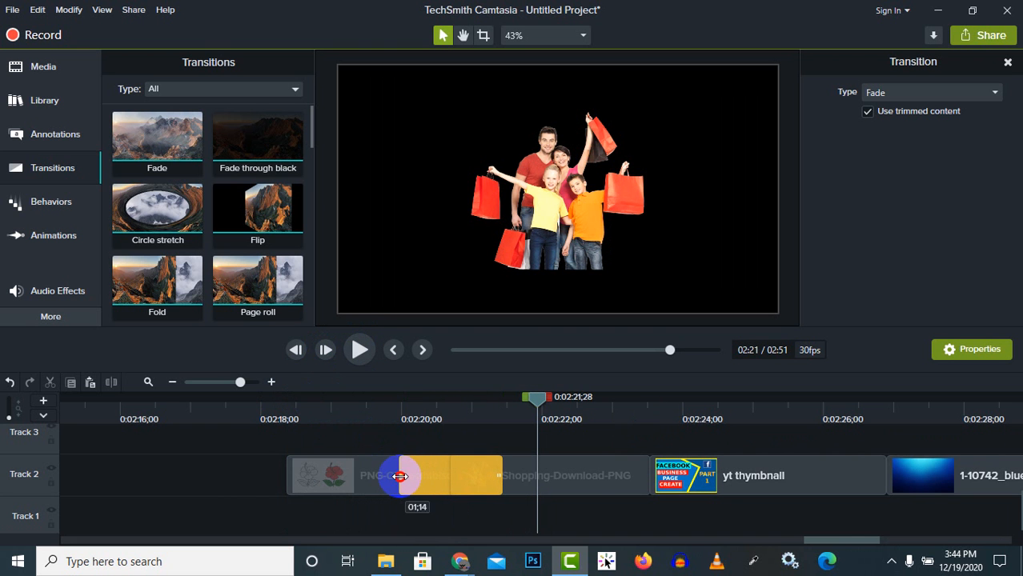
left_click(349, 397)
left_click(357, 349)
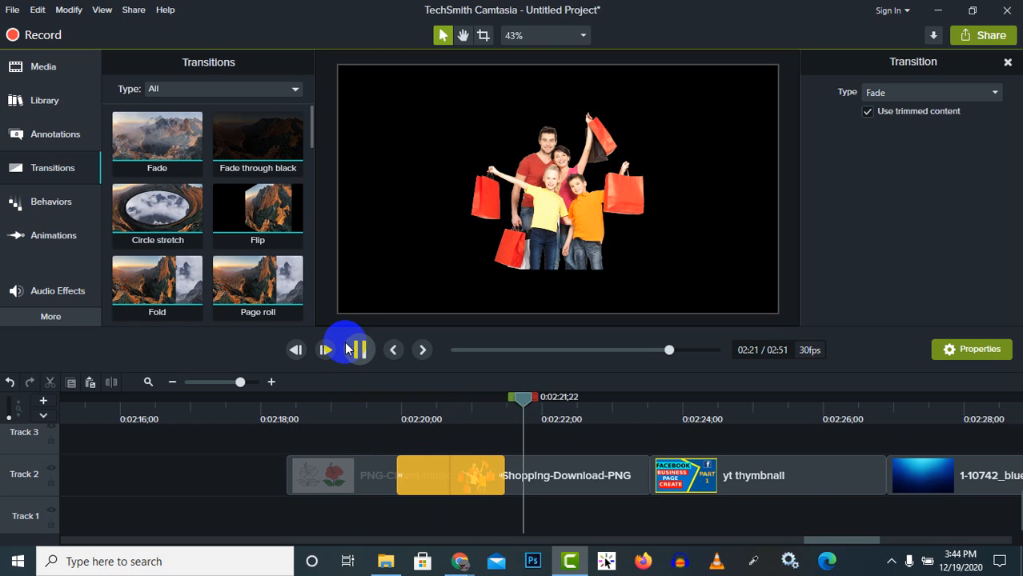
left_click(360, 352)
- Add a Flip transition between the Shopping-Download-PNG and yt thumbnail clips on Track 2 and play it back
left_click(578, 418)
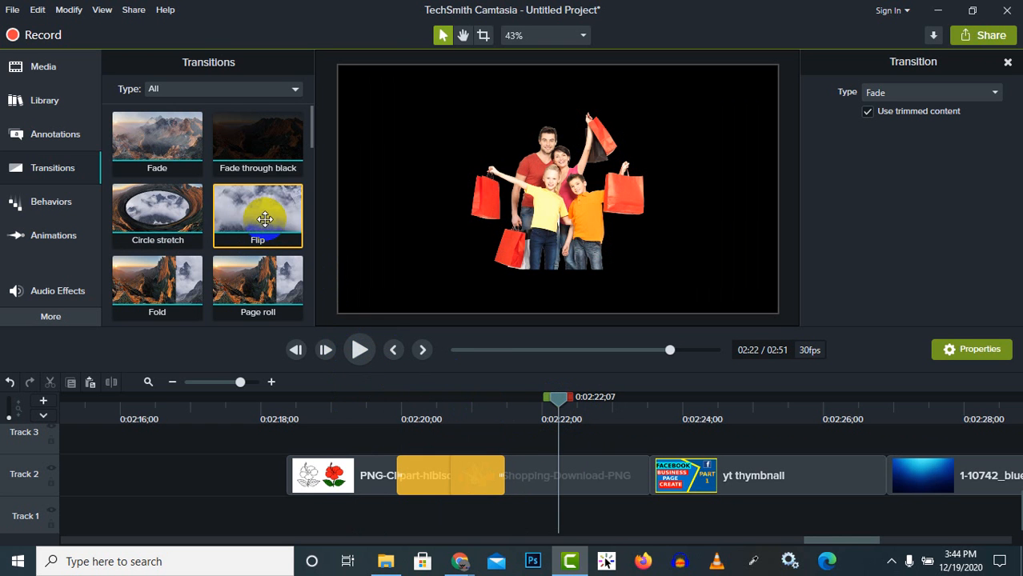
left_click_drag(257, 212, 640, 474)
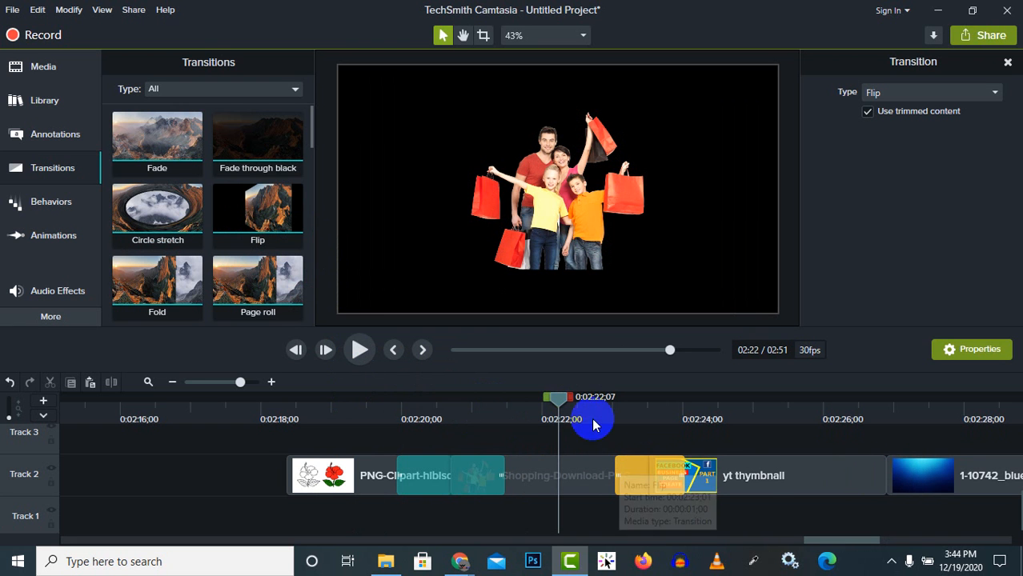
left_click_drag(557, 393, 584, 404)
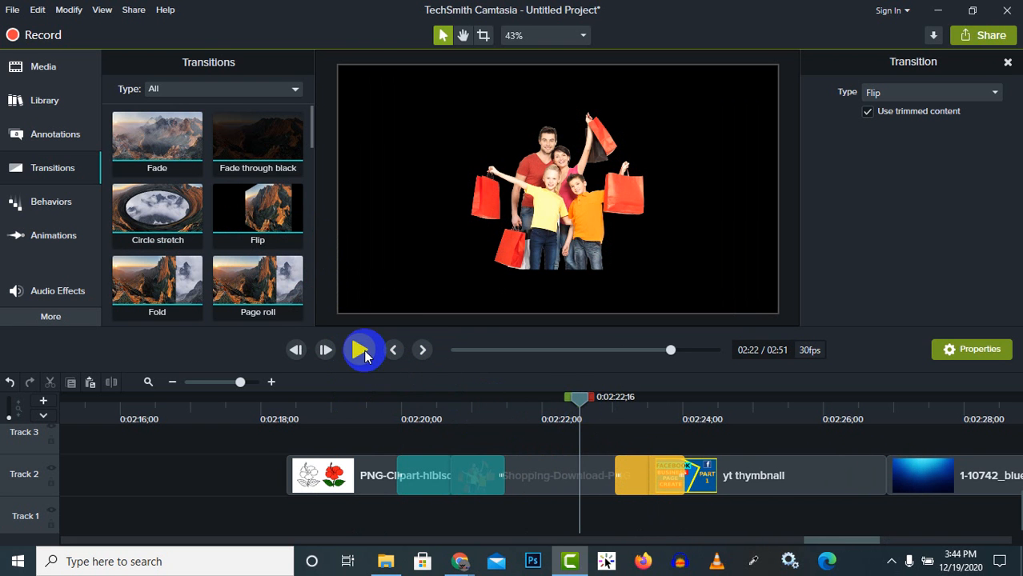
left_click(360, 350)
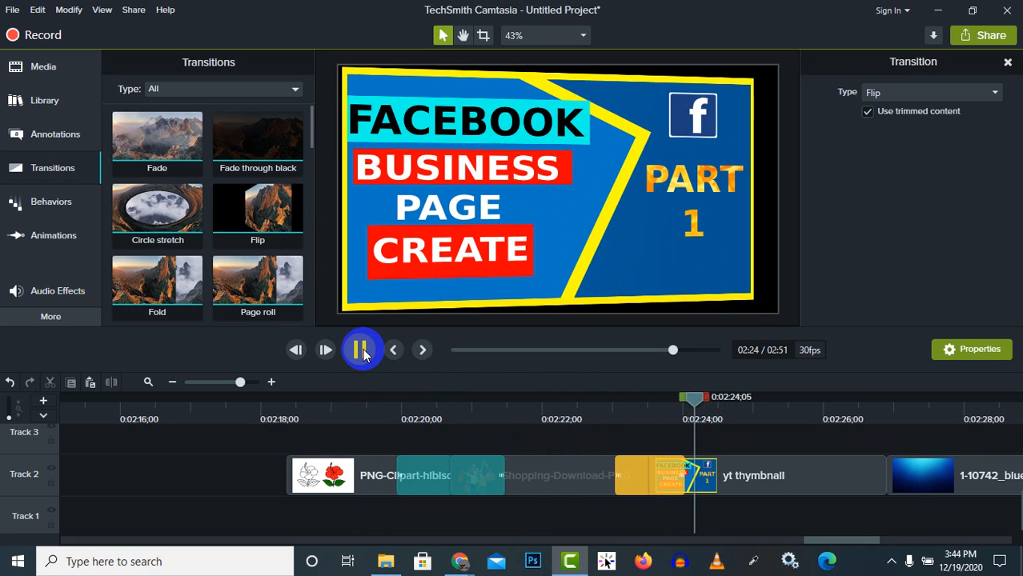
left_click(361, 350)
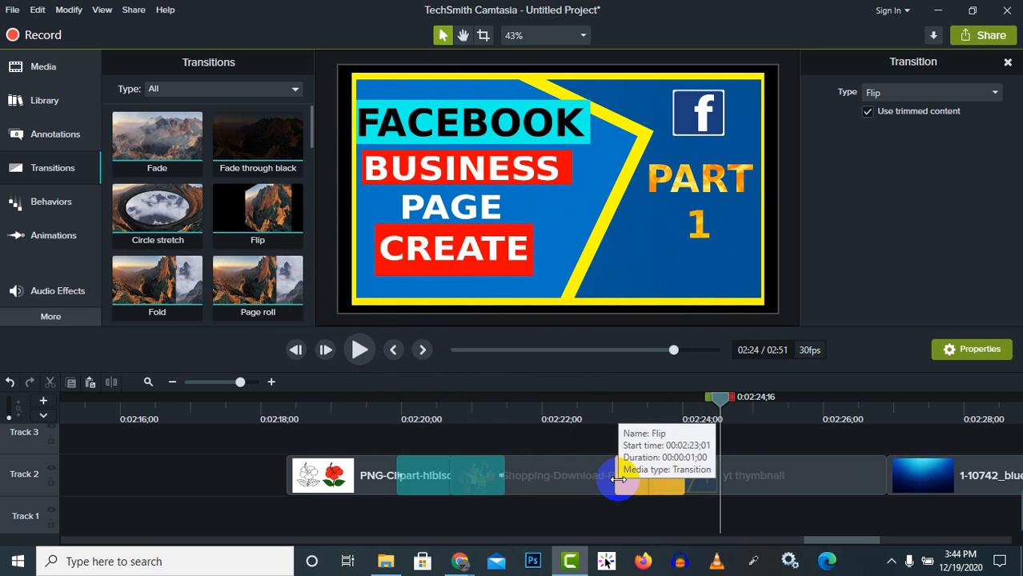
- Lengthen the Flip transition before yt thumbnail to just under 2 seconds and play back both transitions
left_click_drag(616, 479, 588, 479)
left_click(486, 405)
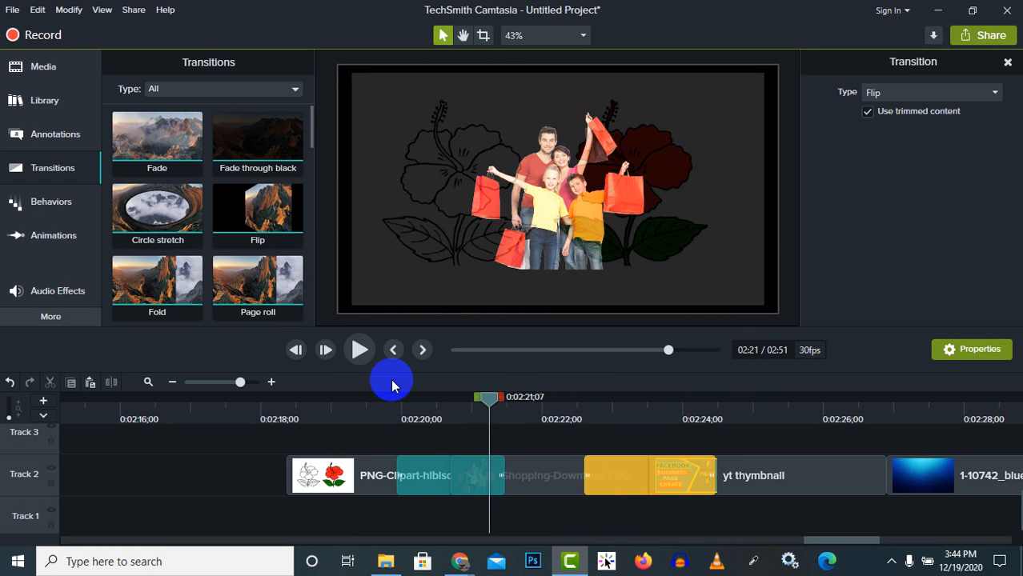
left_click(359, 350)
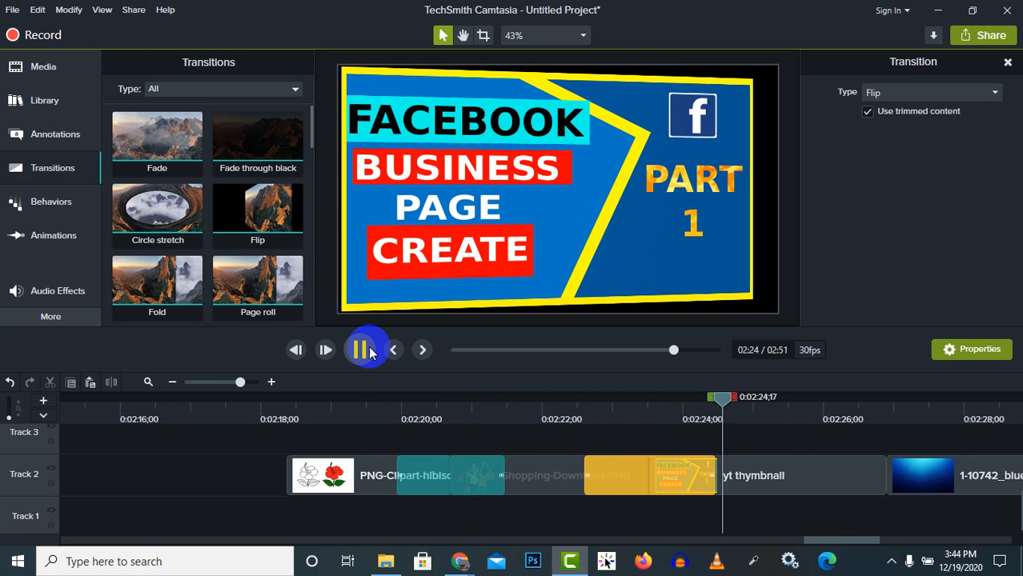
left_click(365, 350)
- Add a Whip spin transition between the yt thumbnail and blue gradient background clips on Track 2 and play it back
left_click_drag(827, 544, 858, 542)
scroll(273, 264, "down", 5)
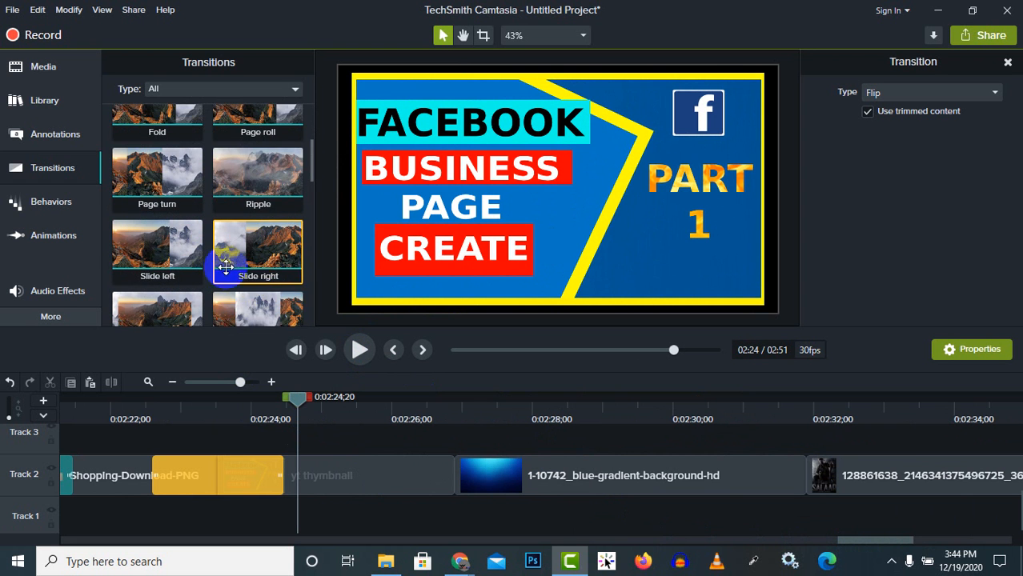
scroll(240, 272, "down", 4)
scroll(224, 268, "up", 2)
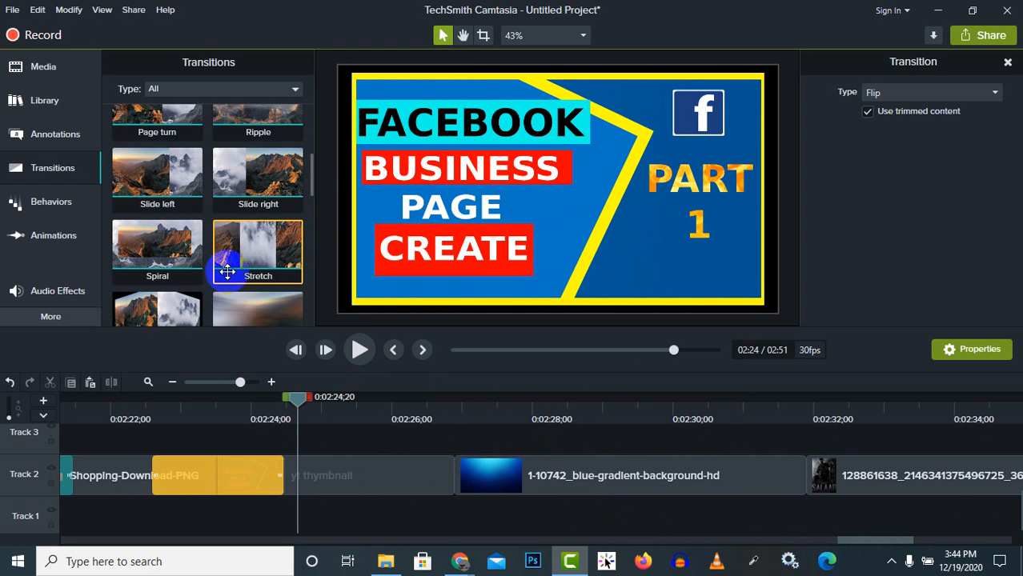
scroll(240, 277, "down", 1)
left_click_drag(257, 288, 469, 475)
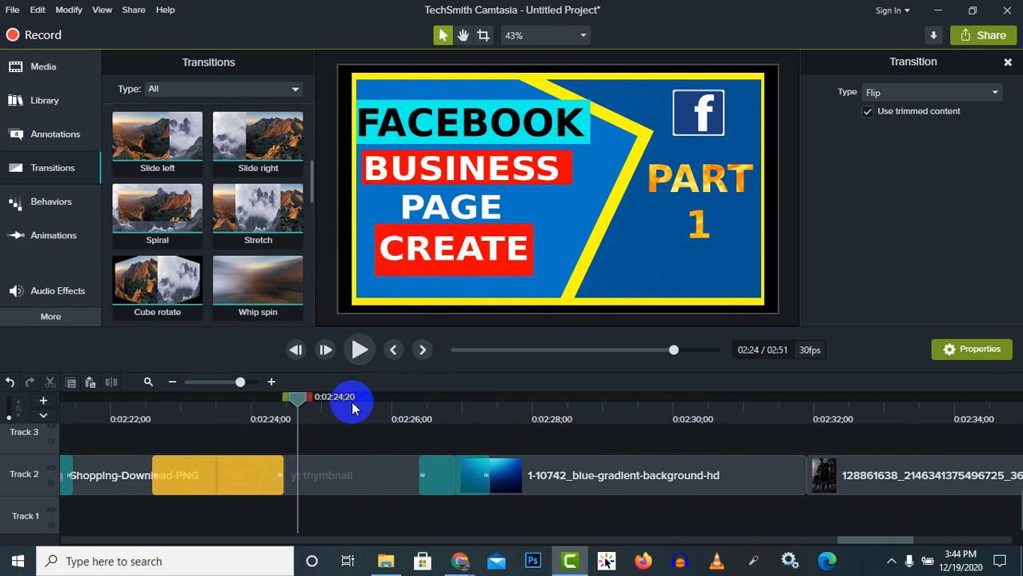
left_click(359, 352)
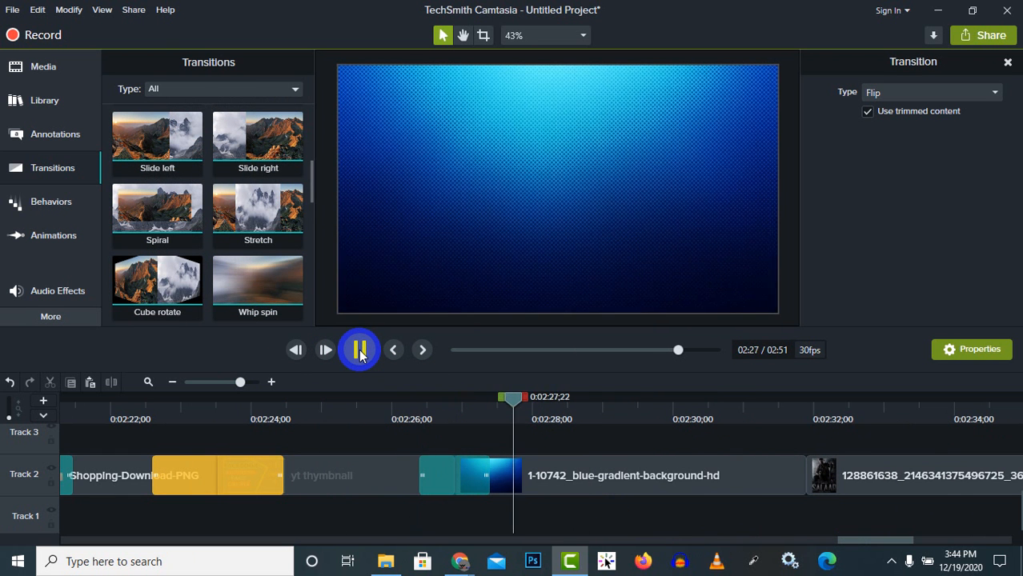
left_click(360, 350)
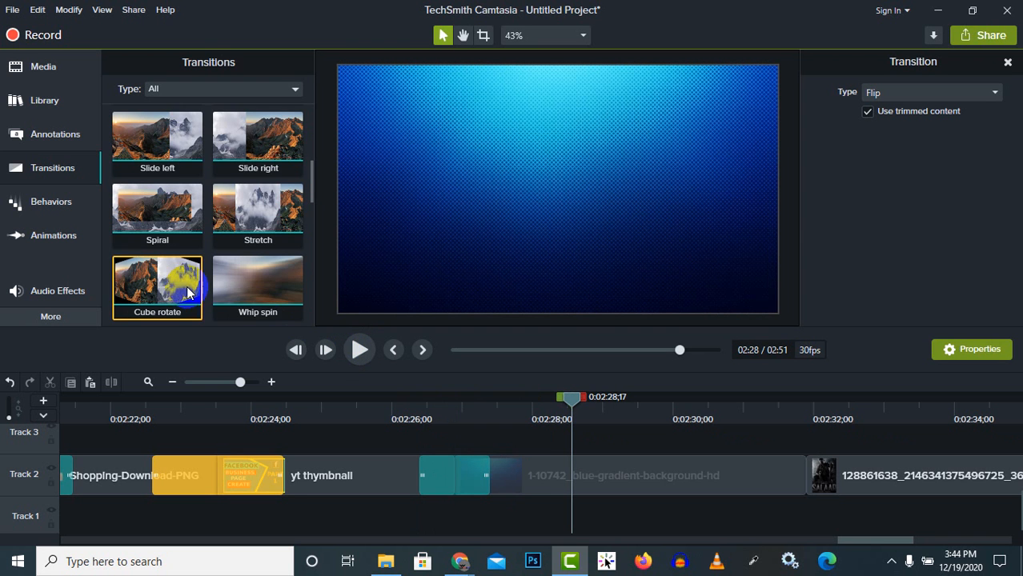
- Add a Dissolve transition between the blue gradient background and the Salaar poster clip on Track 2 and play it back
scroll(176, 288, "down", 2)
left_click_drag(162, 215, 784, 468)
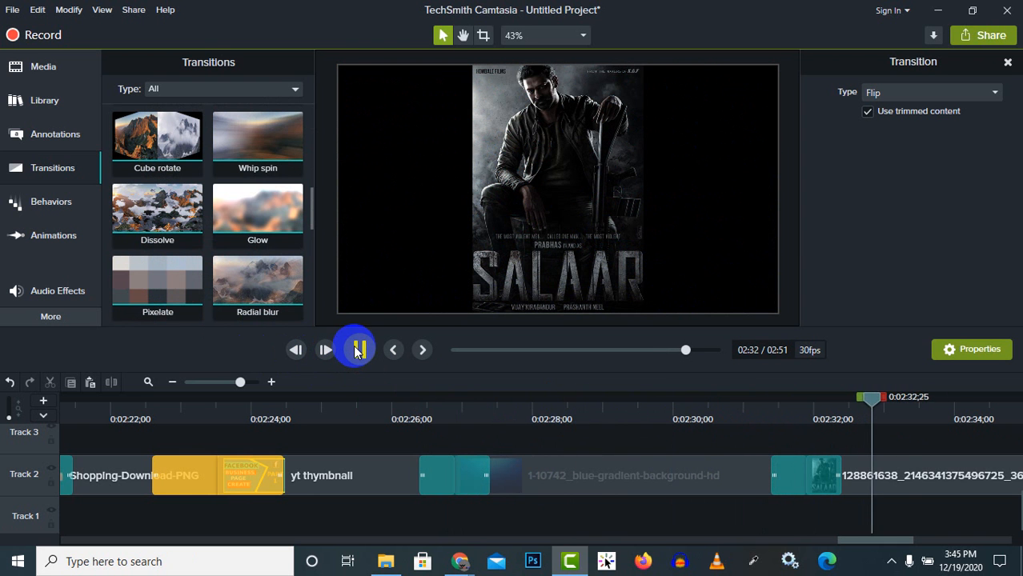
left_click(360, 350)
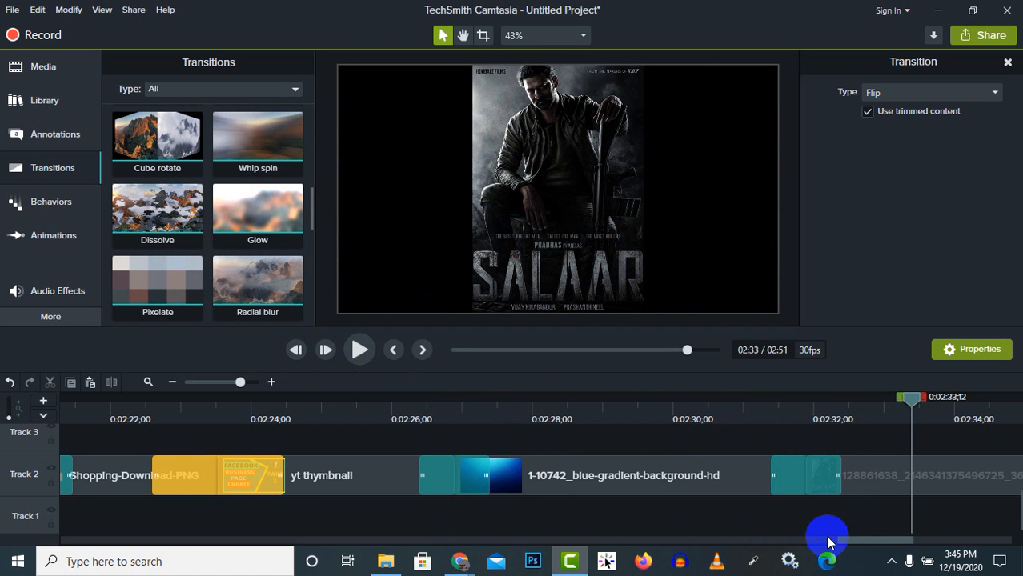
- Add a Glow transition between the Salaar poster clip and the colourful light-swirl clip on Track 2 and play it back
left_click_drag(861, 547, 905, 542)
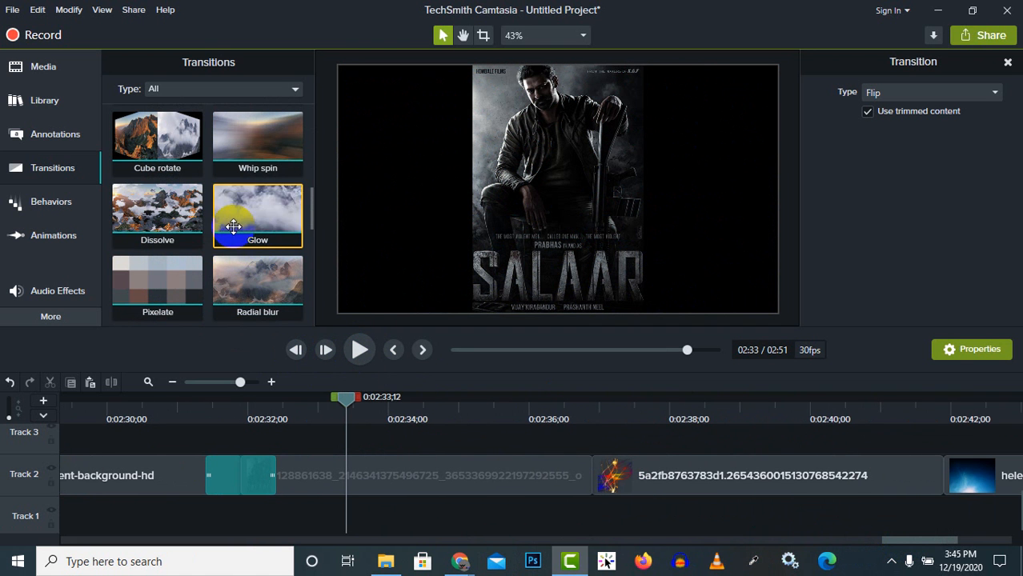
left_click_drag(243, 211, 605, 490)
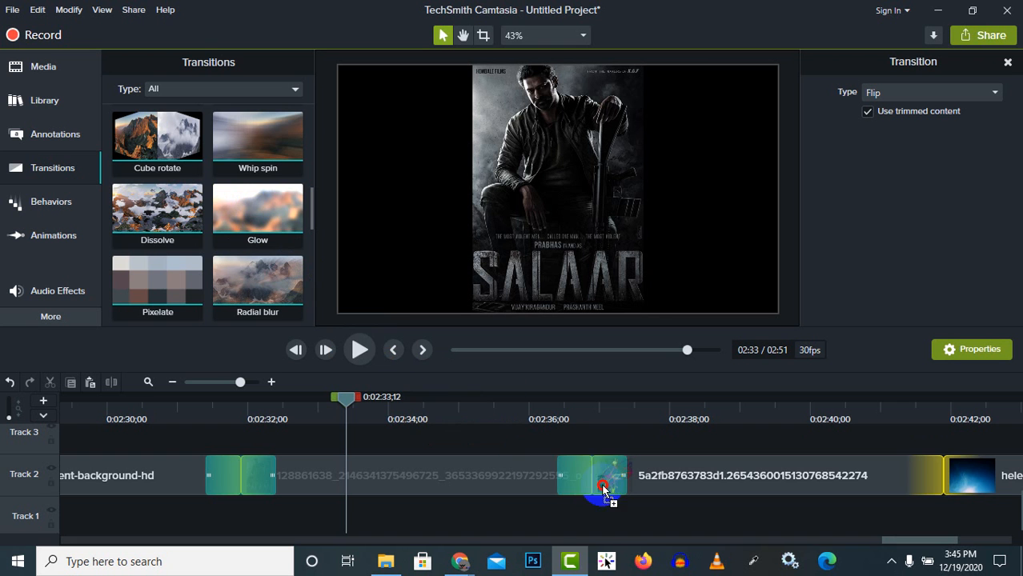
left_click(381, 351)
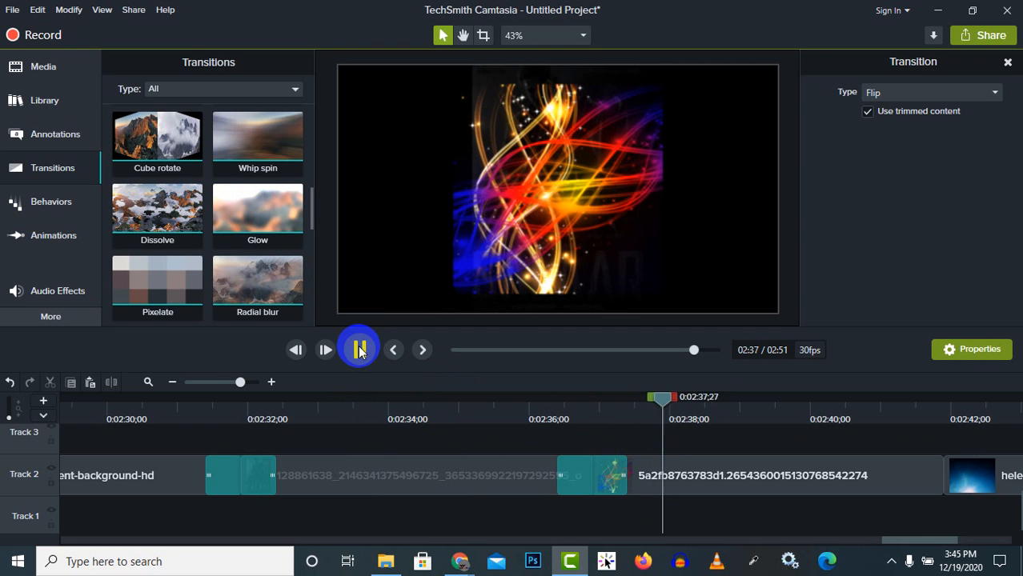
left_click(360, 349)
- Add a Random dissolve transition between the colourful light-swirl clip and the blue sky clip on Track 2 and play it back
scroll(232, 293, "down", 2)
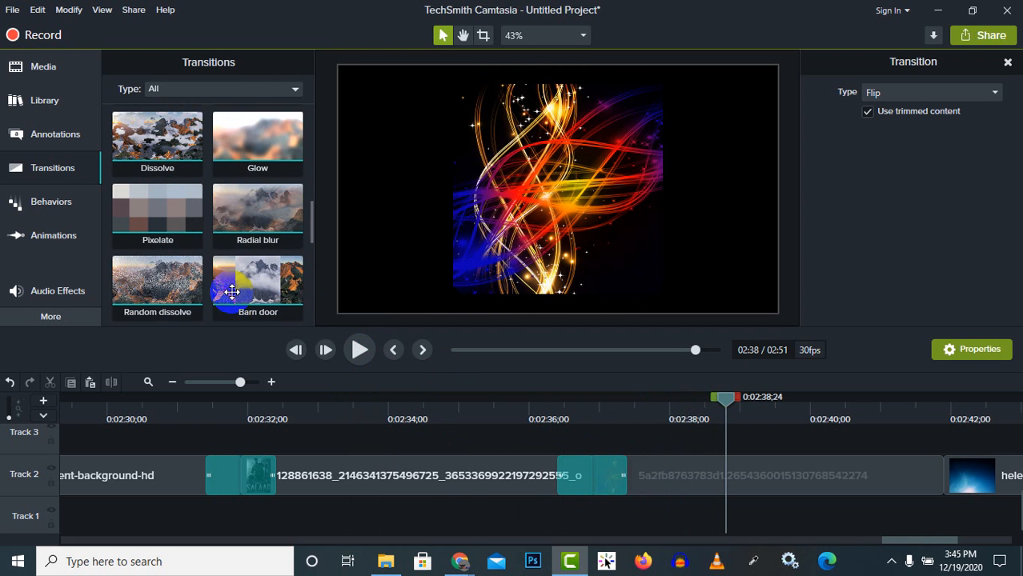
scroll(228, 297, "down", 1)
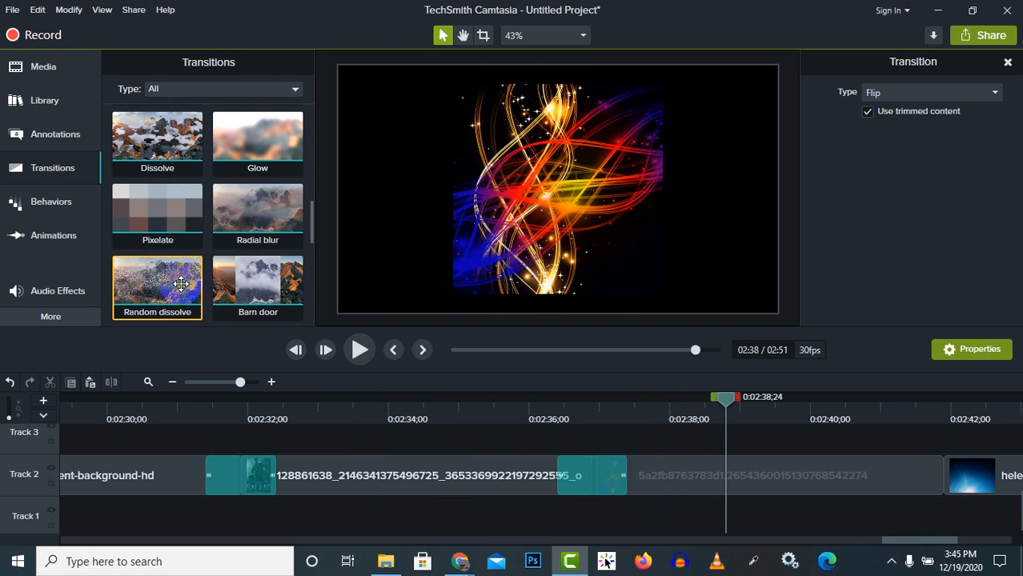
left_click_drag(177, 276, 947, 479)
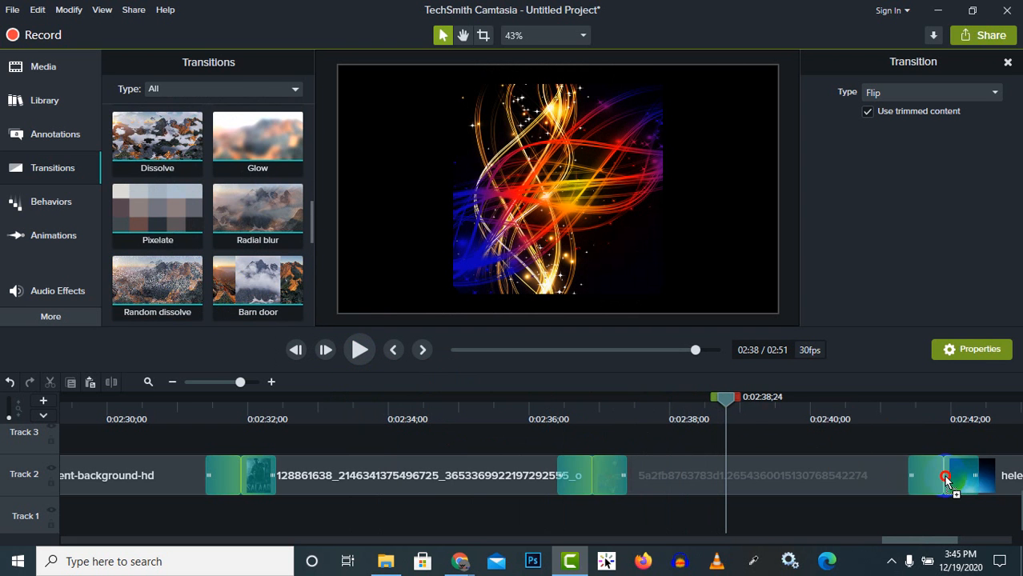
left_click(359, 350)
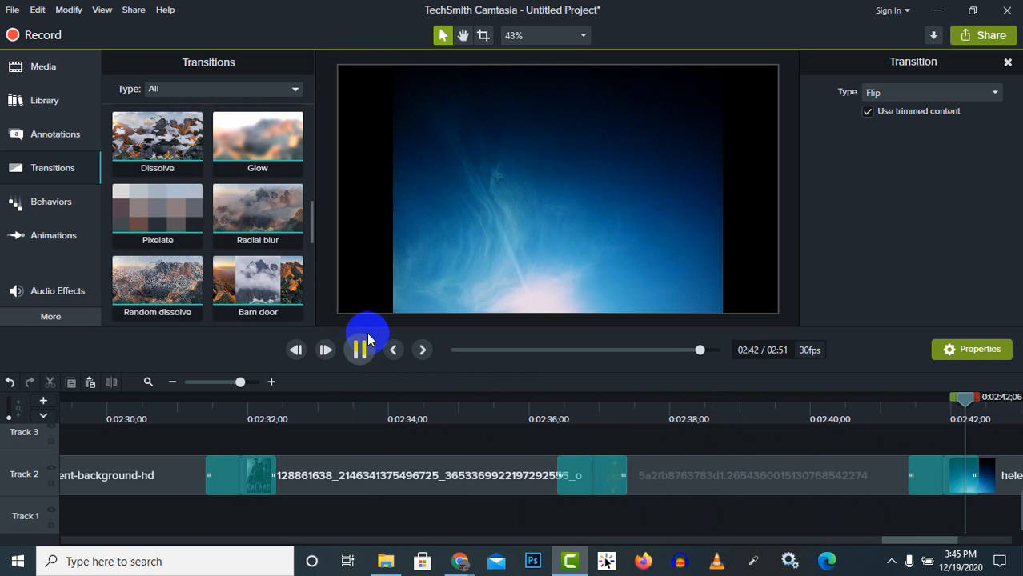
left_click(359, 350)
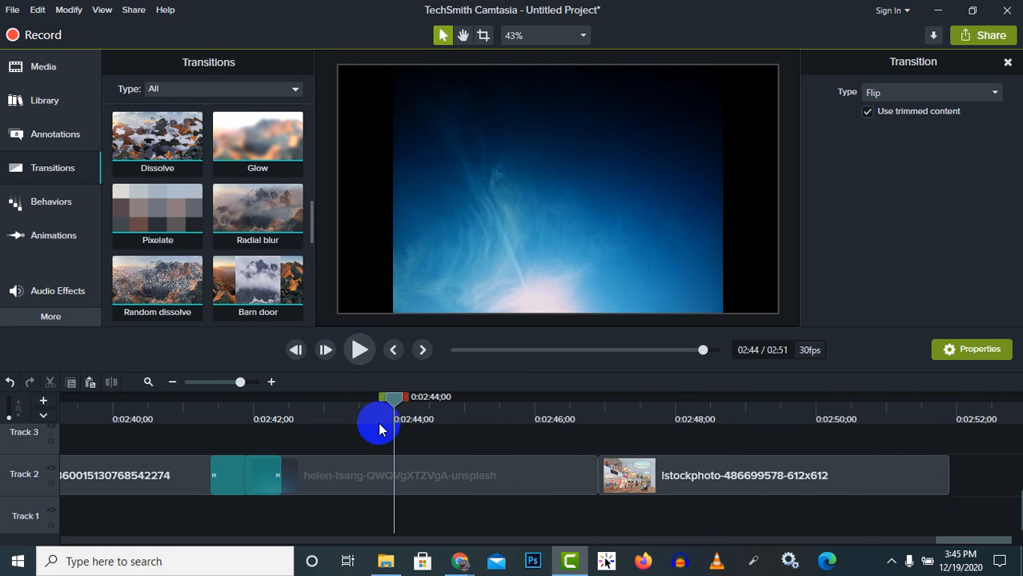
scroll(257, 285, "down", 1)
left_click_drag(262, 296, 604, 494)
left_click(359, 350)
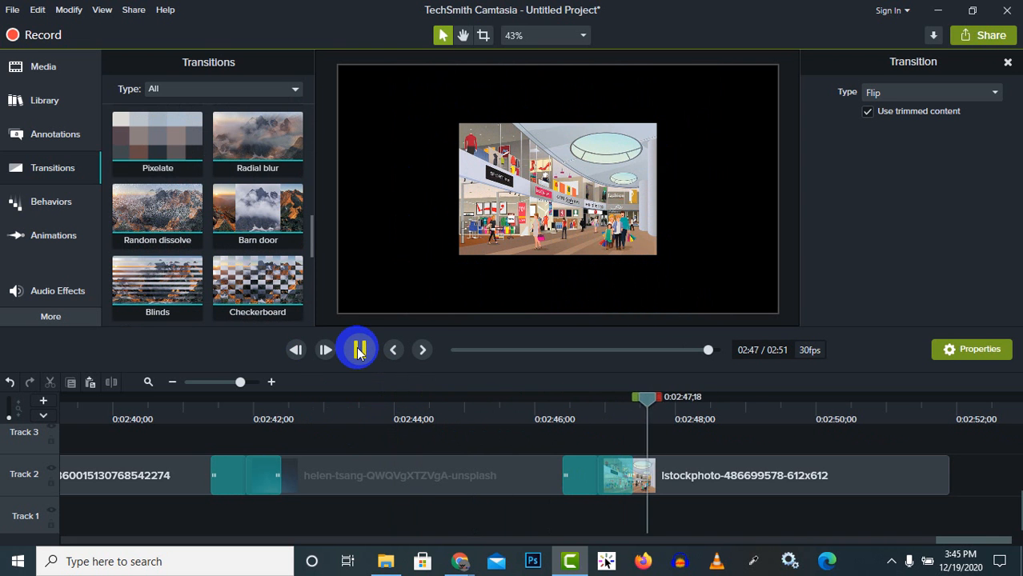
left_click(359, 350)
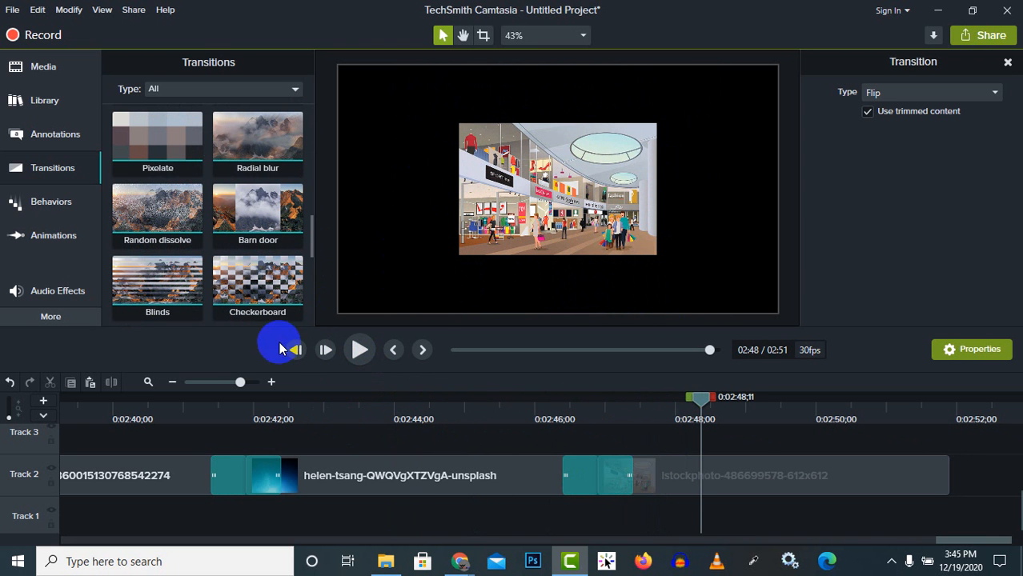
- Return the playhead to the hibiscus clip at 0:02:18;18 and enlarge its image to 106.6% to span the canvas width
left_click_drag(225, 382, 217, 382)
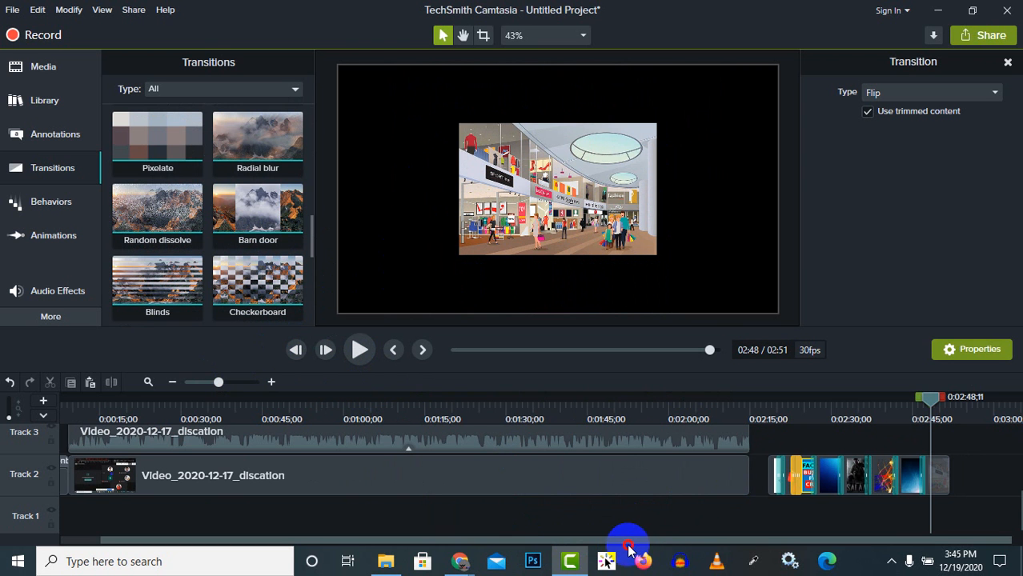
mouse_move(931, 406)
left_mouse_down()
mouse_move(791, 407)
mouse_move(778, 416)
mouse_move(891, 413)
mouse_move(775, 424)
left_mouse_up()
left_click(582, 238)
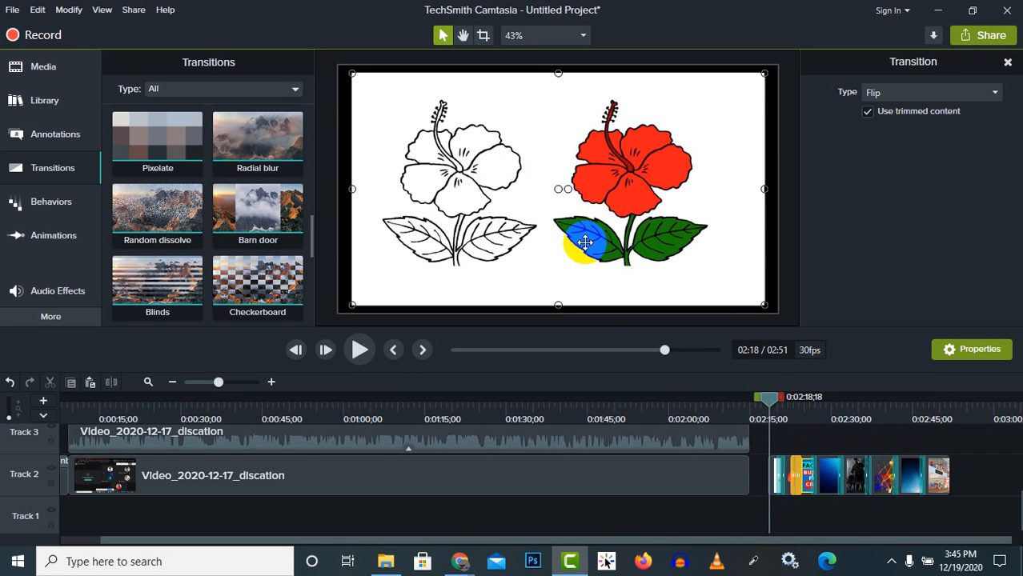
left_click_drag(762, 303, 776, 306)
left_click_drag(350, 193, 336, 192)
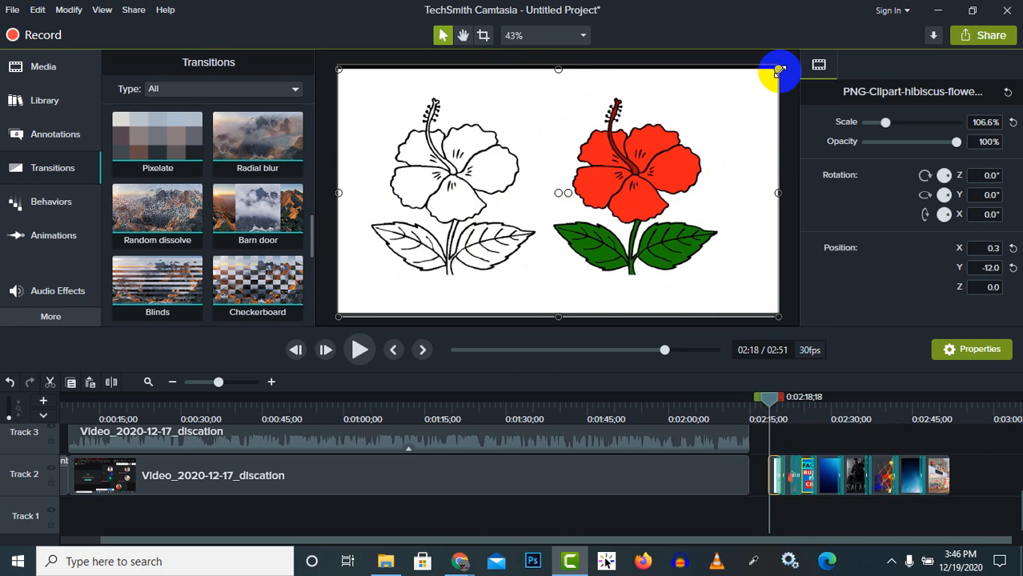
- Try the Crop tool on the side edge of the hibiscus image, then return to normal selection
left_click(485, 36)
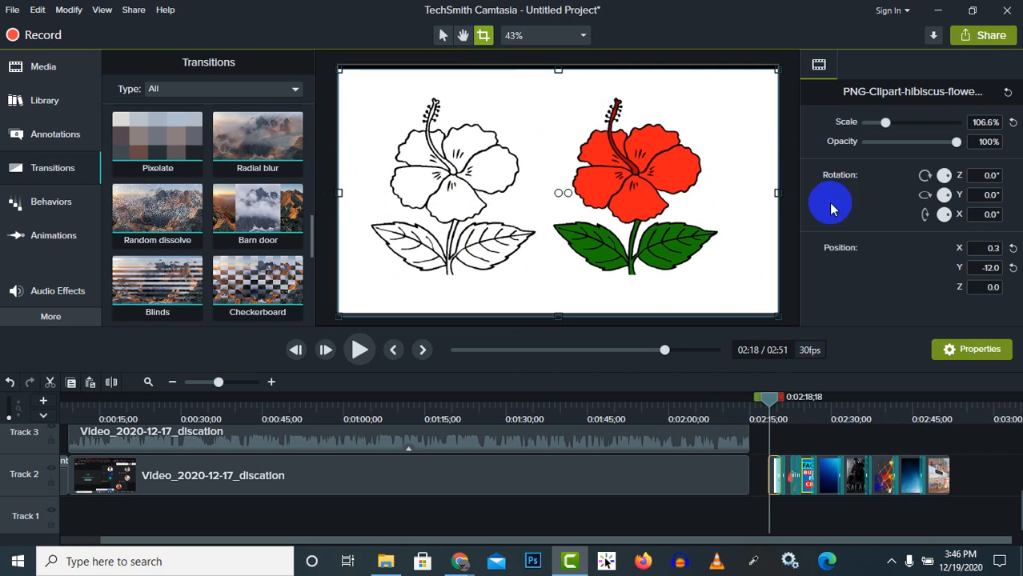
mouse_move(776, 191)
left_mouse_down()
mouse_move(548, 194)
mouse_move(777, 196)
left_mouse_up()
left_click(544, 190)
left_click(710, 213)
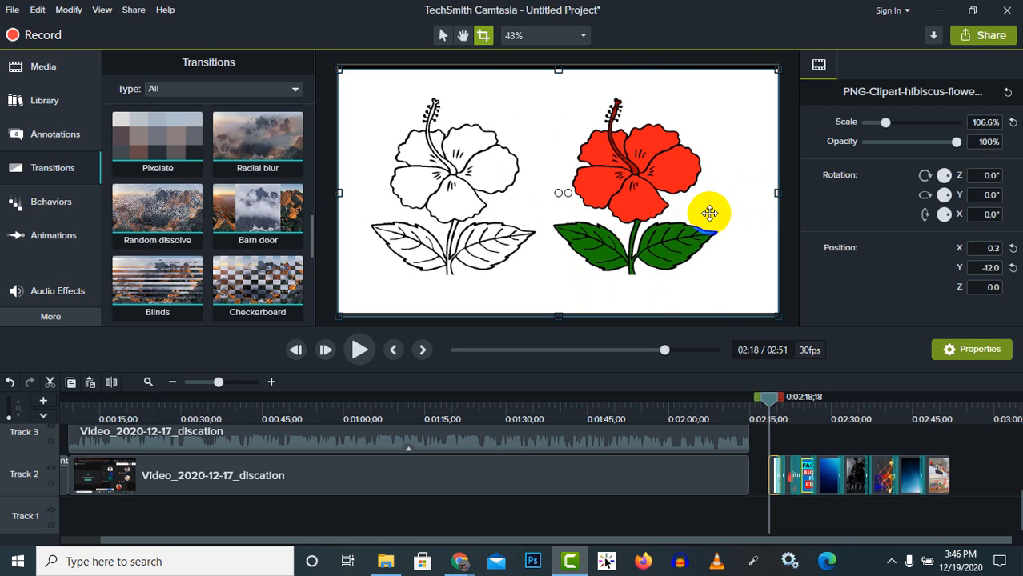
left_click(445, 35)
left_click(578, 271)
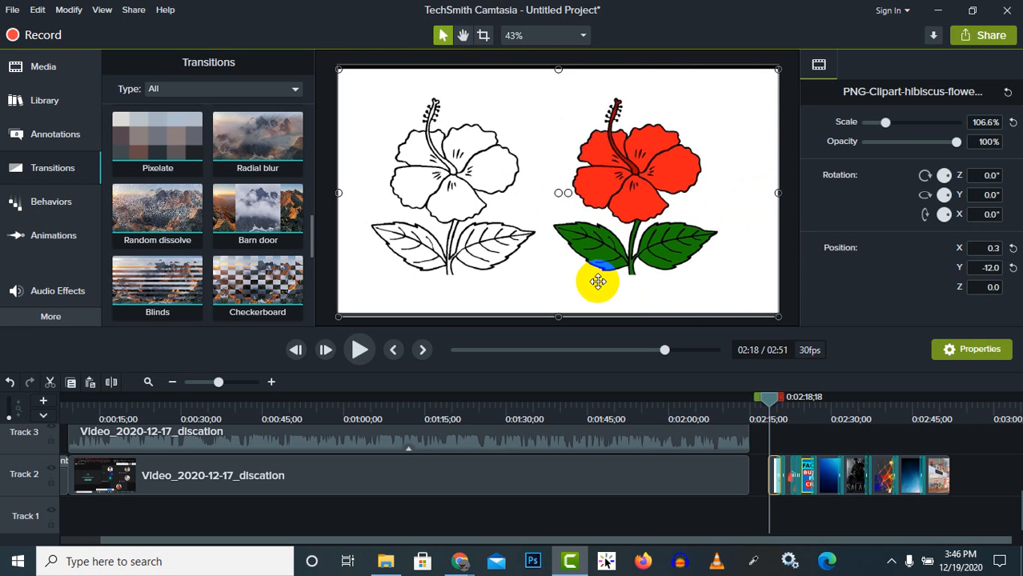
- Magnify the canvas view to 300% and restore it to Fit
left_click(554, 36)
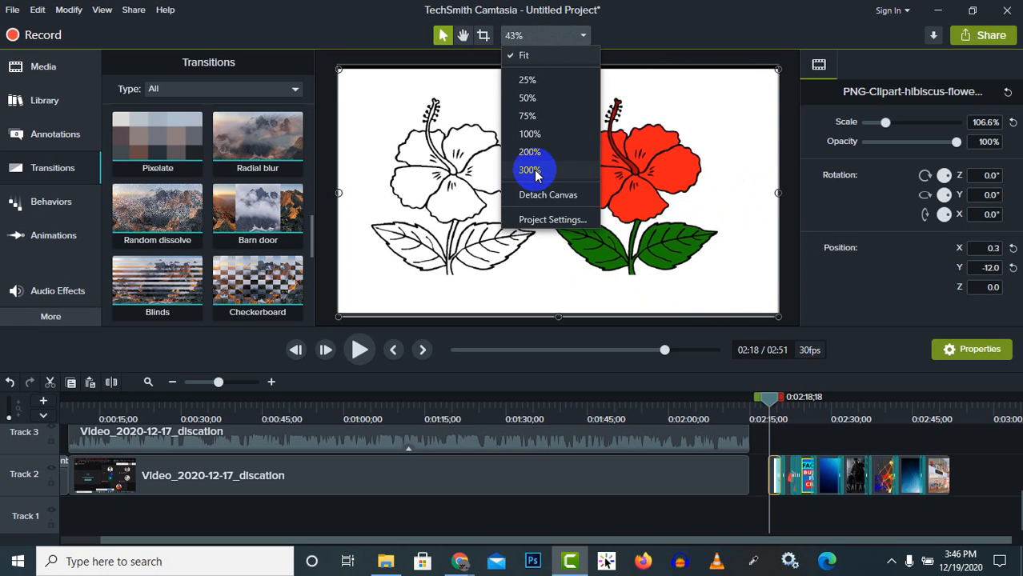
left_click(532, 170)
left_click(541, 35)
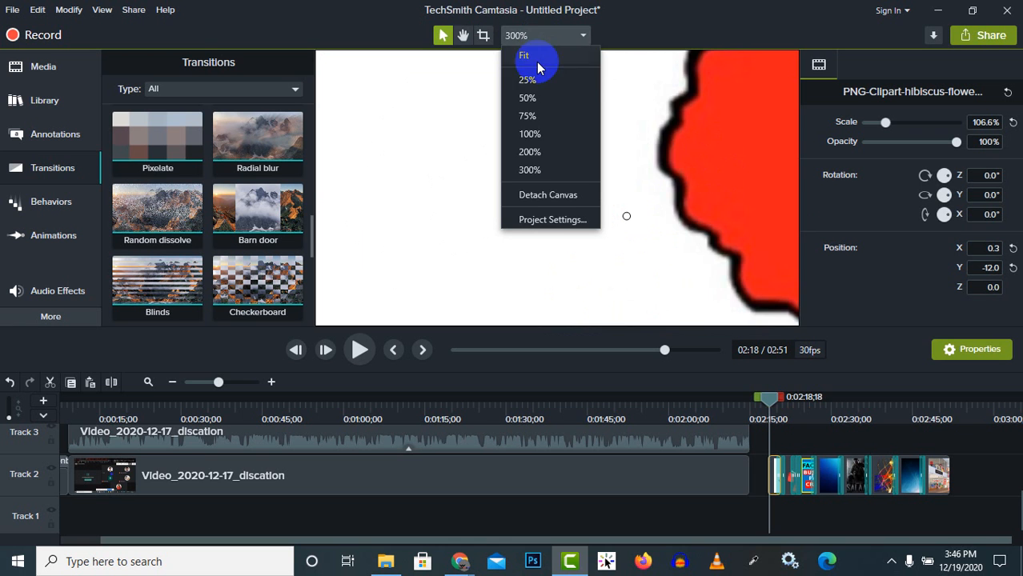
left_click(544, 56)
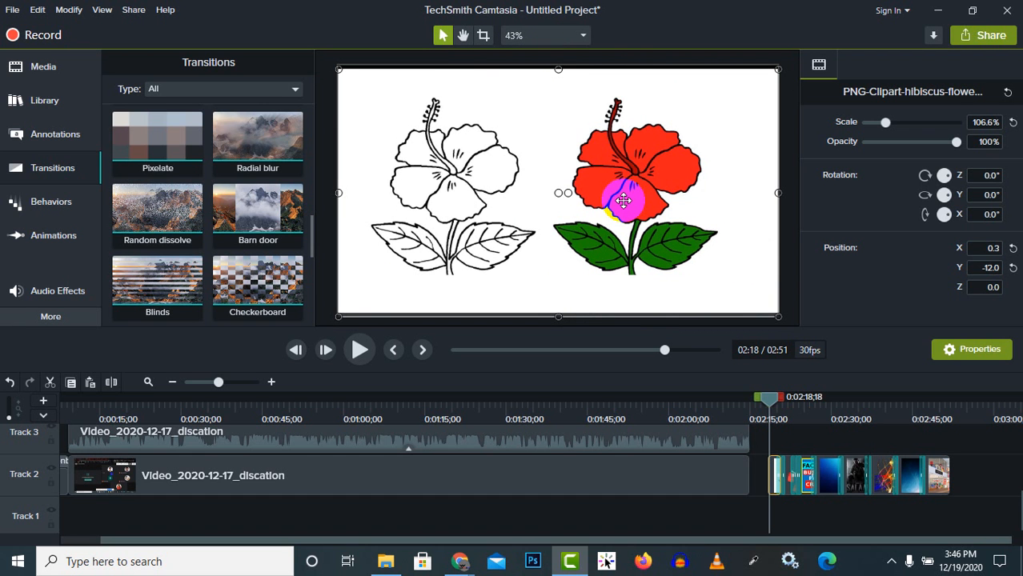
- Add a plain text callout in the Urban style over the hibiscus image on the canvas
left_click(42, 138)
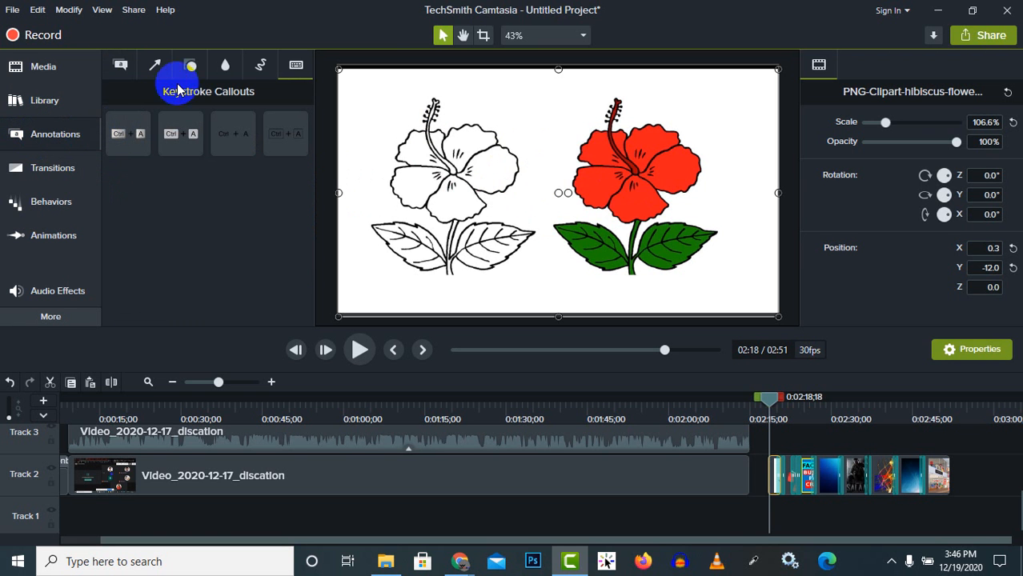
left_click(121, 64)
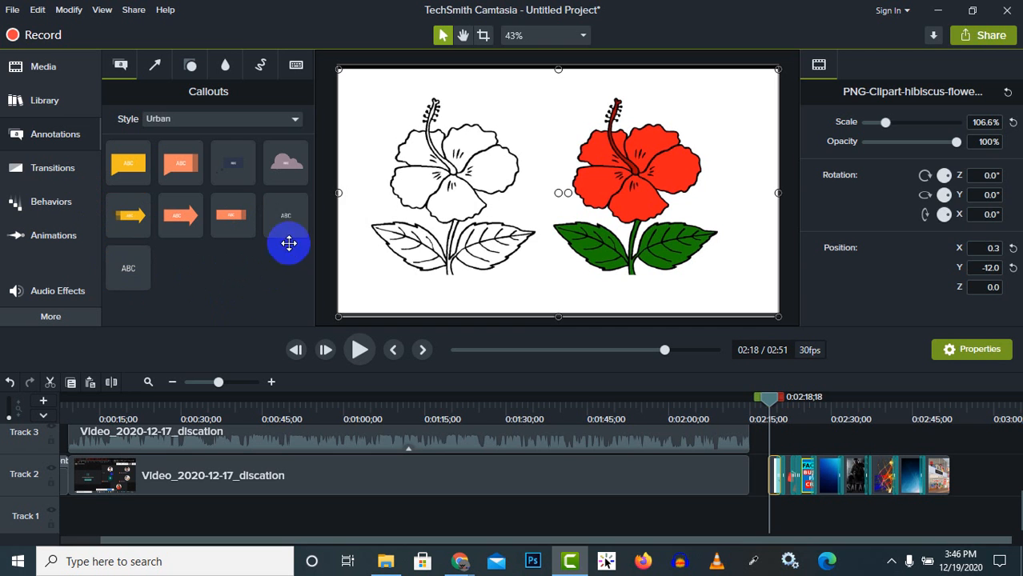
left_click_drag(281, 213, 520, 191)
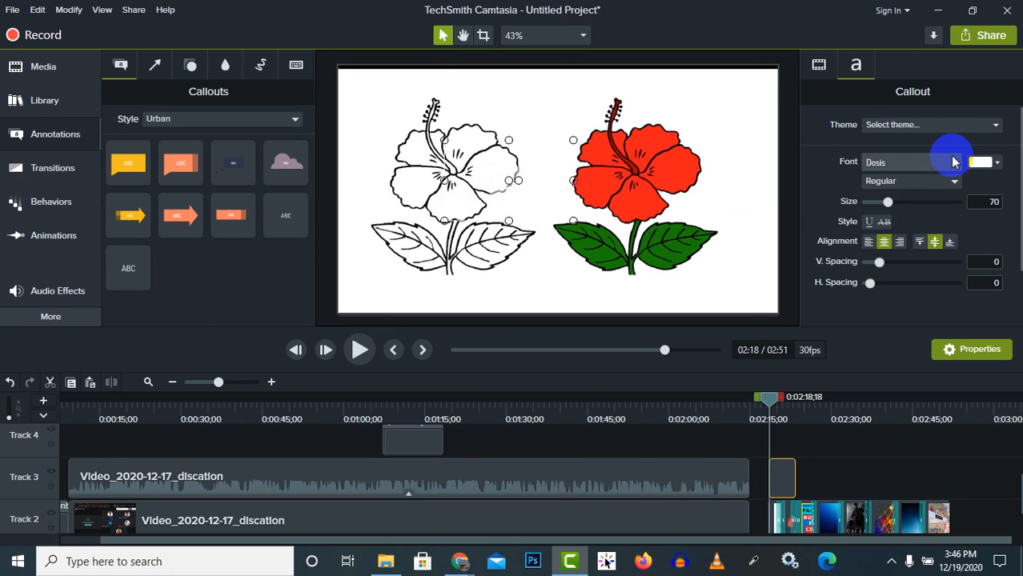
- Colour the callout text bright red and replace its placeholder text with "monsaret"
left_click(985, 163)
left_click_drag(948, 242, 972, 210)
left_click_drag(984, 250, 986, 217)
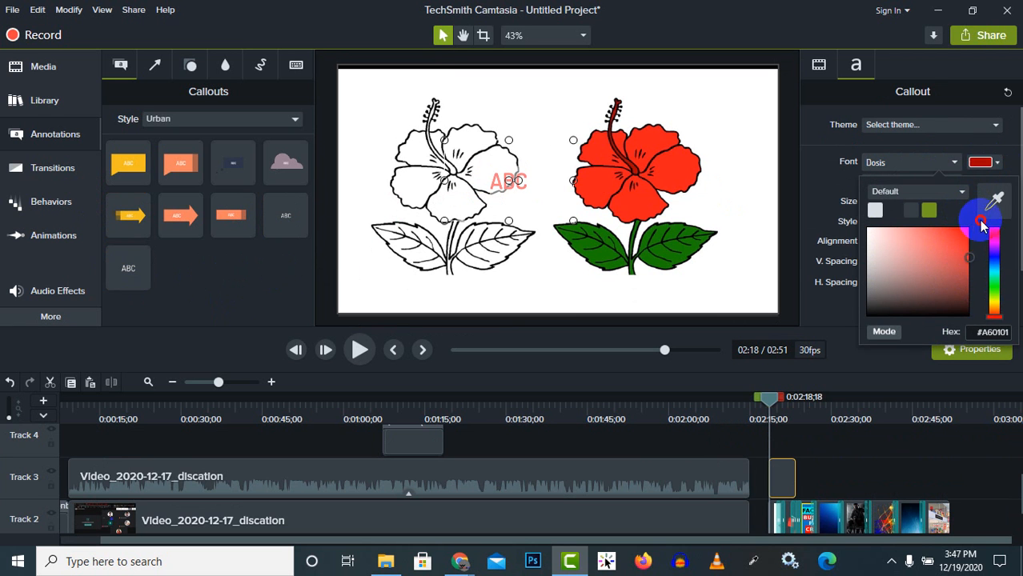
left_click(525, 183)
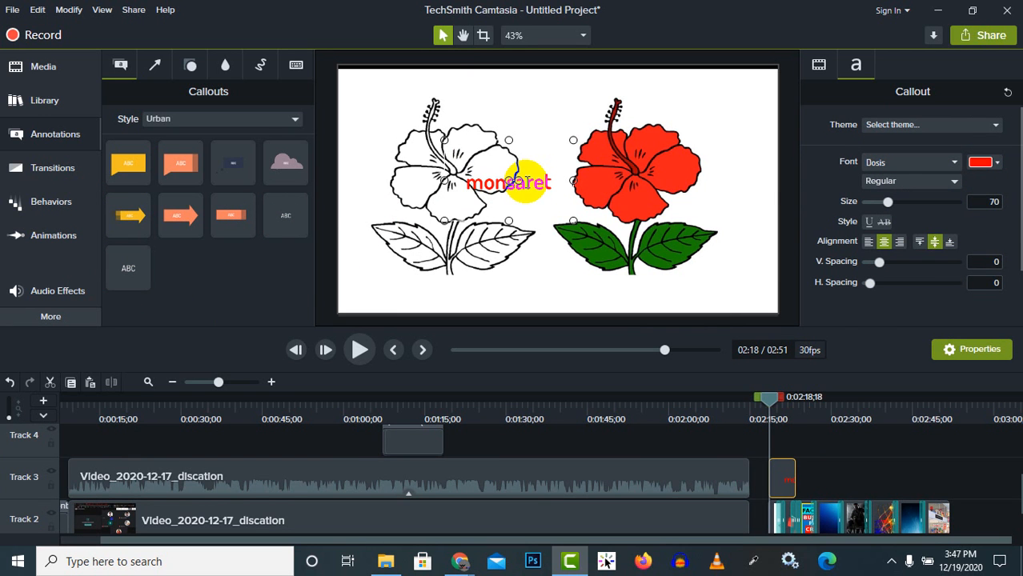
- Enlarge the monsaret callout's text box and set its font style to Bold
left_click(573, 220)
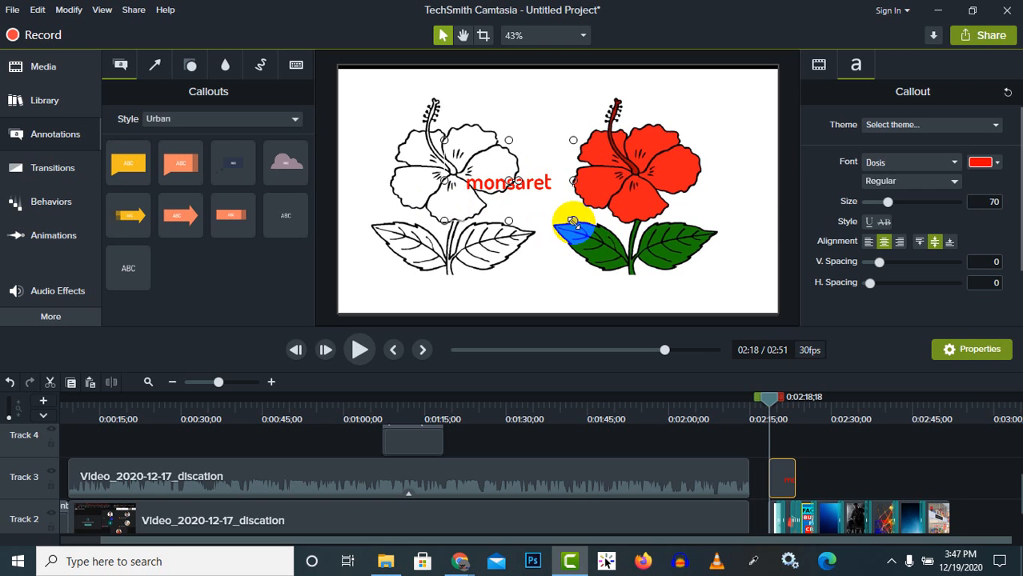
left_click_drag(573, 221, 629, 232)
left_click(886, 183)
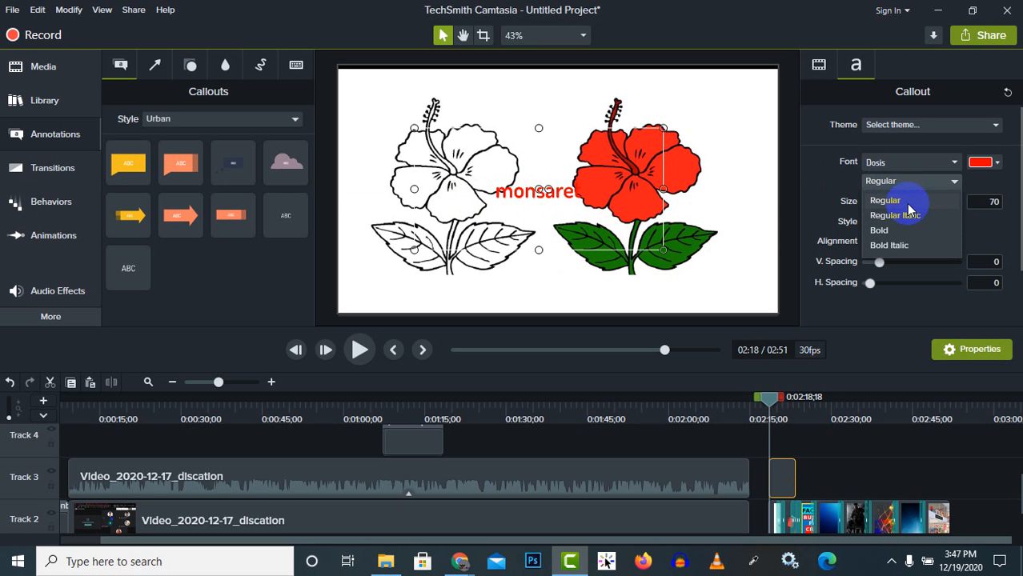
left_click(911, 230)
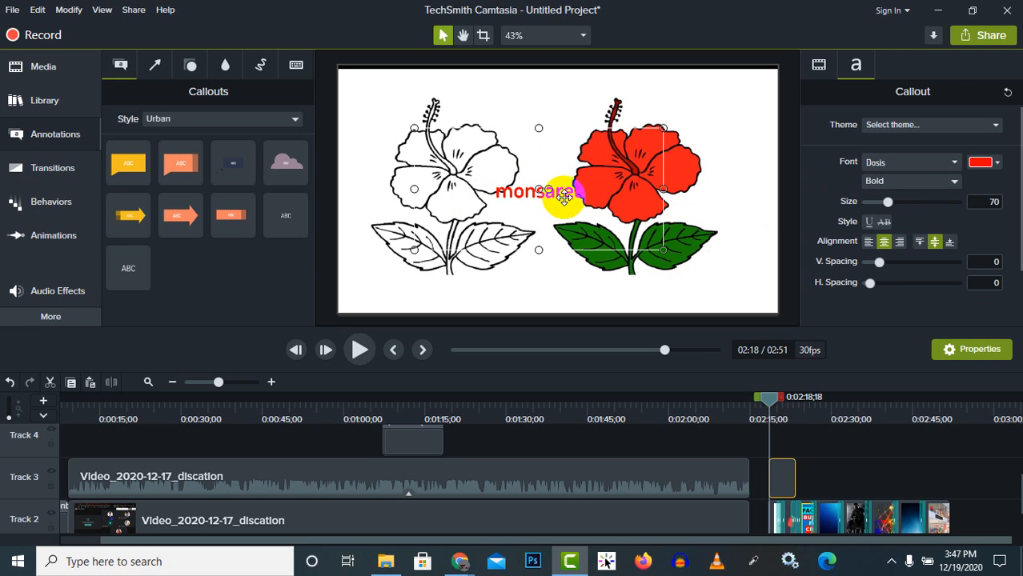
left_click(888, 182)
left_click(892, 232)
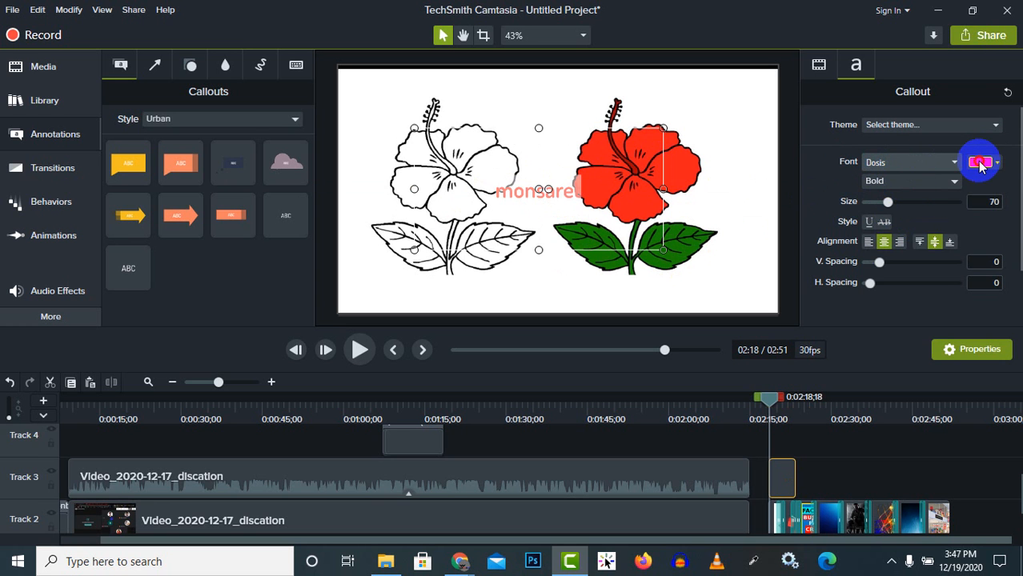
- Change the monsaret text's font colour to blue-violet #3C00FF
left_click(982, 164)
mouse_move(950, 253)
left_mouse_down()
mouse_move(902, 289)
mouse_move(975, 222)
mouse_move(999, 258)
mouse_move(983, 268)
mouse_move(961, 259)
left_mouse_up()
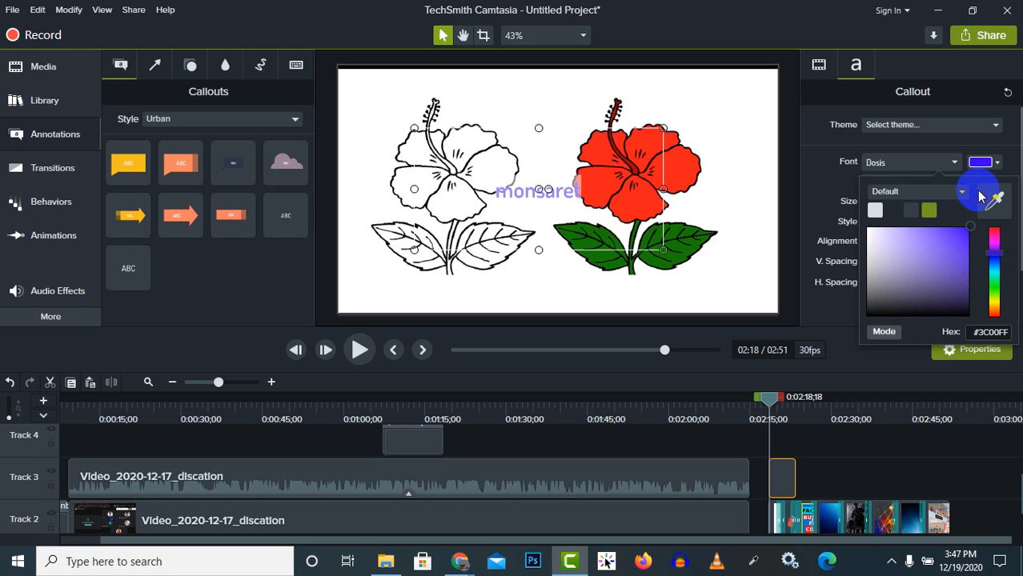
left_click(980, 160)
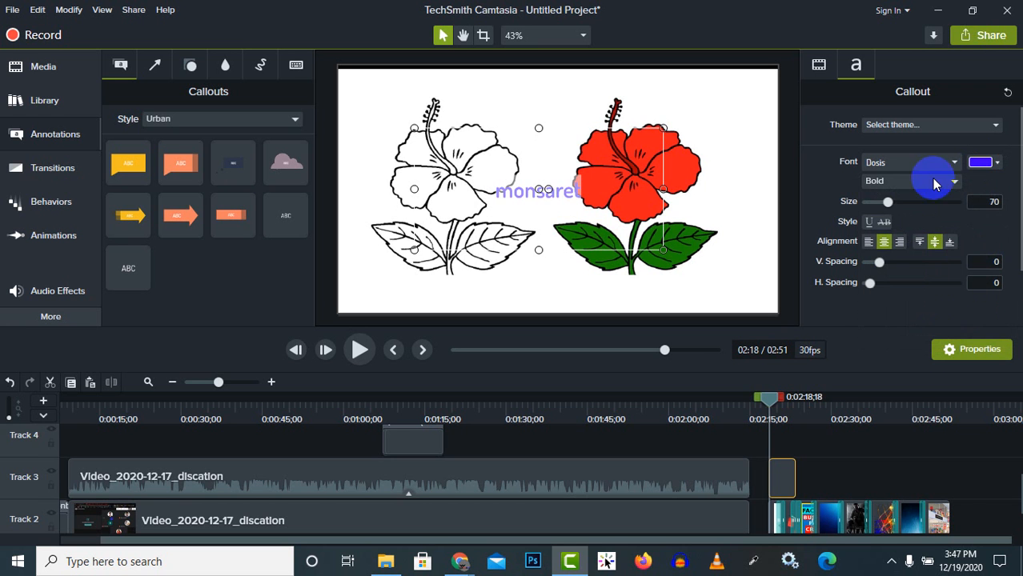
- Format the monsaret text with right alignment, 0.4 horizontal spacing and a font size of 130
left_click(868, 241)
left_click(884, 241)
left_click(899, 241)
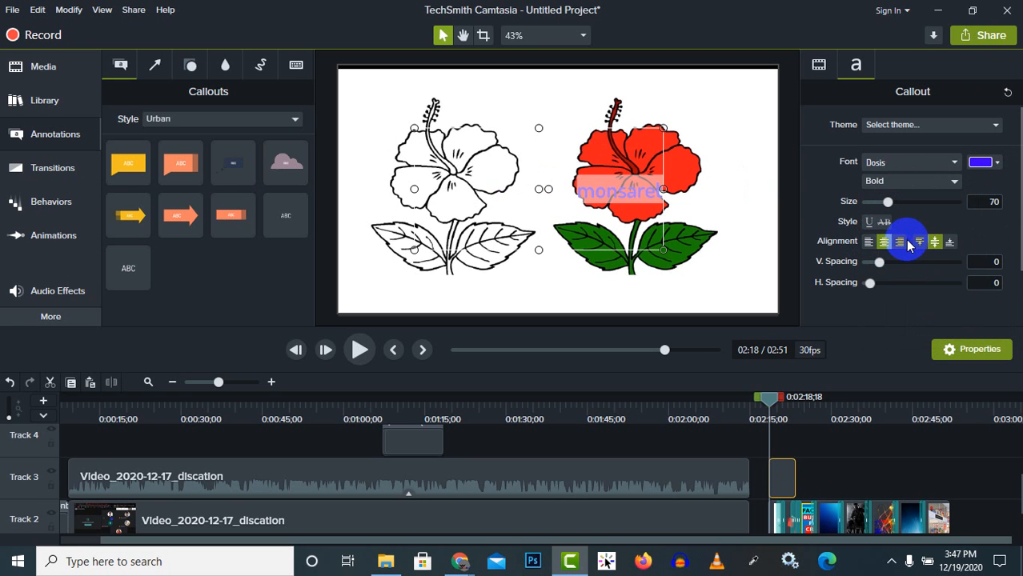
mouse_move(870, 286)
left_mouse_down()
mouse_move(891, 284)
mouse_move(877, 283)
left_mouse_up()
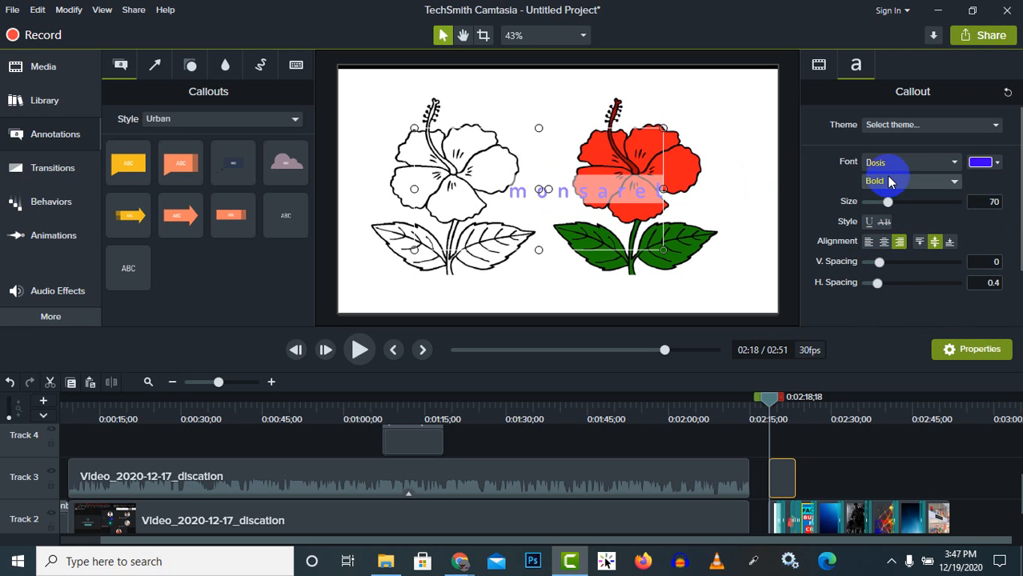
left_click_drag(887, 201, 909, 201)
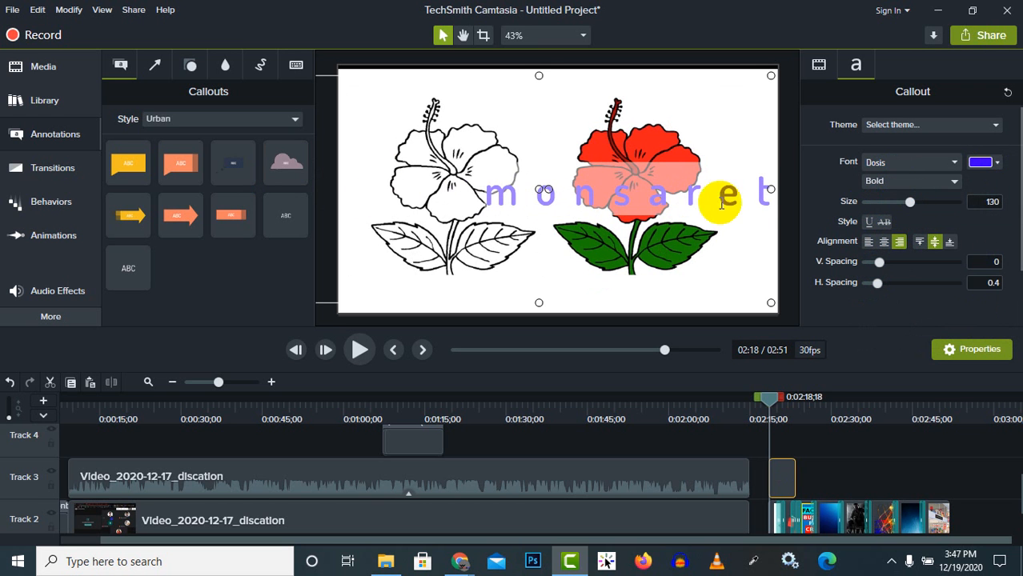
left_click(668, 238)
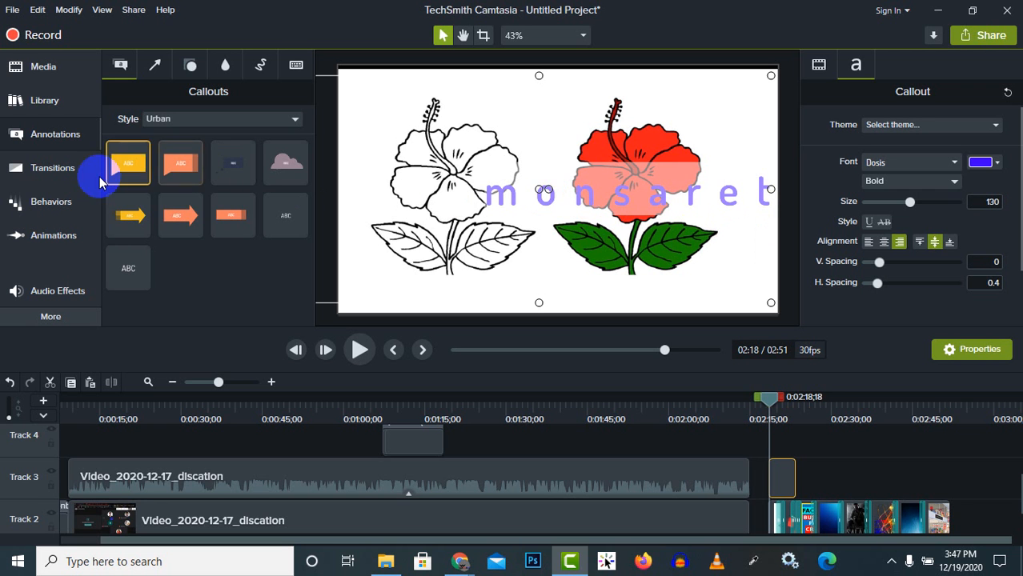
- Apply the Explode behavior to the monsaret text callout on Track 3
left_click(51, 201)
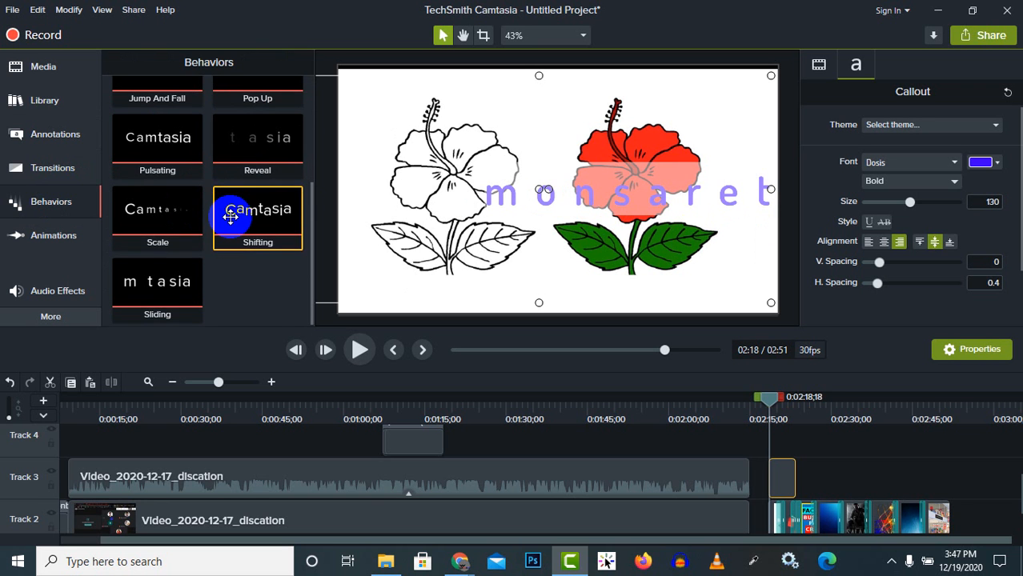
scroll(231, 216, "up", 1)
scroll(256, 196, "up", 2)
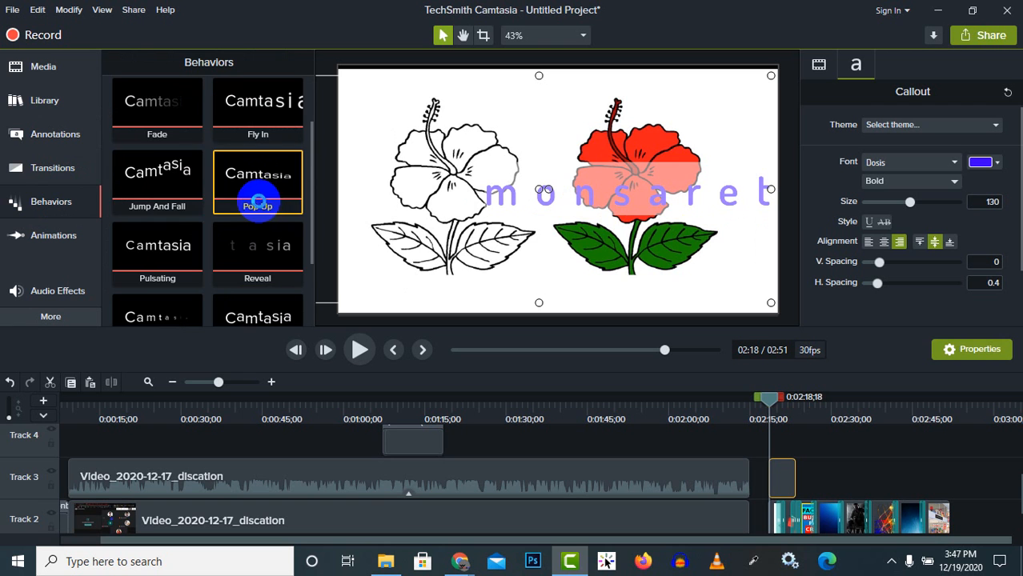
scroll(206, 225, "down", 2)
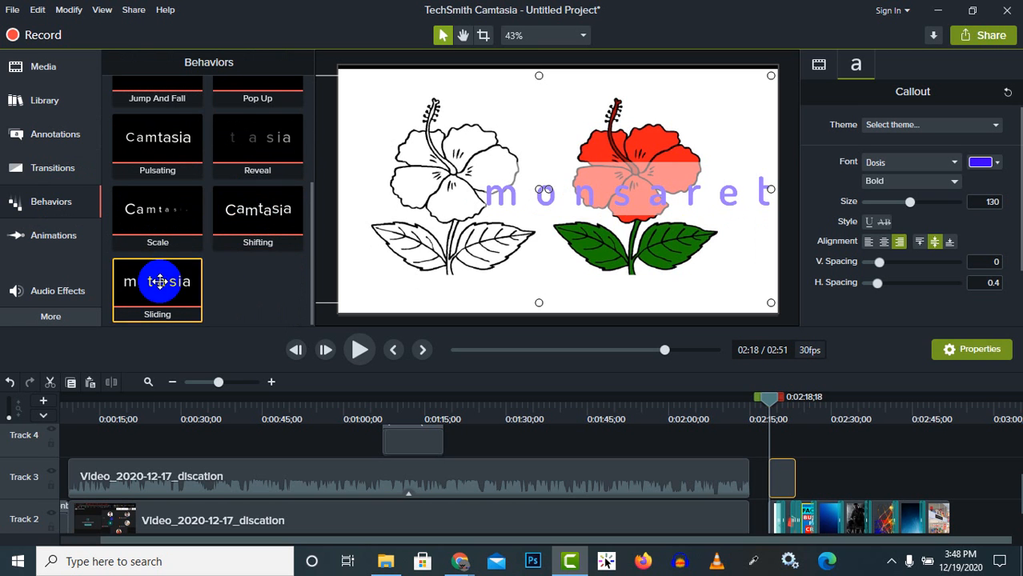
scroll(208, 232, "up", 1)
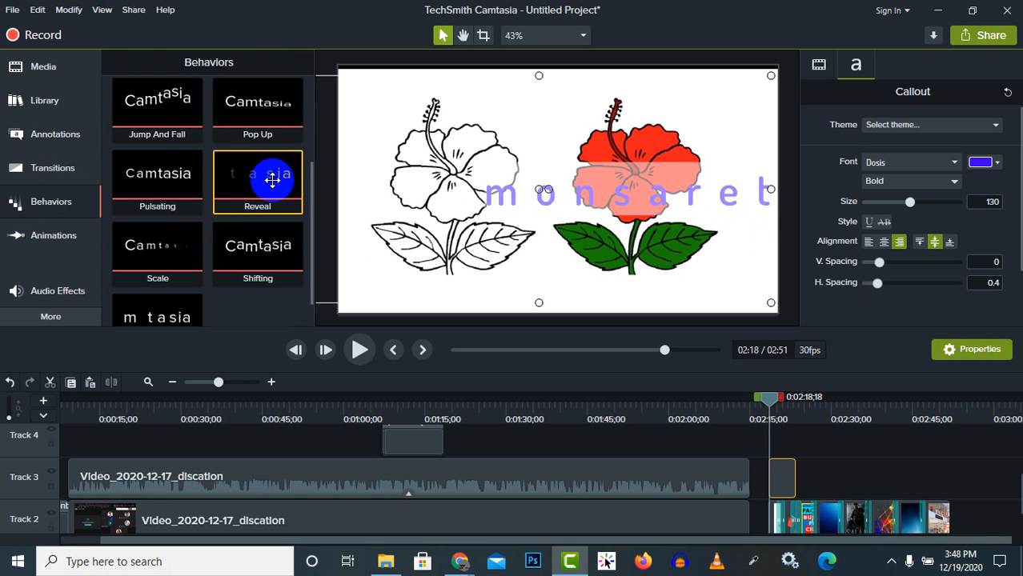
scroll(275, 178, "up", 4)
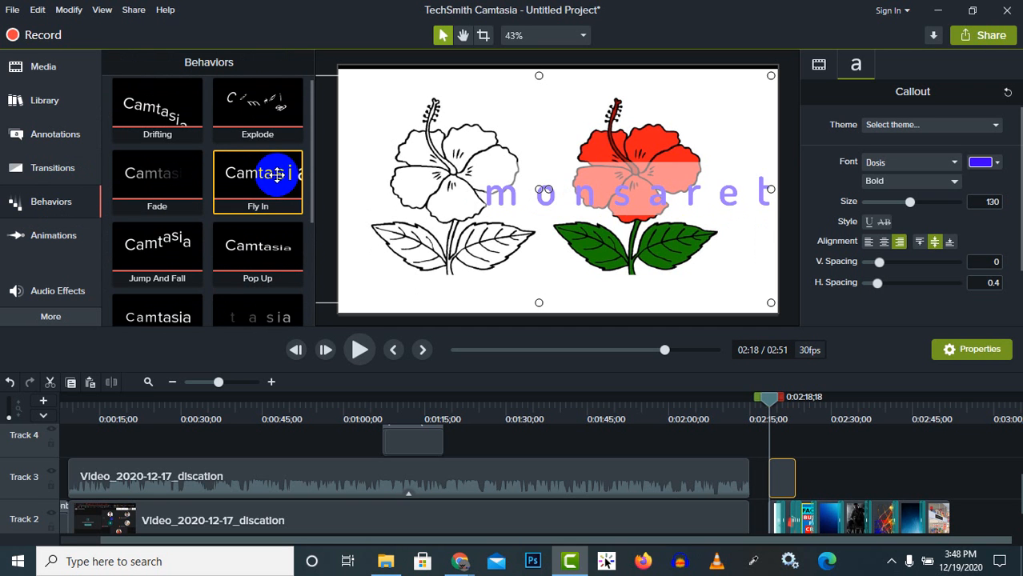
left_click_drag(272, 130, 781, 481)
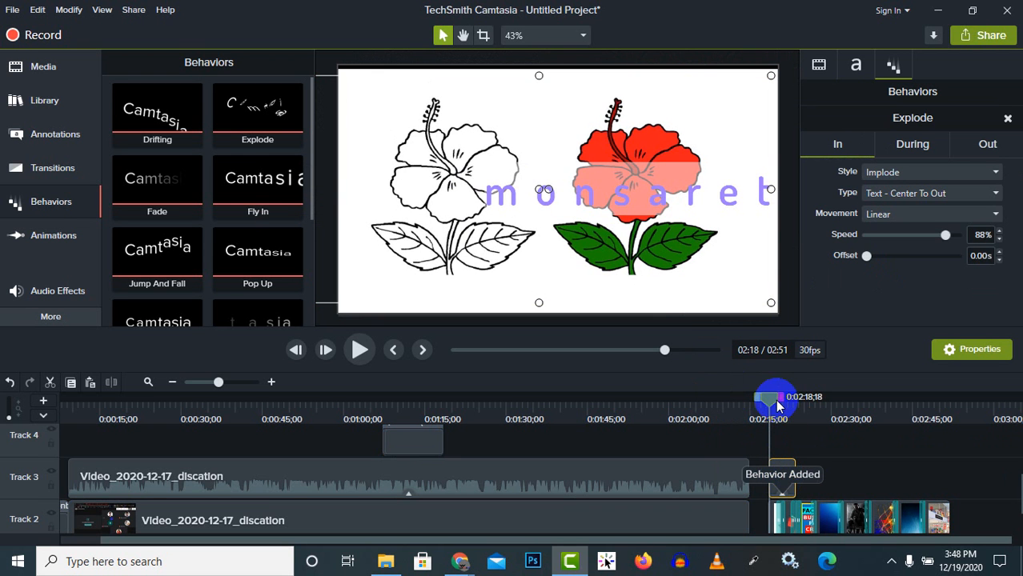
- Play the timeline from about 2:16 to preview the Explode behavior on the monsaret callout
left_click_drag(776, 406, 759, 405)
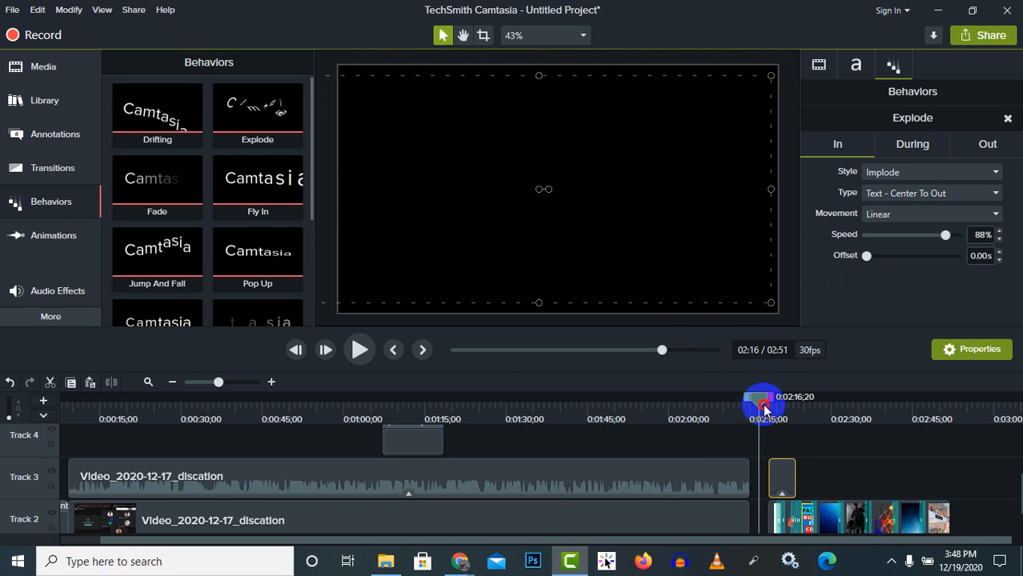
left_click(362, 352)
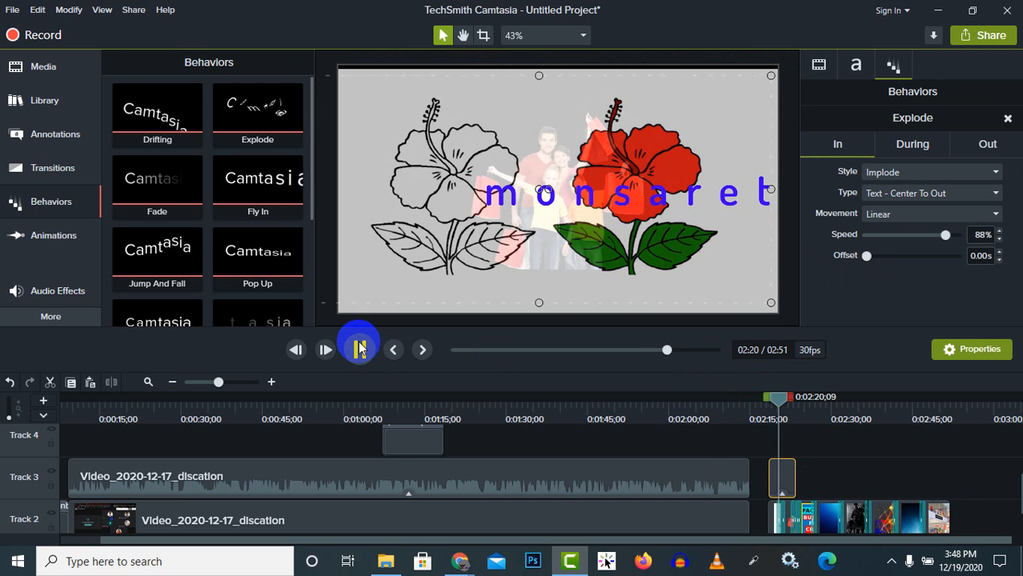
left_click(361, 349)
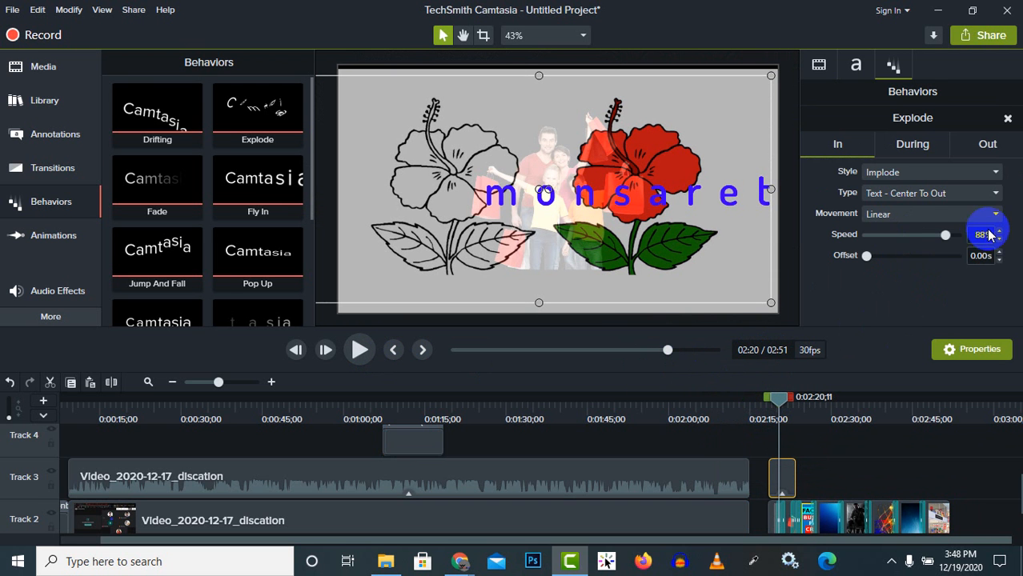
- Set the Explode behavior's In speed to 37%, and review its During and Out settings
left_click_drag(947, 238, 899, 237)
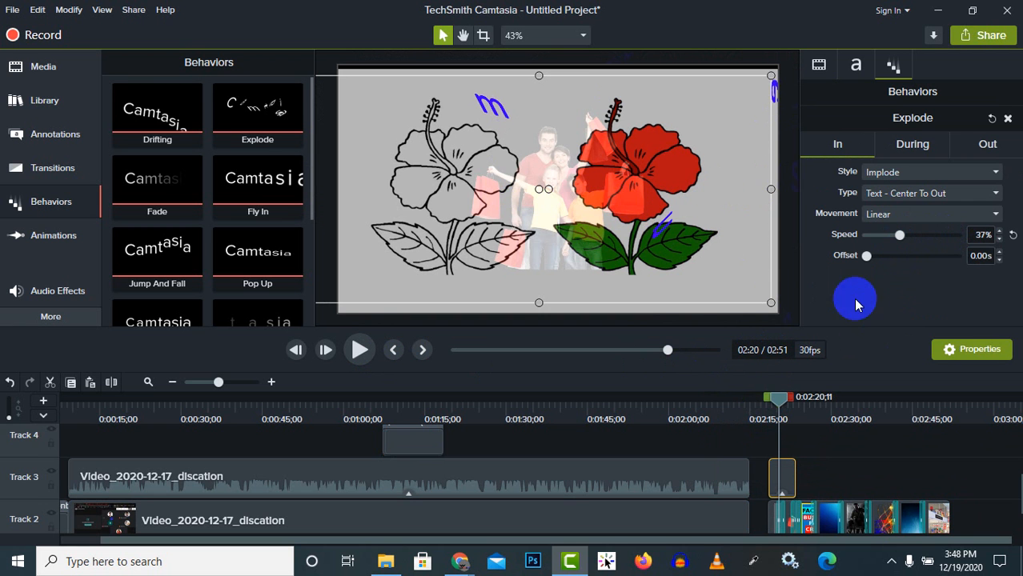
left_click_drag(777, 403, 761, 400)
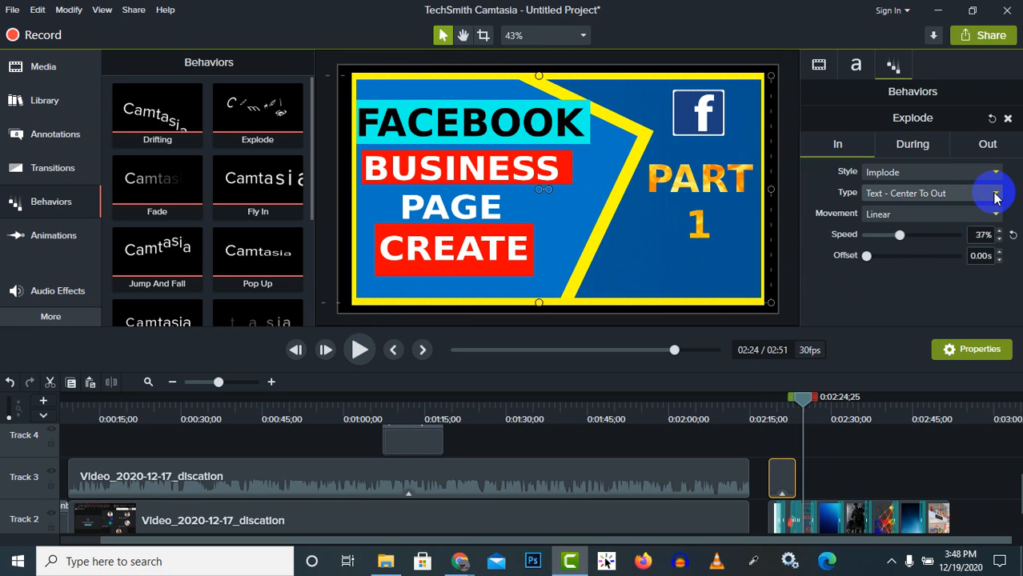
left_click(912, 145)
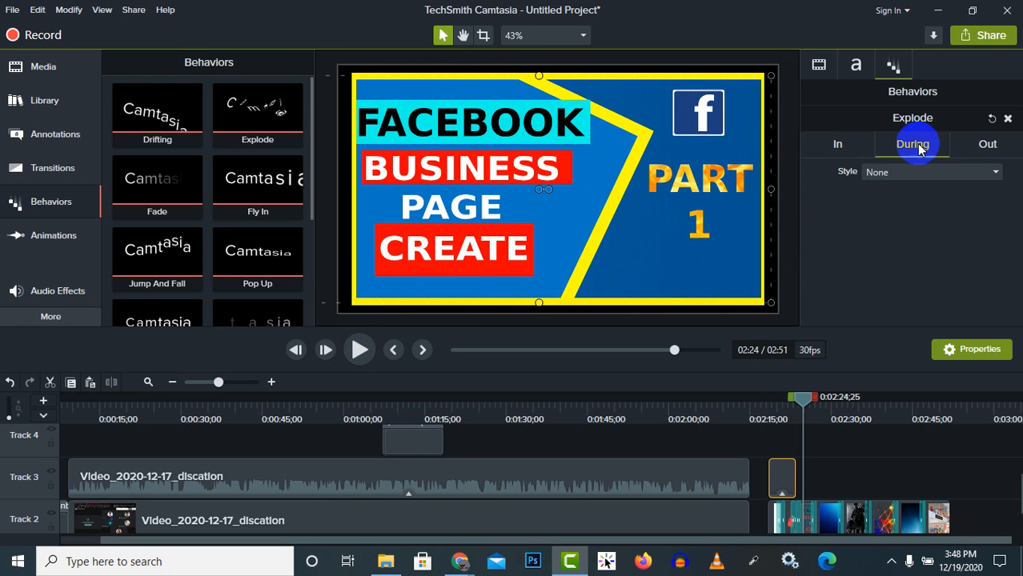
left_click(990, 145)
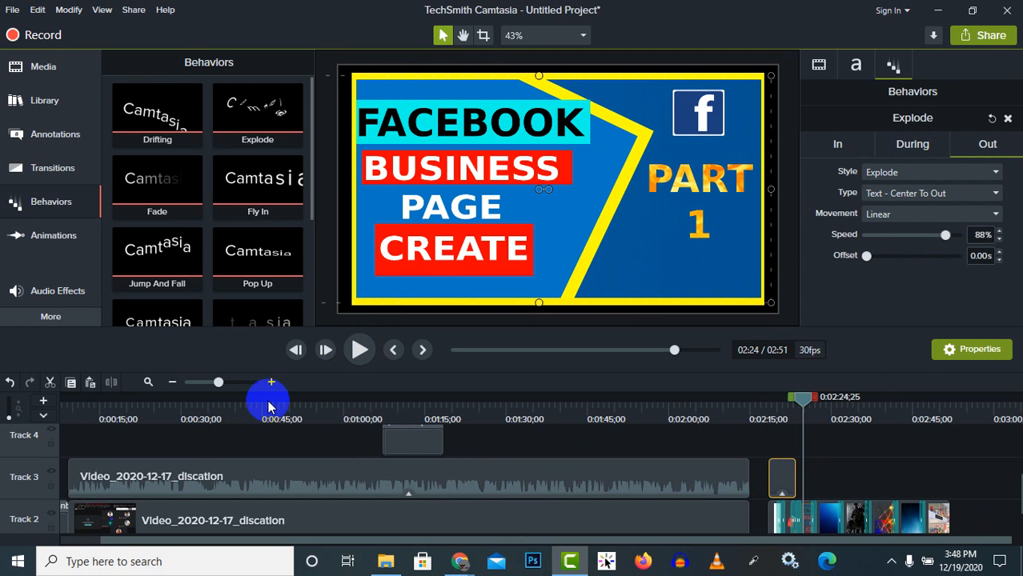
- Delete all the image clips at the end of Track 2, and undo the deletion
left_click(248, 414)
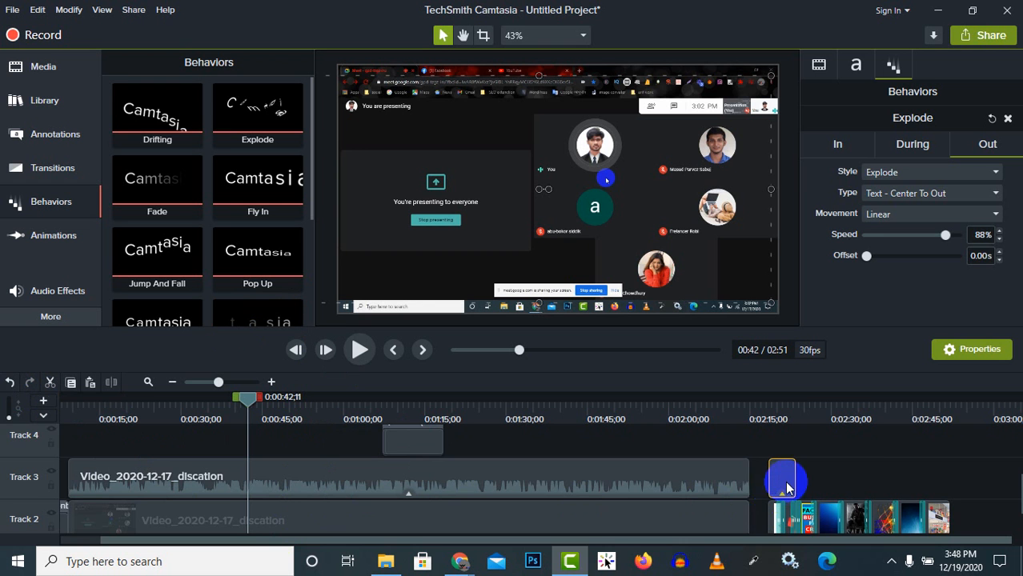
scroll(755, 490, "down", 1)
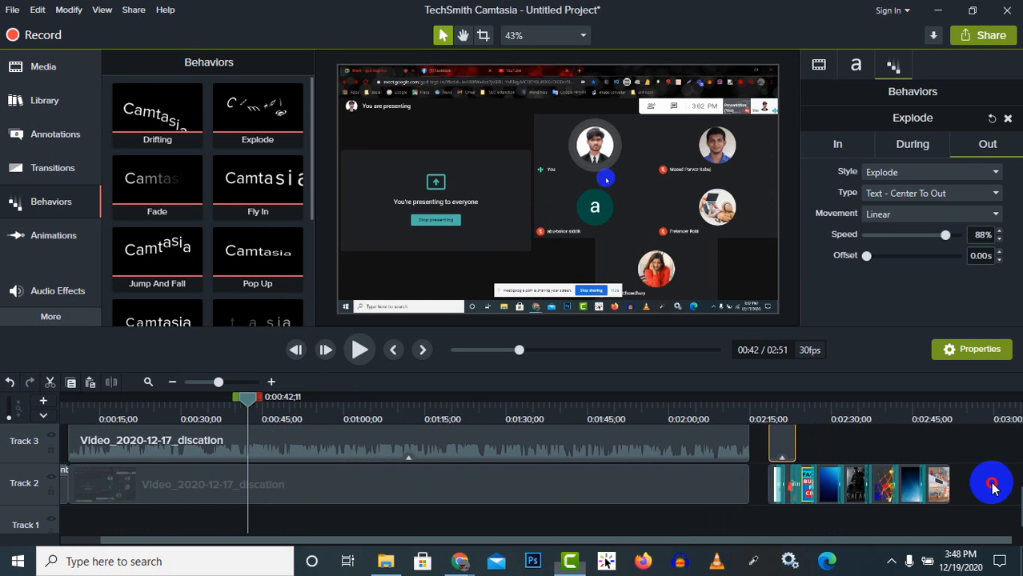
left_click_drag(992, 483, 775, 490)
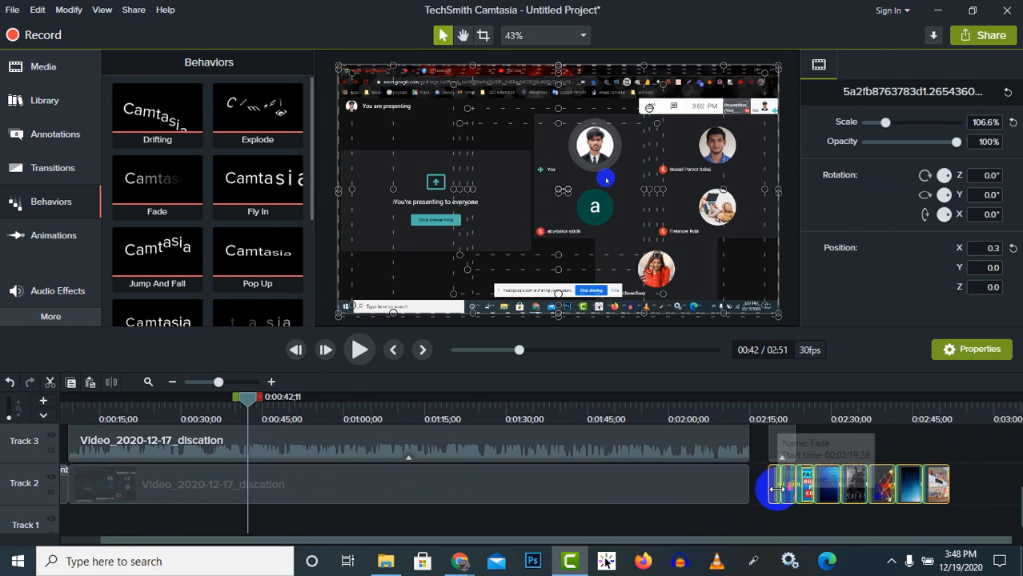
key("Delete")
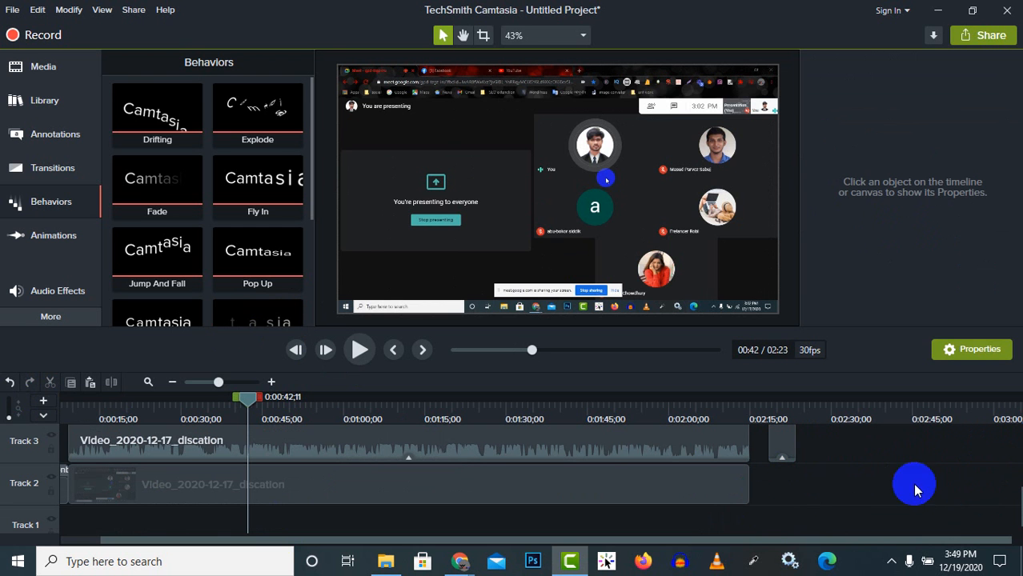
left_click(8, 387)
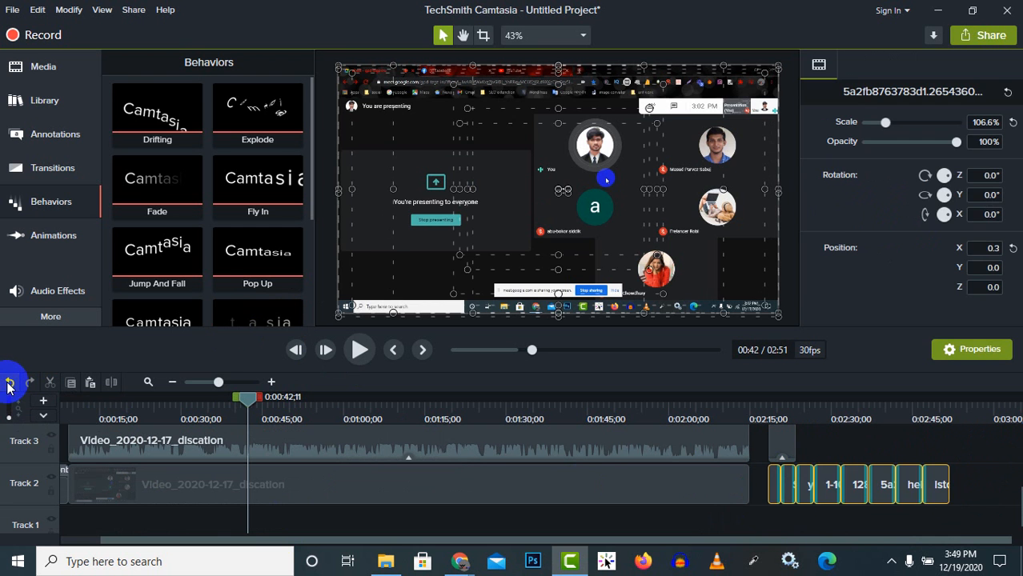
left_click(977, 501)
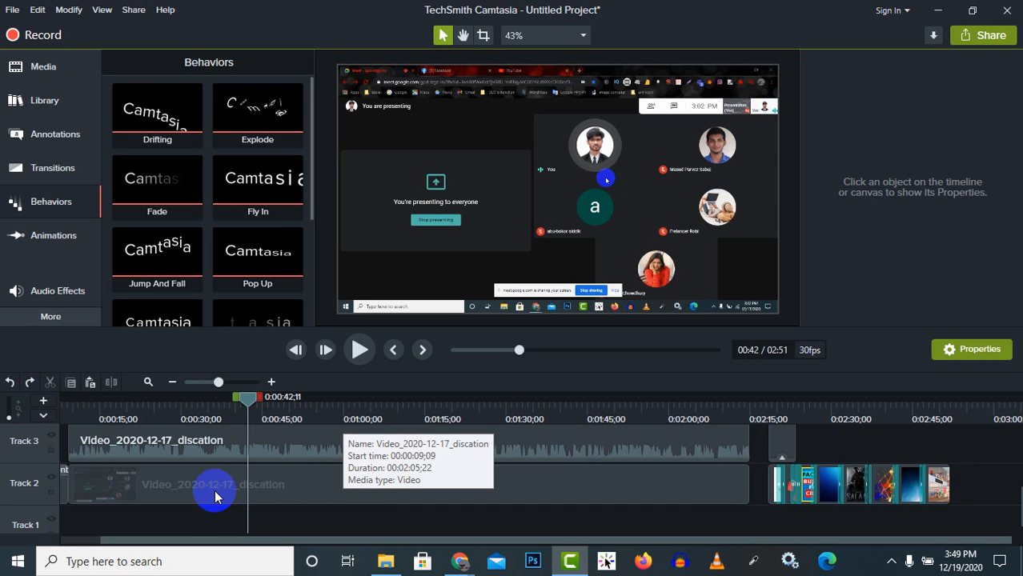
- Hide and lock Track 2, and scrub through the timeline to check the canvas around 1:12
left_click(50, 481)
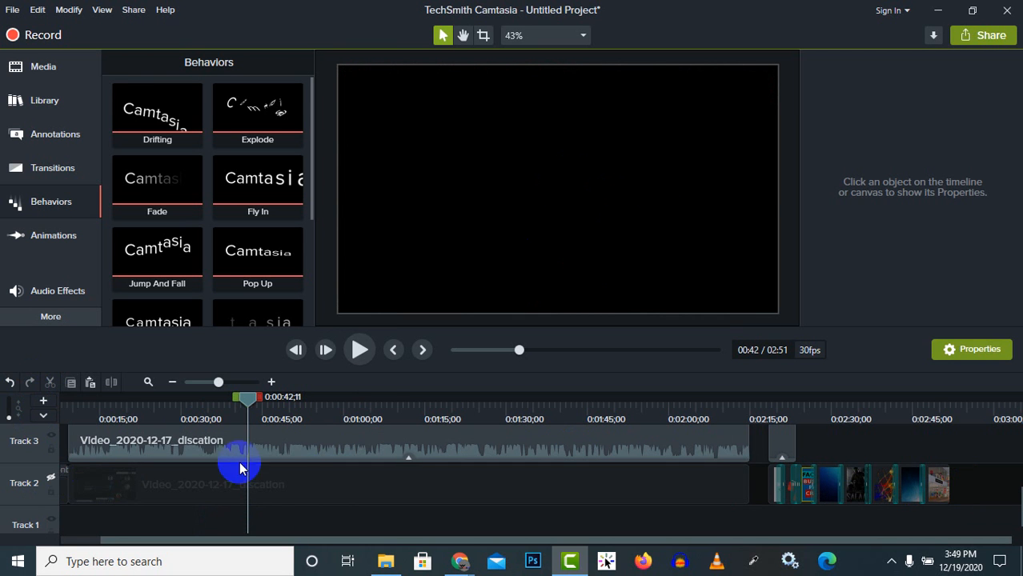
left_click(51, 492)
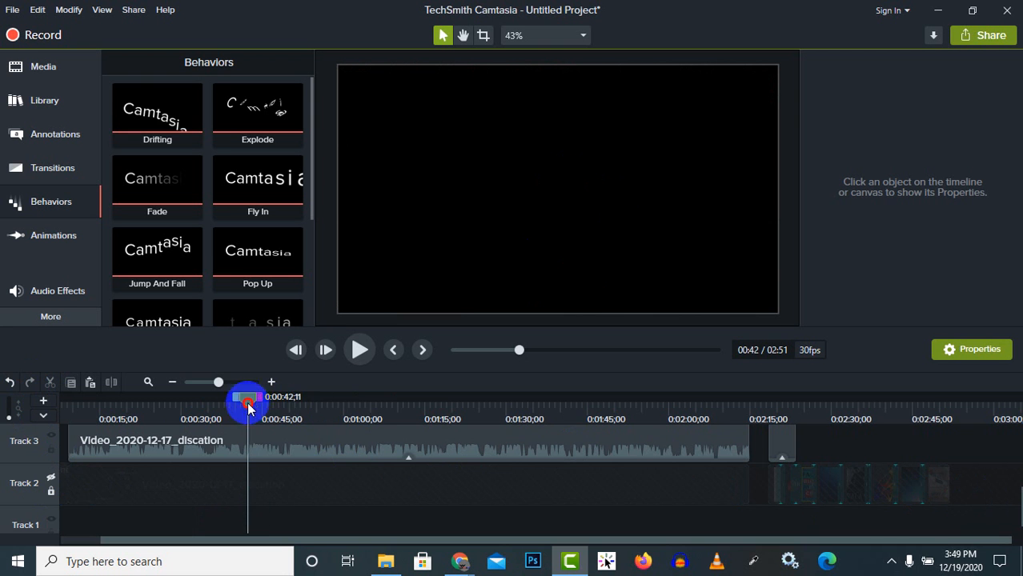
left_click_drag(248, 408, 391, 415)
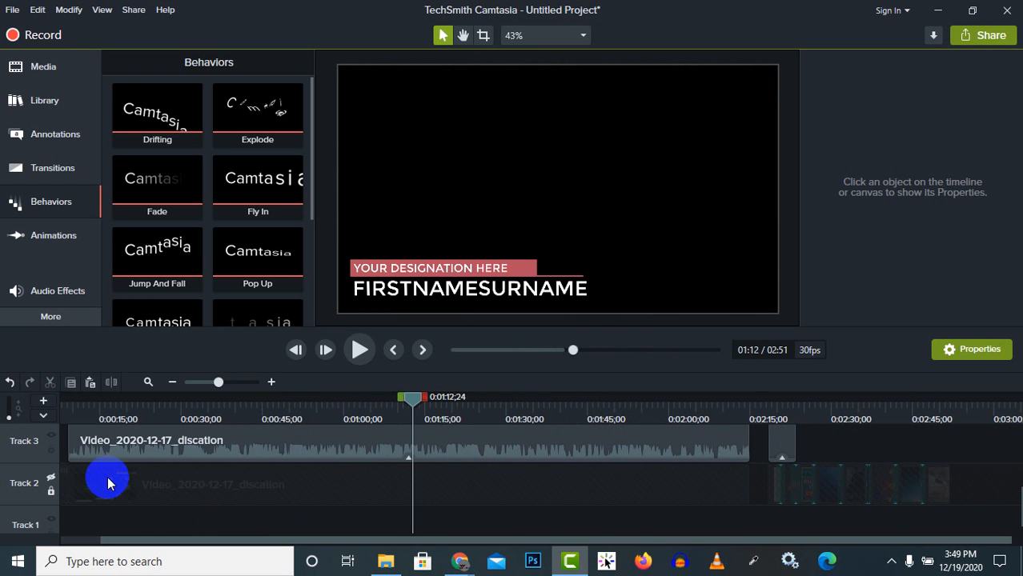
- Make Track 2 visible again and unlock it
left_click(49, 479)
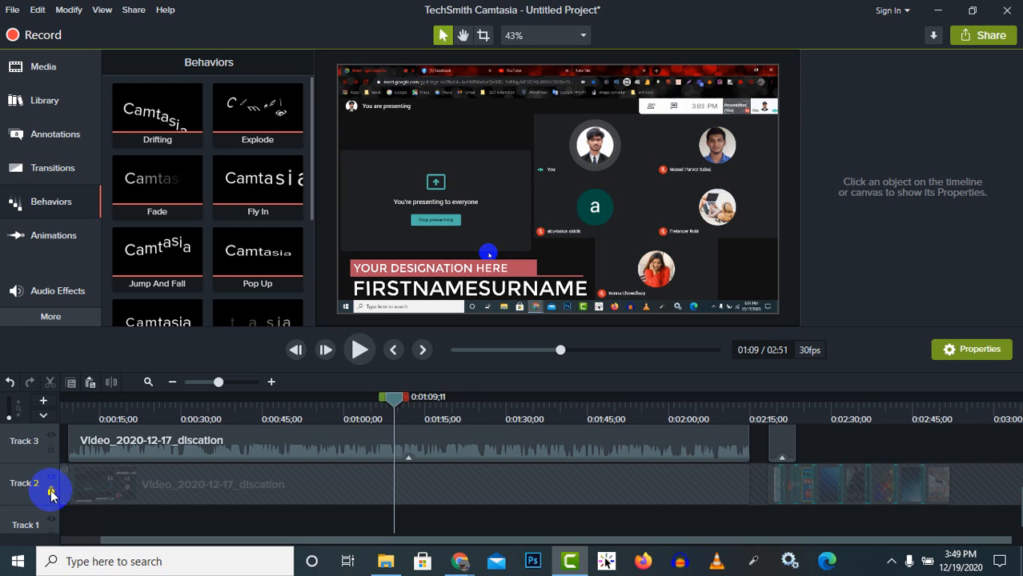
left_click(49, 493)
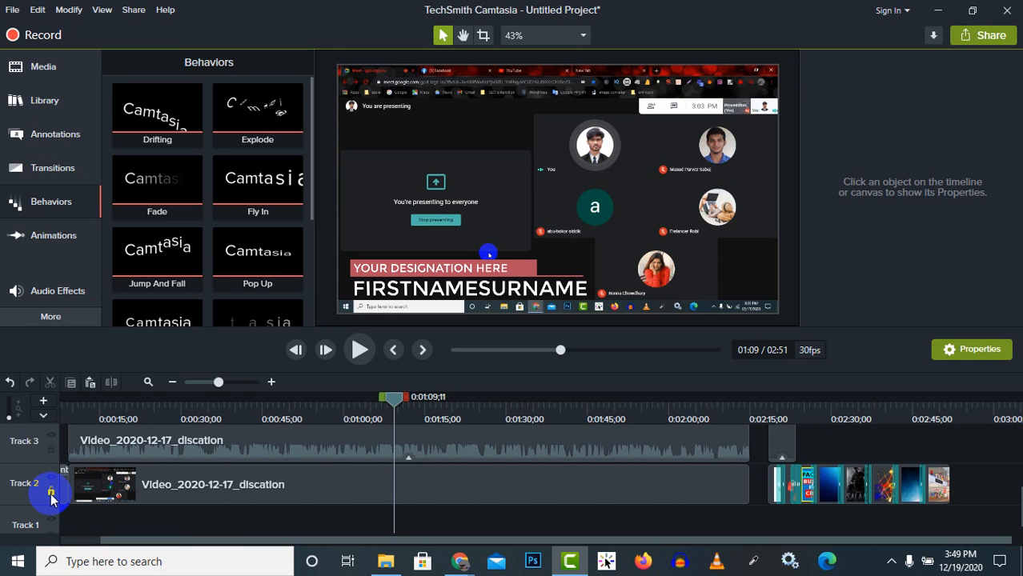
- Examine the context commands available for the Video_2020-12-17_discation audio clip on Track 3
left_click_drag(396, 398, 84, 484)
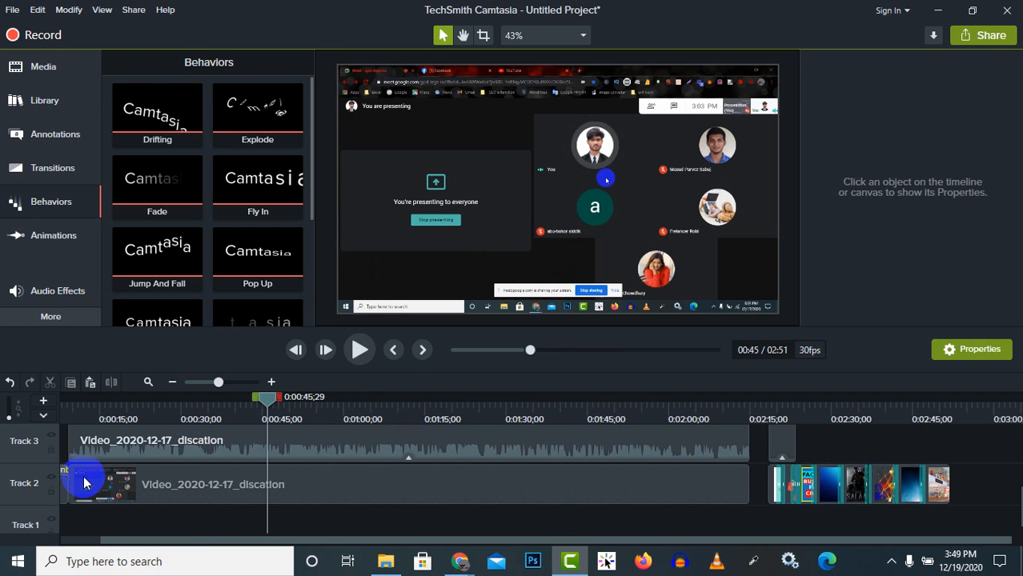
left_click(187, 439)
scroll(104, 524, "down", 1)
scroll(112, 532, "up", 2)
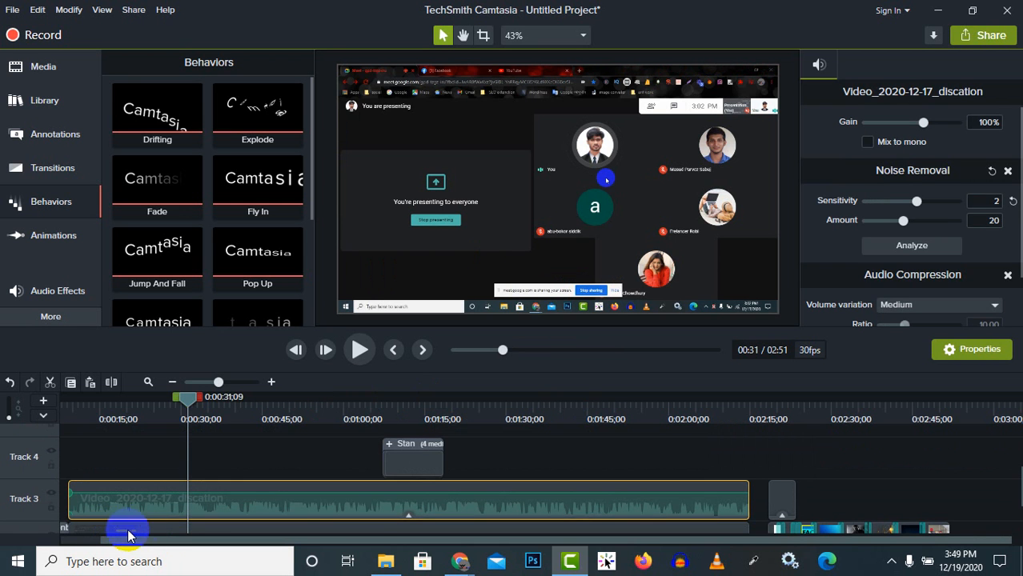
mouse_move(402, 493)
left_mouse_down()
mouse_move(395, 507)
mouse_move(403, 492)
left_mouse_up()
left_click(391, 503)
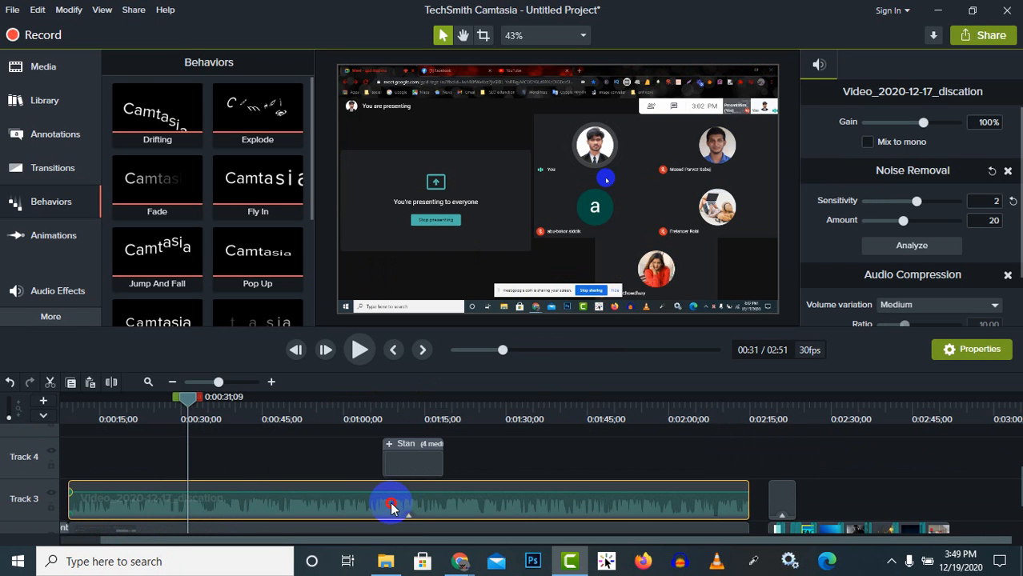
right_click(391, 506)
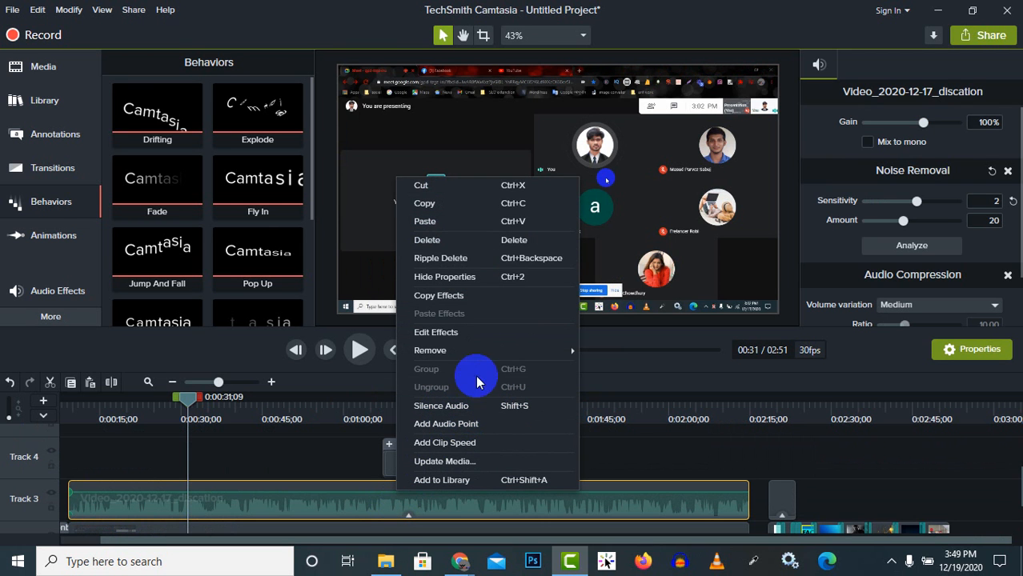
mouse_move(507, 352)
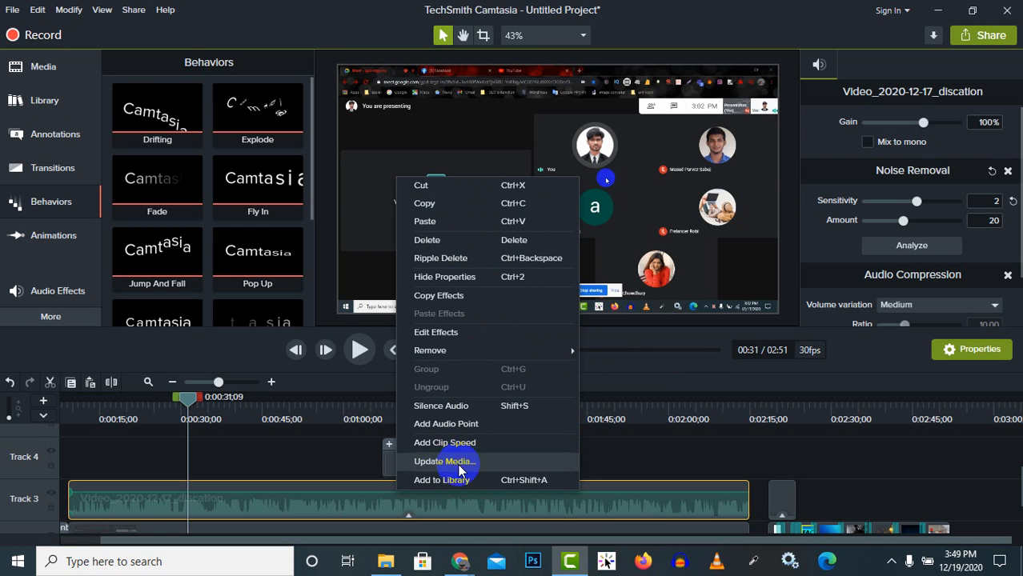
left_click(301, 446)
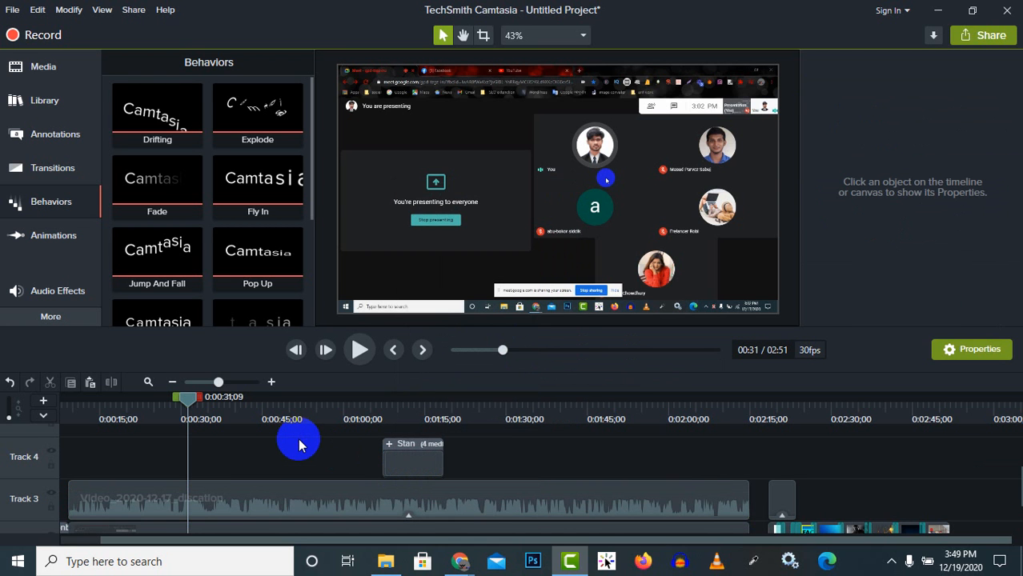
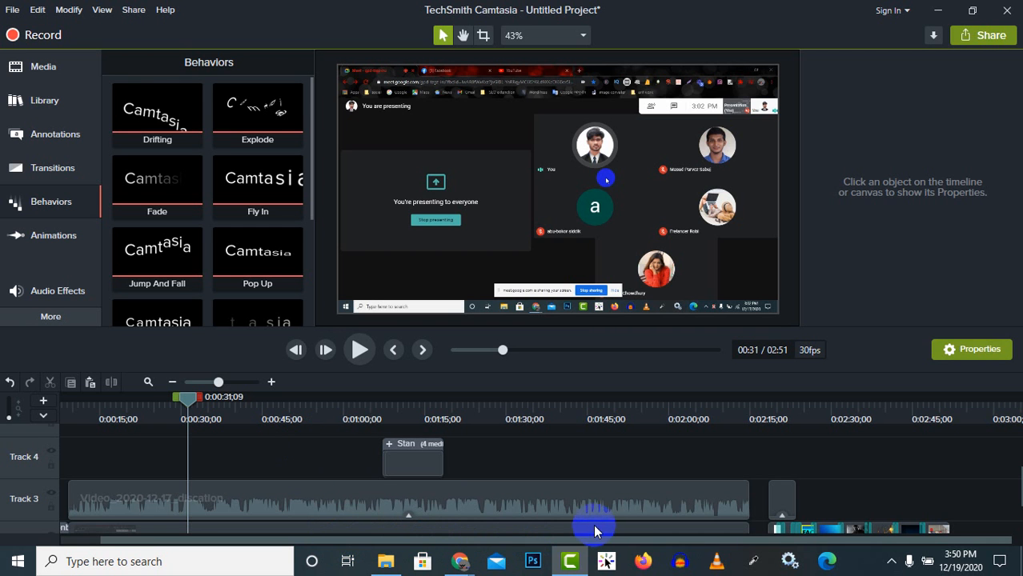
- Enlarge the timeline scale and place the playhead at about 2:43 among the last image clips
left_click(798, 410)
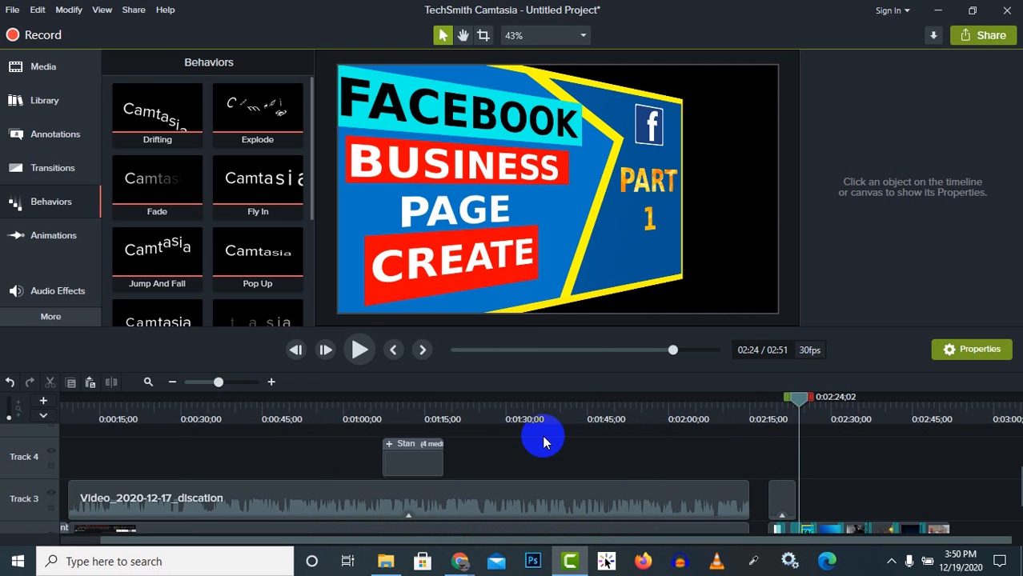
left_click(244, 383)
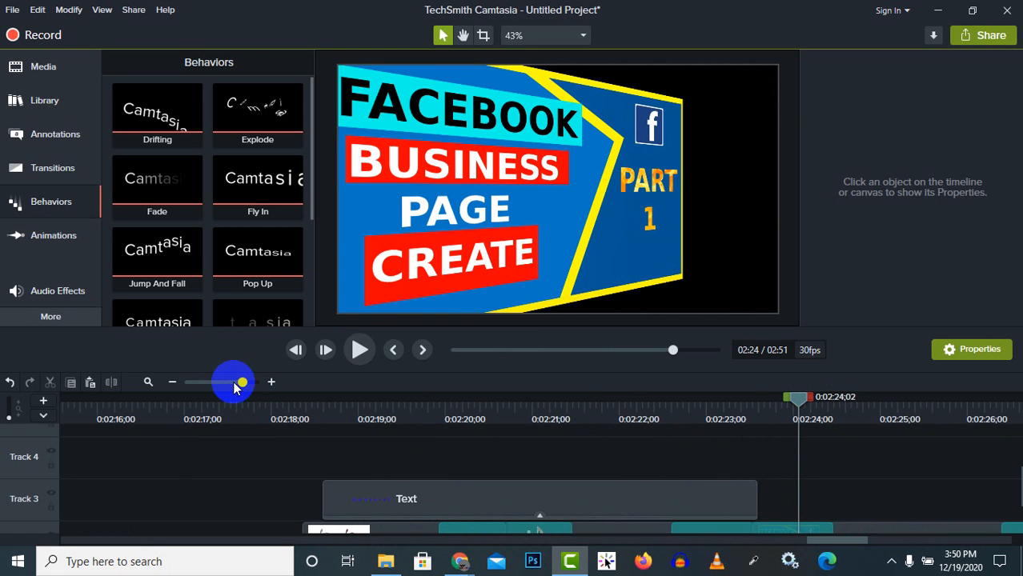
left_click_drag(843, 546, 1011, 535)
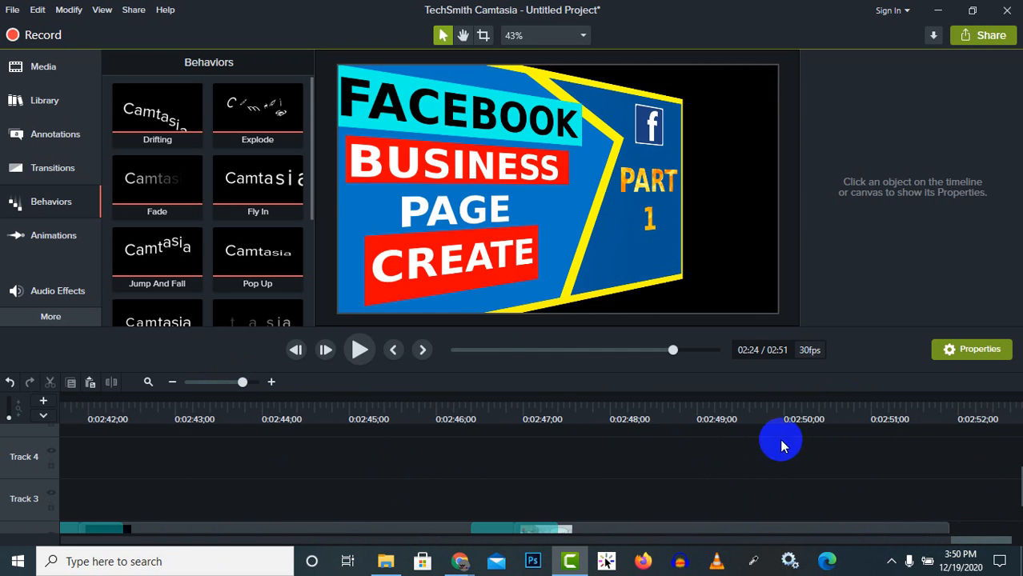
left_click(223, 418)
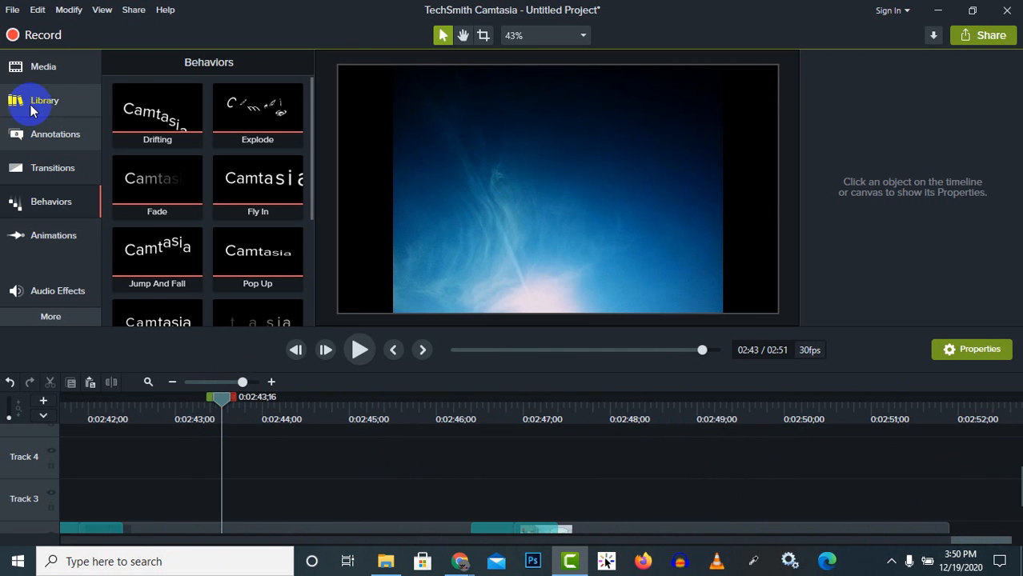
left_click(46, 78)
scroll(194, 228, "down", 4)
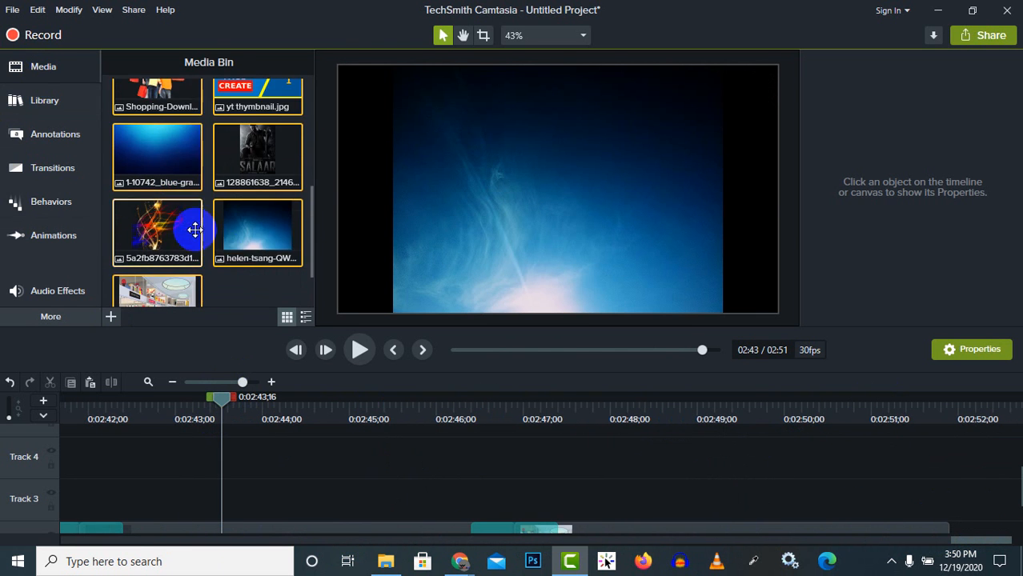
left_click_drag(171, 229, 217, 493)
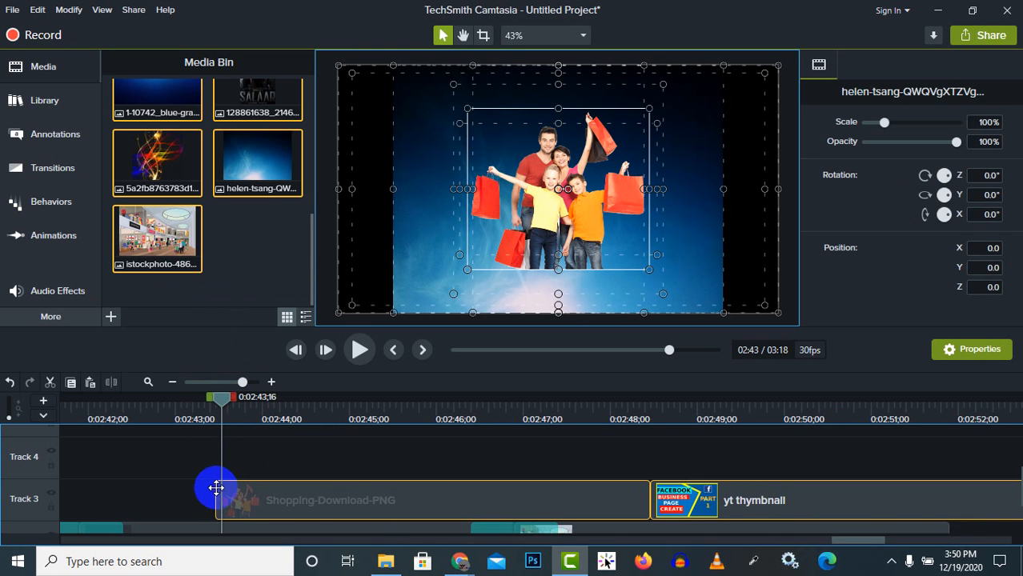
left_click(336, 490)
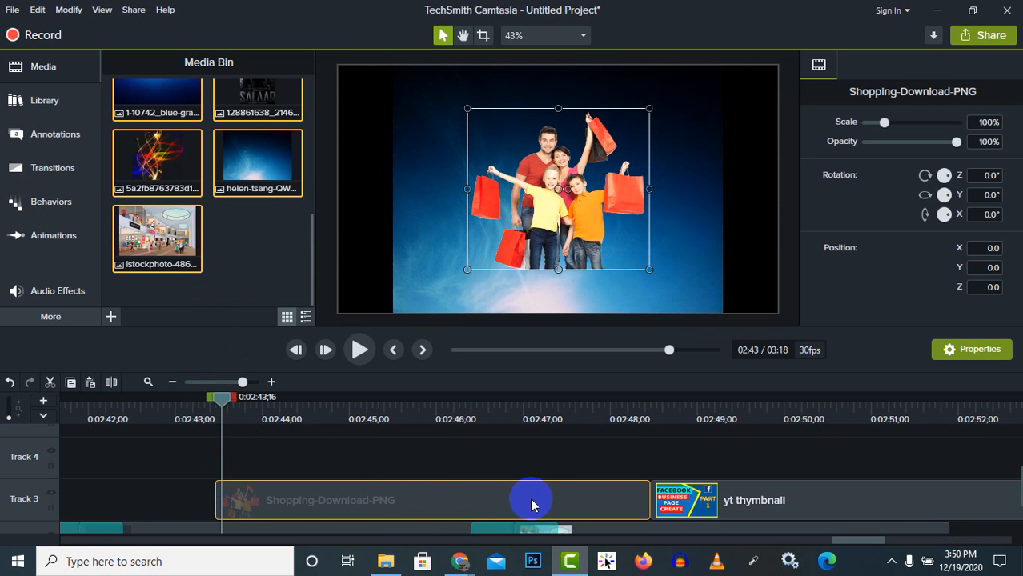
left_click(8, 383)
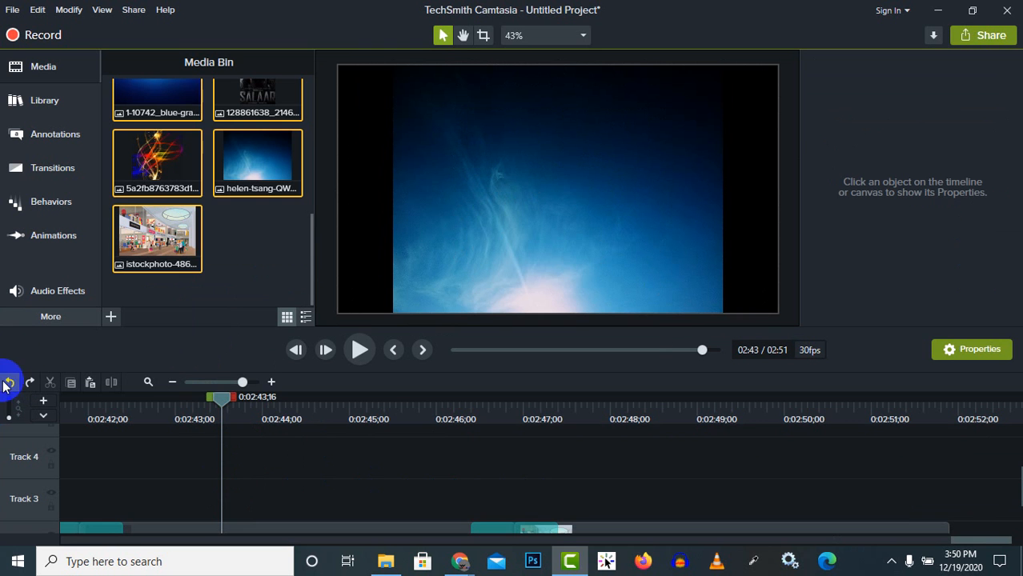
left_click(272, 279)
left_click_drag(192, 253, 224, 496)
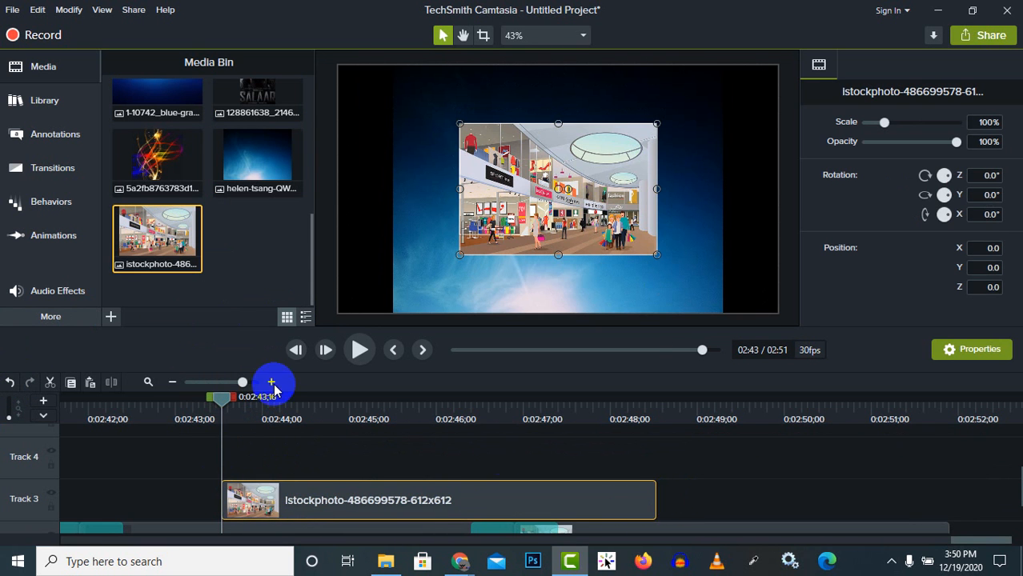
left_click(224, 385)
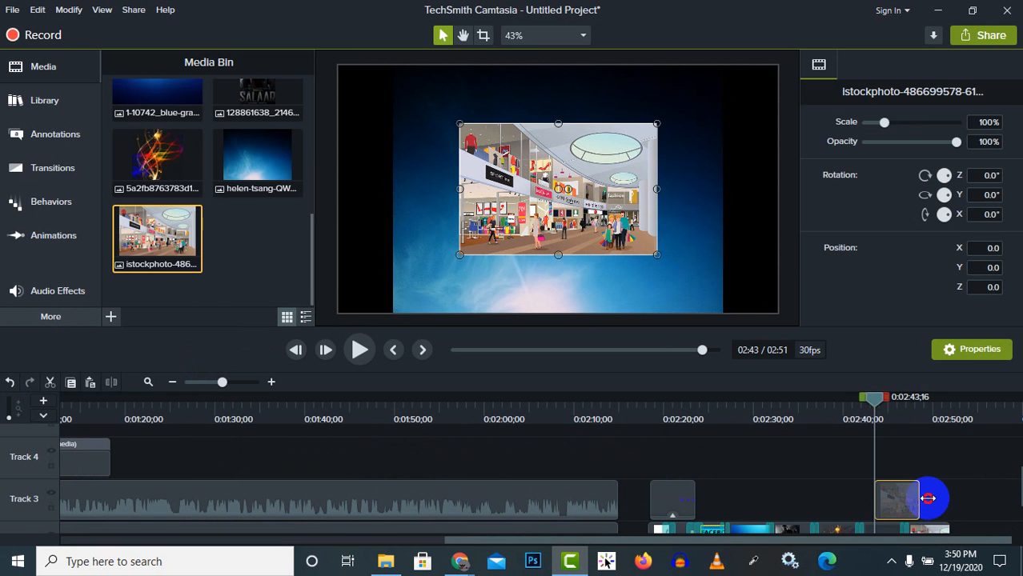
left_click_drag(928, 499, 693, 501)
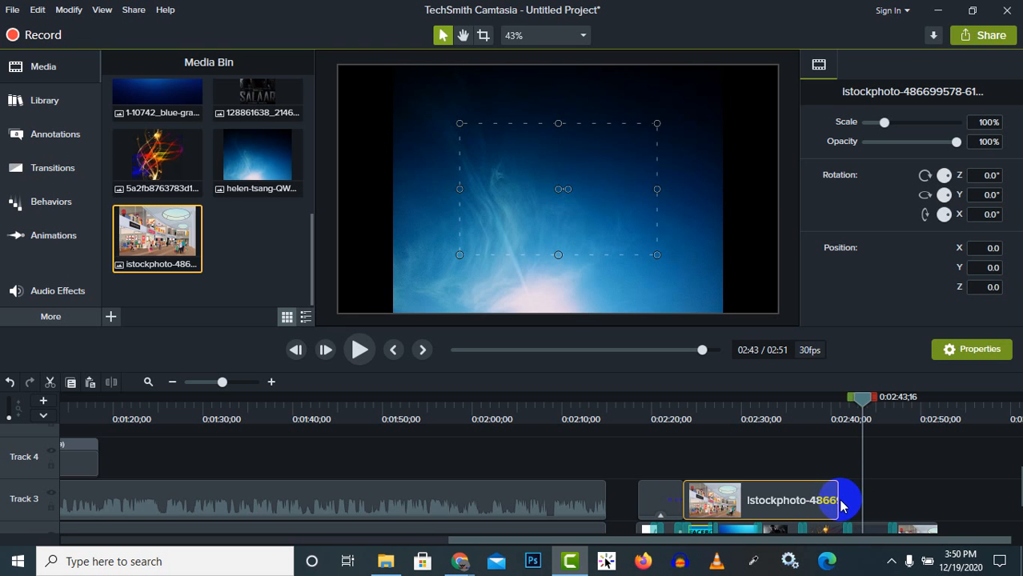
left_click_drag(841, 504, 1017, 500)
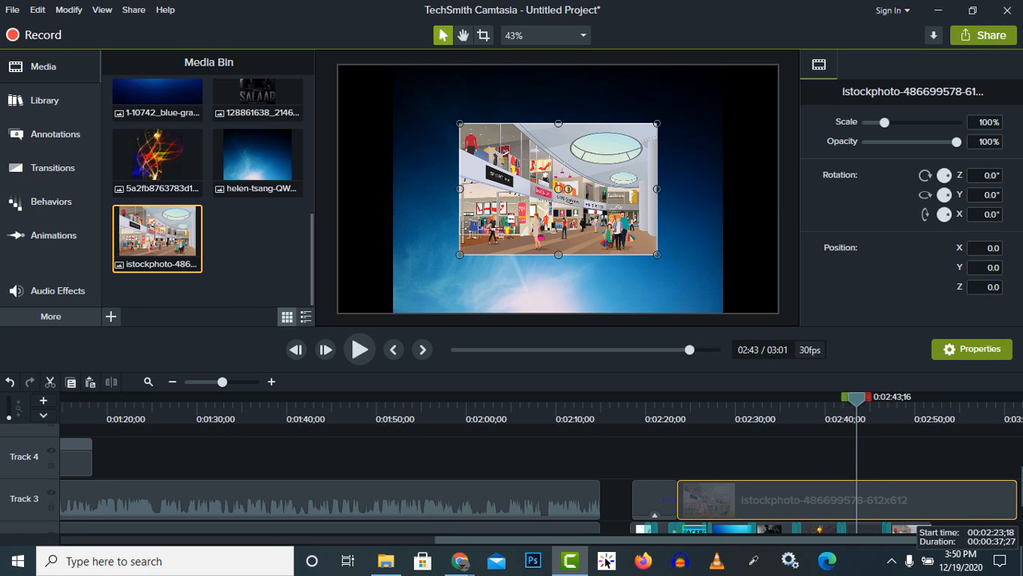
- Move the istockphoto image clip to Track 4 at about 1:24 and extend its end to about 2:56
left_click_drag(753, 493, 241, 466)
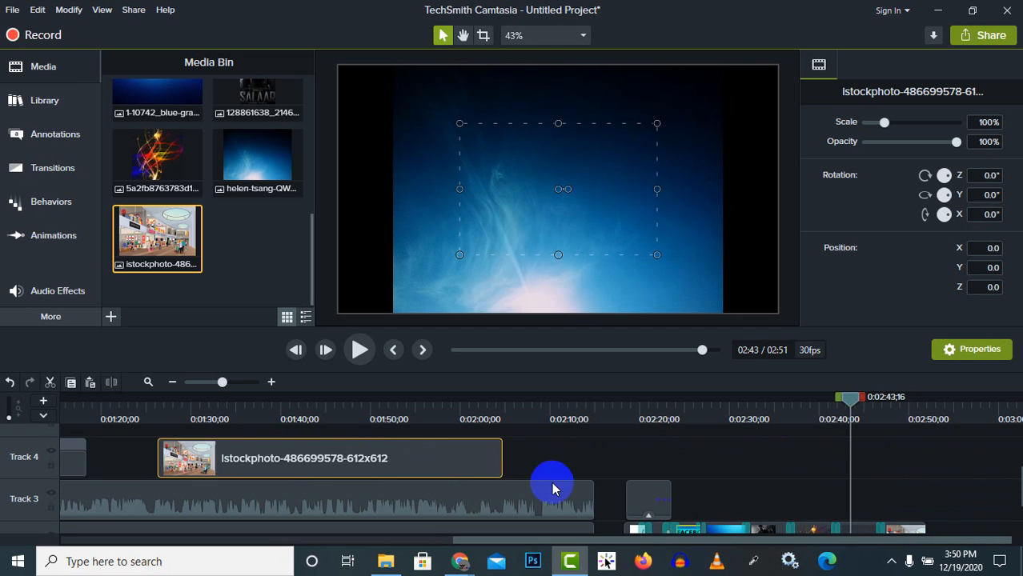
left_click(501, 457)
left_click_drag(500, 453, 989, 473)
scroll(289, 451, "up", 2)
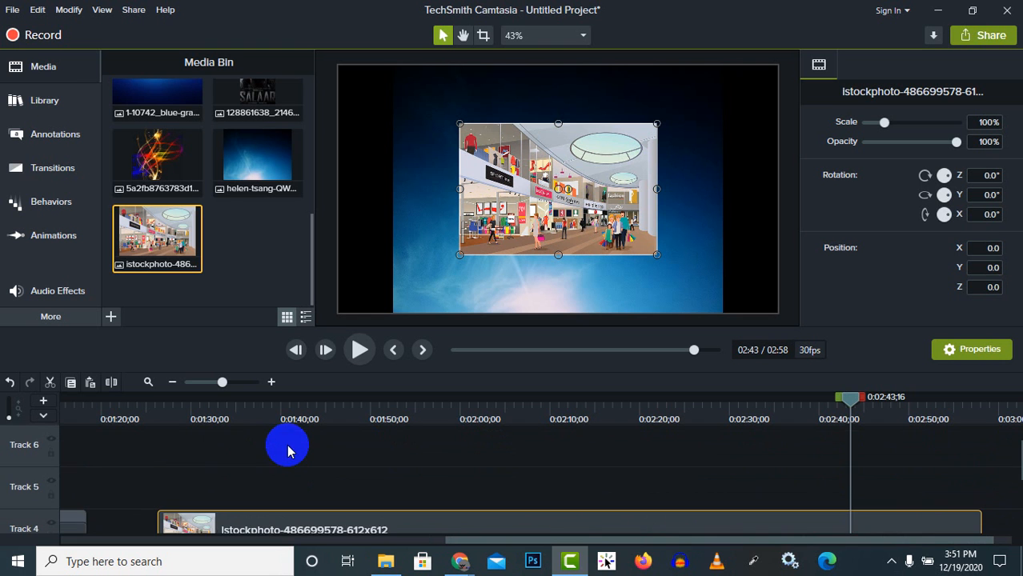
scroll(241, 451, "up", 1)
scroll(243, 454, "down", 1)
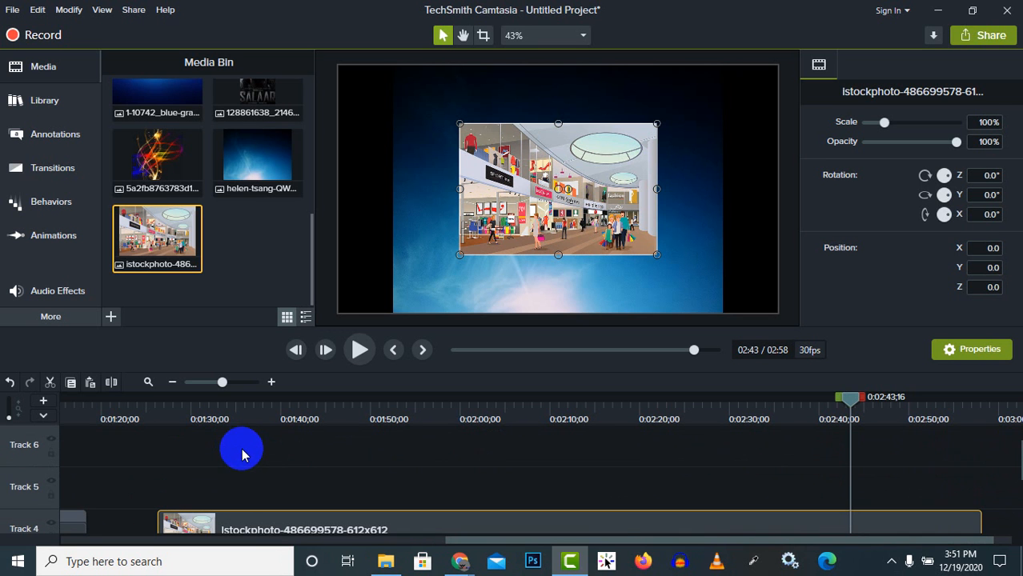
scroll(243, 453, "down", 1)
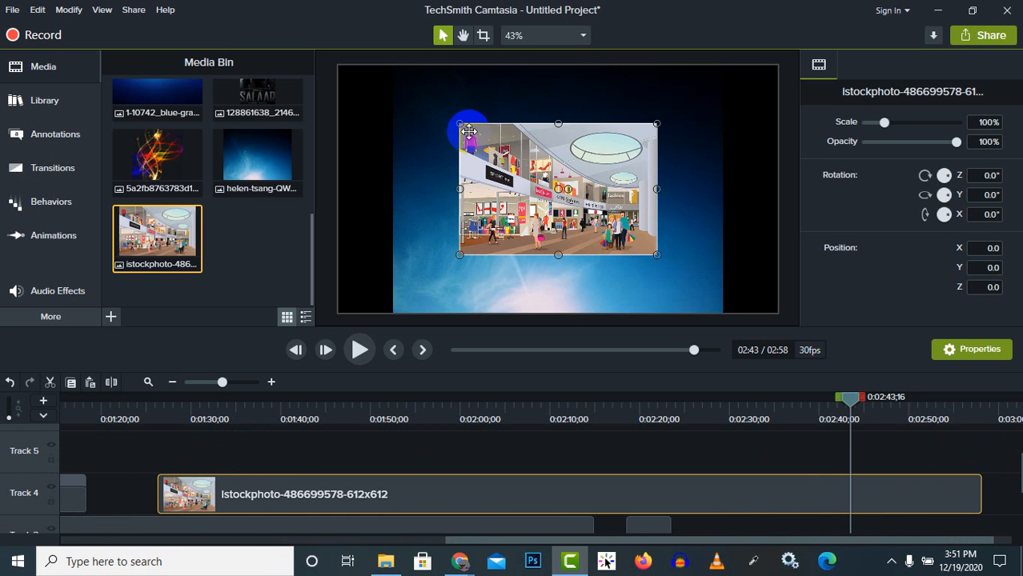
- Enlarge the shopping mall image to about 236% and position it at about X -40.7, Y 97.8 to fill the canvas
left_click_drag(458, 122, 340, 80)
left_click_drag(655, 251, 769, 292)
left_click_drag(658, 269, 632, 281)
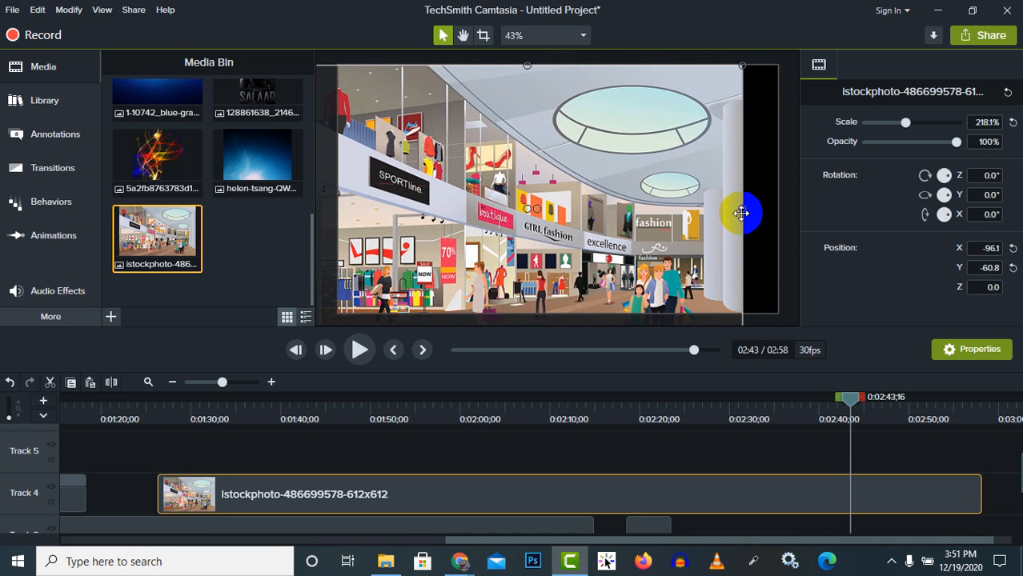
left_click_drag(742, 208, 776, 206)
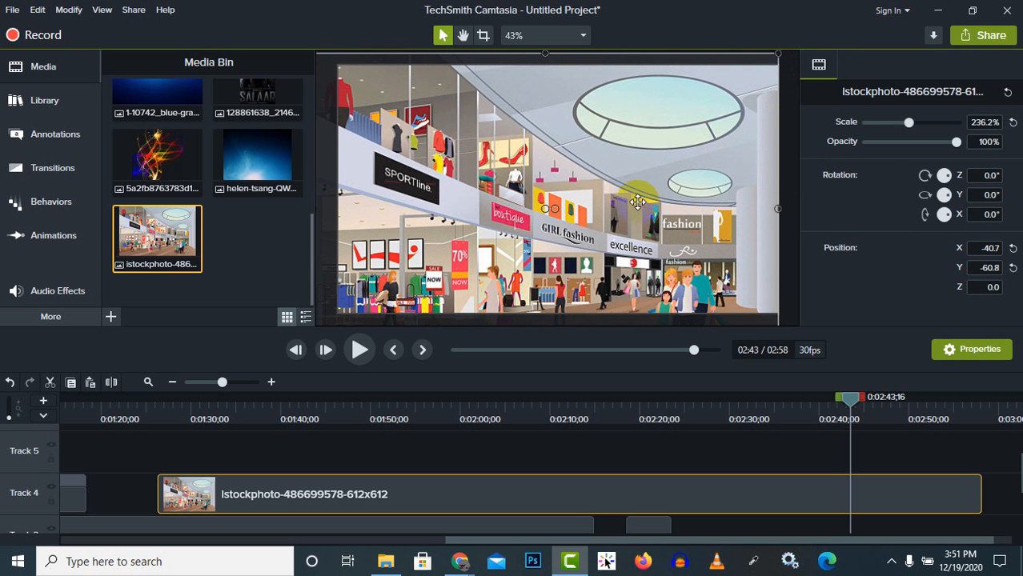
left_click_drag(639, 200, 633, 142)
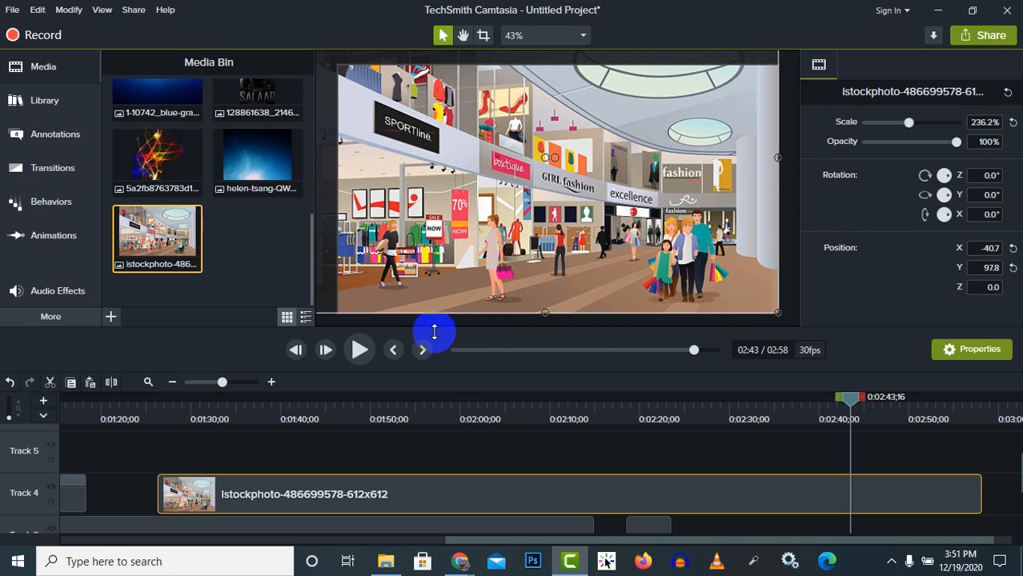
- Place the Avengers_Infinity_War green screen video on Track 5 at about 1:29, above the mall image
left_click(271, 276)
scroll(271, 276, "up", 5)
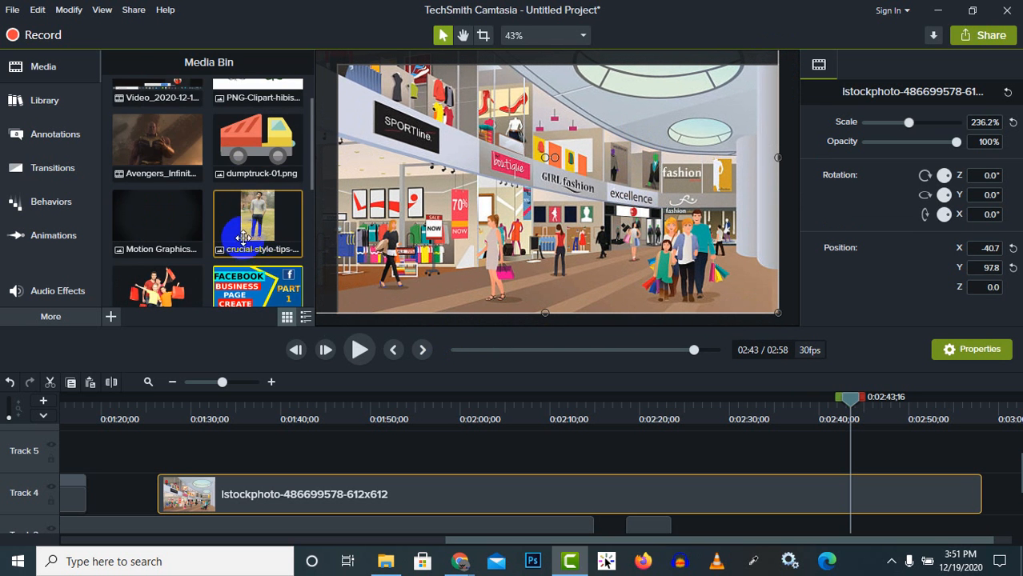
left_click(153, 140)
left_click_drag(152, 140, 192, 440)
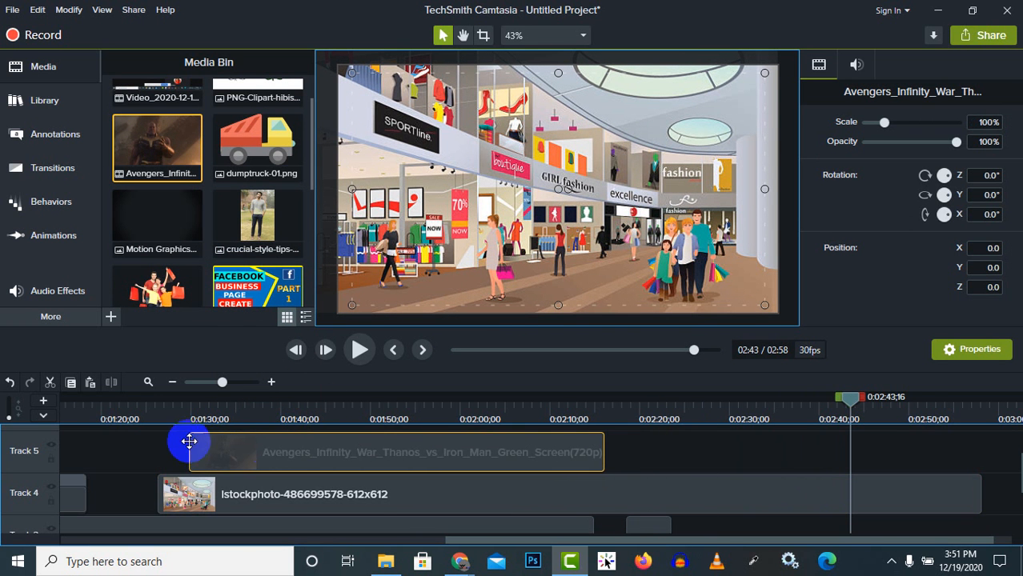
- Split the Avengers clip at 0:01:45;24, where the green screen footage begins, and remove the part before it
left_click(296, 400)
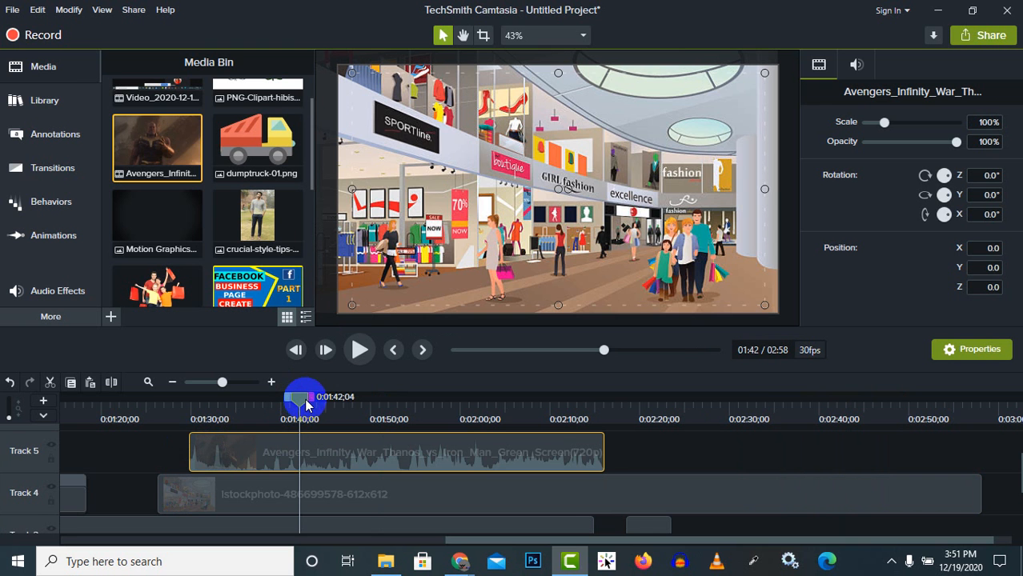
left_click_drag(305, 404, 340, 422)
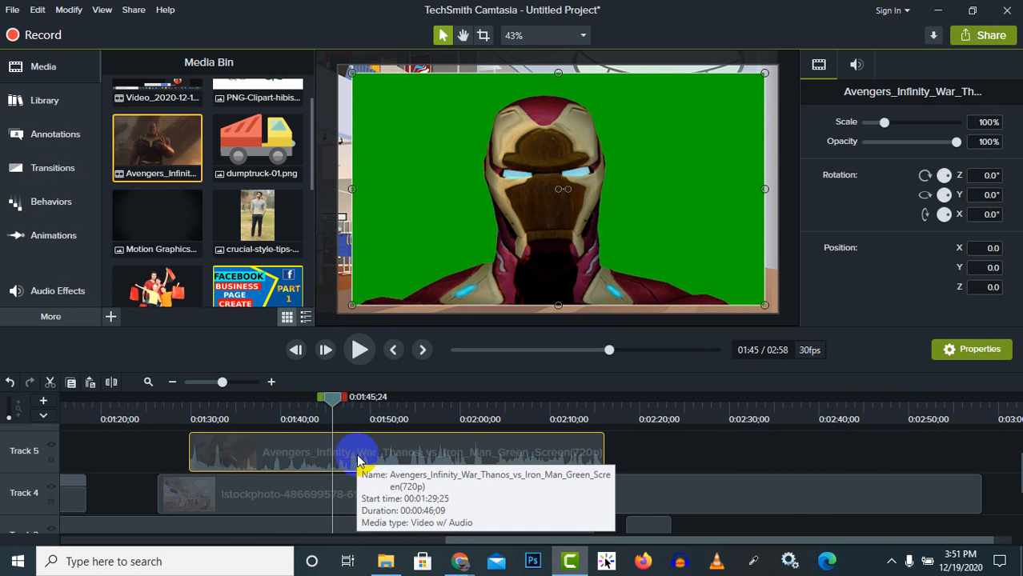
left_click(112, 382)
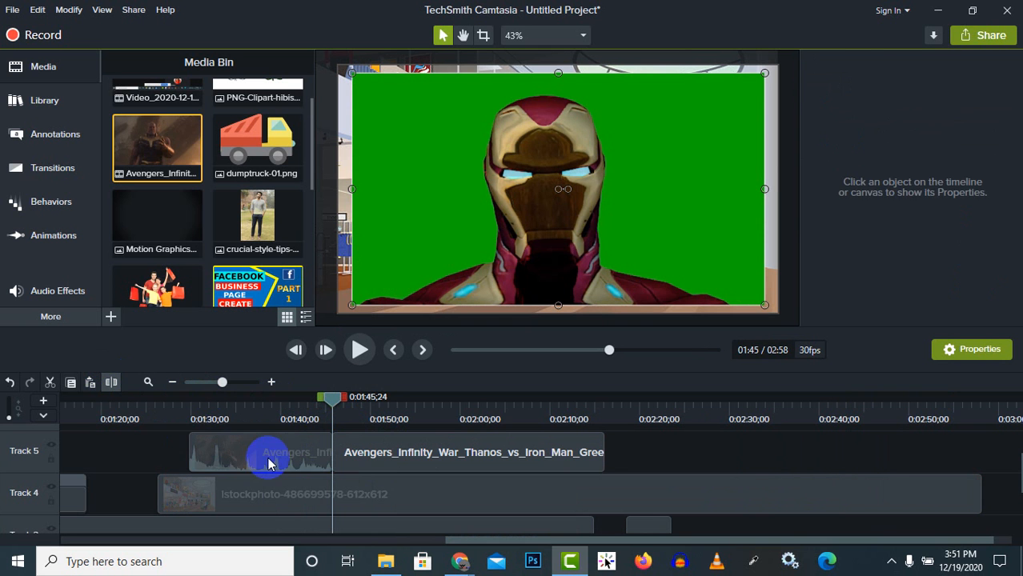
left_click(270, 464)
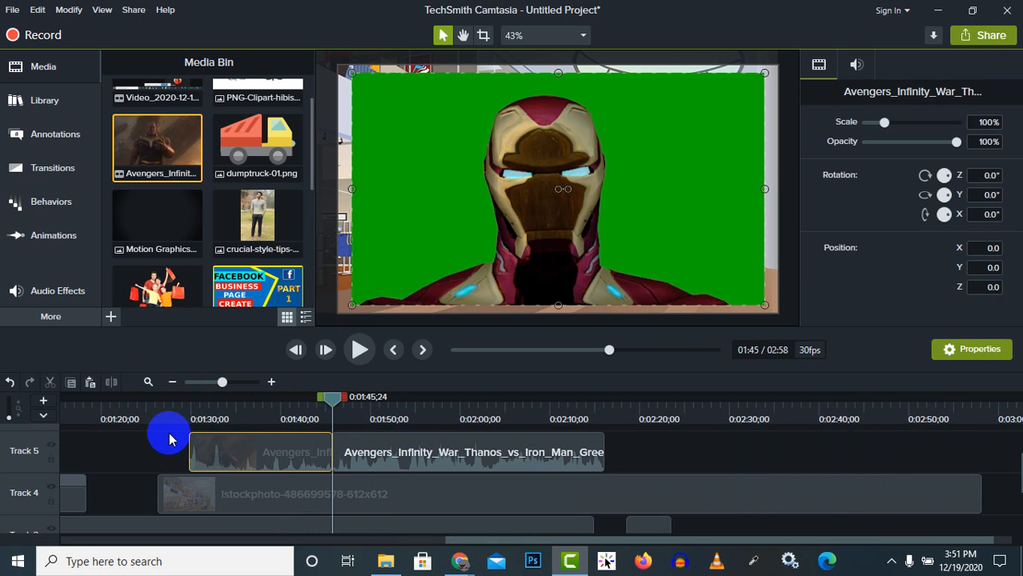
left_click(50, 383)
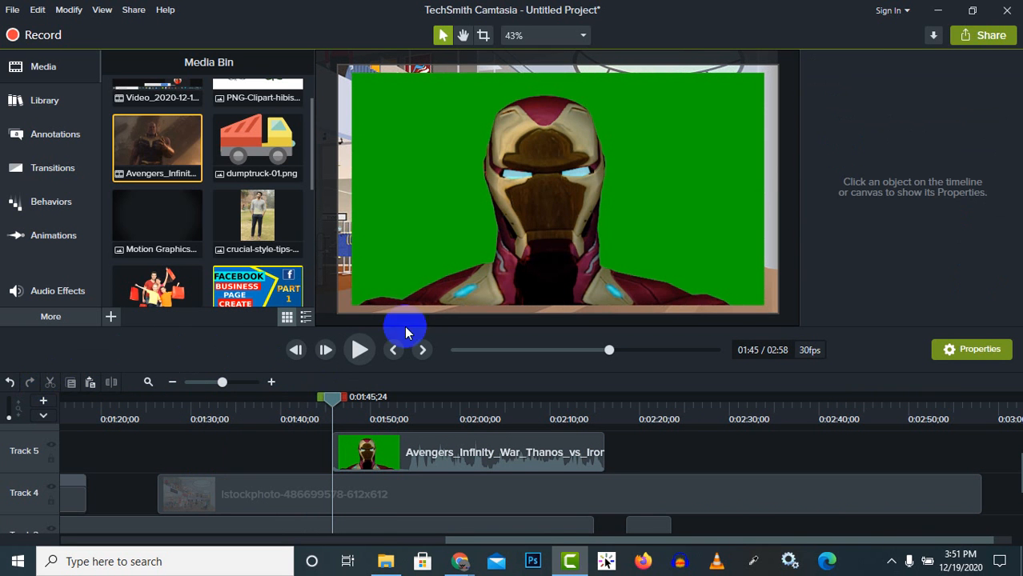
- Apply the Remove a Color visual effect to the Avengers clip, with the playhead at about 1:50
left_click_drag(333, 404, 373, 419)
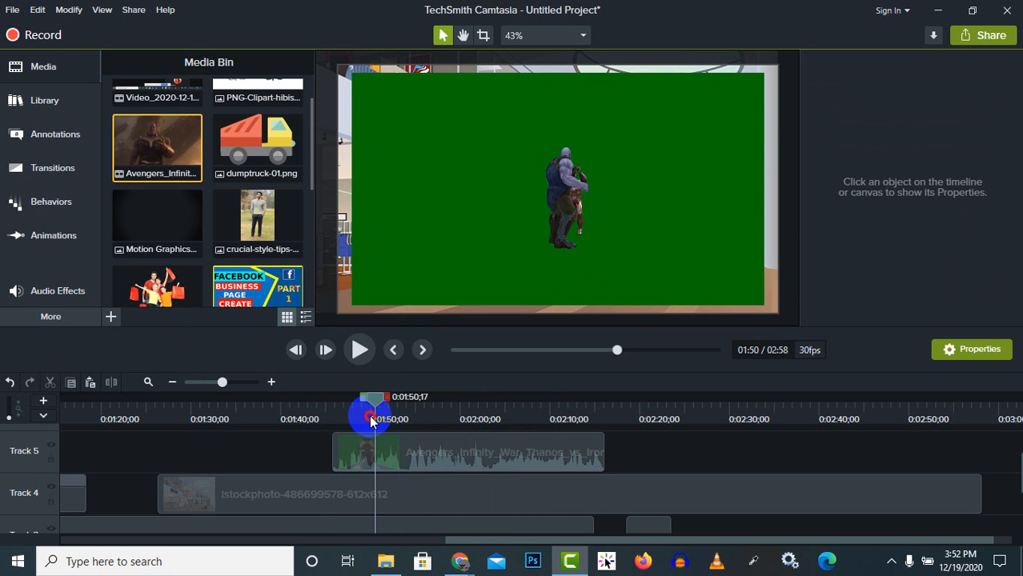
left_click(414, 458)
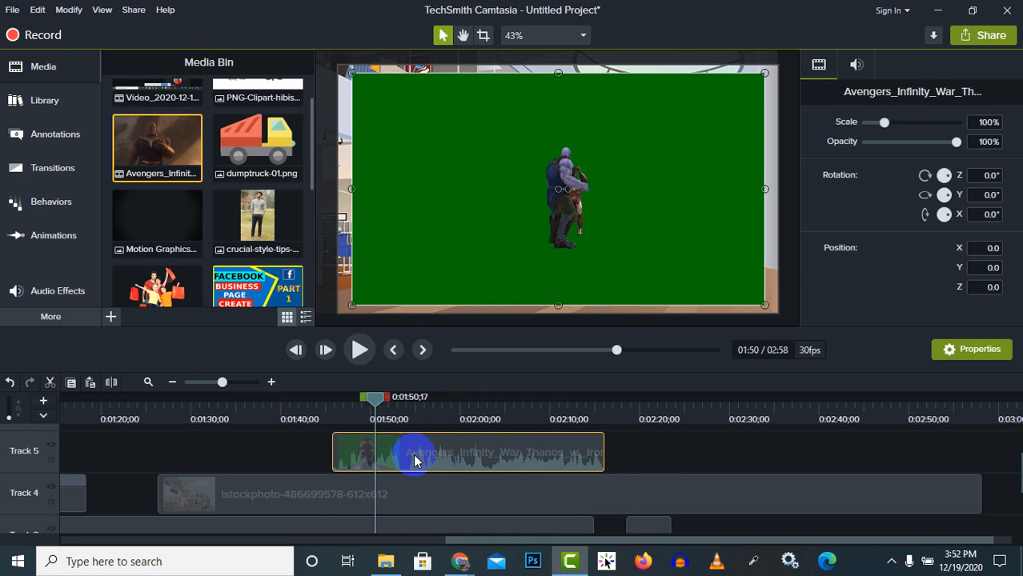
left_click(68, 325)
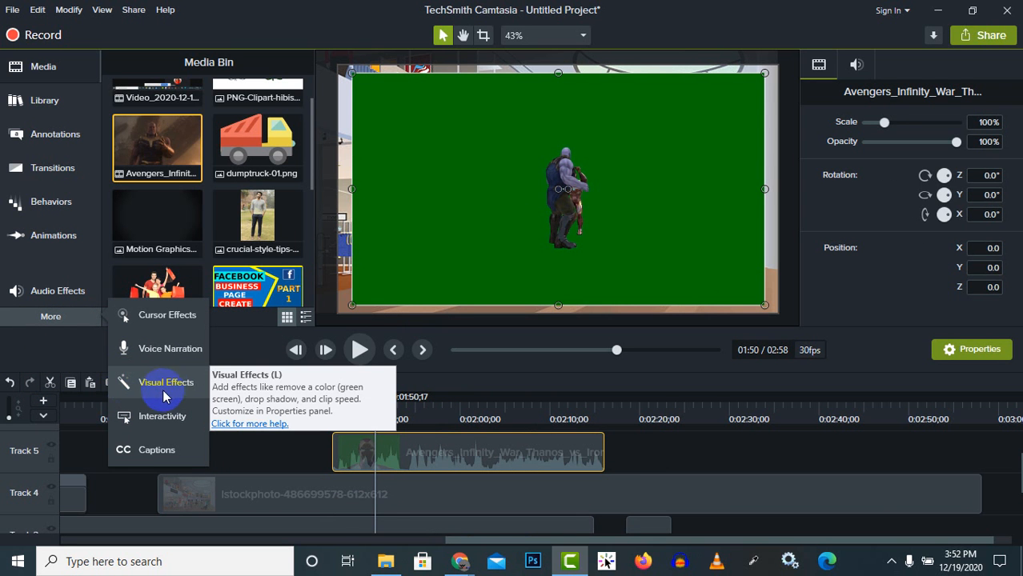
left_click(167, 387)
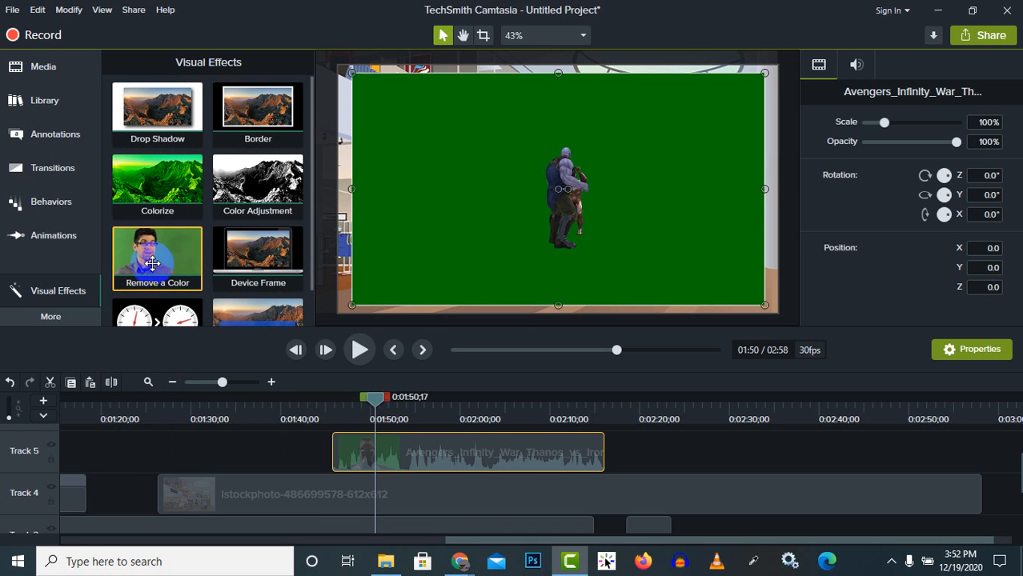
left_click_drag(170, 267, 418, 445)
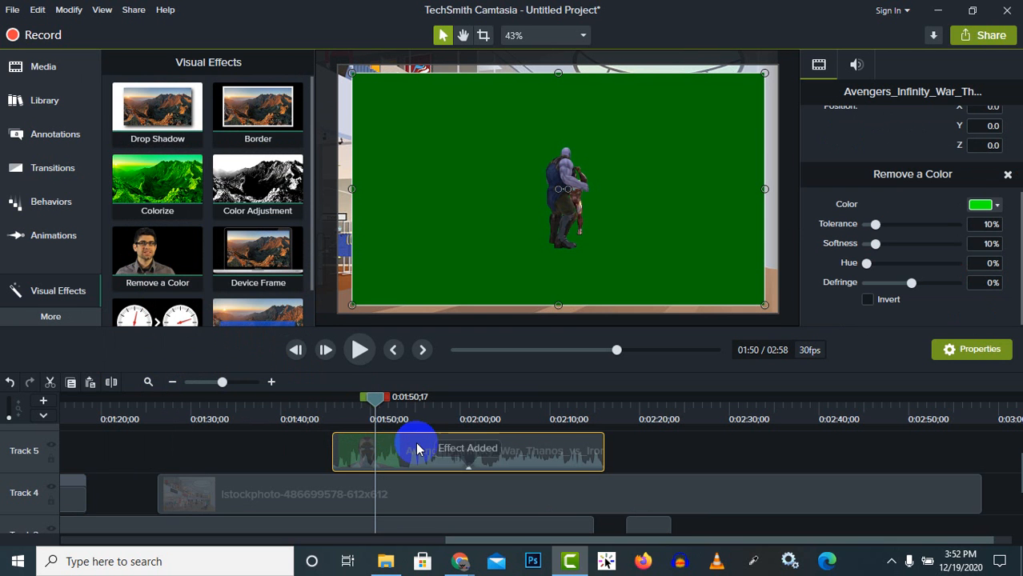
- Sample the clip's dark green background from the canvas as the color to remove
left_click(977, 207)
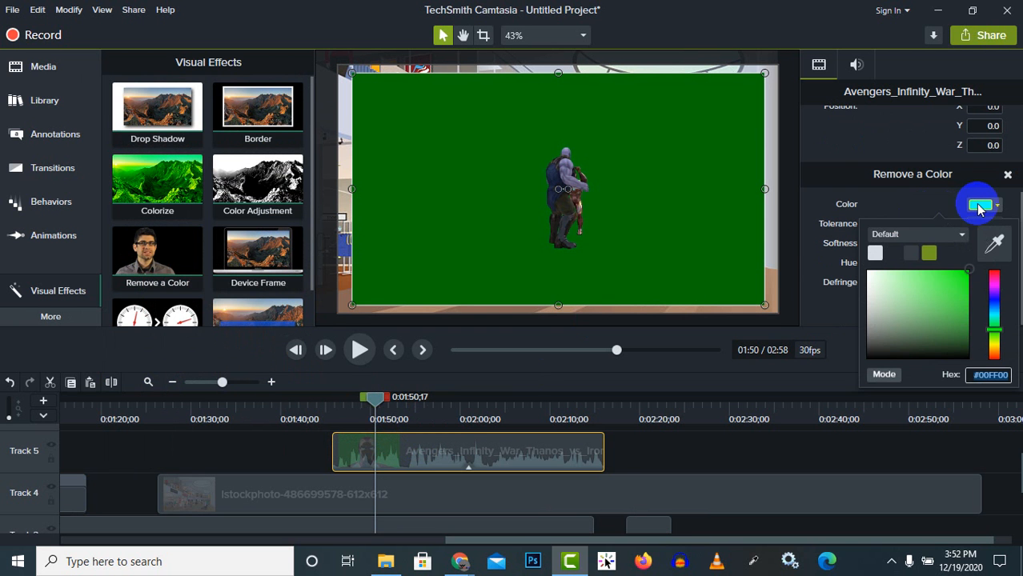
left_click(997, 247)
left_click(684, 202)
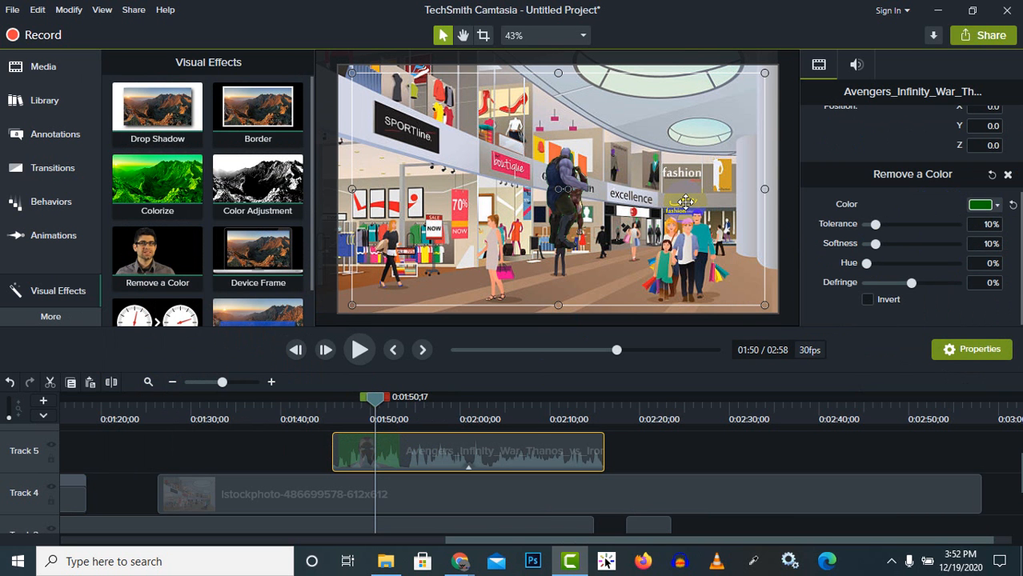
left_click(804, 278)
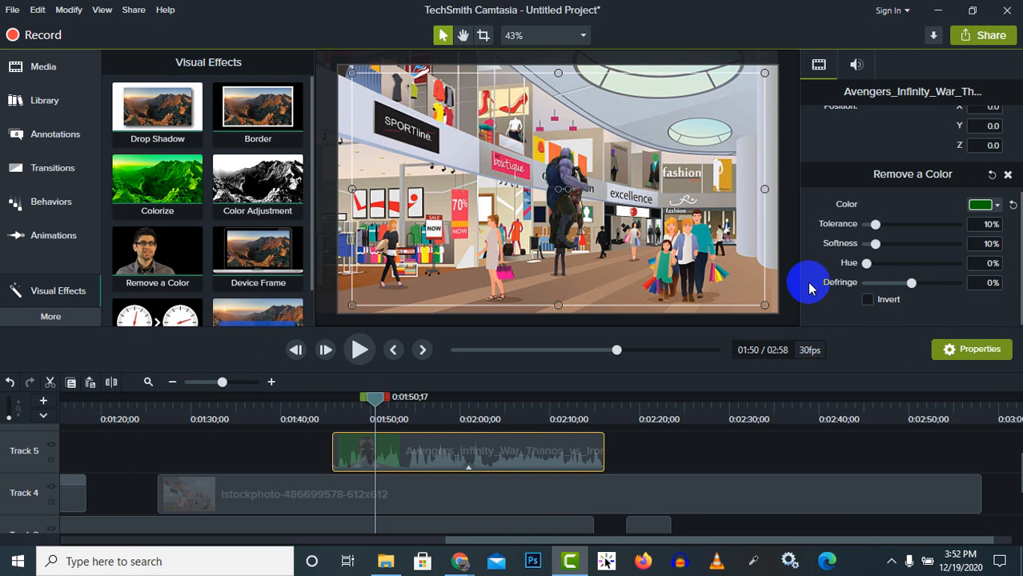
- Reposition the Avengers clip on the canvas to about X 74.9, Y -195.3, and preview it from its start
left_click(566, 200)
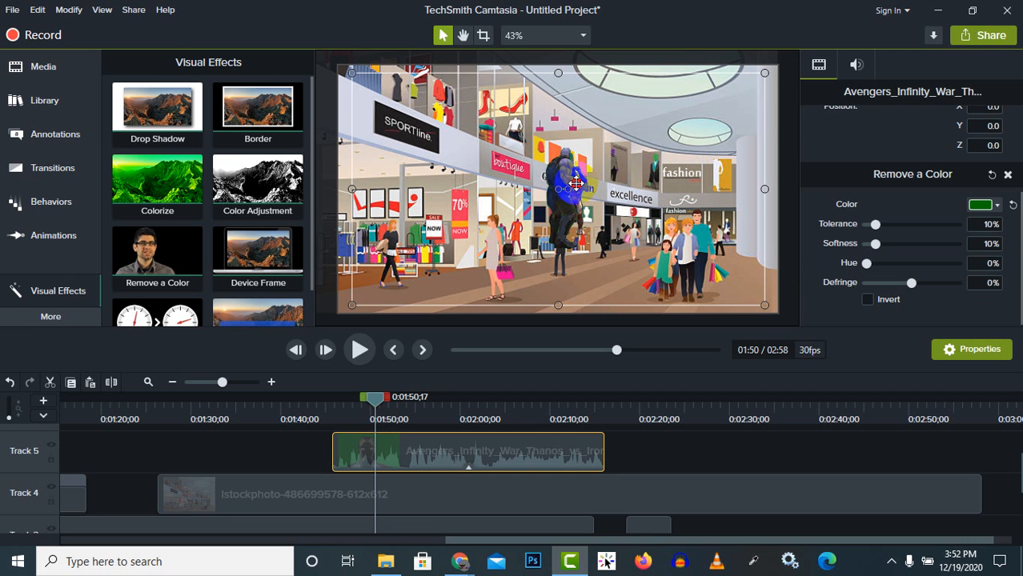
left_click_drag(576, 183, 600, 246)
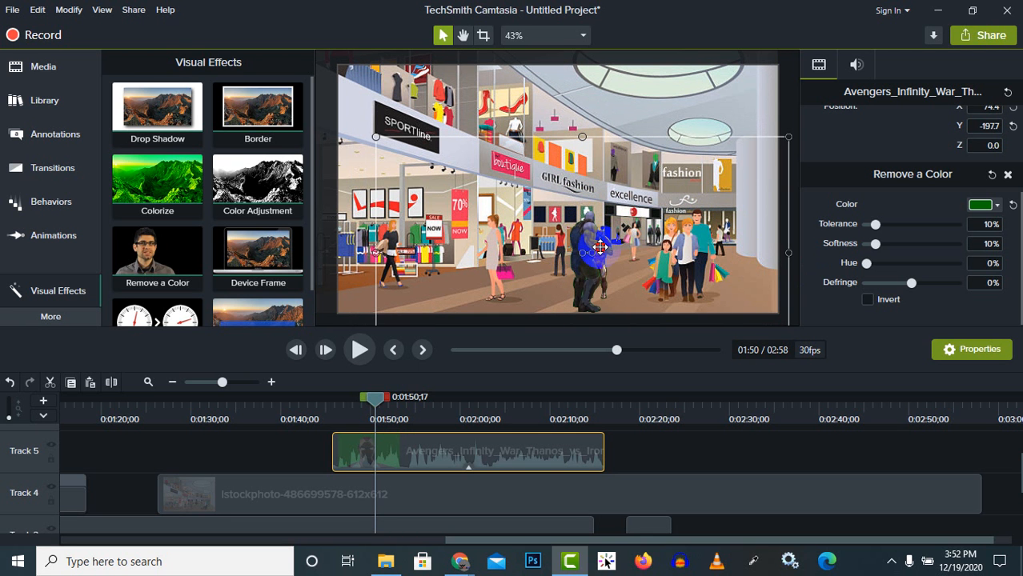
left_click_drag(376, 139, 373, 134)
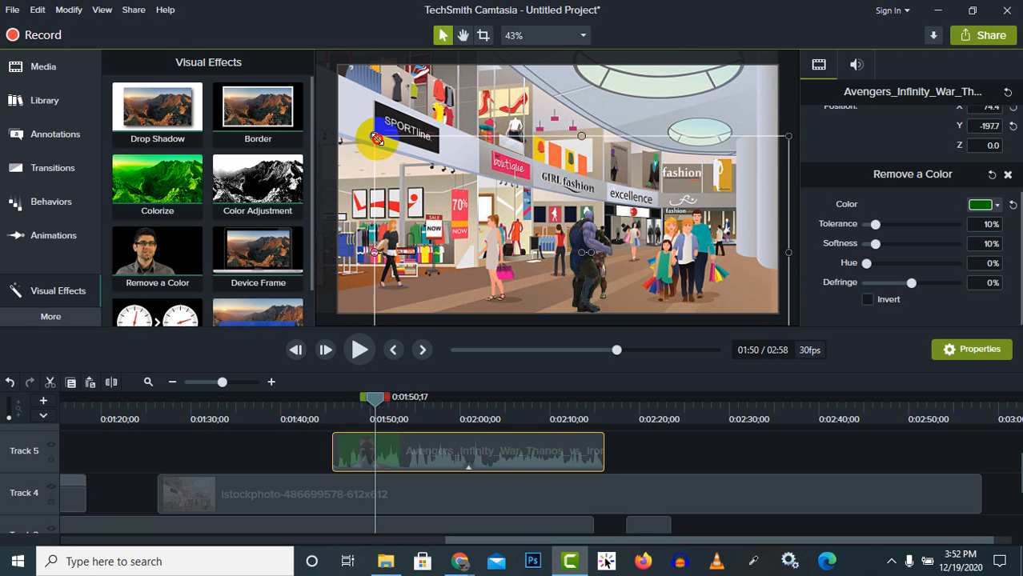
left_click_drag(678, 252, 679, 252)
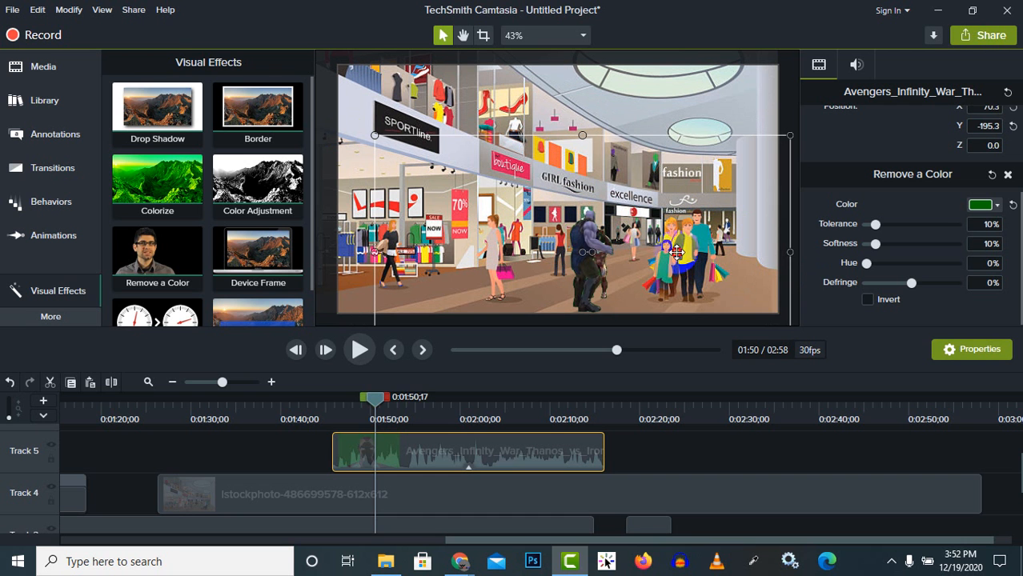
left_click_drag(375, 407, 324, 400)
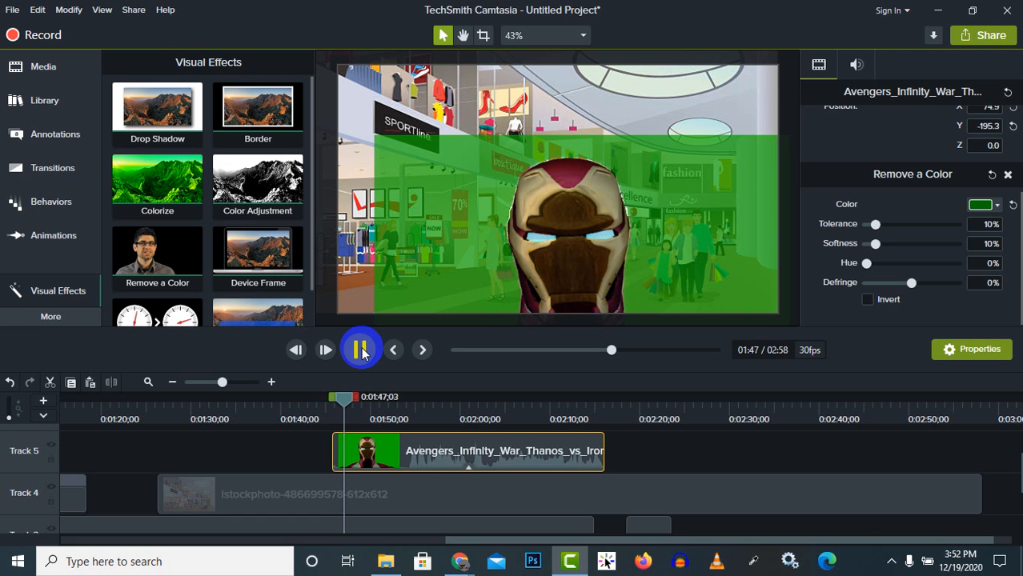
- Stop the preview, lock and hide Track 3, and hide Track 2 so that only the upper tracks show
left_click(360, 350)
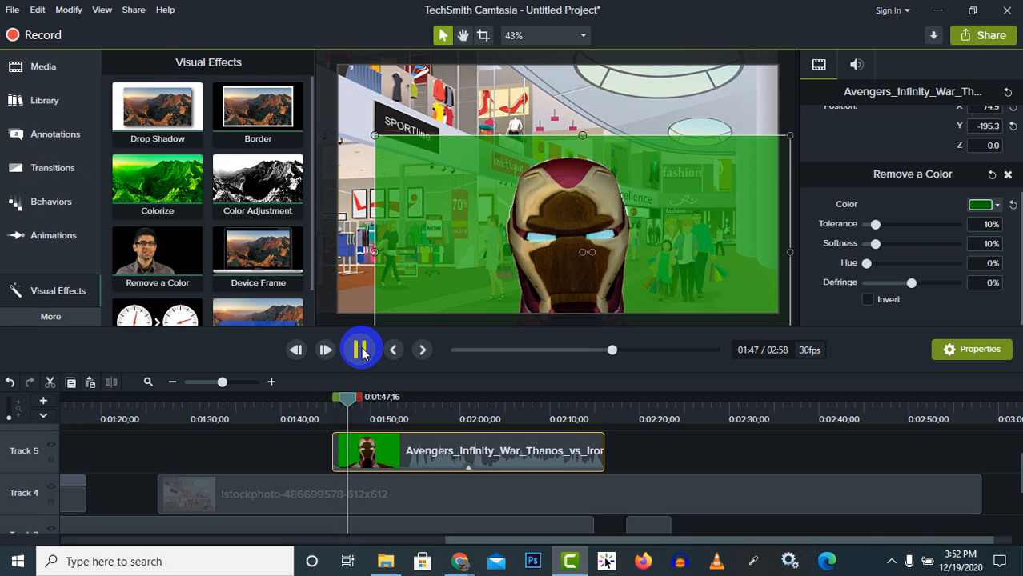
scroll(191, 483, "down", 2)
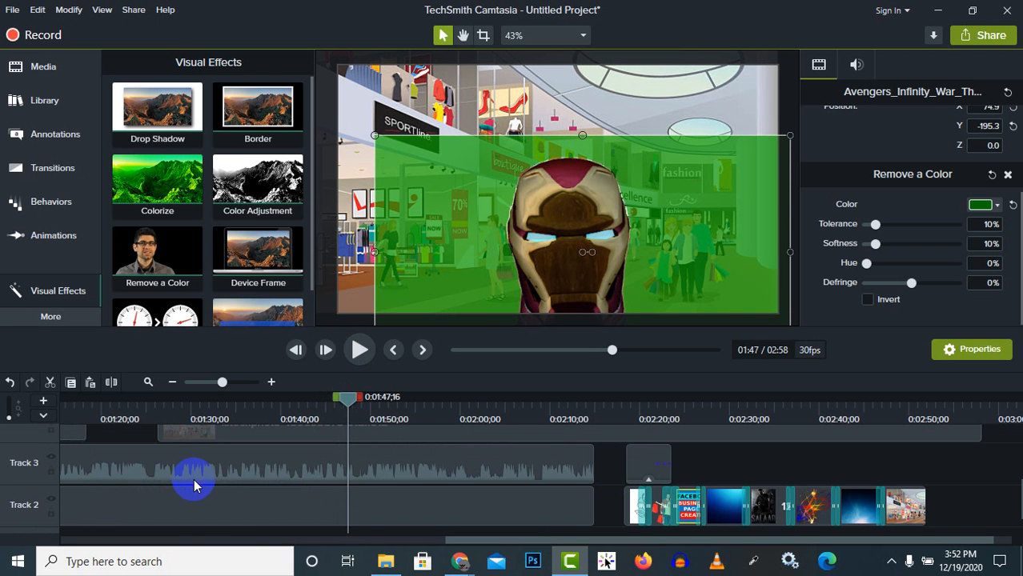
left_click(49, 473)
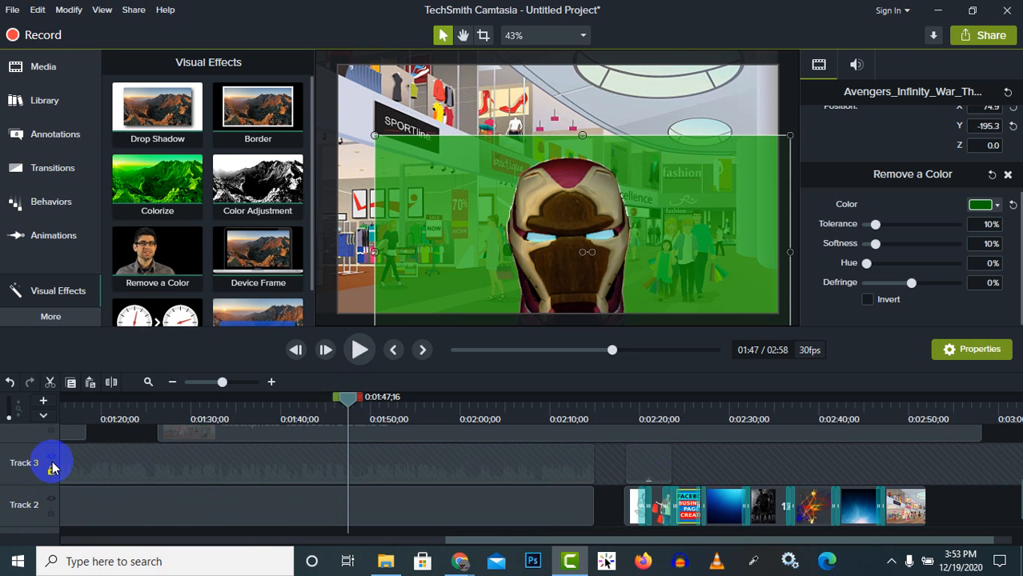
left_click(51, 469)
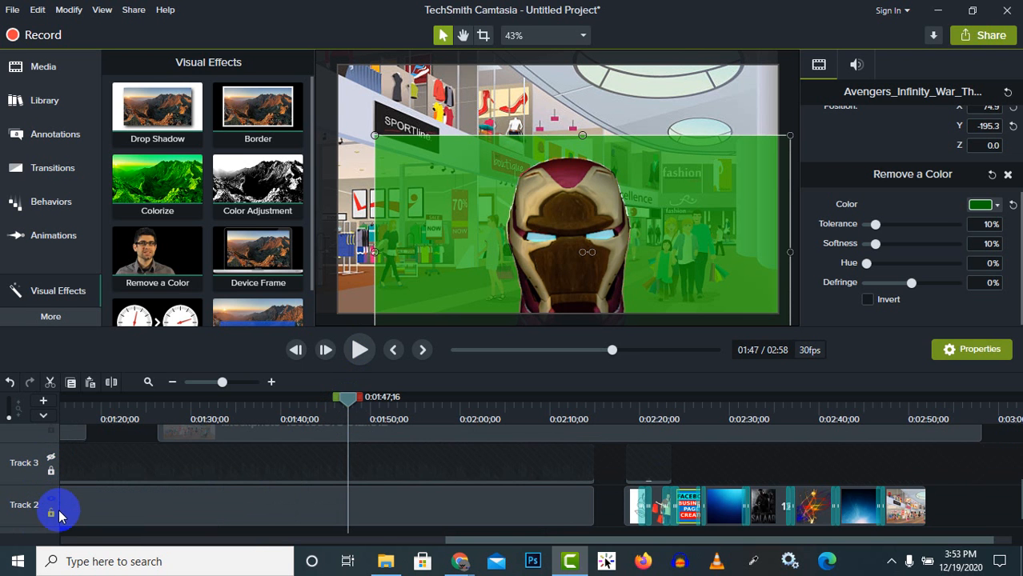
scroll(136, 508, "up", 1)
scroll(107, 508, "down", 2)
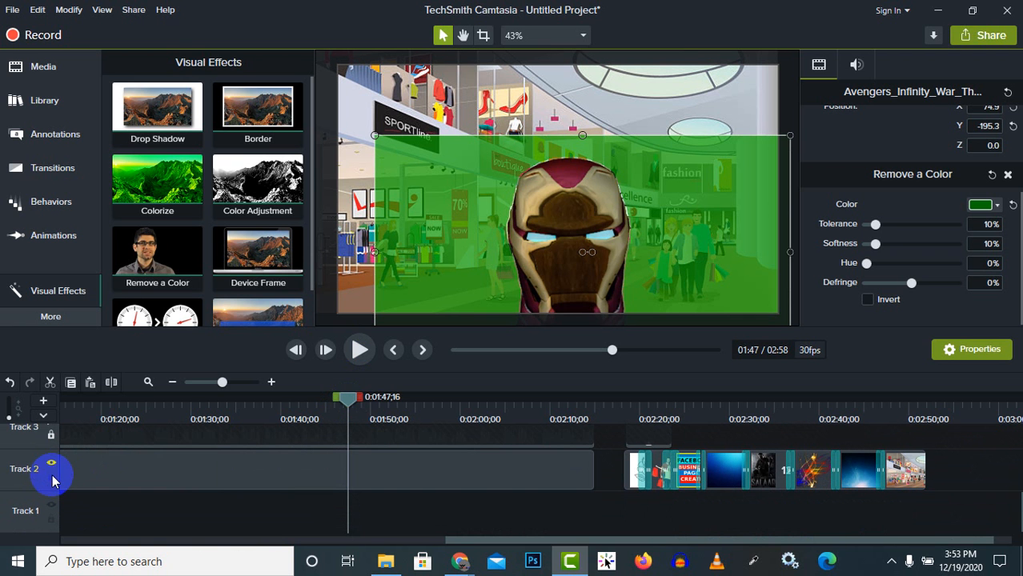
left_click(51, 469)
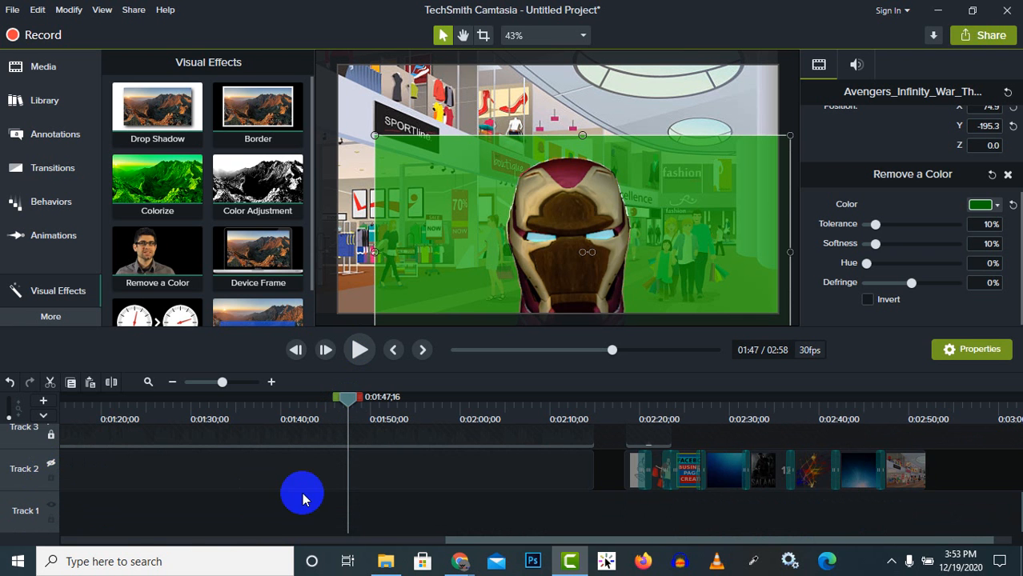
- Preview the Avengers clip over the shopping mall background from 1:47 to about 2:04
scroll(308, 480, "up", 2)
left_click(358, 352)
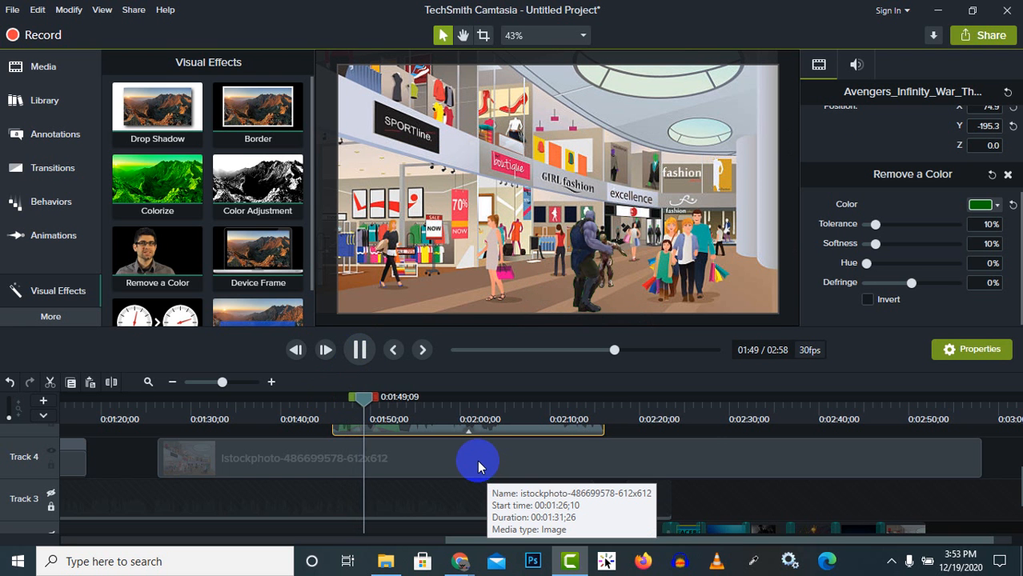
scroll(481, 468, "up", 1)
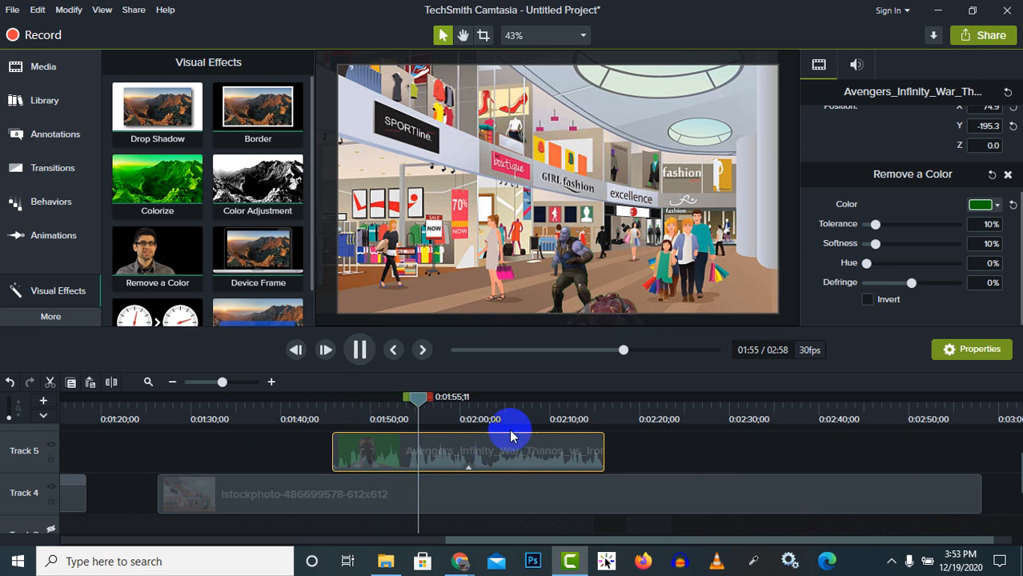
left_click(362, 352)
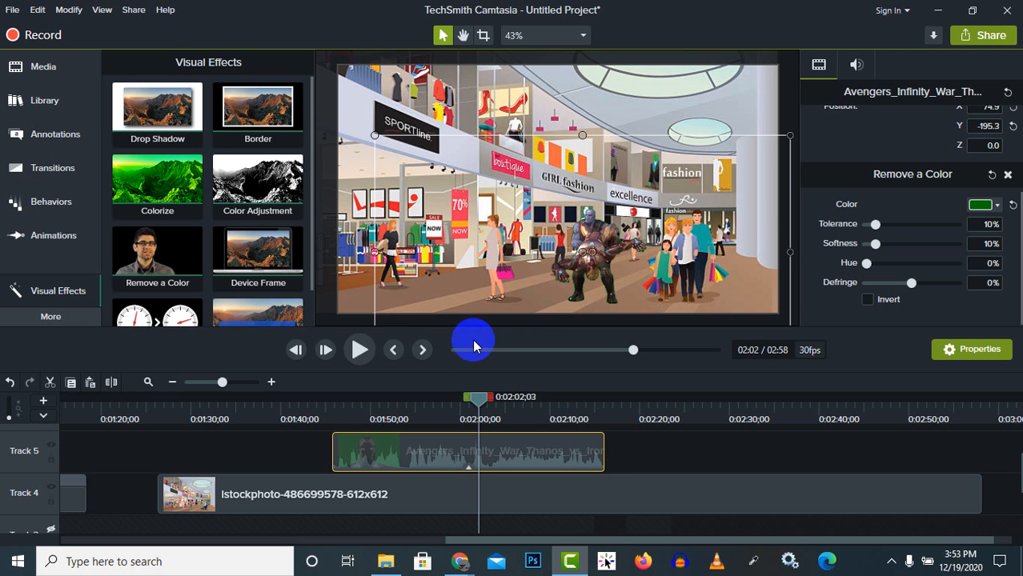
left_click(357, 350)
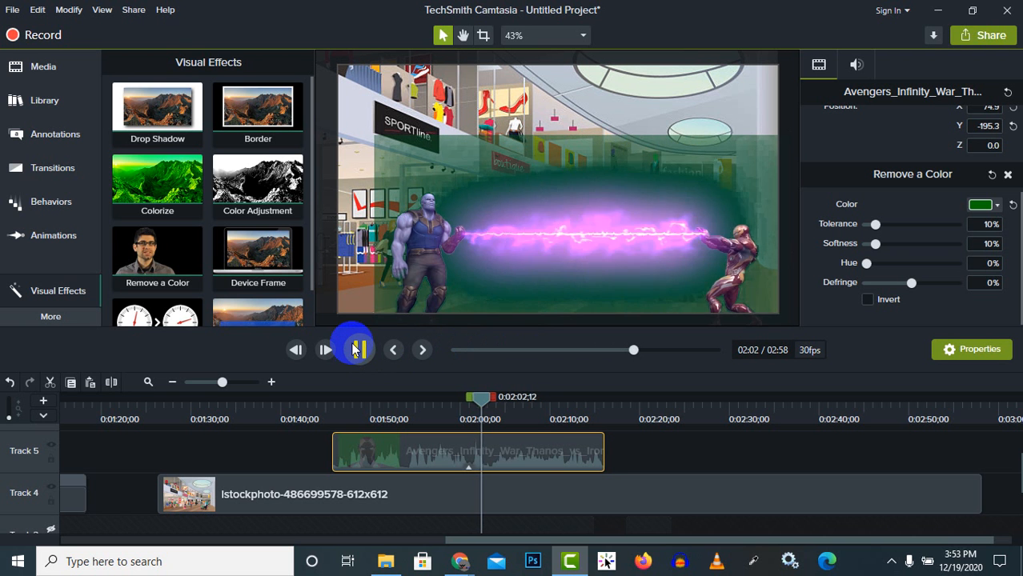
left_click(470, 195)
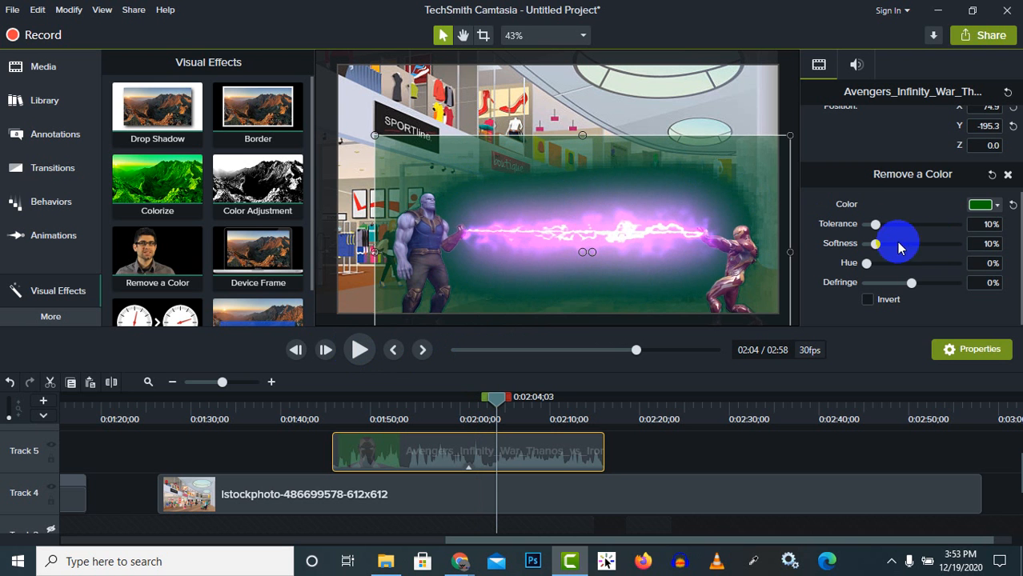
- Set Remove a Color to 24% tolerance, 14% softness, 62% hue and 20% defringe, and preview the clip from 0:01:50;25
left_click_drag(877, 229, 922, 286)
left_click(355, 439)
left_click(376, 414)
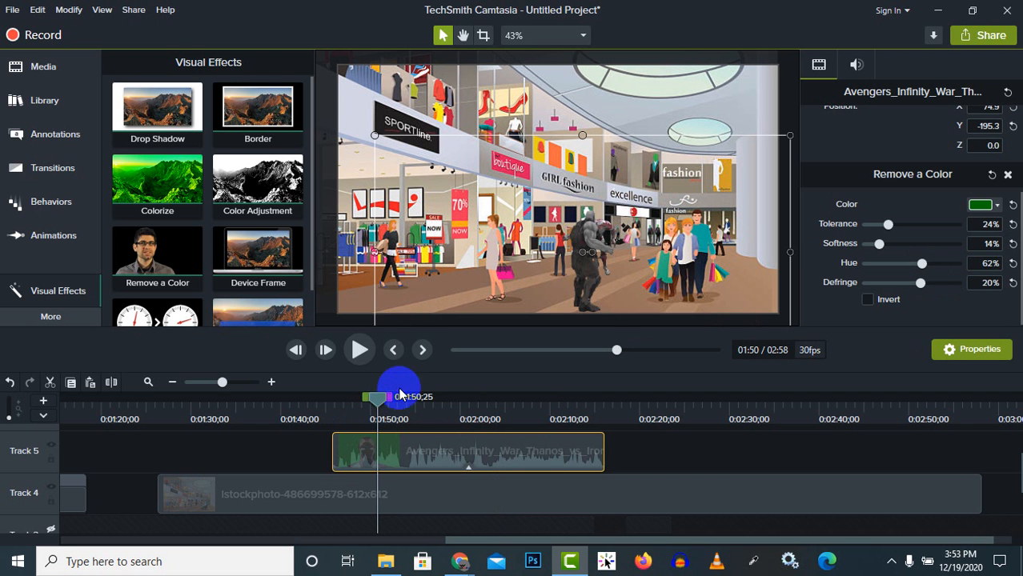
left_click(358, 349)
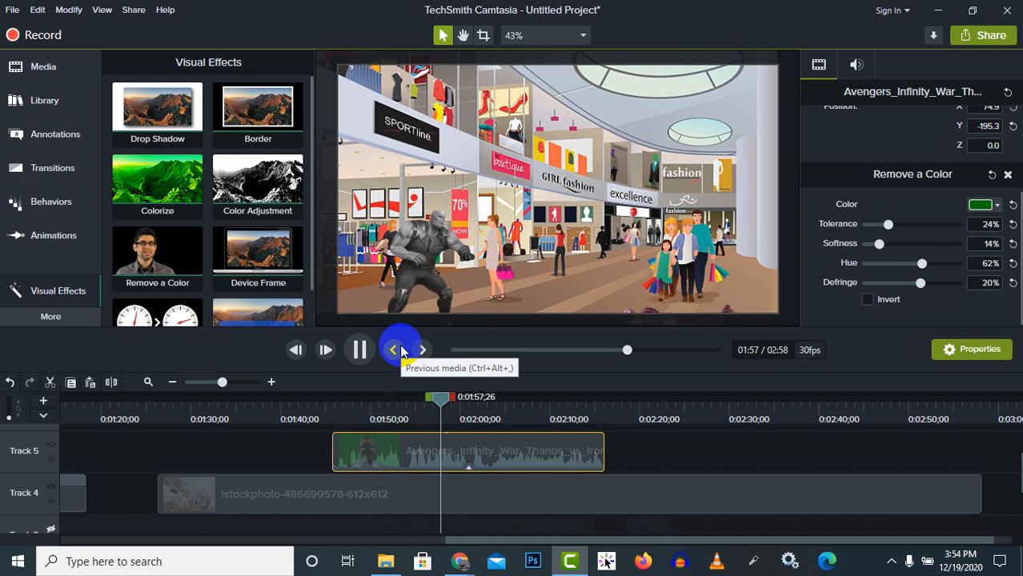
left_click(360, 349)
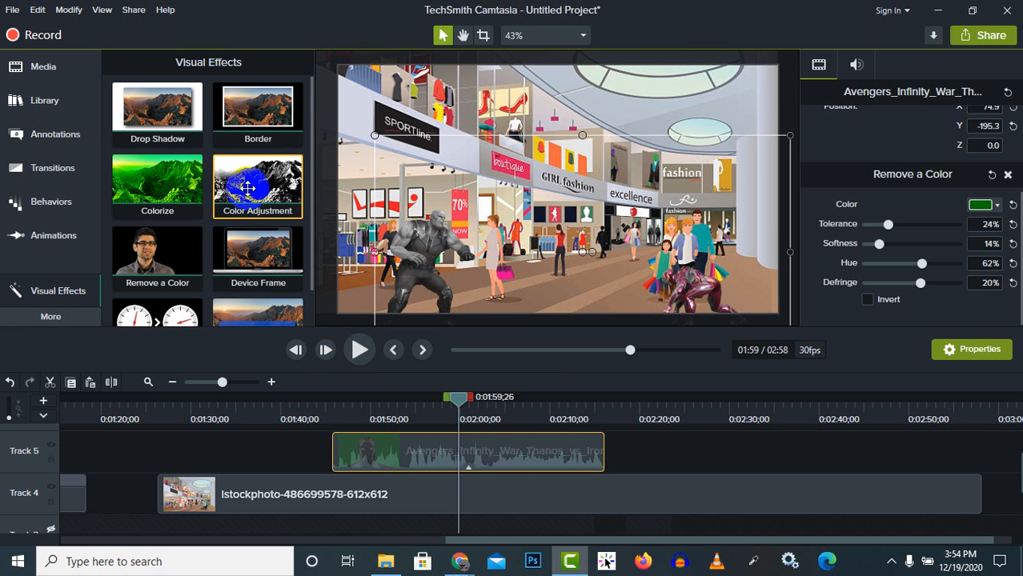
- Apply the Device Frame visual effect to the Avengers clip, using the Desktop type
scroll(258, 212, "down", 1)
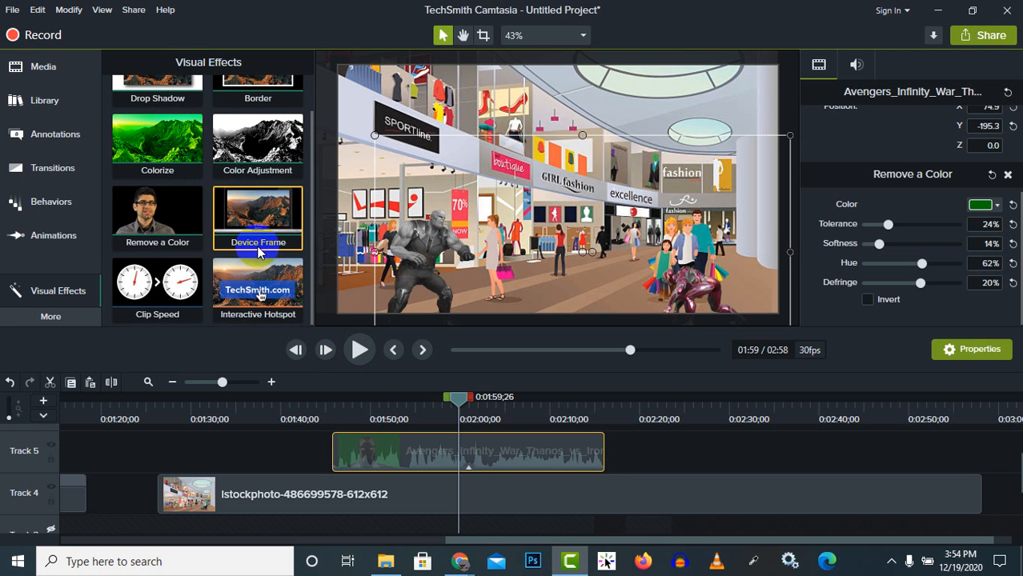
left_click_drag(258, 215, 510, 212)
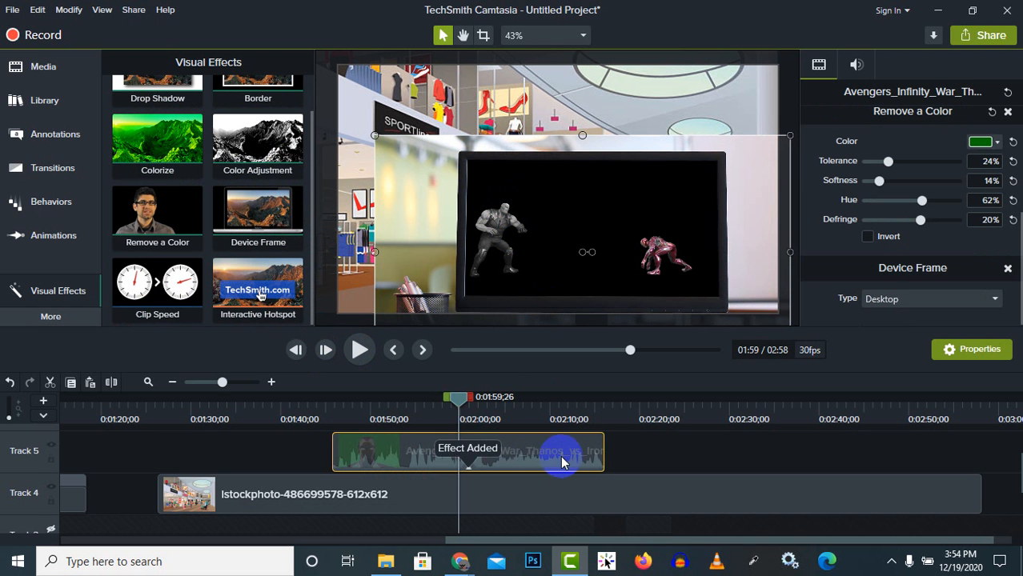
scroll(562, 463, "down", 2)
scroll(561, 466, "up", 2)
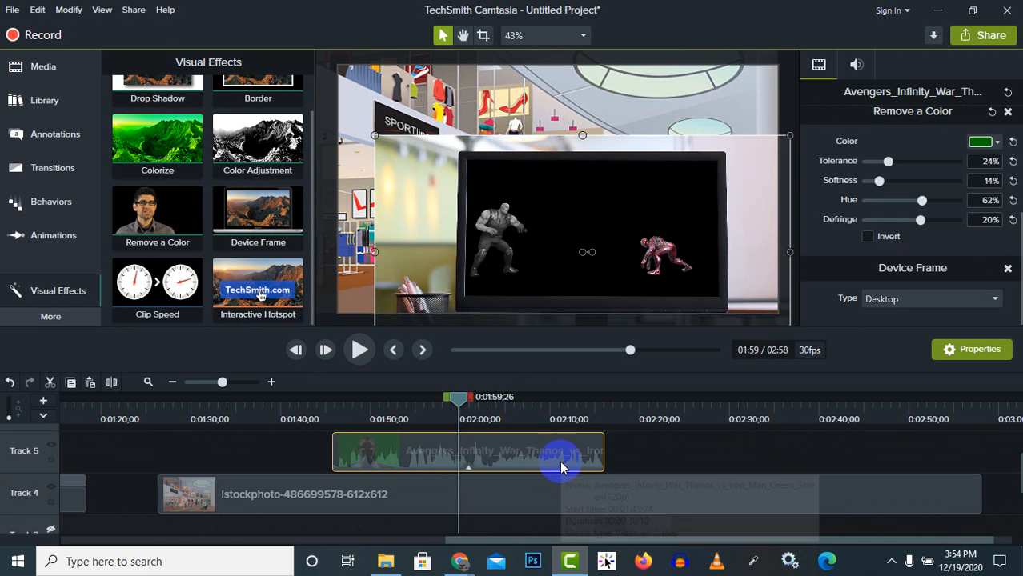
scroll(513, 461, "up", 1)
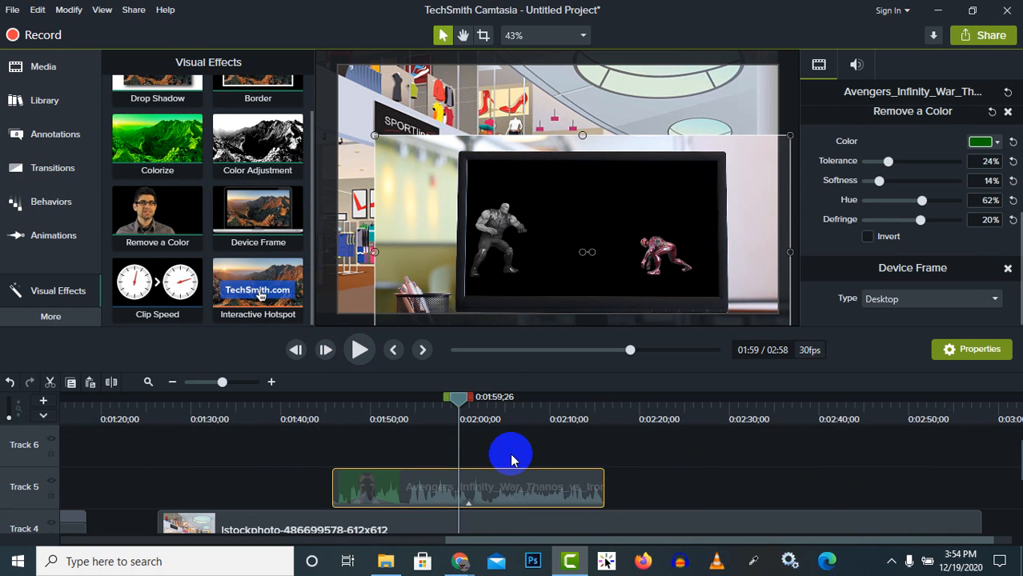
scroll(511, 458, "down", 3)
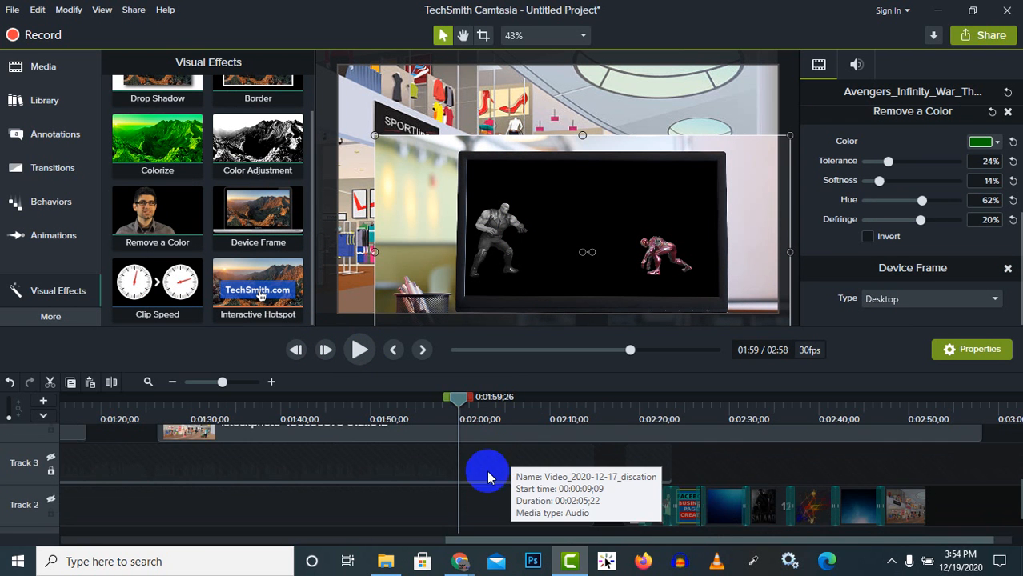
scroll(488, 476, "up", 3)
scroll(488, 474, "up", 1)
scroll(487, 475, "down", 1)
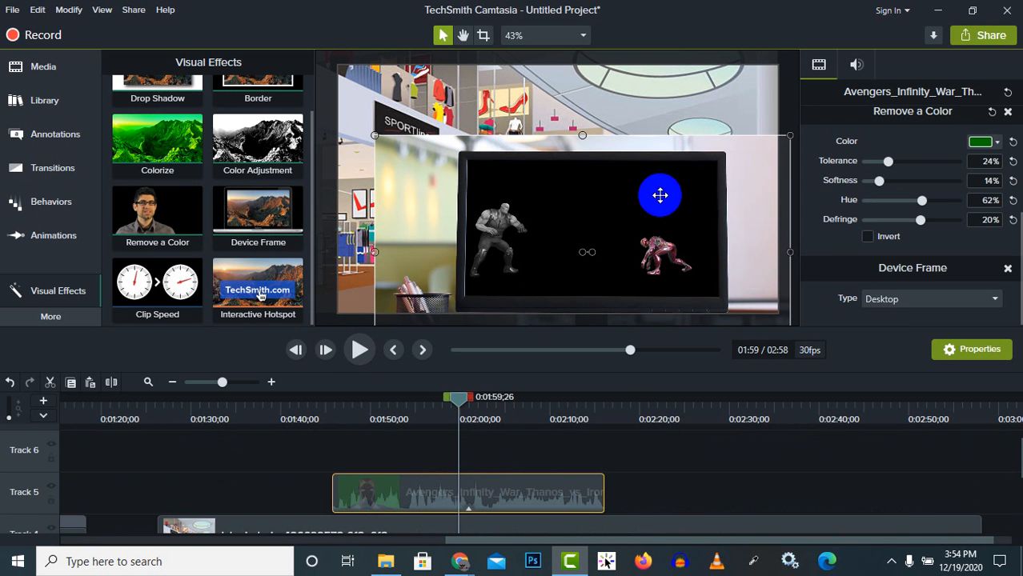
- Reposition the framed Avengers clip on the canvas to about X 37.9, Y -21.7, and preview it
left_click_drag(629, 238, 618, 188)
left_click(359, 350)
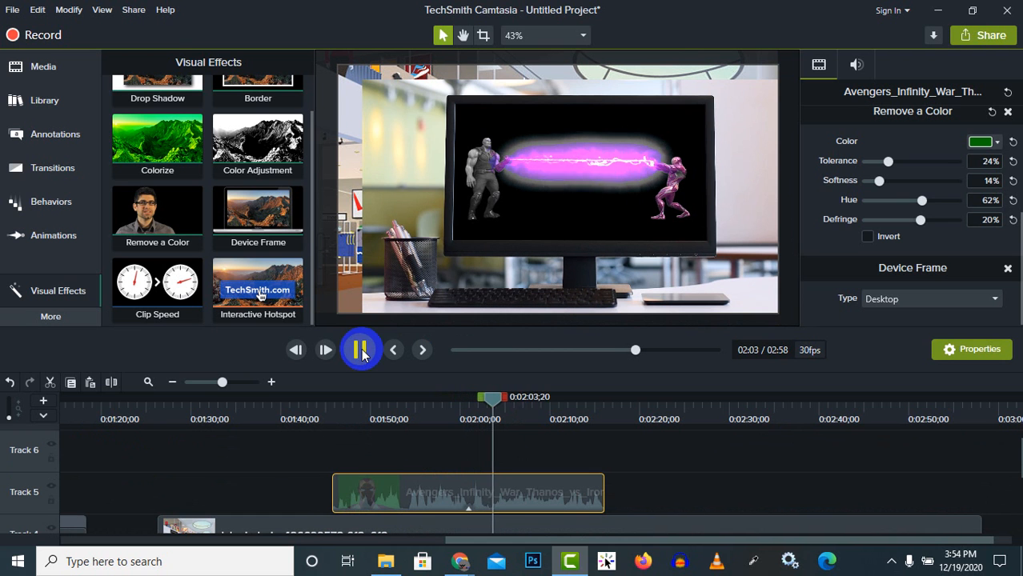
left_click(360, 351)
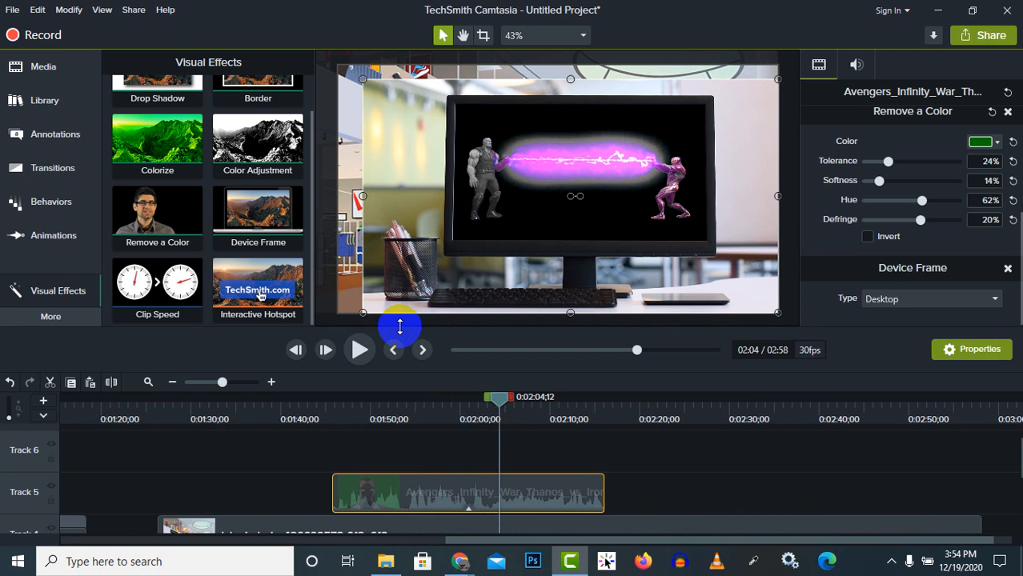
- Compare the iPhone and MacBook Pro device frames on the Avengers clip, and set the frame type to iPhone
left_click(966, 305)
left_click(890, 337)
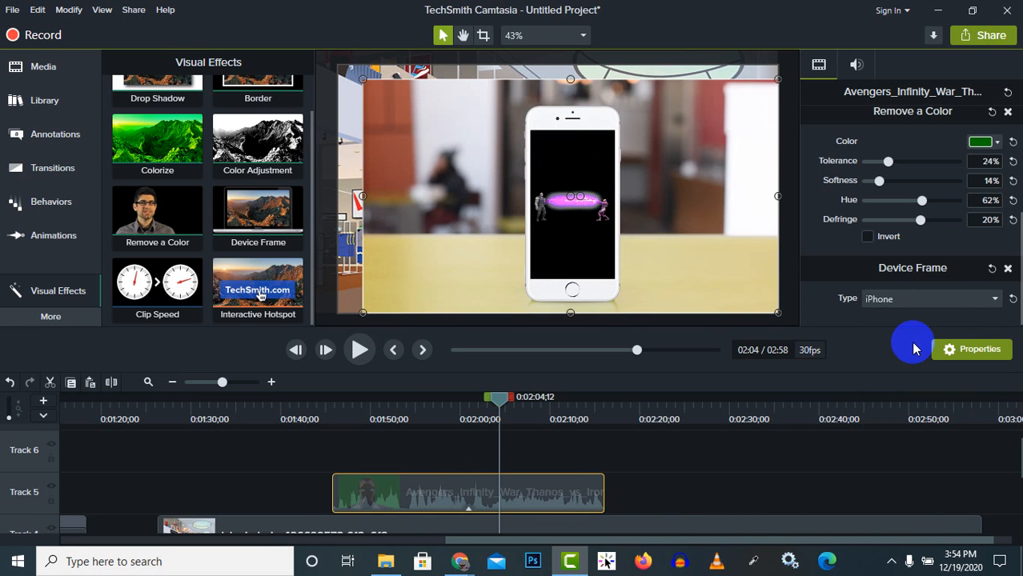
left_click(989, 298)
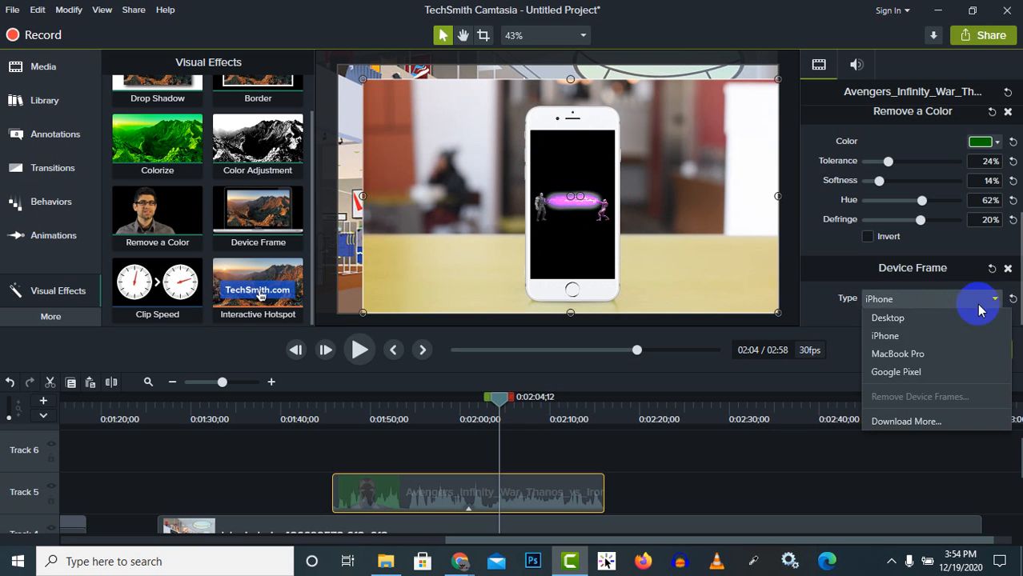
left_click(919, 355)
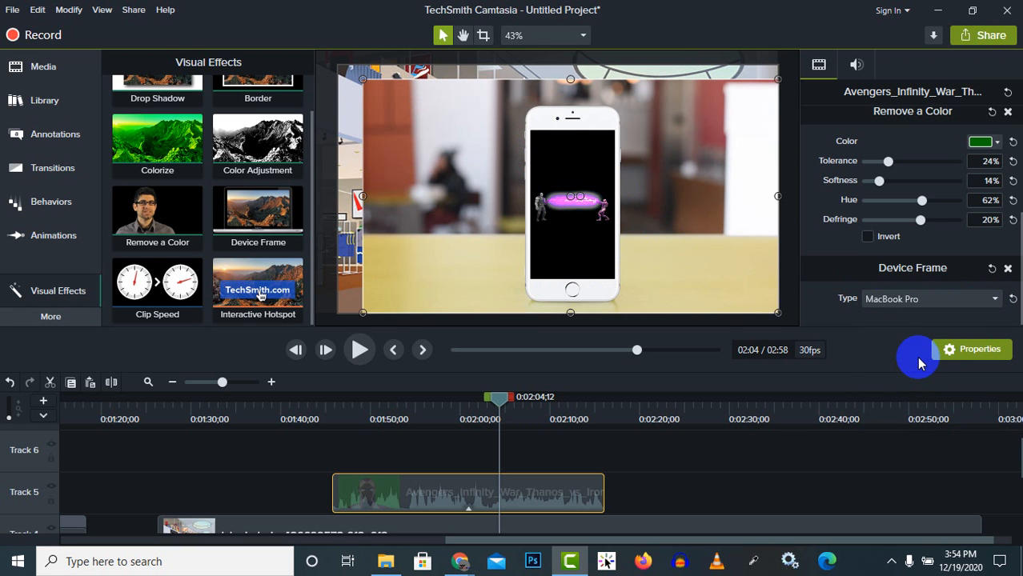
left_click(930, 302)
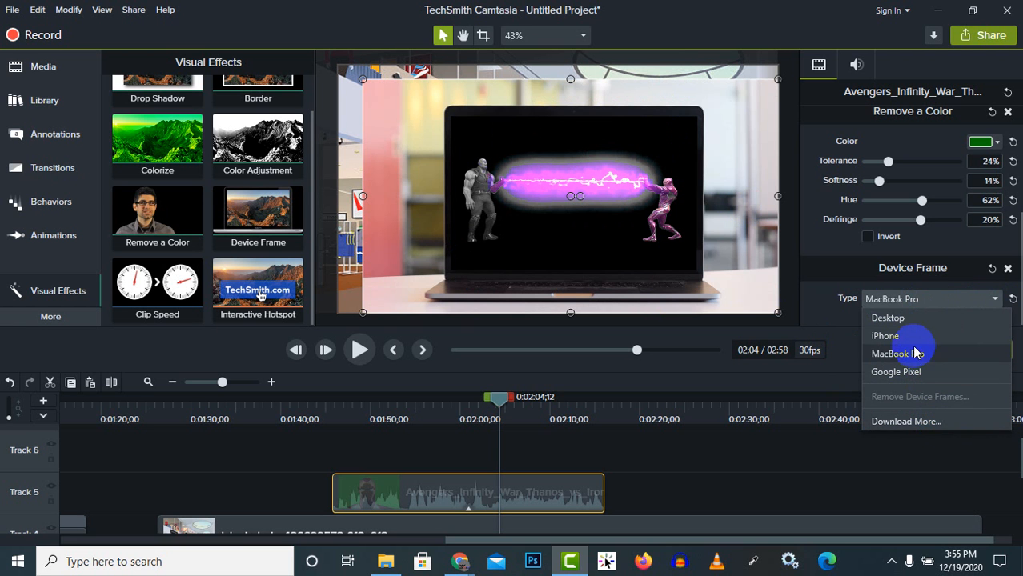
left_click(889, 337)
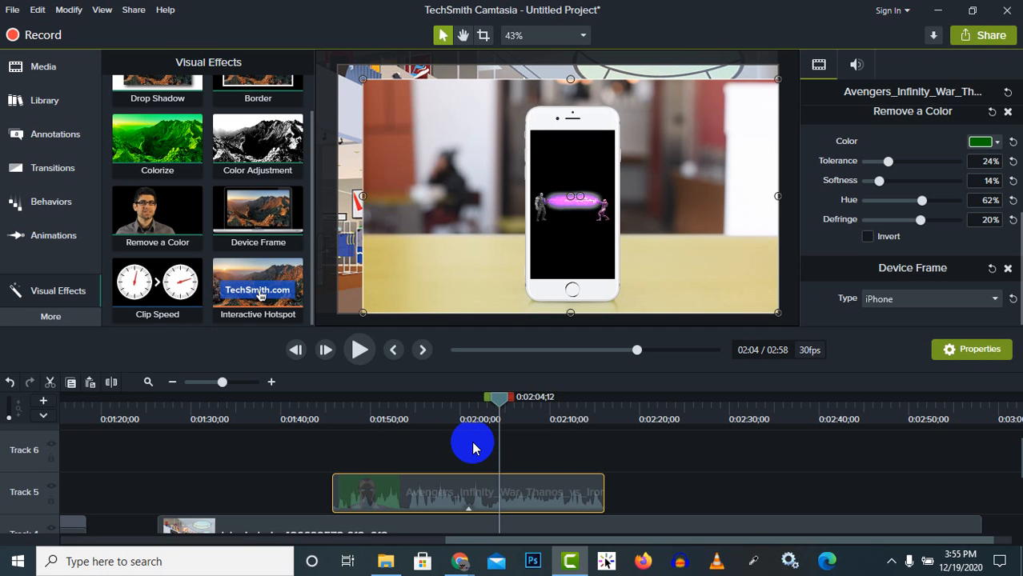
- Split the Avengers clip on Track 5 at 0:02:04;12
left_click(44, 317)
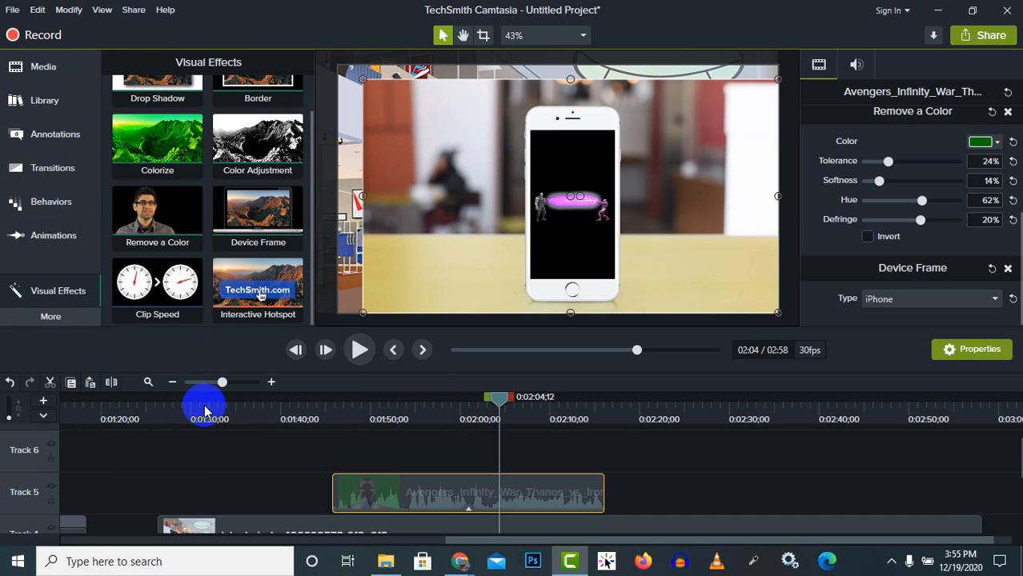
left_click(149, 383)
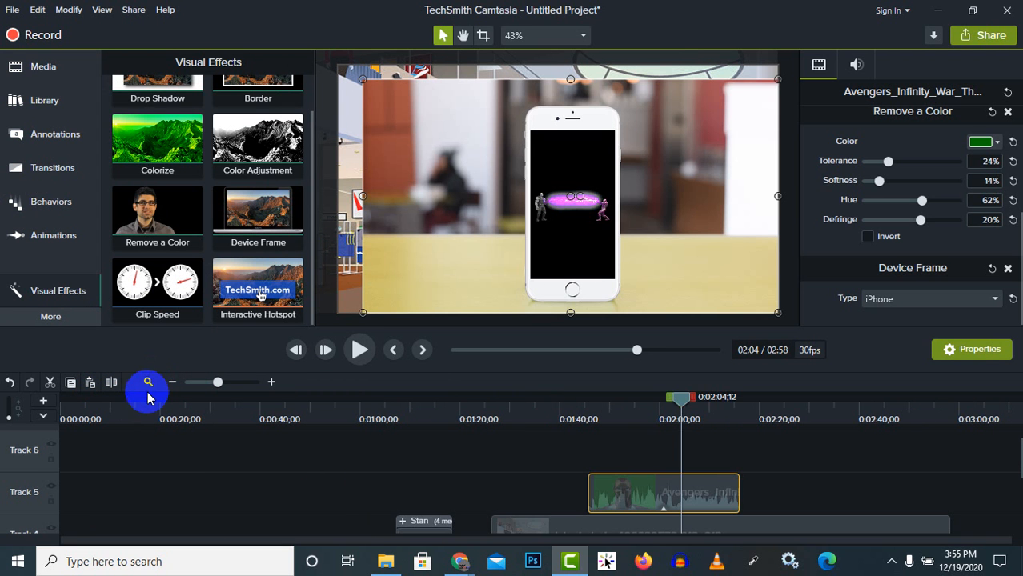
left_click(222, 386)
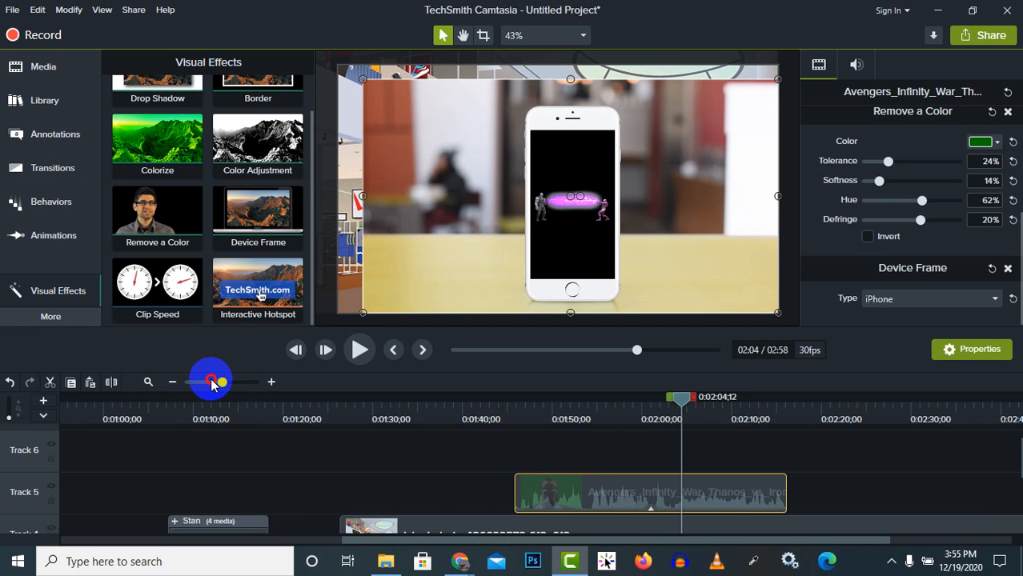
left_click(169, 384)
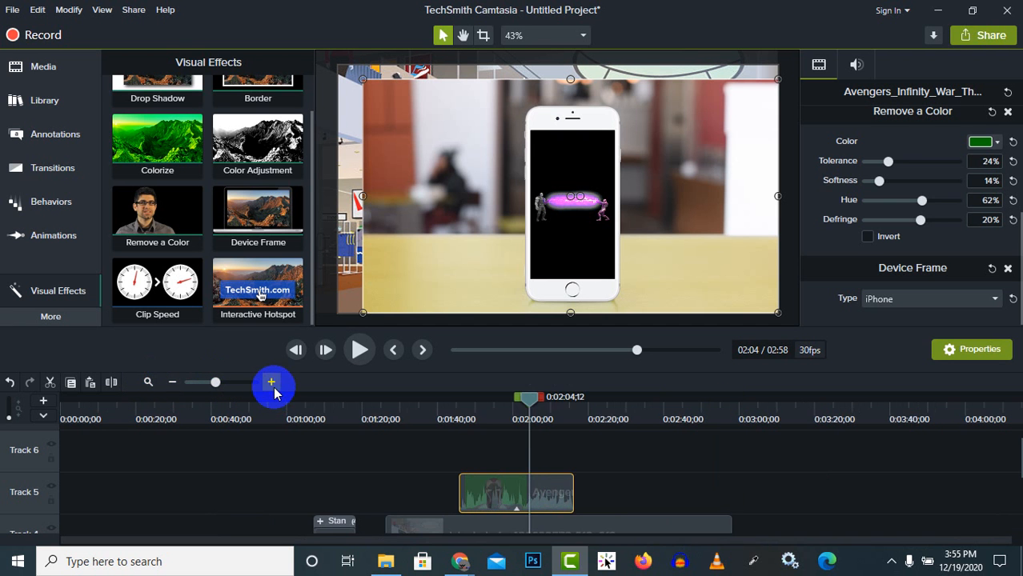
left_click(273, 388)
left_click(271, 388)
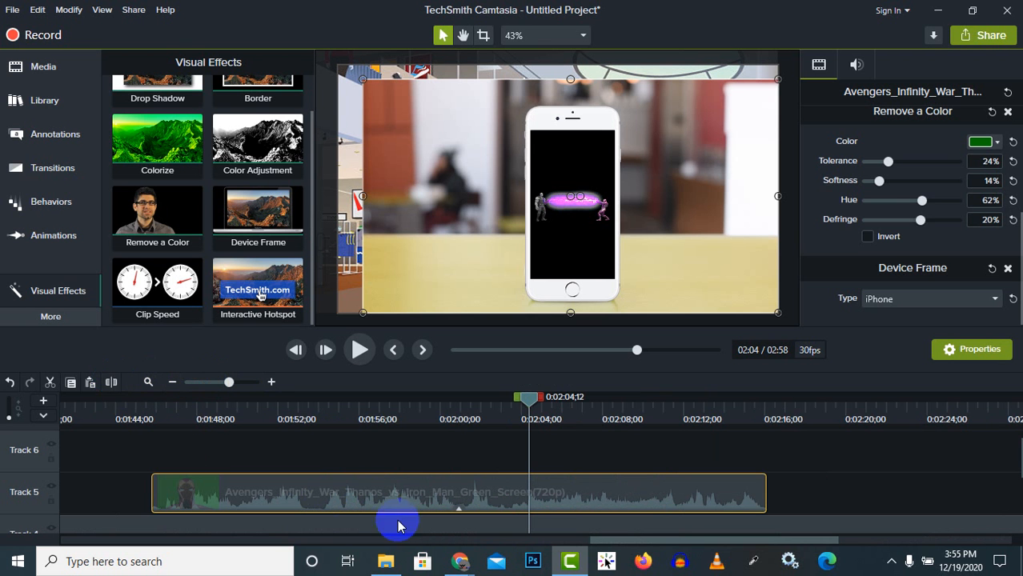
left_click(106, 389)
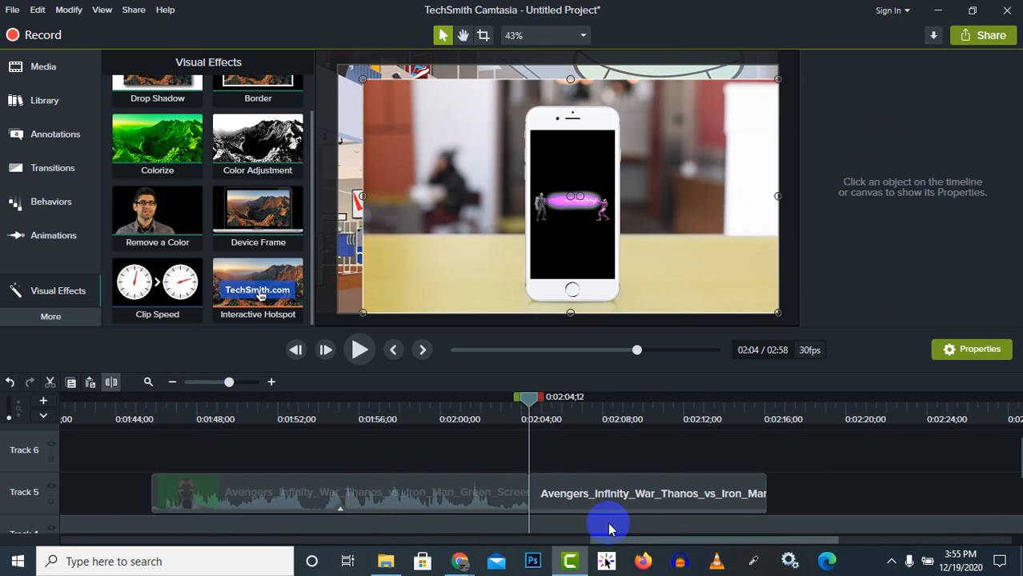
- Select the part of the Avengers clip after the split and paste the clipboard contents at the playhead
left_click(664, 502)
left_click_drag(665, 502, 568, 500)
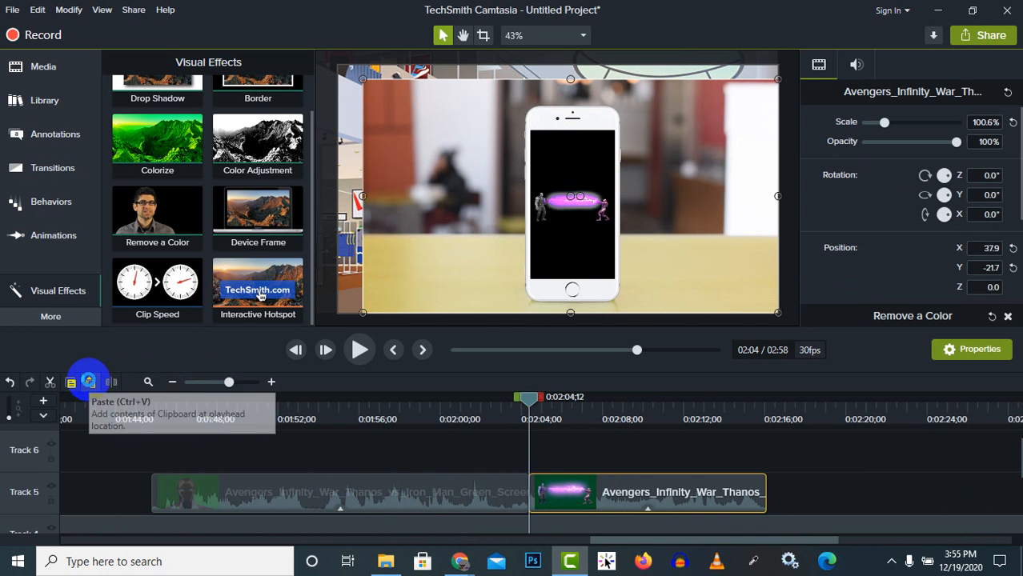
left_click(90, 384)
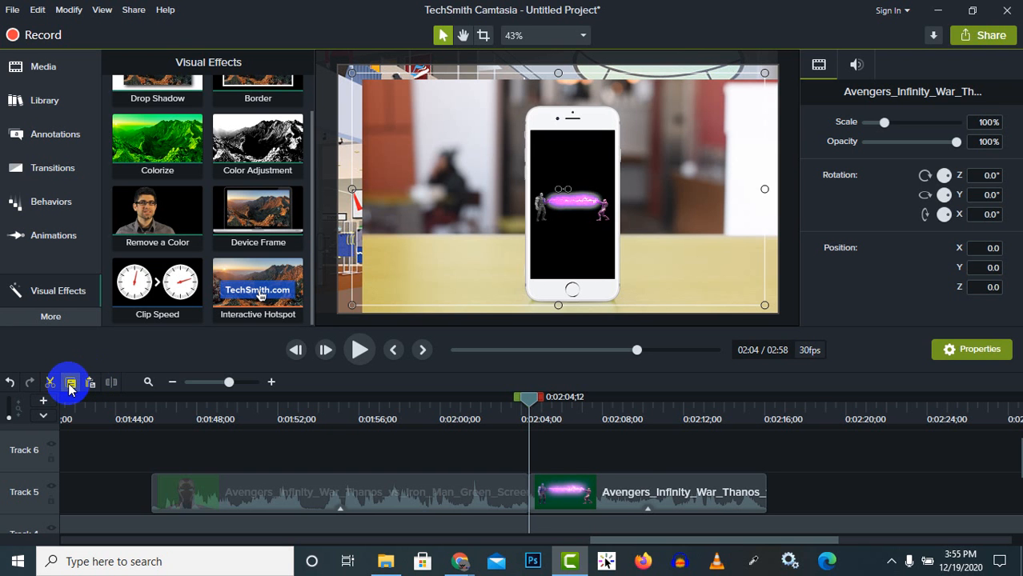
- Copy the first part of the split Avengers clip and paste it on Track 5 at 0:02:17;05
left_click(416, 496)
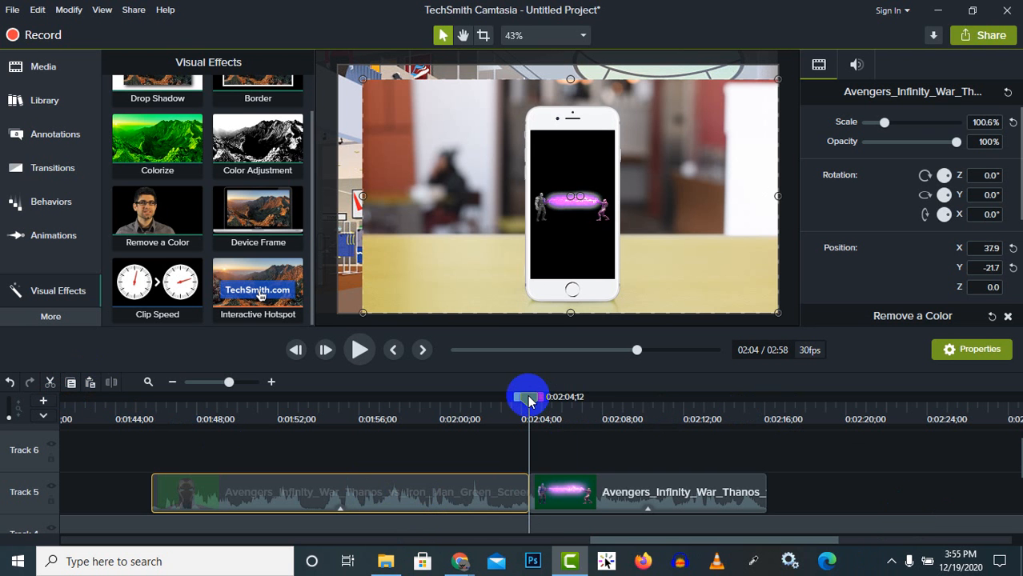
left_click_drag(528, 401, 789, 406)
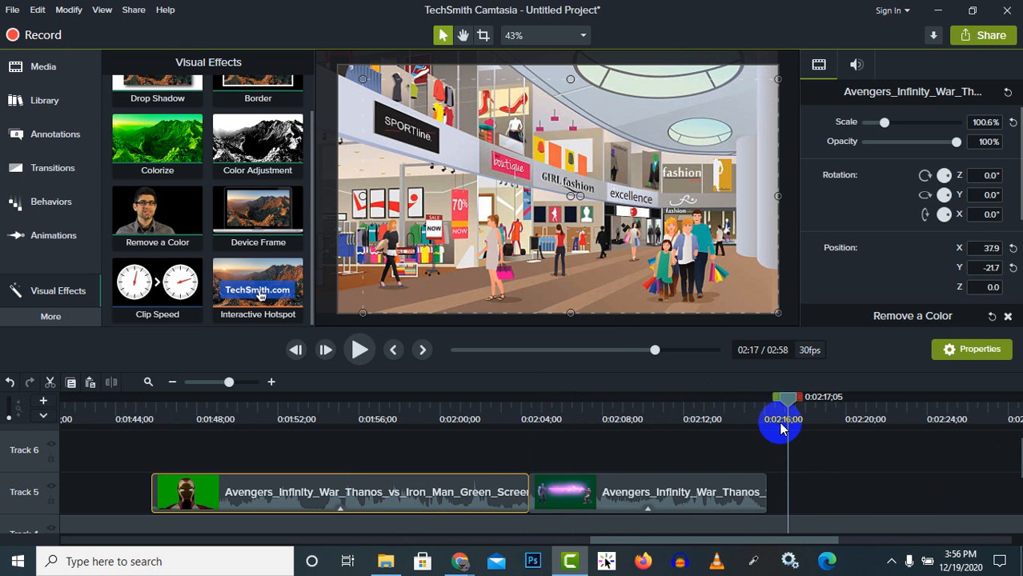
left_click(92, 382)
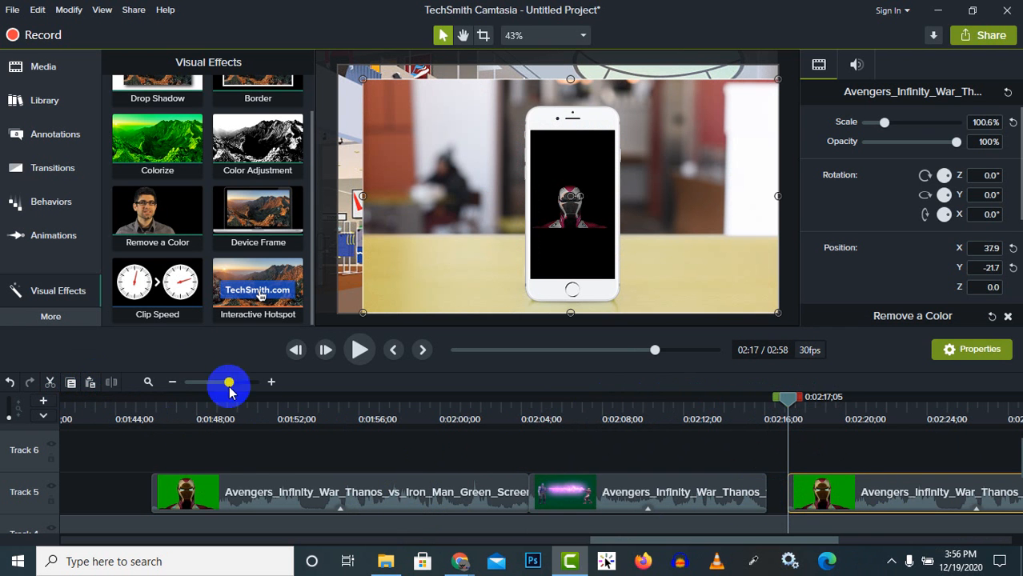
left_click(44, 68)
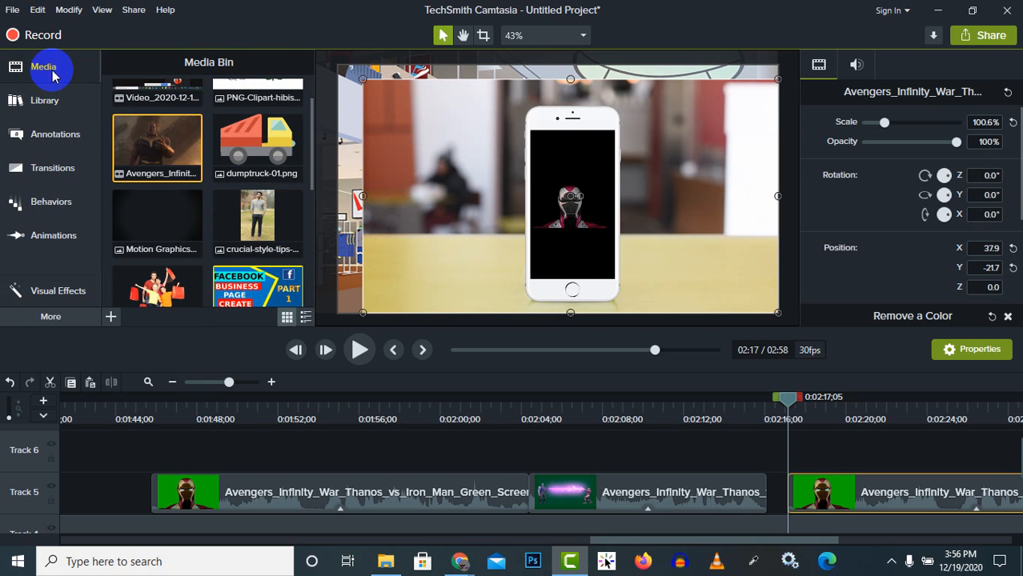
left_click(938, 10)
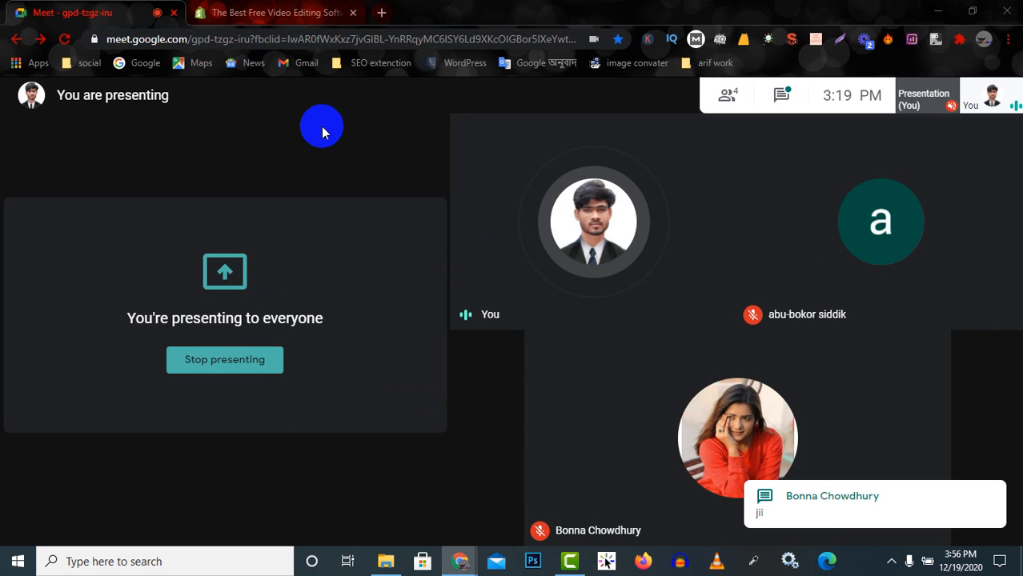
left_click(568, 563)
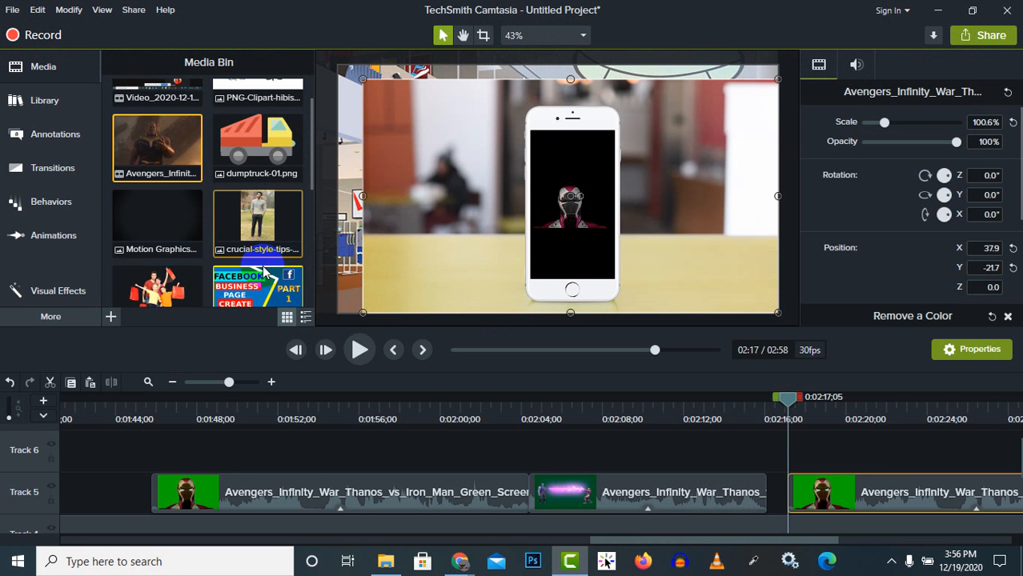
scroll(142, 480, "down", 3)
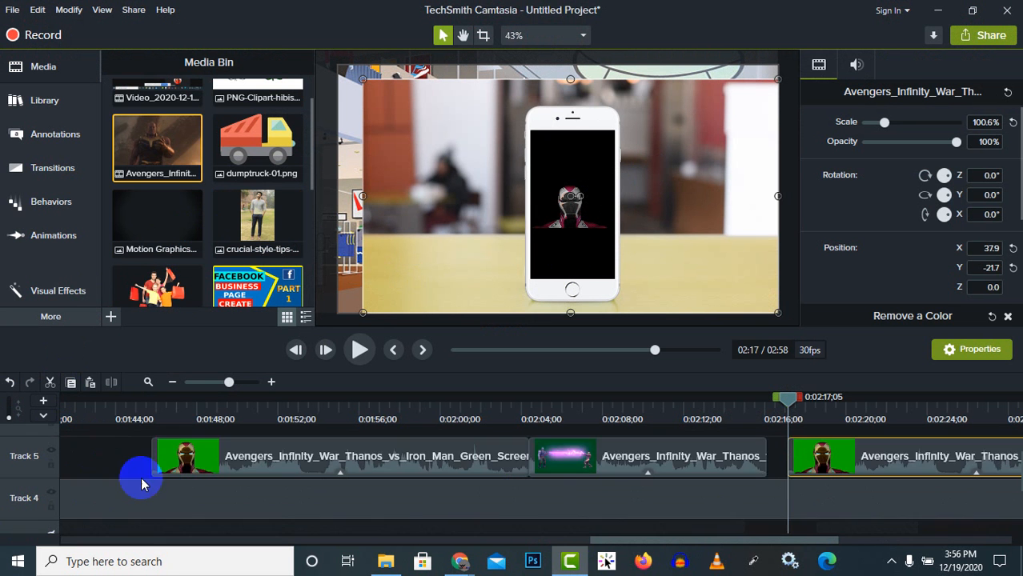
scroll(384, 502, "up", 3)
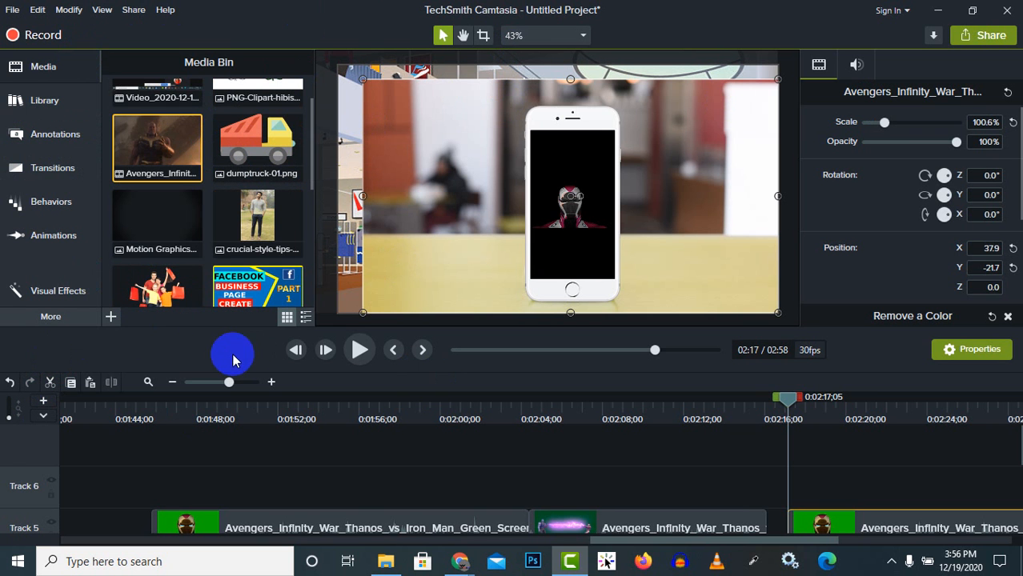
scroll(289, 448, "down", 1)
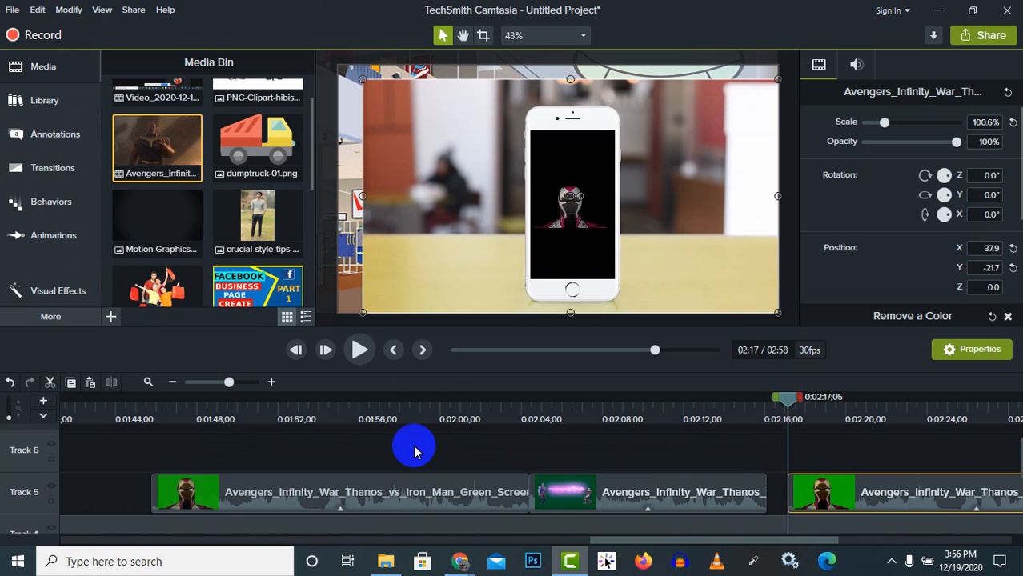
- Review the sharing destinations, start a local file export, and choose the MP4 only (up to 1080p) preset
left_click(986, 37)
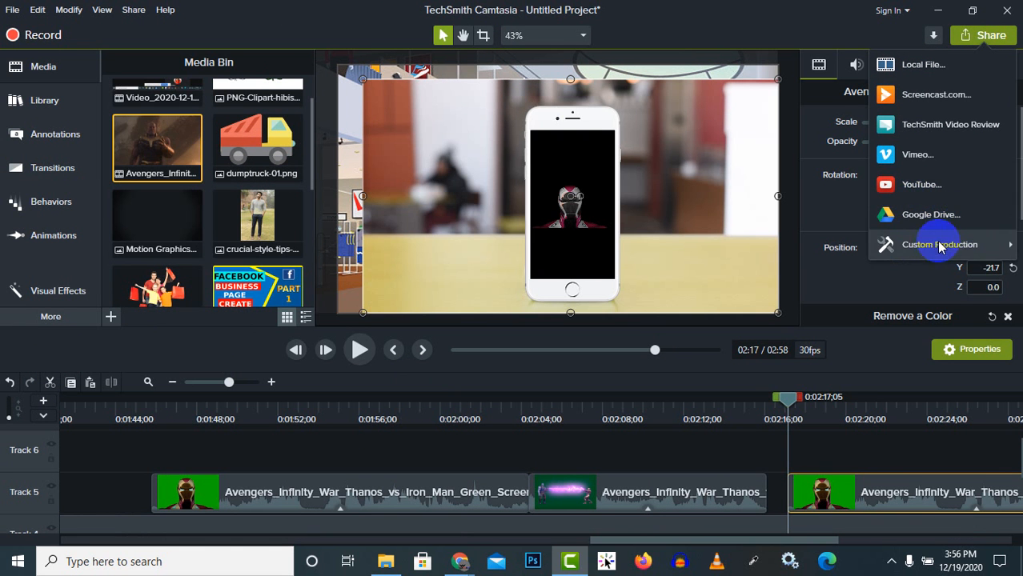
mouse_move(951, 257)
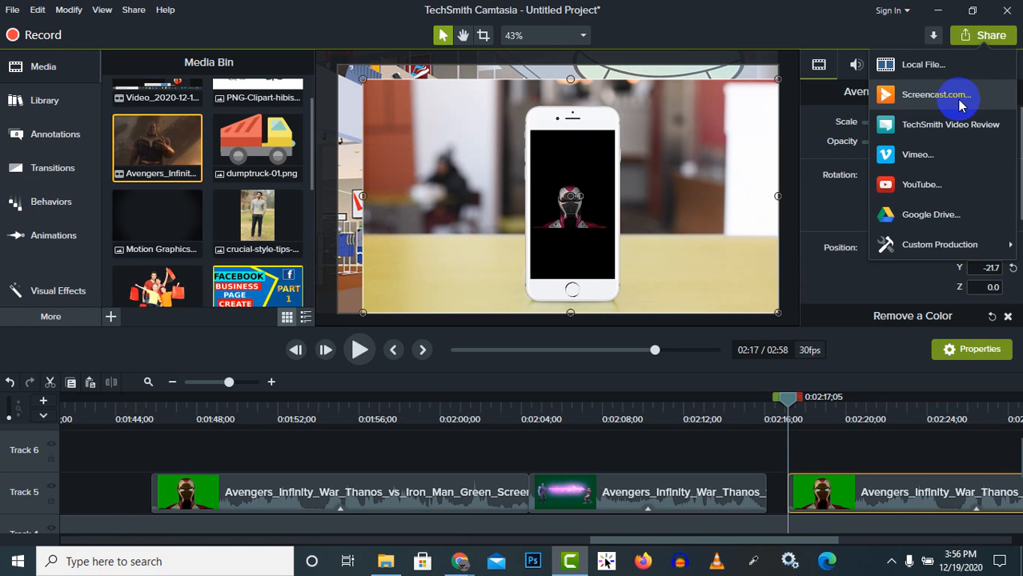
left_click(975, 250)
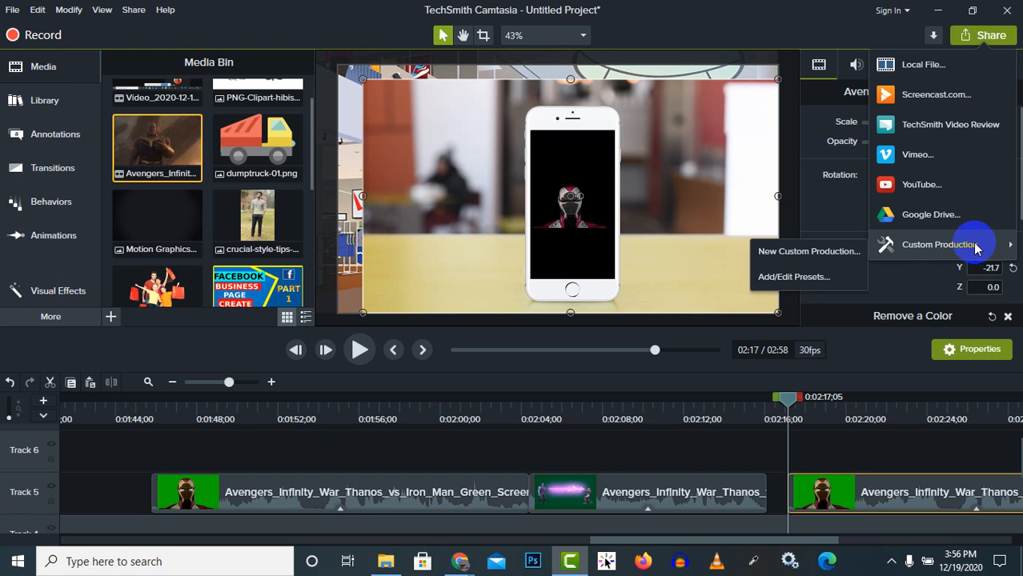
left_click(927, 66)
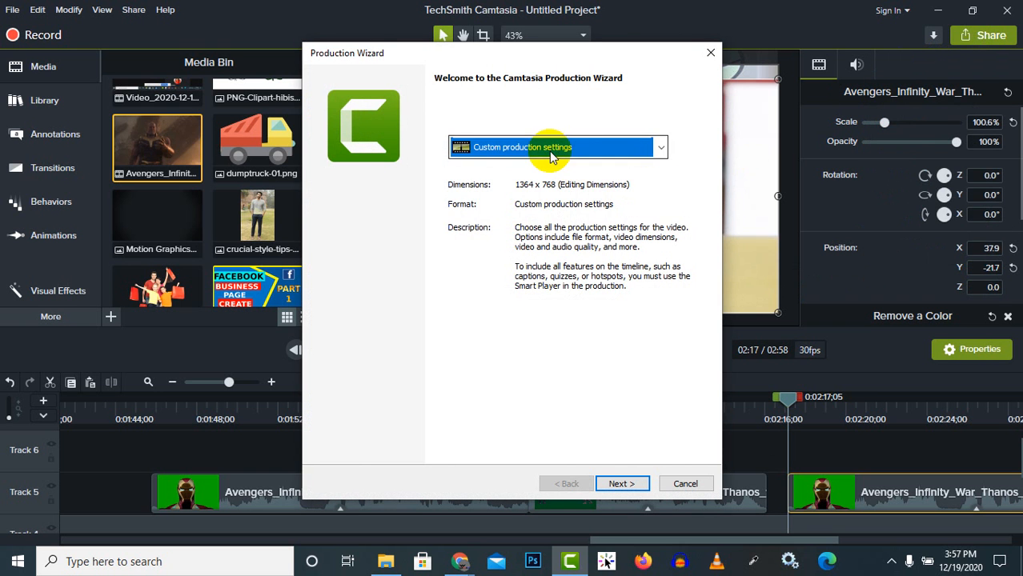
left_click(614, 154)
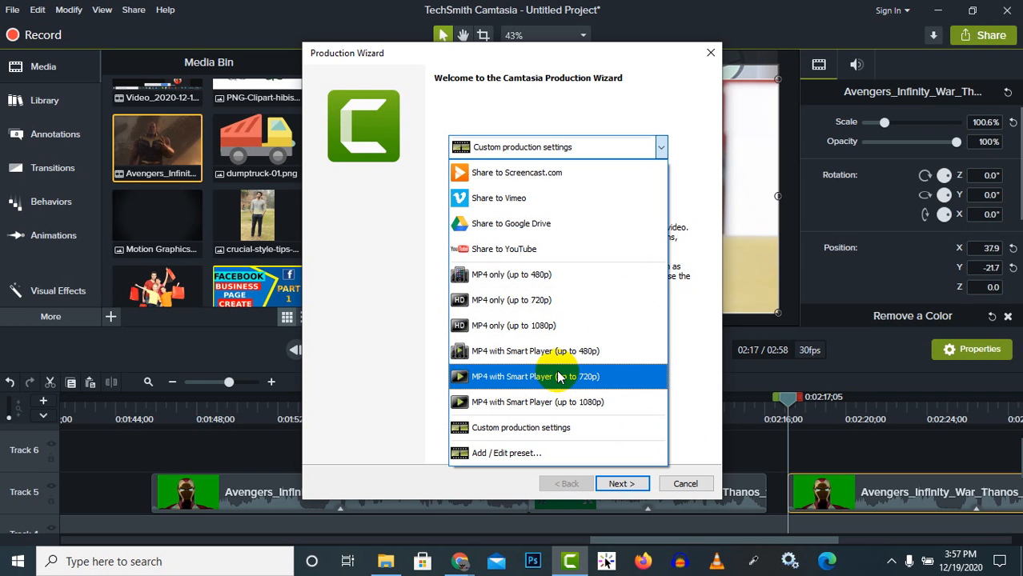
left_click(597, 328)
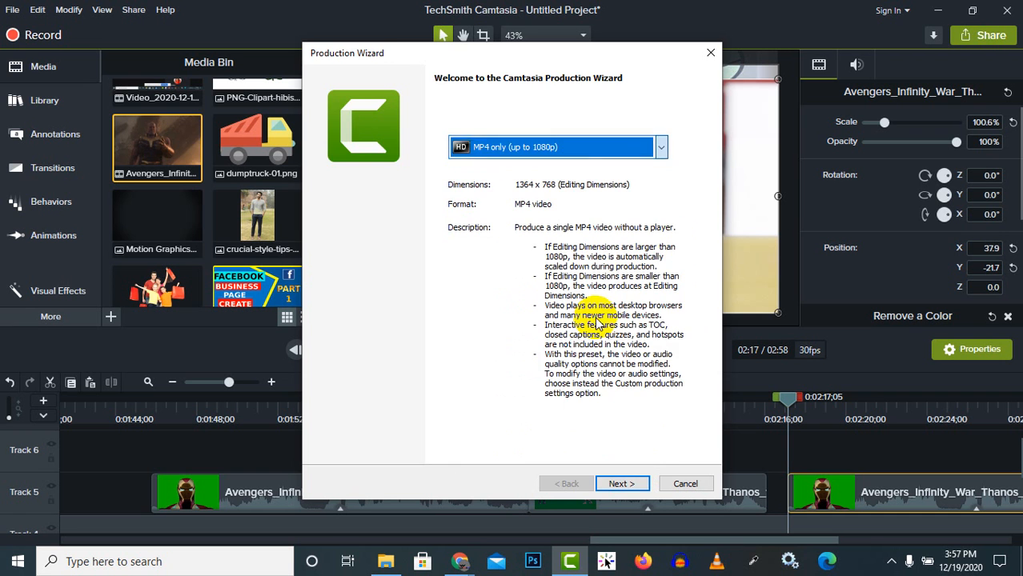
left_click(623, 484)
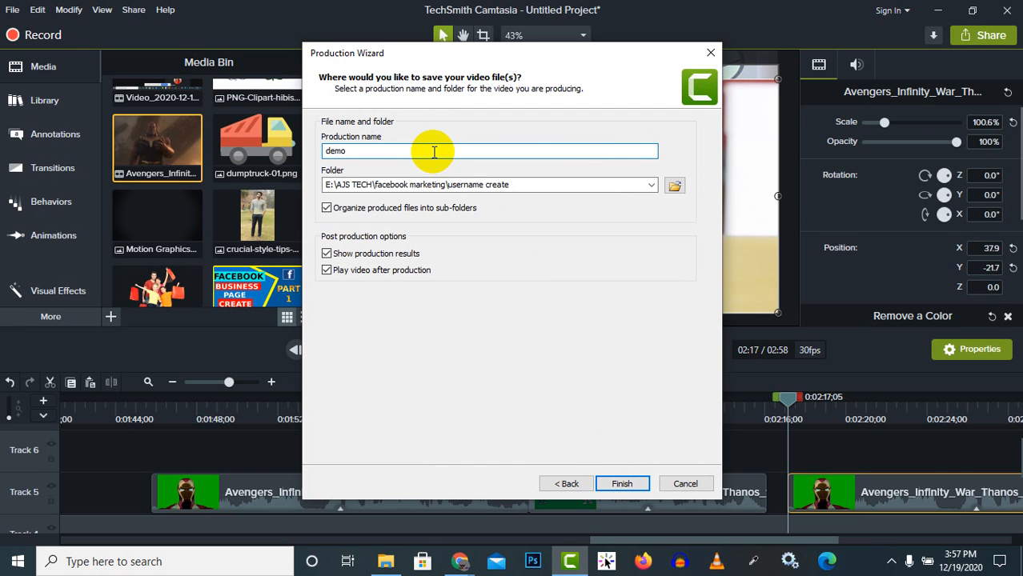
- Look at the save folder for the production named demo, keep it, and start rendering the video
left_click(672, 189)
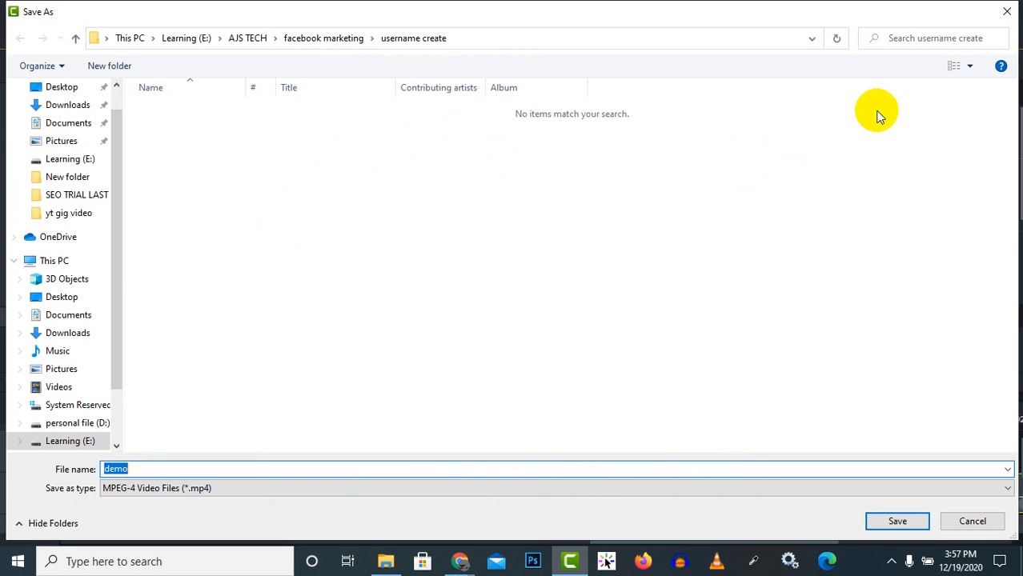
left_click(1008, 10)
left_click(621, 486)
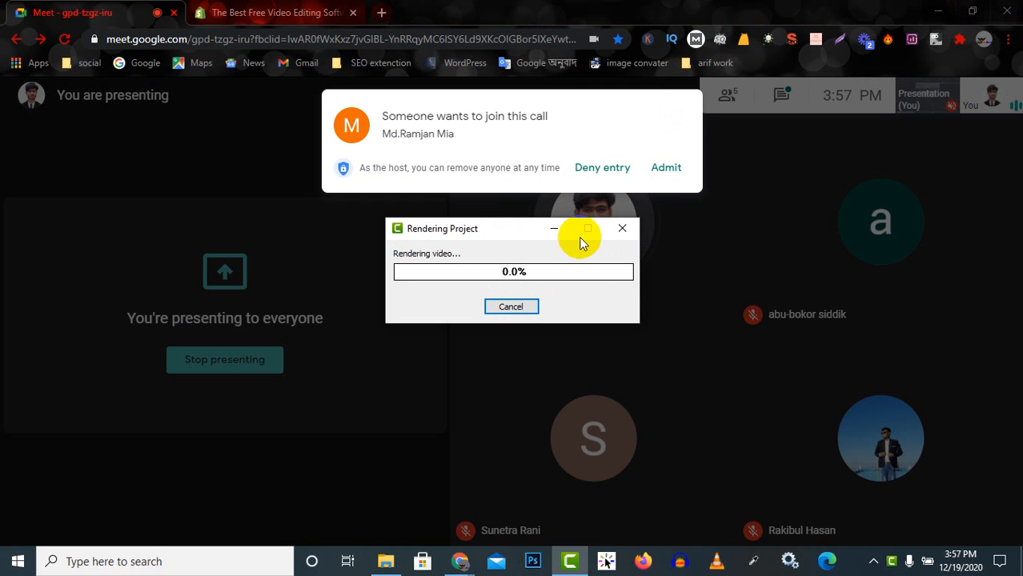
- Admit the waiting participant to the Google Meet call and minimize the browser
left_click(666, 170)
left_click(667, 169)
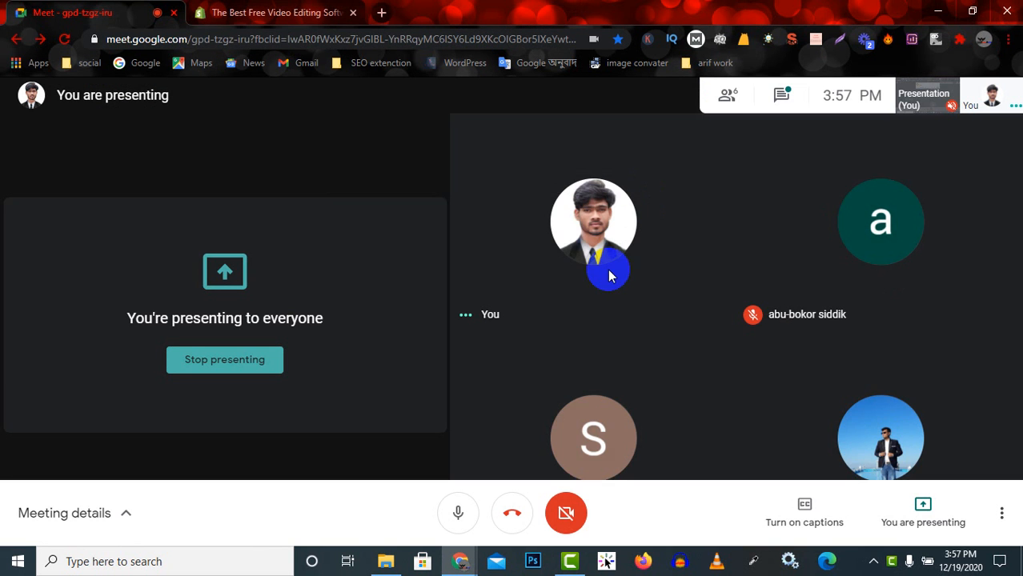
left_click(936, 12)
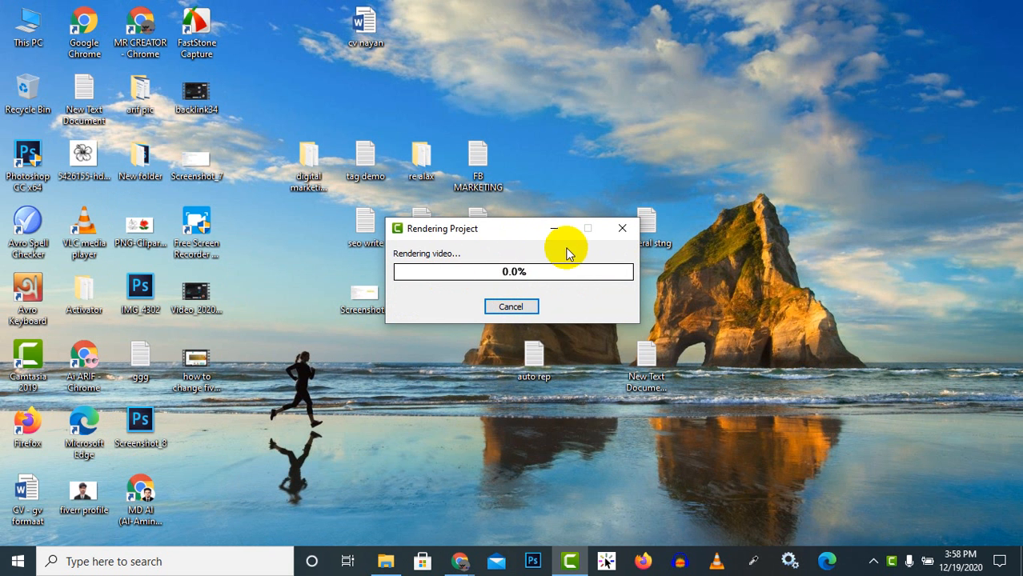
- Cancel the running render and return to the Production Wizard
left_click(513, 309)
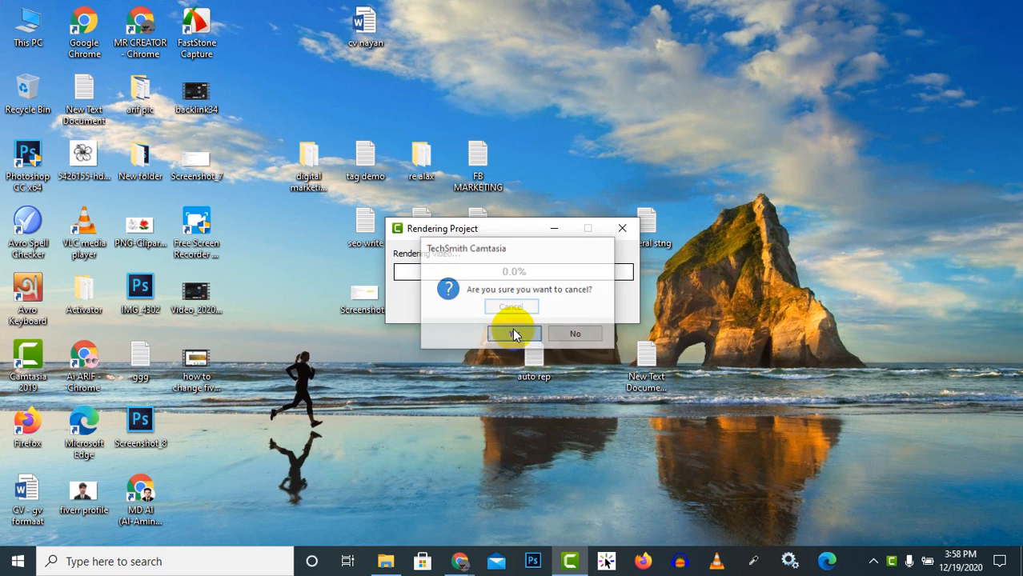
left_click(513, 329)
mouse_move(563, 564)
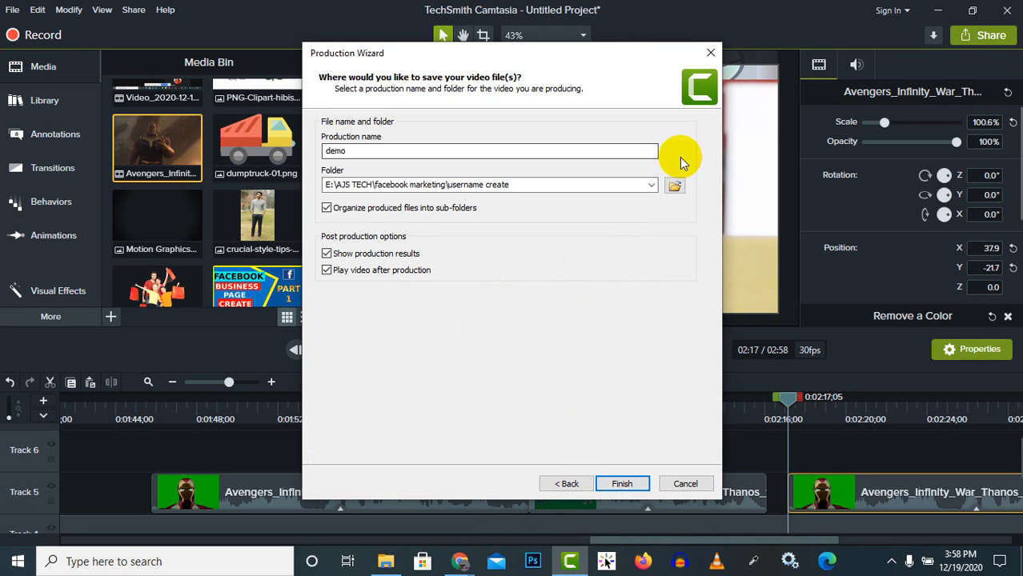
- Restart rendering the demo production, cancel the render, and close the Production Wizard
left_click(624, 486)
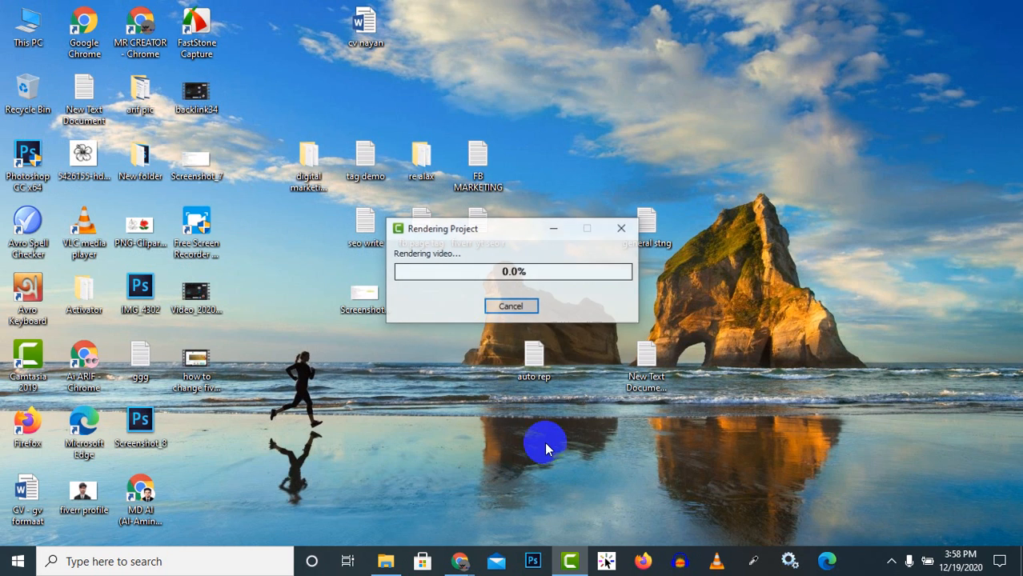
left_click(525, 306)
left_click(515, 335)
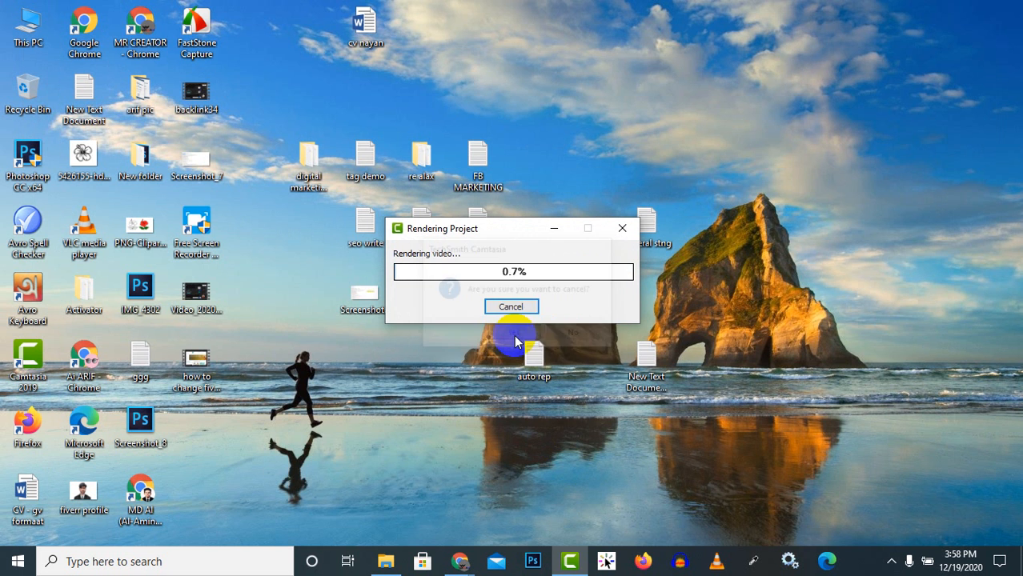
left_click(579, 554)
left_click(710, 52)
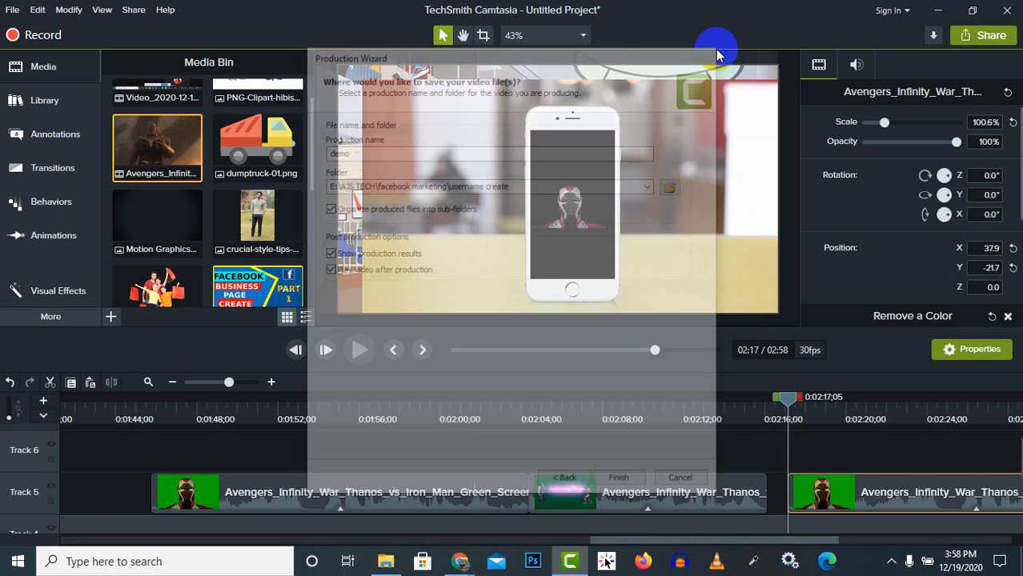
- Select all media on the unlocked timeline tracks and delete it
left_click(380, 449)
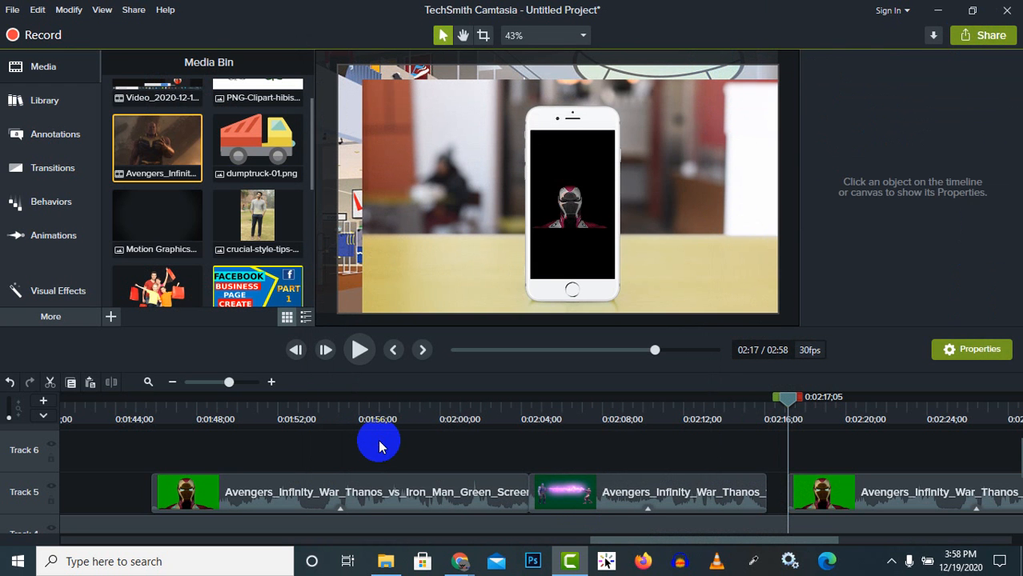
key("ctrl+a")
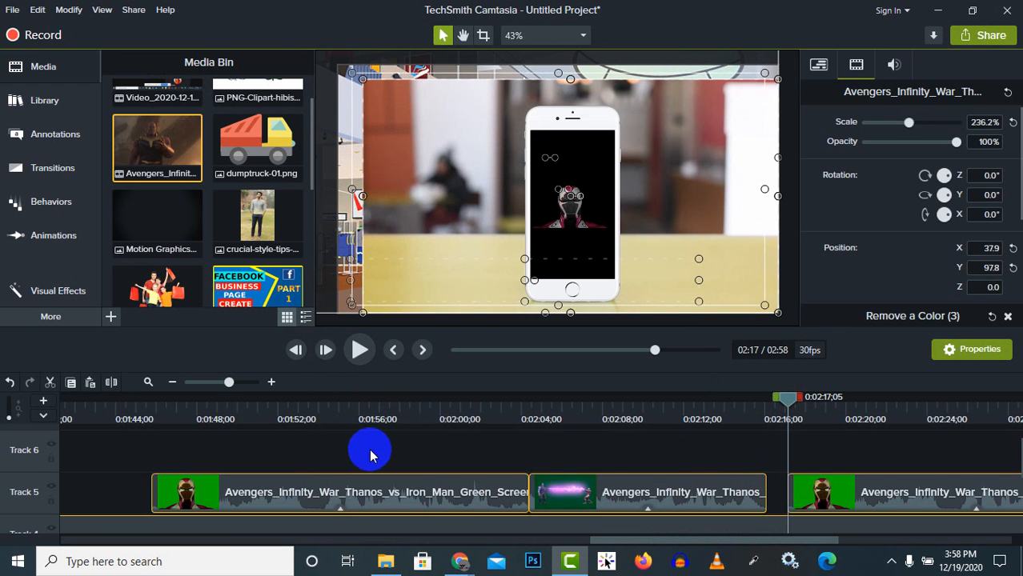
scroll(394, 462, "down", 4)
scroll(401, 464, "up", 1)
key("Delete")
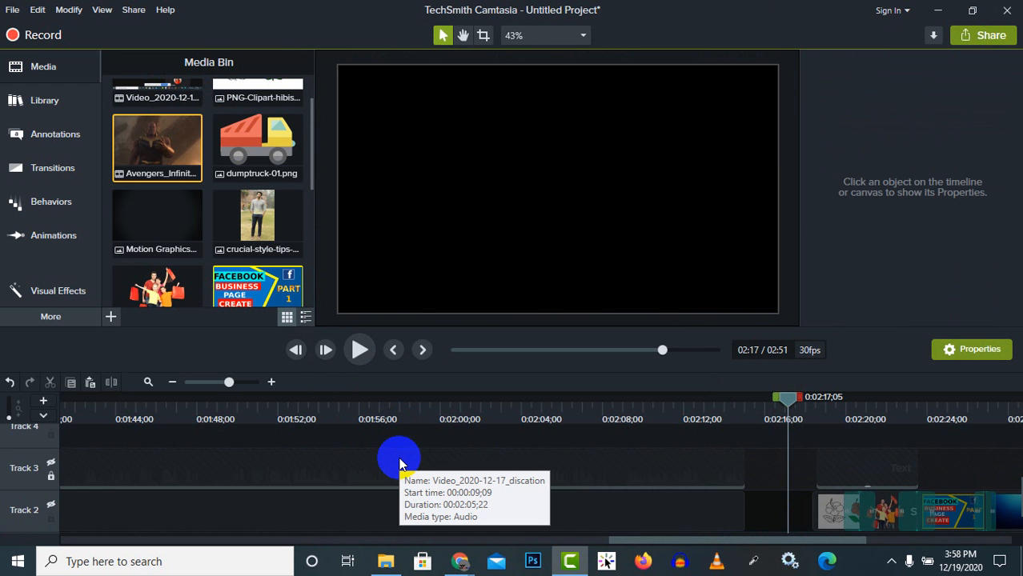
- Unlock Track 3 and turn its visibility back on
scroll(856, 474, "down", 3)
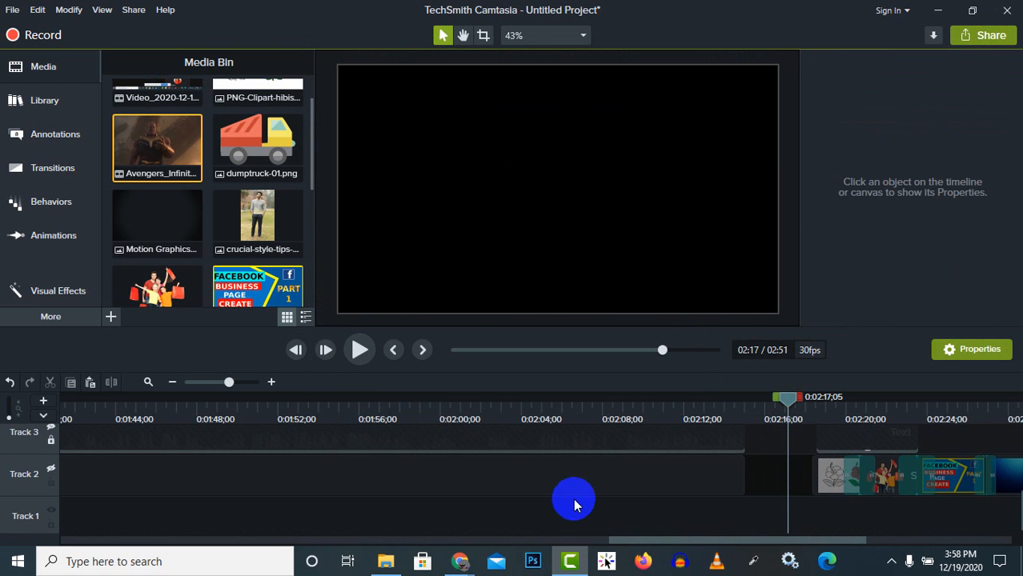
scroll(274, 496, "up", 1)
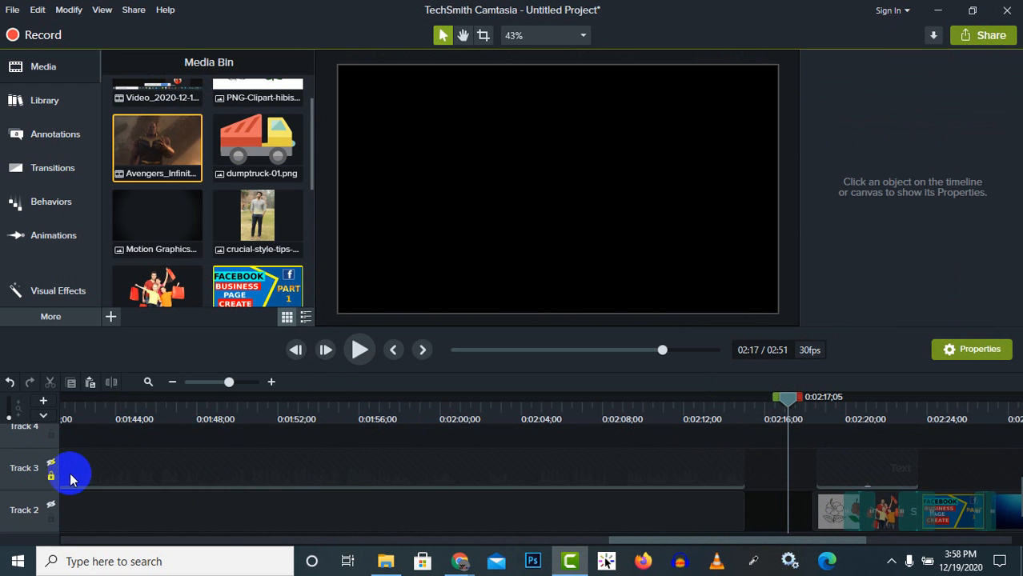
scroll(816, 487, "down", 1)
scroll(642, 484, "up", 1)
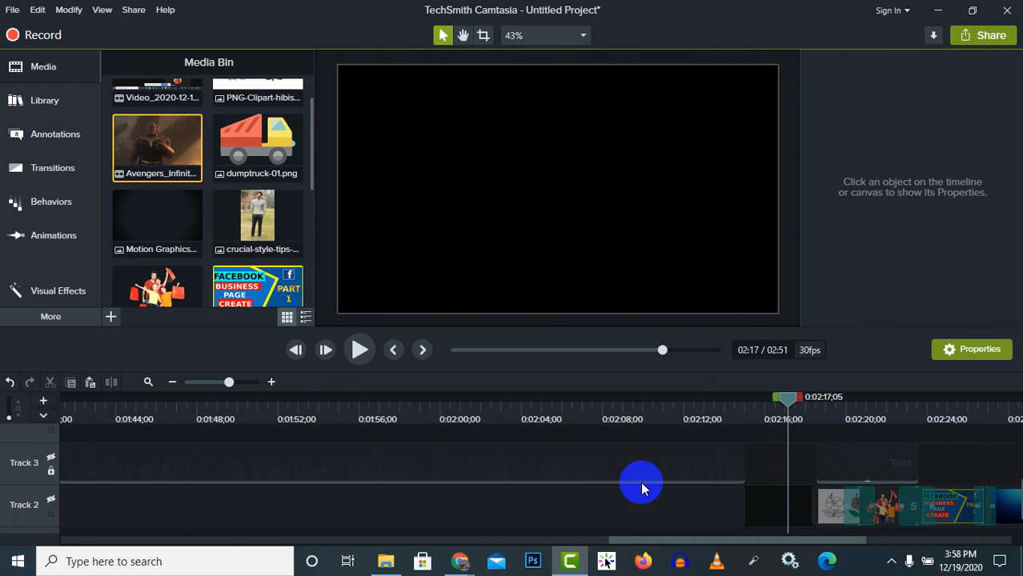
scroll(642, 485, "up", 1)
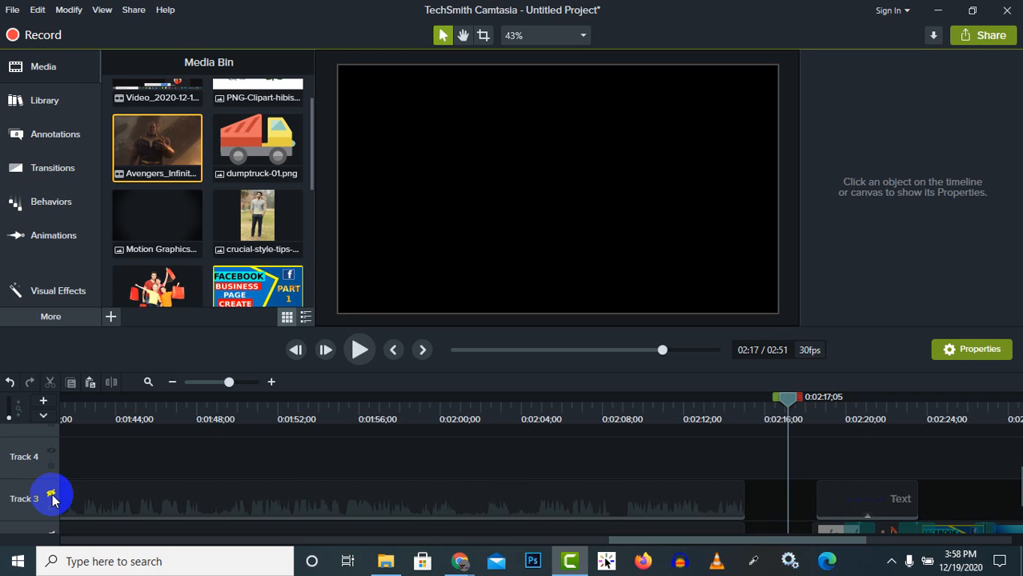
scroll(73, 493, "down", 1)
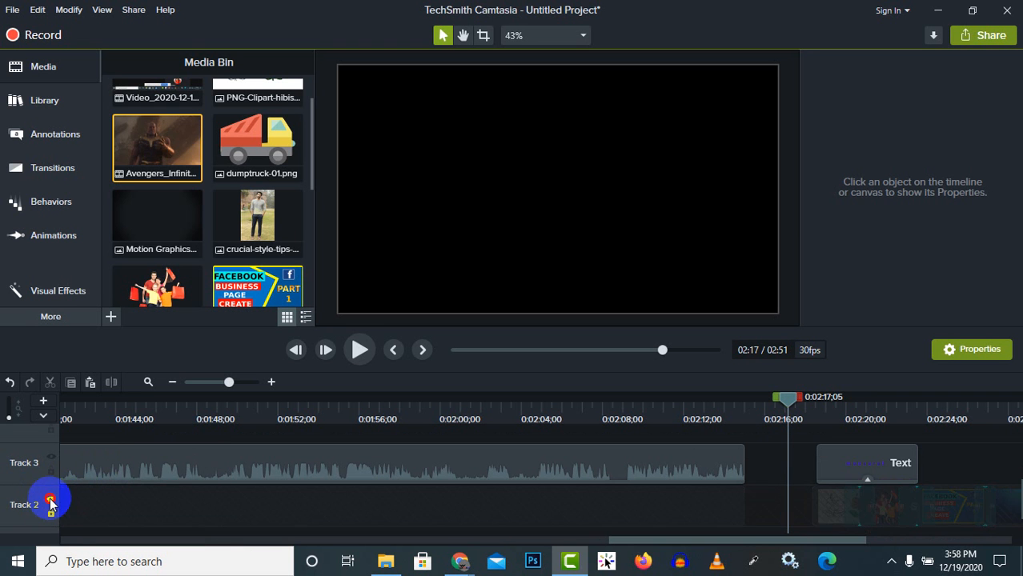
- Make Track 2 visible while keeping it locked, and cut all the media from Track 3
left_click(50, 513)
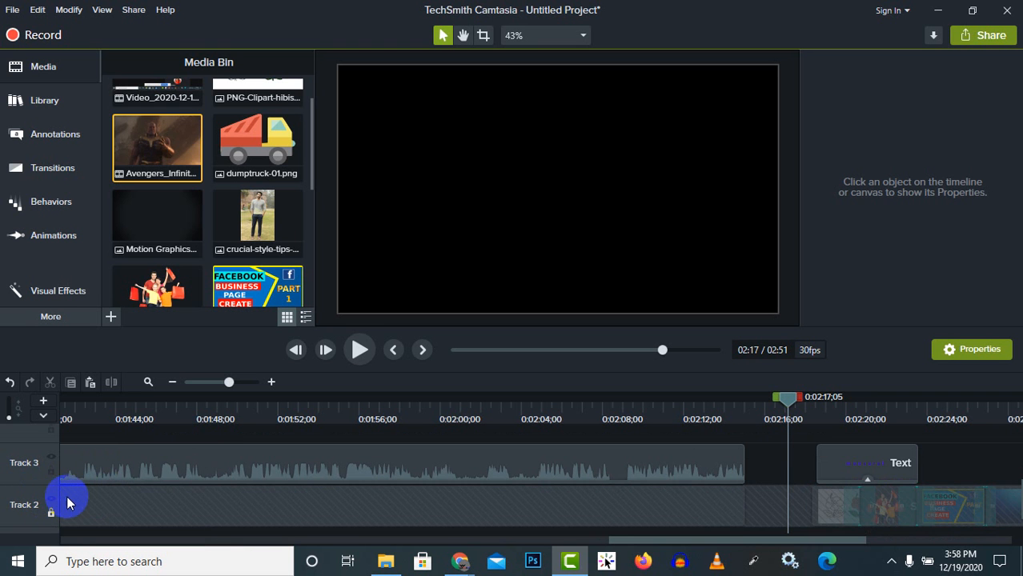
left_click(293, 485)
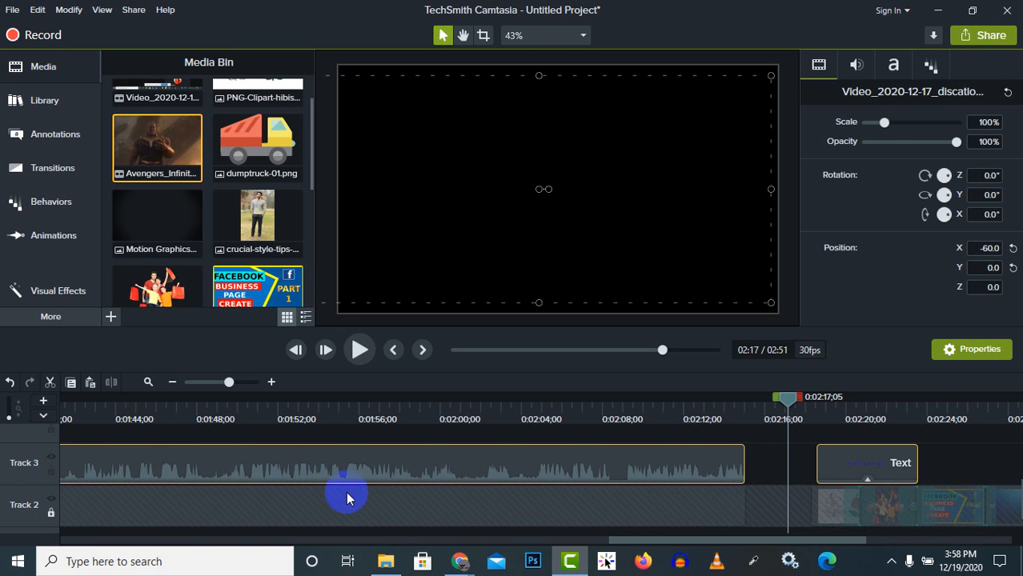
left_click(51, 386)
scroll(628, 501, "up", 1)
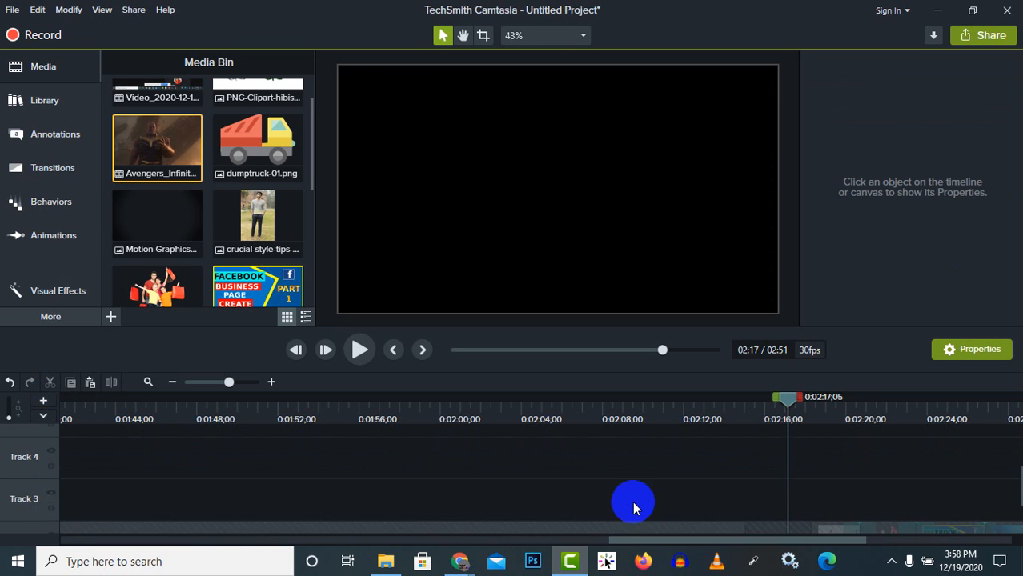
- Unlock Track 2 and delete all of its media from the timeline
scroll(569, 507, "down", 2)
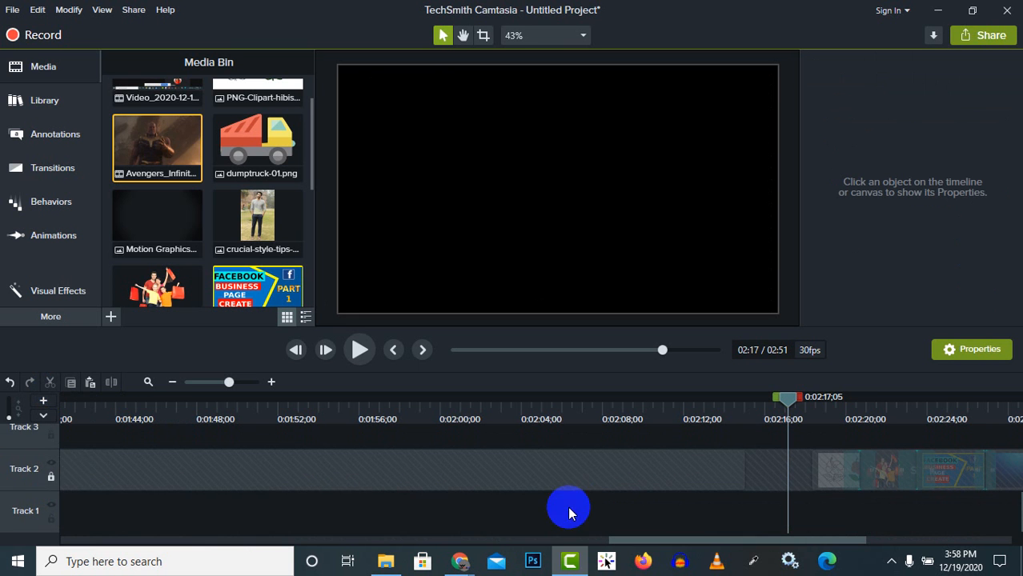
left_click(51, 481)
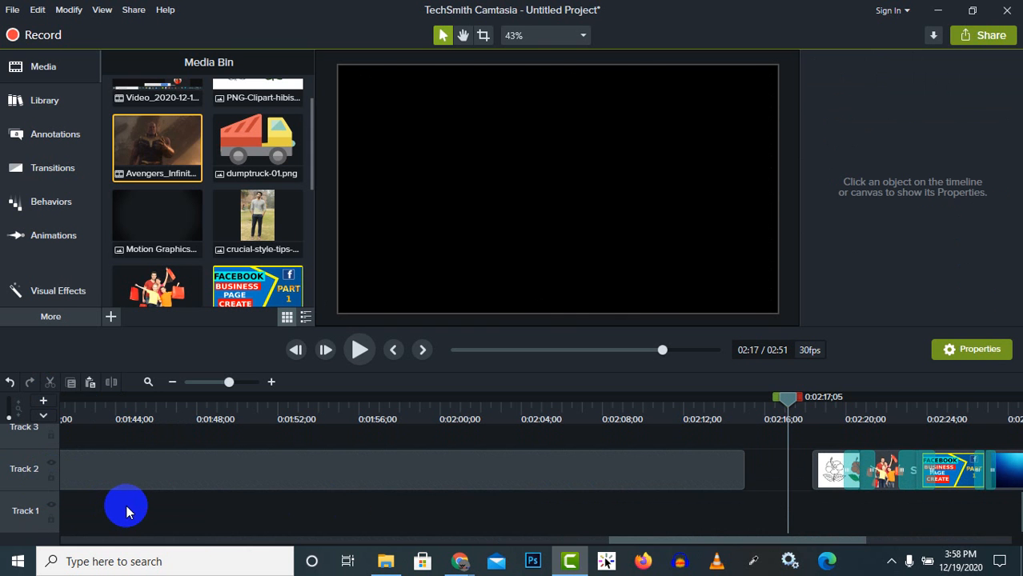
key("ctrl+a")
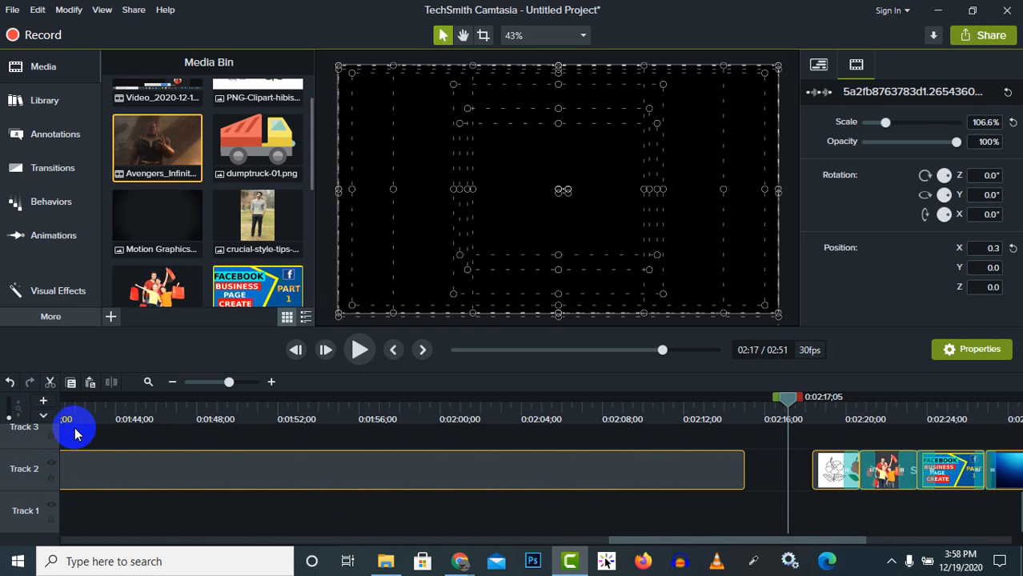
key("Delete")
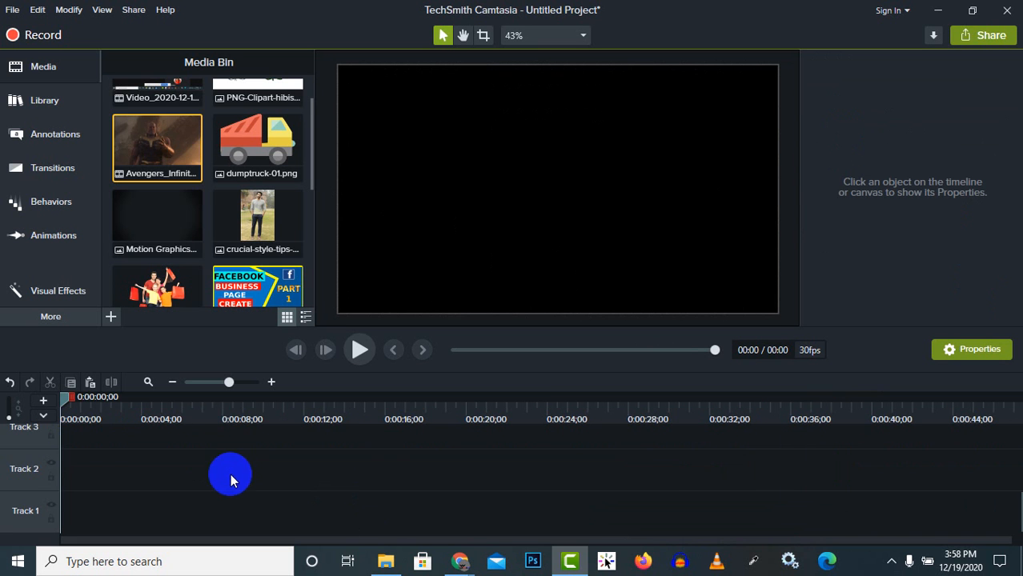
- Select every item in the Media Bin and delete them all
scroll(228, 476, "up", 2)
left_click(195, 224)
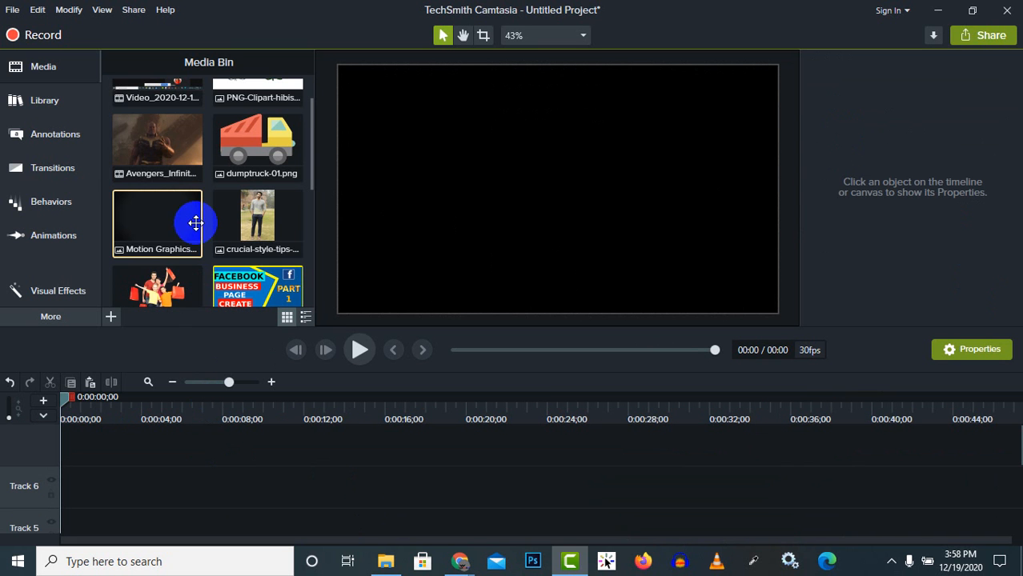
key("ctrl+a")
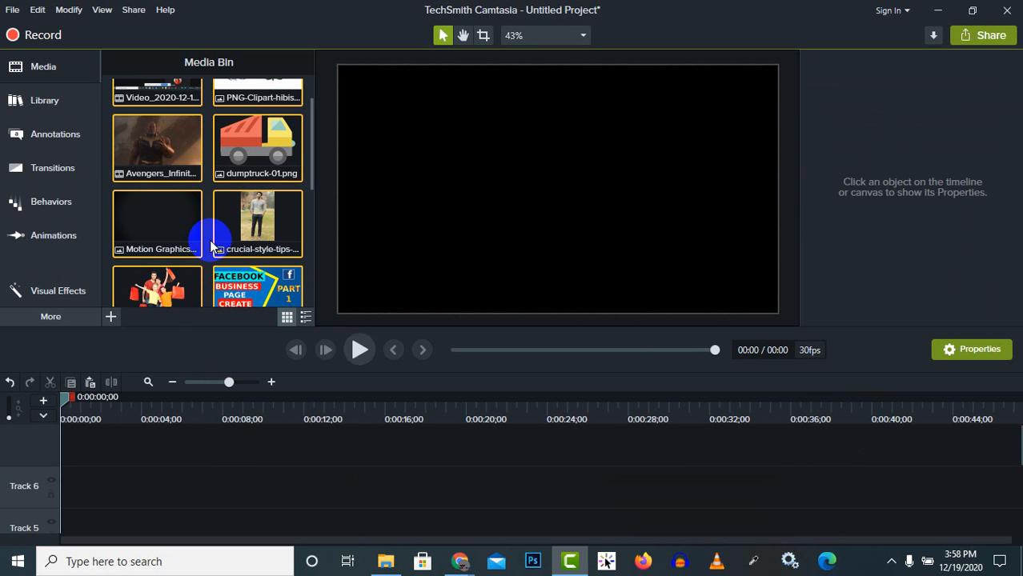
key("Delete")
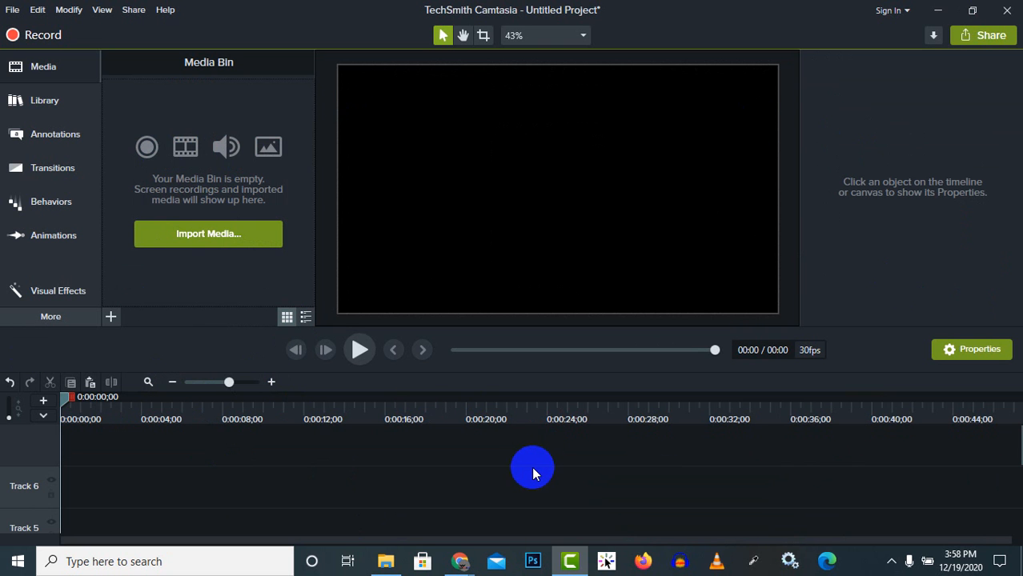
- Undo the Media Bin and timeline deletions and the preceding Track 2 visibility and lock changes
left_click(7, 385)
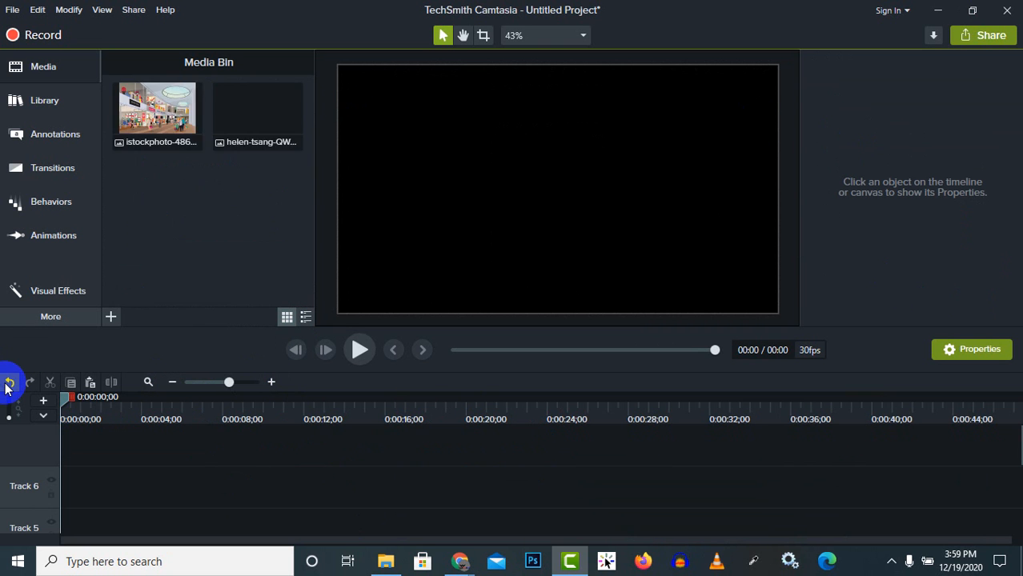
left_click(9, 385)
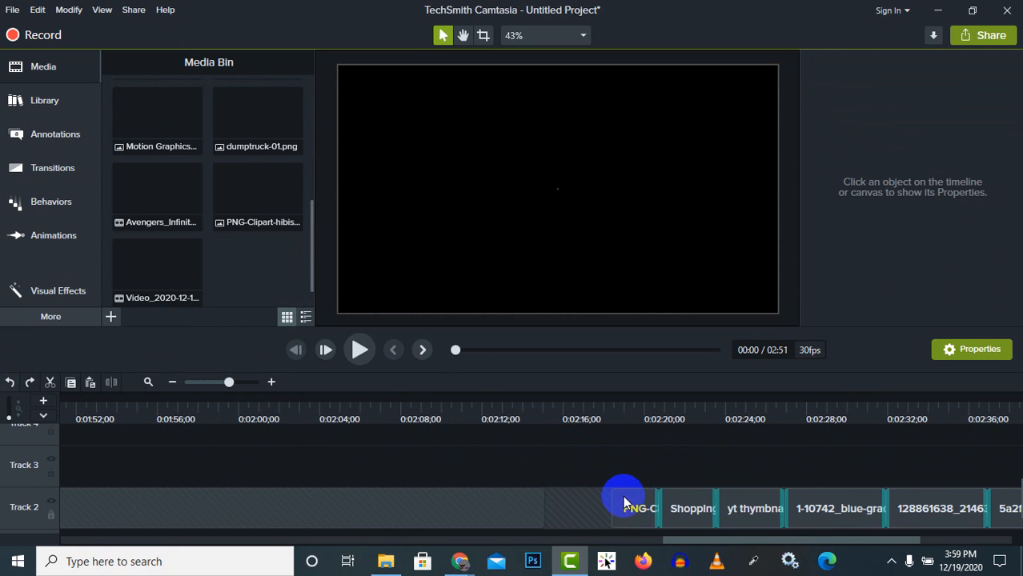
scroll(742, 524, "down", 1)
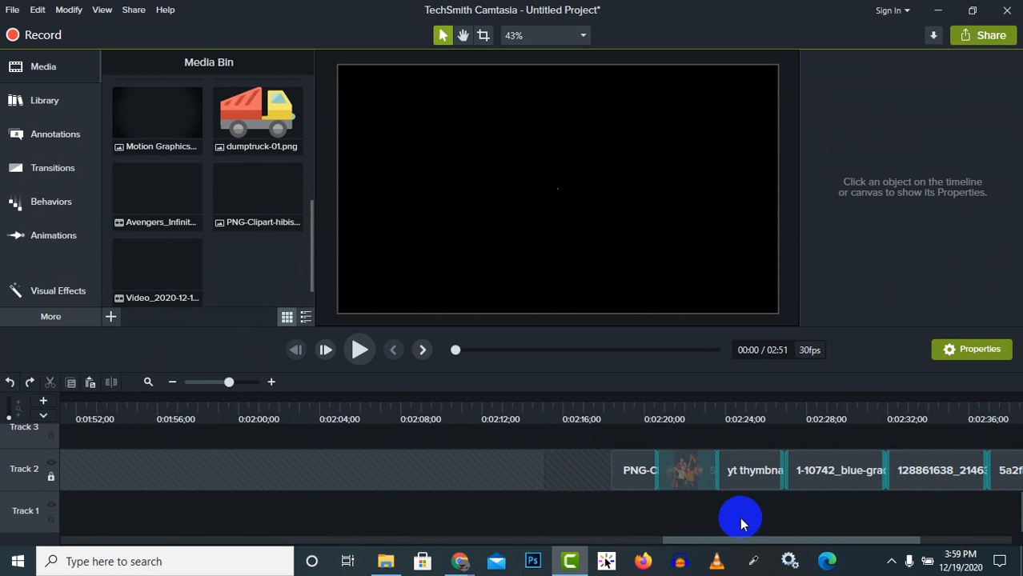
left_click(11, 386)
left_click(10, 385)
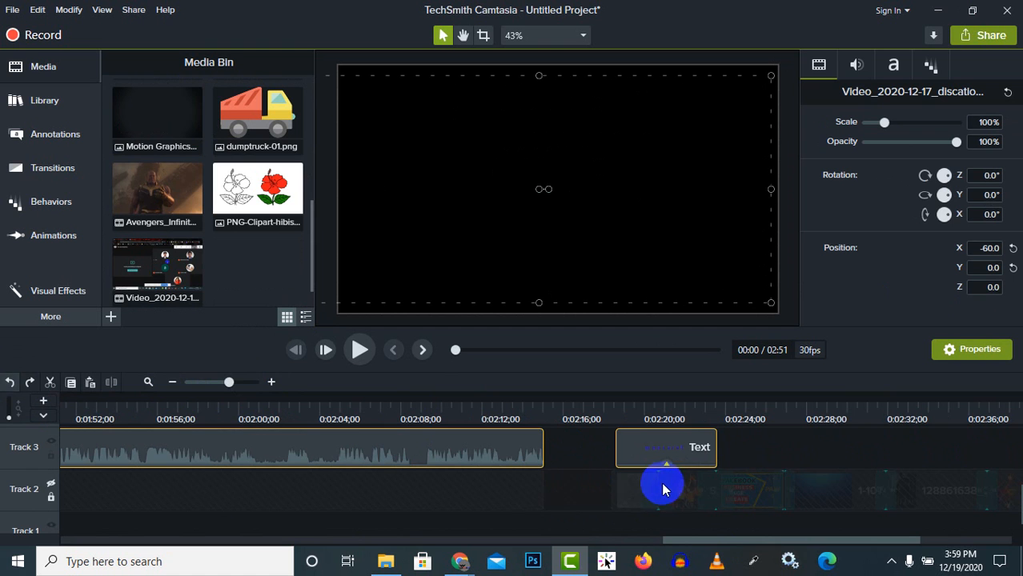
scroll(664, 485, "down", 1)
left_click(10, 379)
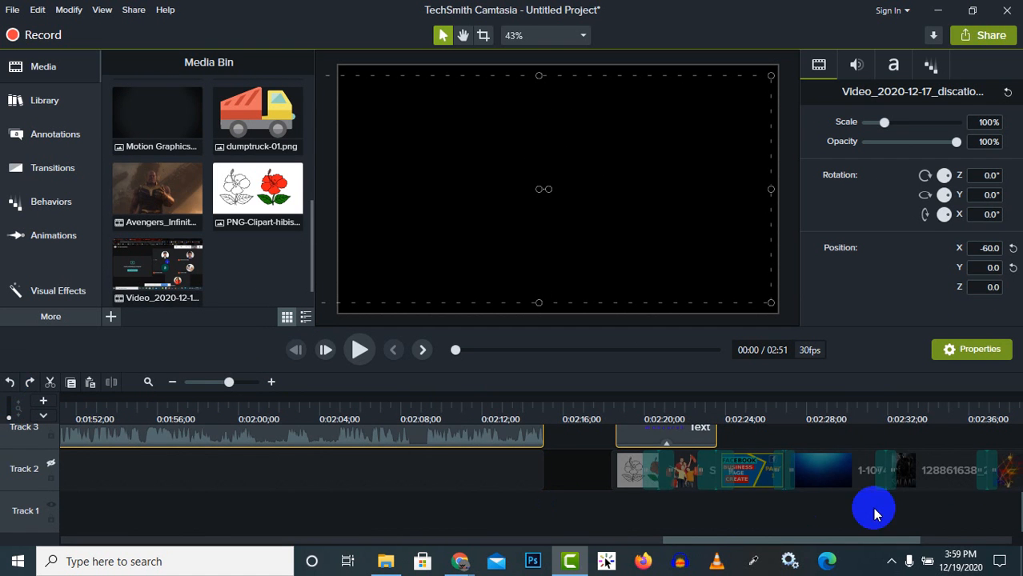
- Turn Track 2's visibility back on and toggle its lock on and off, leaving it unlocked
scroll(822, 481, "up", 4)
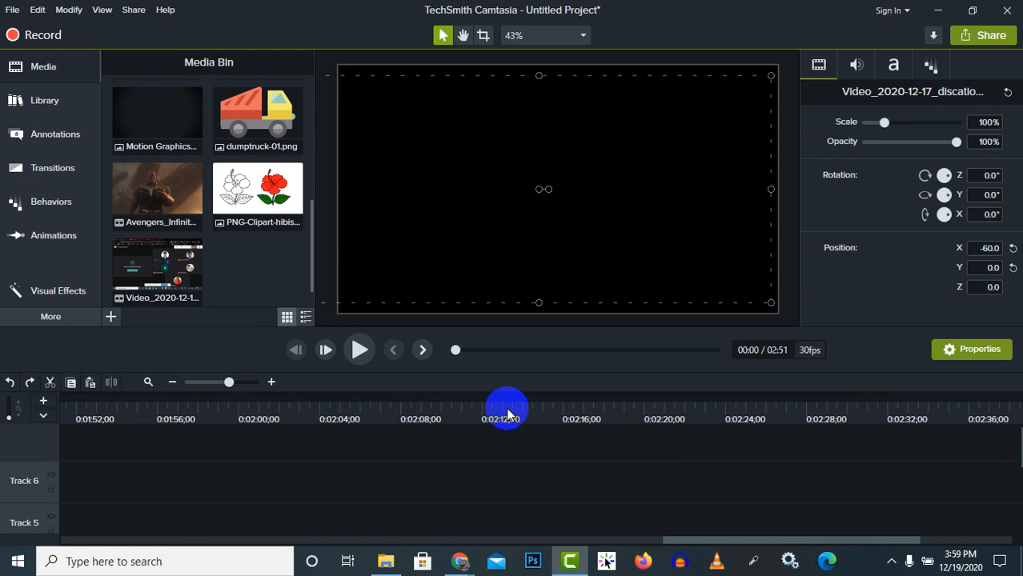
scroll(476, 467, "down", 2)
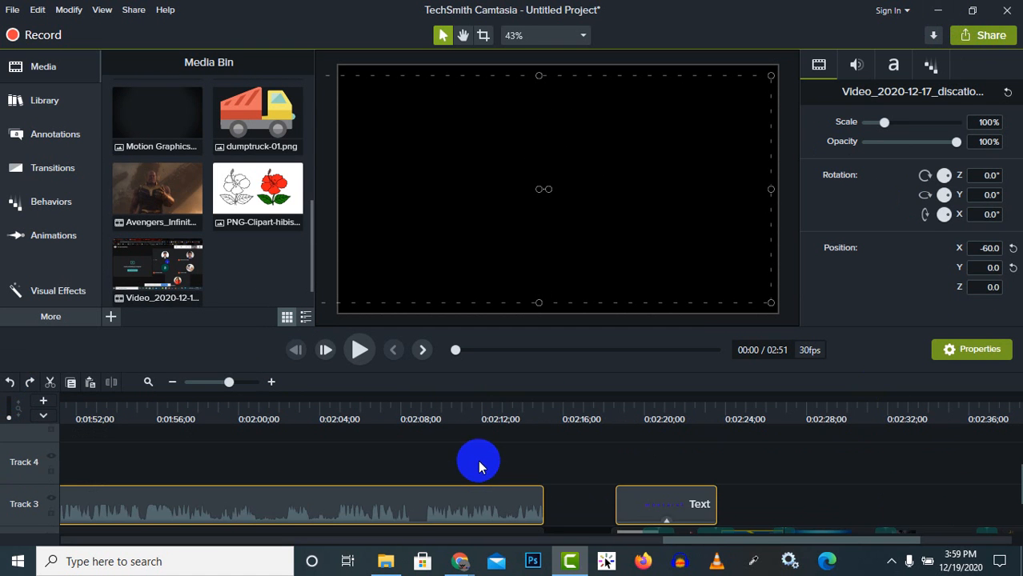
scroll(194, 475, "down", 2)
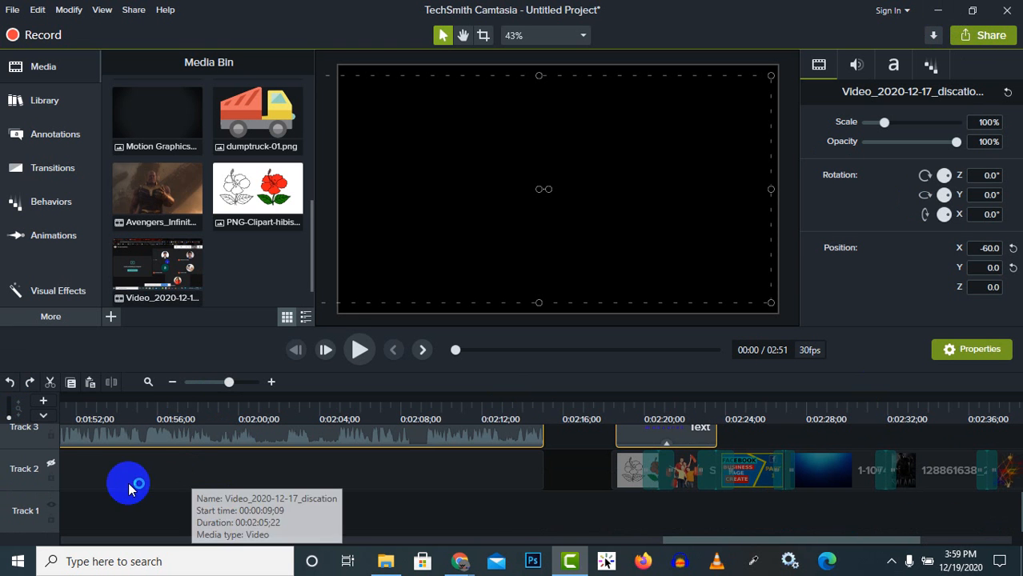
left_click(54, 466)
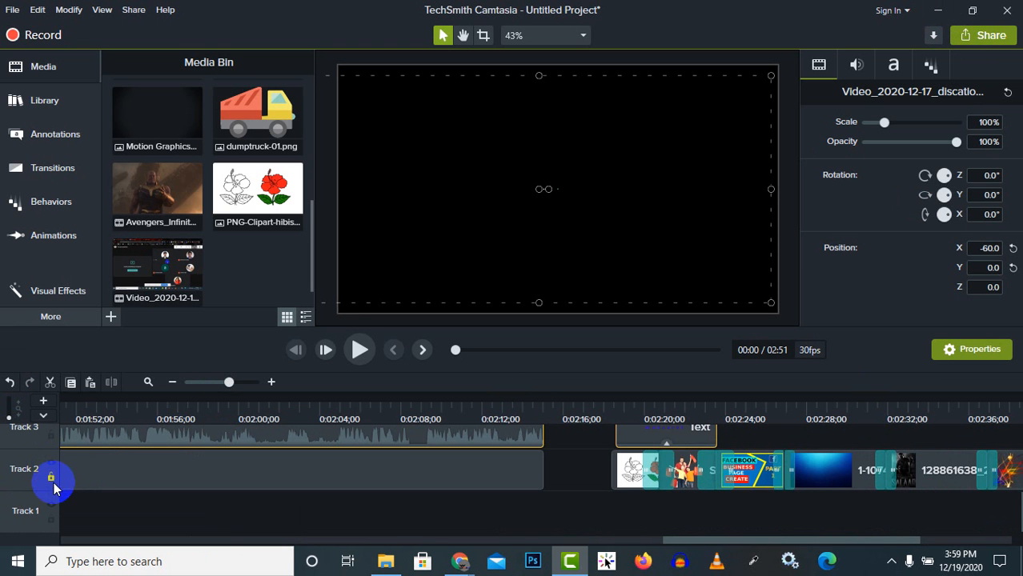
left_click(50, 477)
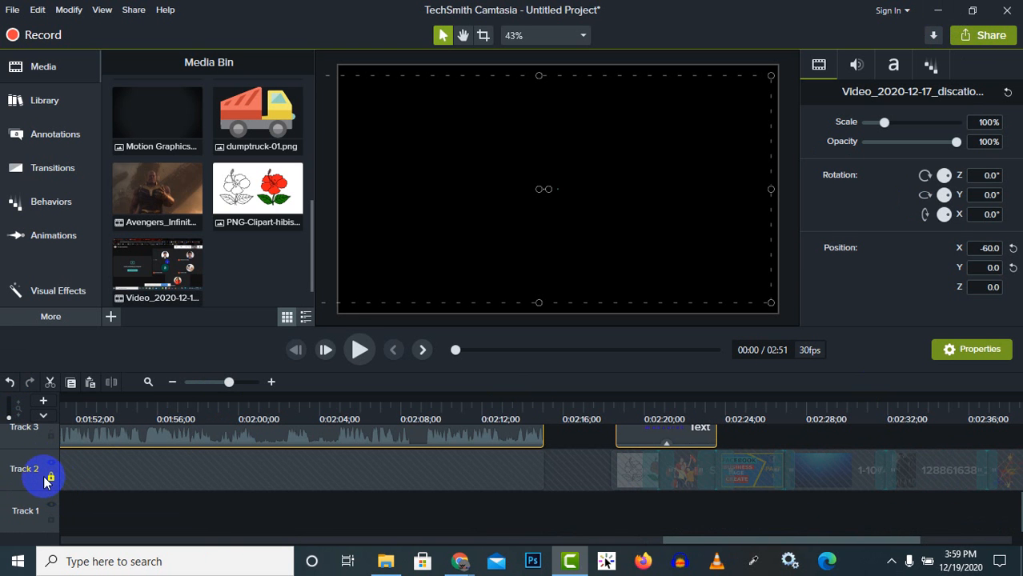
left_click(50, 477)
- Delete all media from the timeline tracks and remove every item from the Media Bin
scroll(71, 490, "up", 1)
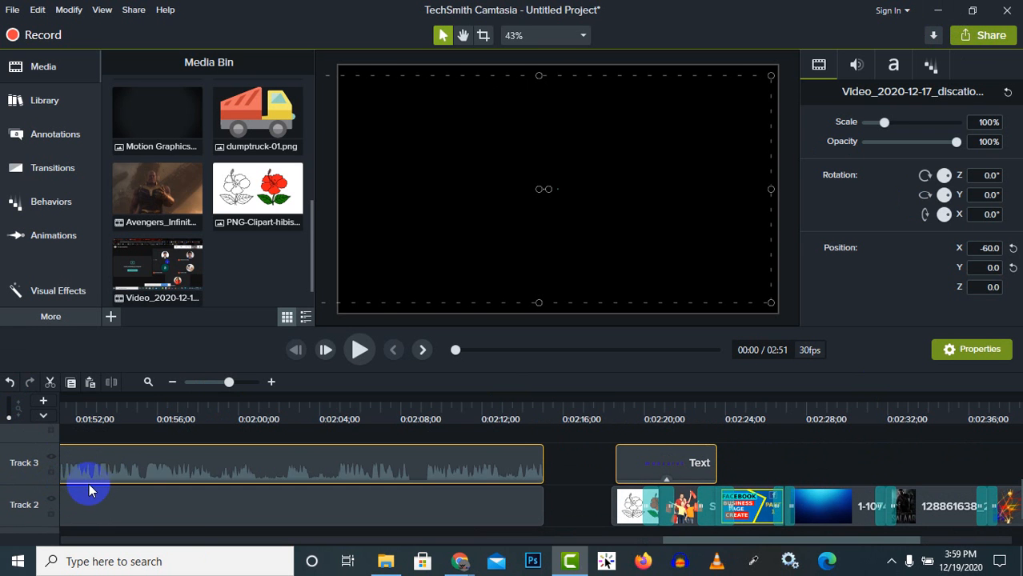
left_click(90, 491)
key("Delete")
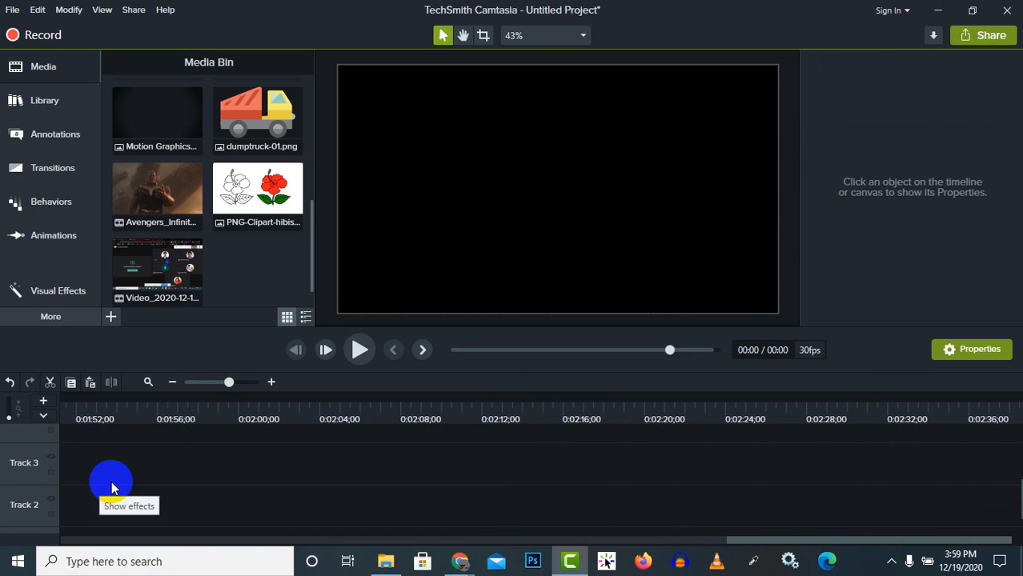
key("ctrl+a")
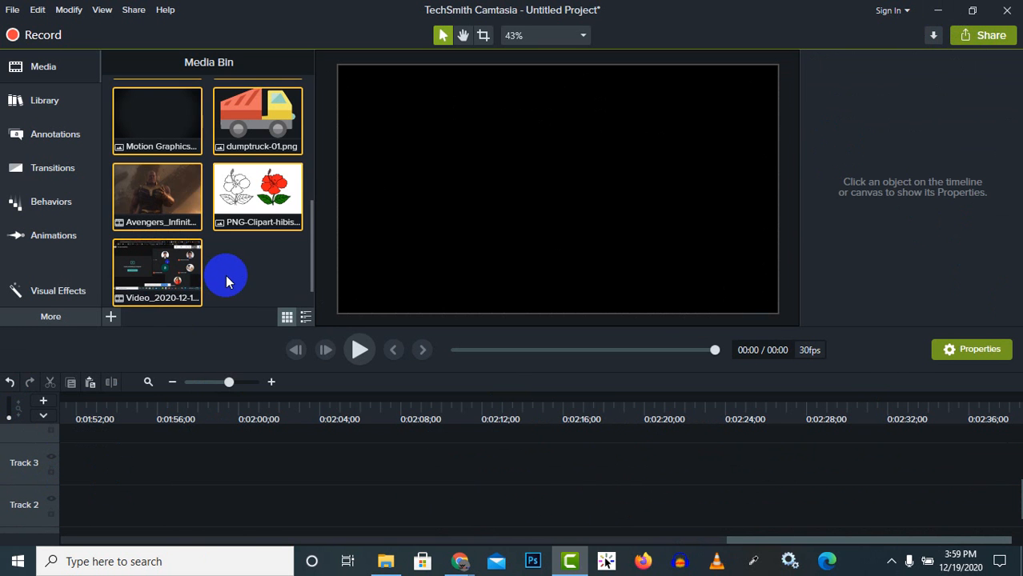
key("Delete")
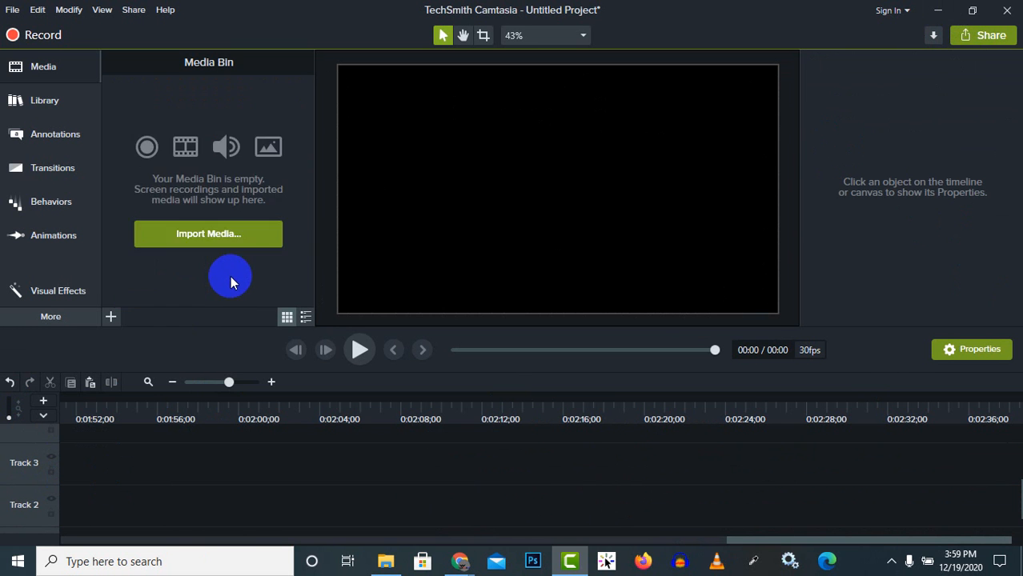
- Minimize the editor and switch to the Google Meet presentation in Chrome
left_click(938, 12)
left_click(463, 563)
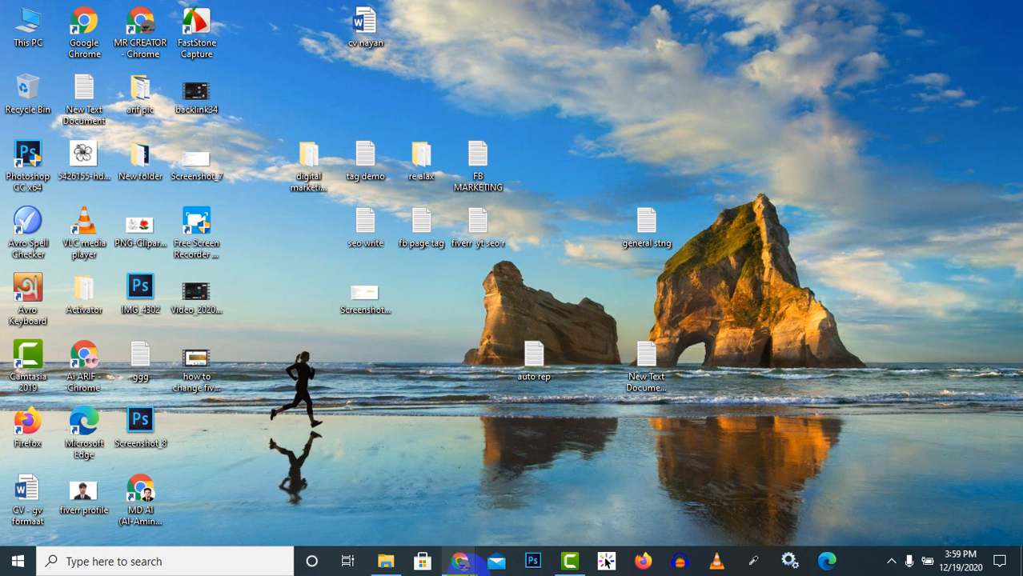
left_click(410, 507)
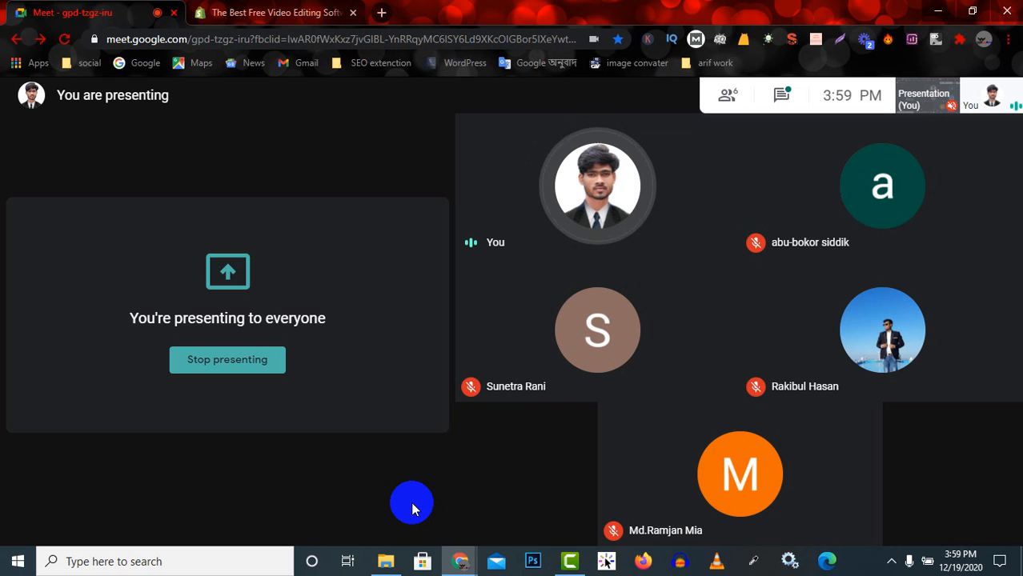
mouse_move(395, 491)
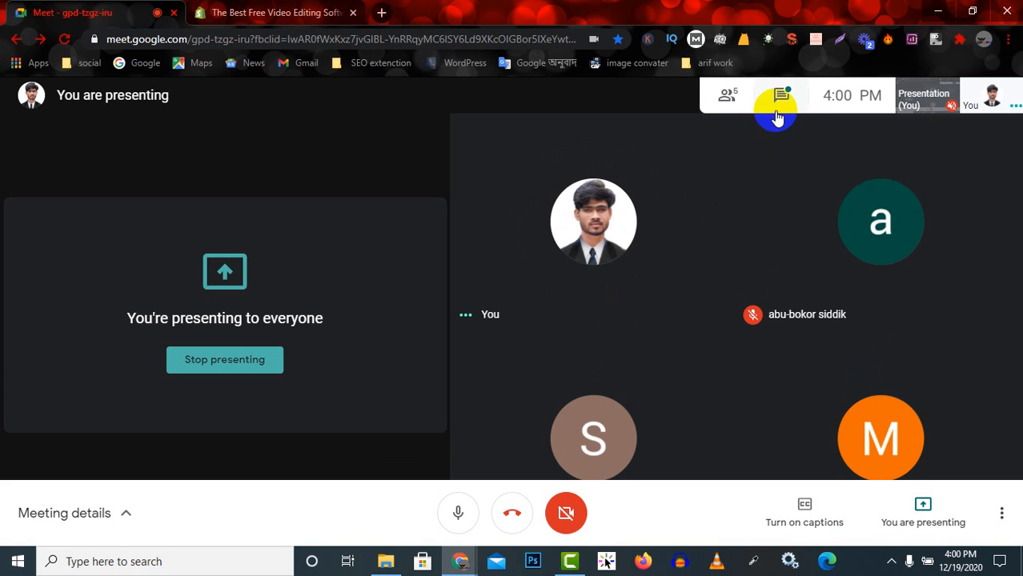
left_click(891, 562)
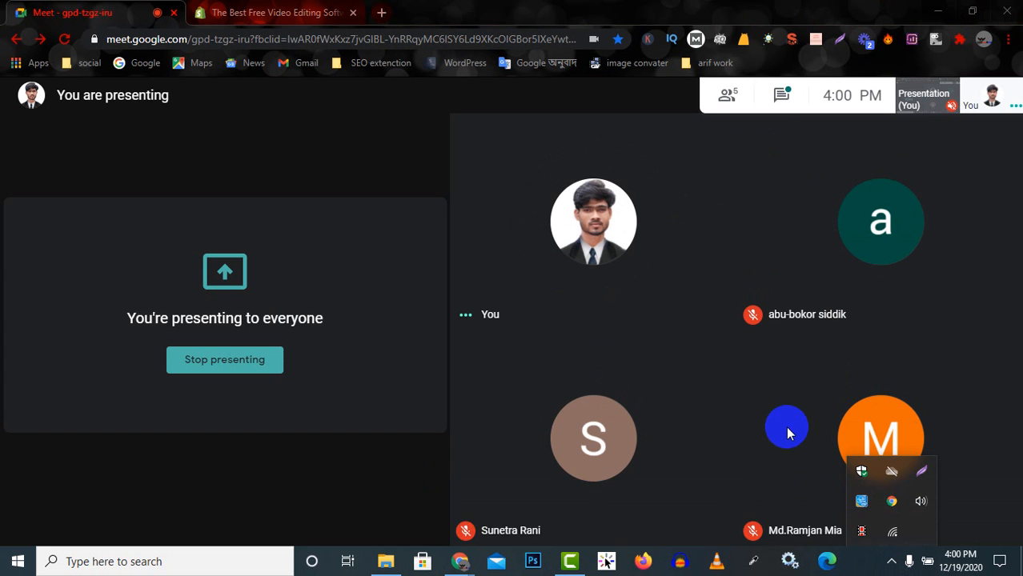
left_click(756, 411)
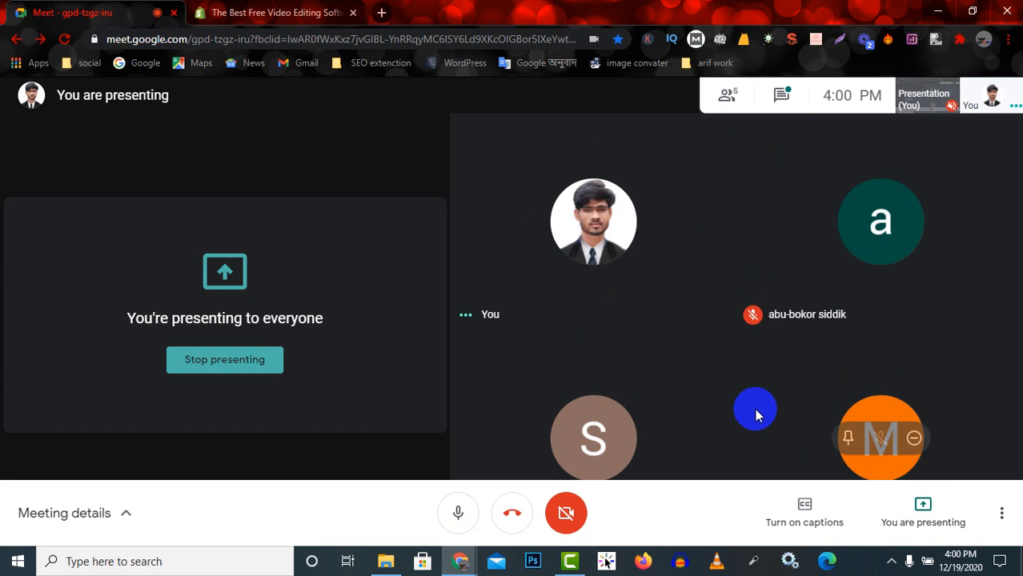
- Open the meeting's chat to examine the participants' messages, and close the meeting details
left_click(791, 104)
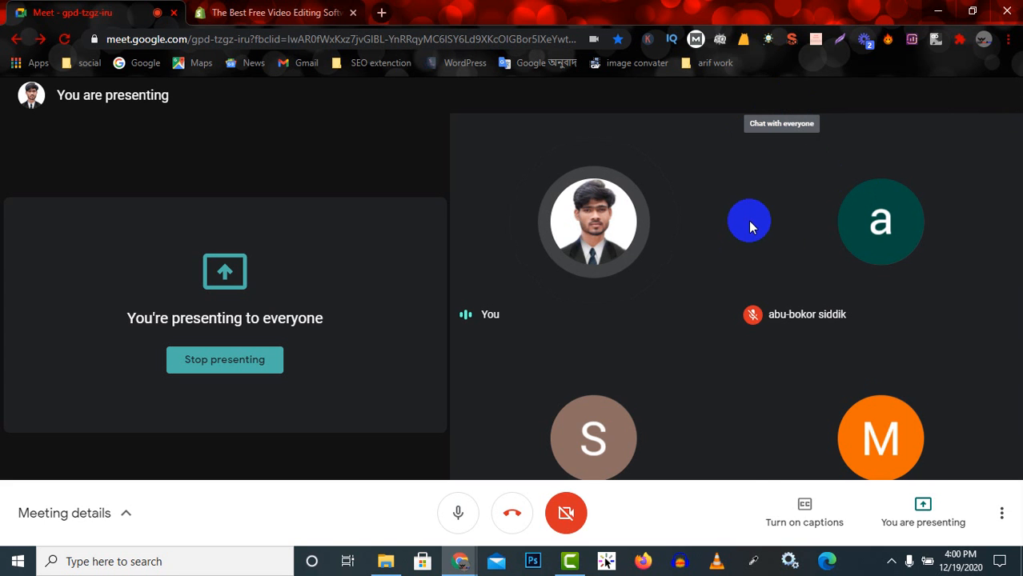
left_click(760, 109)
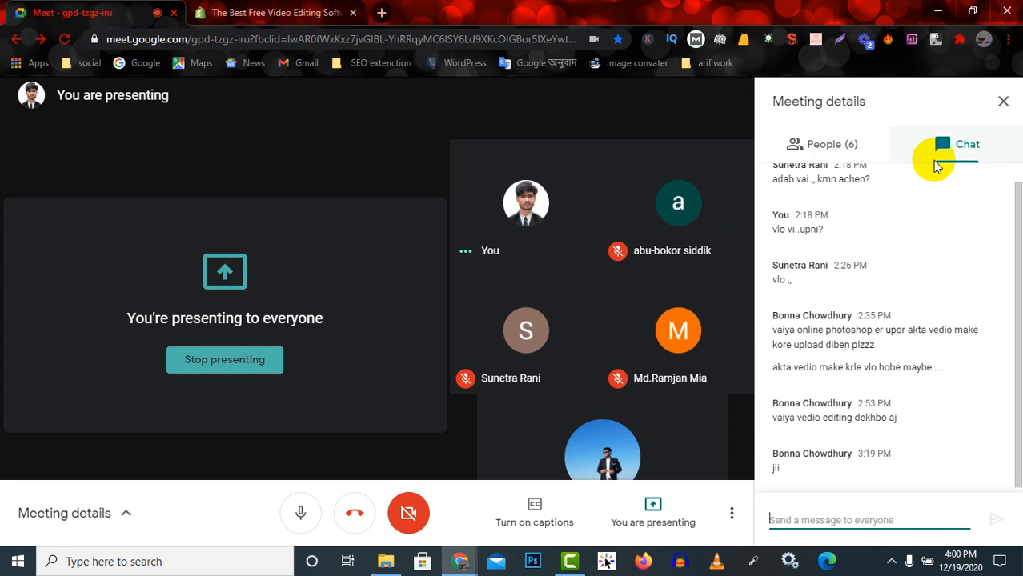
left_click(1003, 110)
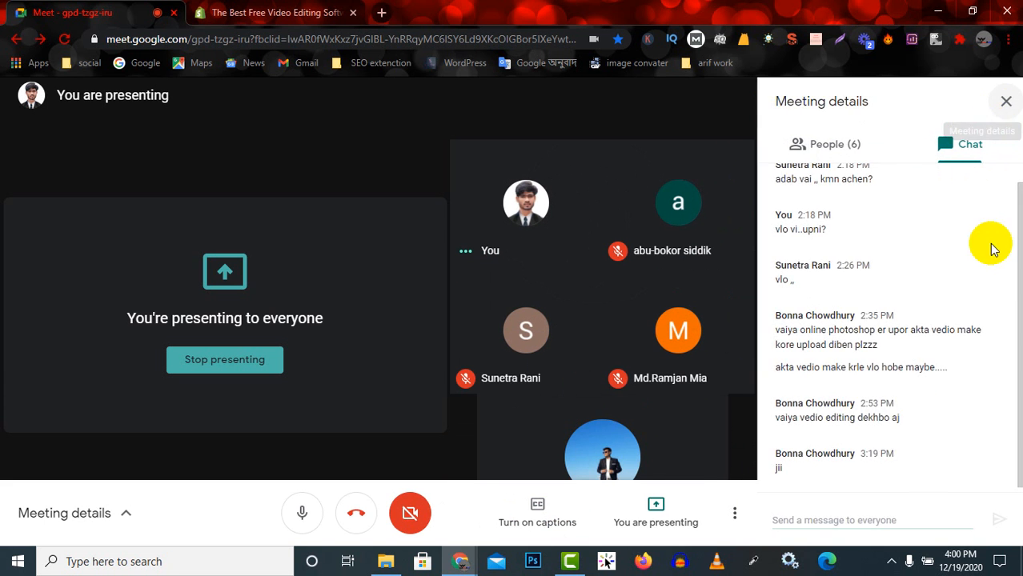